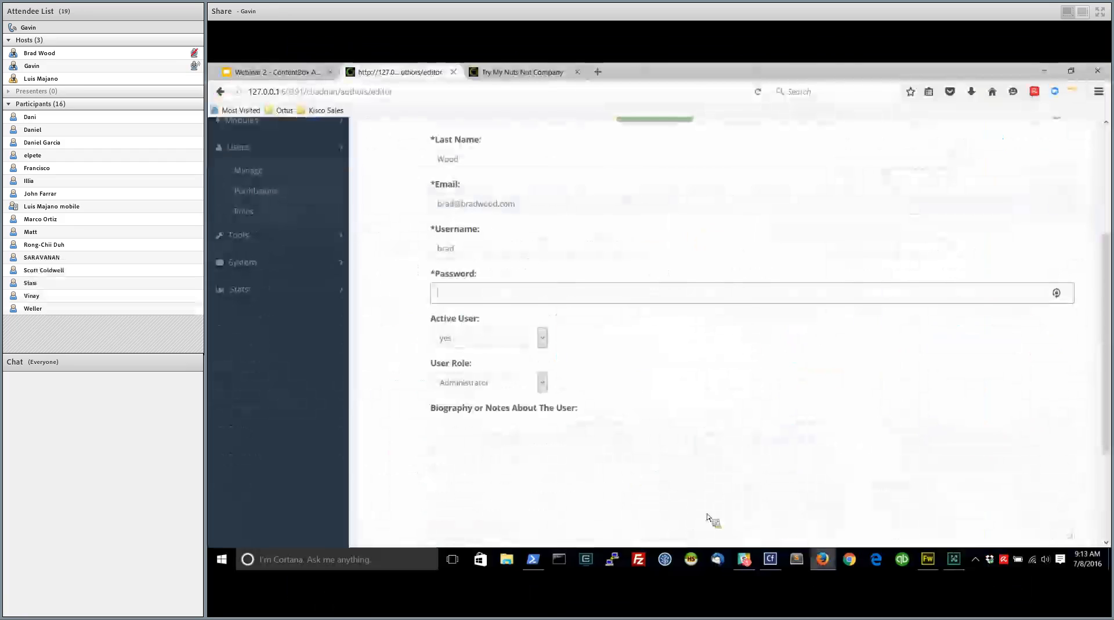
Enter an account password meeting the complexity rules (8+ characters, digit, uppercase, lowercase, special character) for the new administrator user and save
text(•••••••)
scroll(633, 452, down, 2)
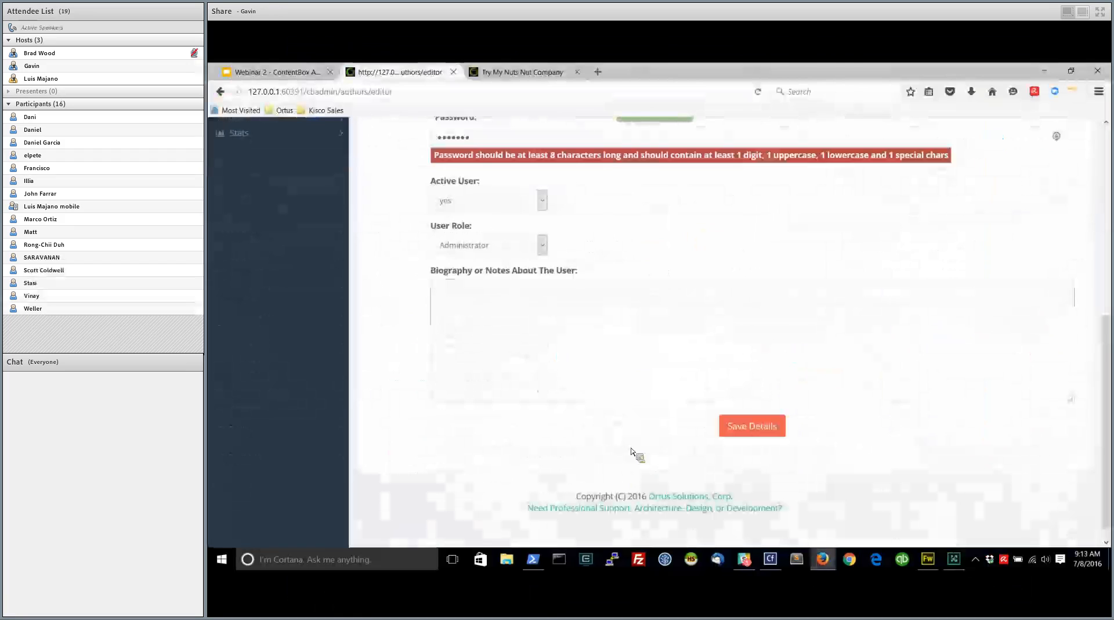
scroll(489, 332, up, 2)
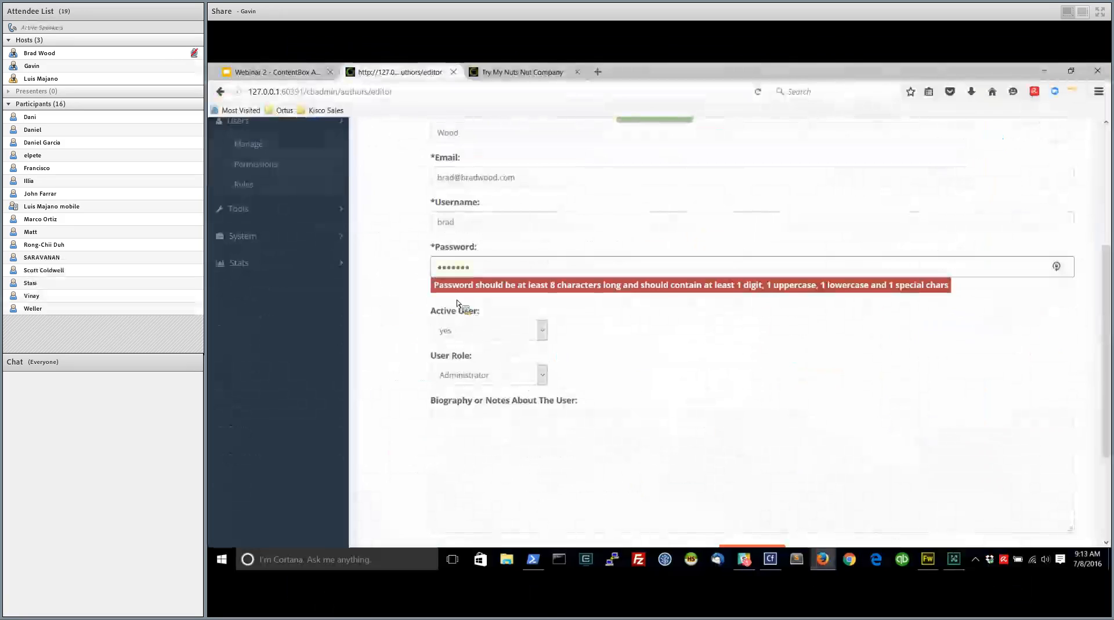
key(BackSpace)
key(BackSpace)
key(BackSpace)
key(BackSpace)
key(BackSpace)
key(BackSpace)
text(•••••••••)
scroll(529, 330, down, 3)
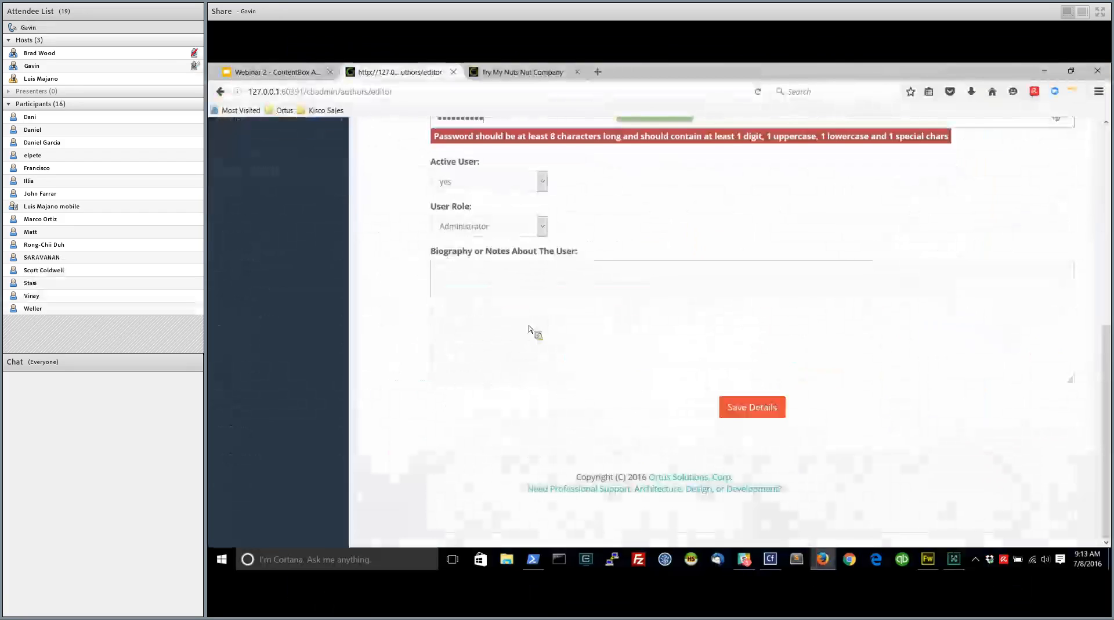
scroll(603, 355, up, 1)
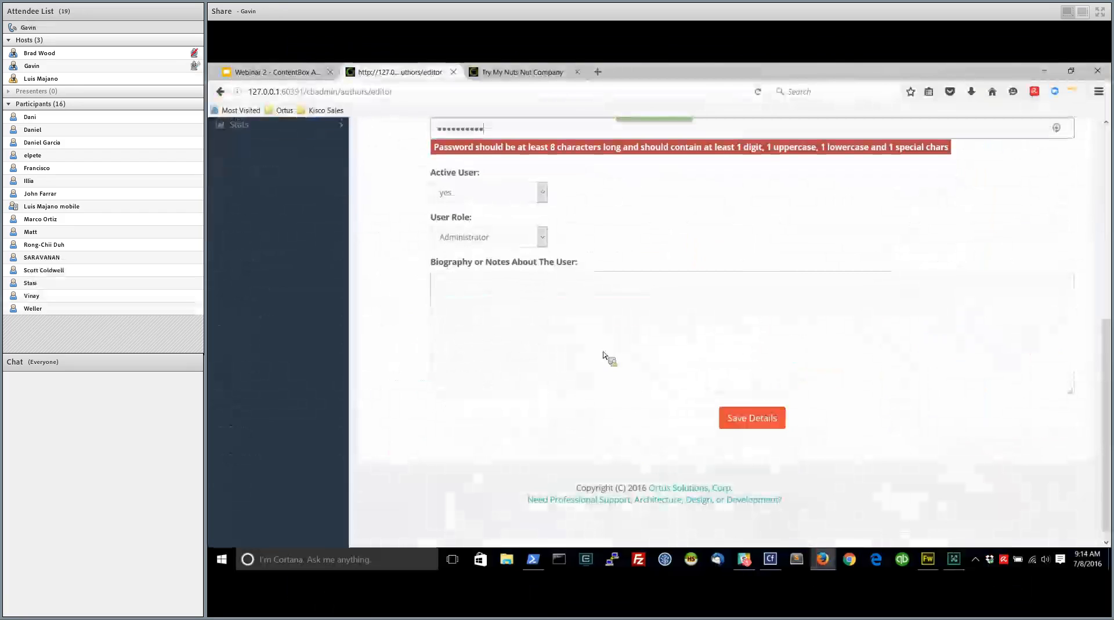
scroll(604, 355, up, 3)
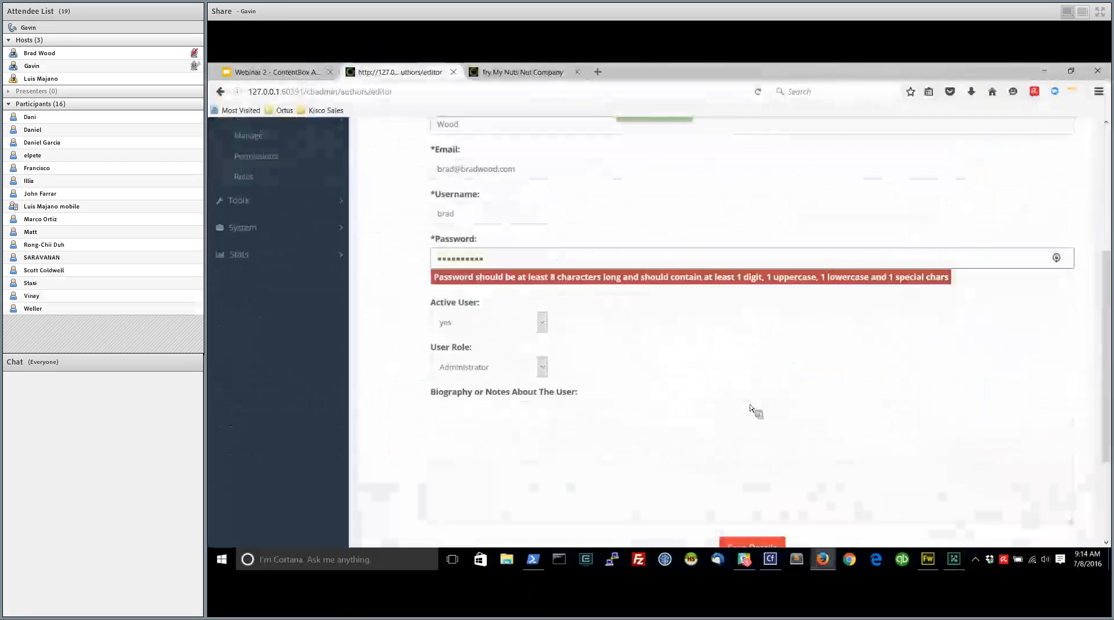
text(1!)
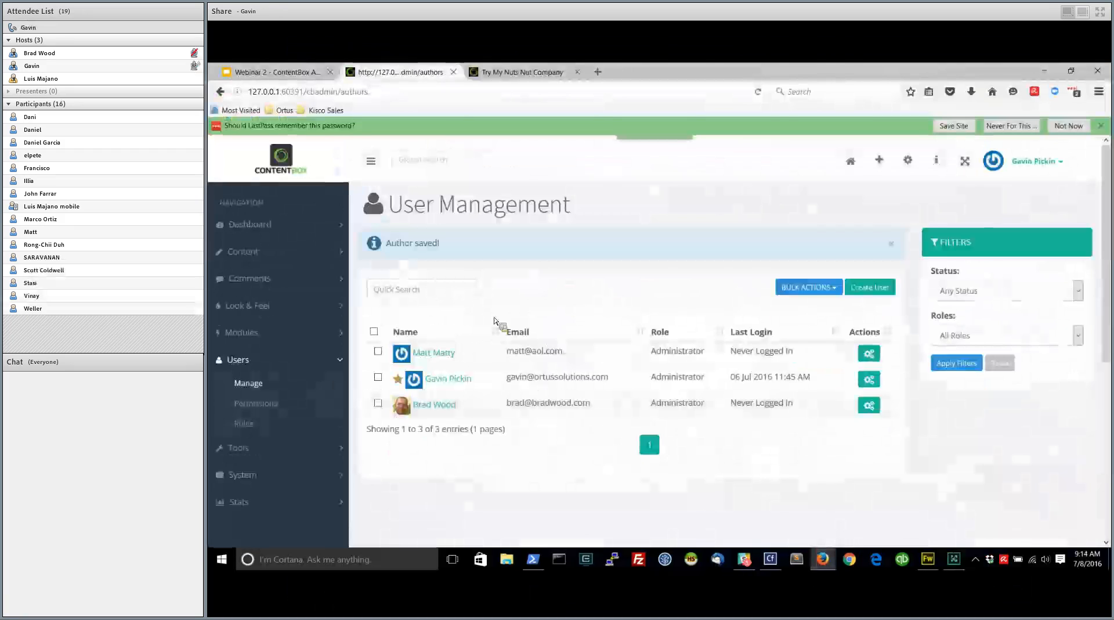
Look over the actions available for the newly saved user and the bulk import and export actions for all users
click(869, 405)
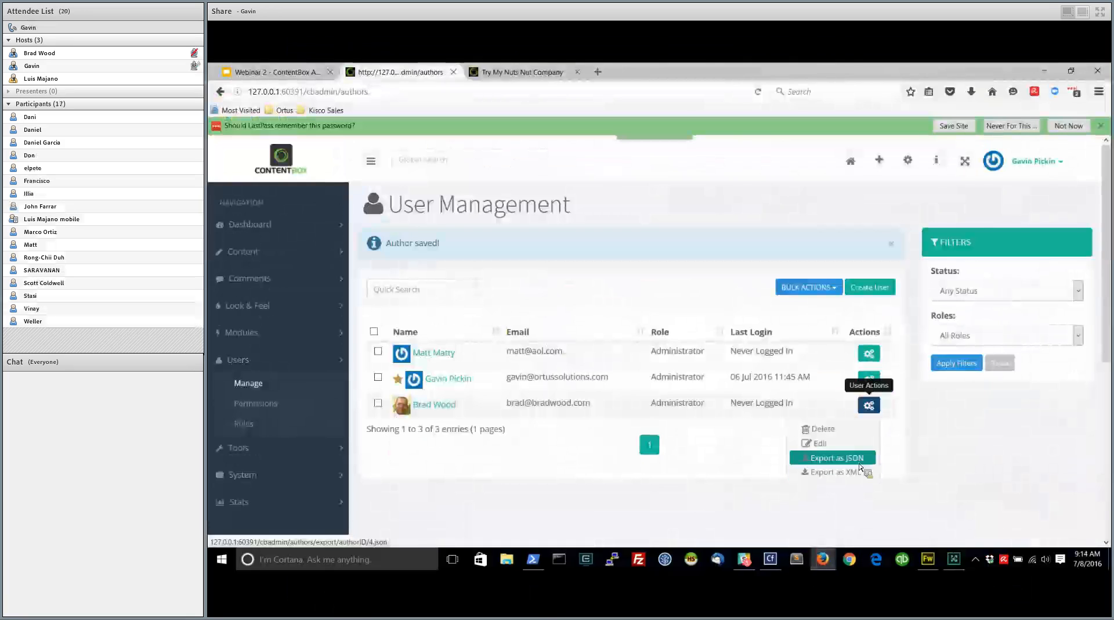
click(808, 286)
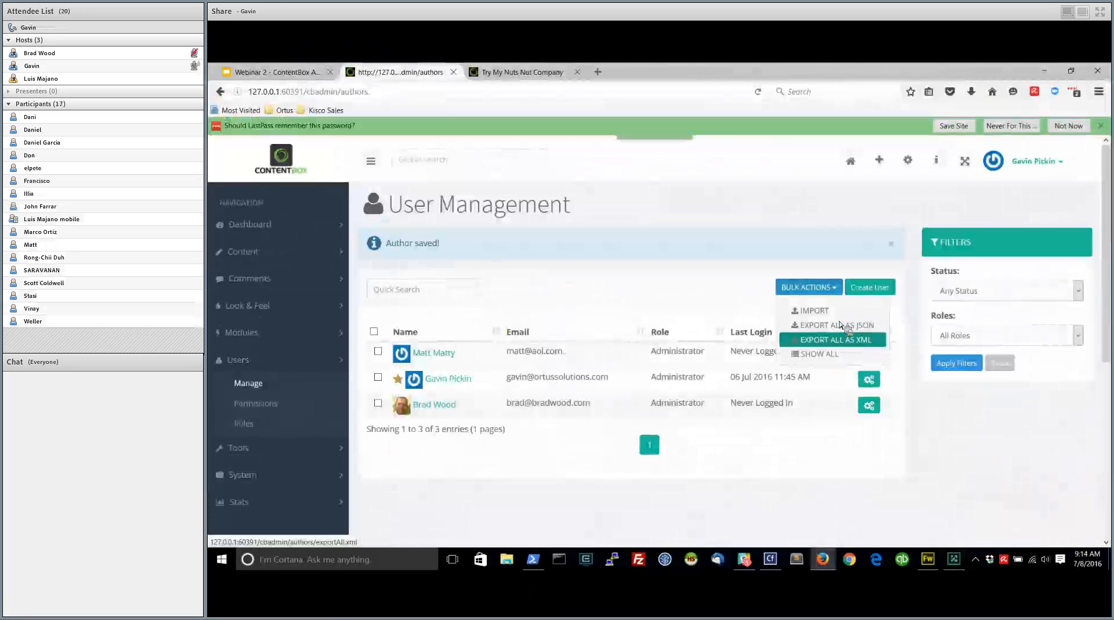
click(838, 309)
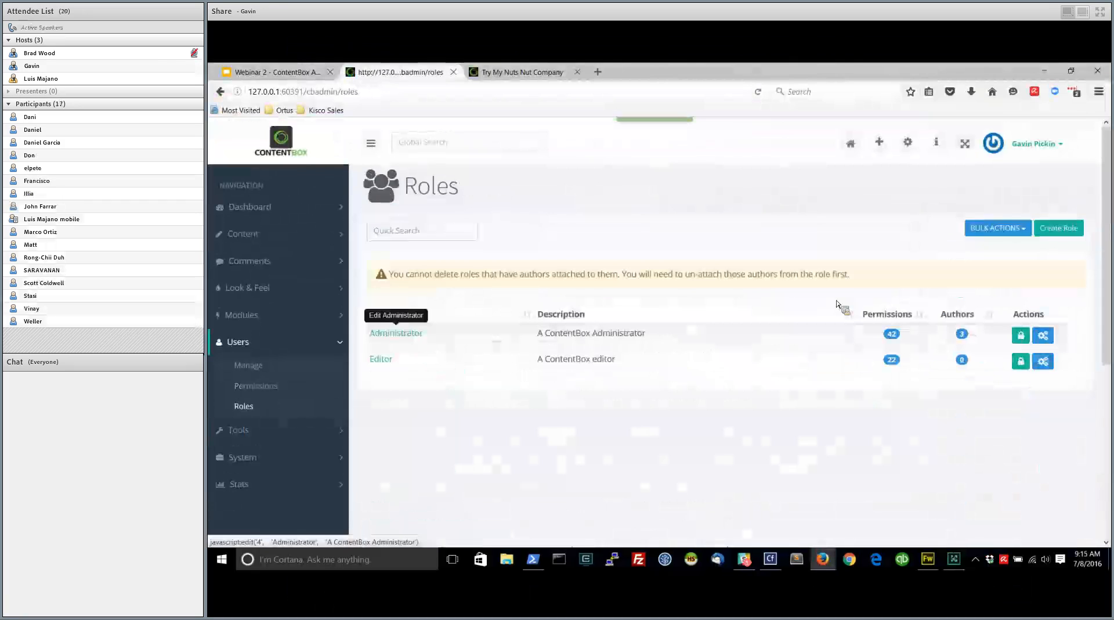
View the Administrator role's name and description without changing them, and review all permissions assigned to that role
click(396, 333)
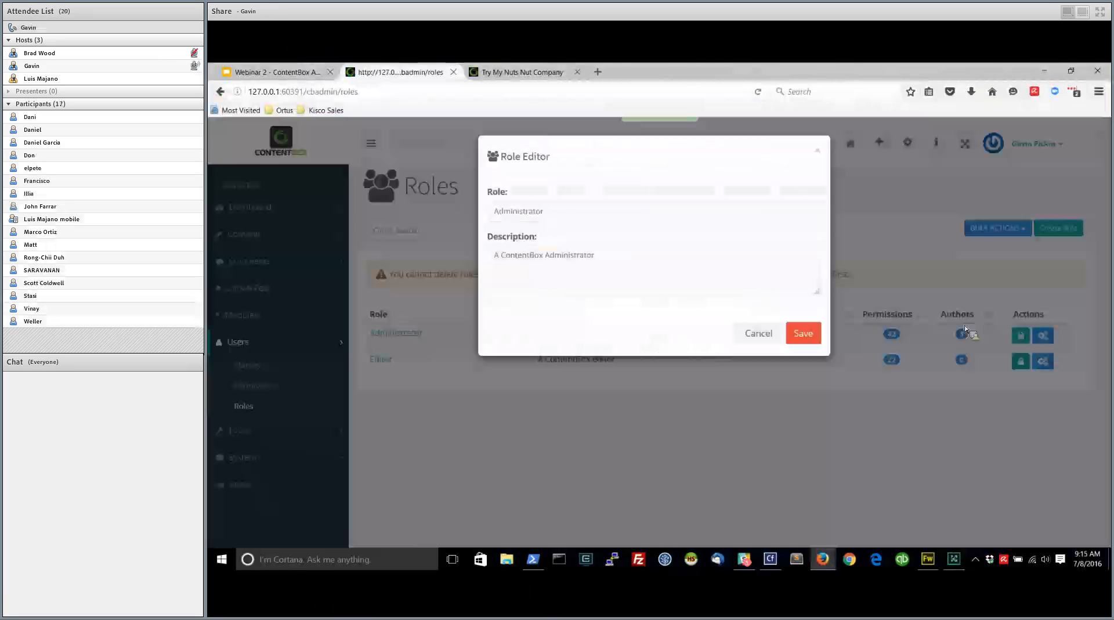
click(965, 329)
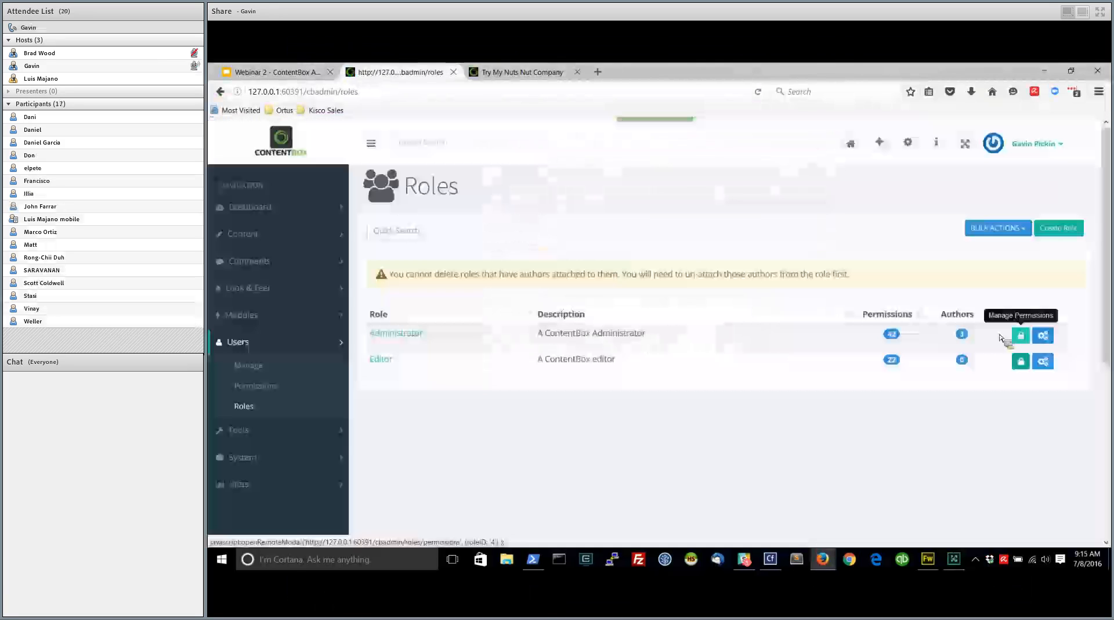
click(1015, 336)
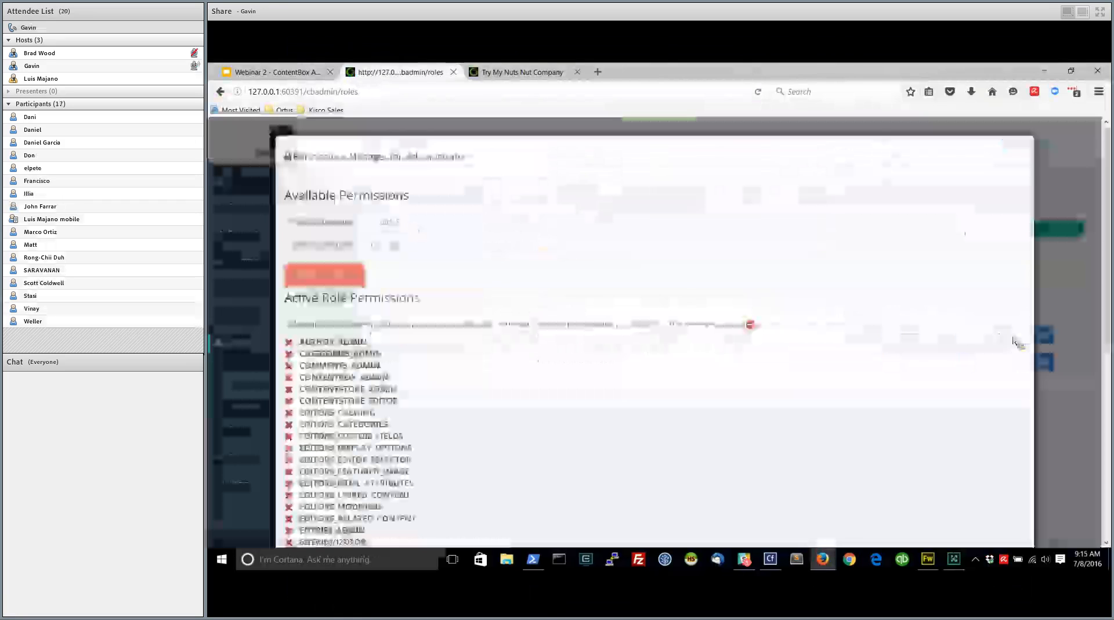
scroll(889, 340, down, 6)
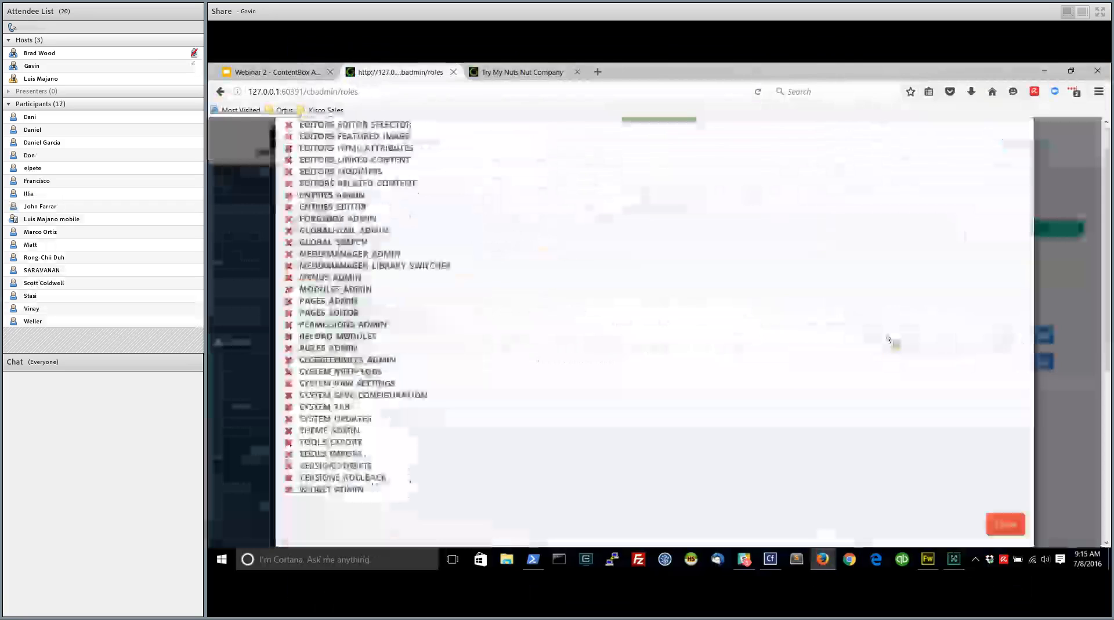
scroll(658, 332, up, 5)
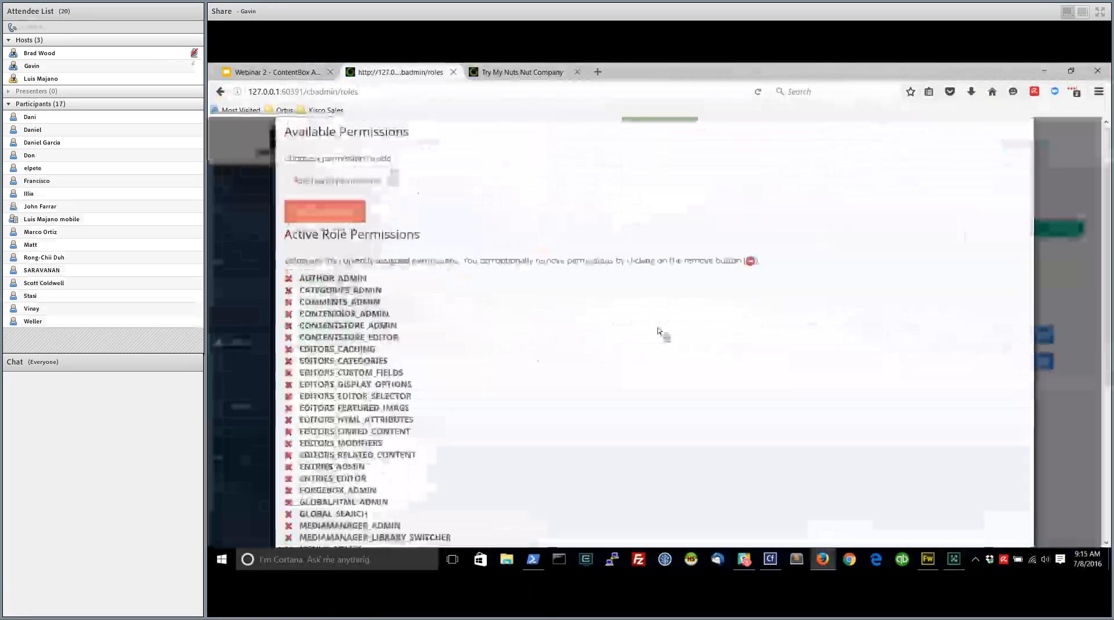
scroll(658, 332, up, 1)
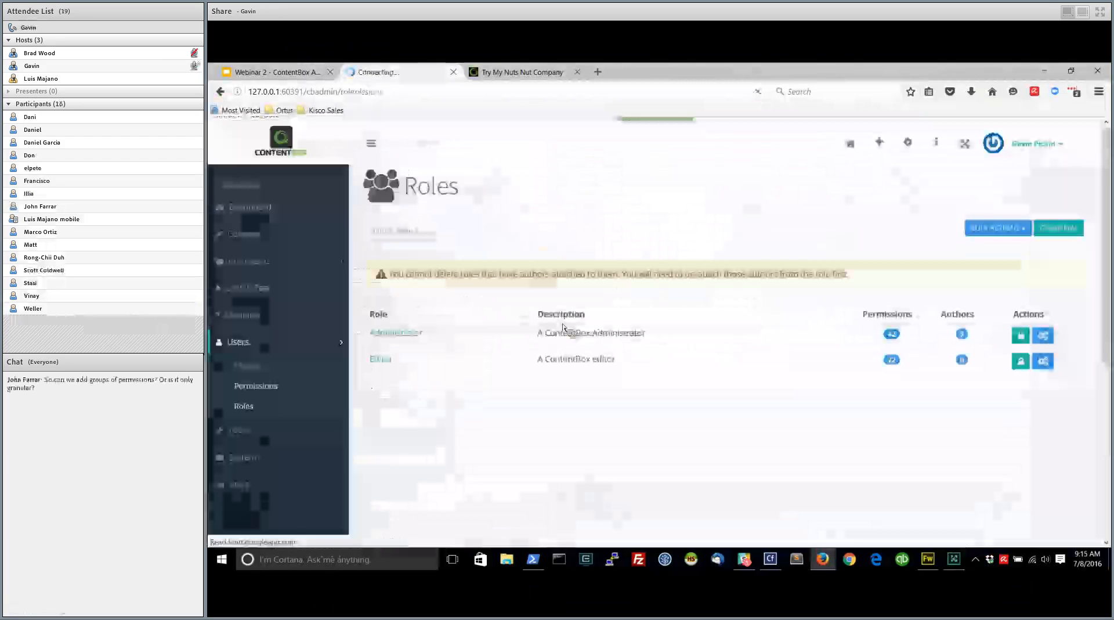
Look through the list of defined permissions on the Permissions page
scroll(536, 327, down, 2)
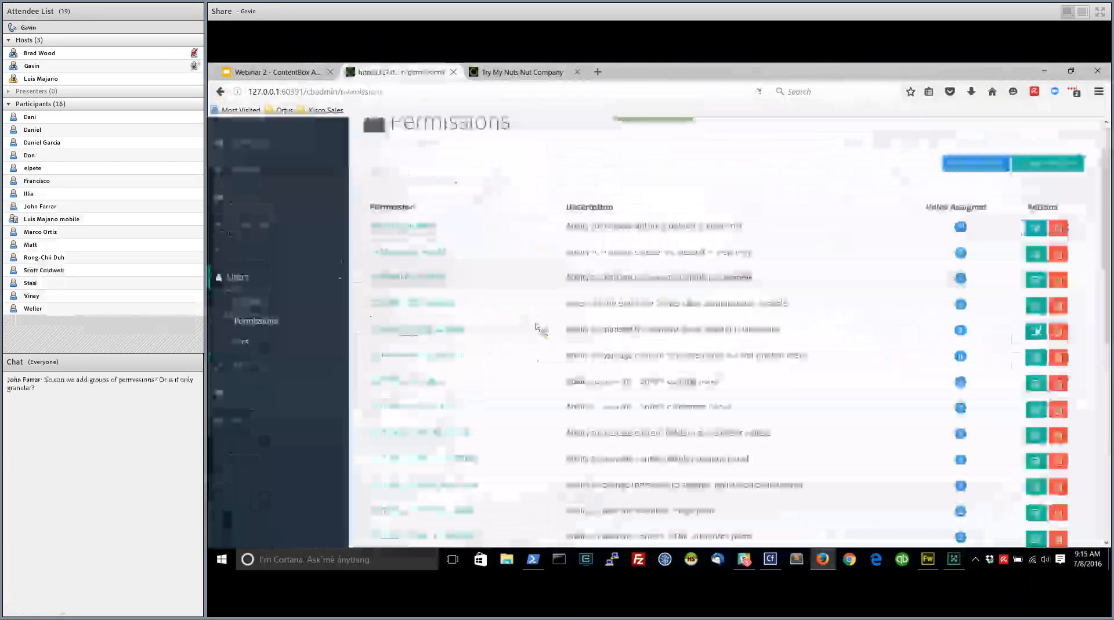
scroll(469, 325, up, 2)
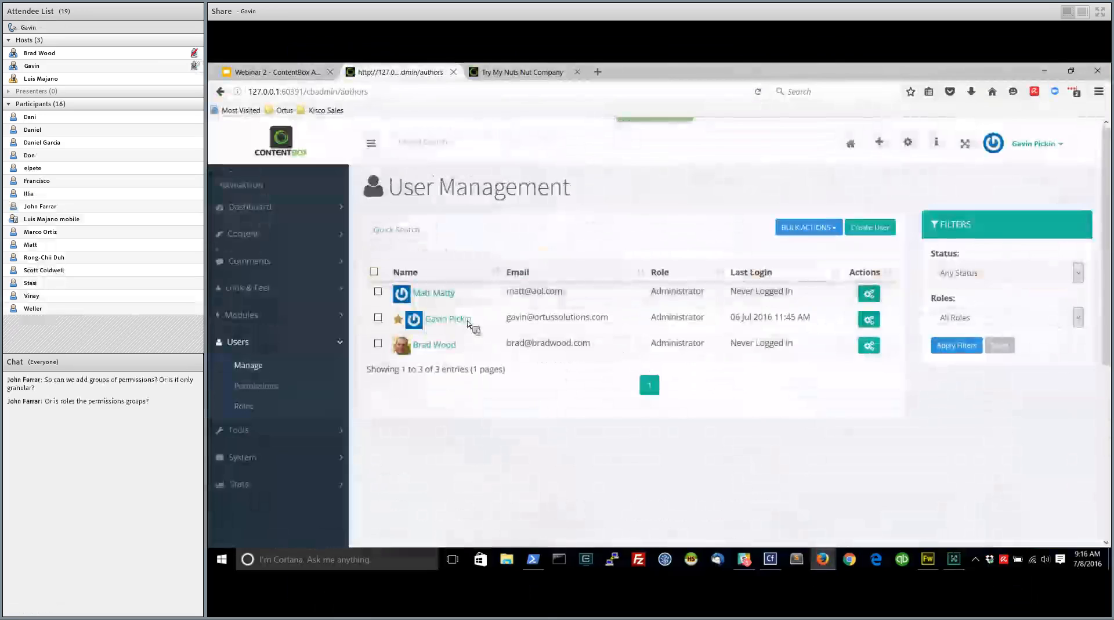
key(alt+Tab)
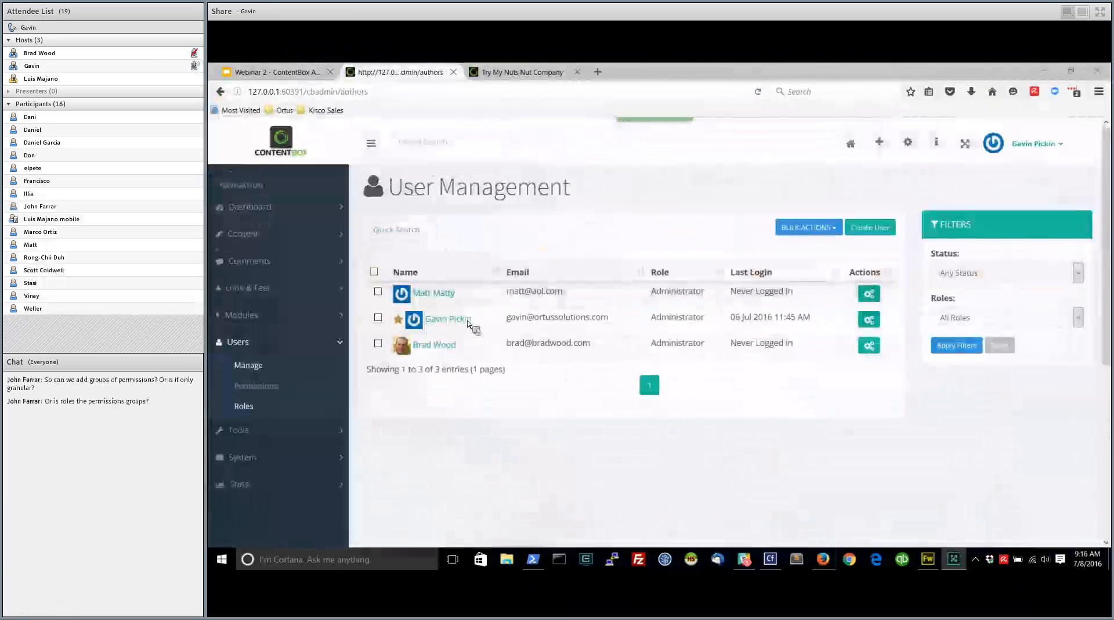
Review the permissions assigned to the Editor role in its permissions manager and close it without changes
click(244, 406)
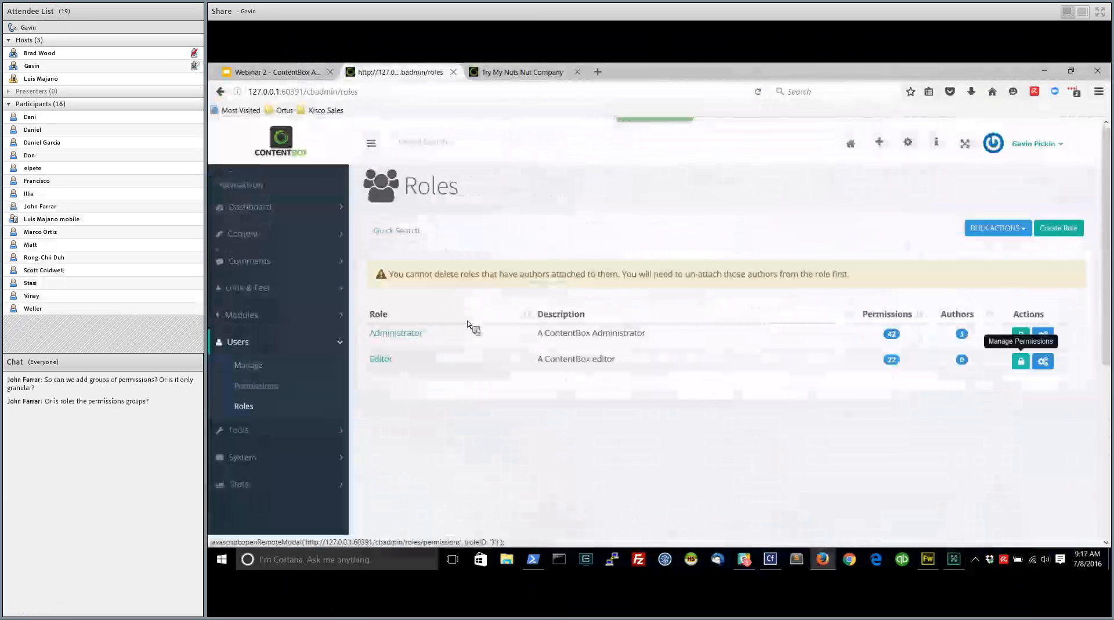
click(1021, 361)
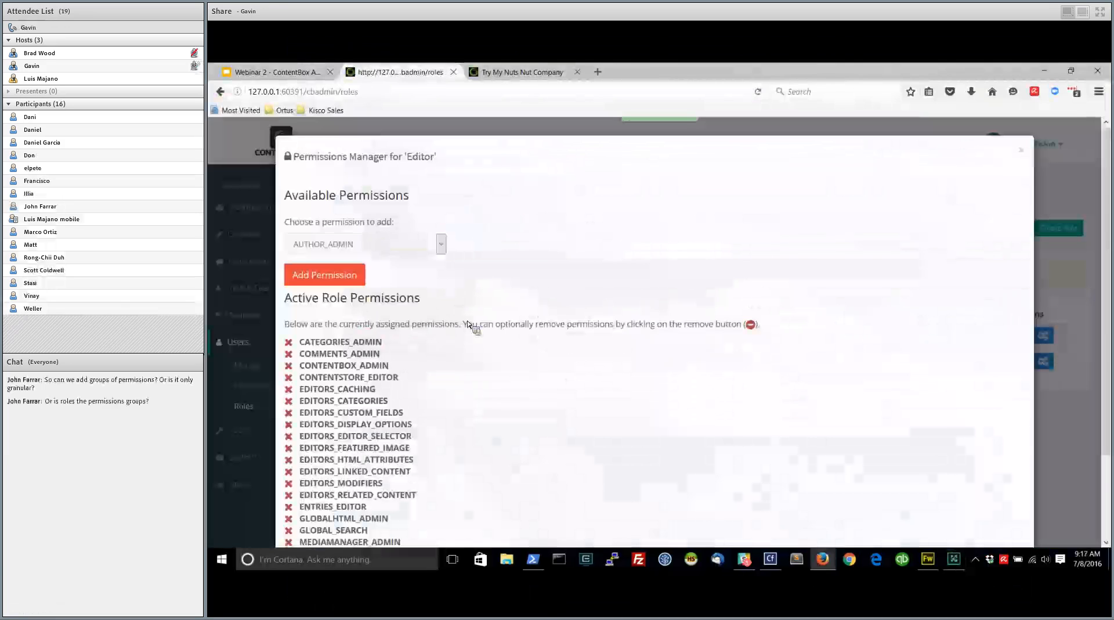
scroll(468, 324, down, 1)
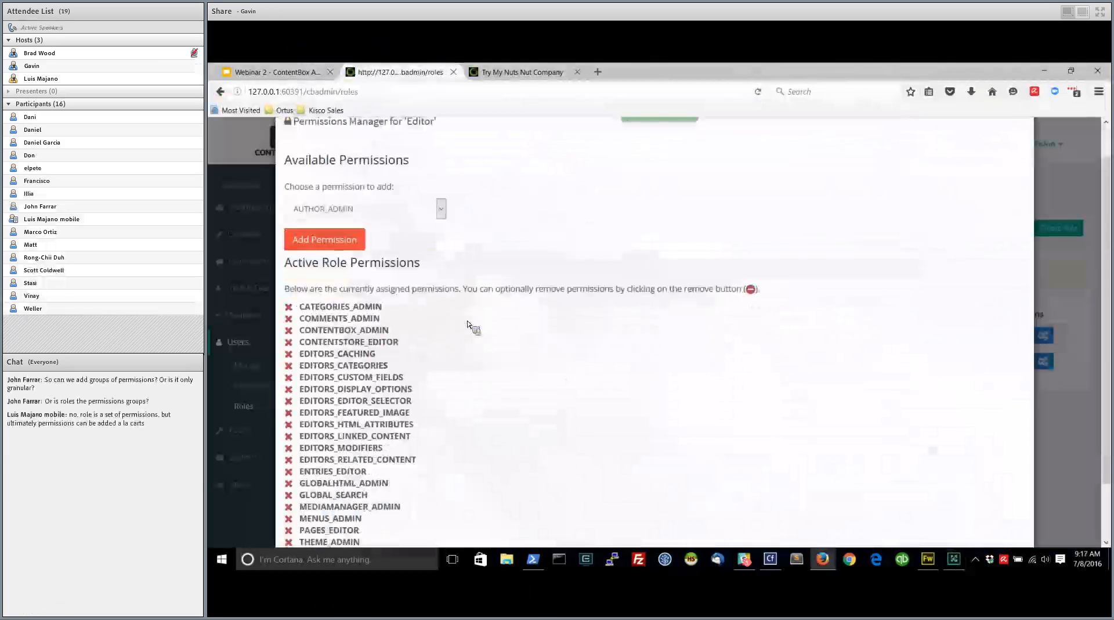
scroll(471, 327, up, 1)
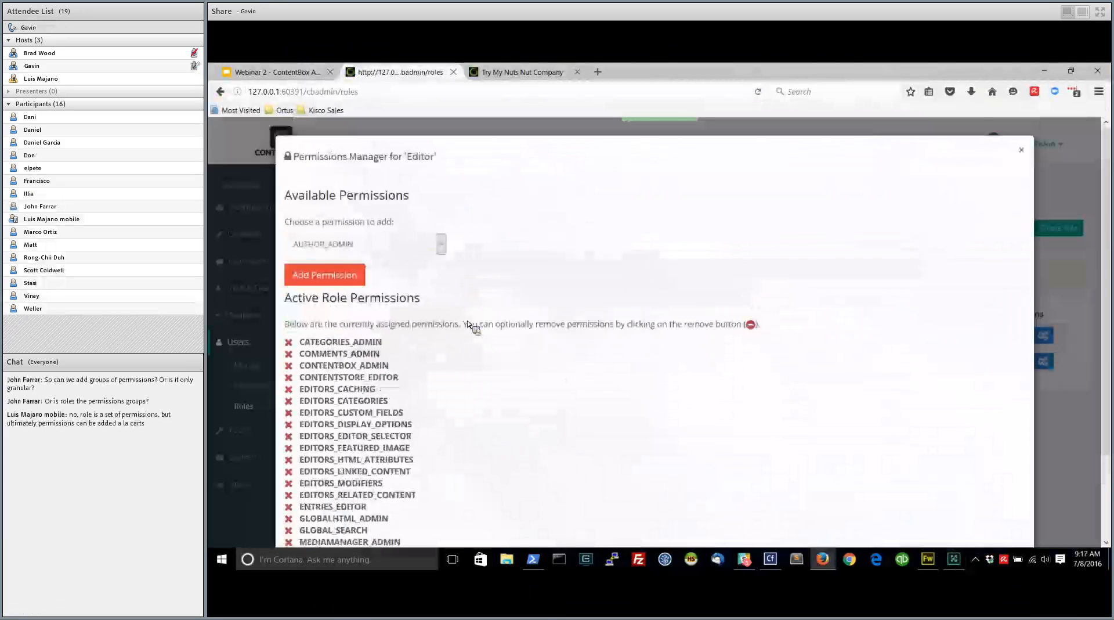
key(Escape)
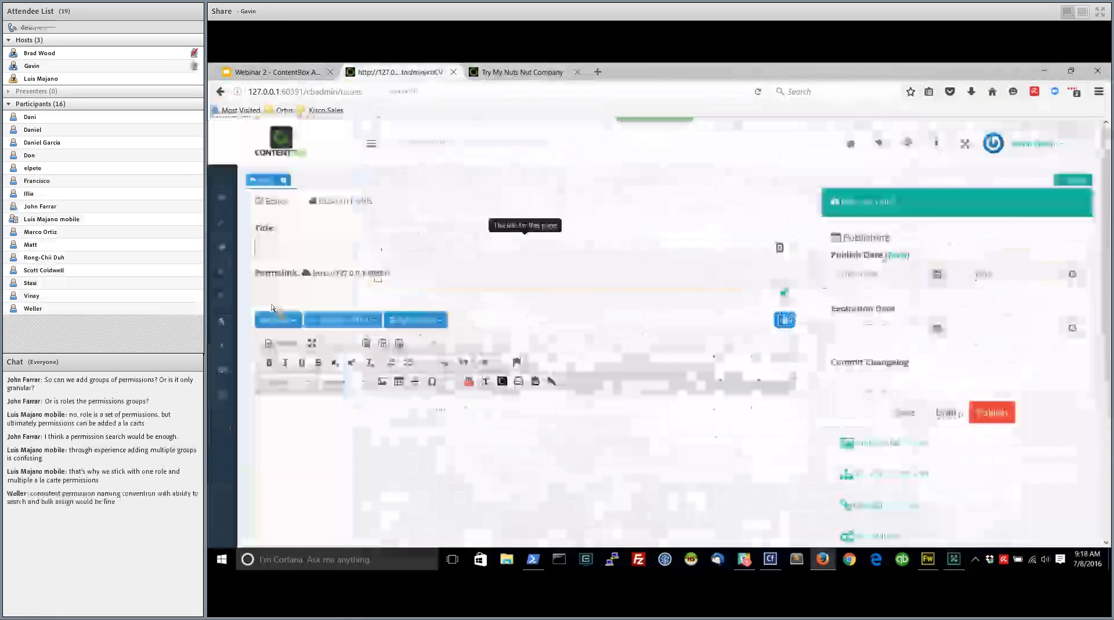
Create a page titled with the author's first name plus "test page" and enter the body text "This is where I add my content"
text(Gavins test page)
key(Tab)
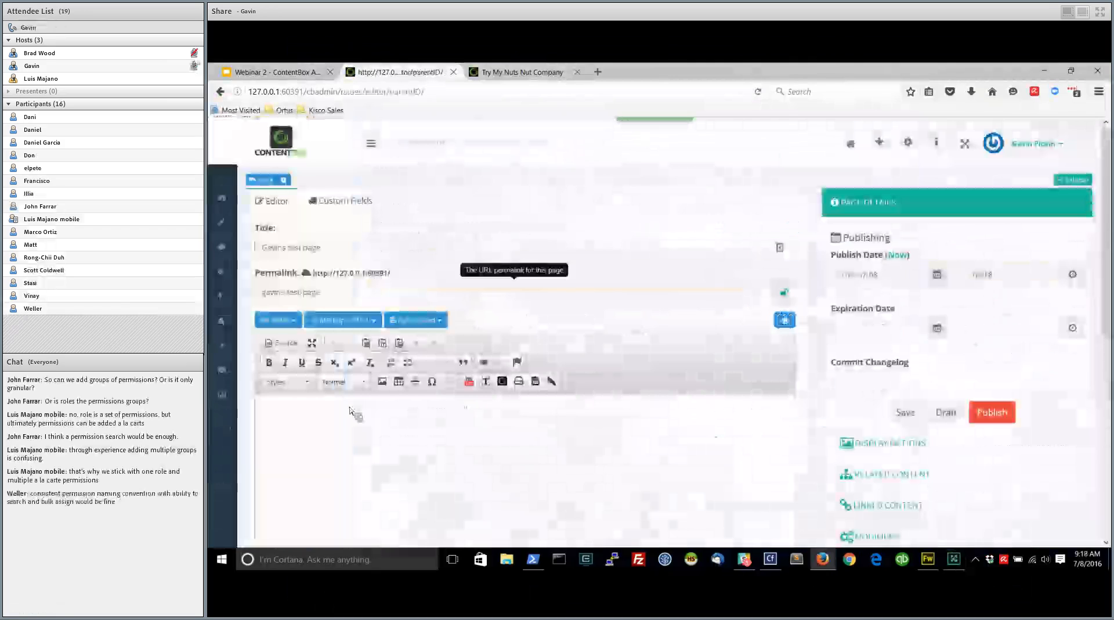
text(This)
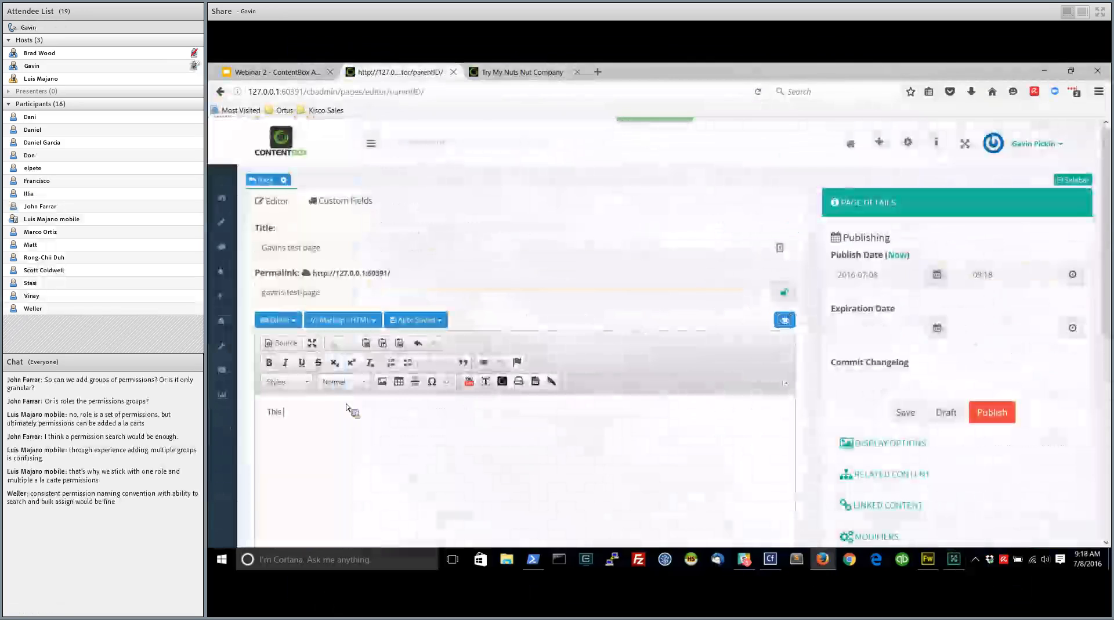
scroll(346, 408, down, 5)
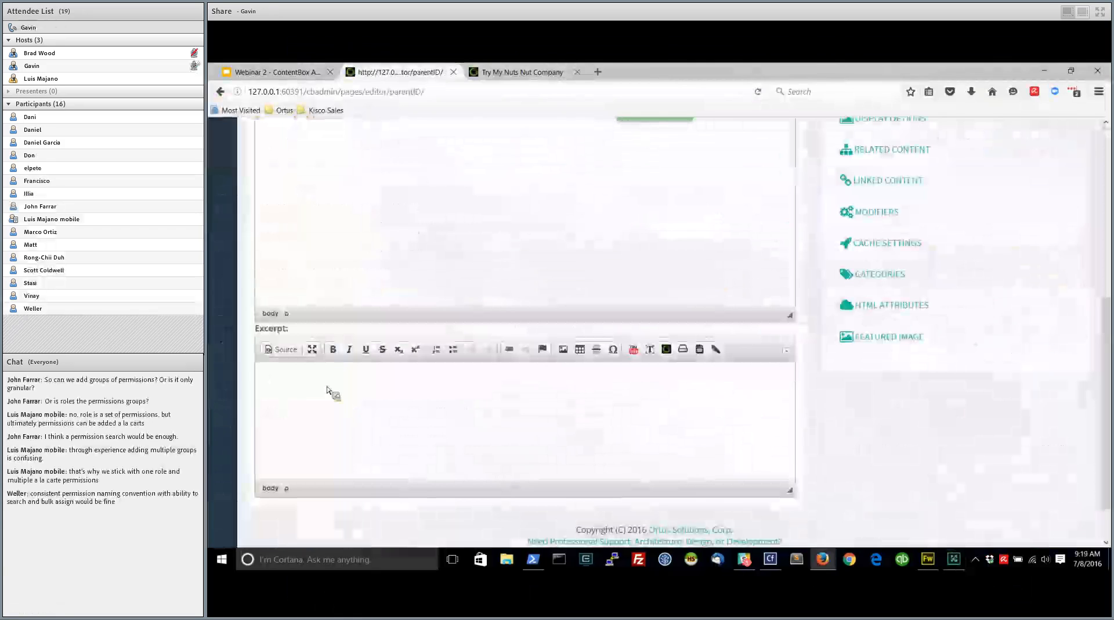
scroll(327, 390, up, 5)
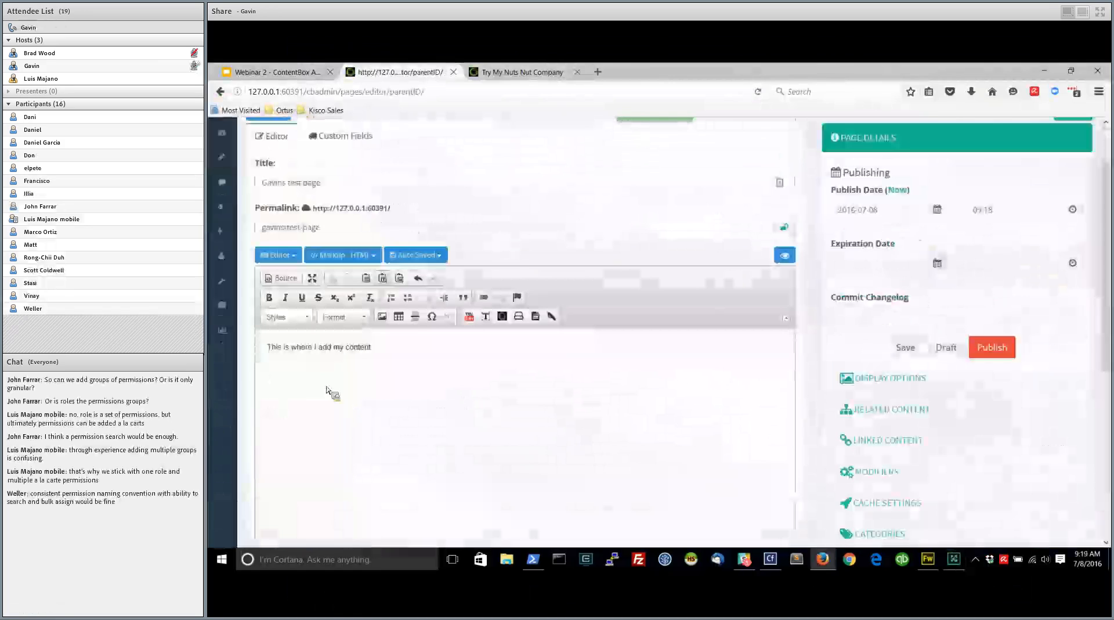
Examine the paragraph formats, editor types, markup choices and auto-saved versions offered for the page content
click(344, 317)
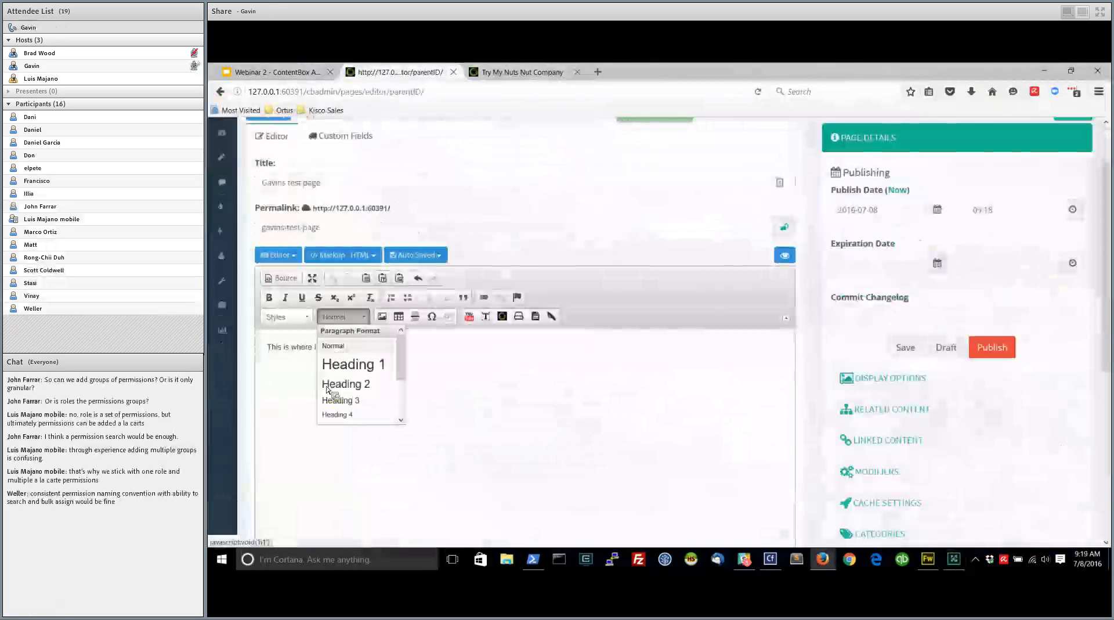
click(343, 317)
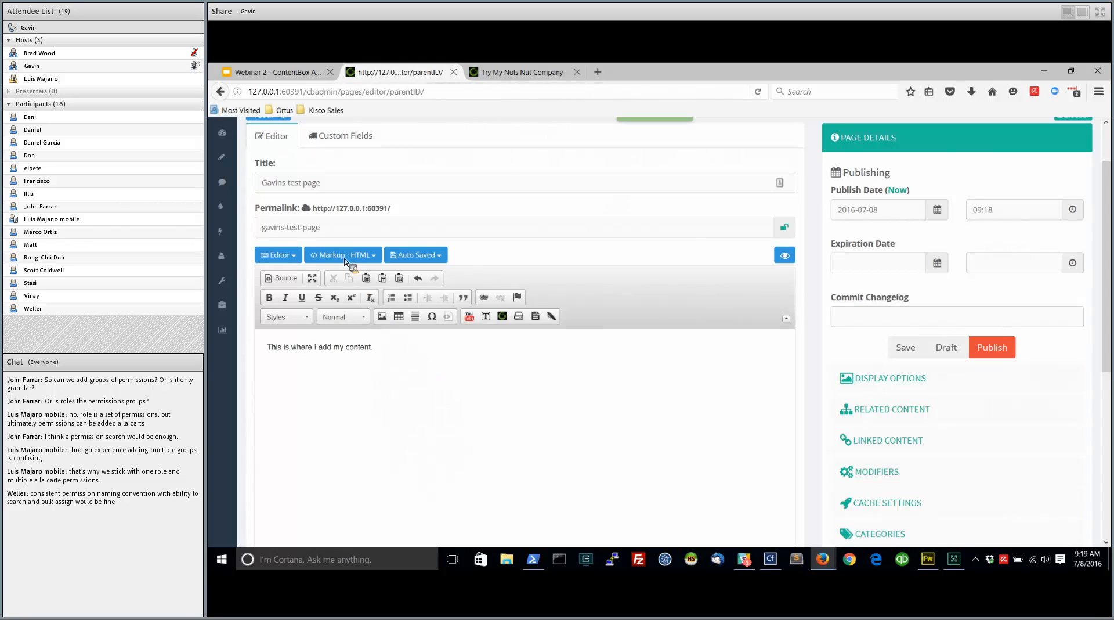
click(297, 258)
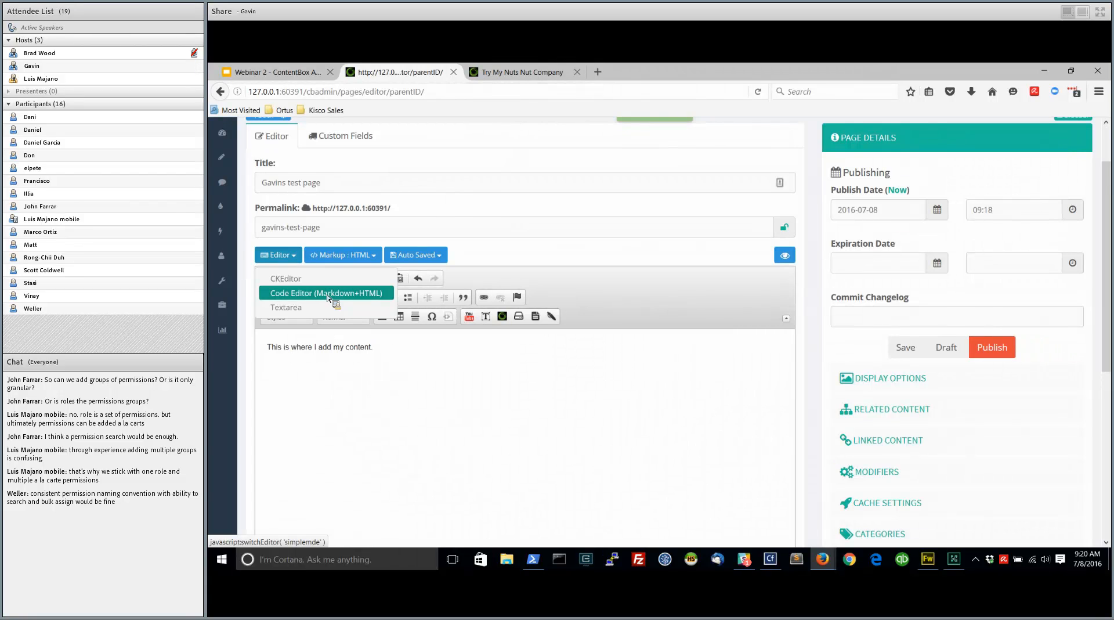
click(374, 258)
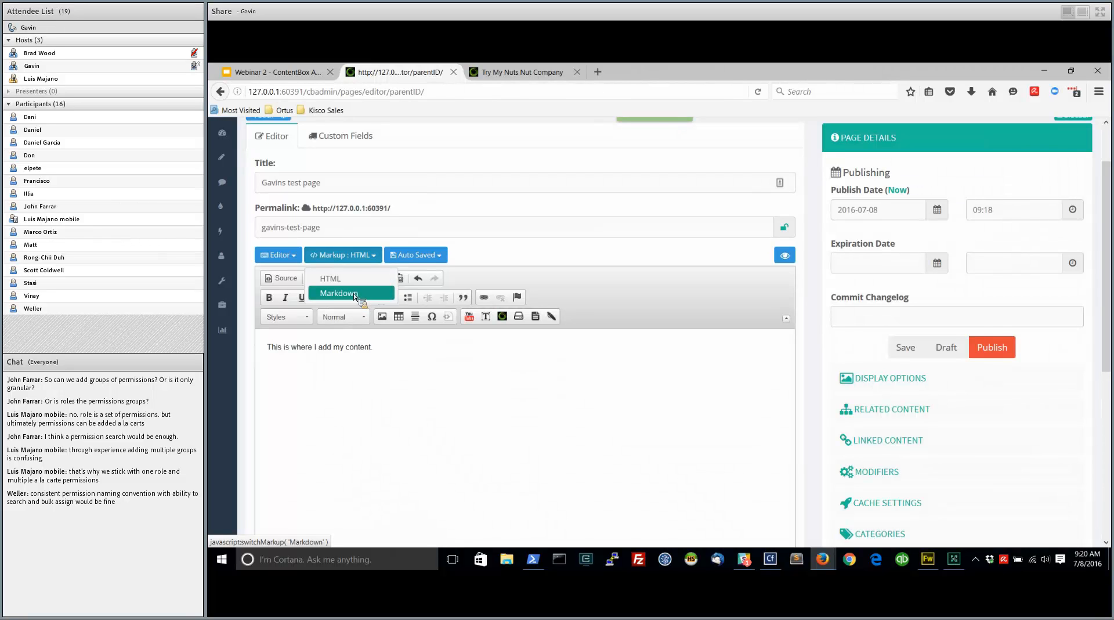
click(442, 257)
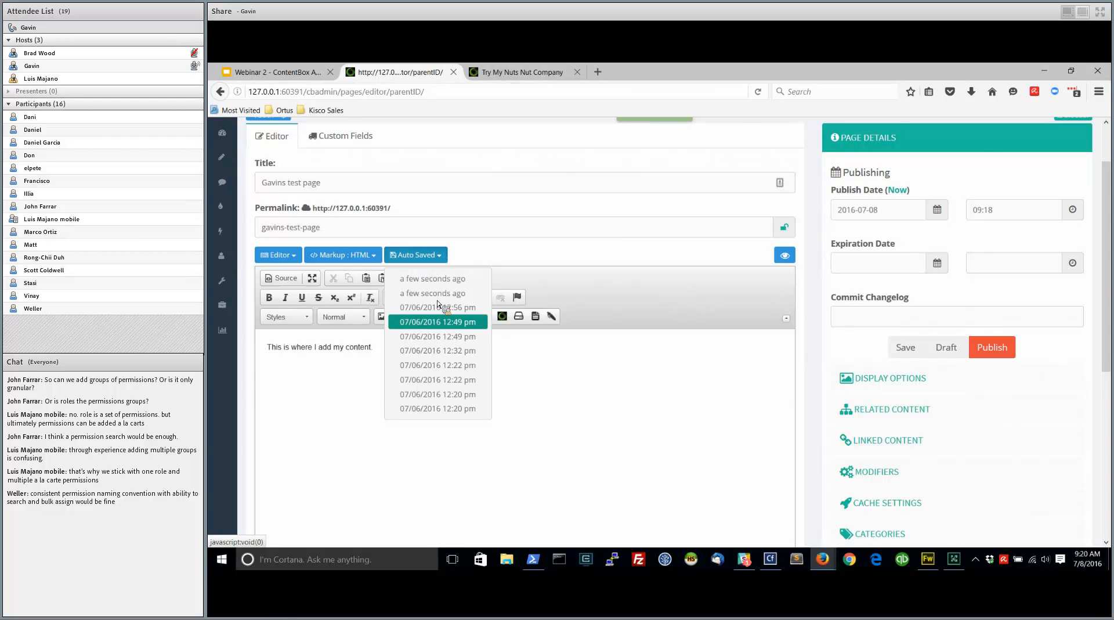
click(442, 293)
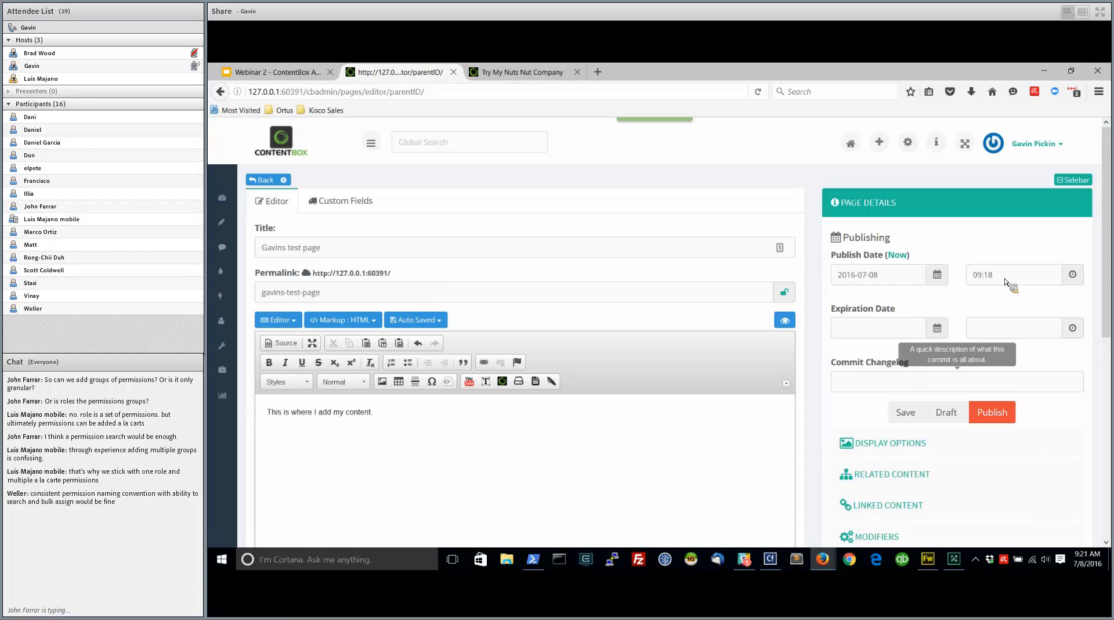
Look over the page's commit changelog field and publishing settings, and expand the Display Options to view them
scroll(1005, 283, down, 2)
click(948, 254)
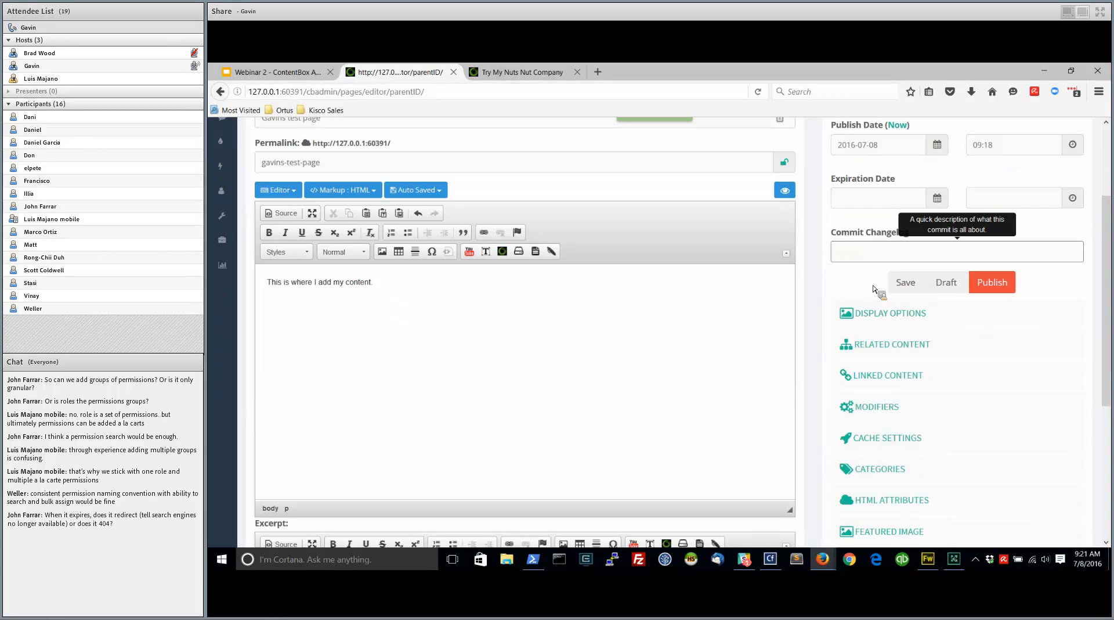
scroll(874, 289, down, 2)
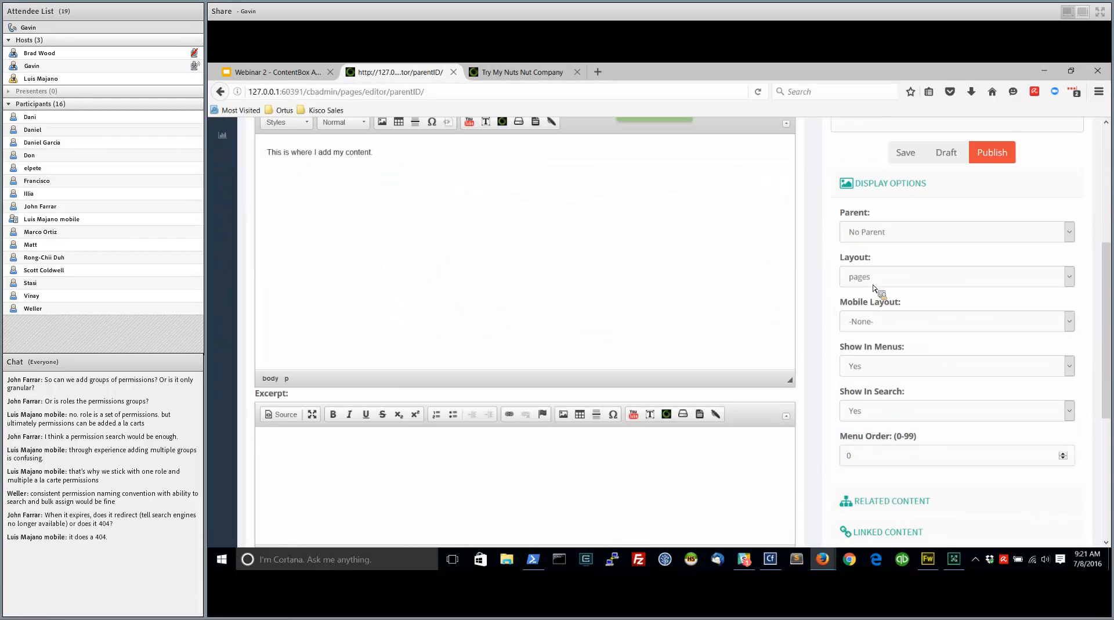
Examine the parent page and layout choices offered in the test page's Display Options without changing them
click(882, 233)
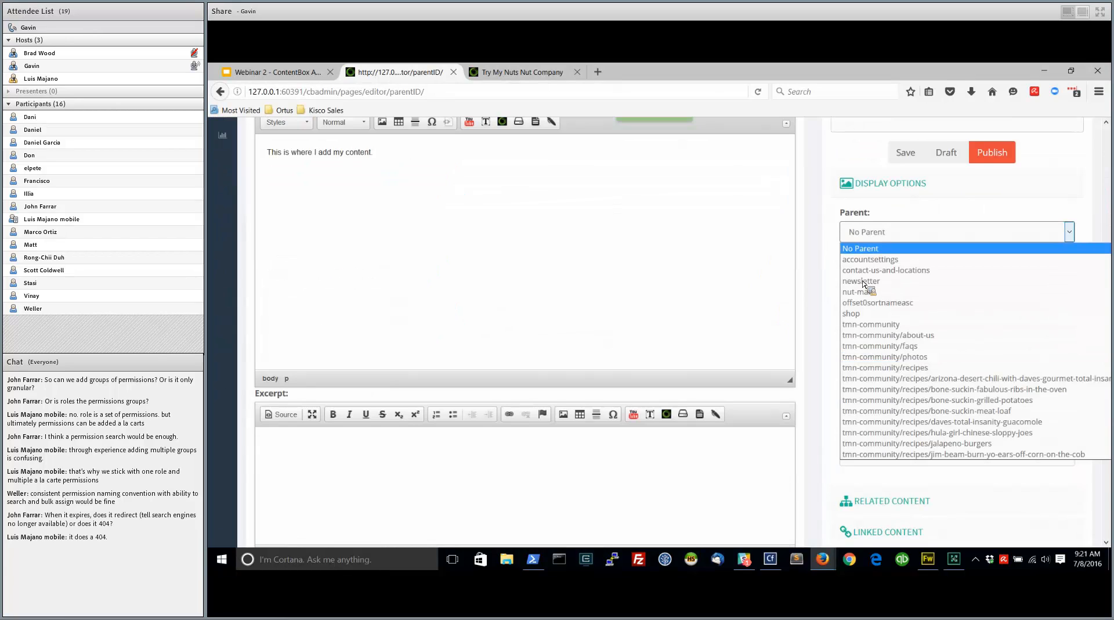
click(868, 277)
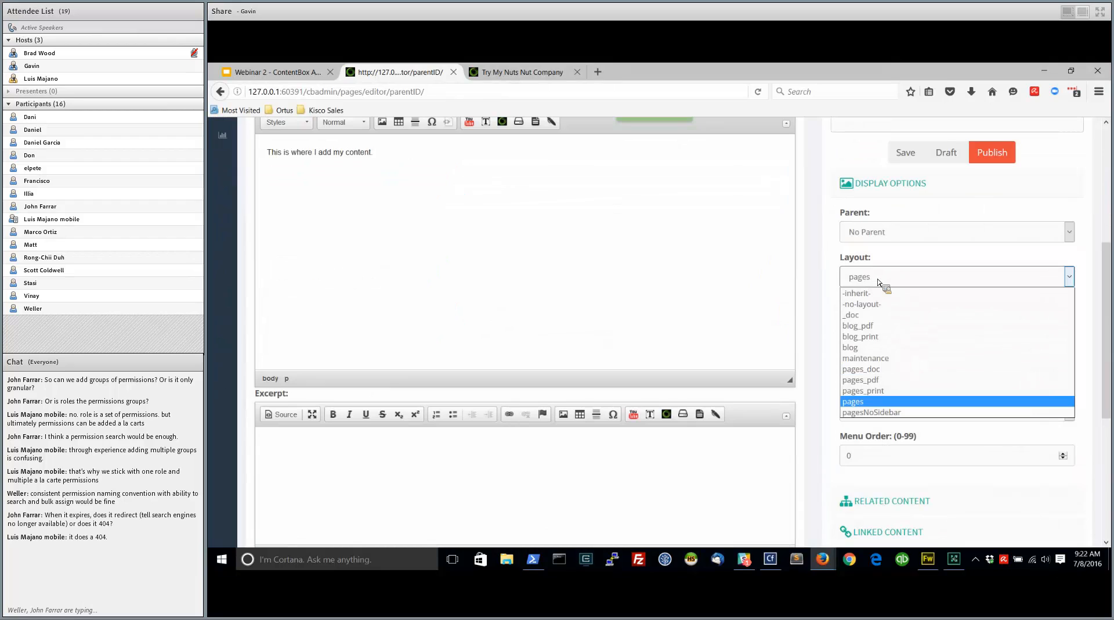
click(881, 283)
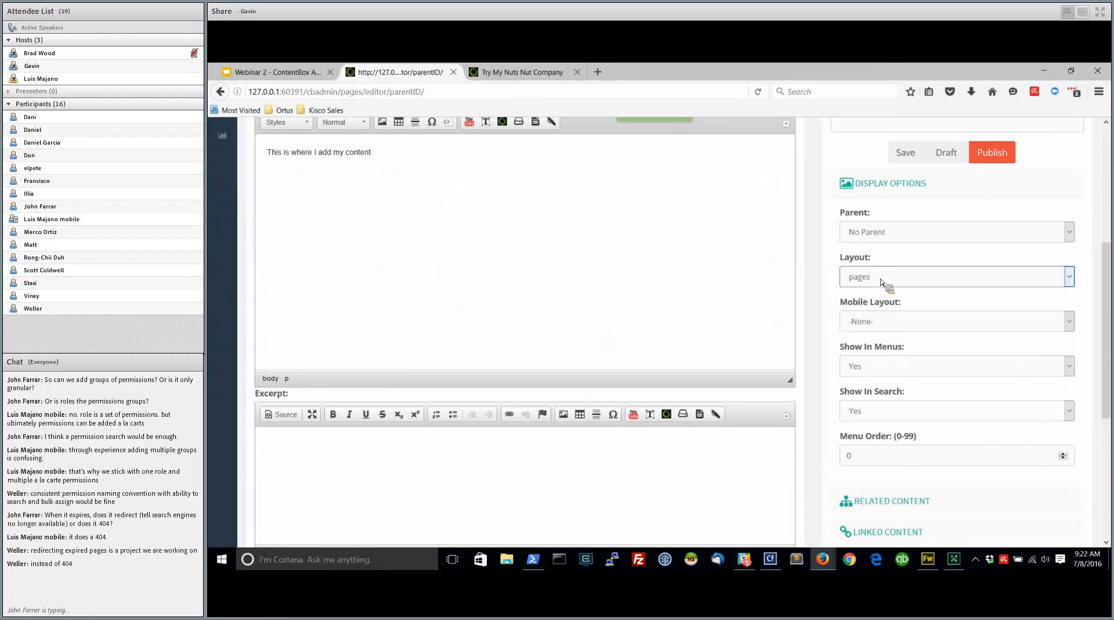
scroll(911, 351, down, 2)
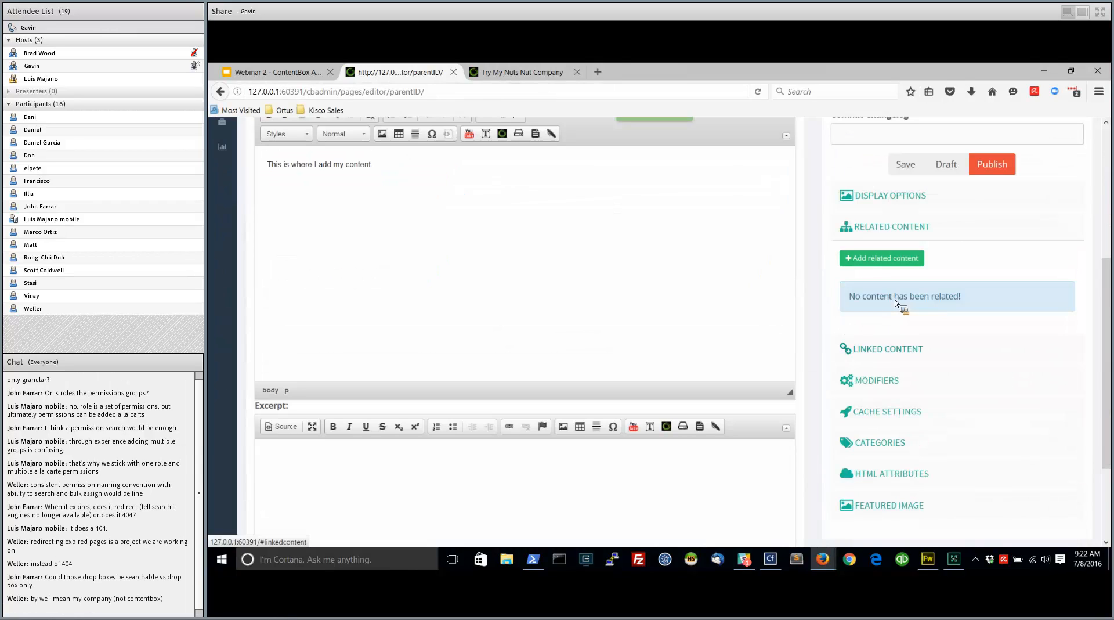
Look over the test page's linked content, categories, HTML attributes and featured image settings
click(889, 349)
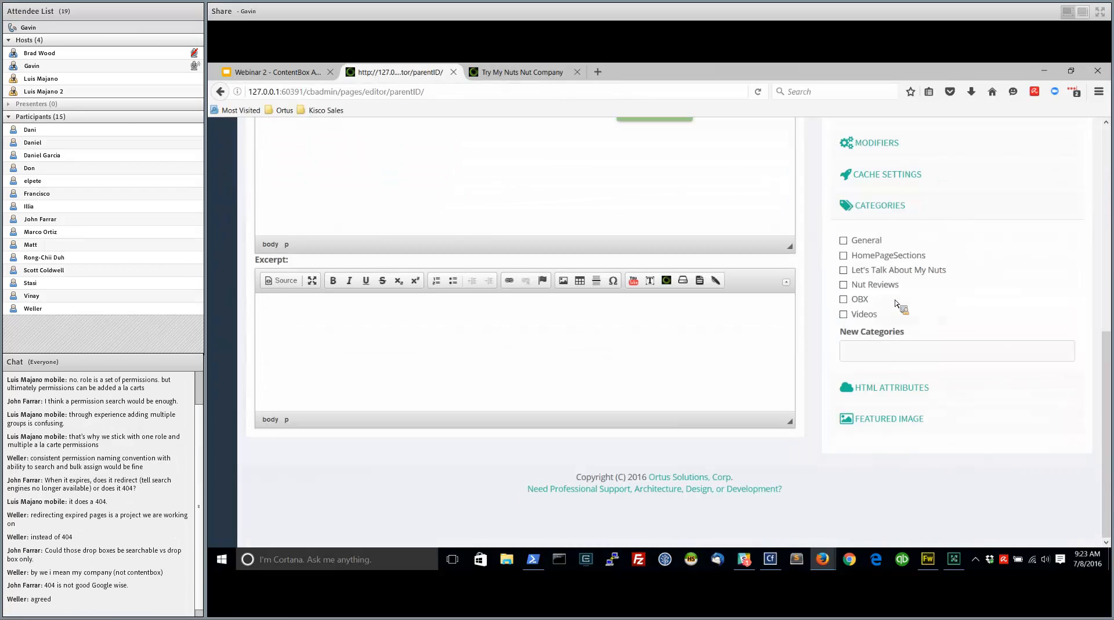
click(892, 388)
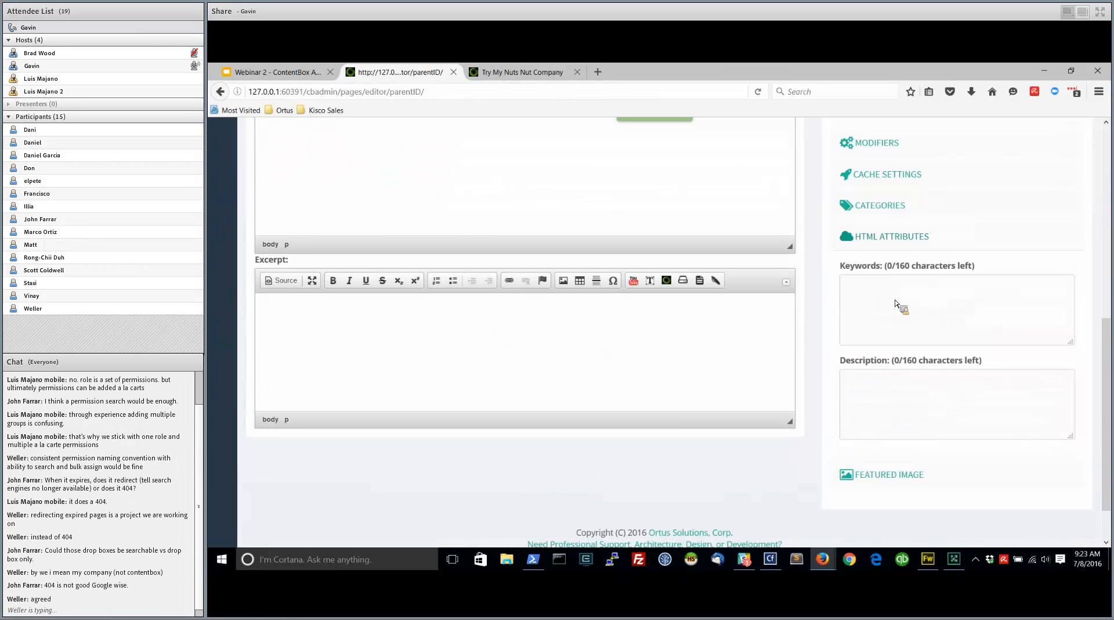
scroll(549, 241, up, 7)
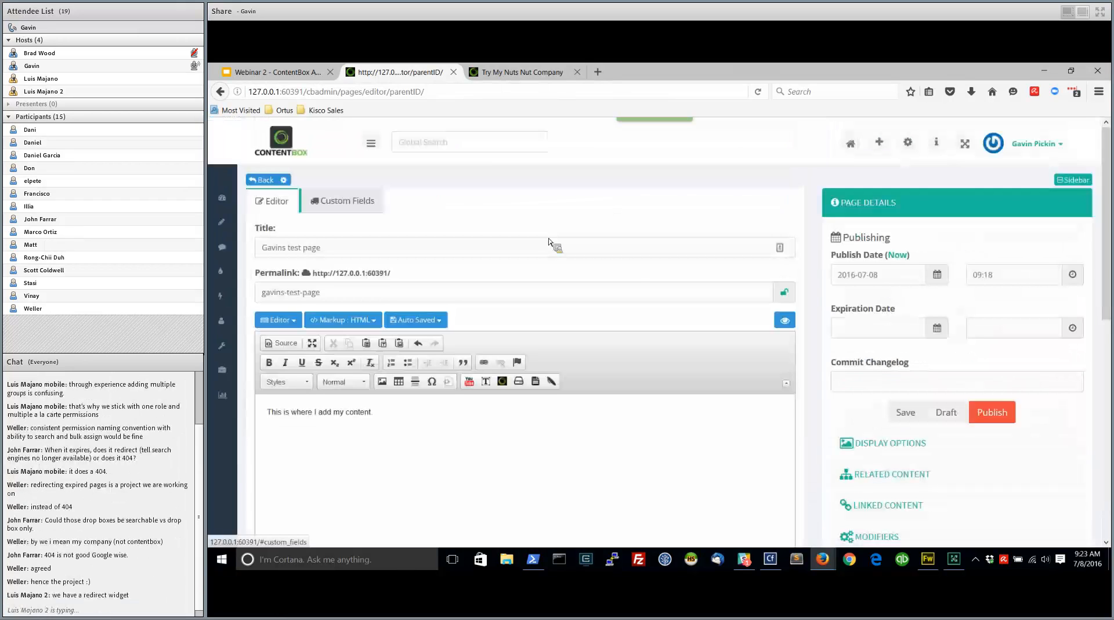
scroll(321, 202, down, 7)
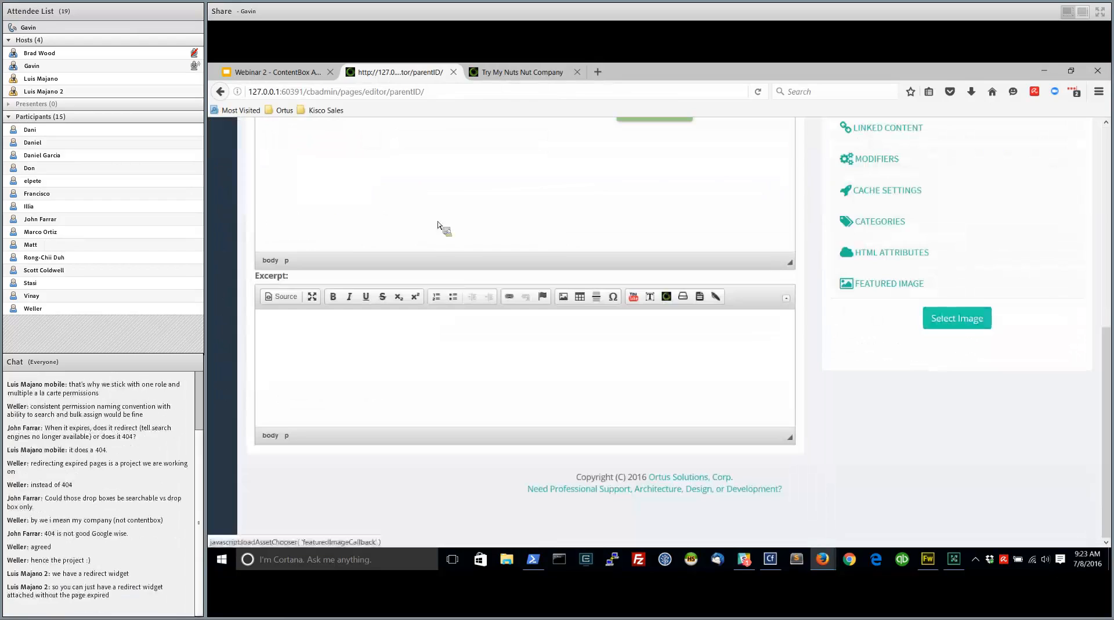
Publish the test page and look over its entry in the sitemap list
click(946, 324)
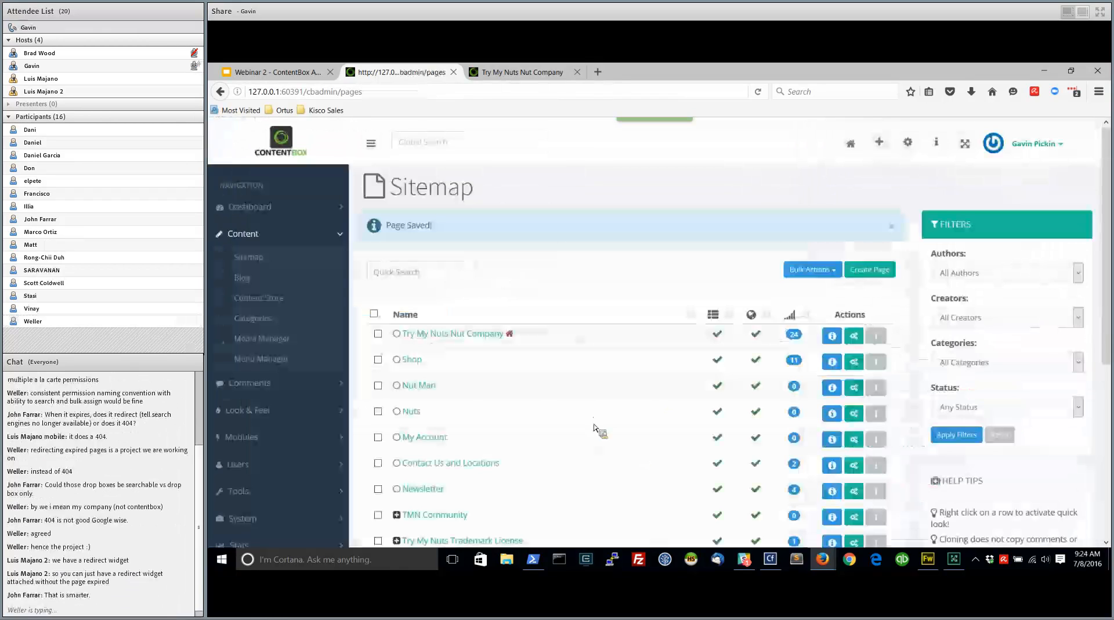
scroll(597, 430, down, 3)
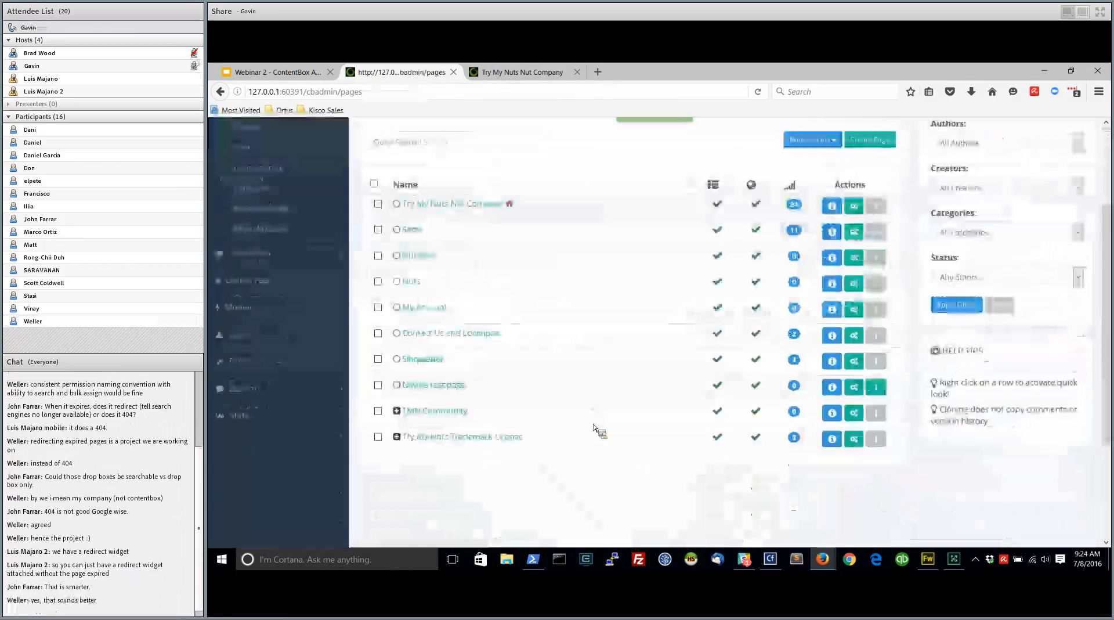
mouse_move(837, 443)
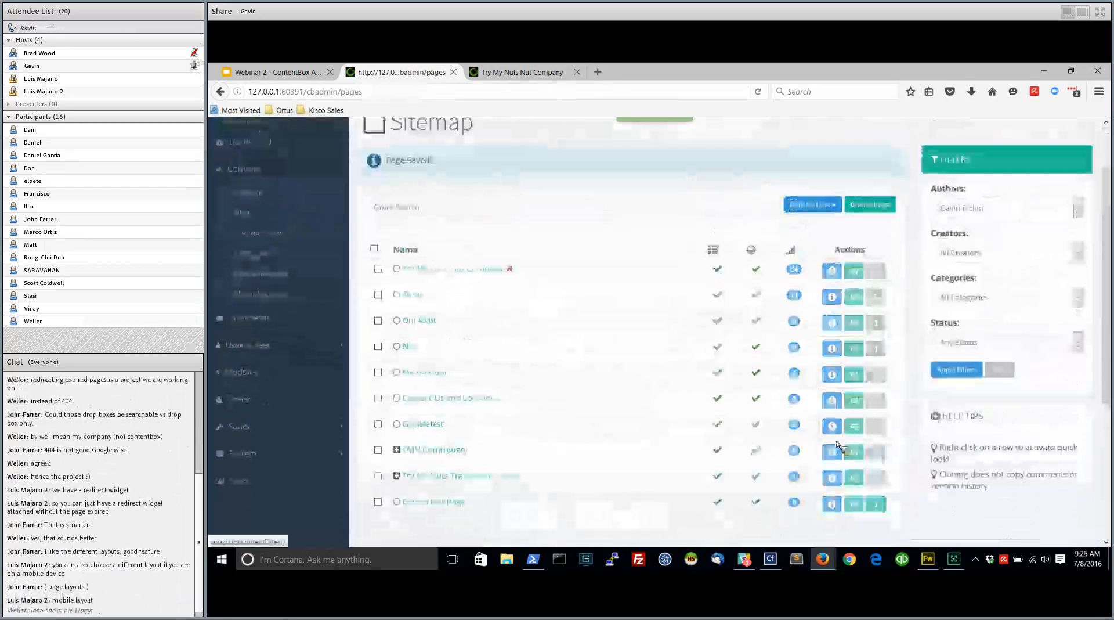
scroll(837, 445, up, 2)
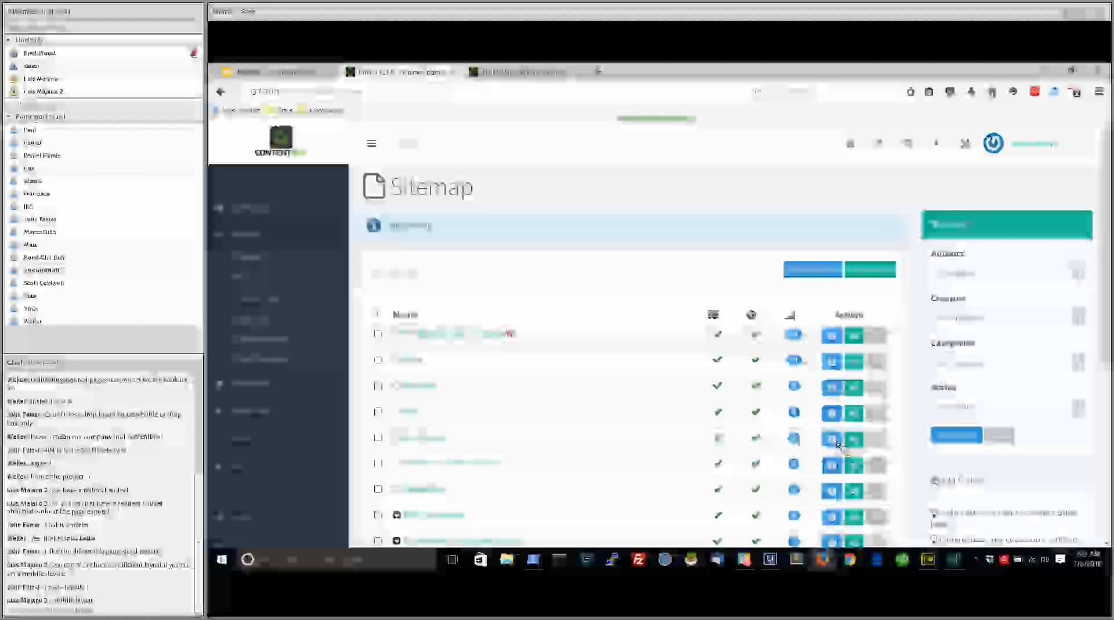
scroll(839, 444, down, 2)
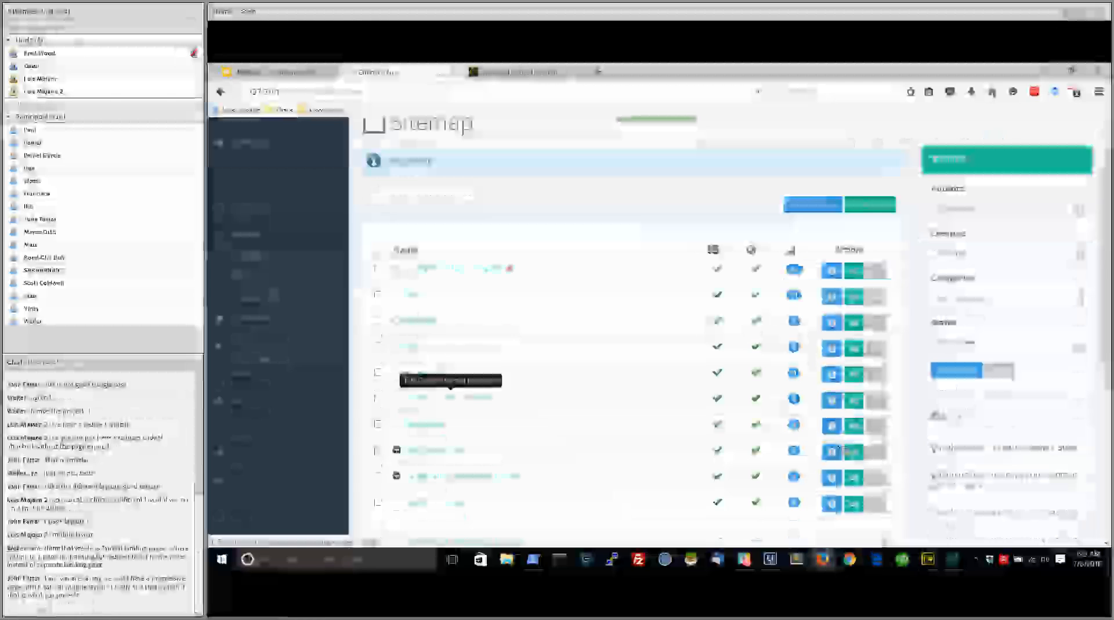
Open the Contact Us and Locations page for editing and review its version history and comments
click(838, 447)
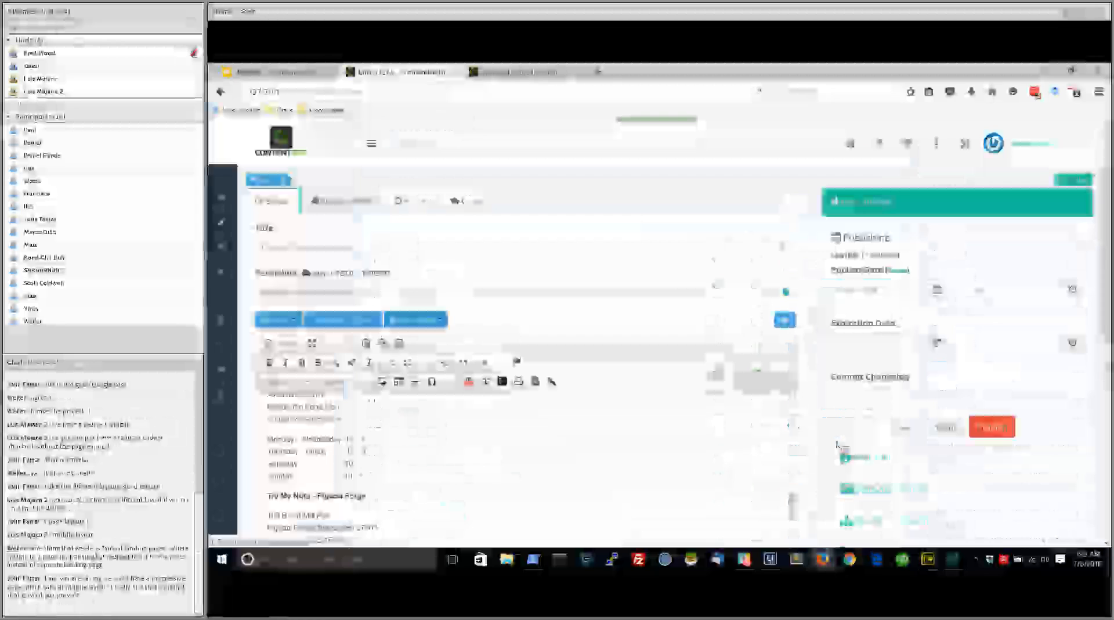
click(341, 201)
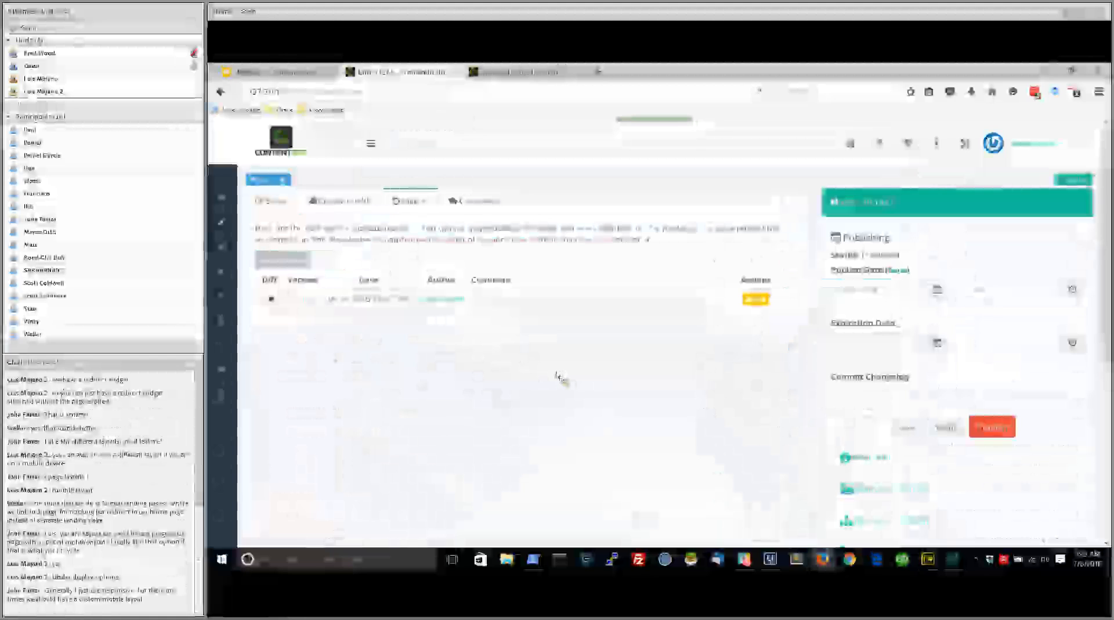
click(476, 201)
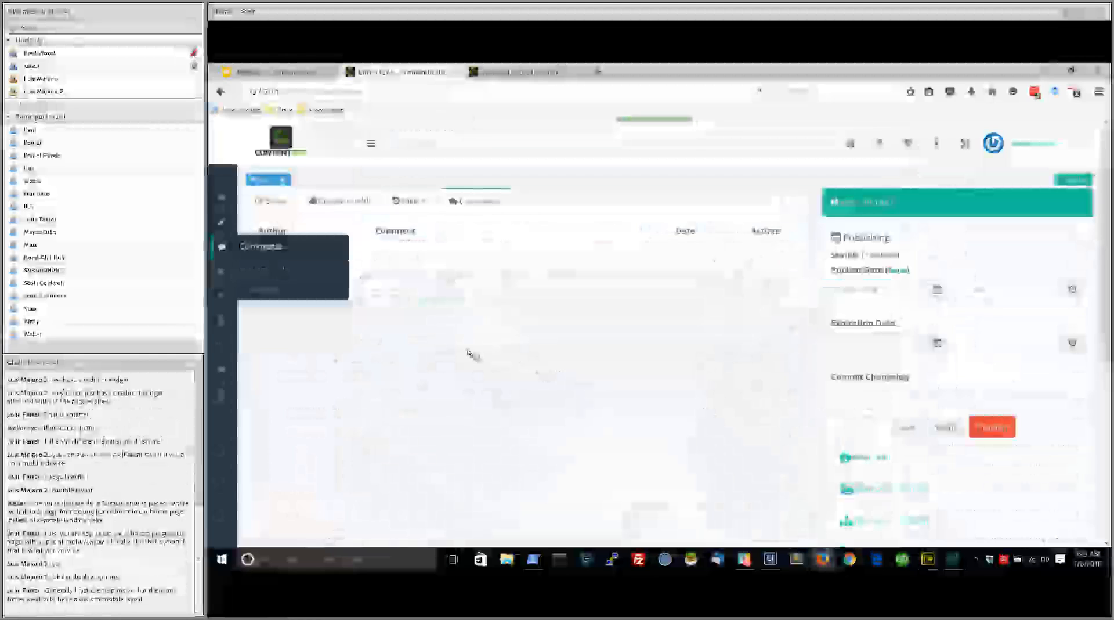
Go to the blog entries and open the Z Hot Sauce Review entry for editing
click(371, 143)
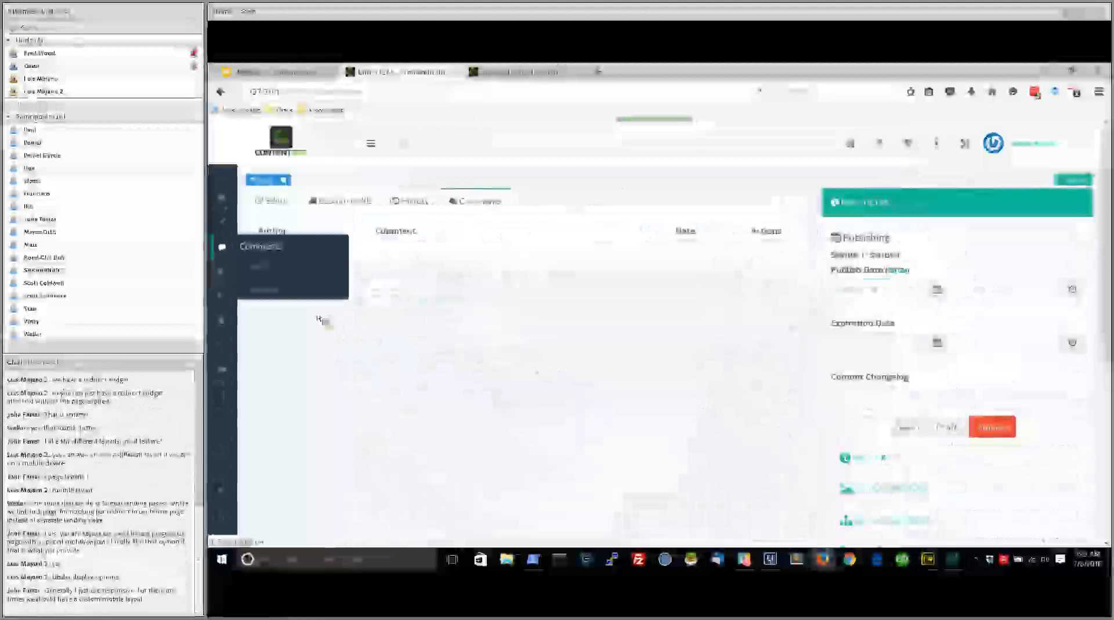
mouse_move(223, 220)
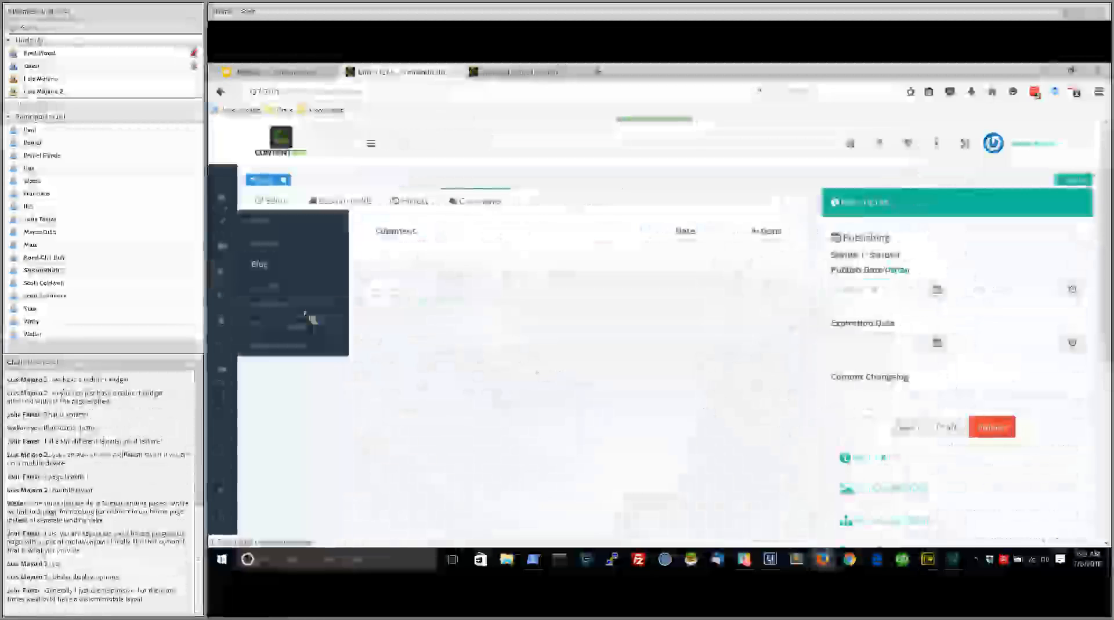
click(313, 319)
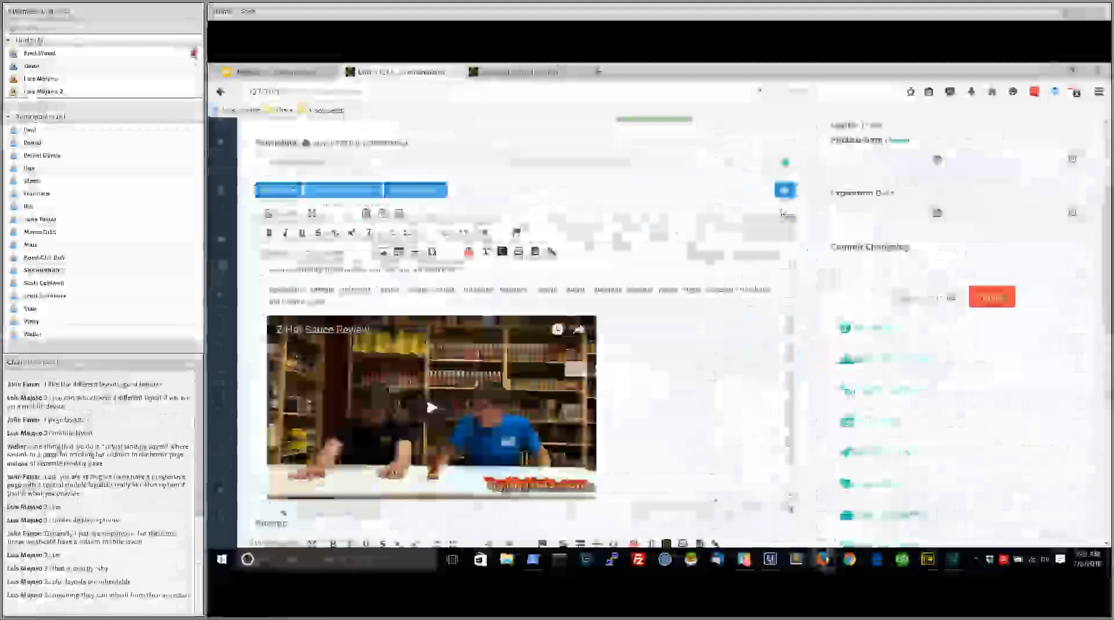
Examine the Z Hot Sauce Review entry's content with its embedded video, its excerpt and its related content settings
scroll(785, 213, up, 3)
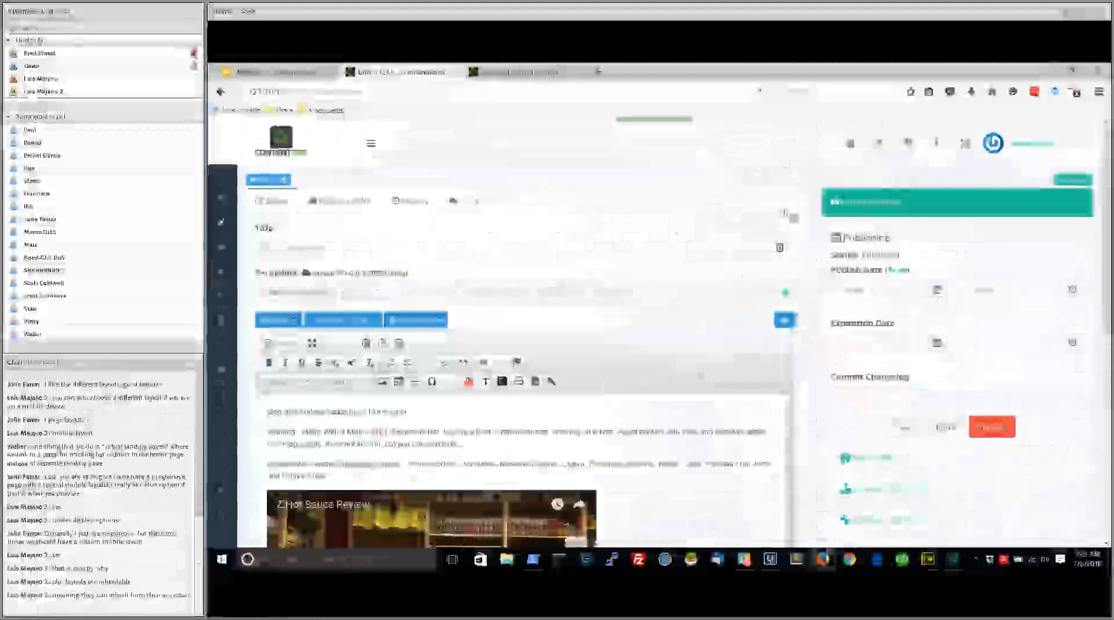
mouse_move(222, 370)
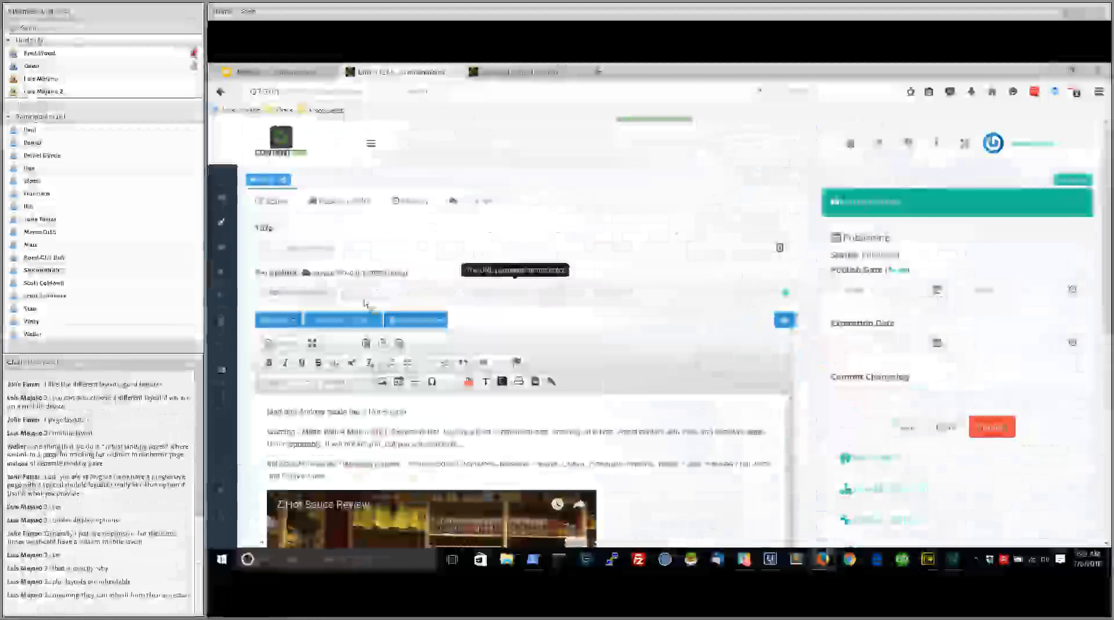
scroll(264, 352, down, 1)
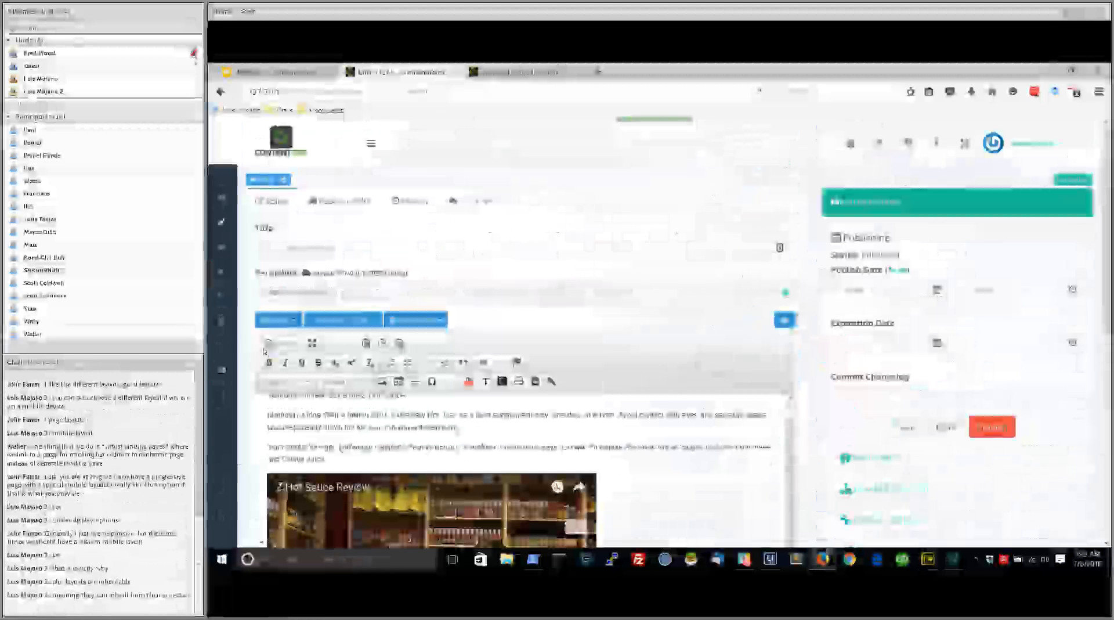
scroll(261, 354, down, 3)
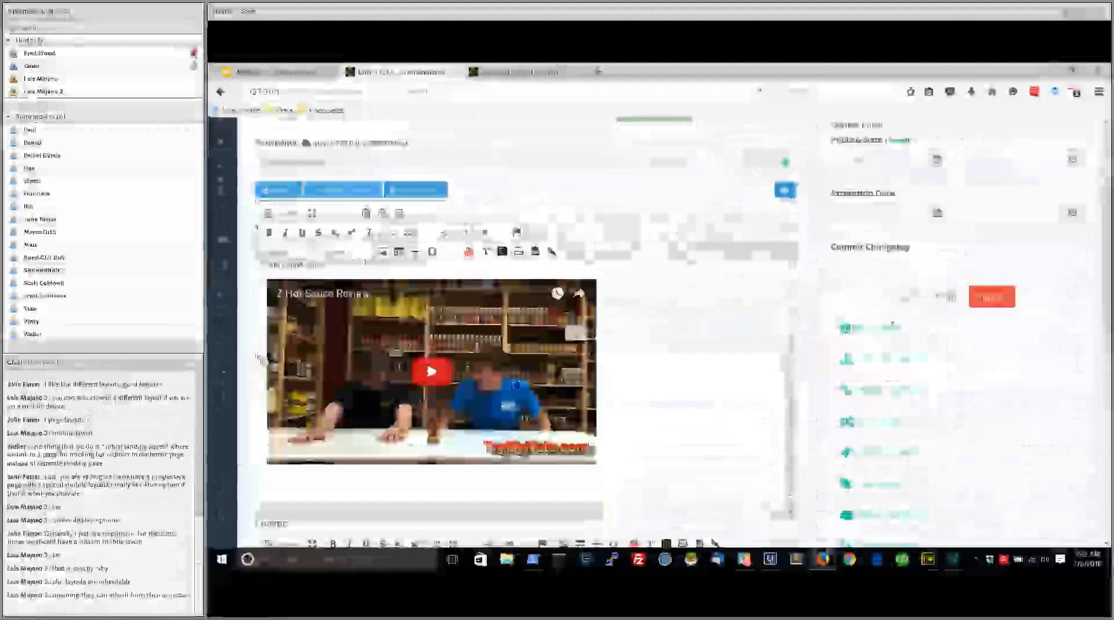
scroll(259, 357, down, 3)
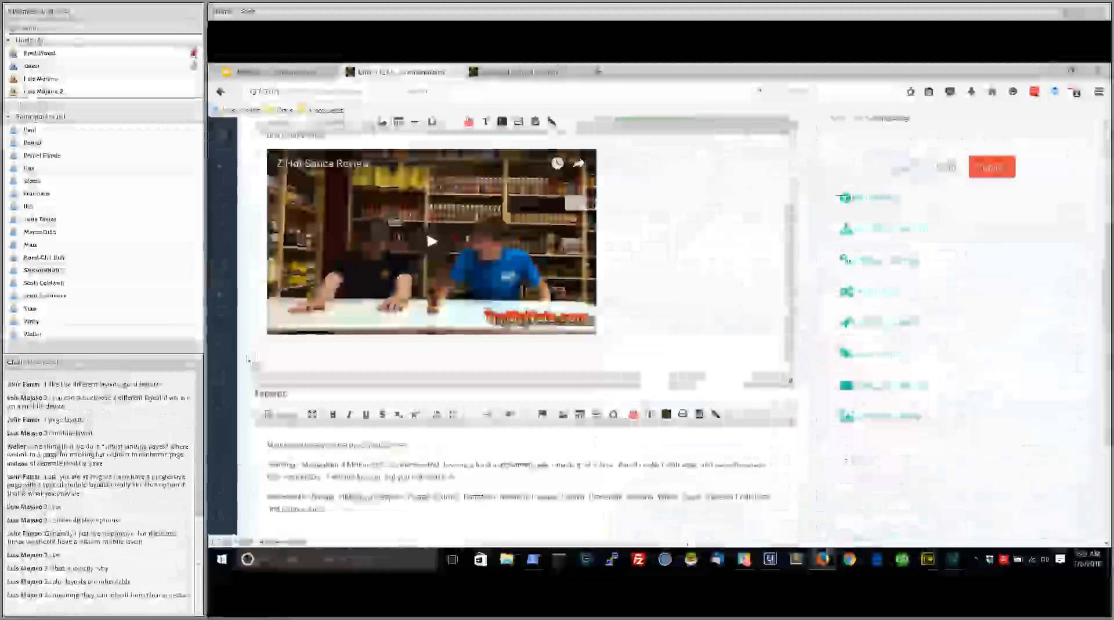
scroll(248, 359, up, 5)
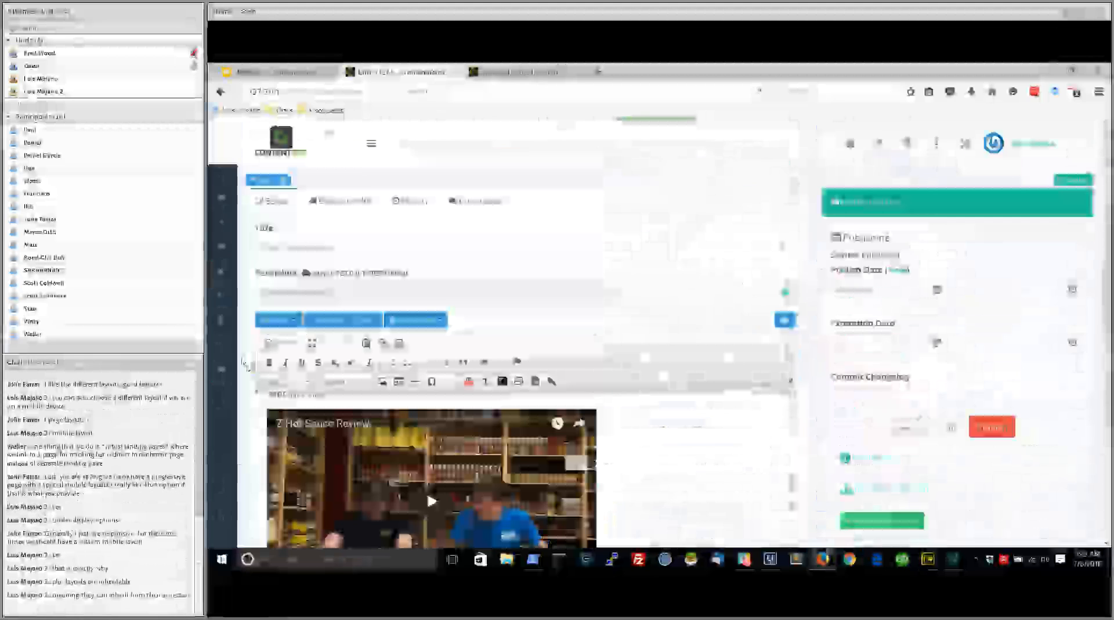
Switch to the public Try My Nuts site and browse the blog listing, including its entries filtered by category
key(ctrl+Tab)
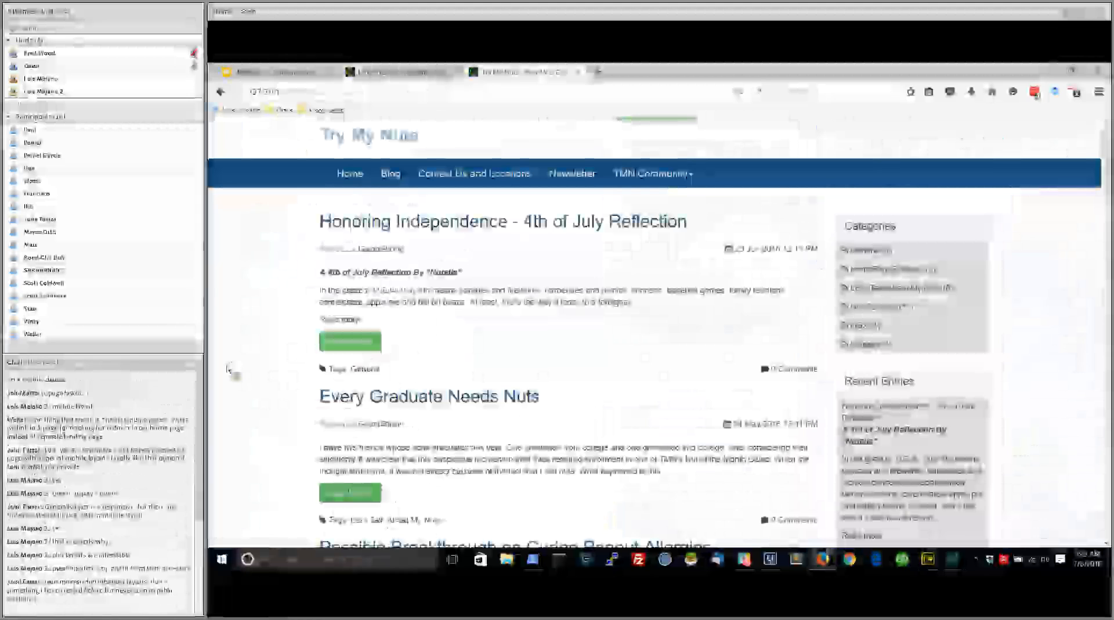
scroll(228, 369, down, 8)
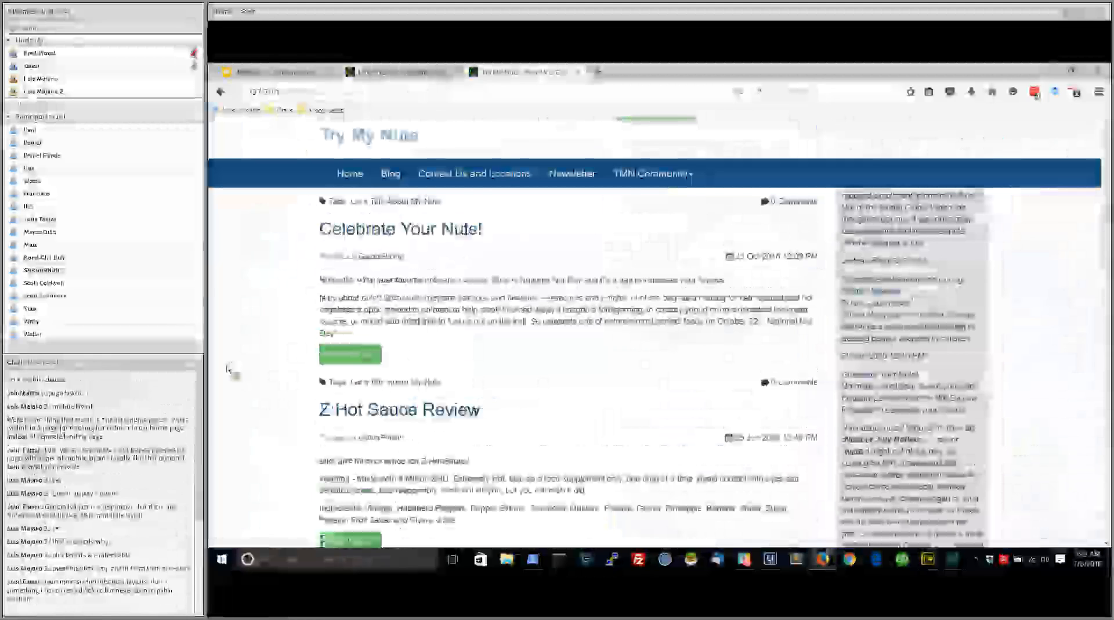
scroll(228, 370, down, 3)
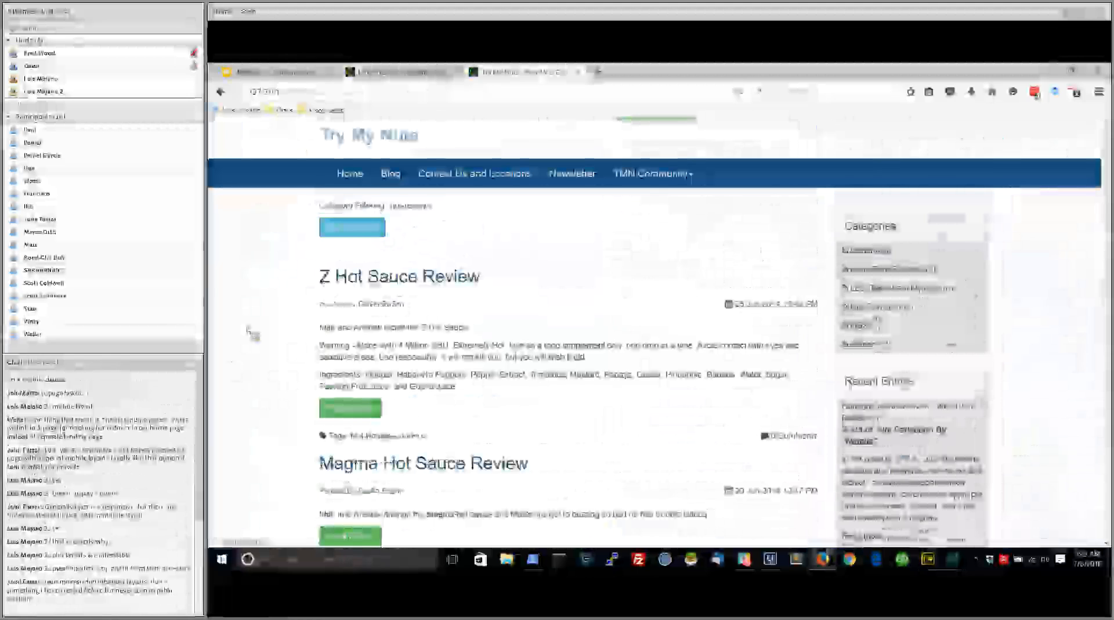
scroll(249, 332, down, 10)
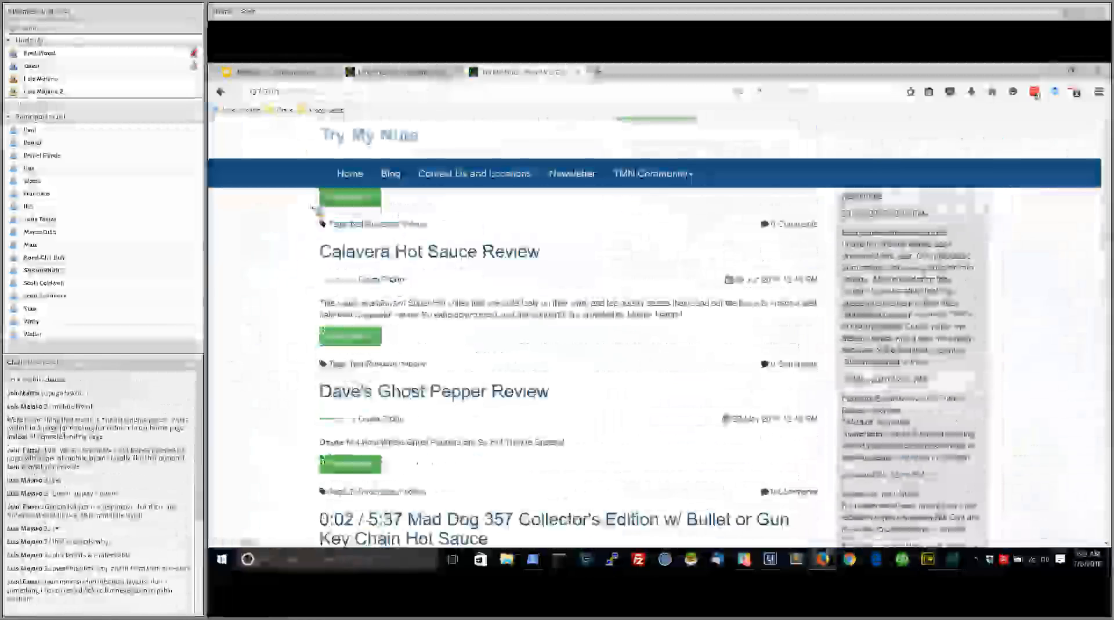
scroll(319, 210, up, 10)
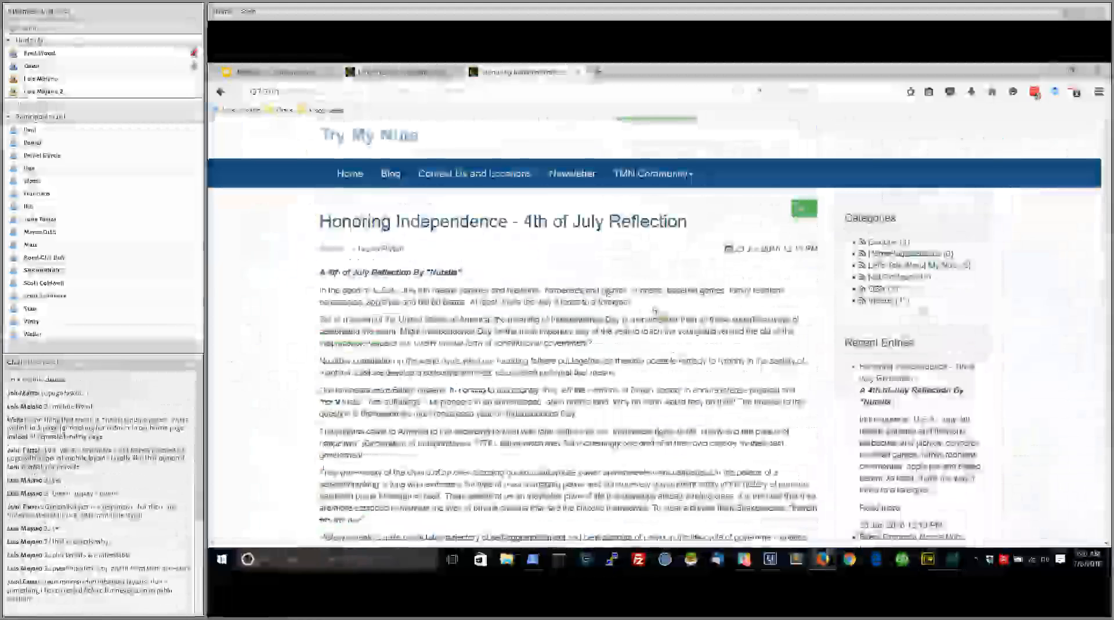
Read through the "Honoring Independence - 4th of July Reflection" entry down to its comment form, and return to the blog entry editor
scroll(655, 310, down, 5)
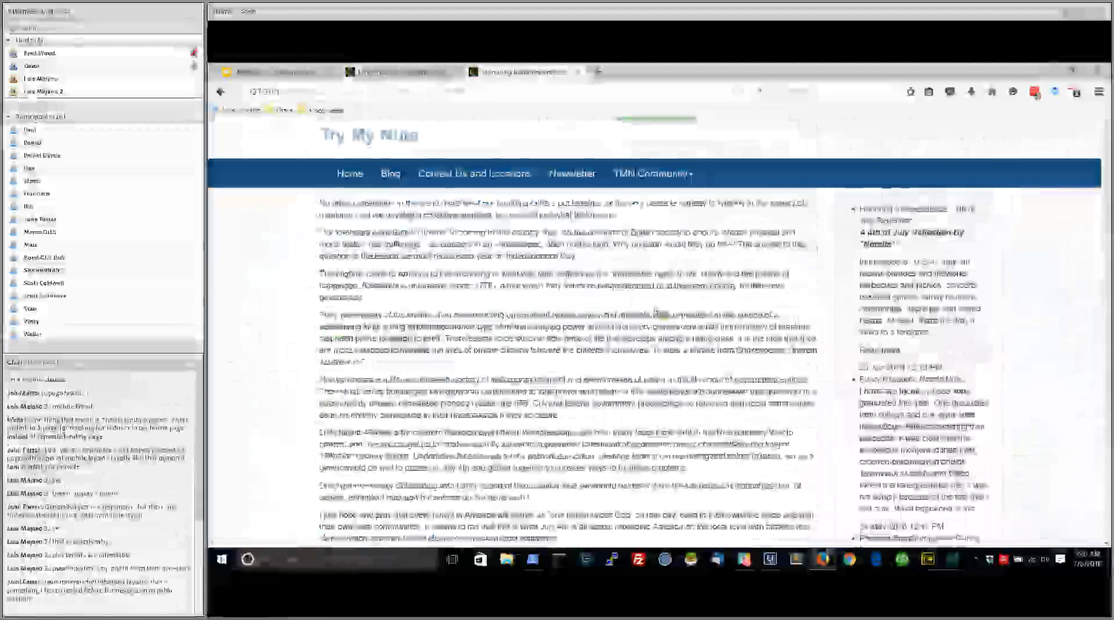
scroll(656, 312, up, 5)
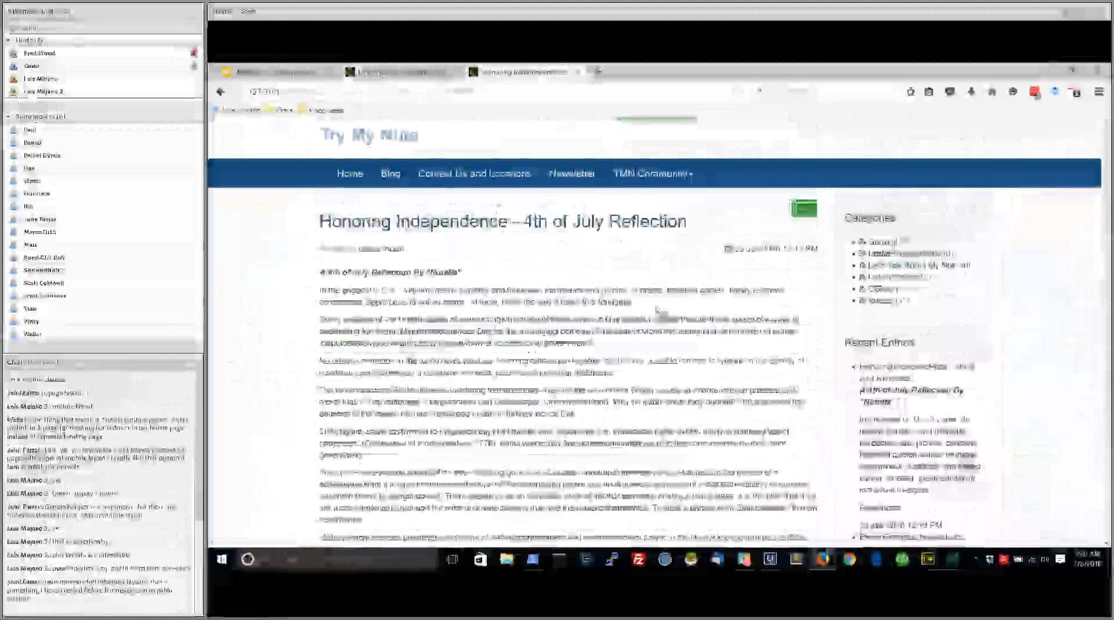
scroll(657, 311, down, 10)
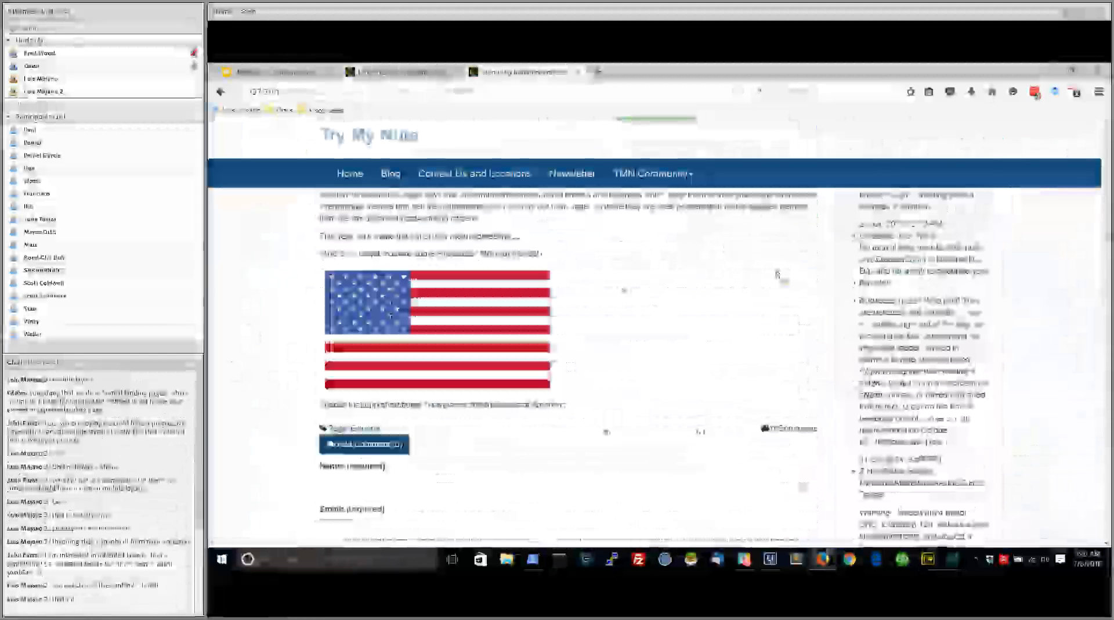
scroll(778, 274, down, 8)
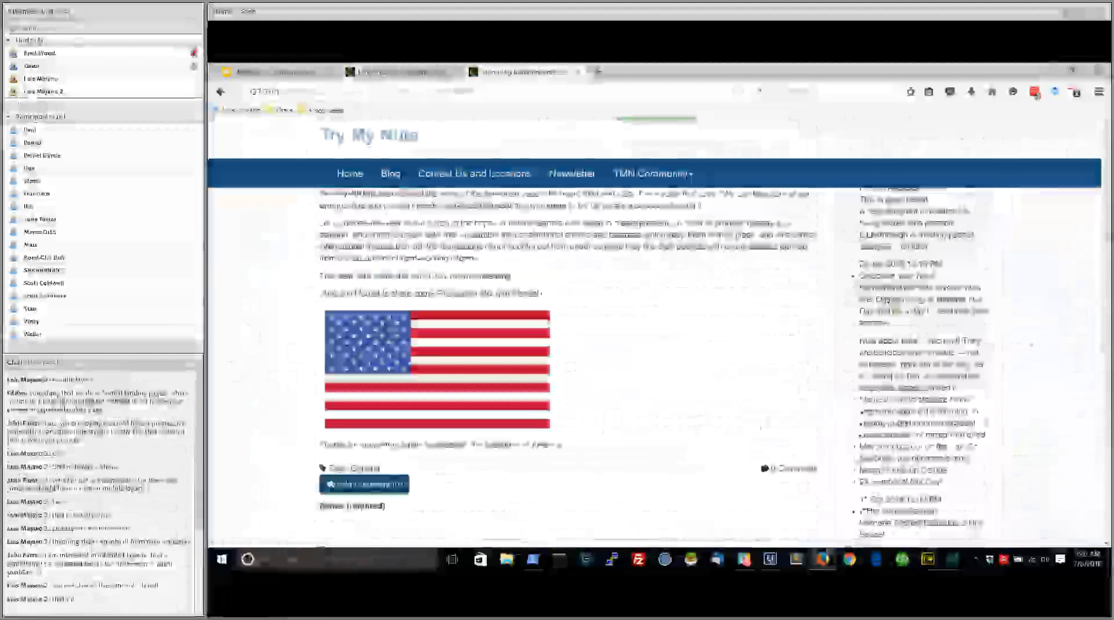
key(ctrl+shift+Tab)
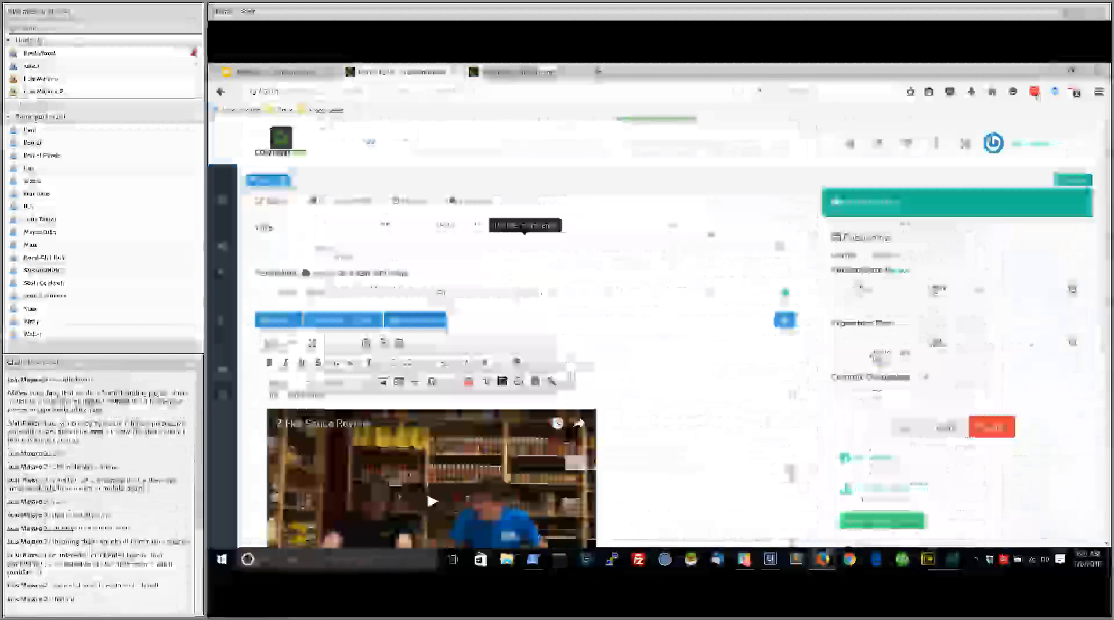
Examine the American flag image's properties, trying a border of 5 and reviewing alignment, link target and advanced options, and close them without applying
mouse_move(222, 222)
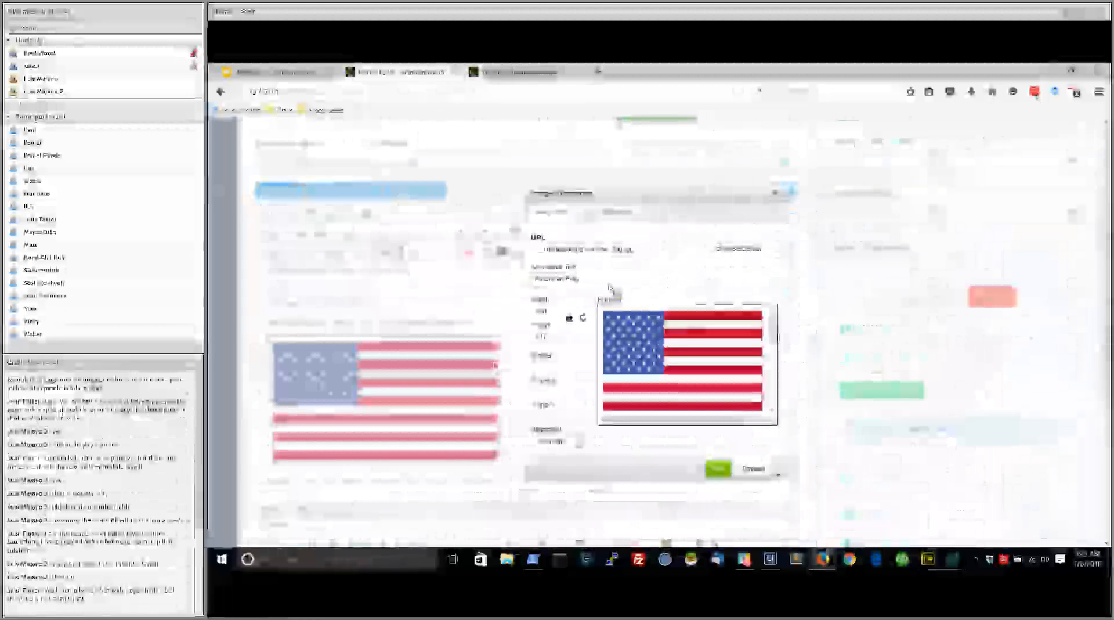
click(548, 366)
text(5)
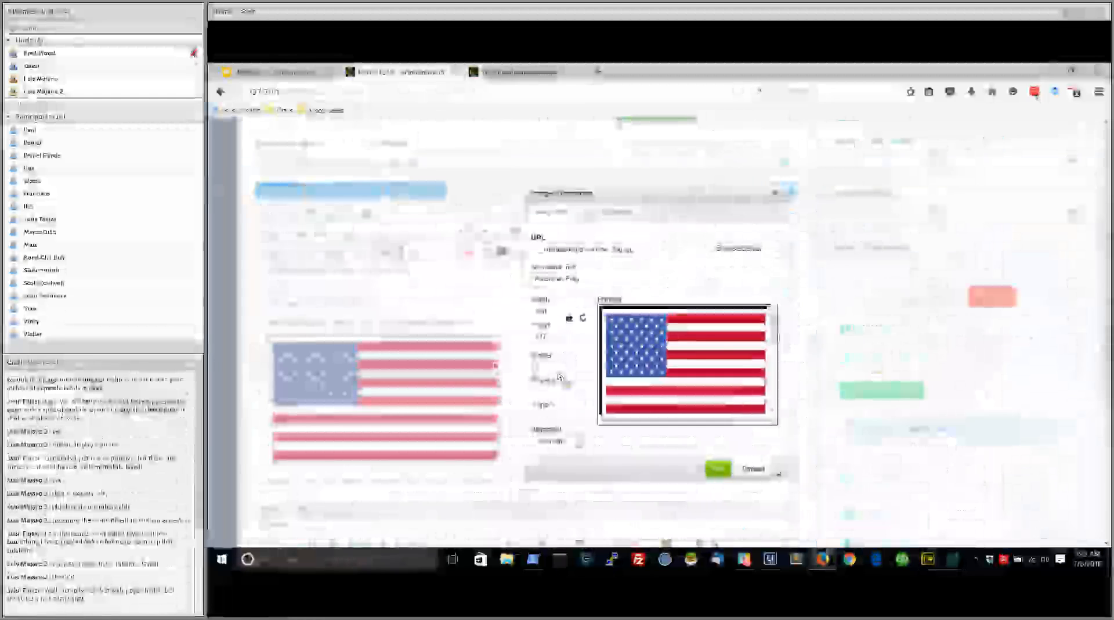
click(578, 441)
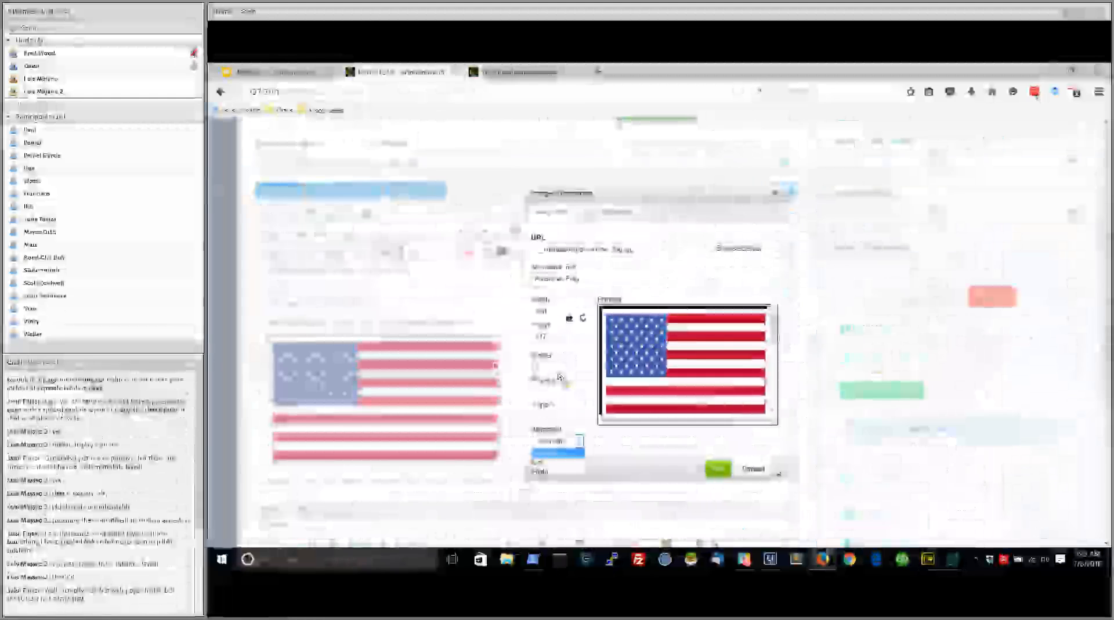
click(586, 213)
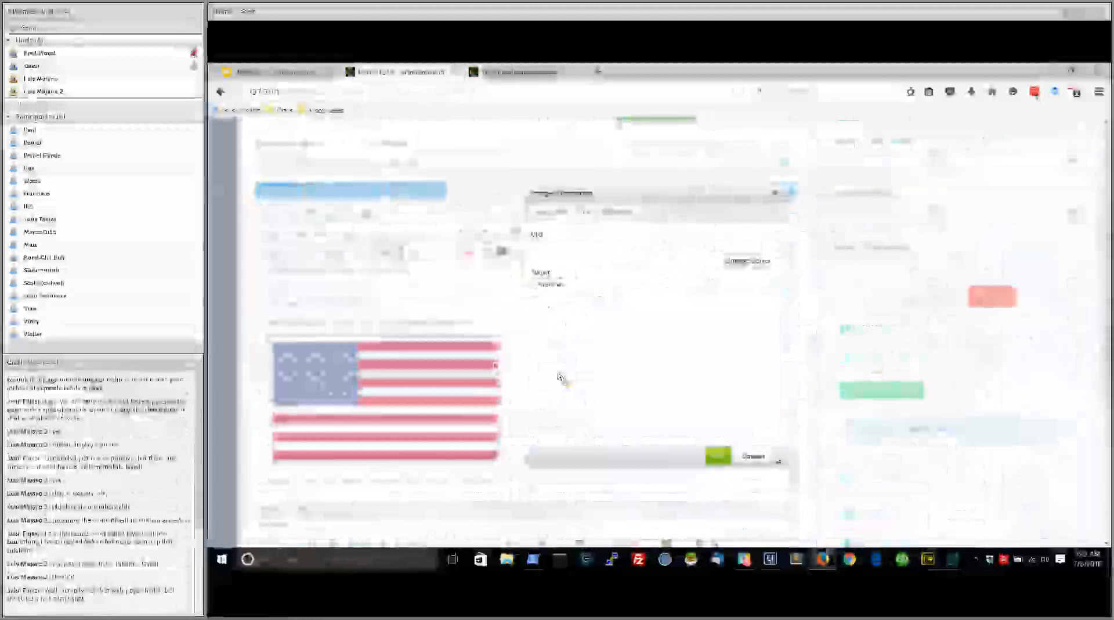
click(748, 261)
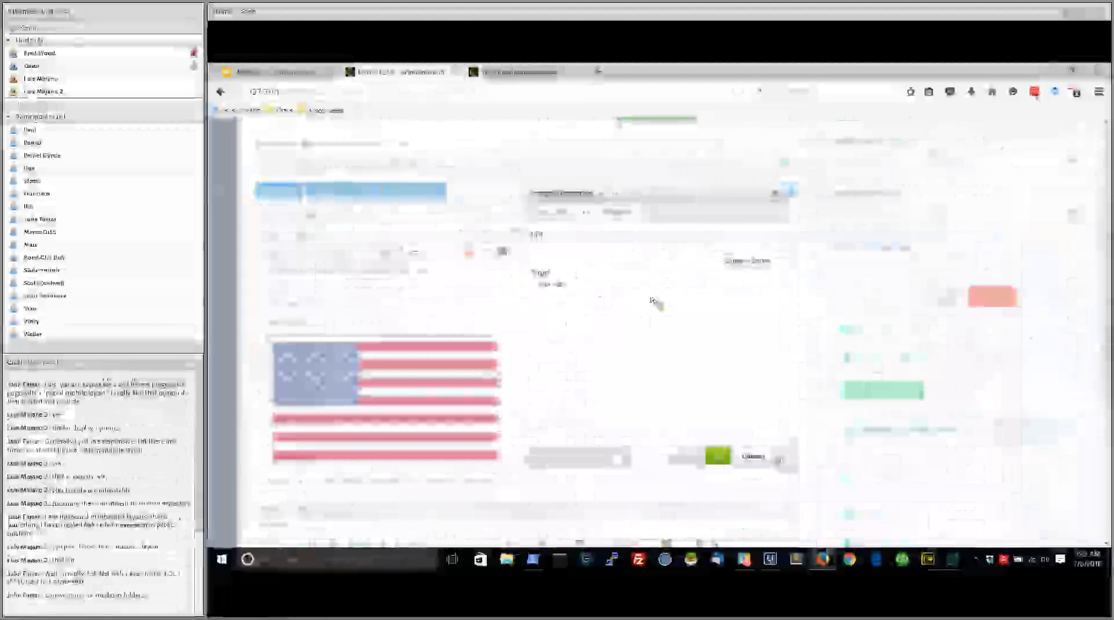
click(615, 287)
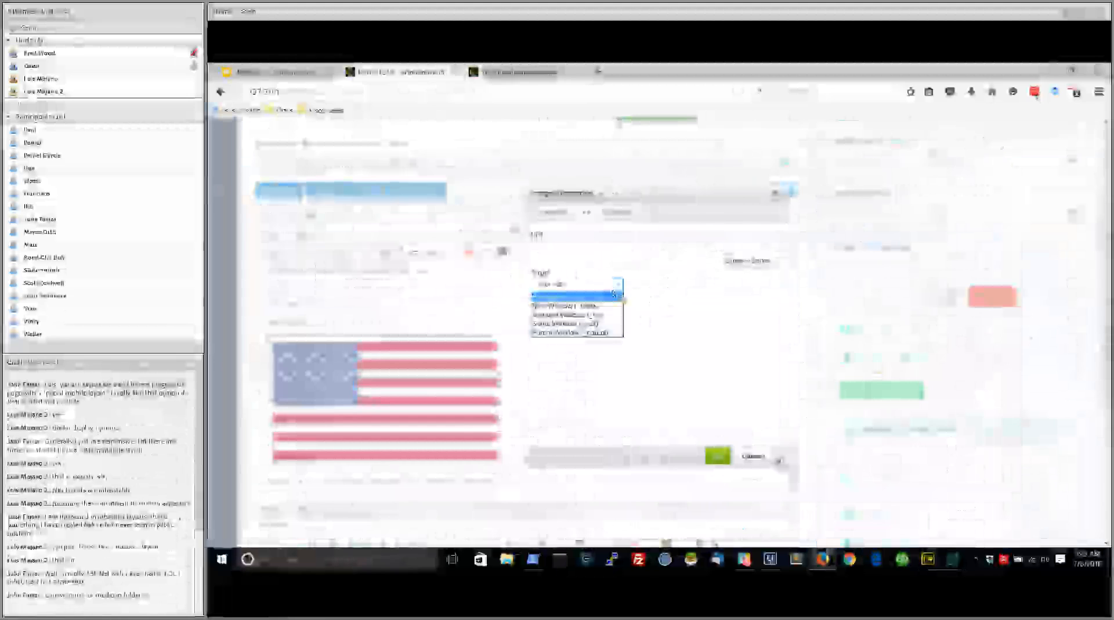
click(608, 304)
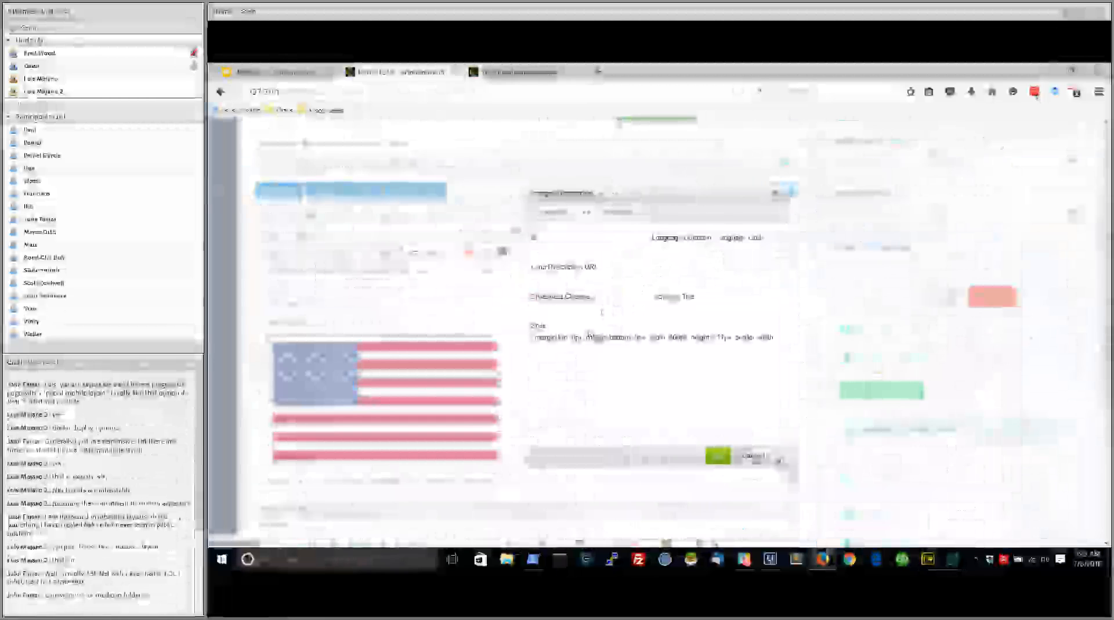
key(Escape)
Insert july4th.jpg from the media browser at the start of the entry's content, aligned left with an HSpace of 5
scroll(590, 335, down, 5)
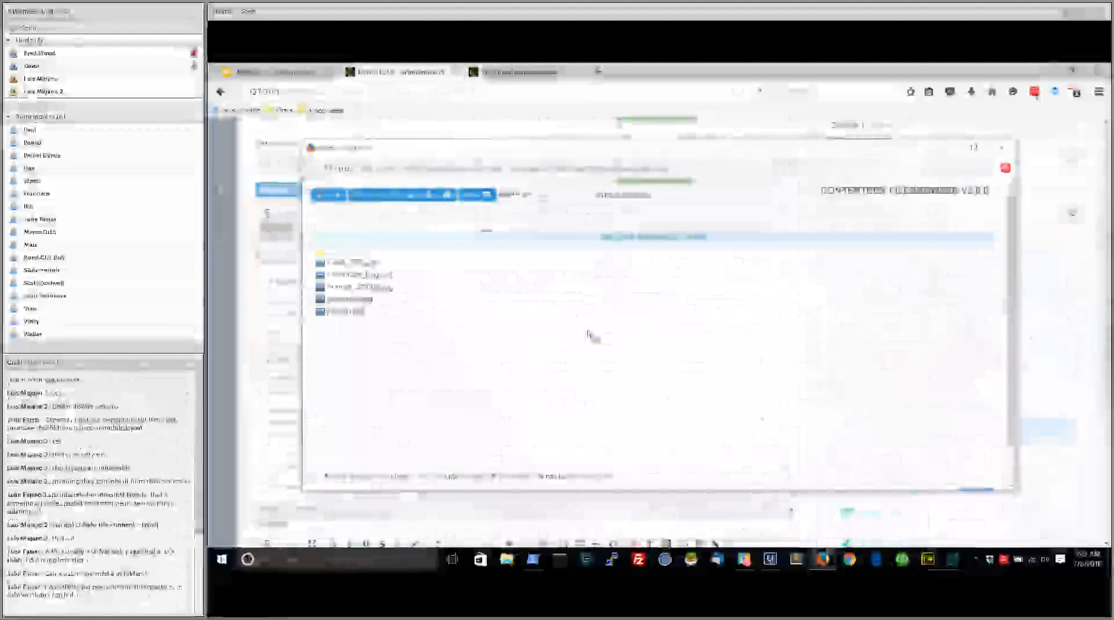
click(589, 313)
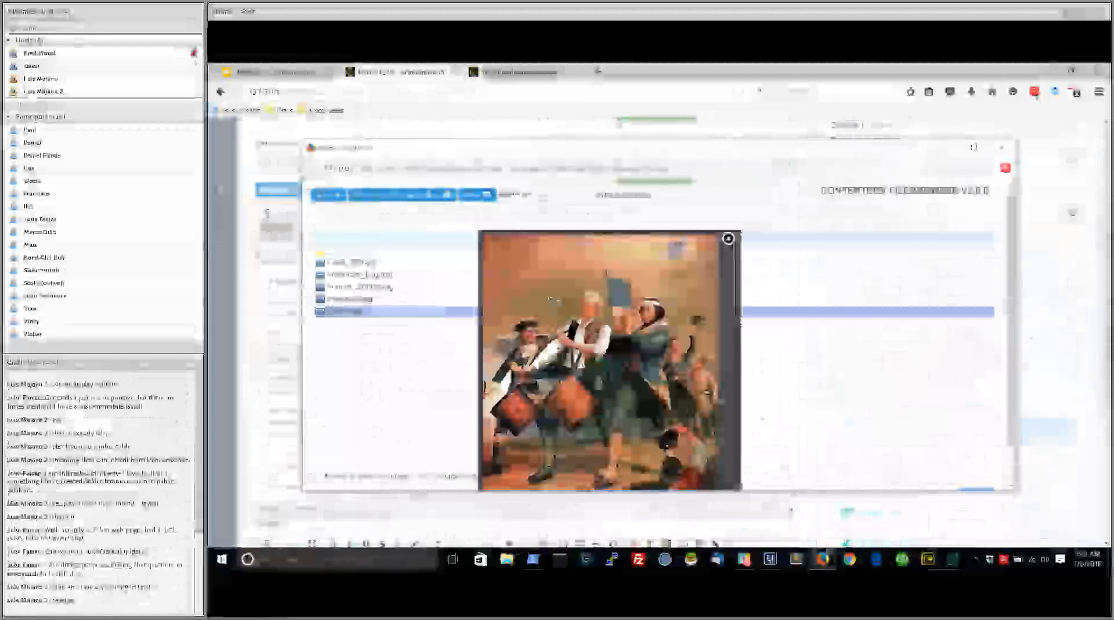
click(977, 488)
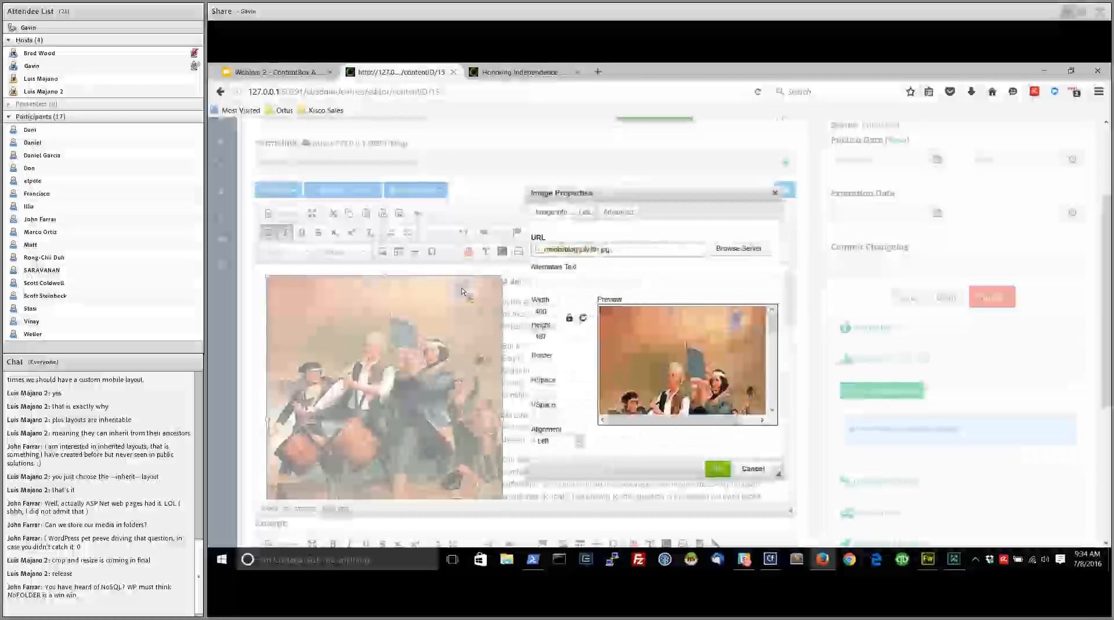
text(6)
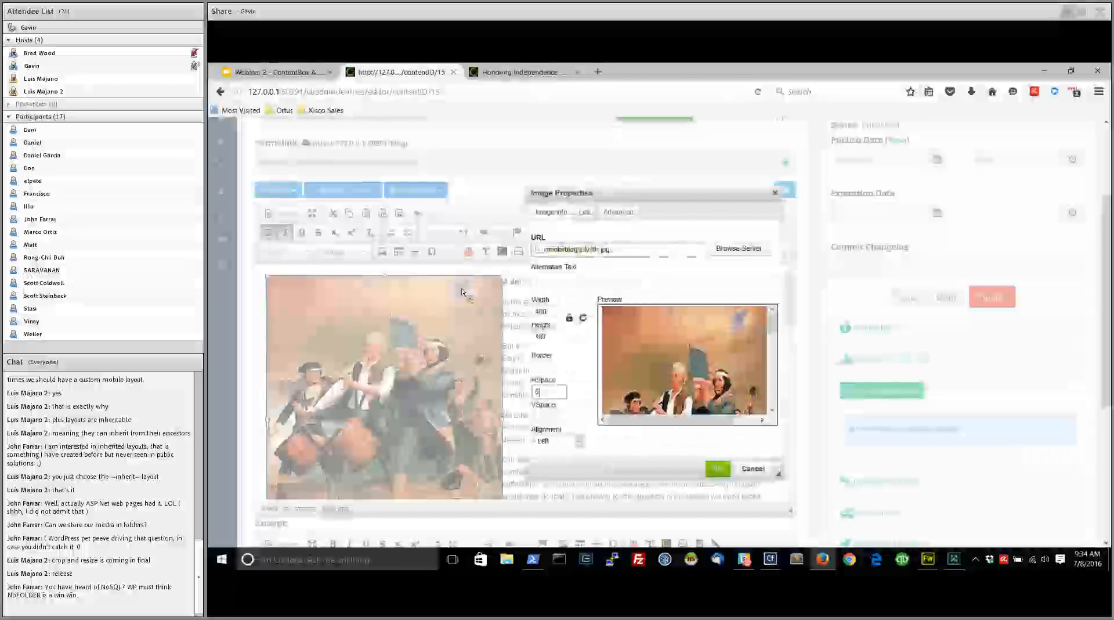
scroll(456, 325, down, 2)
click(441, 459)
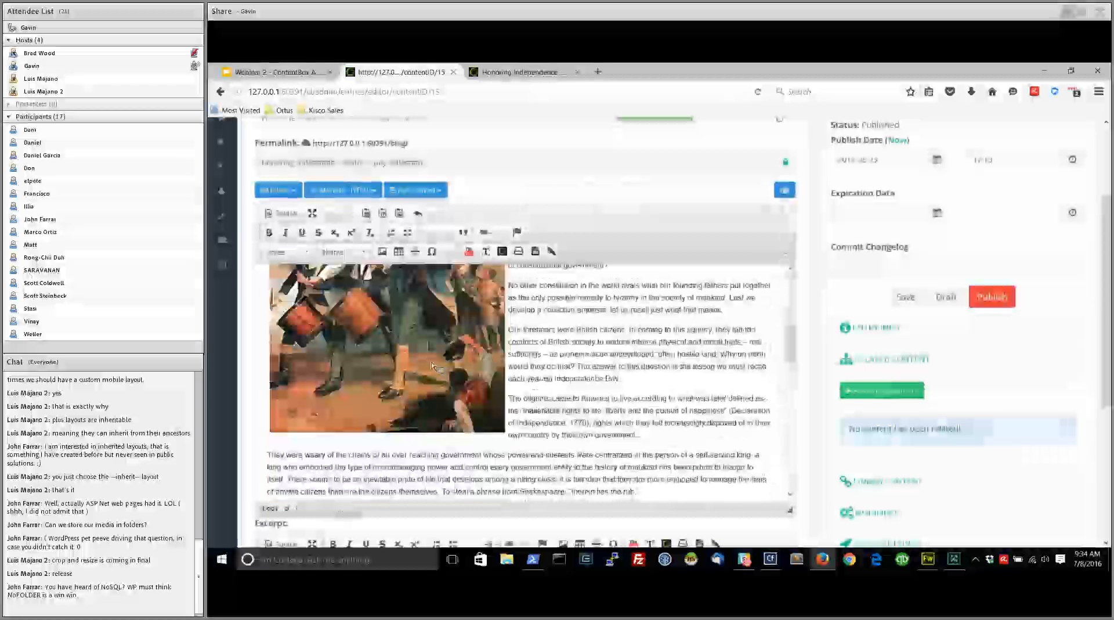
Set the july4th.jpg image's width to 200 in the entry's content
scroll(435, 383, up, 1)
scroll(450, 396, up, 1)
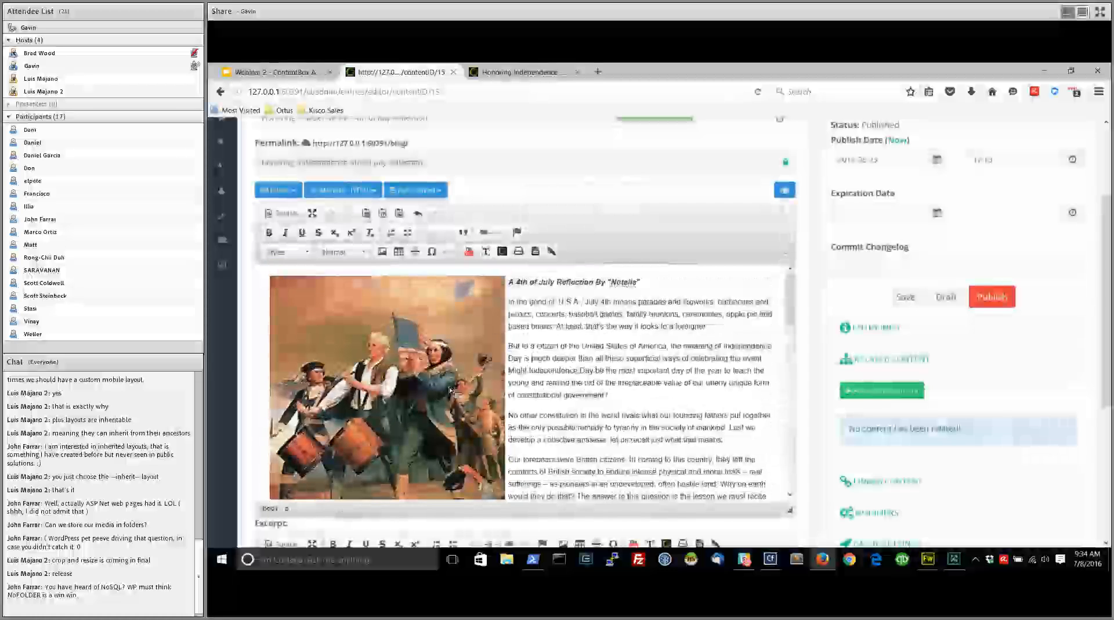
double_click(451, 393)
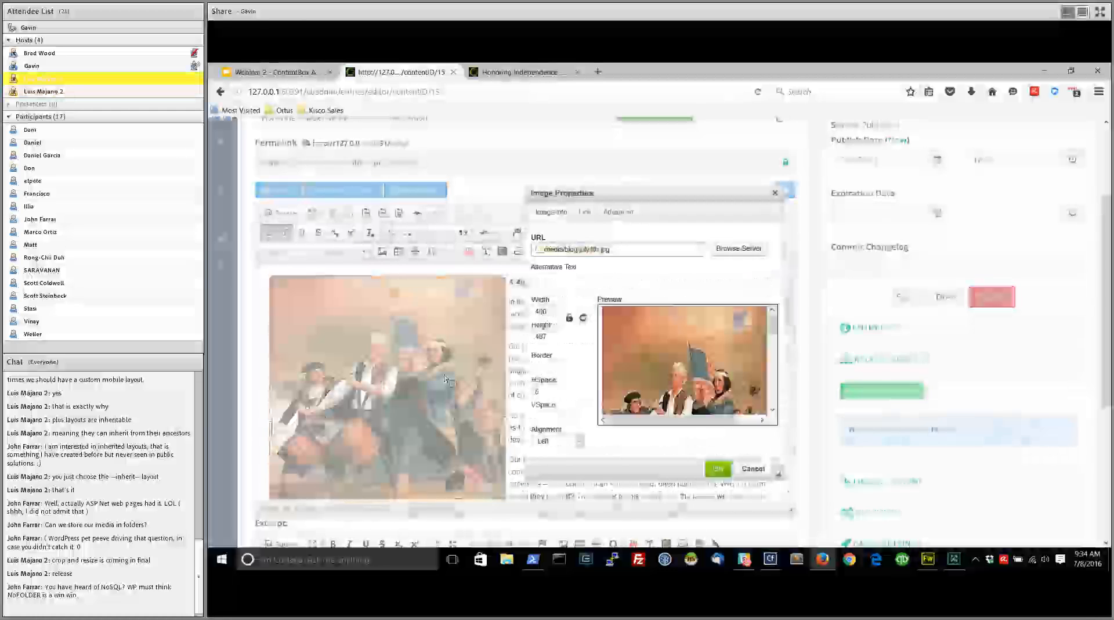
click(548, 313)
text(200)
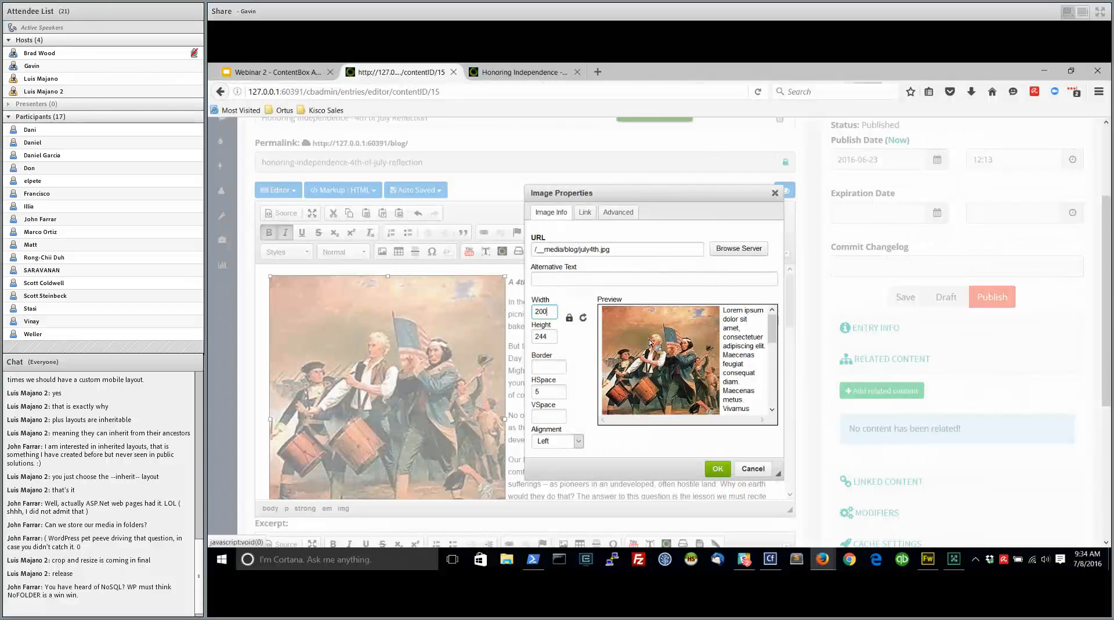
click(718, 468)
click(432, 332)
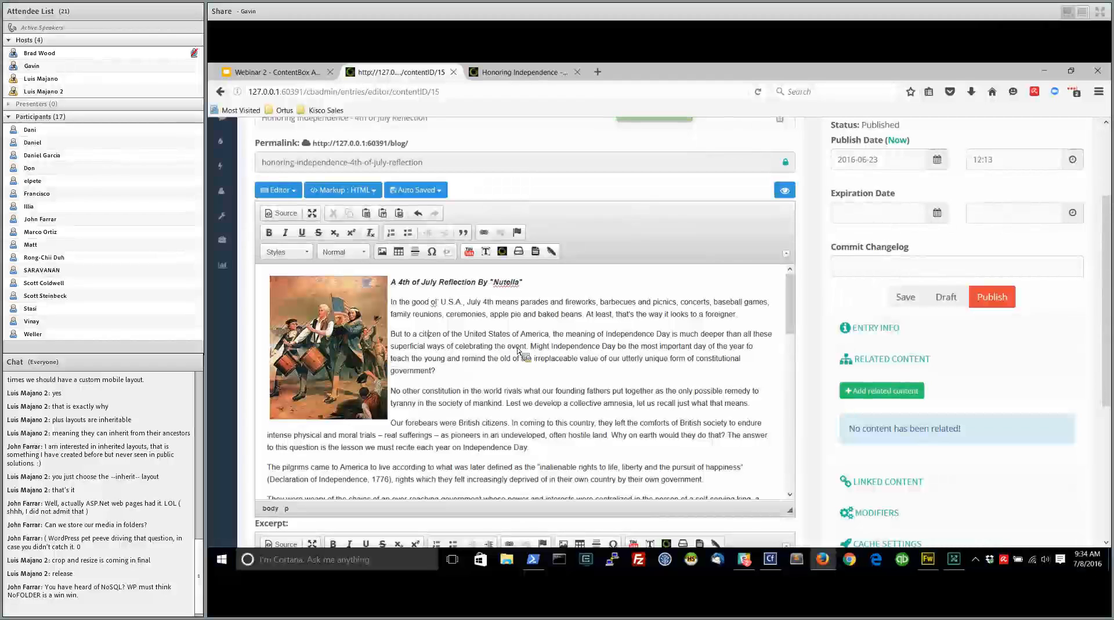
Check the entry's content, save it as a draft and publish it
scroll(580, 394, down, 10)
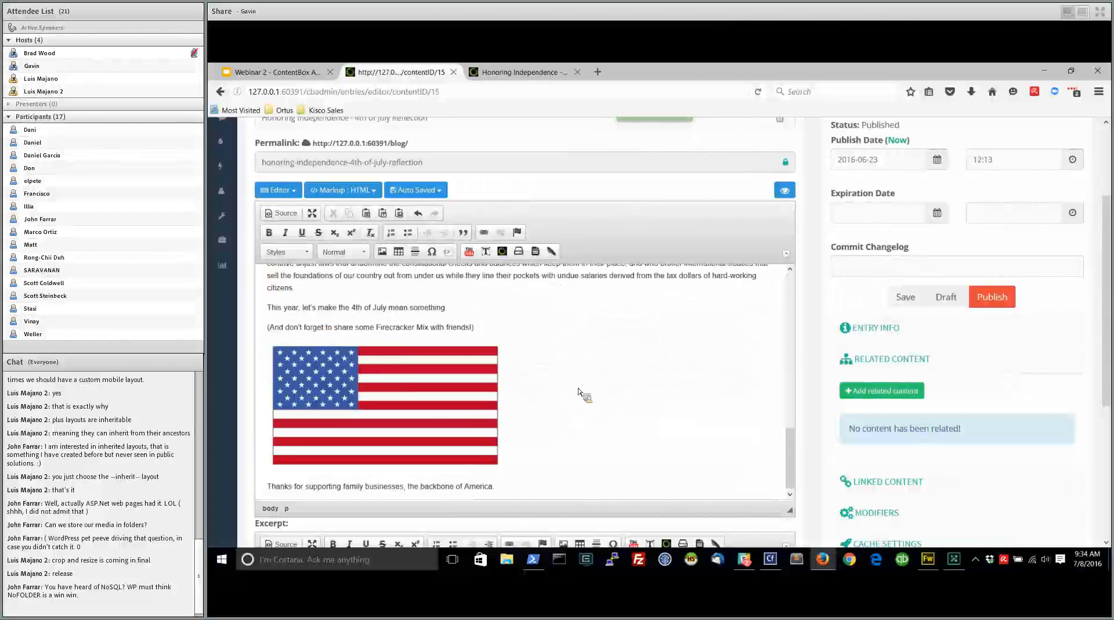
scroll(578, 392, up, 10)
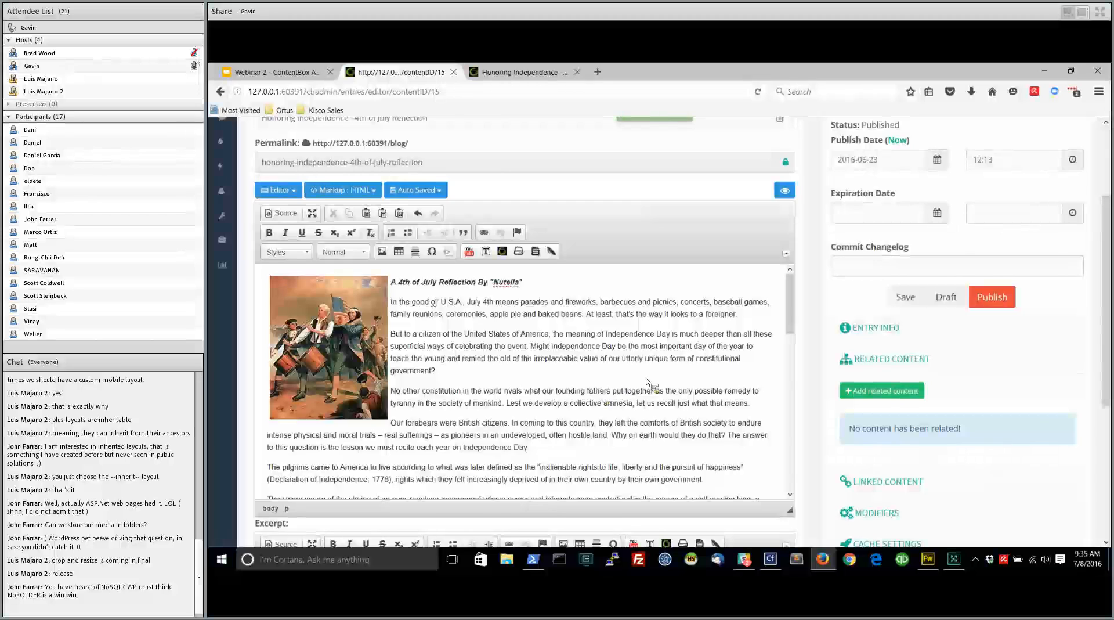
scroll(648, 383, up, 5)
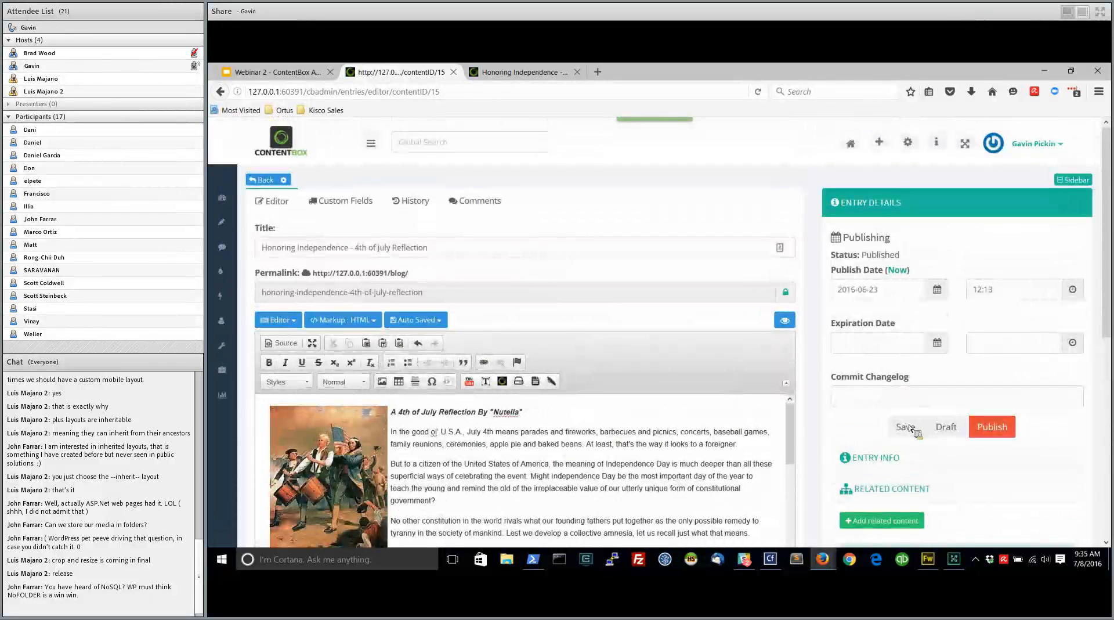
click(908, 428)
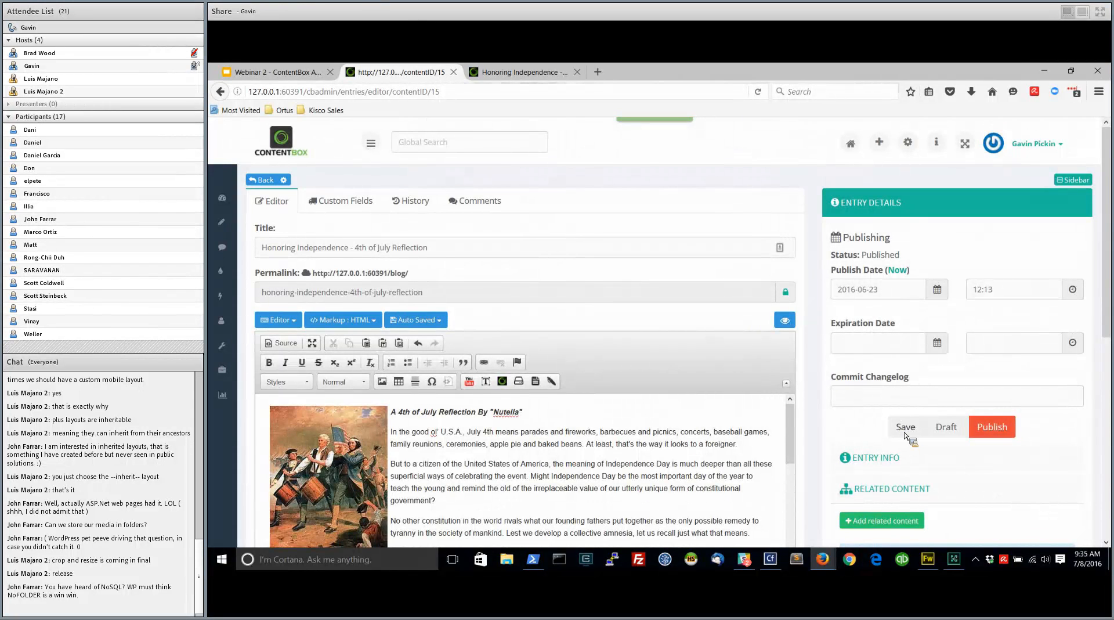
click(905, 430)
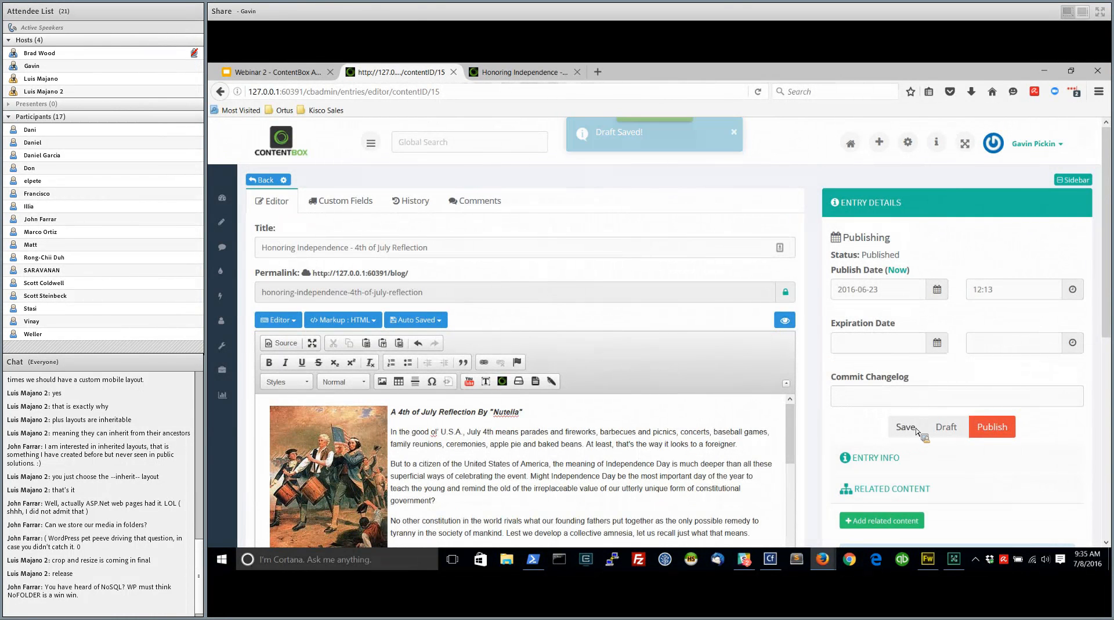
click(993, 430)
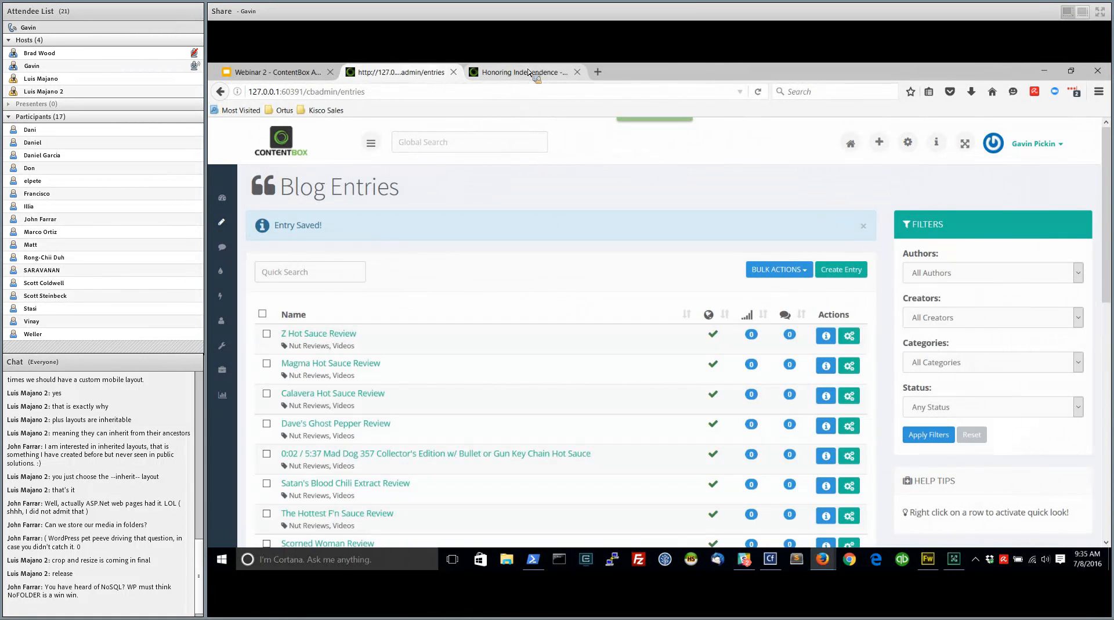
Reload the public "Honoring Independence - 4th of July Reflection" entry, look through its updated content and open the blog listing
click(531, 72)
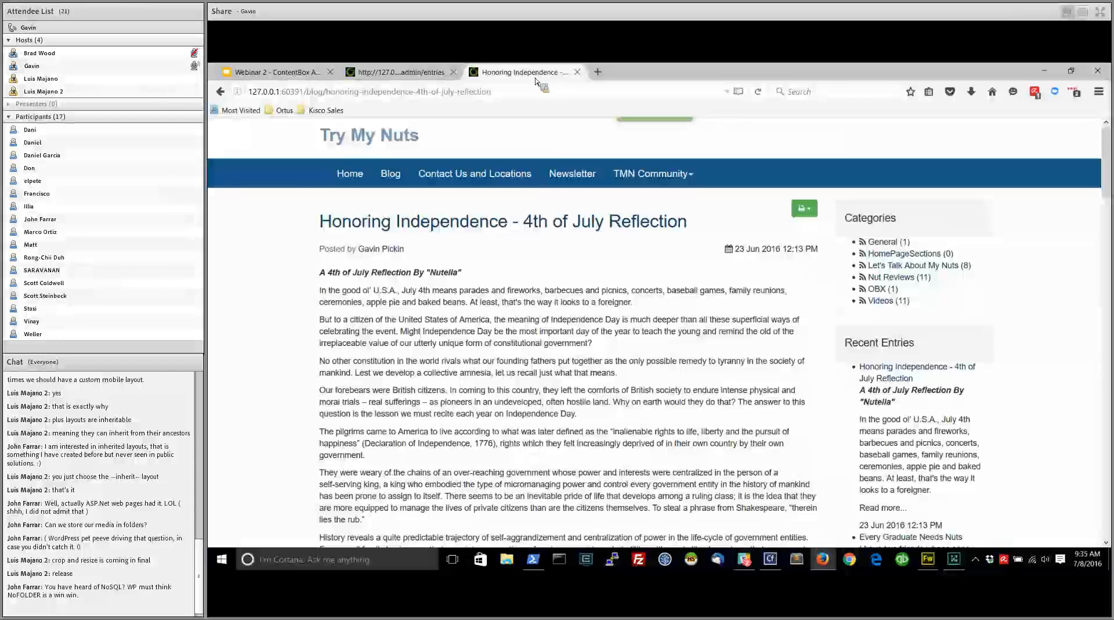
click(759, 92)
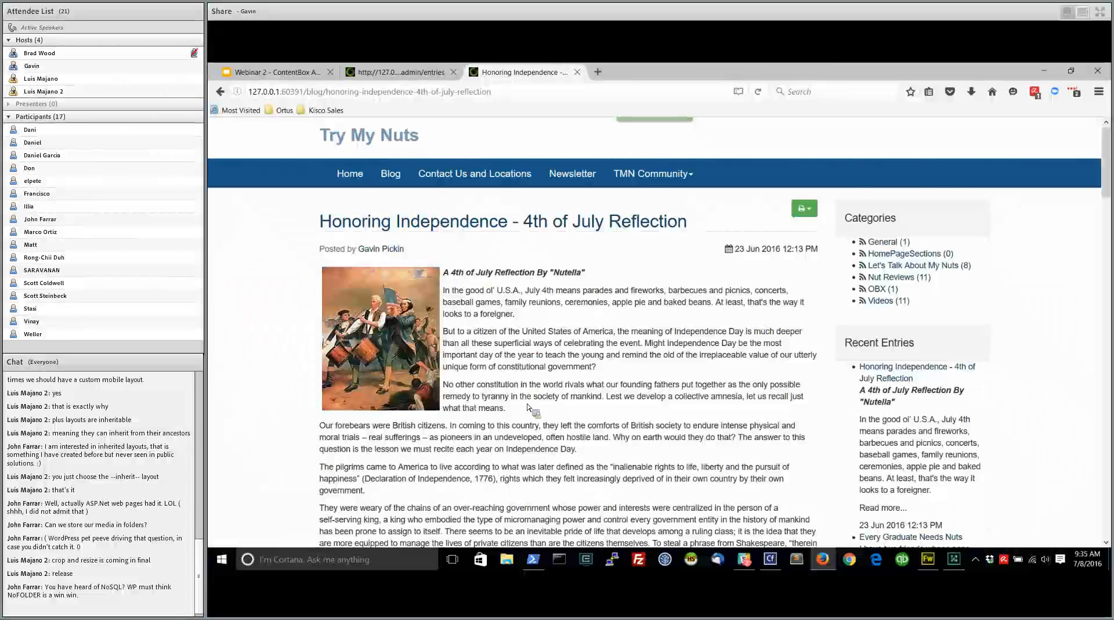
scroll(531, 411, down, 10)
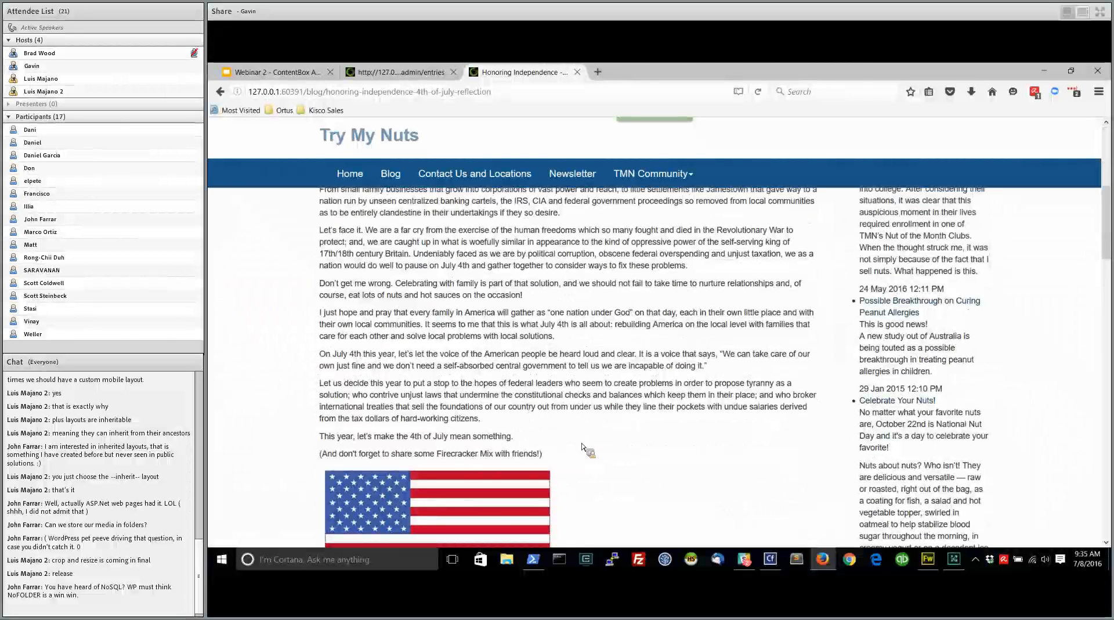
scroll(573, 427, up, 10)
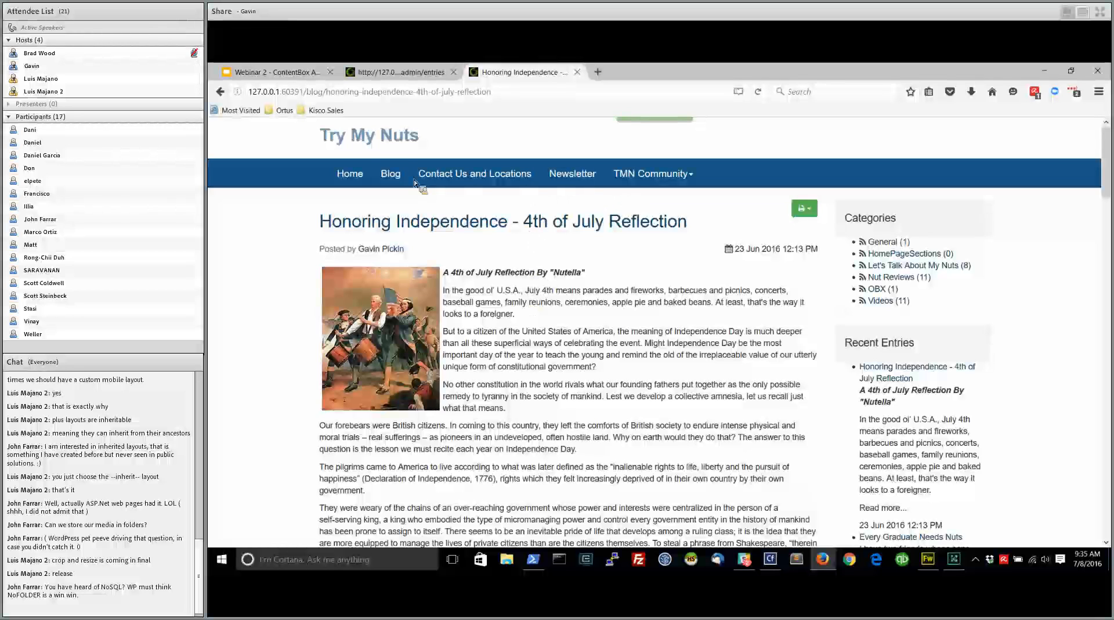
click(390, 174)
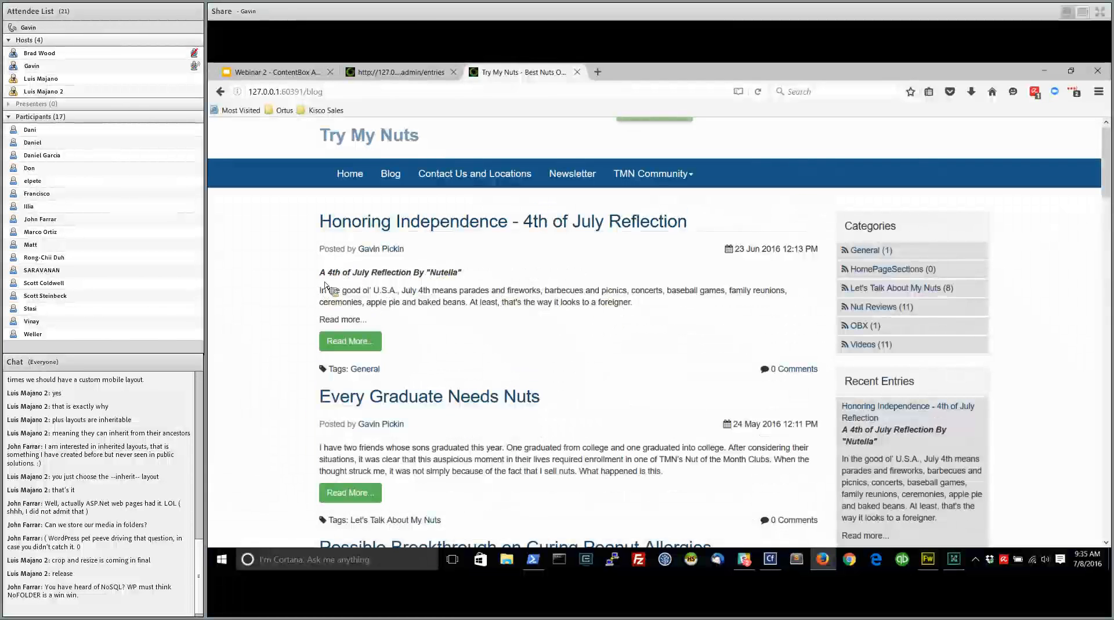
Reopen the "Honoring Independence - 4th of July Reflection" entry for editing and copy its july4th.jpg image into the start of the excerpt
click(413, 74)
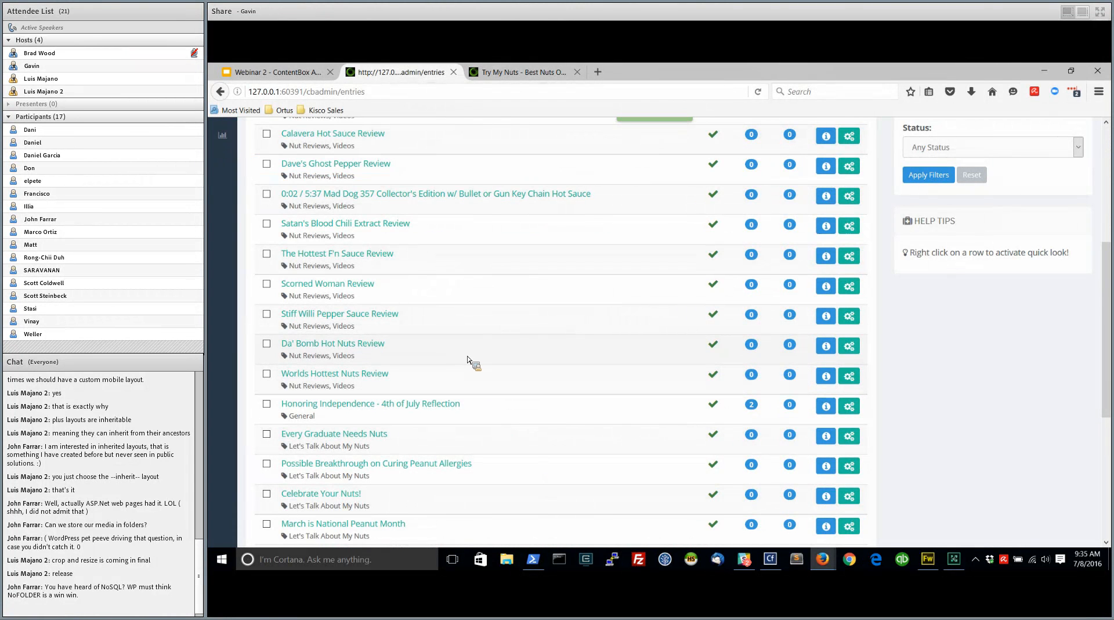
click(432, 405)
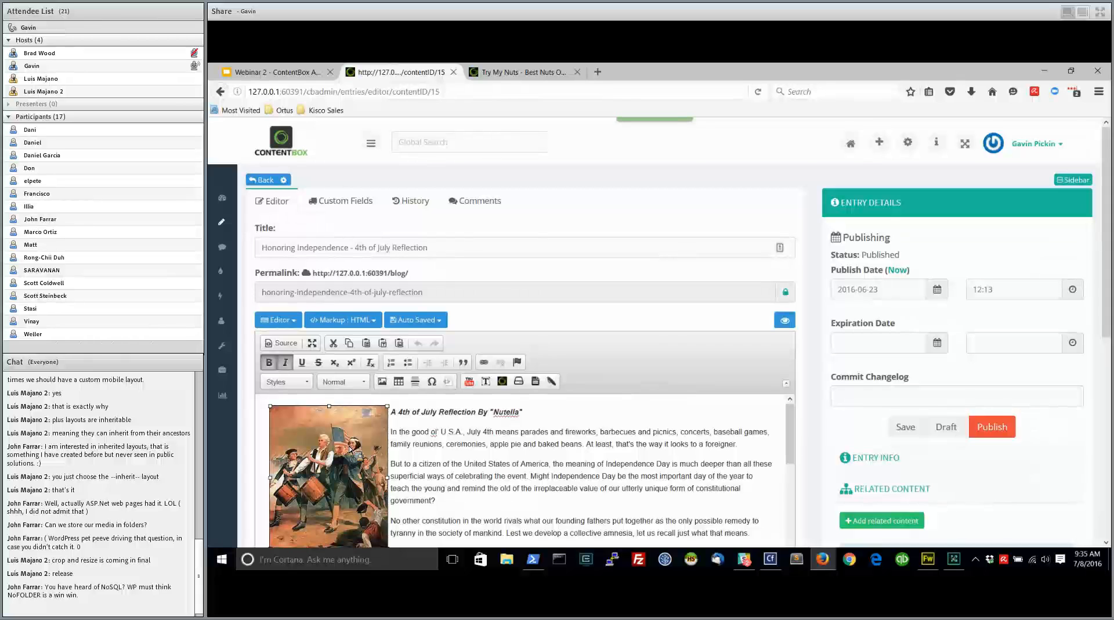
scroll(819, 407, down, 6)
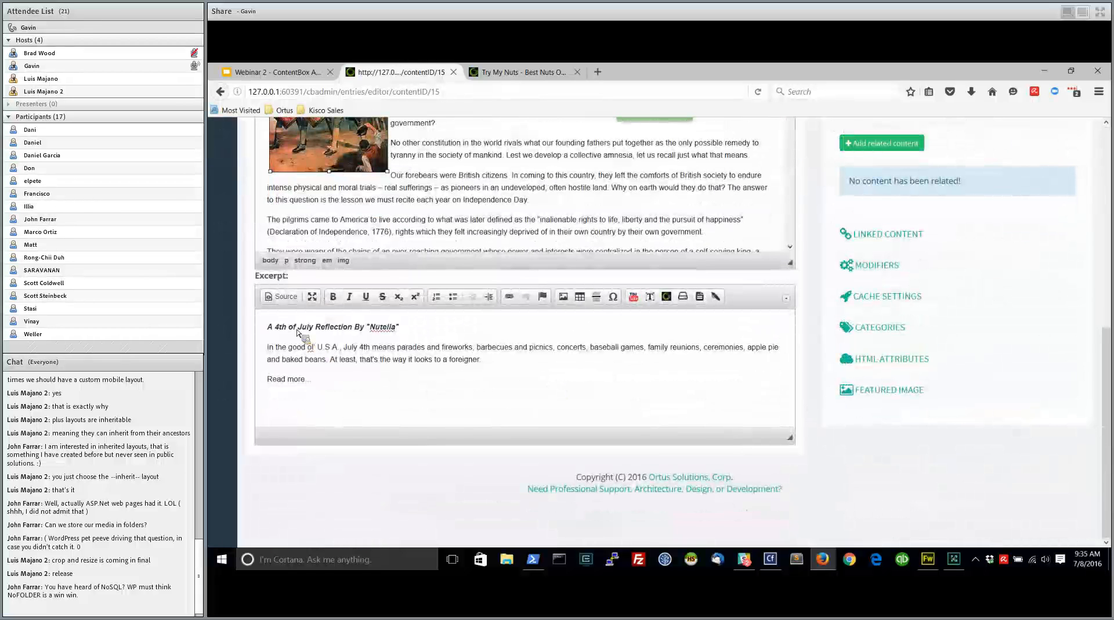
click(268, 326)
drag(268, 326, 269, 327)
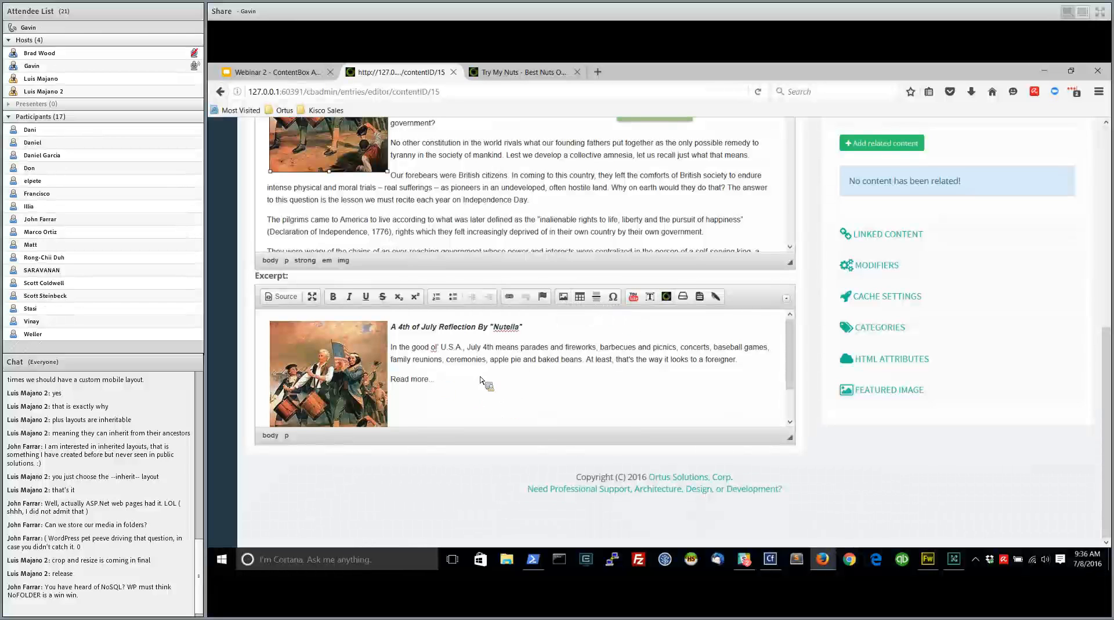
Publish the entry with its updated excerpt and reload the public blog listing to check it
scroll(839, 276, up, 7)
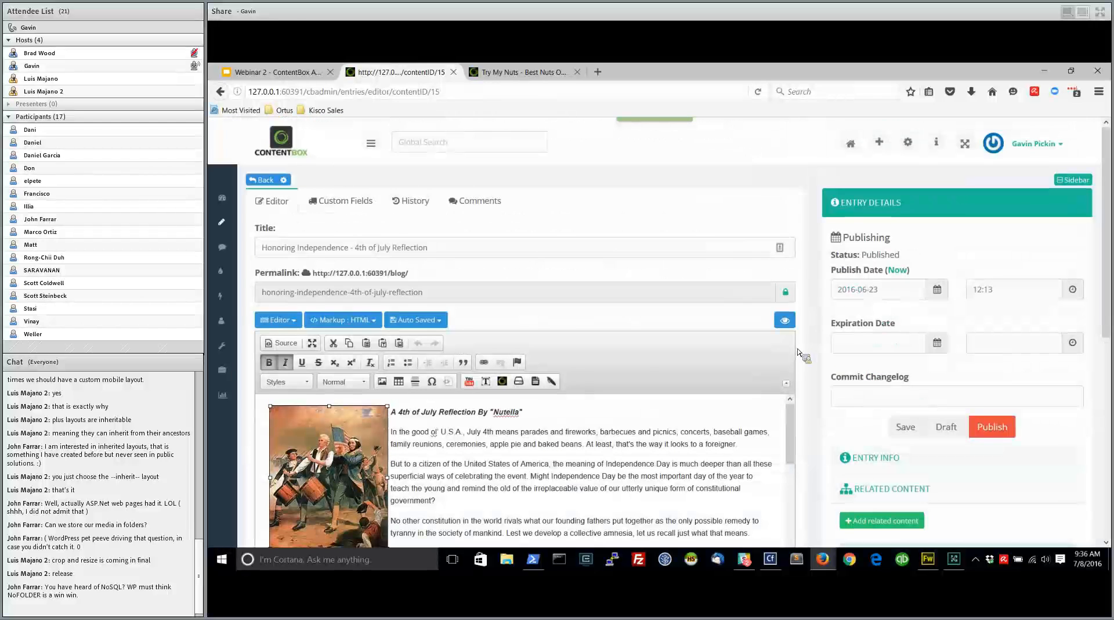
click(987, 429)
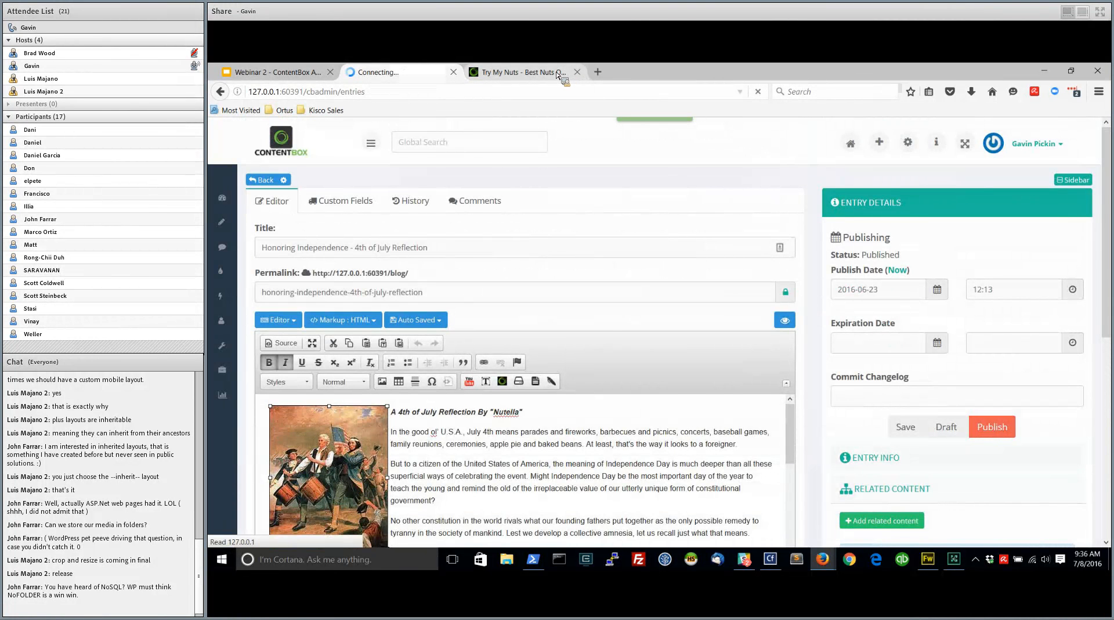
click(528, 74)
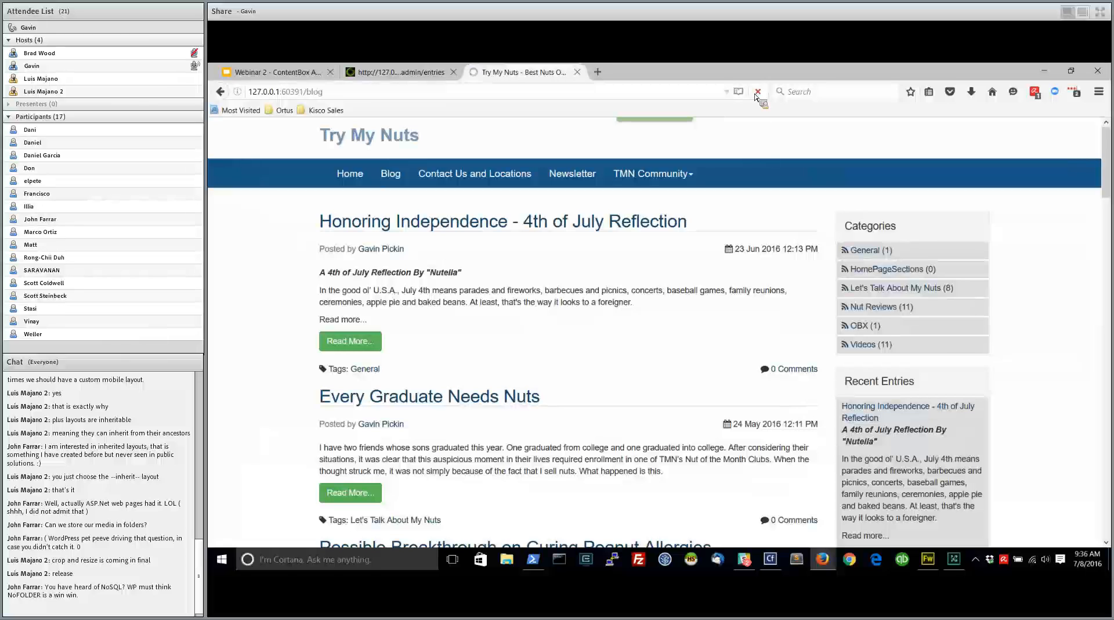
click(758, 92)
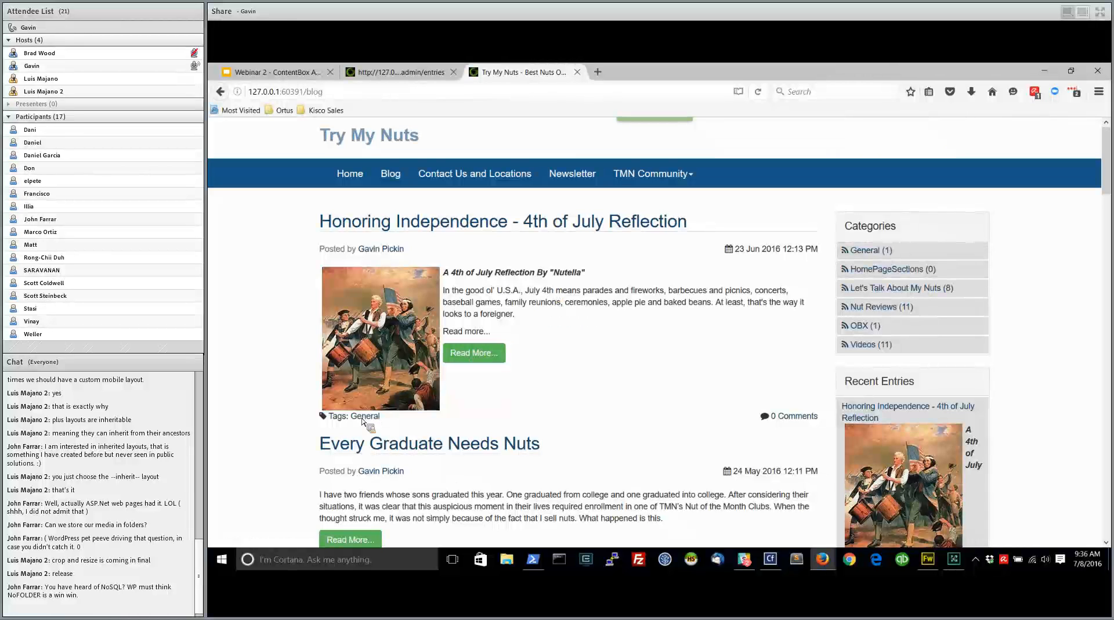
Reopen the "Honoring Independence - 4th of July Reflection" entry for editing and set the vertical spacing of the excerpt's july4th.jpg image to 5
click(400, 72)
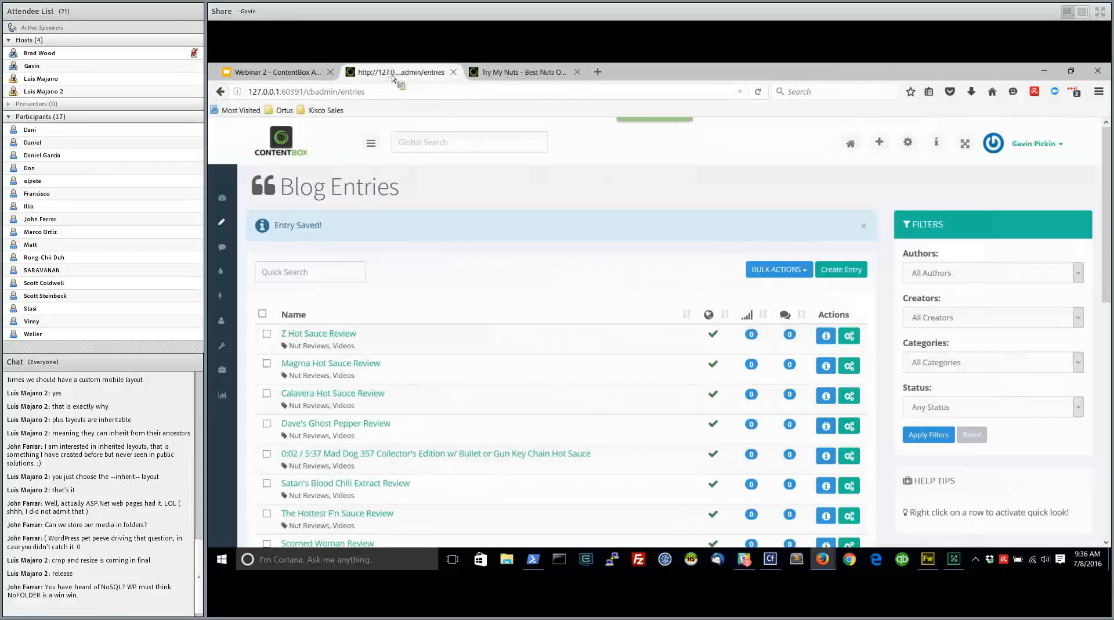
scroll(487, 354, down, 5)
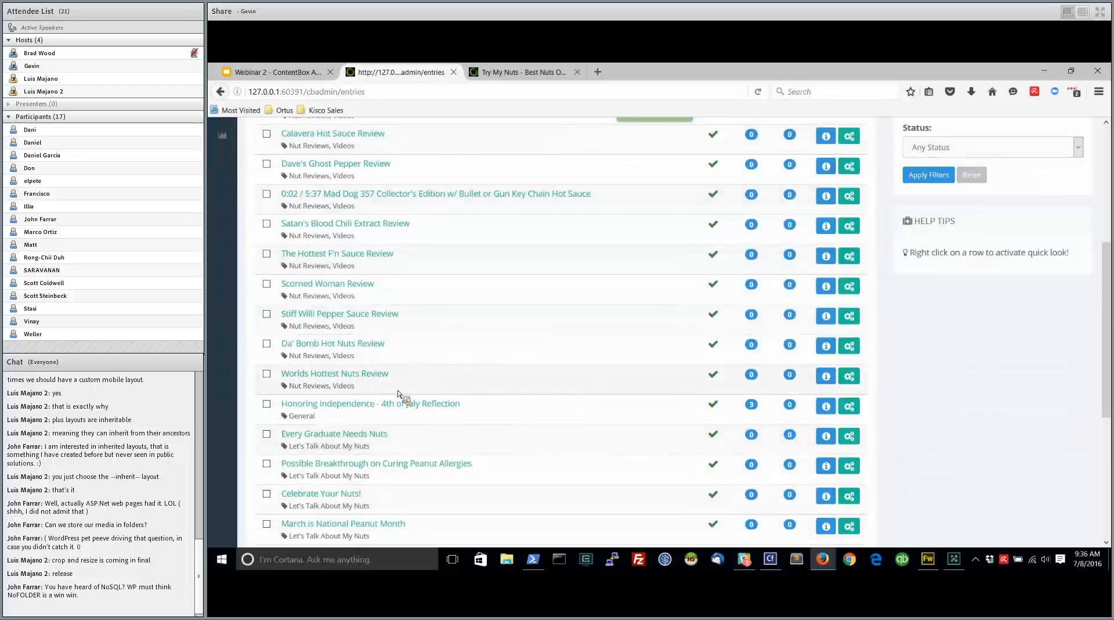
click(401, 412)
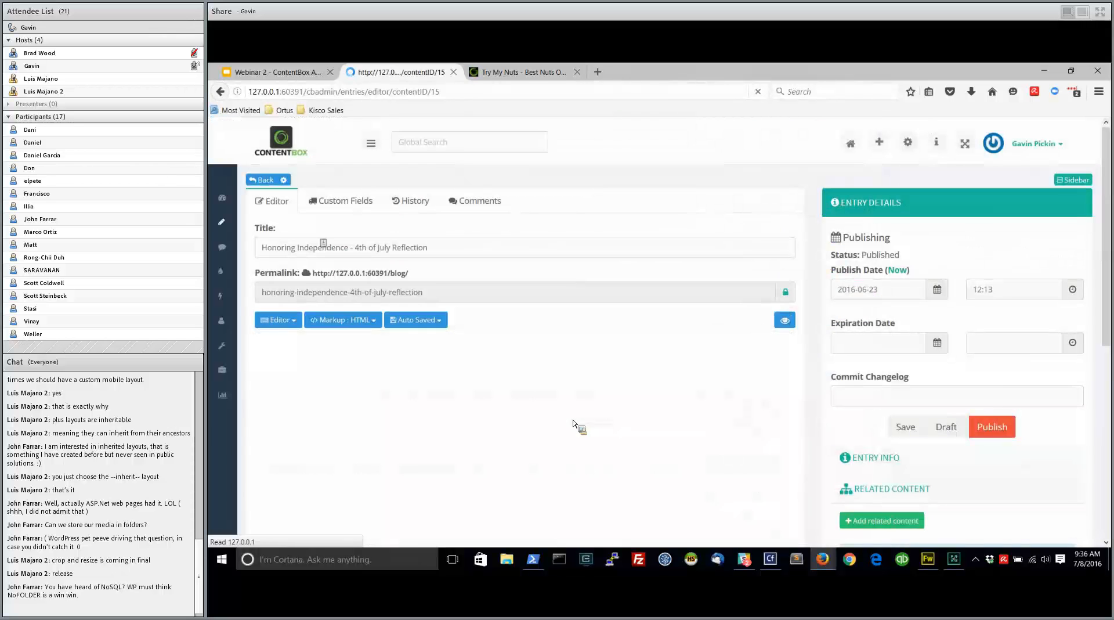
scroll(479, 447, up, 3)
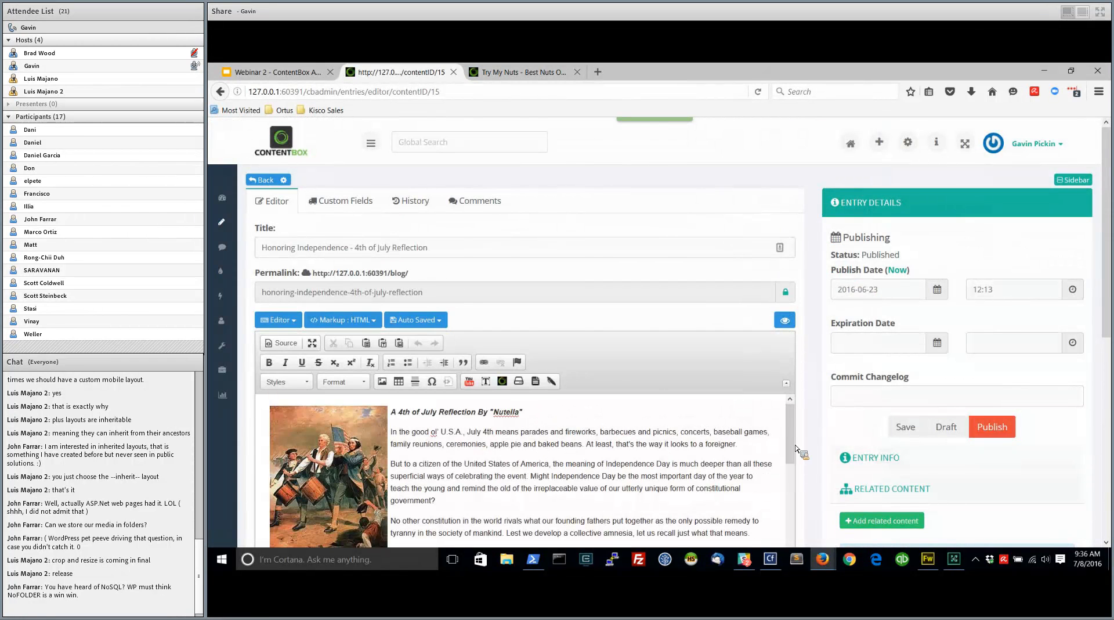
scroll(801, 447, down, 5)
double_click(383, 479)
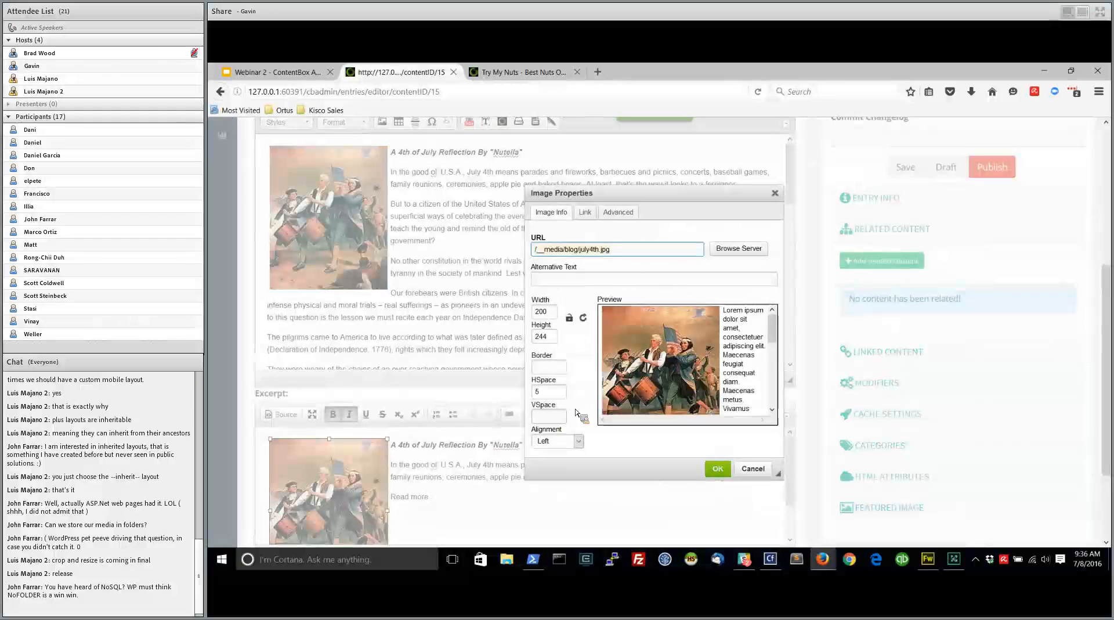
click(549, 416)
text(5)
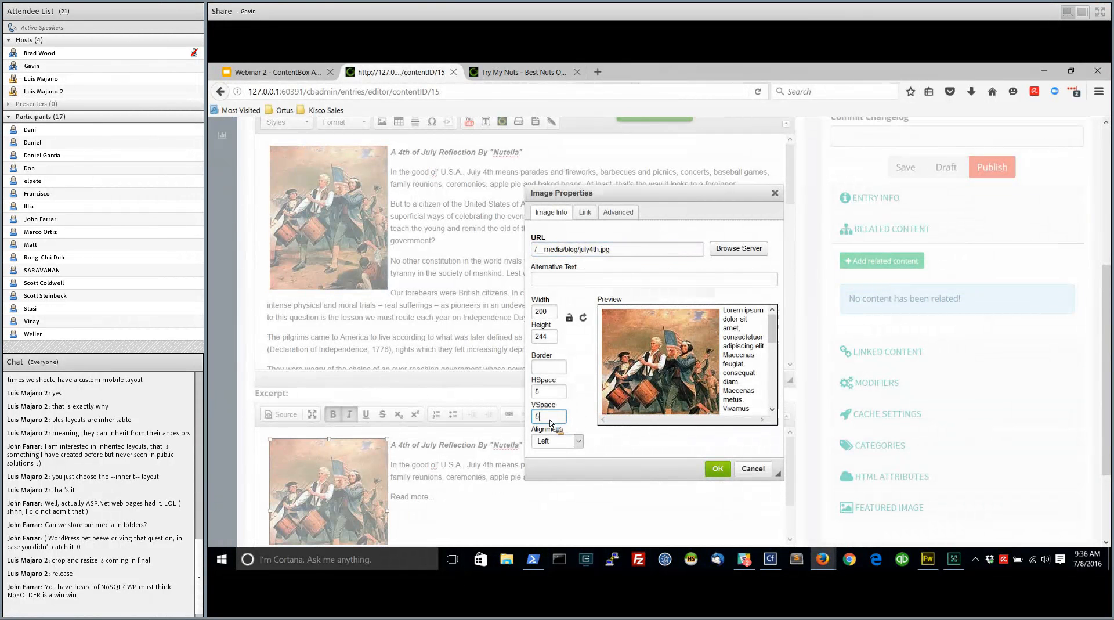
click(560, 393)
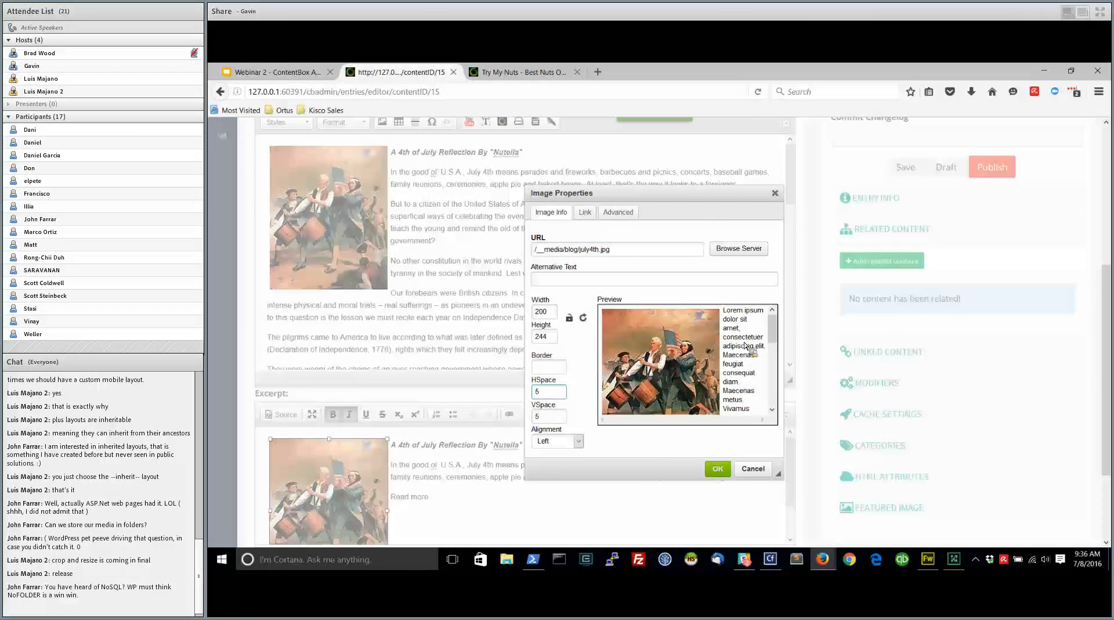
click(718, 468)
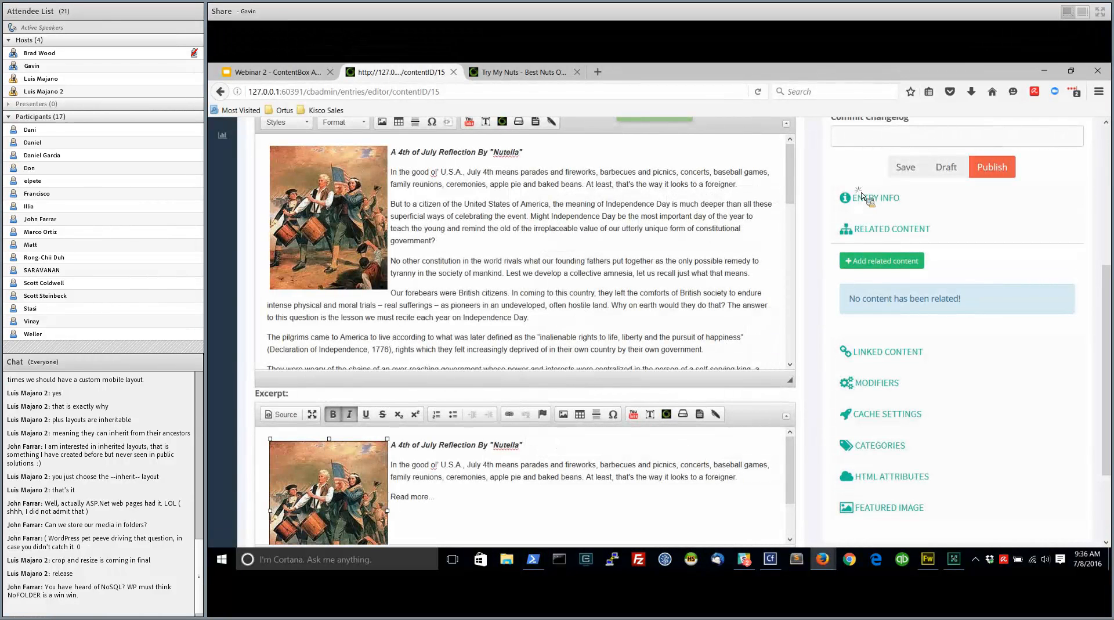
Publish the entry with the respaced excerpt image and reload the public blog listing to check the layout
click(989, 167)
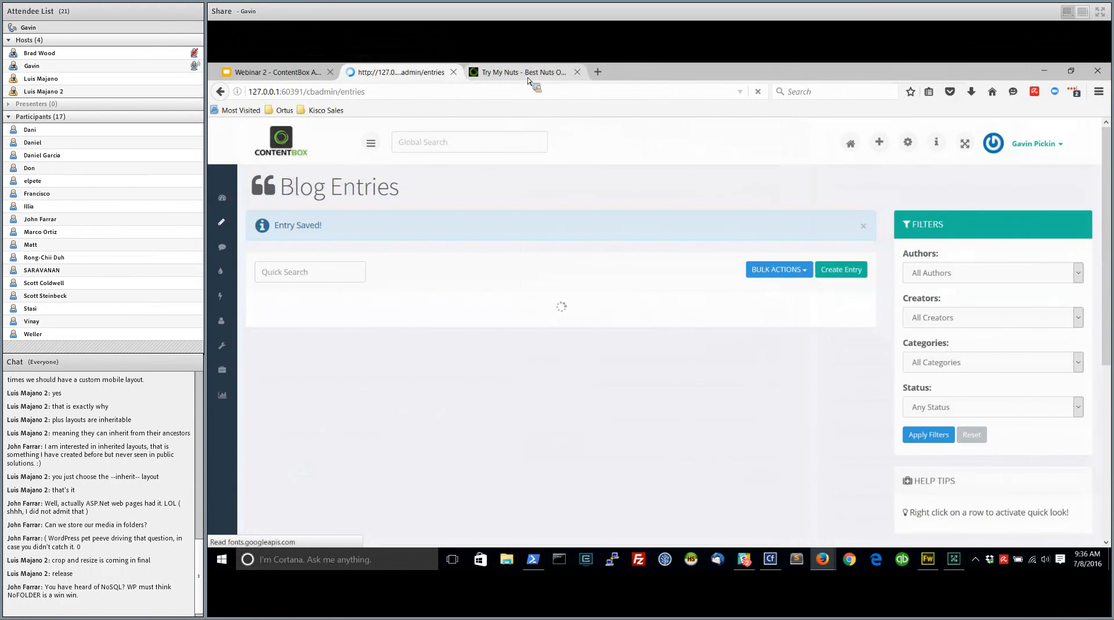
click(531, 74)
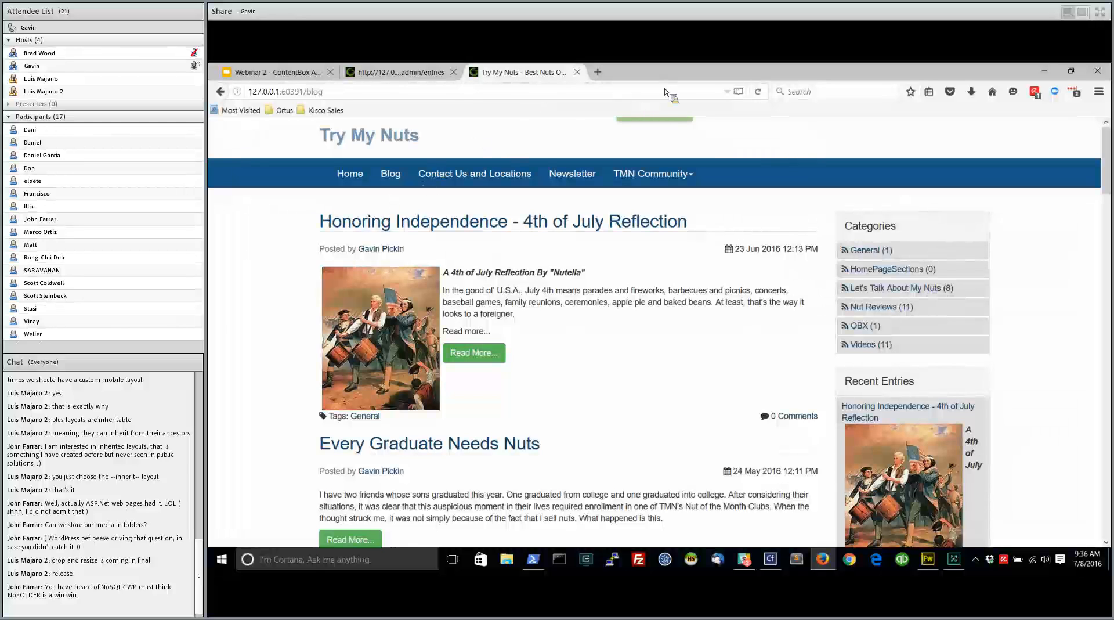
click(758, 91)
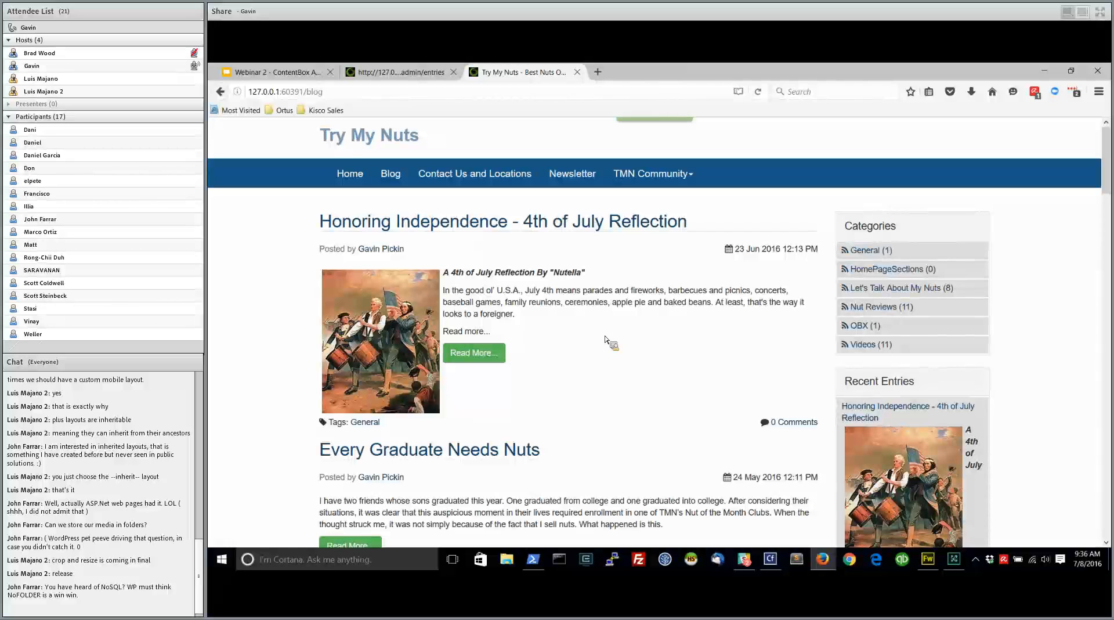
Go to the admin's Media Manager and create a folder named tests in the content library
click(408, 74)
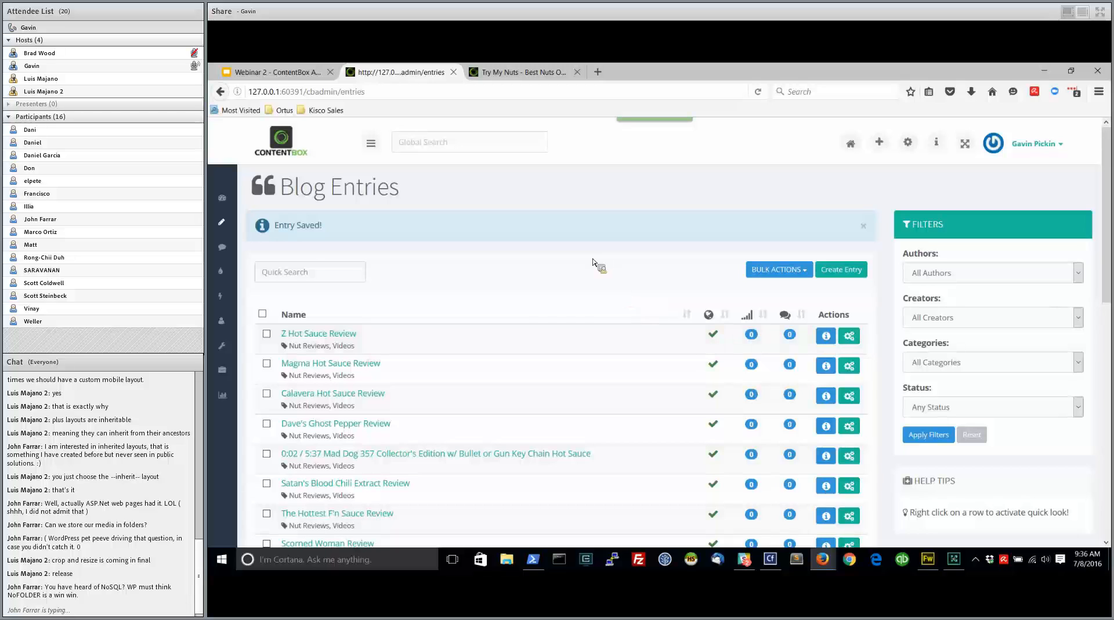
mouse_move(227, 224)
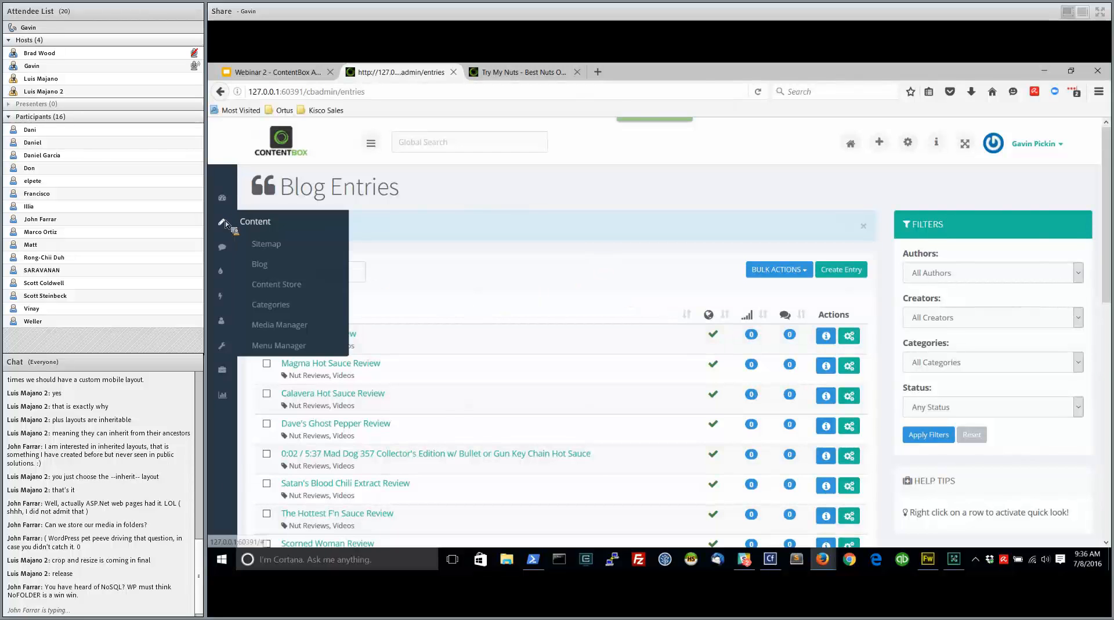
click(274, 323)
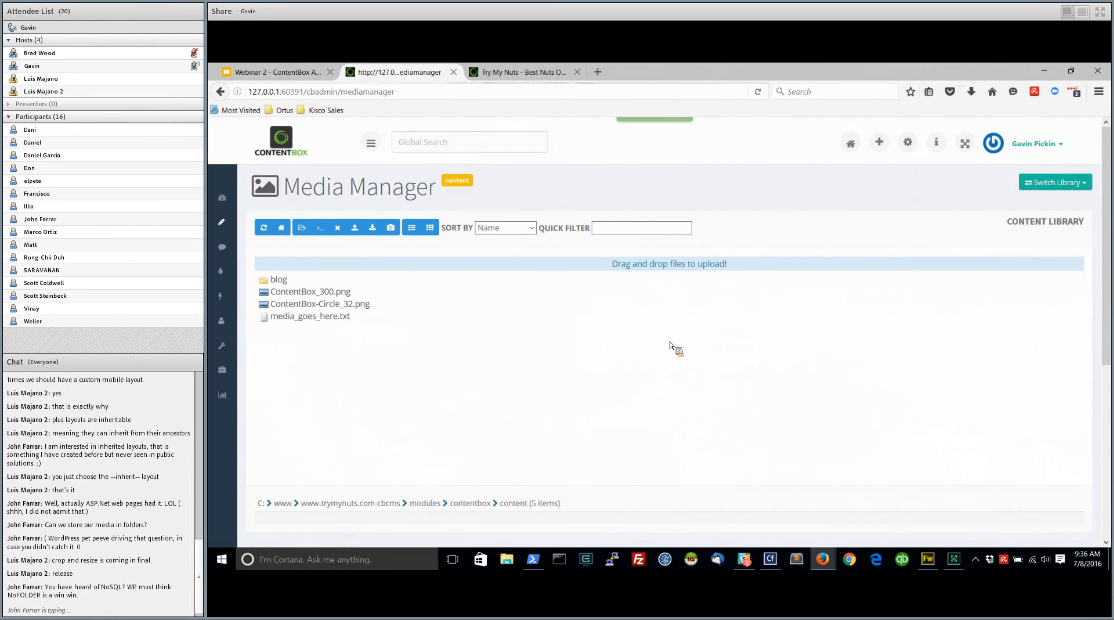
key(super+e)
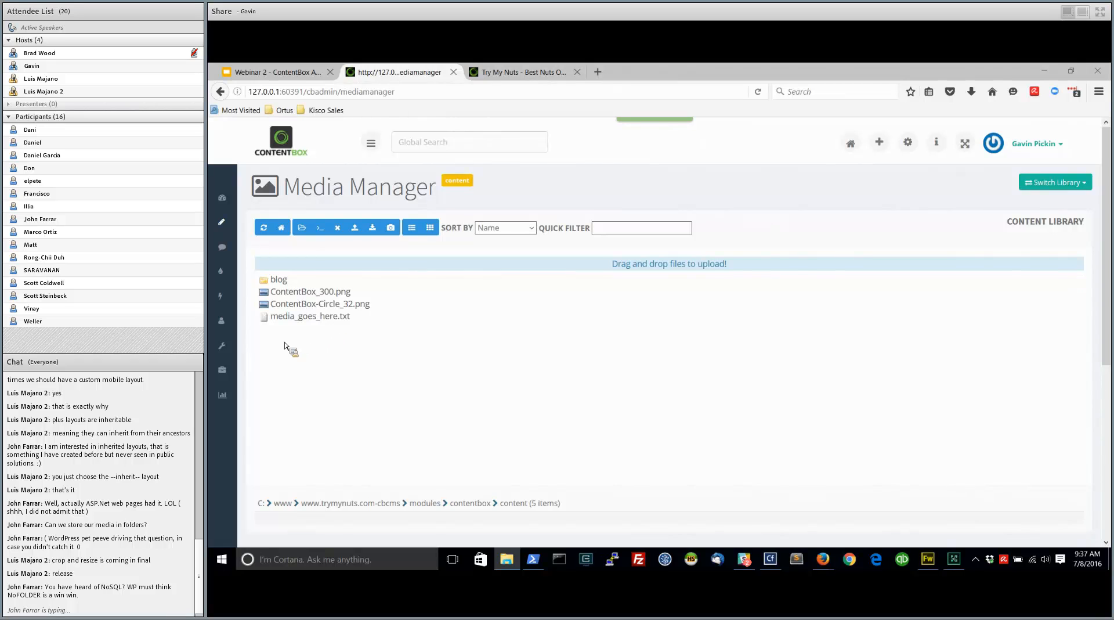
drag(299, 339, 287, 279)
click(302, 228)
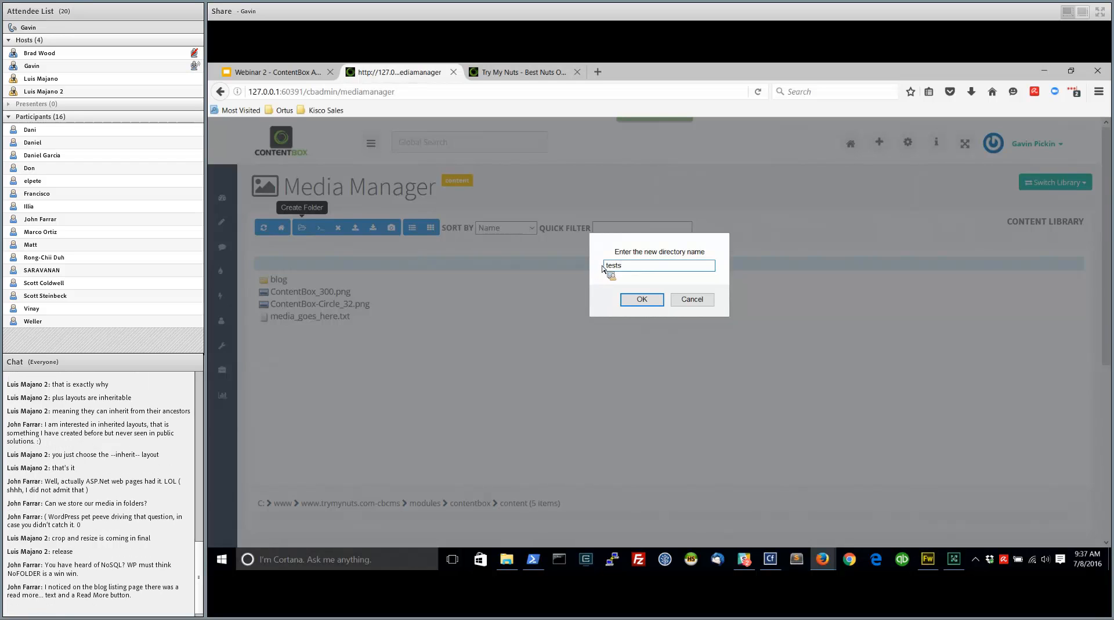
click(642, 300)
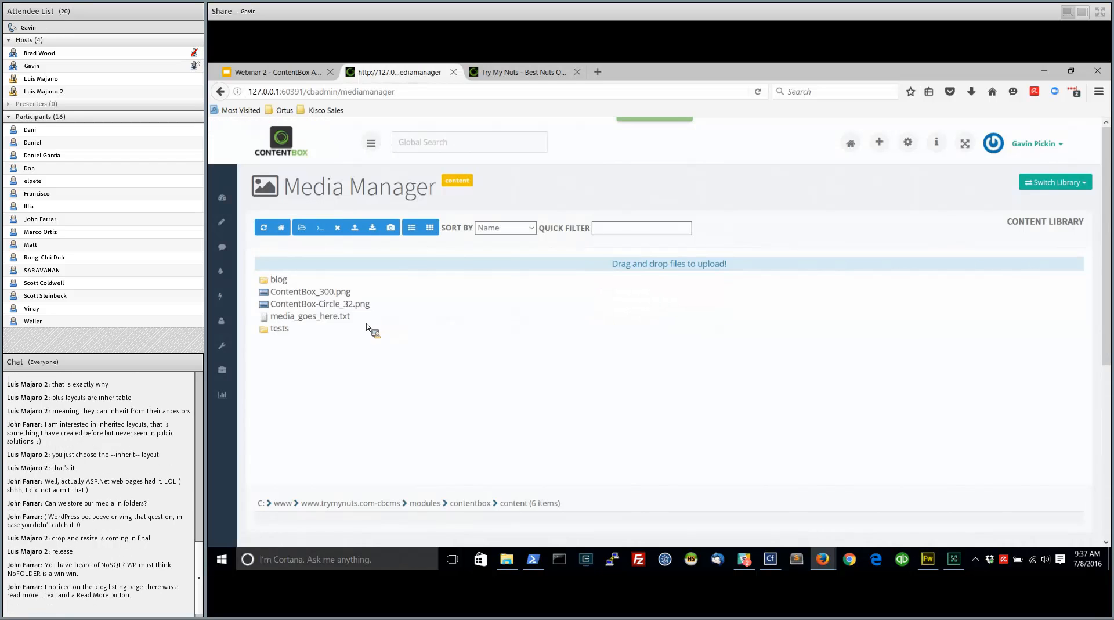
Upload contentbox-roadshow-2016_admin101.jpg, contentbox-roadshow-2016_whatsnew.jpg and contentbox-roadshow-2016.jpg from the computer into the tests folder
double_click(278, 329)
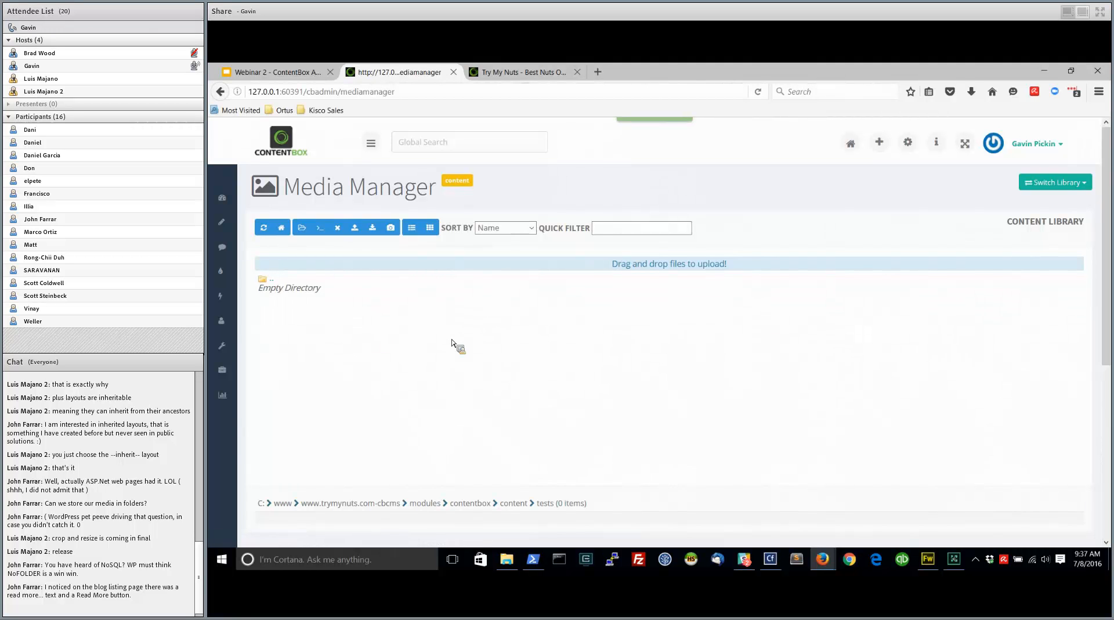
key(super+e)
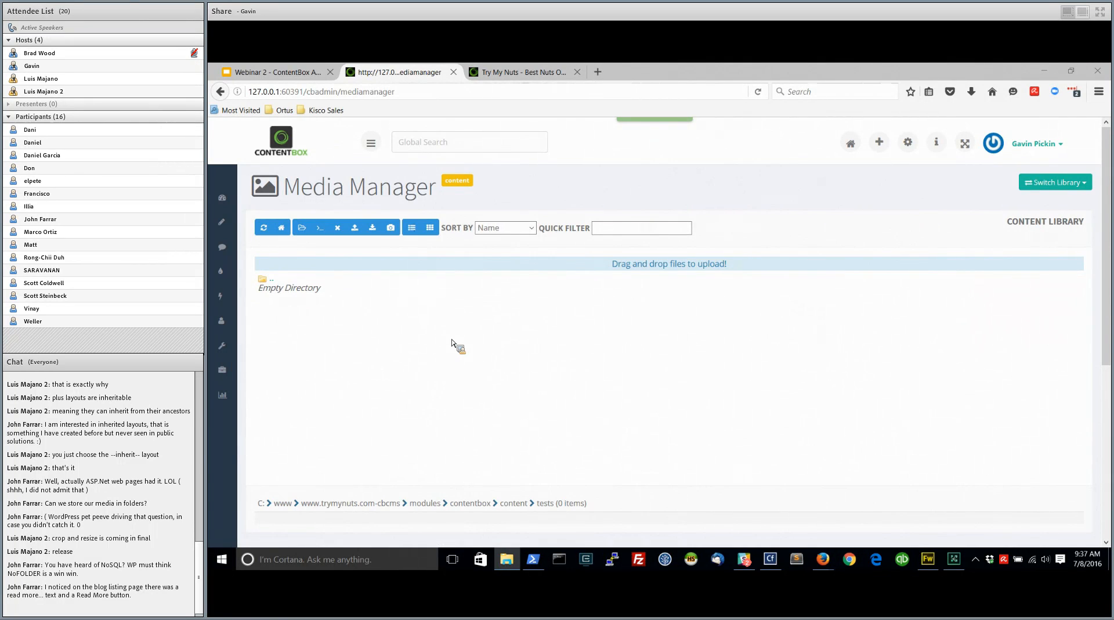
drag(452, 343, 614, 368)
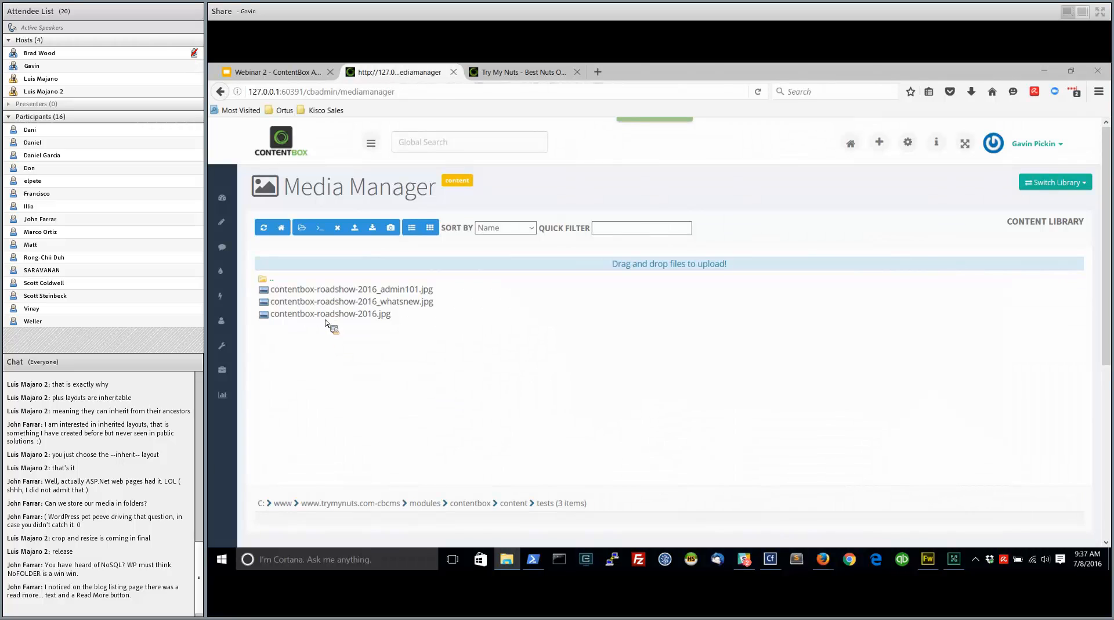
Preview the contentbox-roadshow-2016_whatsnew.jpg and contentbox-roadshow-2016_admin101.jpg images with Quick View, closing each preview
right_click(337, 304)
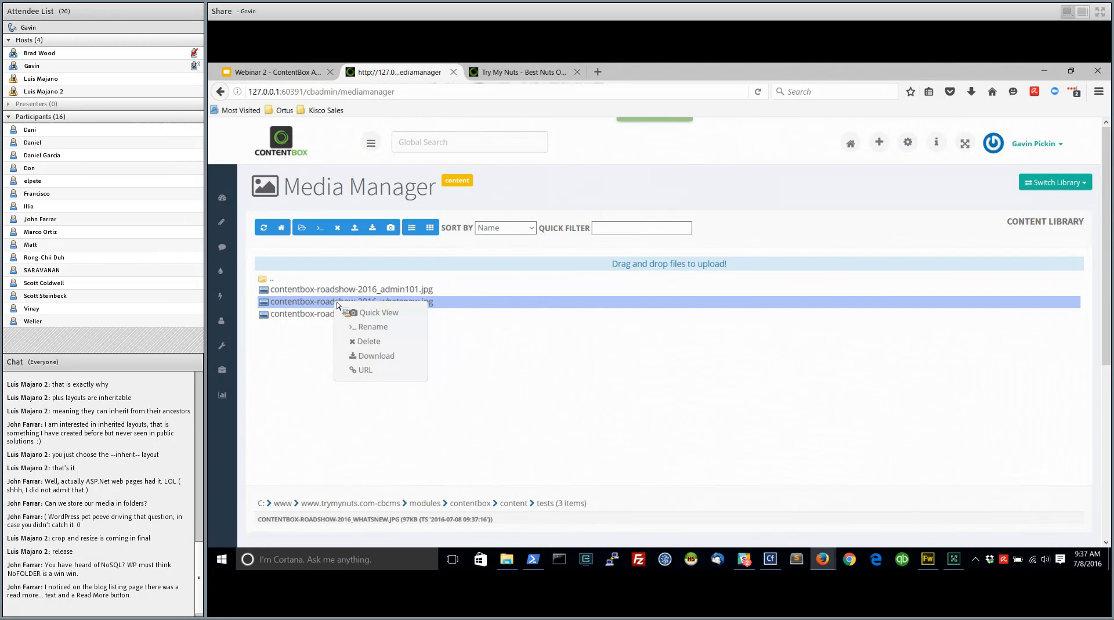
click(378, 312)
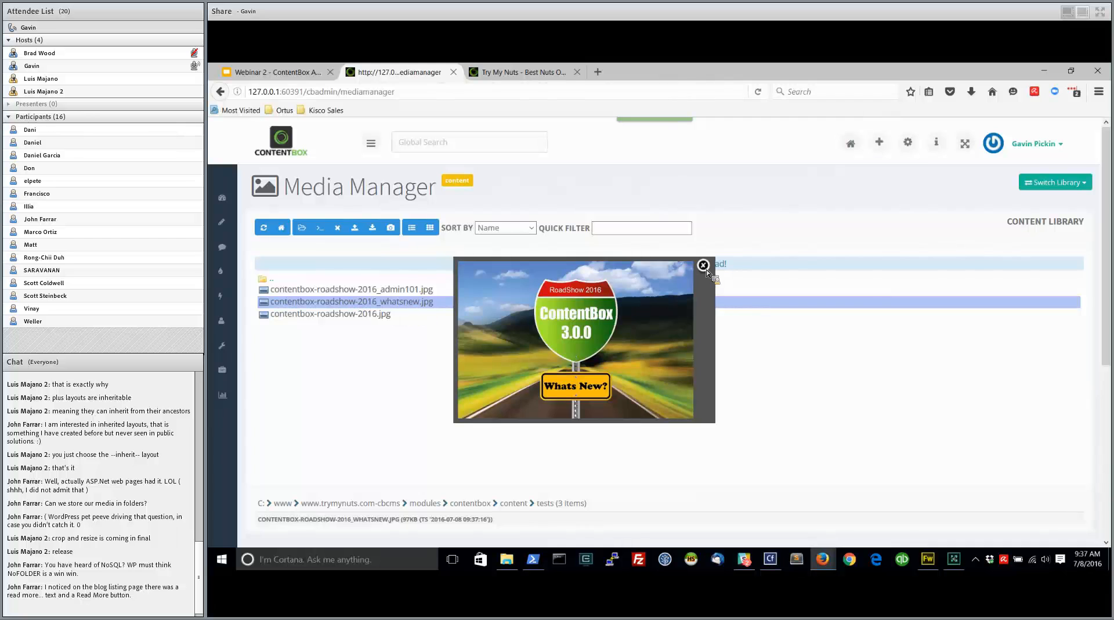
click(703, 268)
right_click(404, 291)
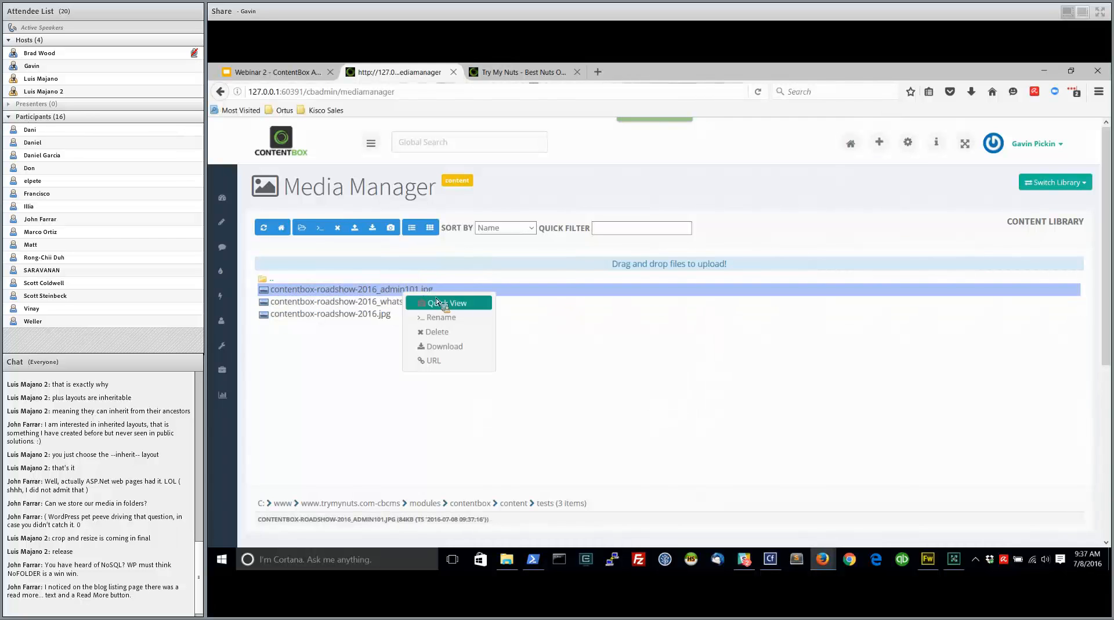
click(453, 304)
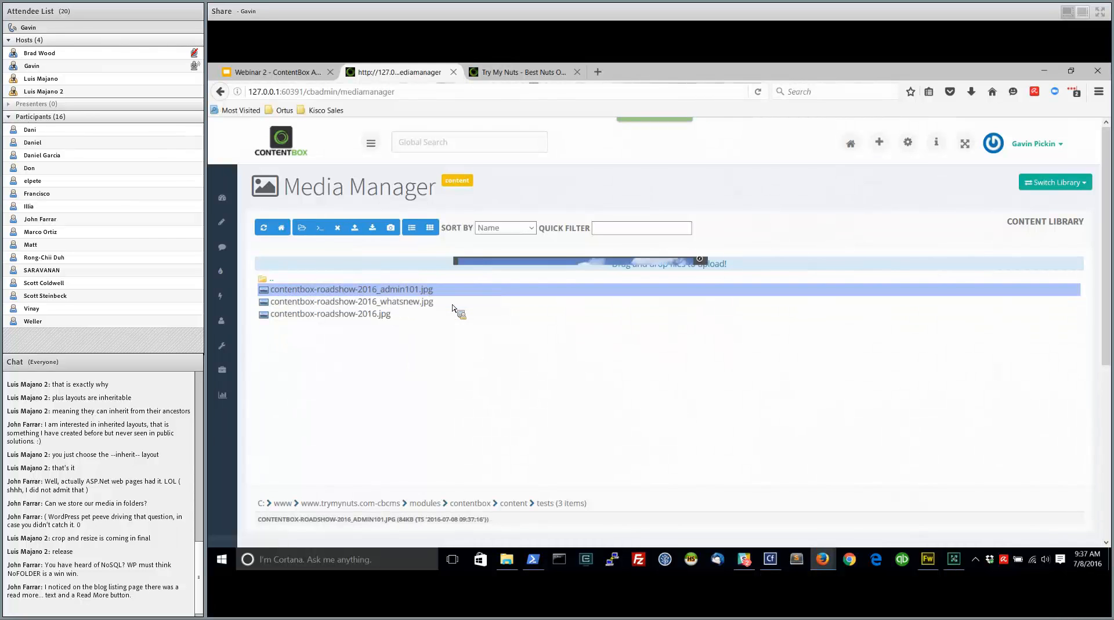
click(704, 267)
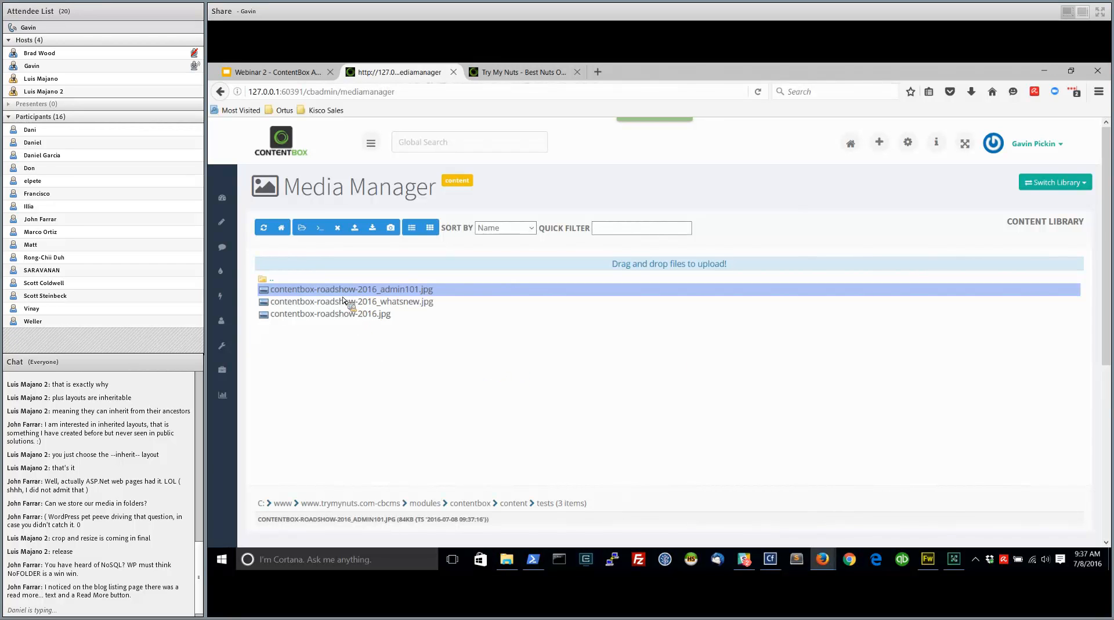
Open the Try My Nuts Nut Company home page from the Sitemap in the editor and look through its content, excerpt and settings
mouse_move(228, 231)
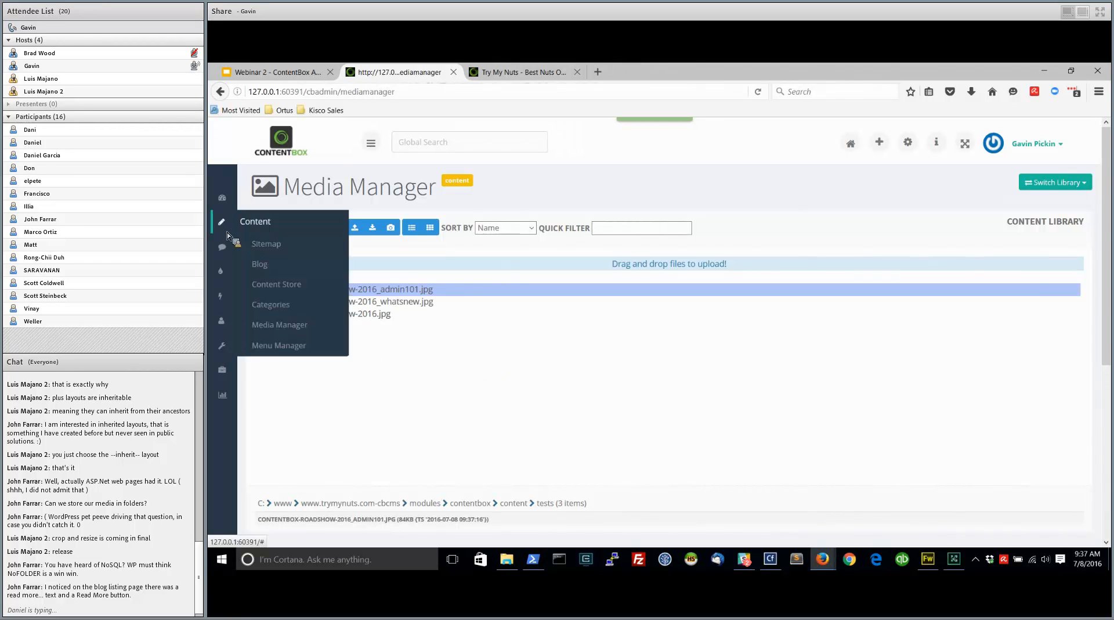
click(269, 244)
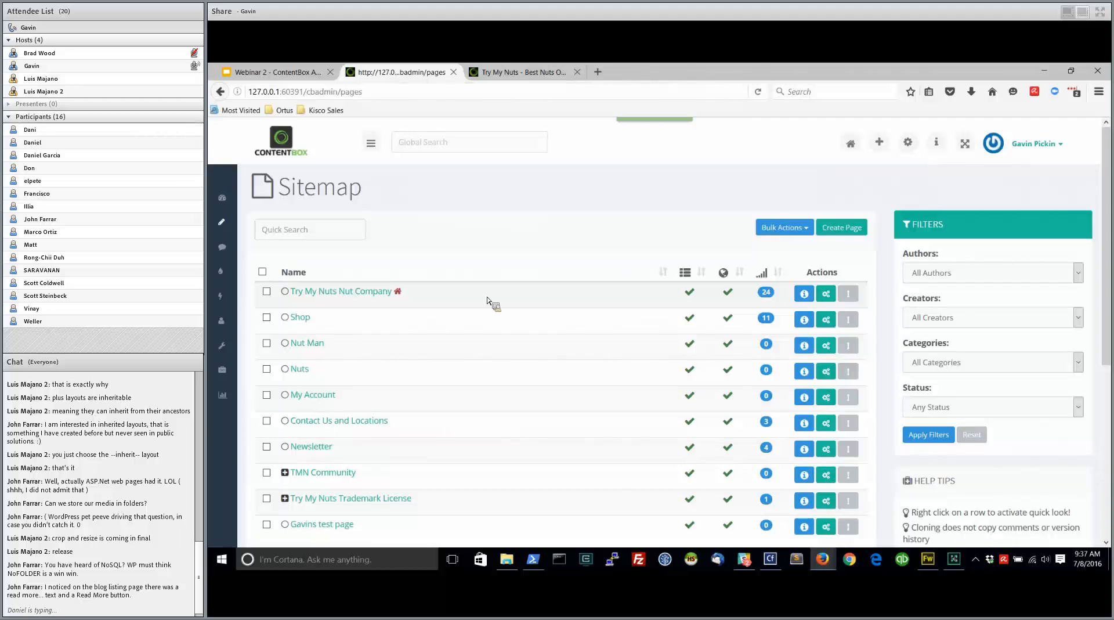
click(361, 293)
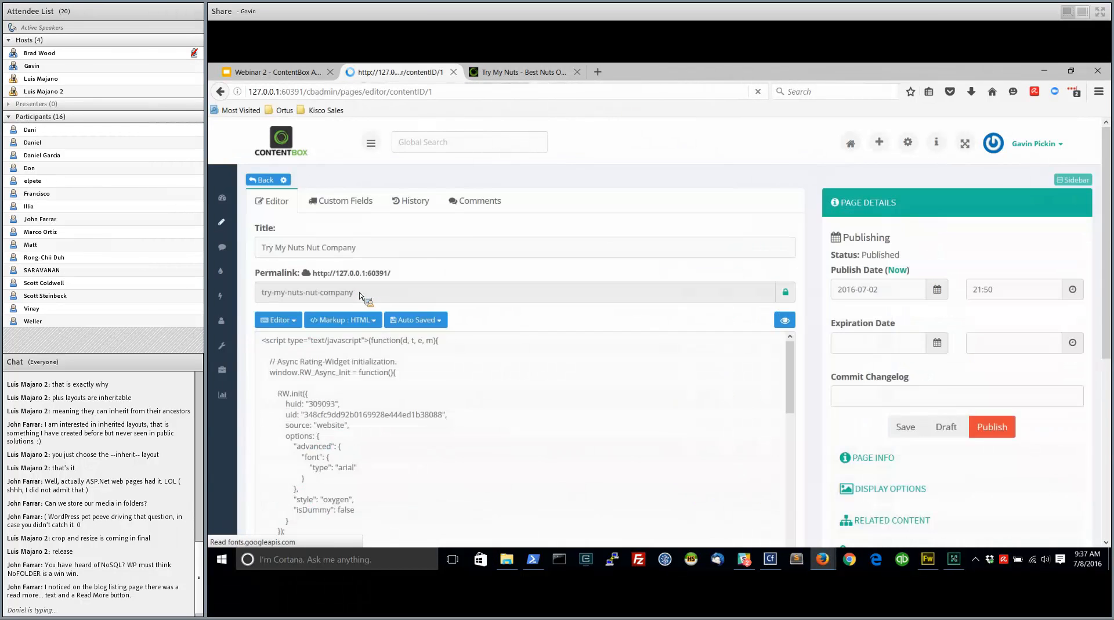
scroll(818, 374, down, 5)
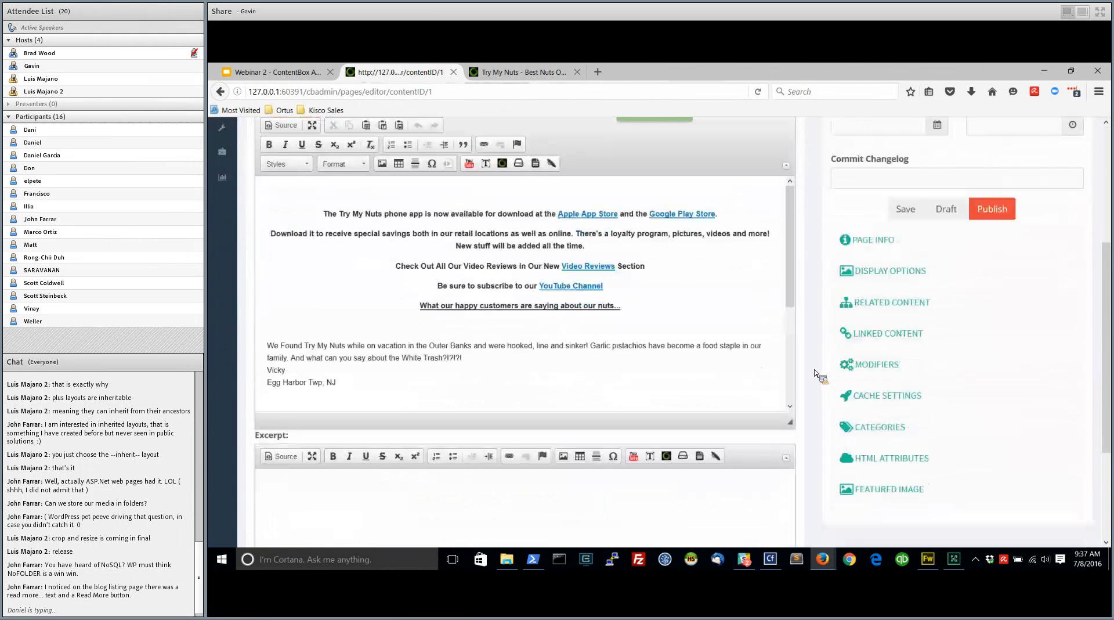
scroll(704, 241, down, 1)
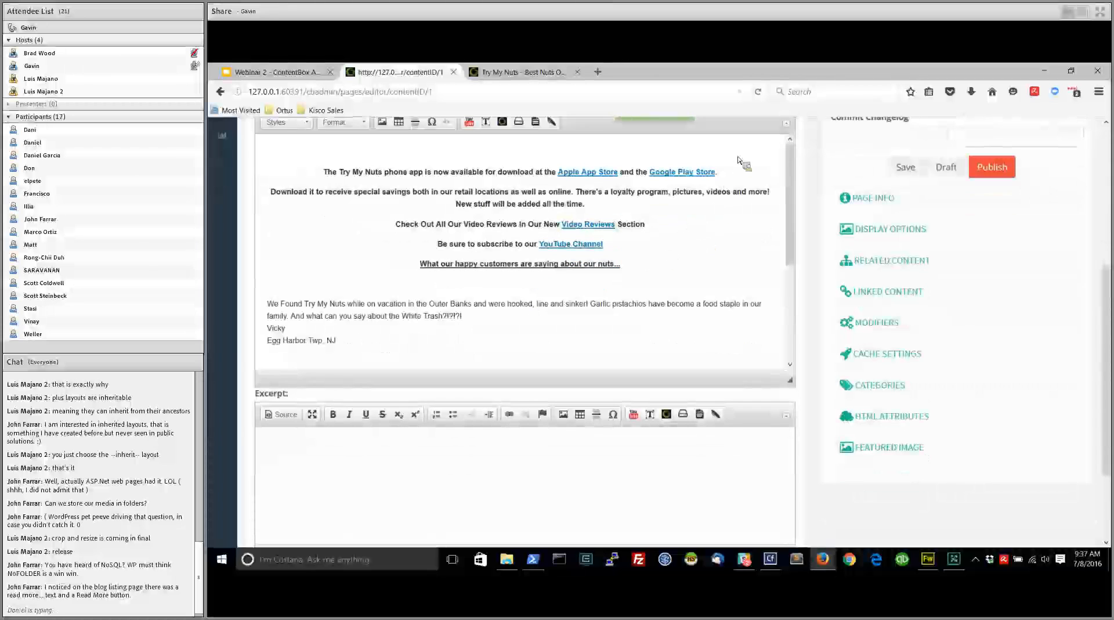
Open the public site's home page and look through its promotions, testimonials and store categories
click(520, 72)
click(350, 173)
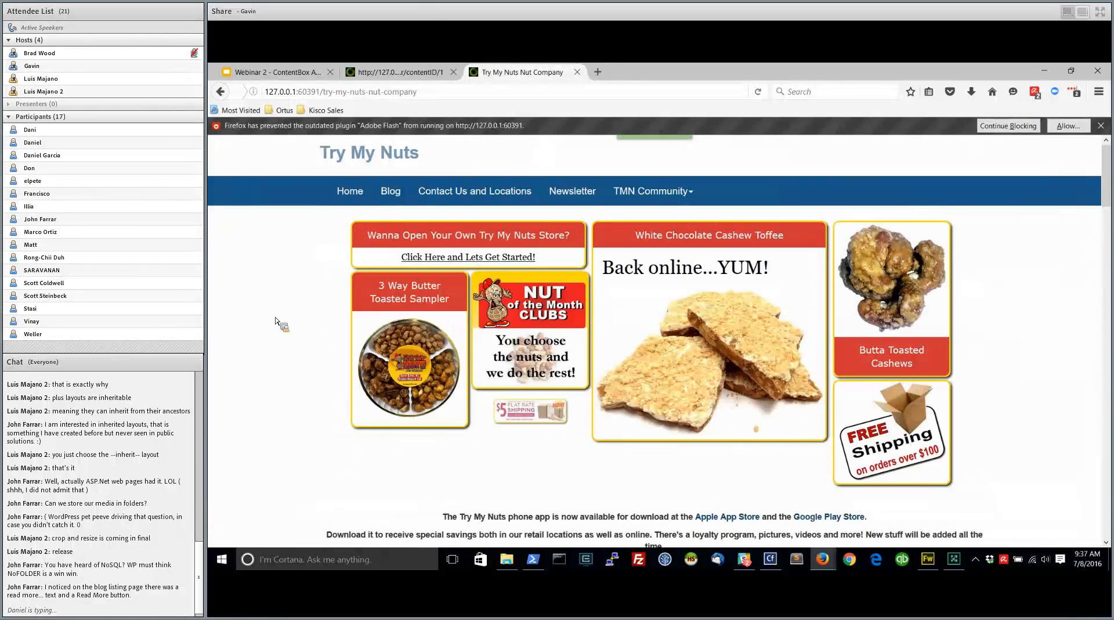
scroll(295, 326, down, 8)
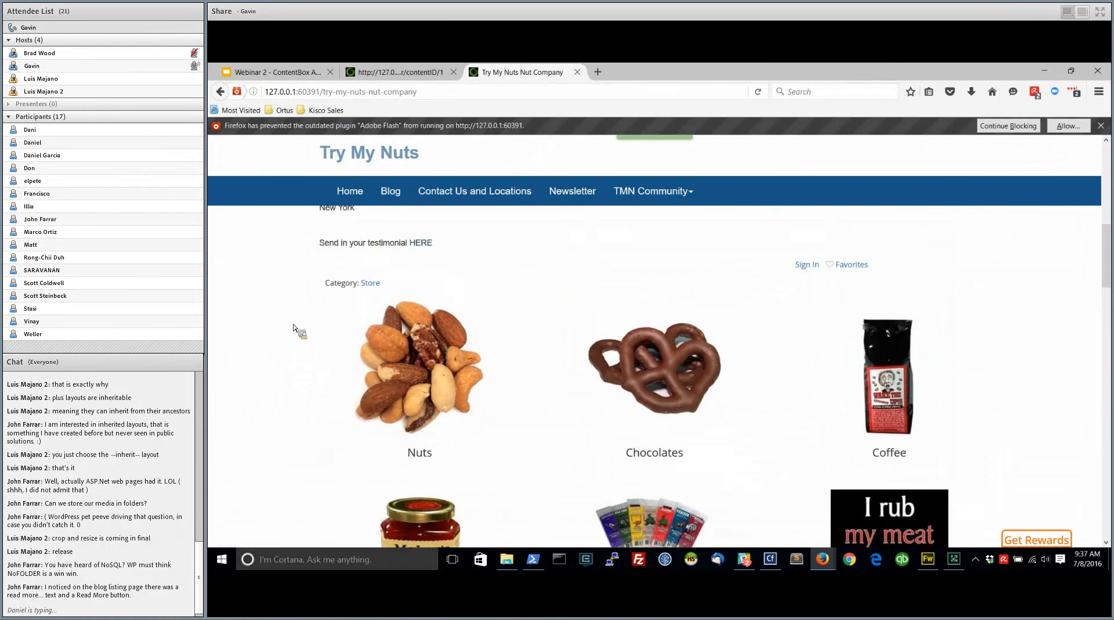
scroll(295, 328, down, 10)
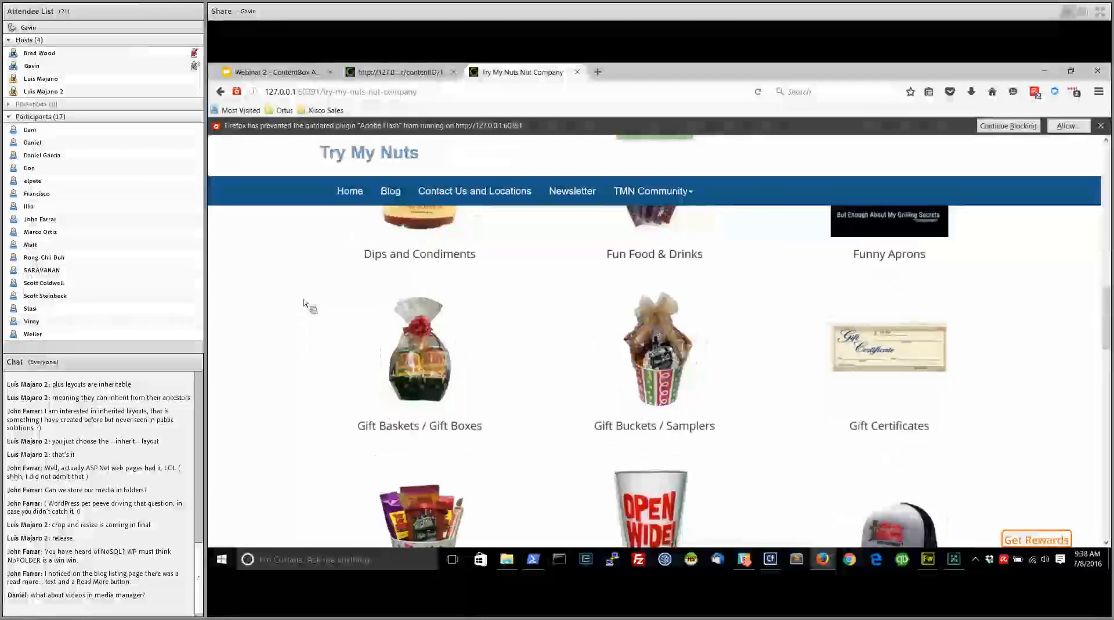
scroll(293, 378, down, 3)
scroll(294, 377, up, 12)
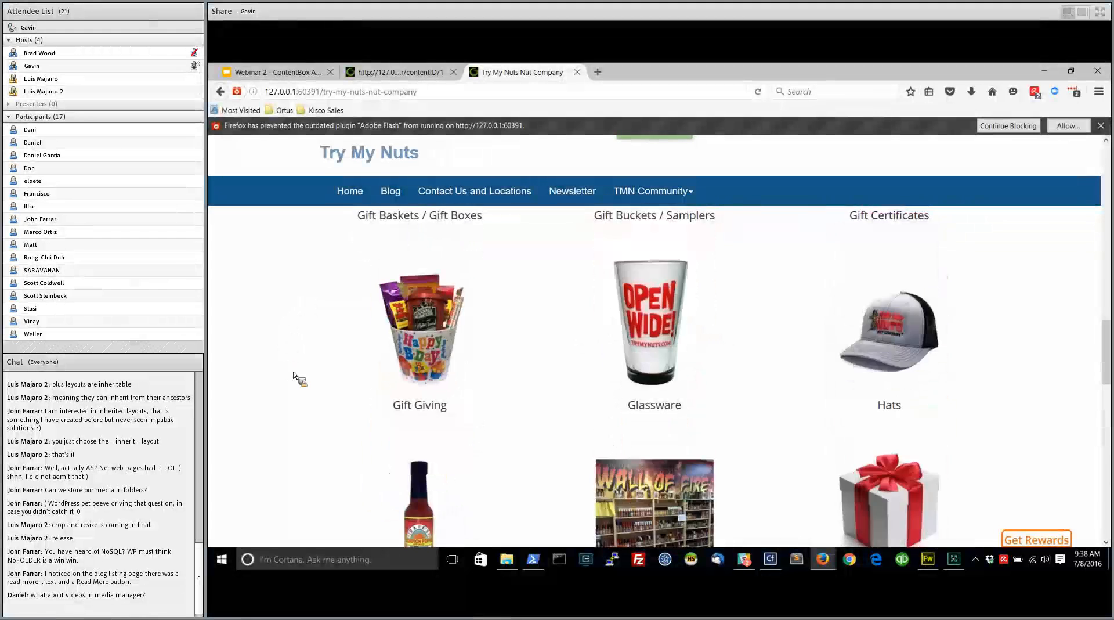
scroll(293, 377, down, 4)
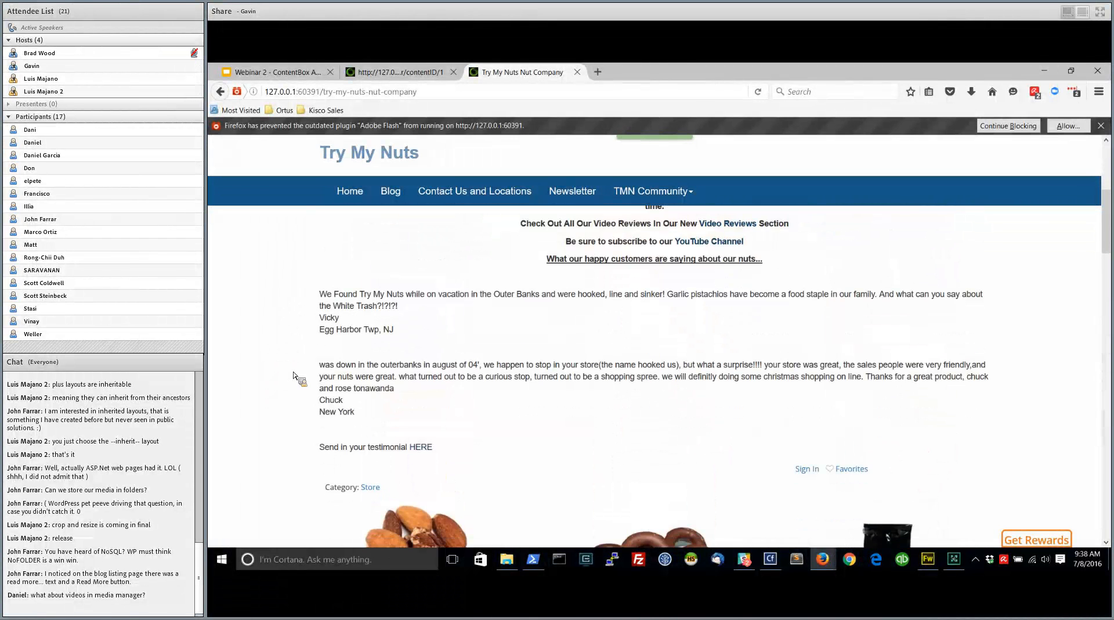
Inspect the settings of the PageInclude widget below the testimonials in the home page's content, leaving them unmodified
click(406, 72)
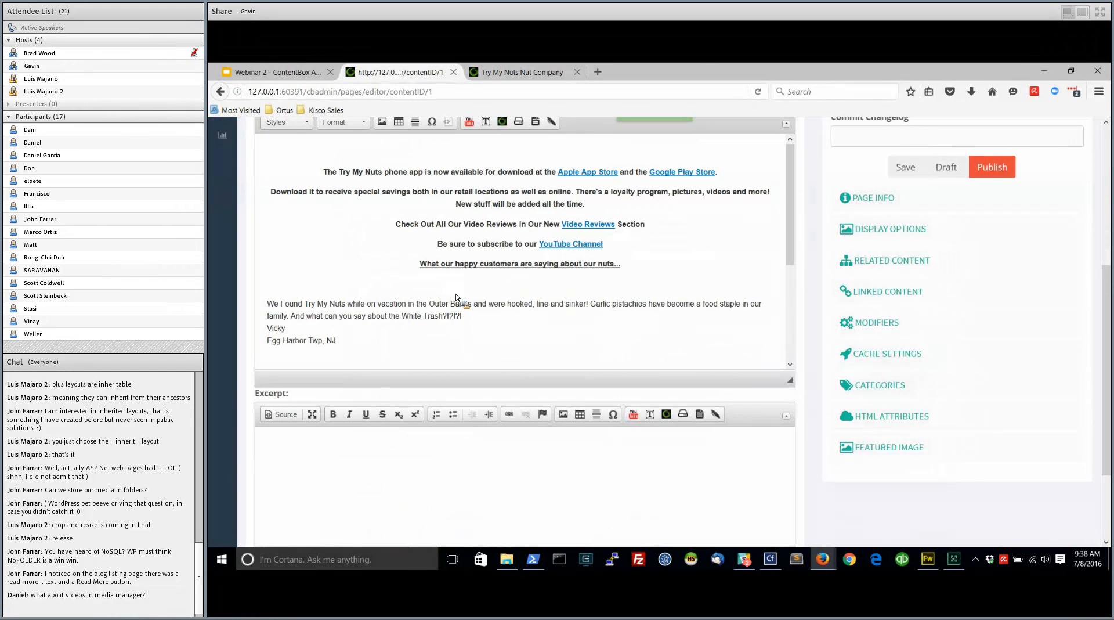
scroll(650, 280, up, 5)
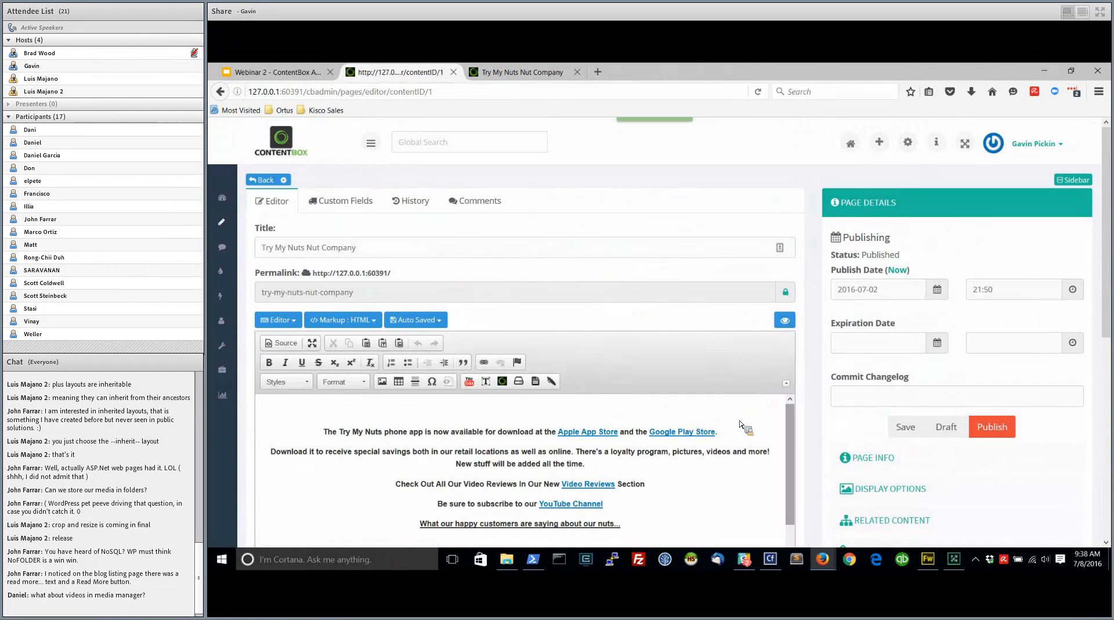
scroll(820, 426, down, 2)
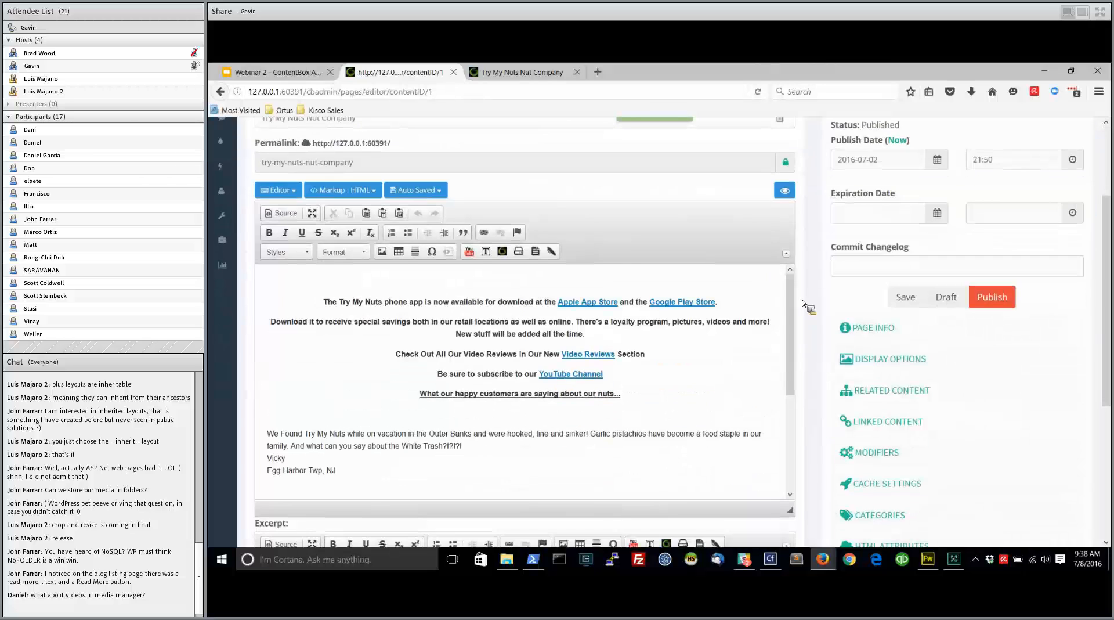
scroll(796, 301, down, 5)
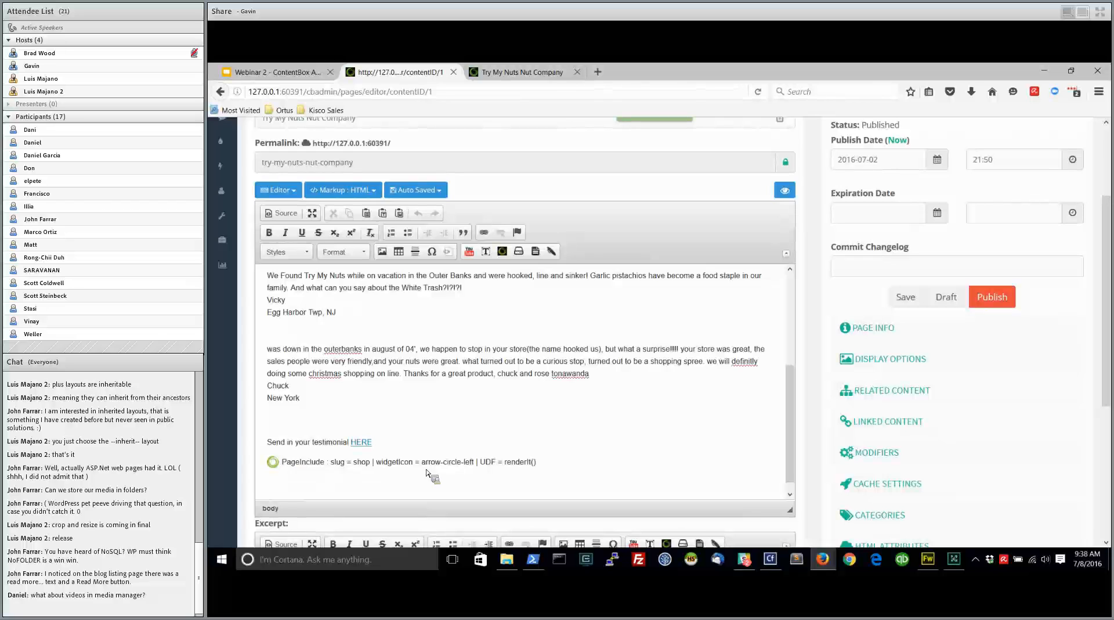
click(543, 467)
click(525, 468)
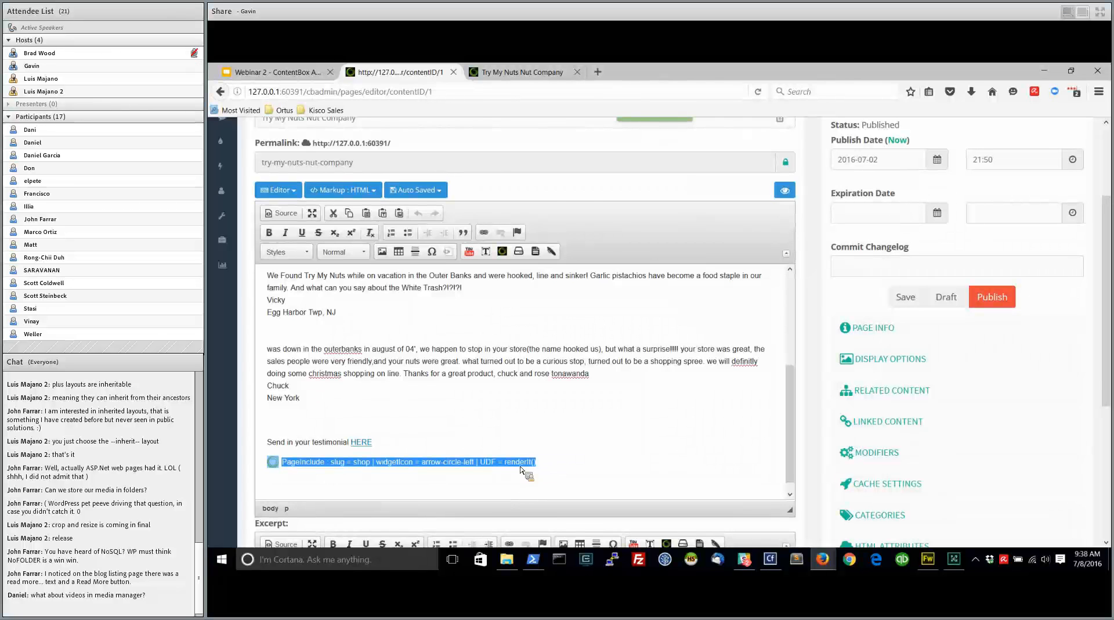
double_click(524, 469)
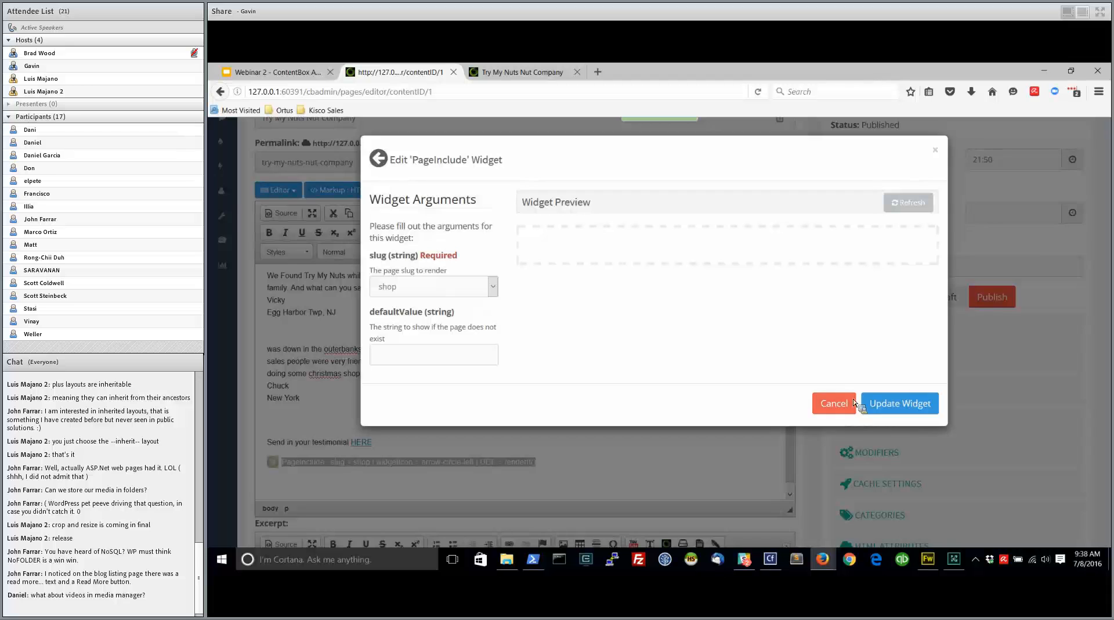
click(834, 402)
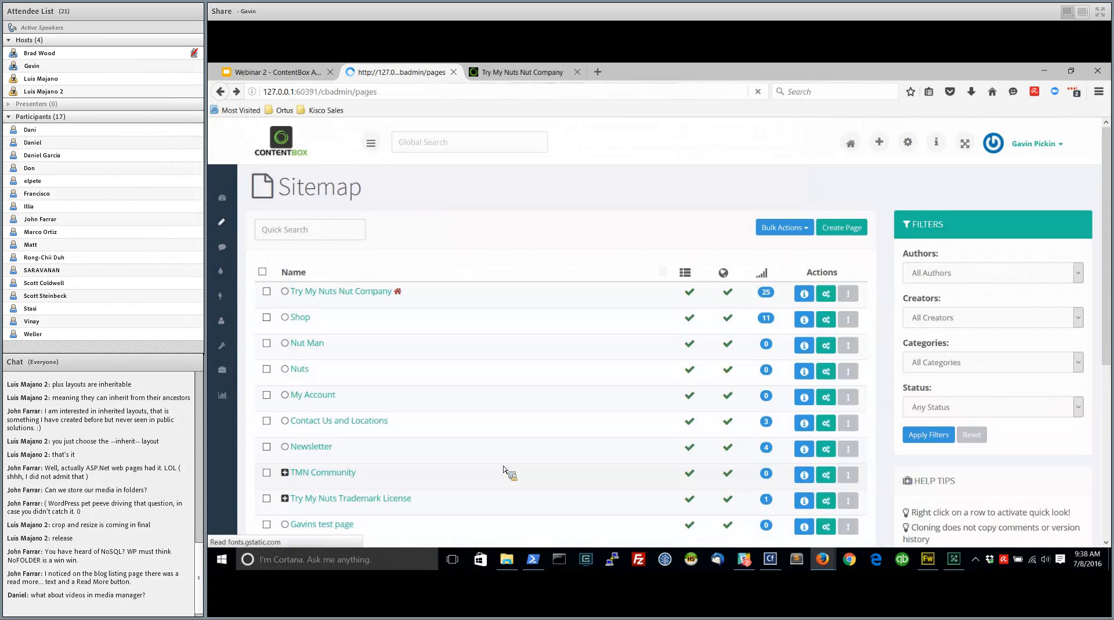
click(374, 291)
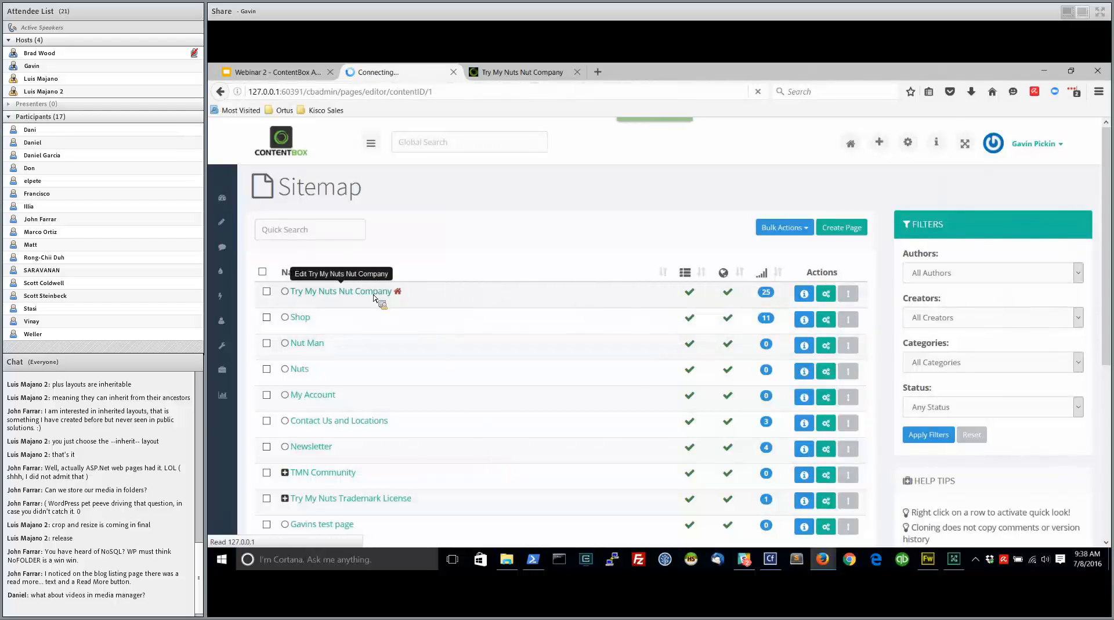
scroll(459, 470, down, 5)
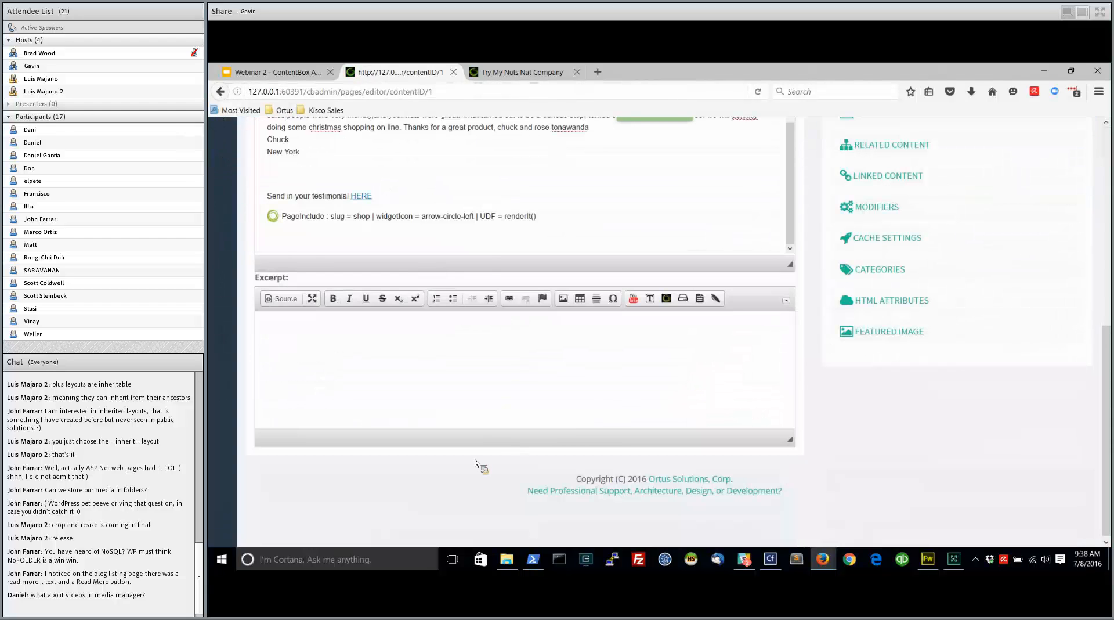
double_click(383, 215)
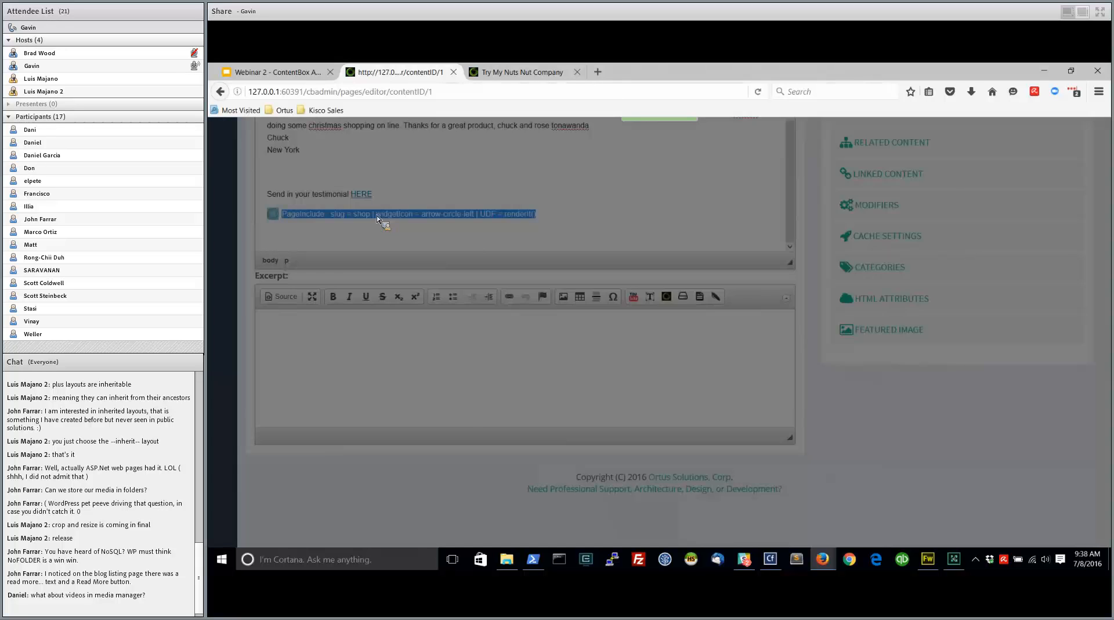
click(819, 401)
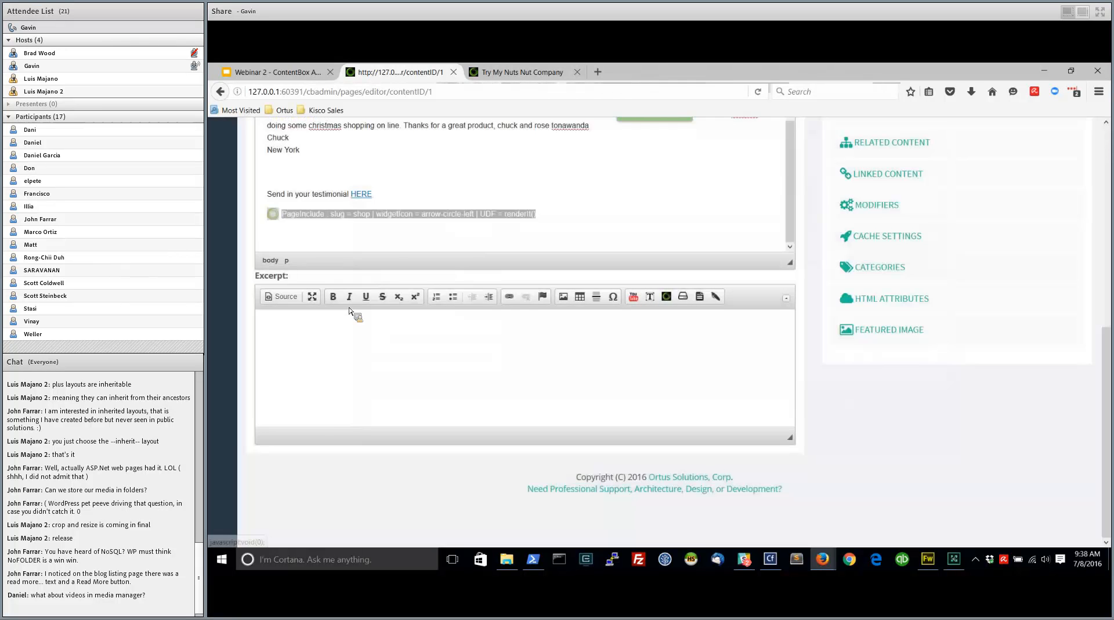
key(alt+Left)
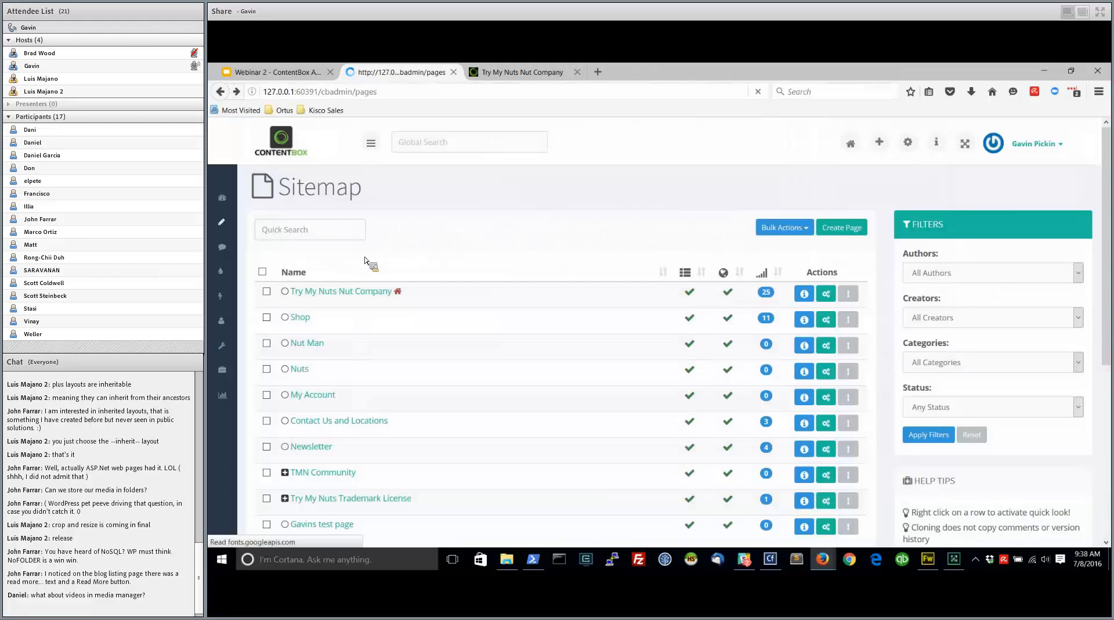
Reopen the Try My Nuts Nut Company page from the Sitemap and remove the PageInclude widget below the testimonials
click(348, 291)
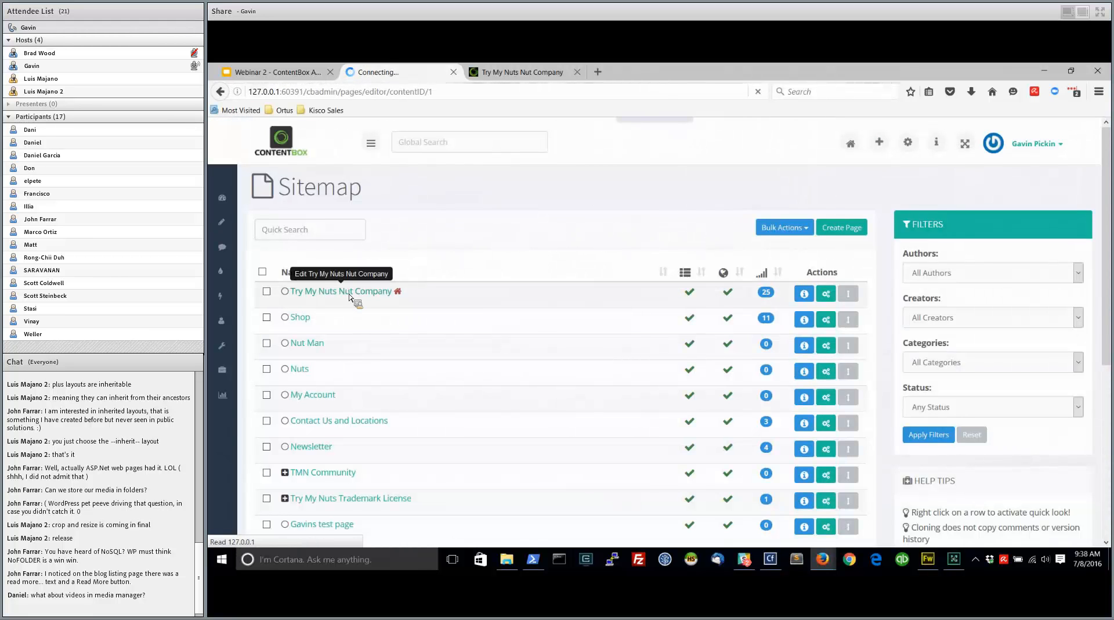
scroll(525, 444, down, 10)
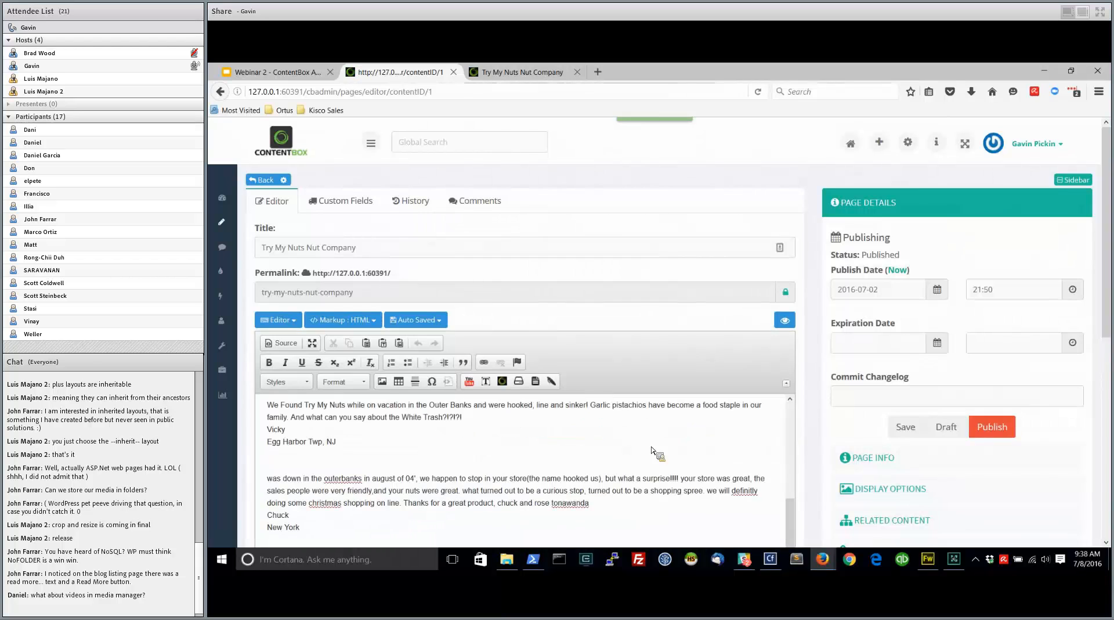
scroll(790, 466, down, 6)
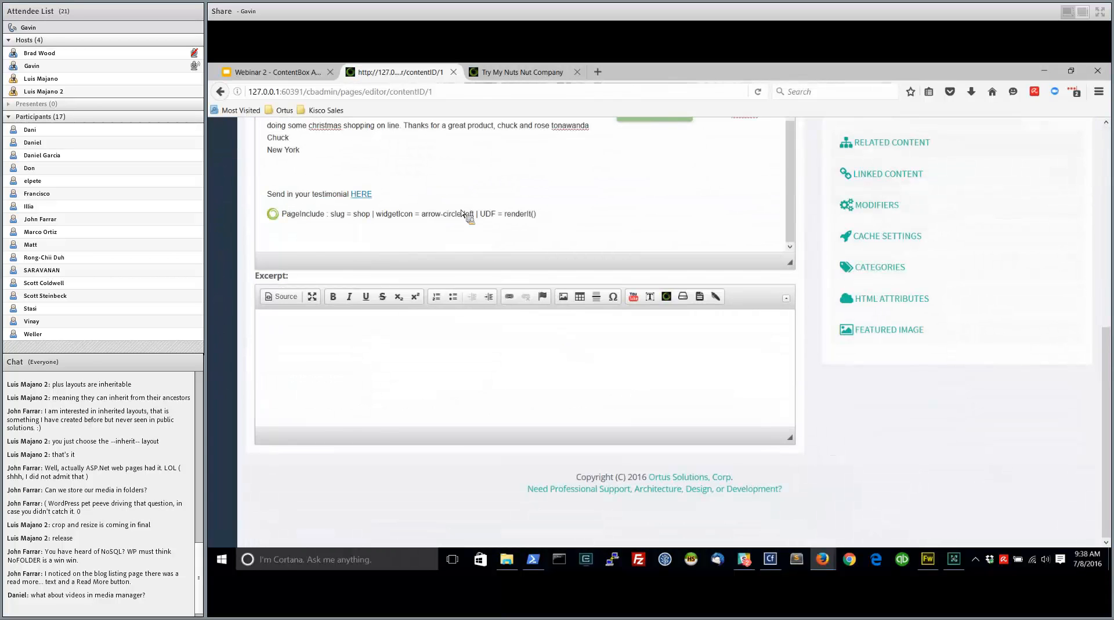
click(463, 214)
right_click(460, 216)
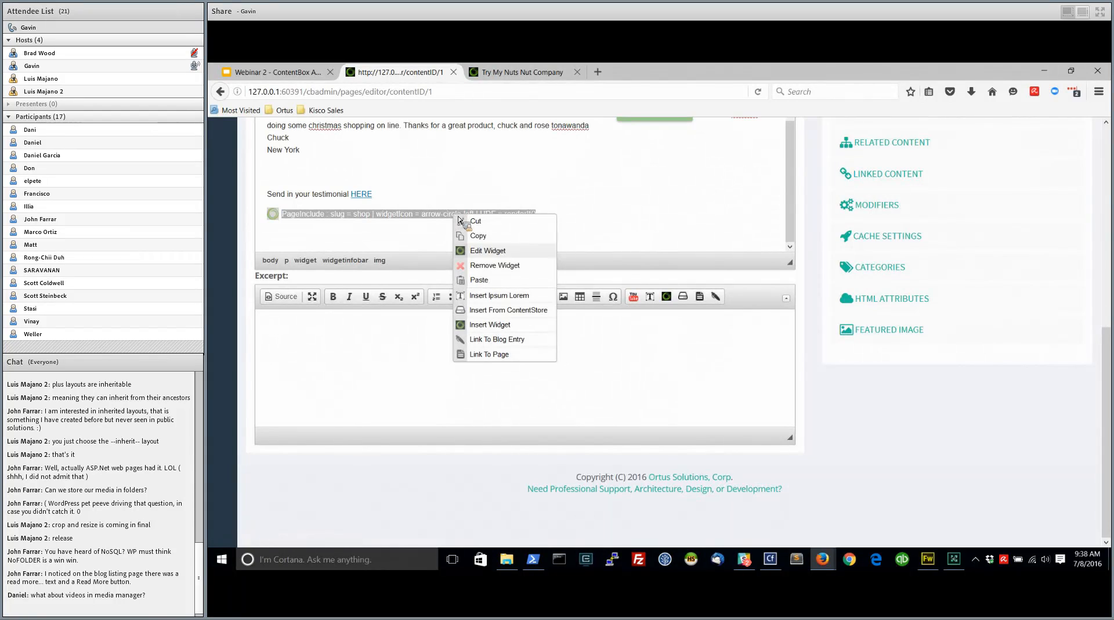
click(495, 265)
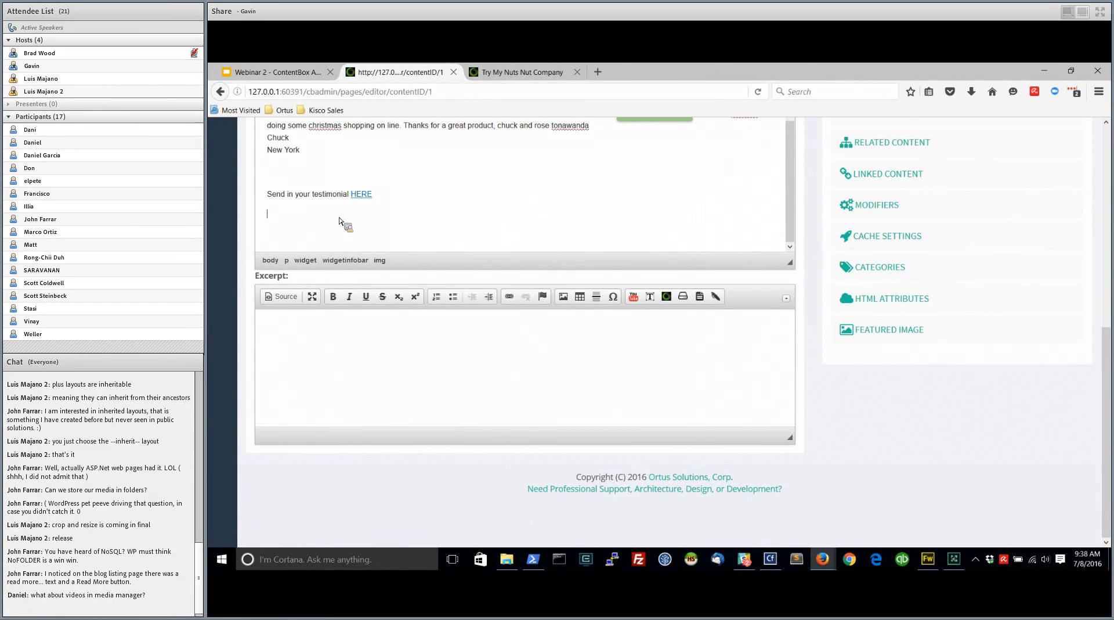
Bring up the widget selection for the page content and browse the Blog, ColdBox, Content, Layout, Miscellaneous and Utilities categories
scroll(813, 244, up, 3)
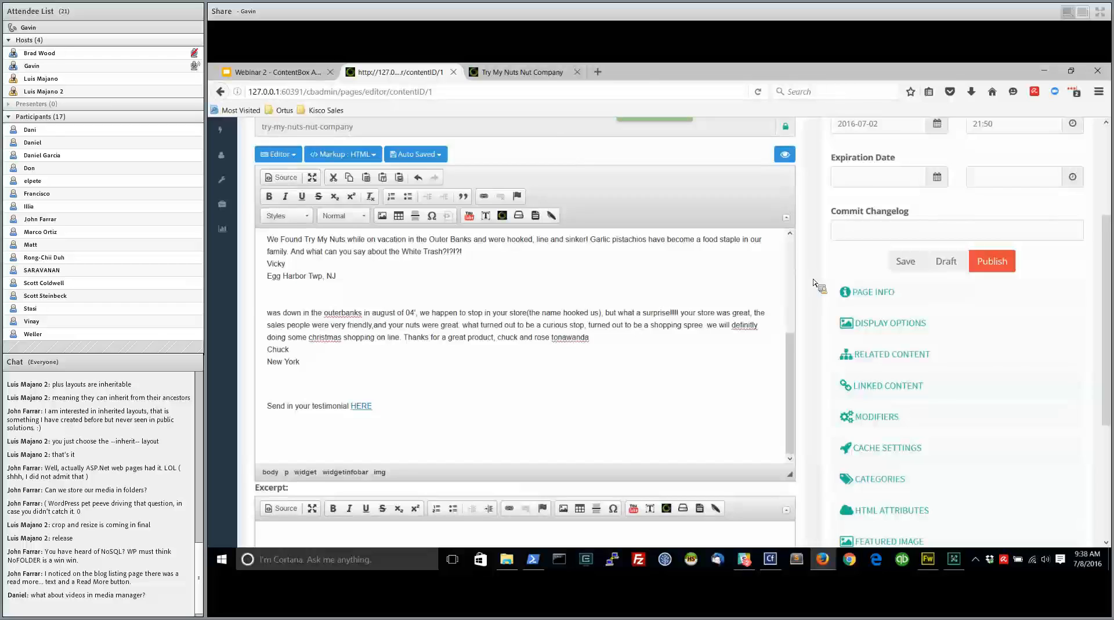
scroll(815, 283, up, 1)
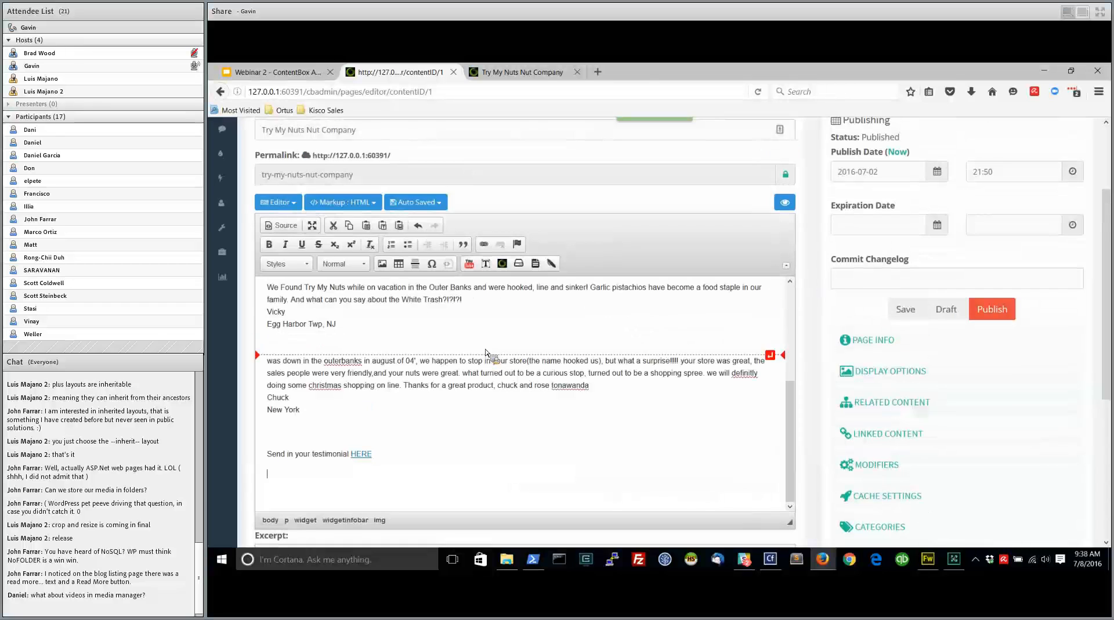
click(502, 264)
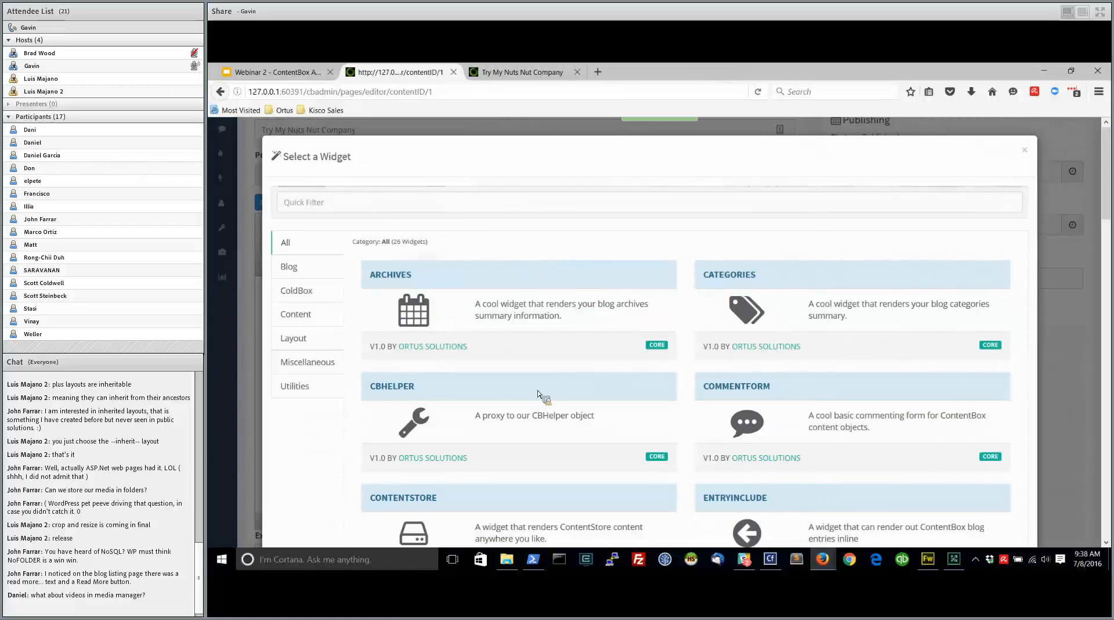
click(292, 268)
click(296, 290)
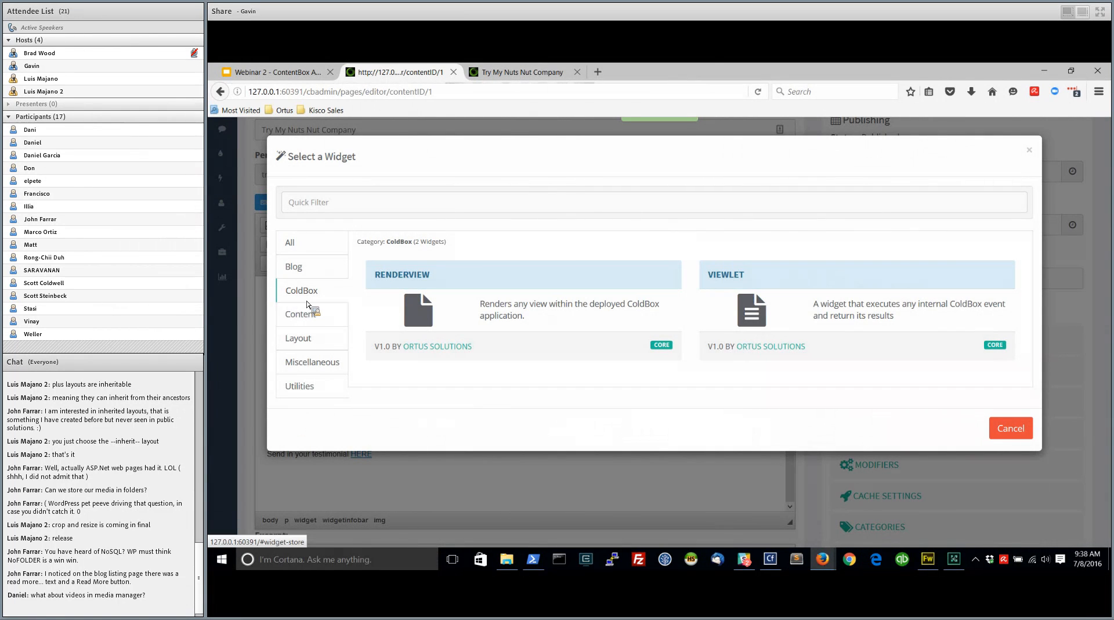
click(302, 319)
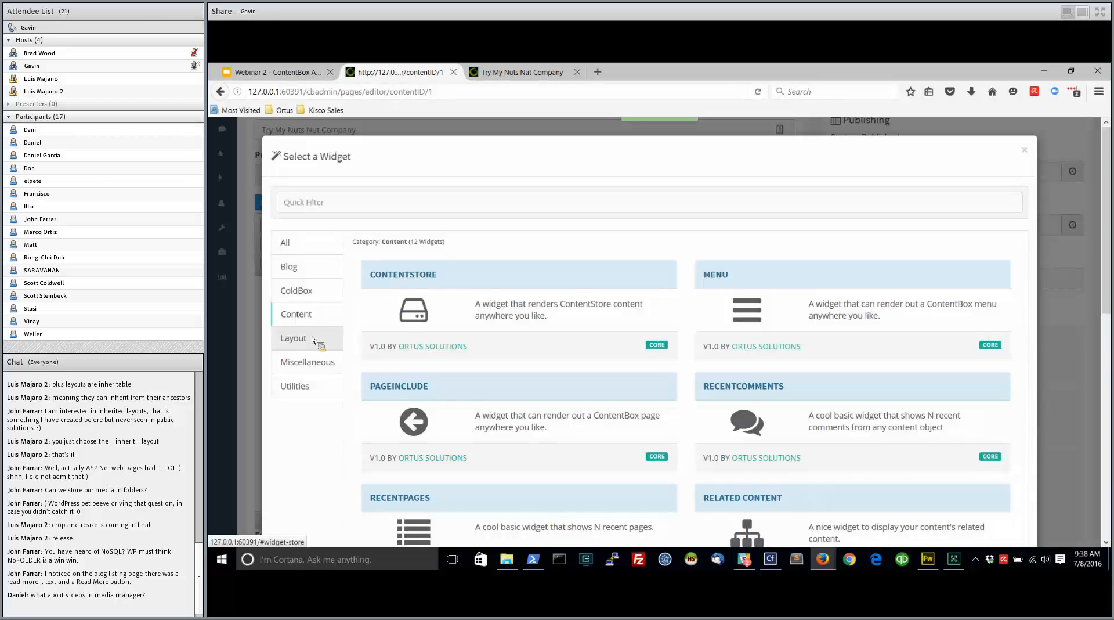
click(305, 343)
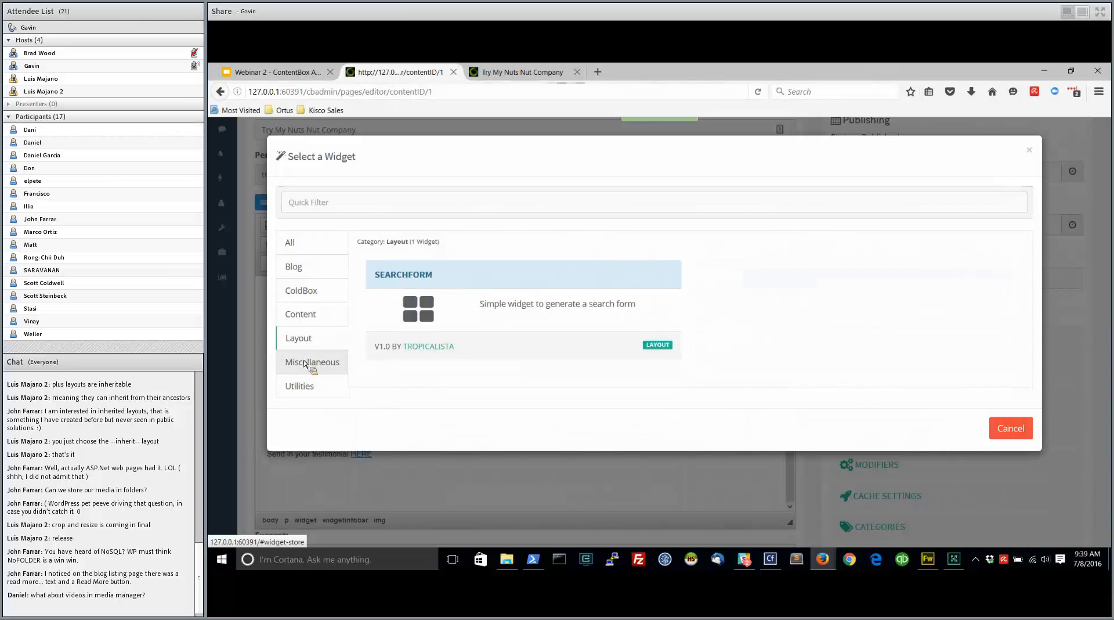
click(305, 363)
click(297, 393)
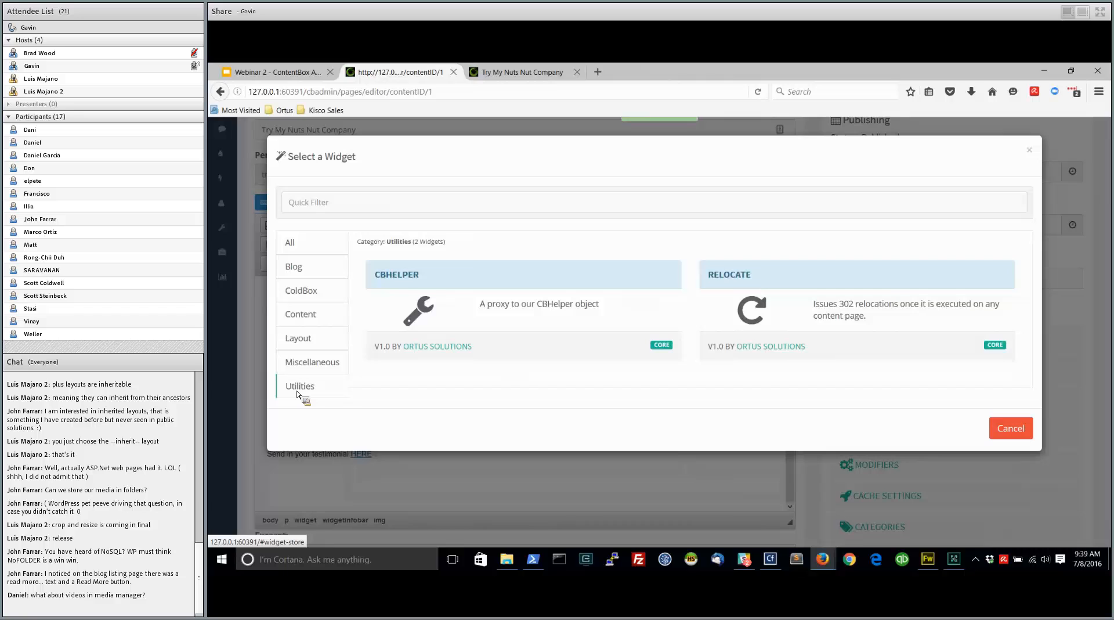
click(302, 273)
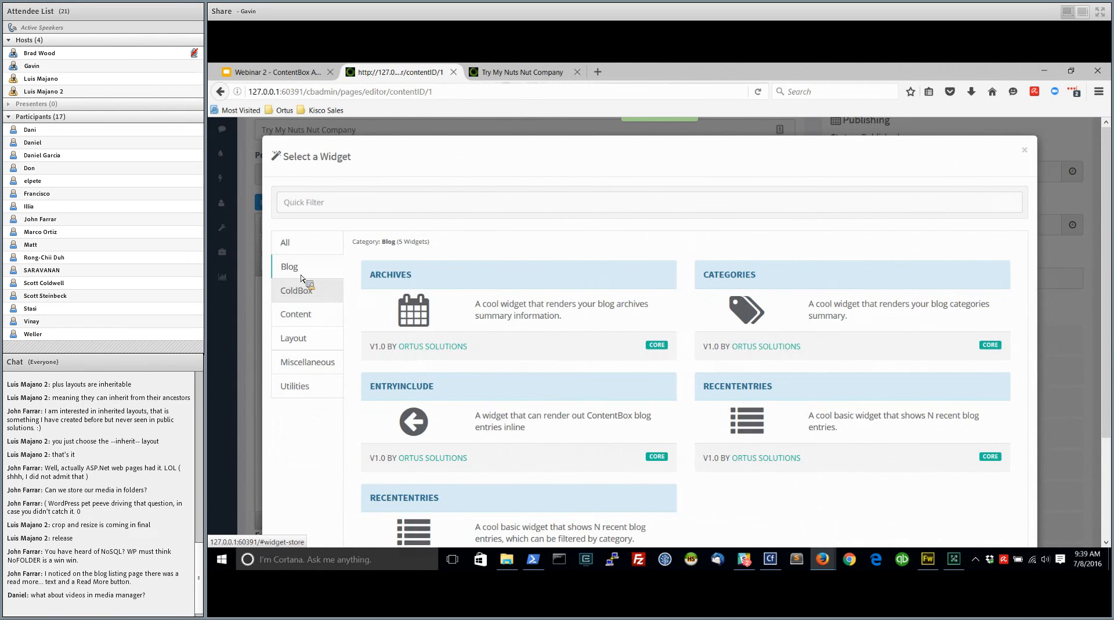
click(299, 317)
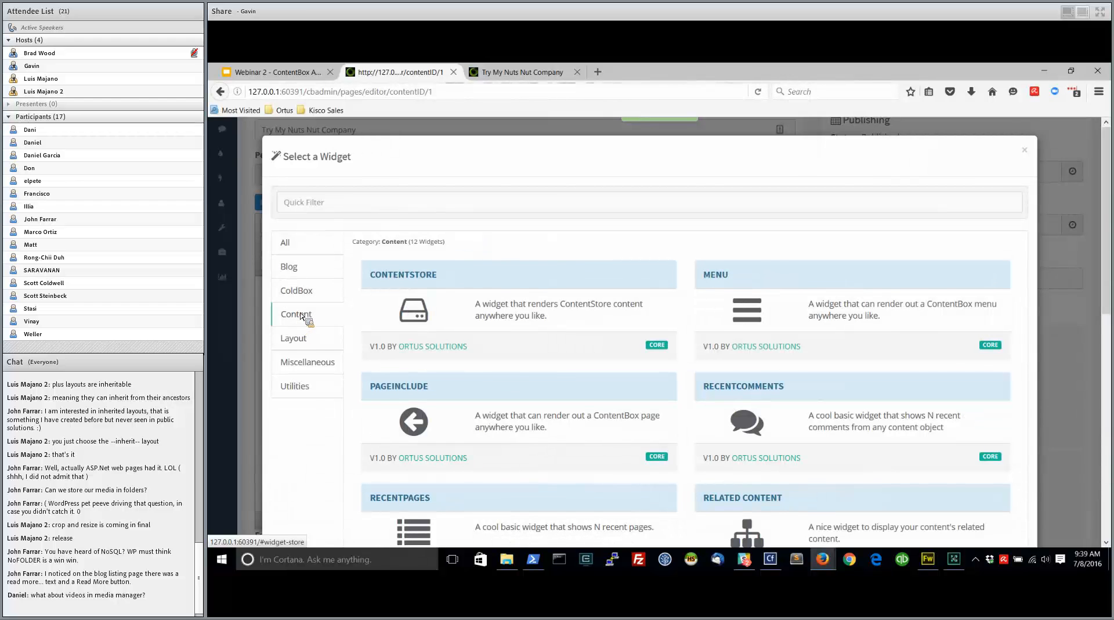
Open the public site's page at 127.0.0.1:60391/shop and look through its product categories
click(526, 72)
click(290, 91)
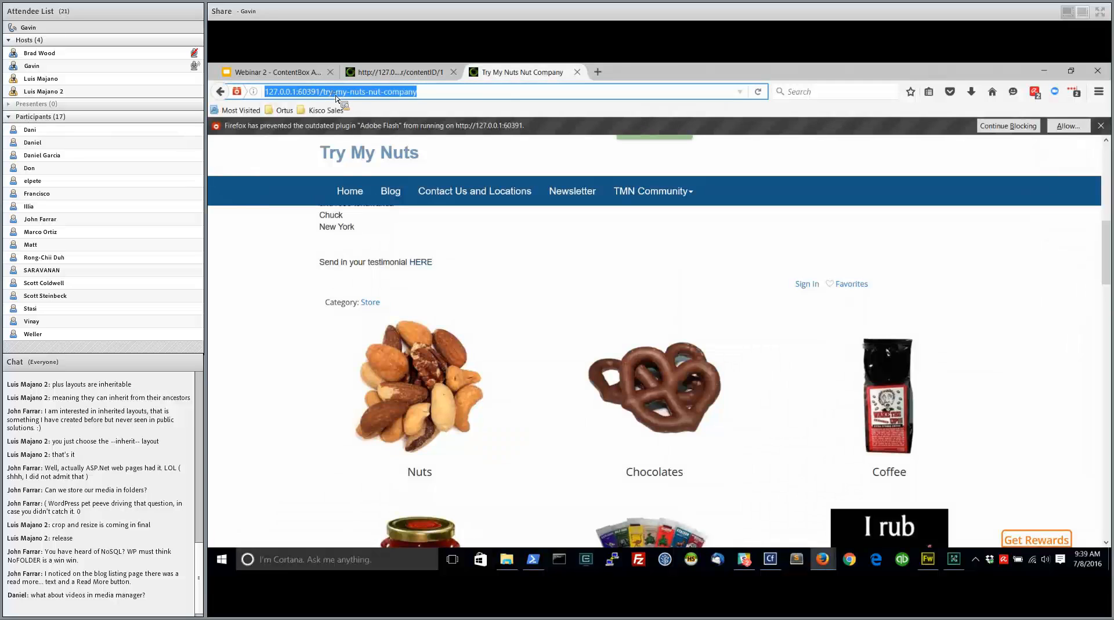
drag(417, 92, 325, 92)
text(shop)
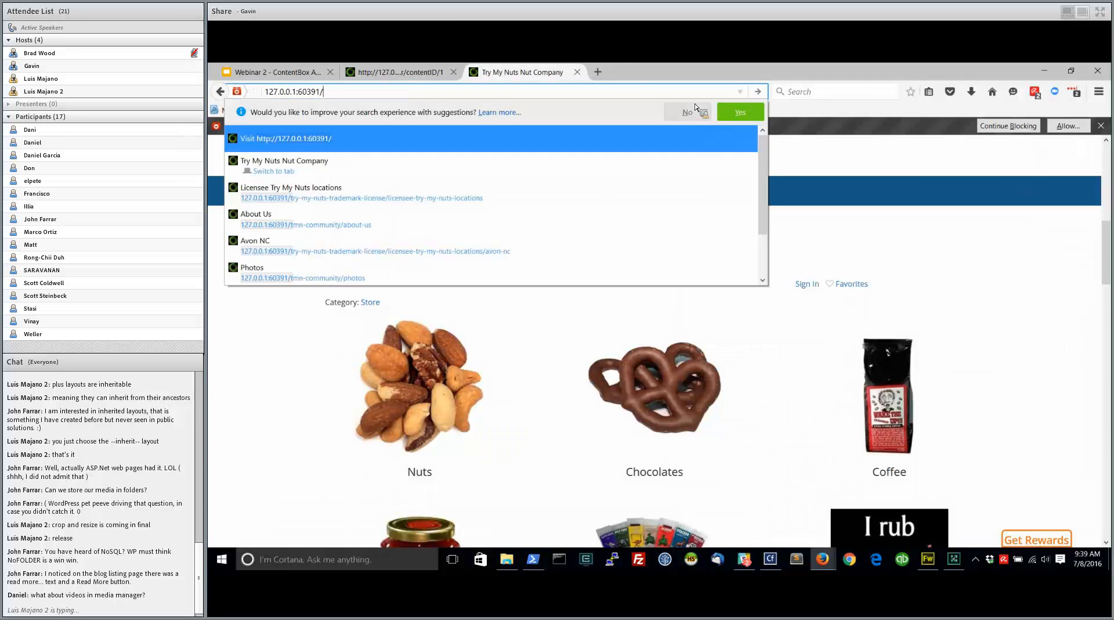
key(Return)
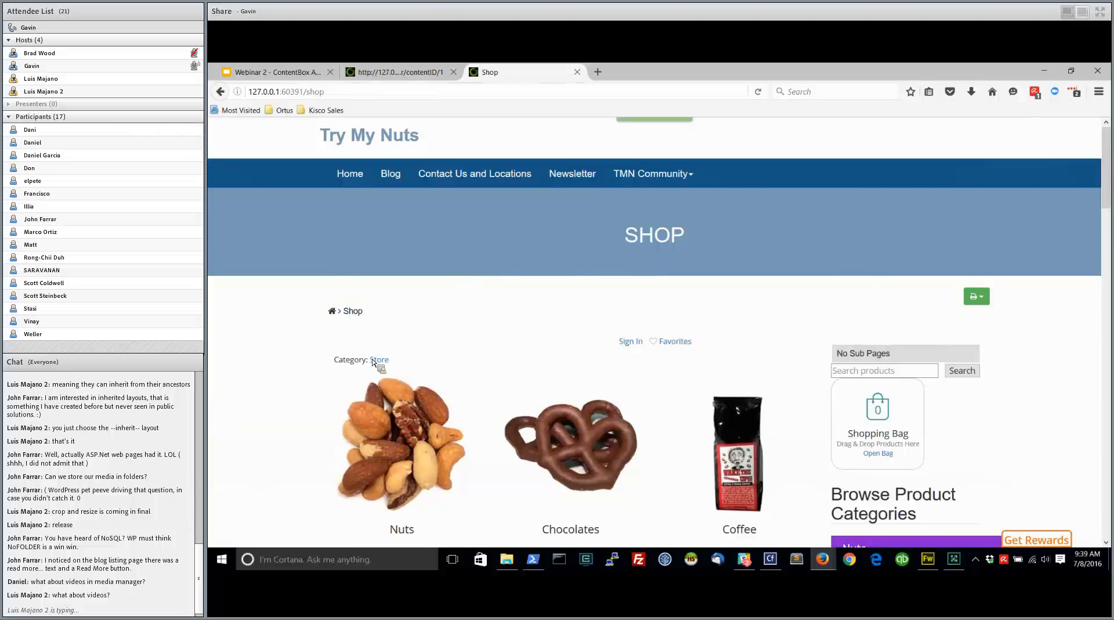
scroll(377, 372, down, 5)
scroll(436, 379, down, 5)
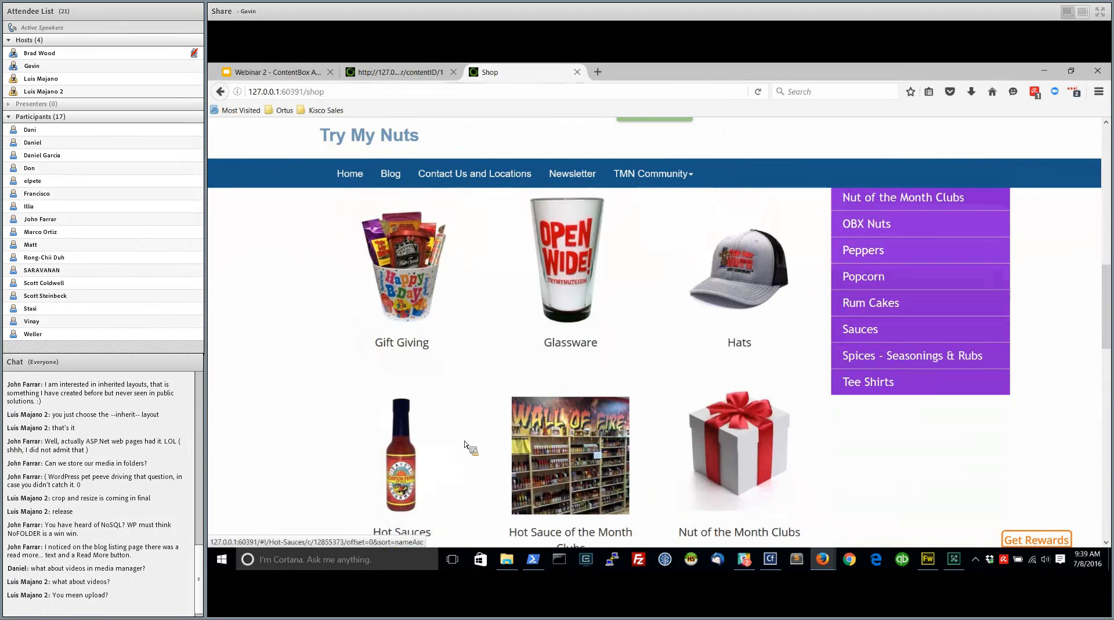
scroll(464, 444, up, 5)
scroll(634, 429, up, 5)
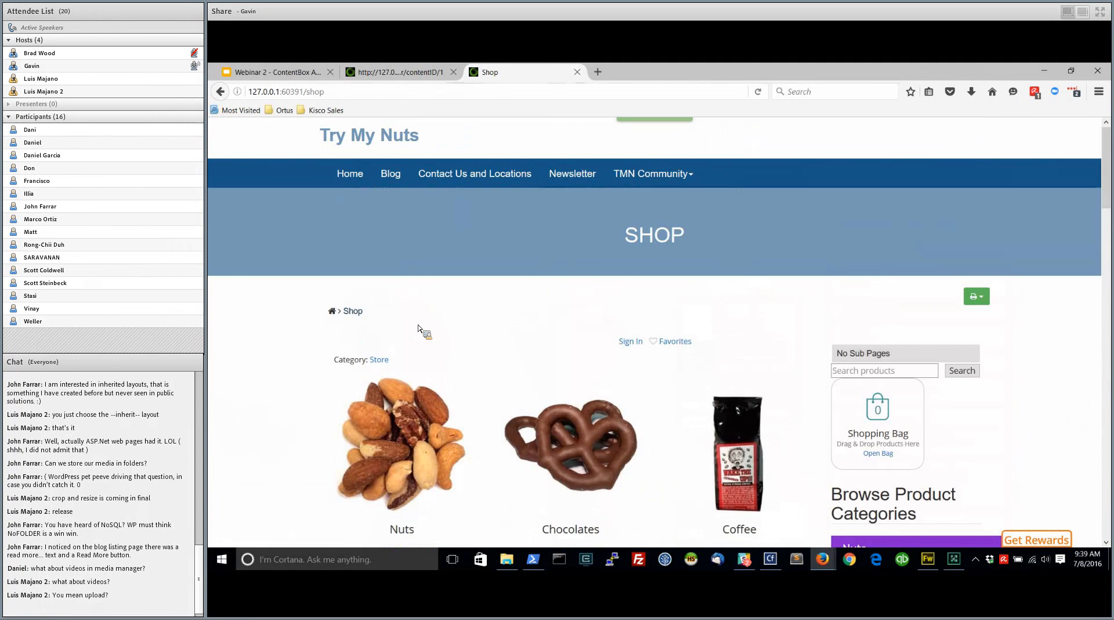
Insert a PageInclude widget below the testimonials with slug shop and default value "Shop is down for Maint."
click(400, 72)
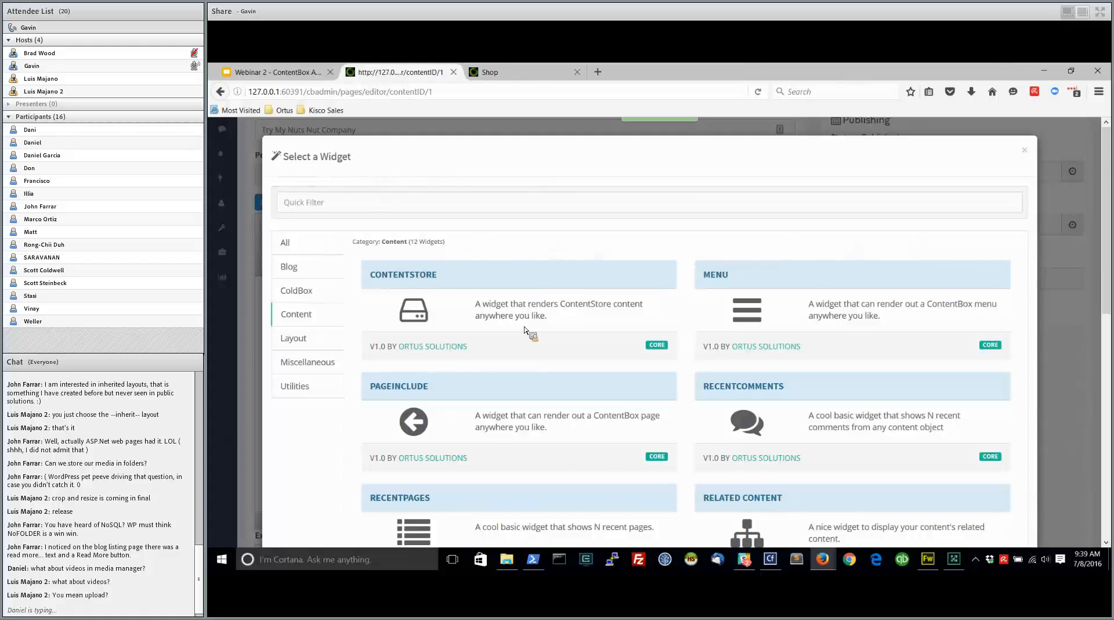
click(416, 422)
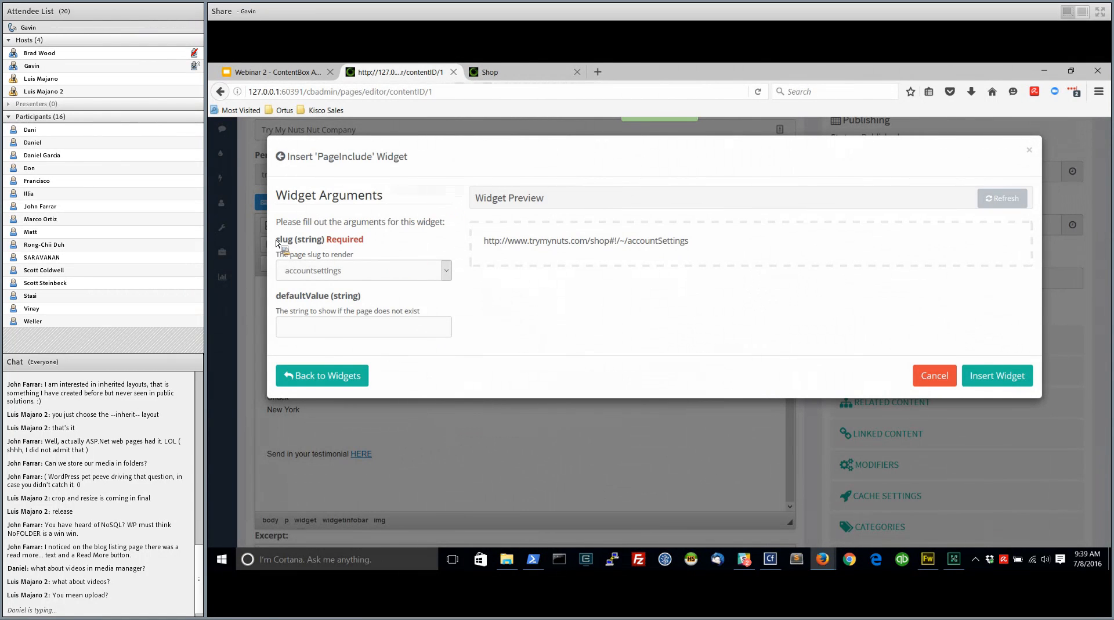
click(369, 277)
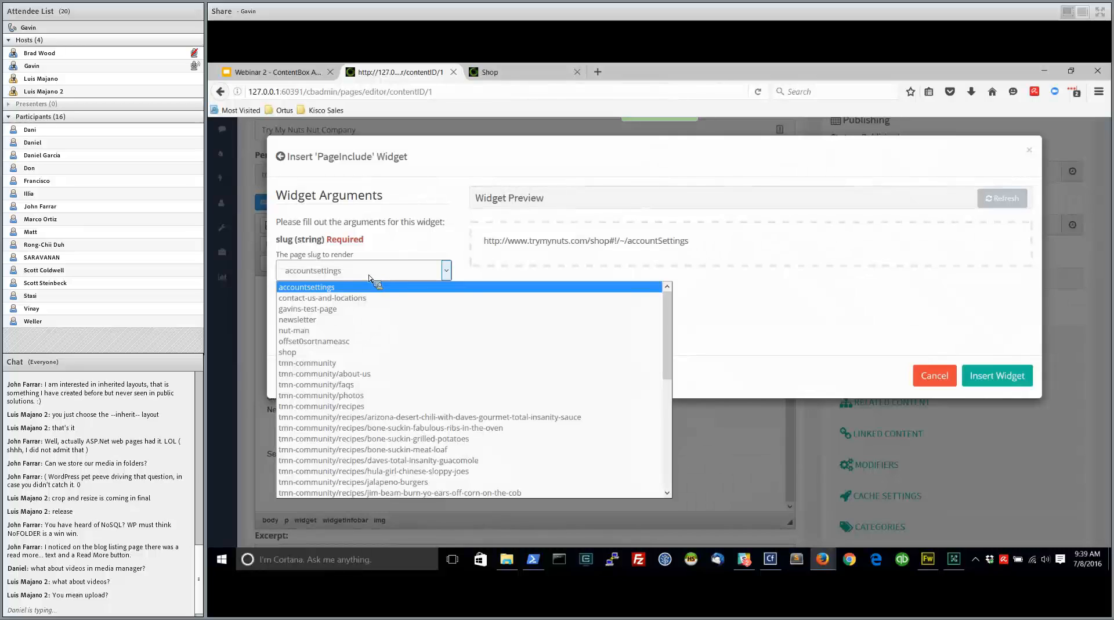
click(324, 353)
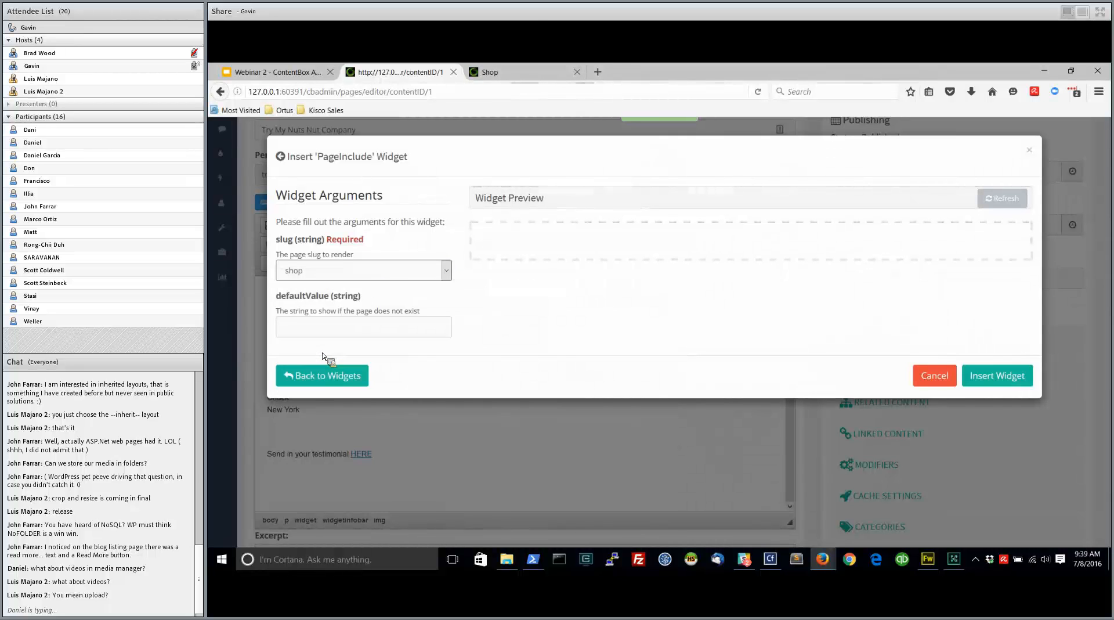
click(319, 332)
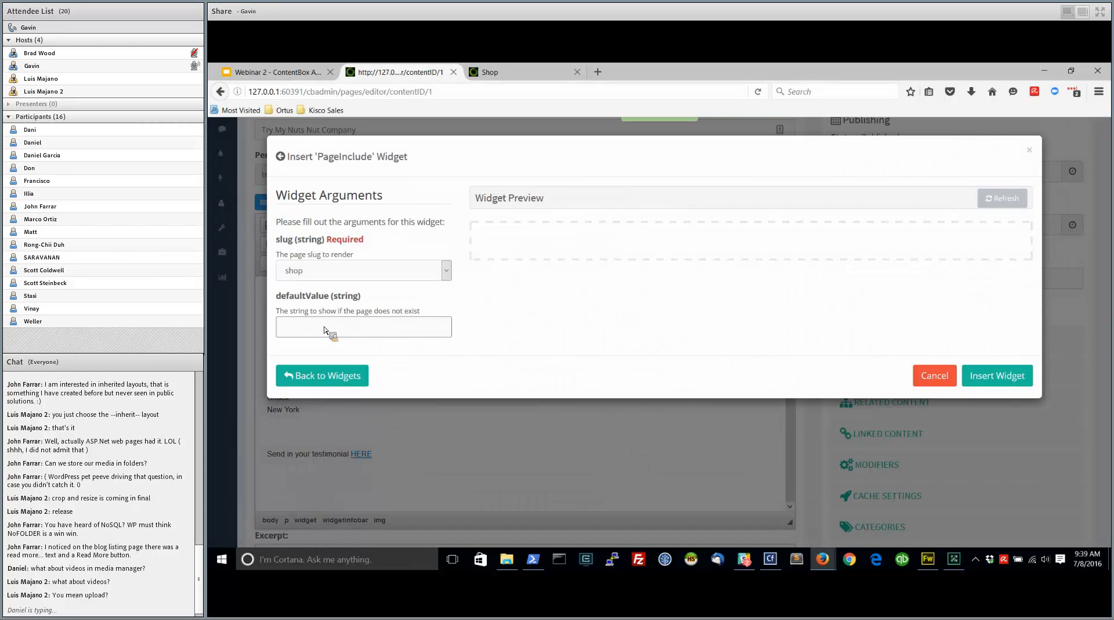
text(Shop is down for Maint.)
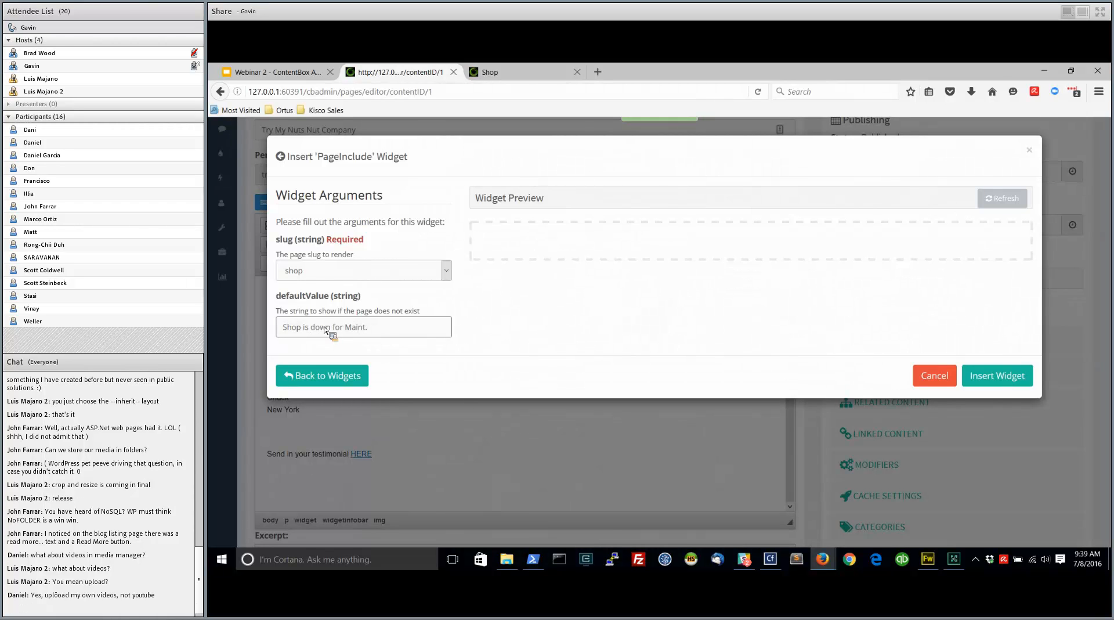
click(999, 377)
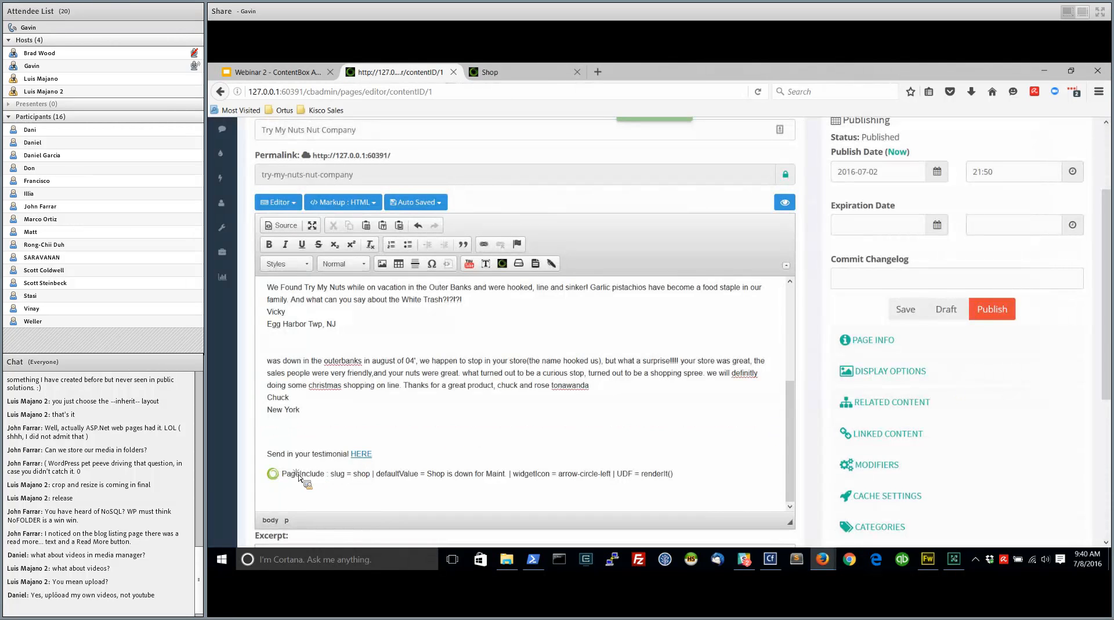
Look at the available actions for the inserted PageInclude widget without applying any, and publish the page
click(320, 476)
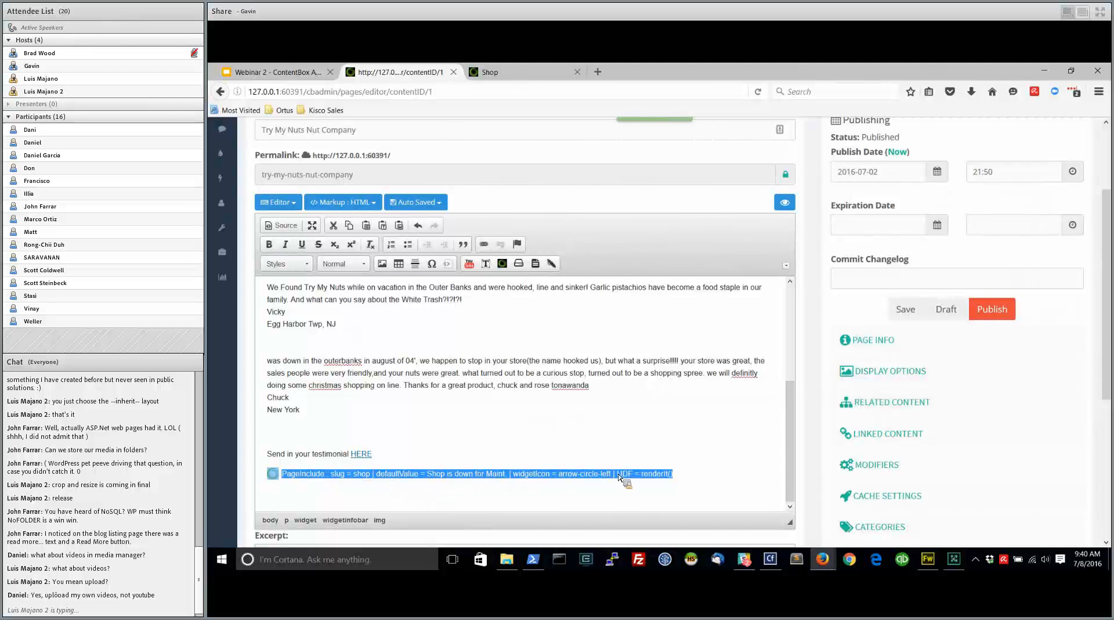
click(414, 421)
right_click(388, 479)
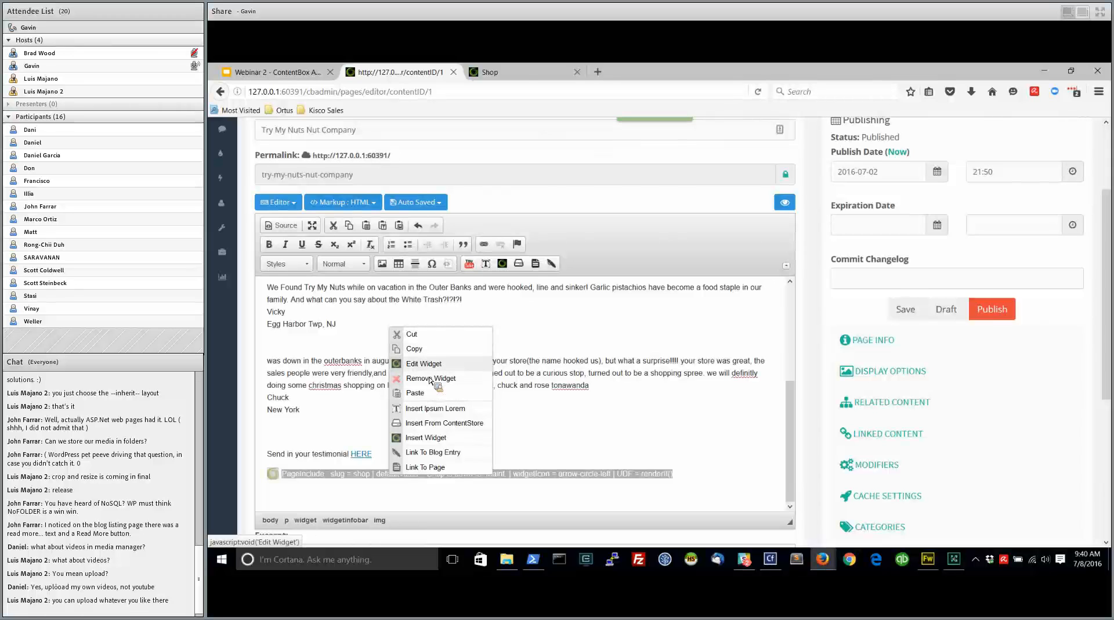
click(341, 424)
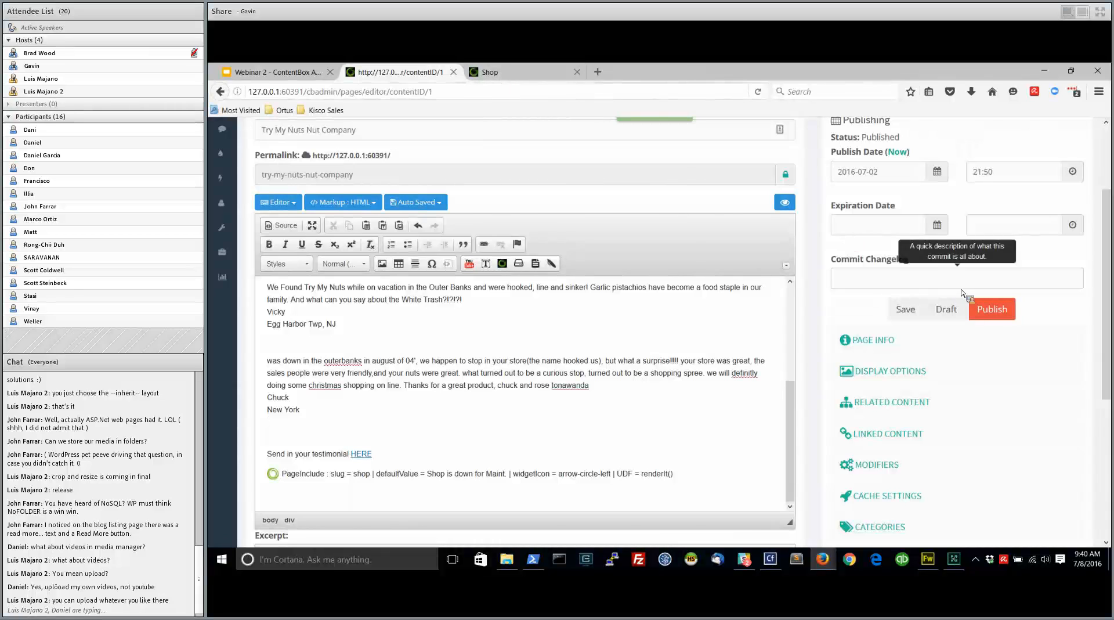
click(993, 310)
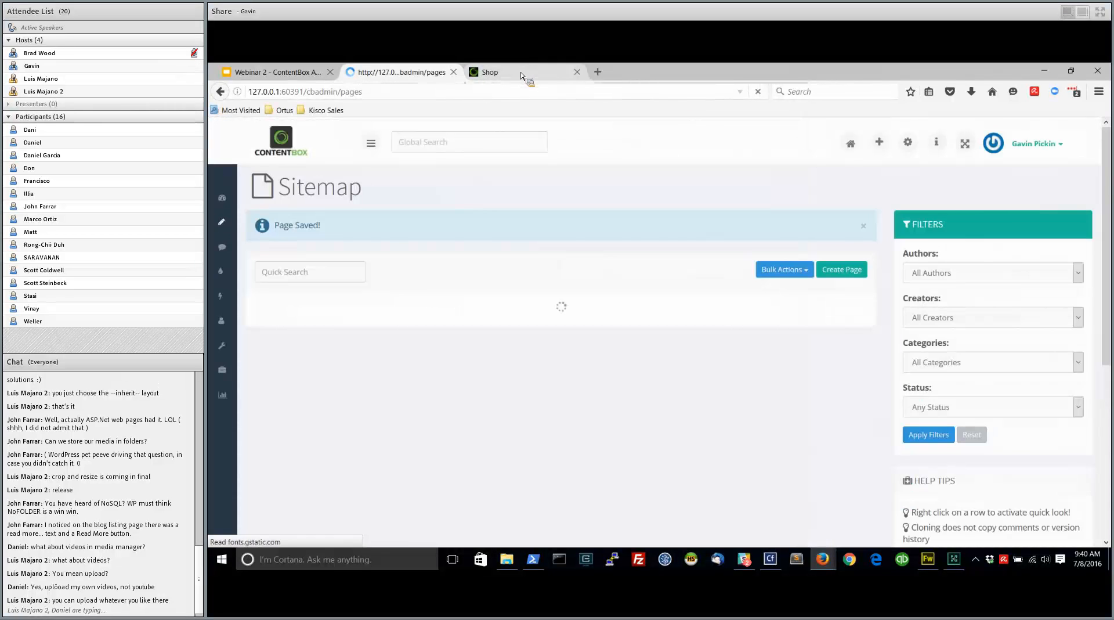
Open the public site's home page and look through the shop content included below the testimonials
click(520, 76)
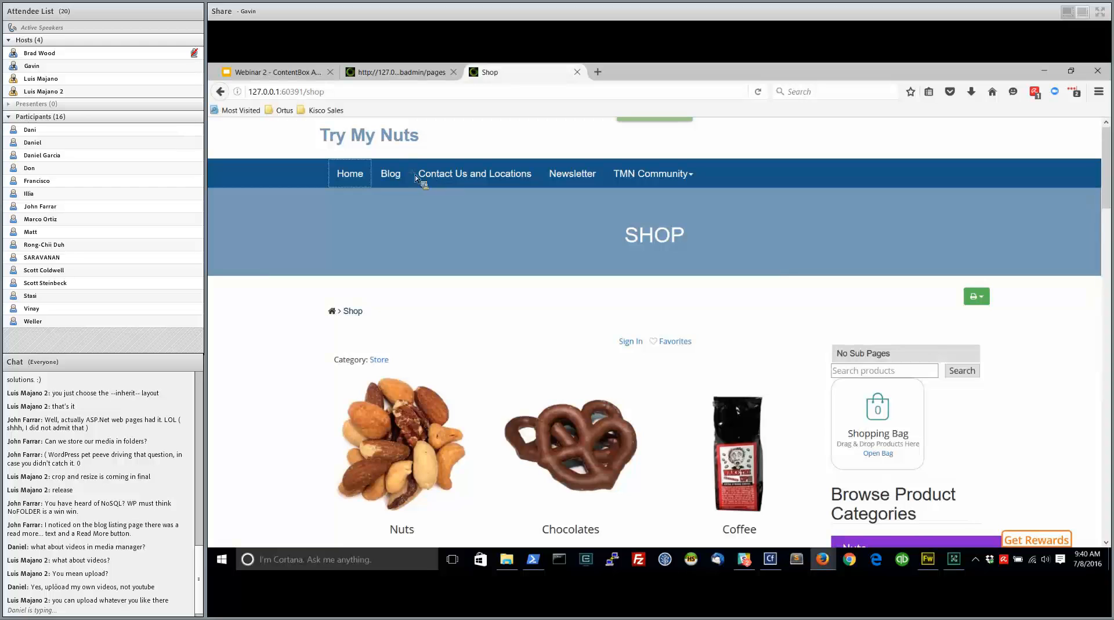
click(358, 174)
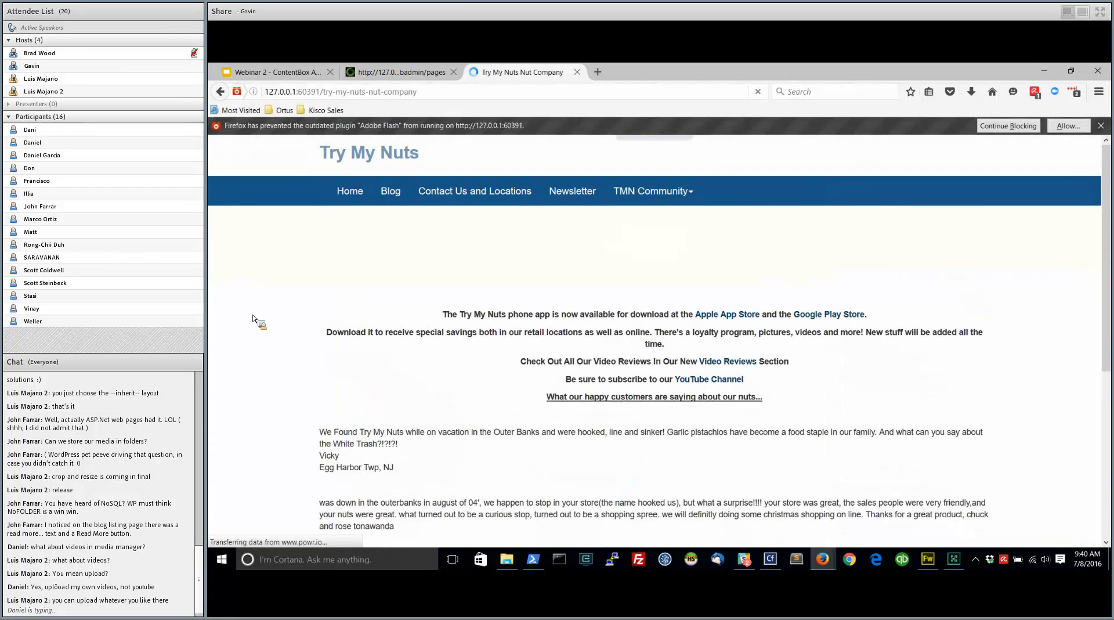
scroll(256, 292, down, 10)
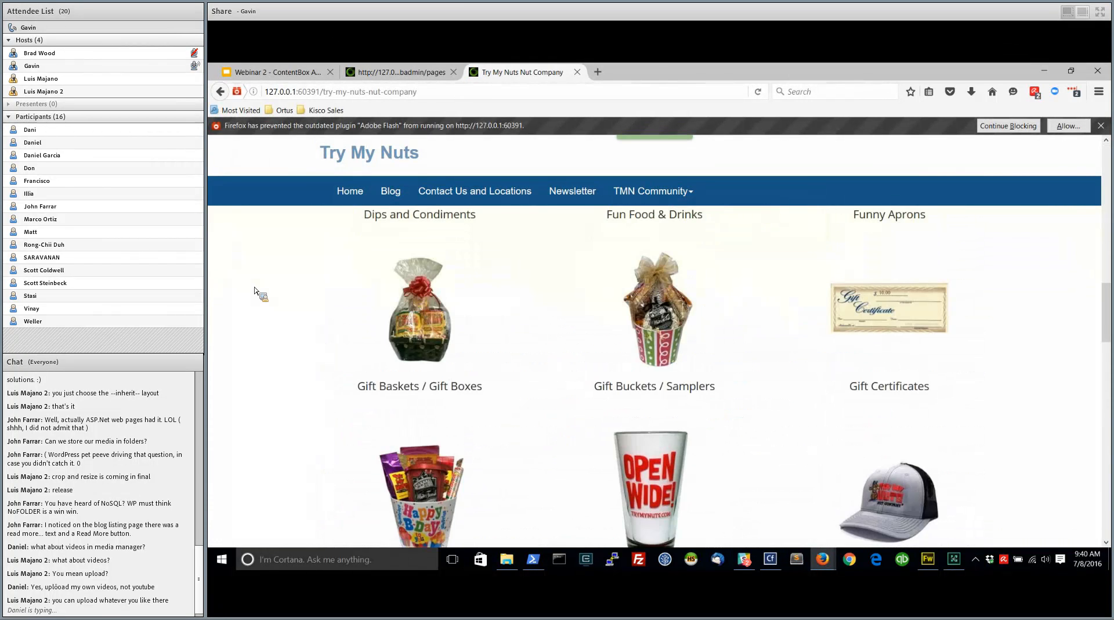
scroll(255, 292, up, 10)
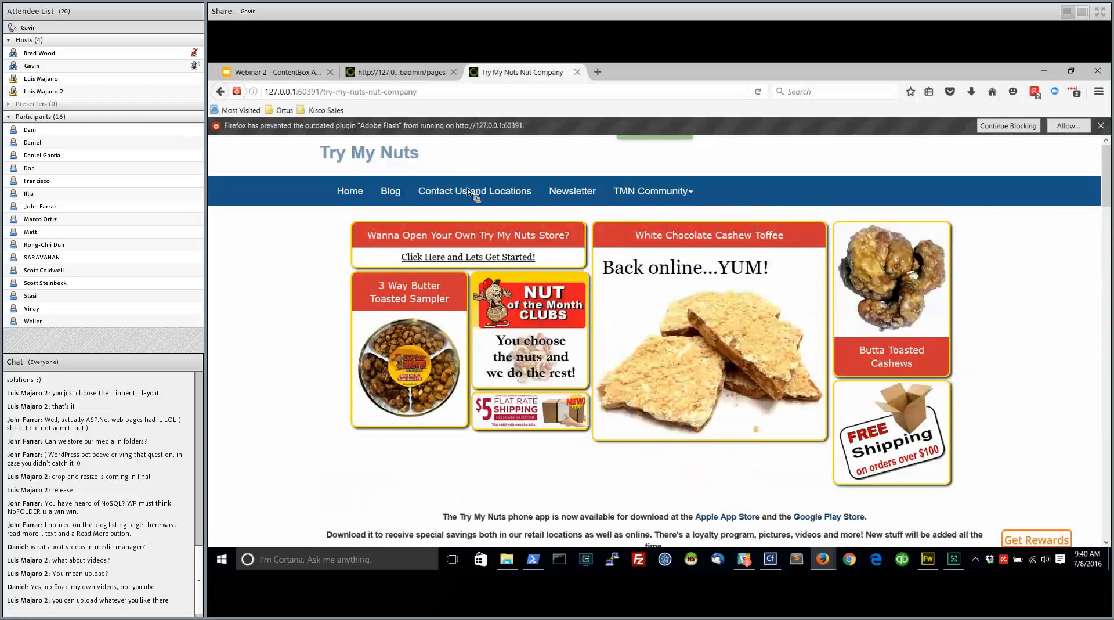
Reopen the Try My Nuts Nut Company page from the Sitemap and bring up the PageInclude widget's settings for editing
click(410, 72)
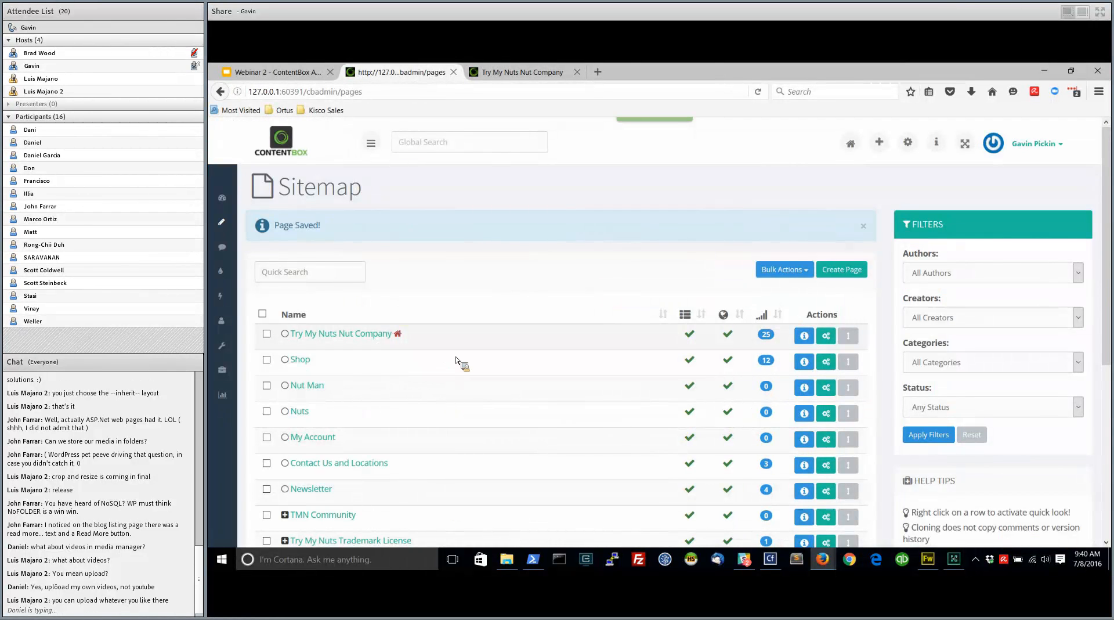
scroll(456, 361, down, 2)
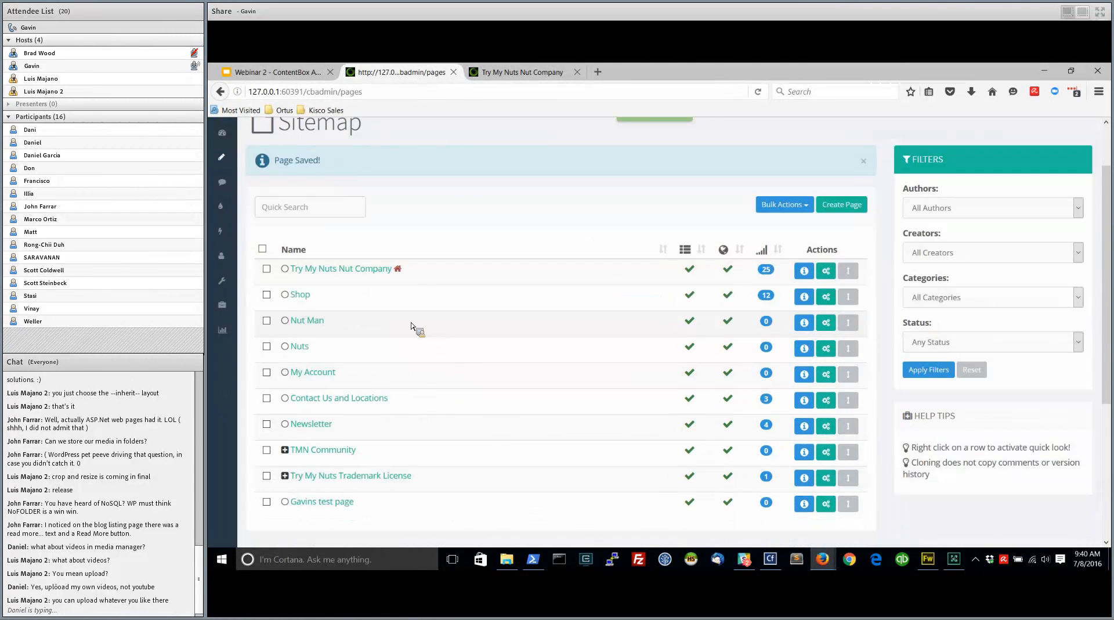
click(351, 269)
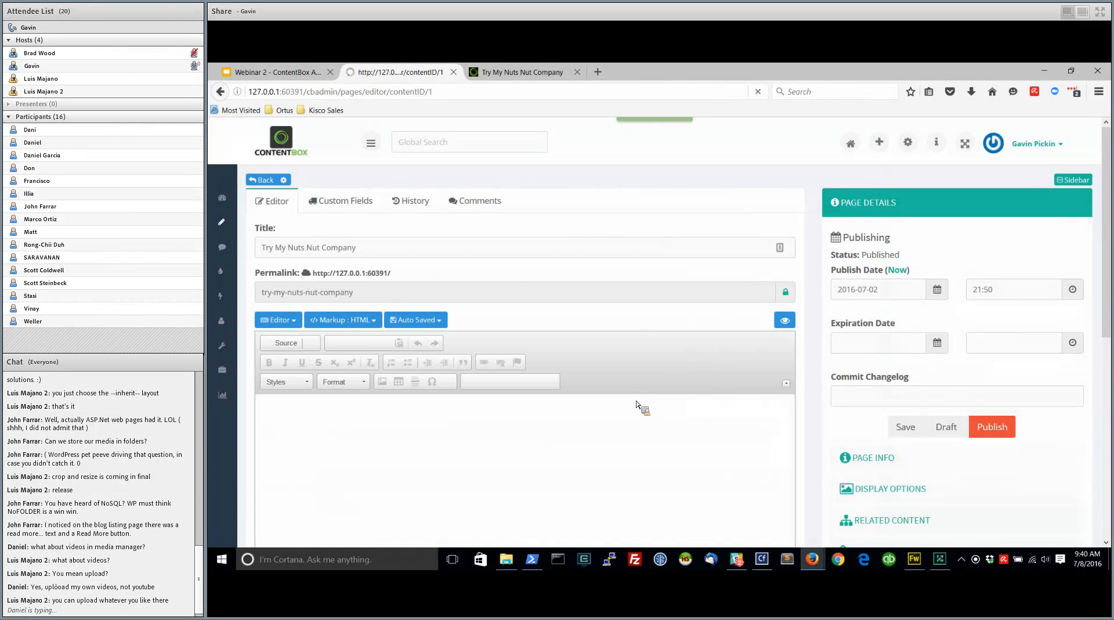
scroll(633, 430, down, 6)
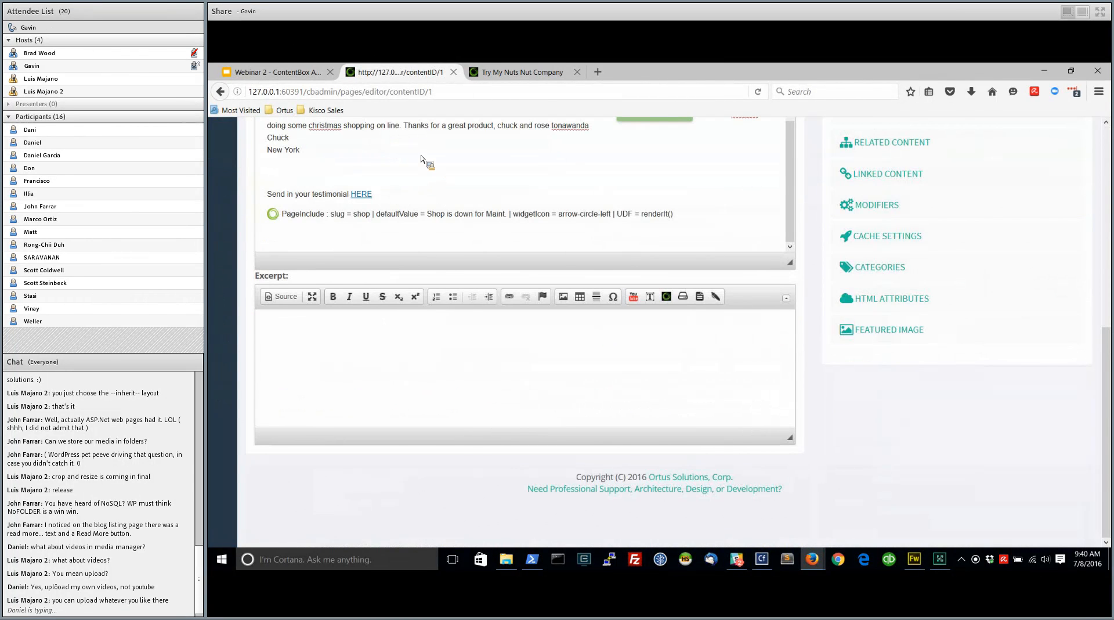
double_click(388, 213)
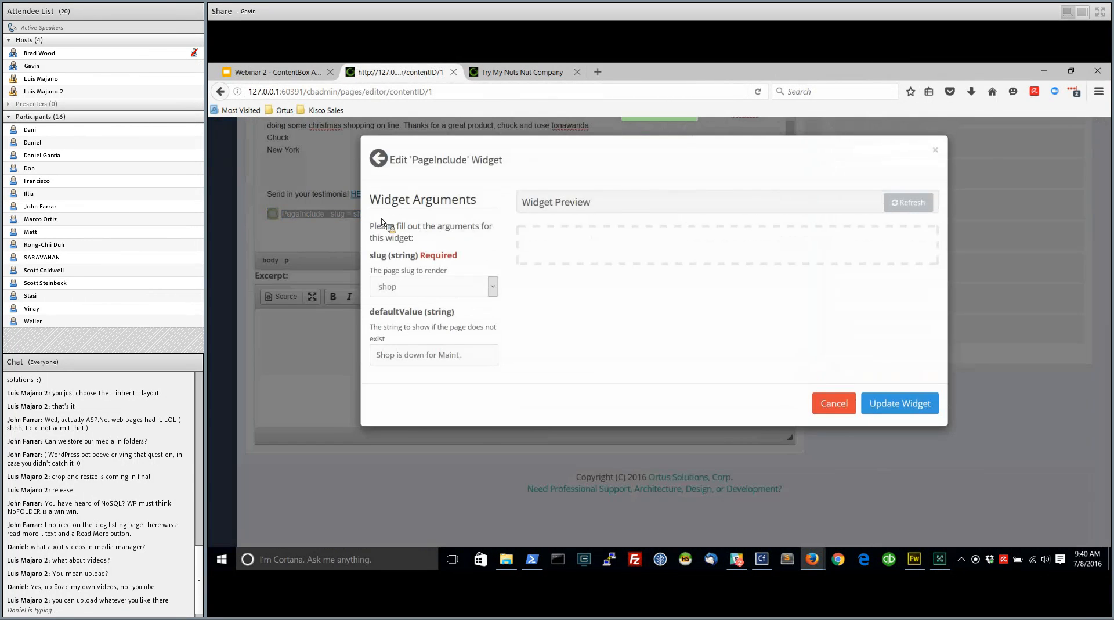
Preview the PageInclude widget with slug contact-us-and-locations and set the slug back to shop
click(460, 288)
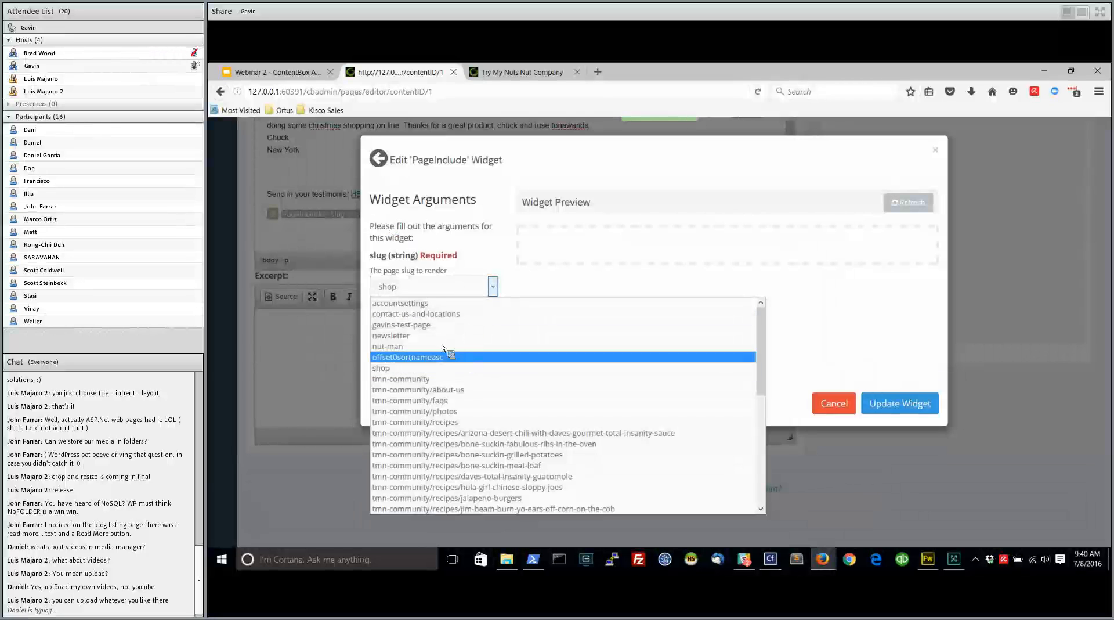
click(439, 315)
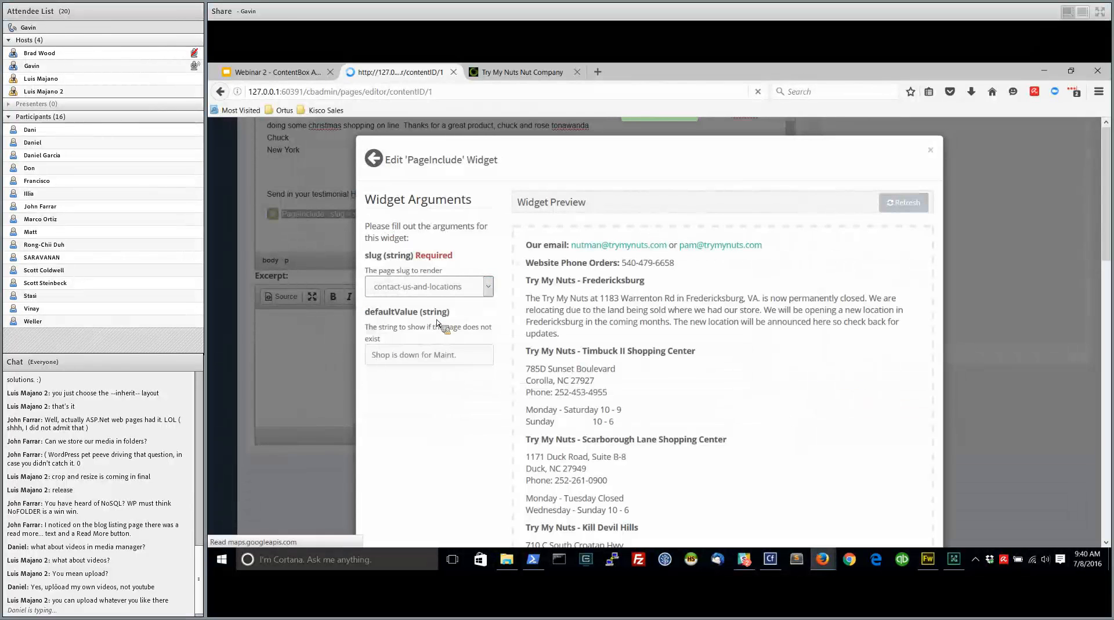
scroll(633, 386, down, 5)
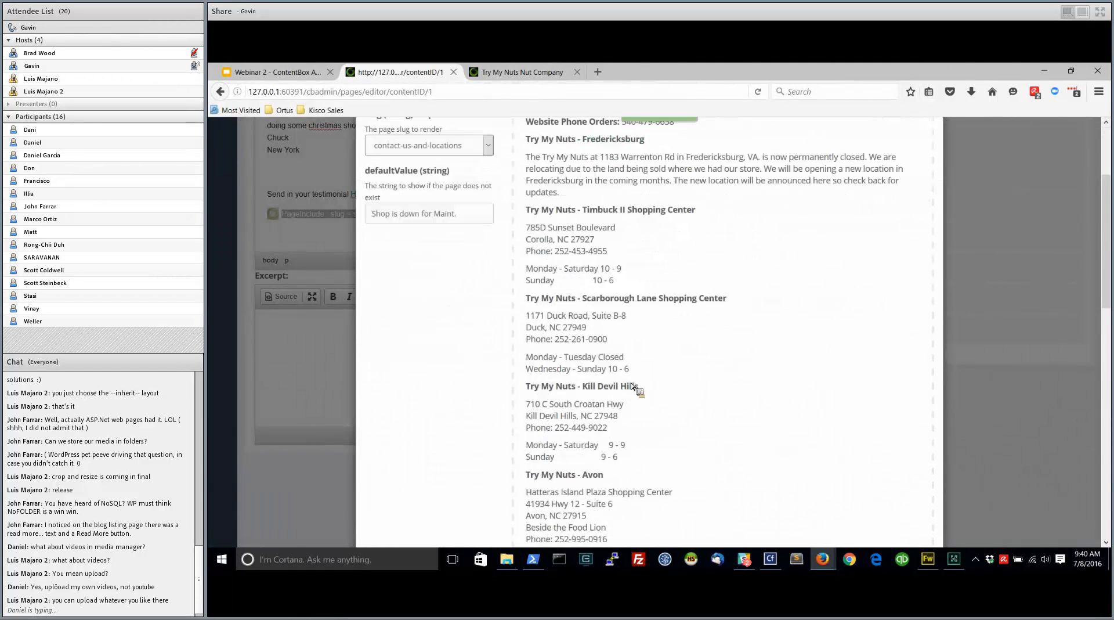
scroll(633, 386, up, 5)
click(488, 286)
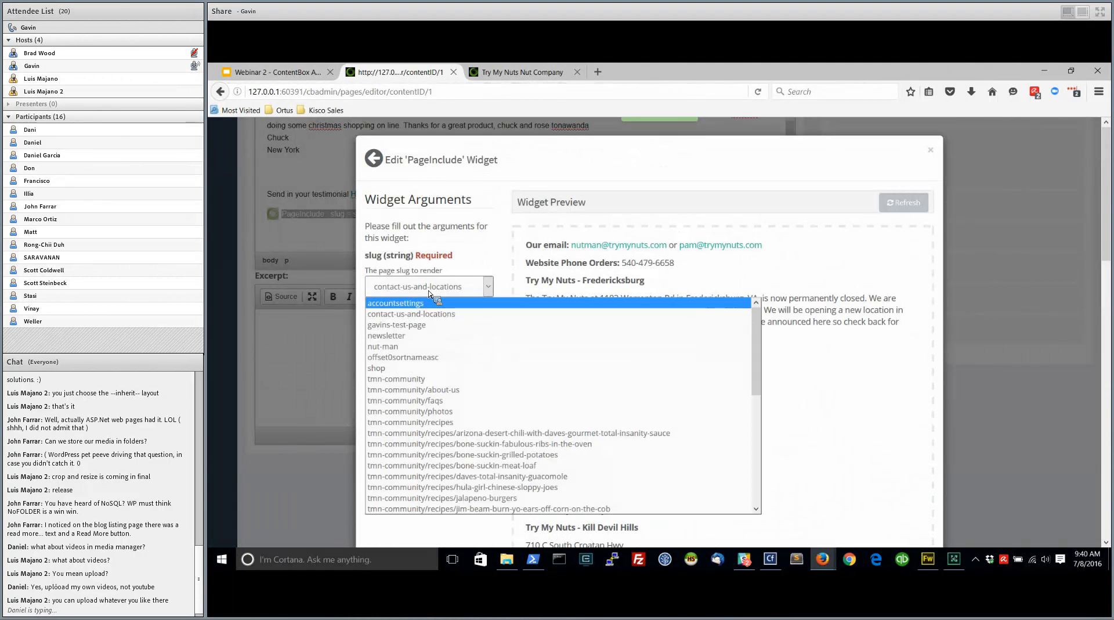
click(410, 368)
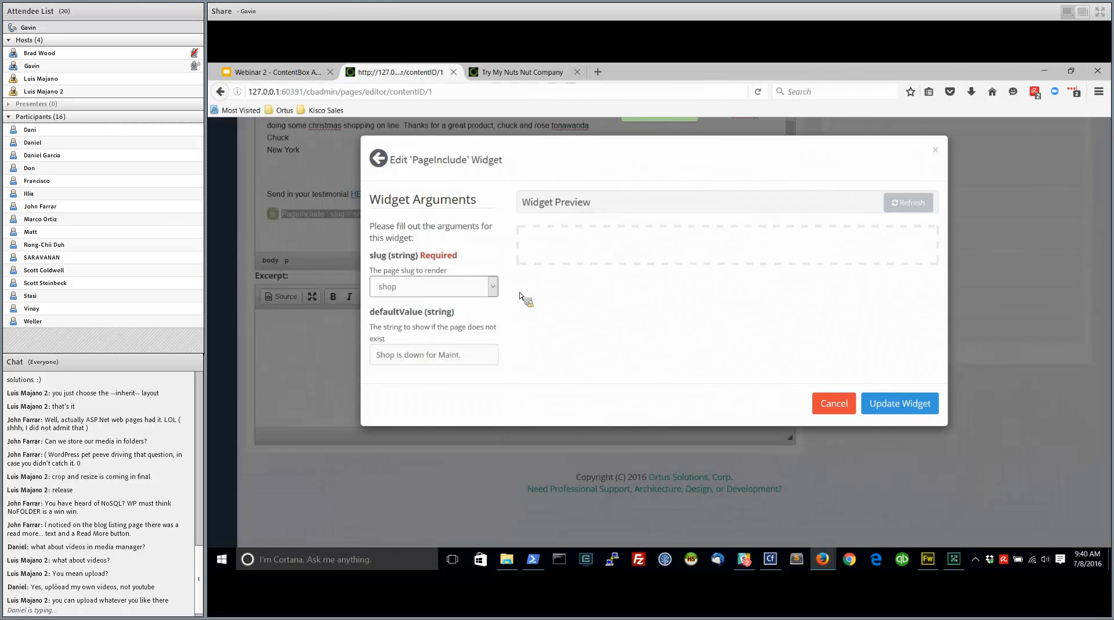
Update the PageInclude widget with slug contact-us-and-locations and publish the page
click(492, 287)
click(446, 320)
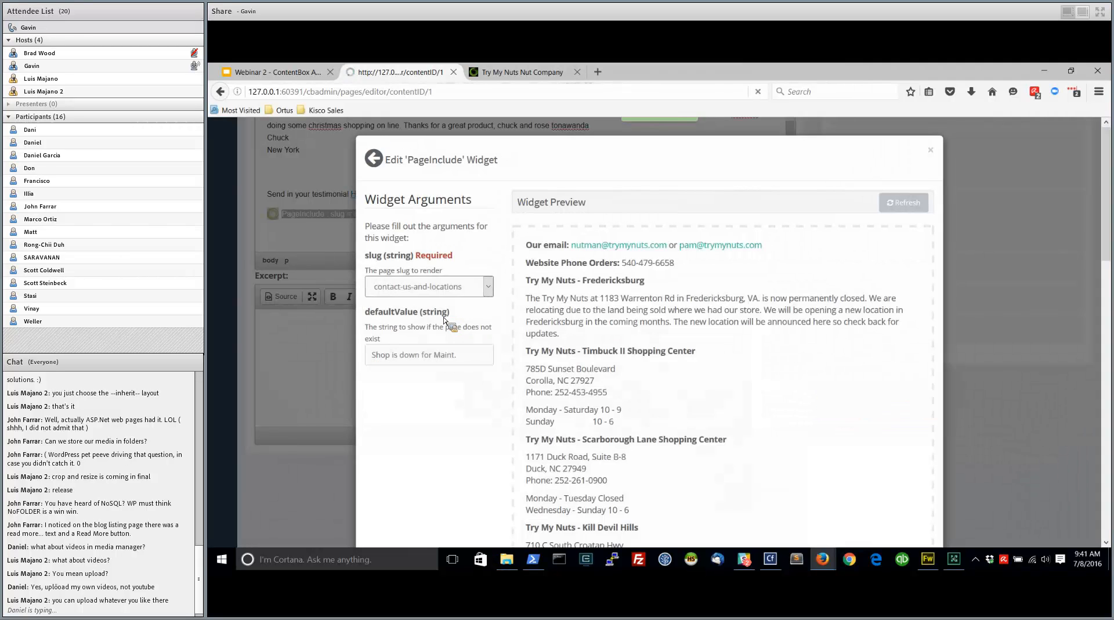
scroll(755, 365, down, 10)
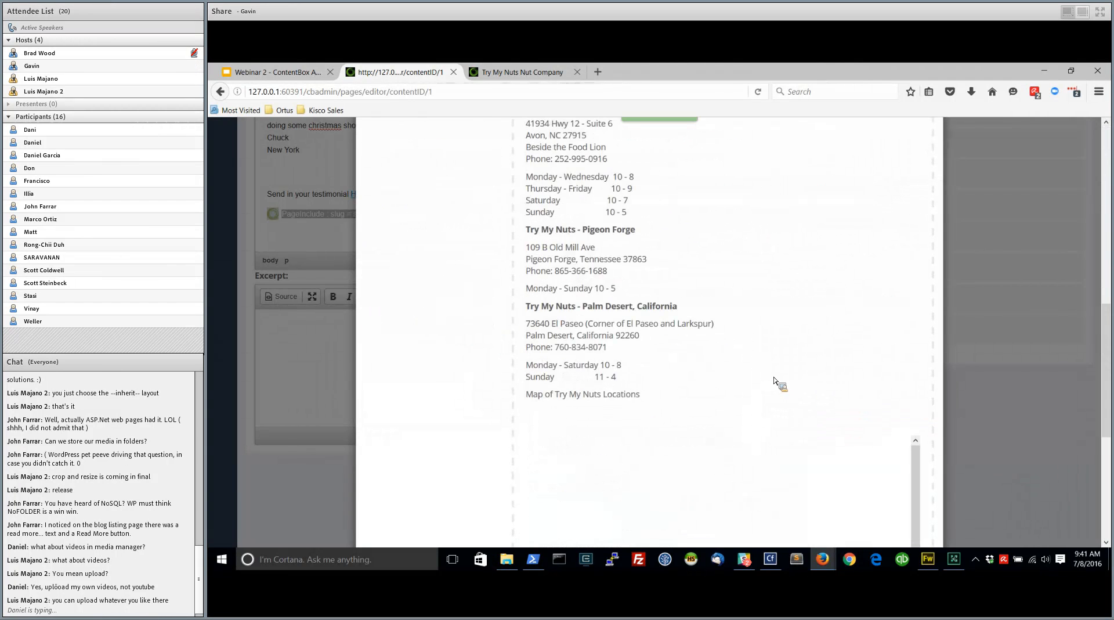
scroll(775, 382, up, 10)
scroll(928, 317, down, 5)
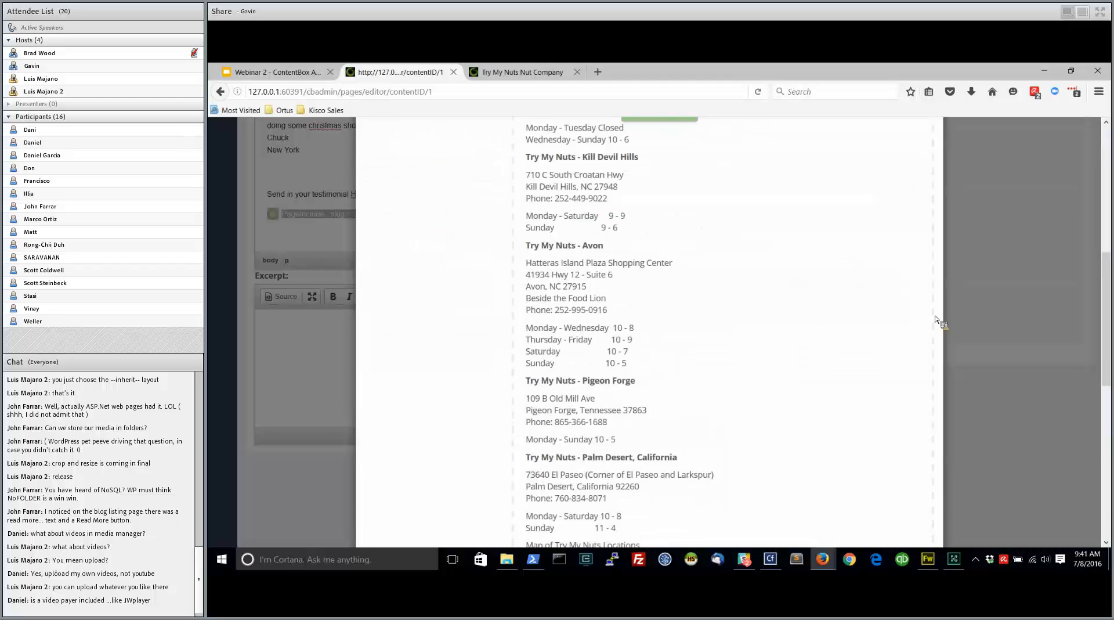
scroll(935, 319, down, 10)
click(891, 527)
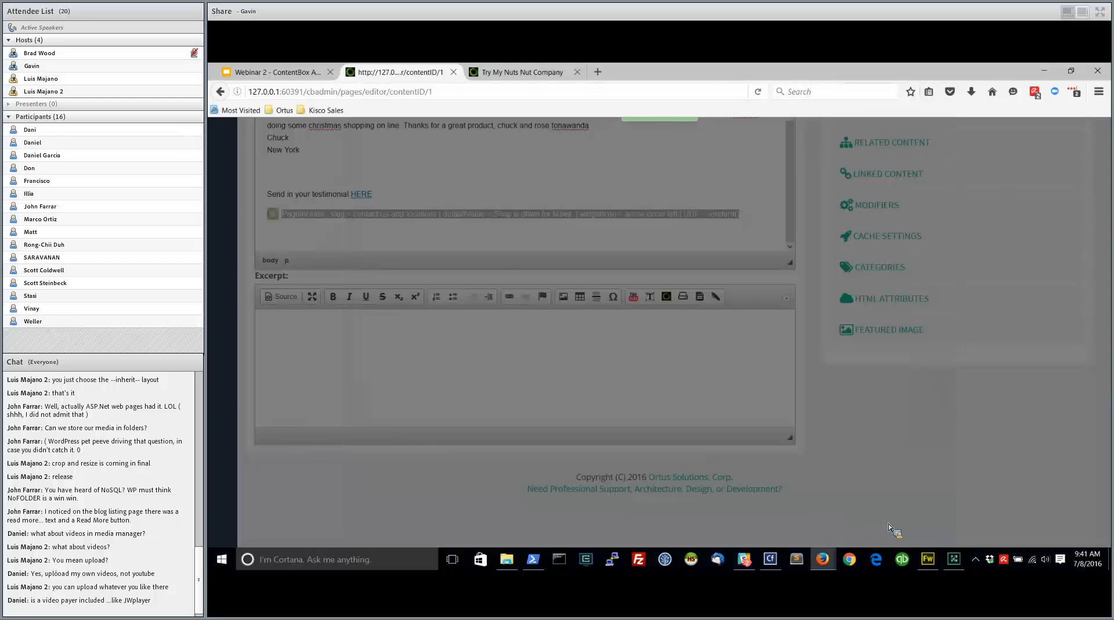
scroll(650, 333, up, 7)
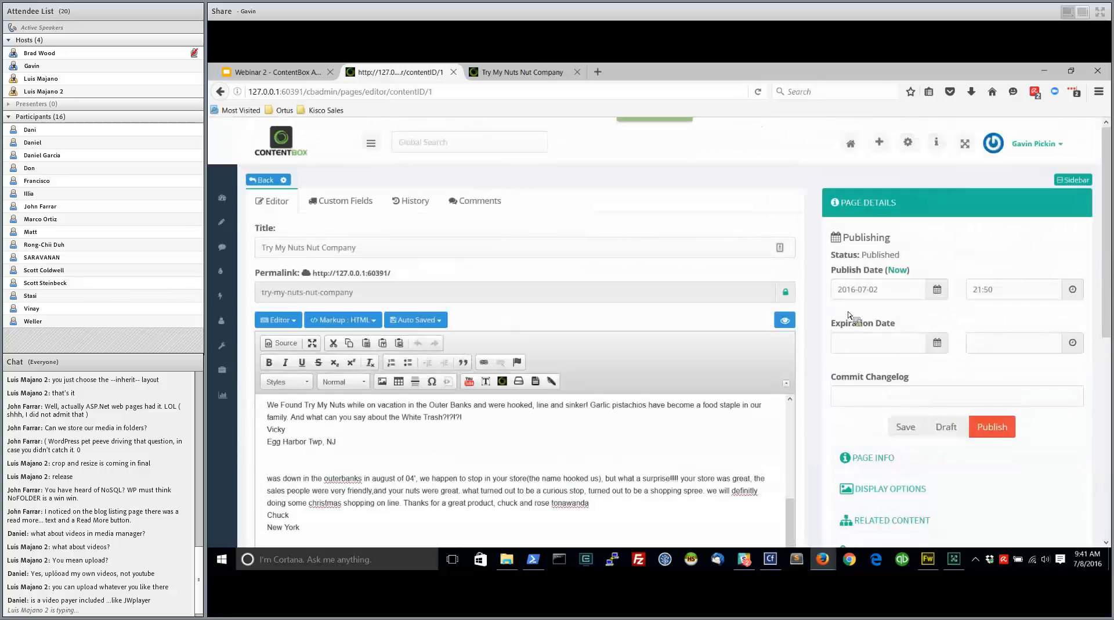
click(985, 434)
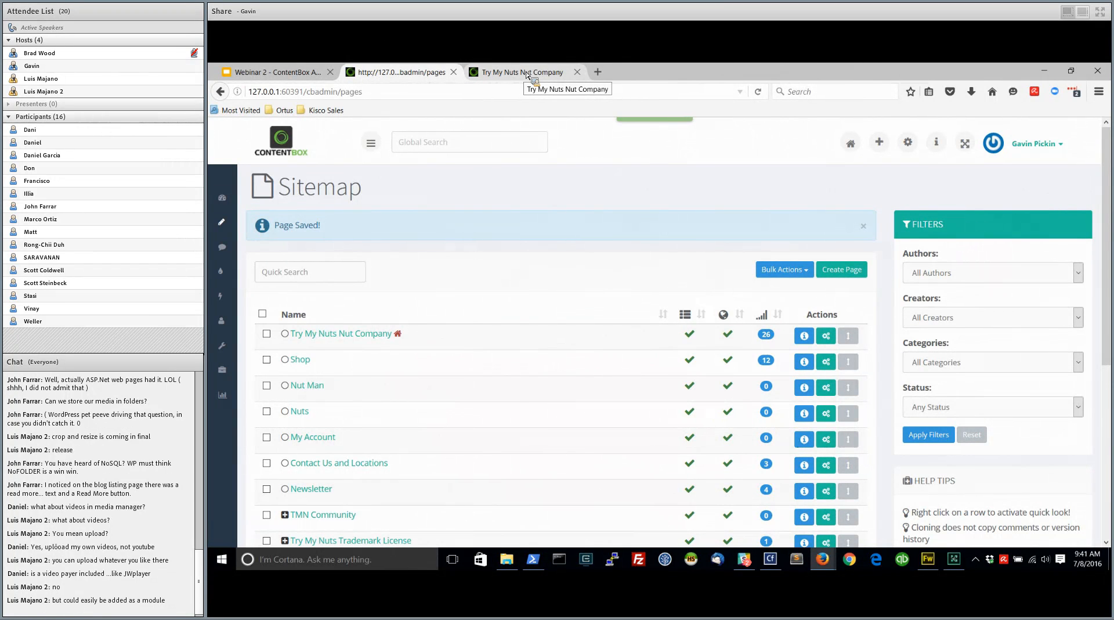
Reload the public home page and examine the contact and location details included below the testimonials
click(528, 74)
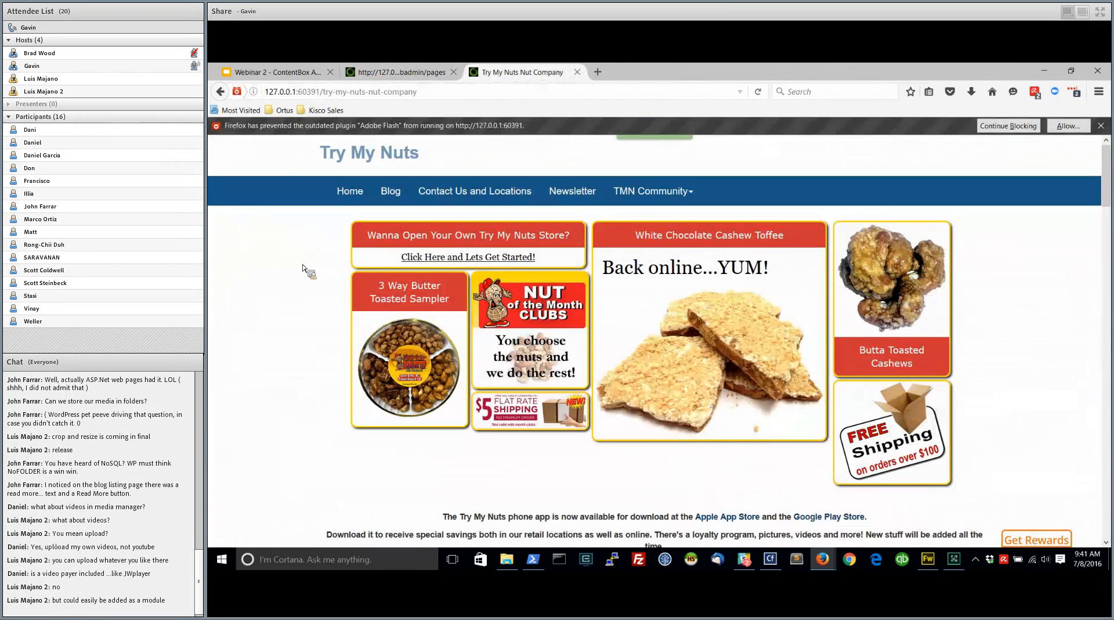
right_click(289, 317)
click(356, 326)
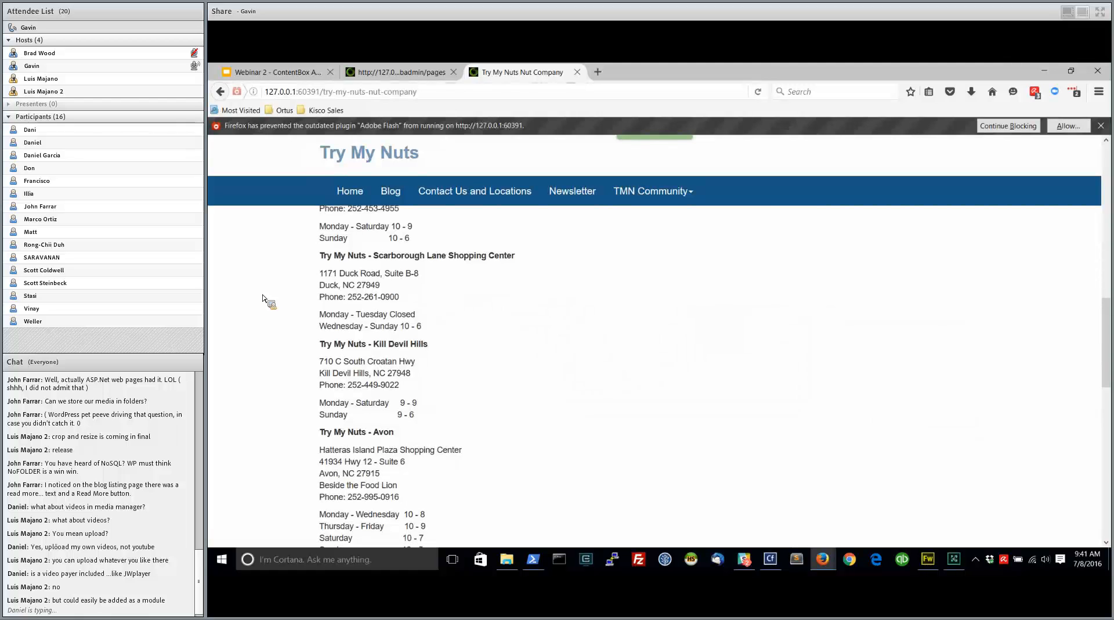
scroll(264, 298, up, 5)
scroll(264, 299, up, 1)
scroll(264, 299, down, 7)
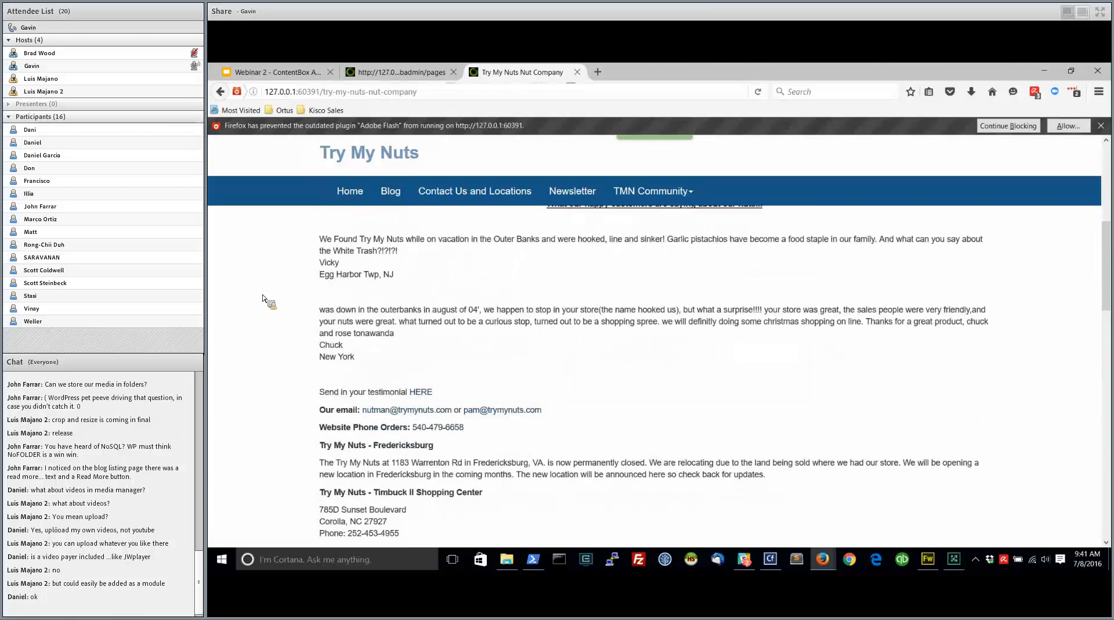
scroll(264, 299, down, 5)
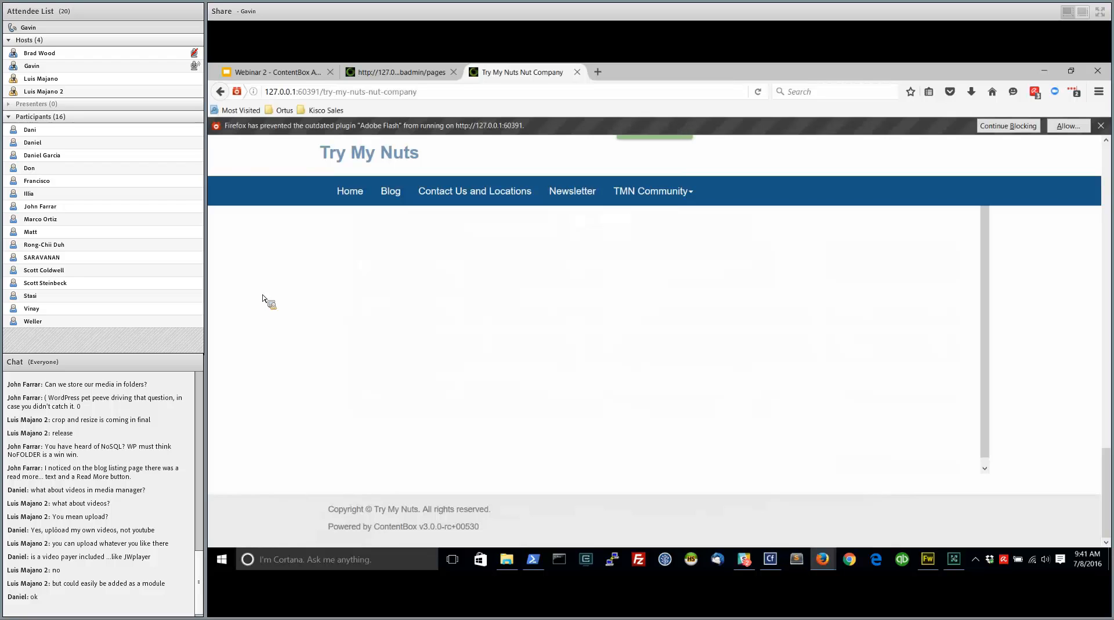
scroll(264, 299, up, 12)
Return to the admin's Sitemap and look over its list of pages
click(414, 73)
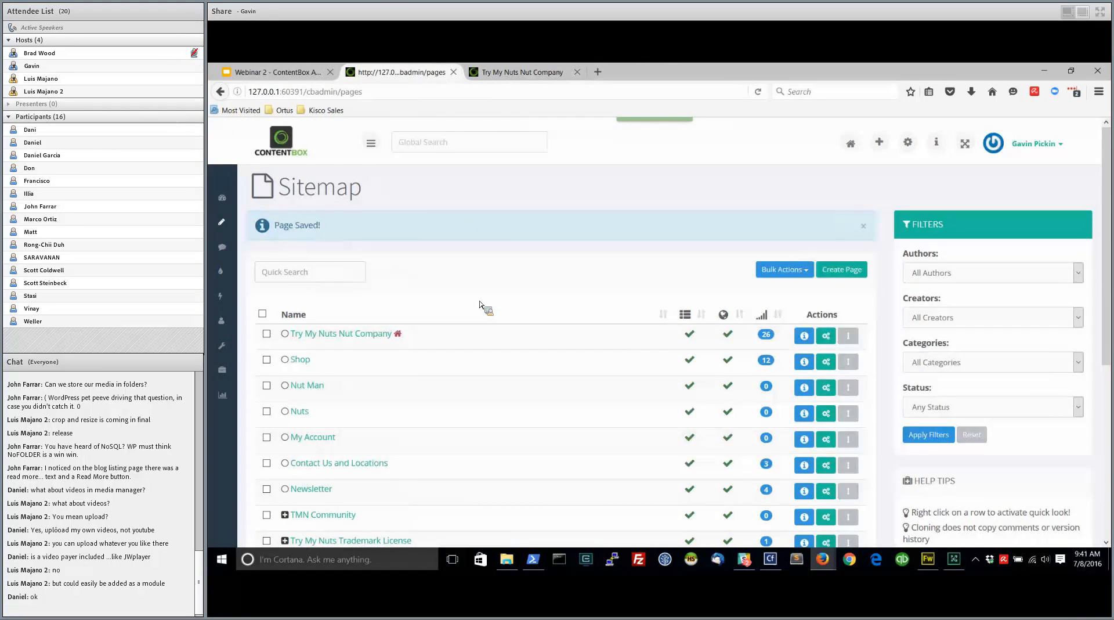
scroll(507, 391, down, 3)
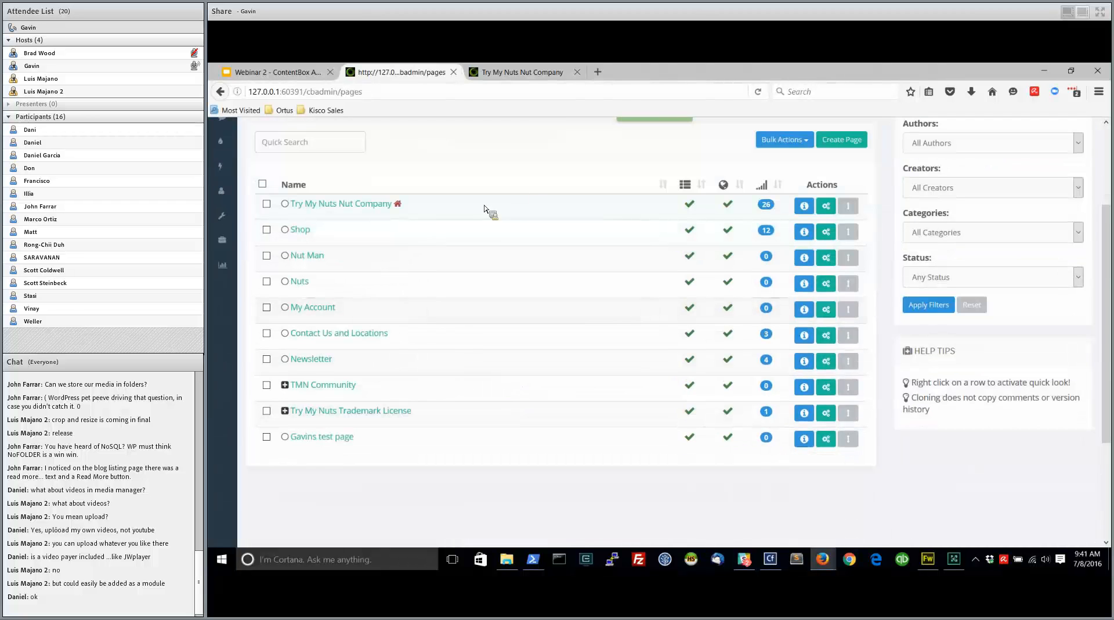
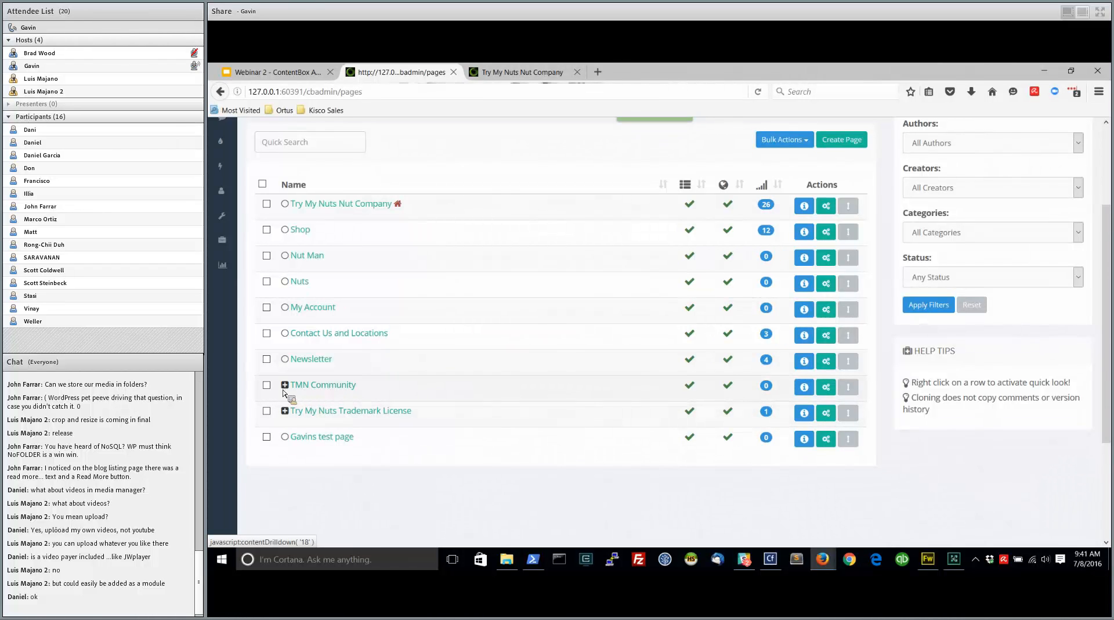
Open the TMN Community page in the editor, look over its content and return to the page list
click(341, 387)
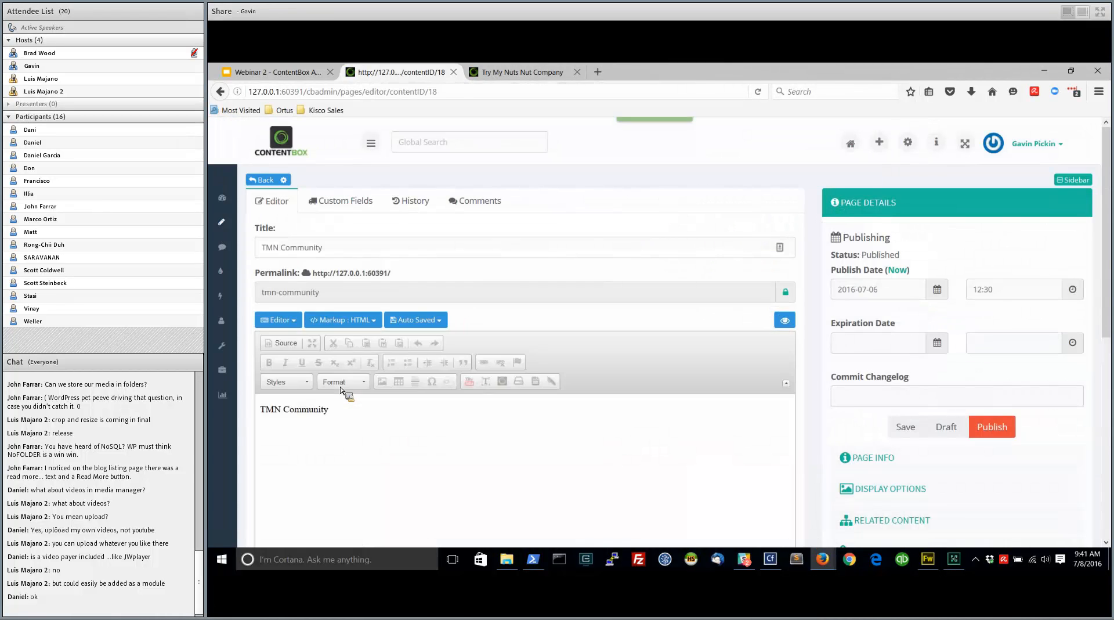
scroll(459, 418, down, 2)
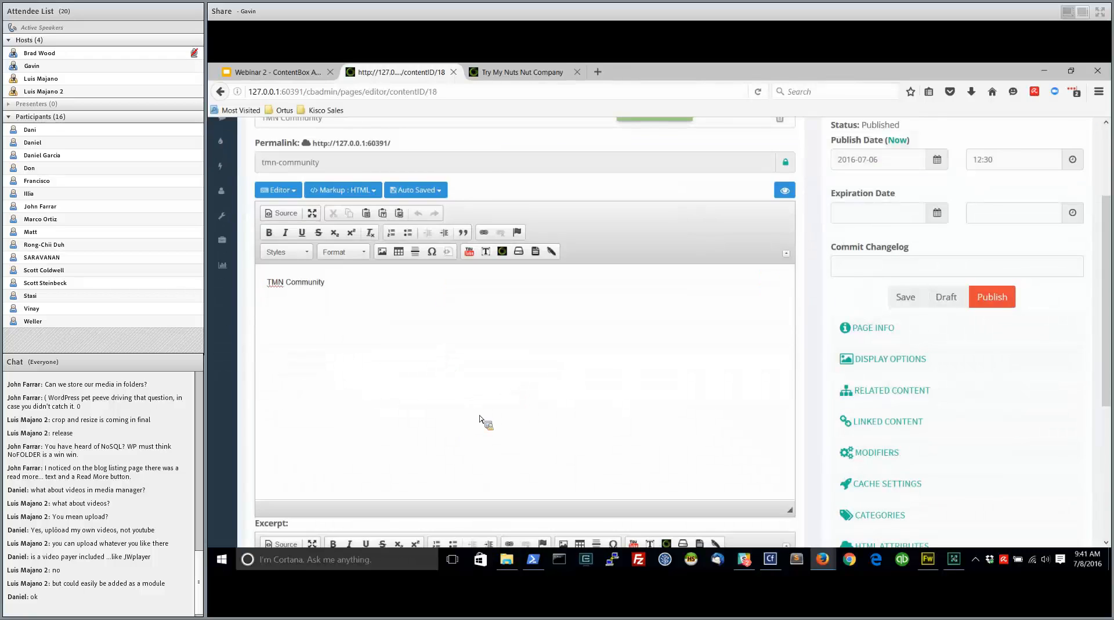
scroll(487, 422, up, 2)
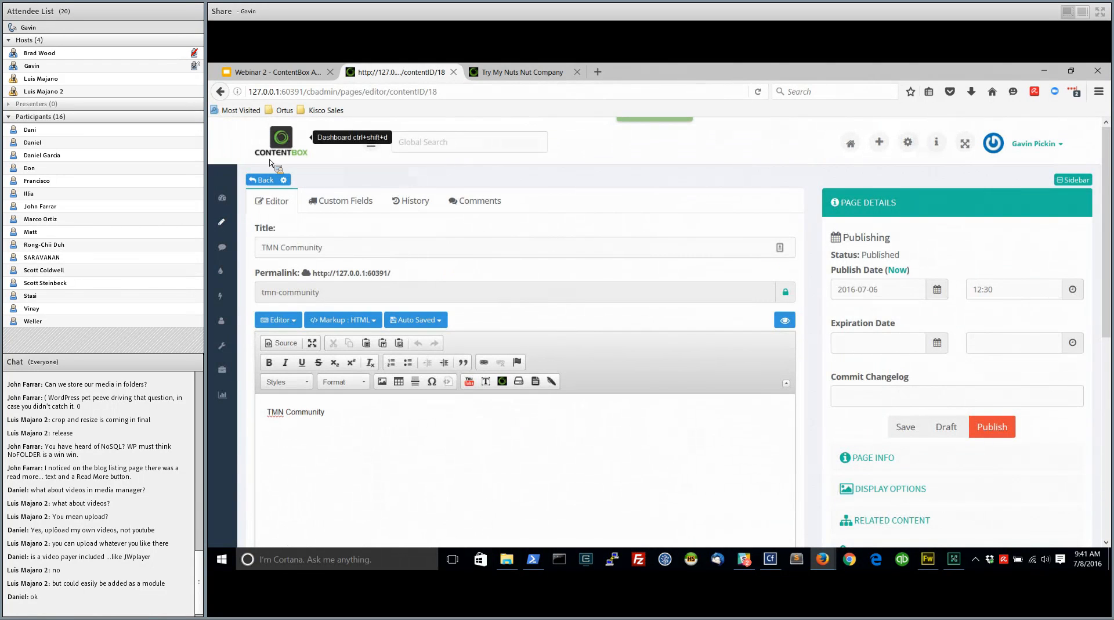
click(220, 91)
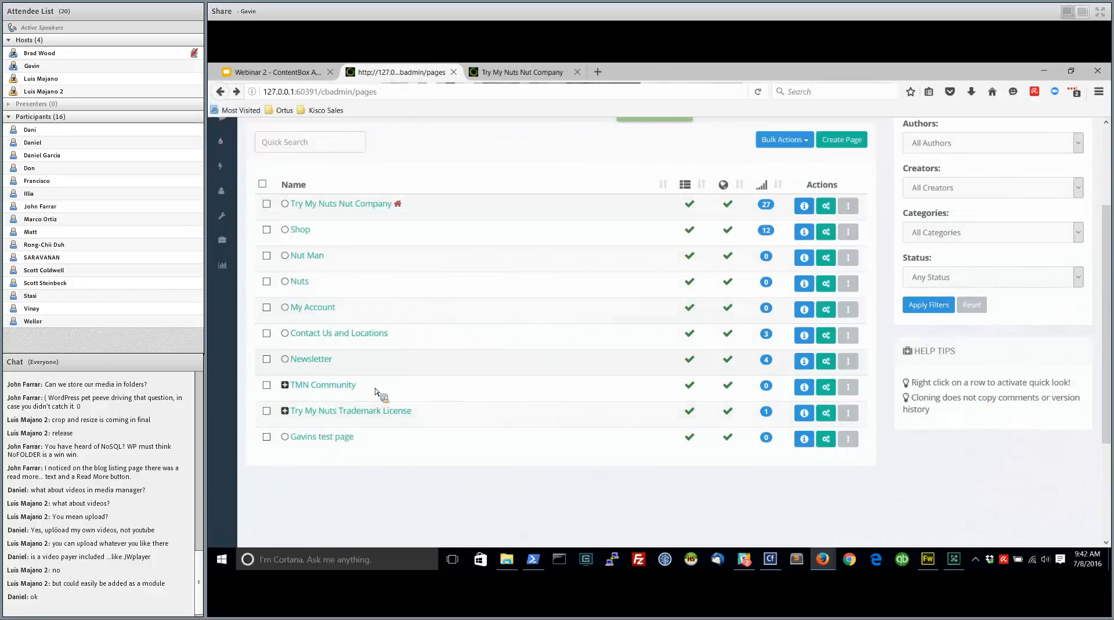
Drill down to TMN Community's child pages and open About Us to examine its page info and display options, including its parent
click(285, 385)
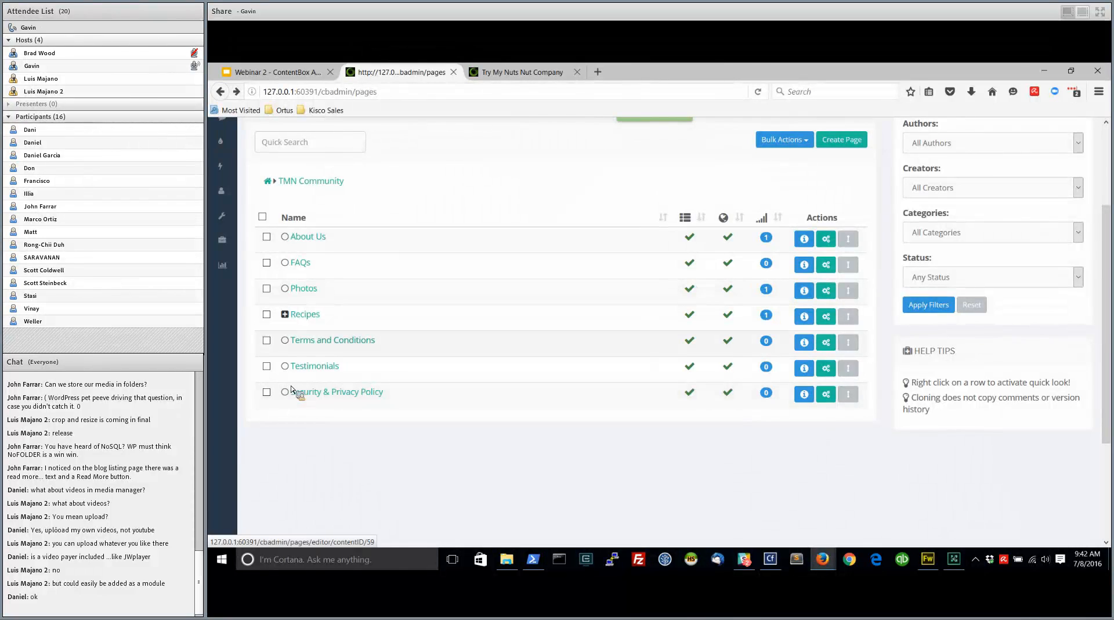
click(320, 238)
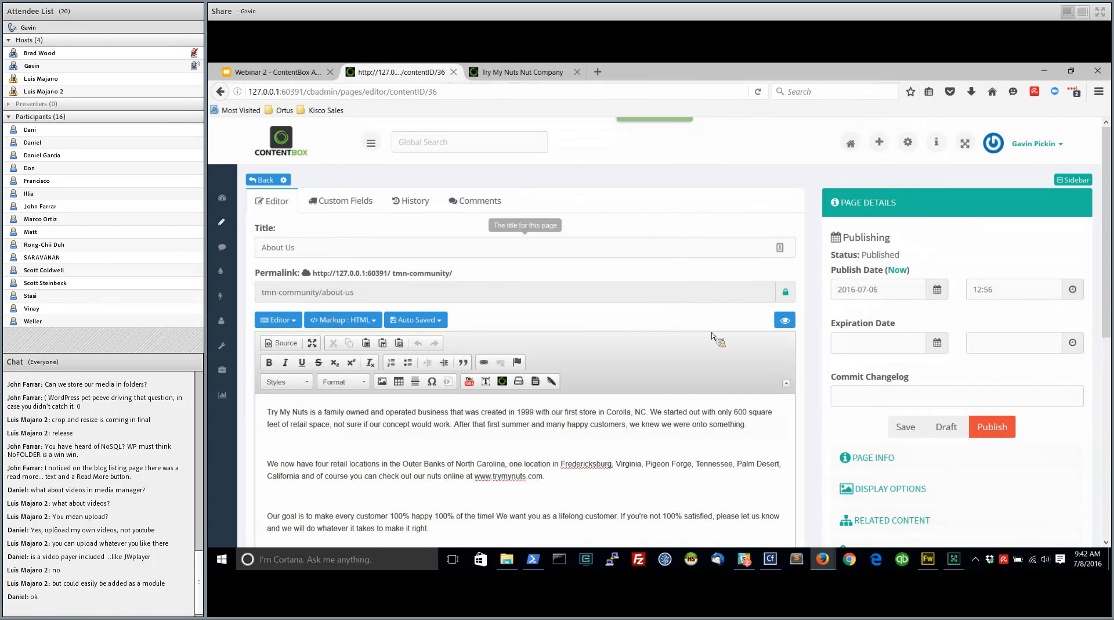
click(870, 458)
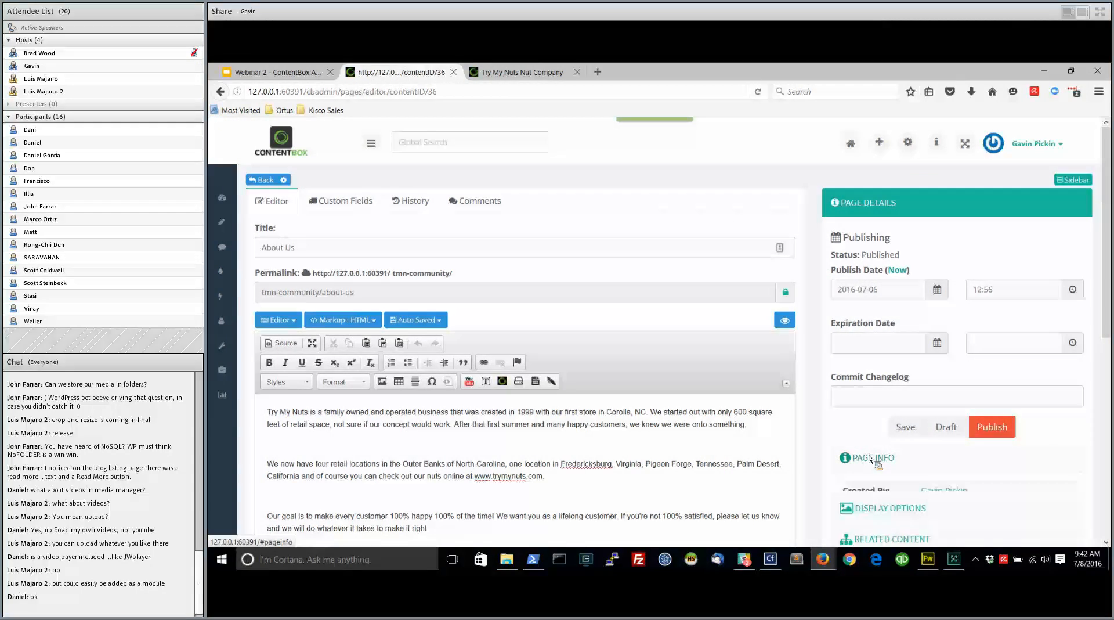
scroll(836, 476, down, 3)
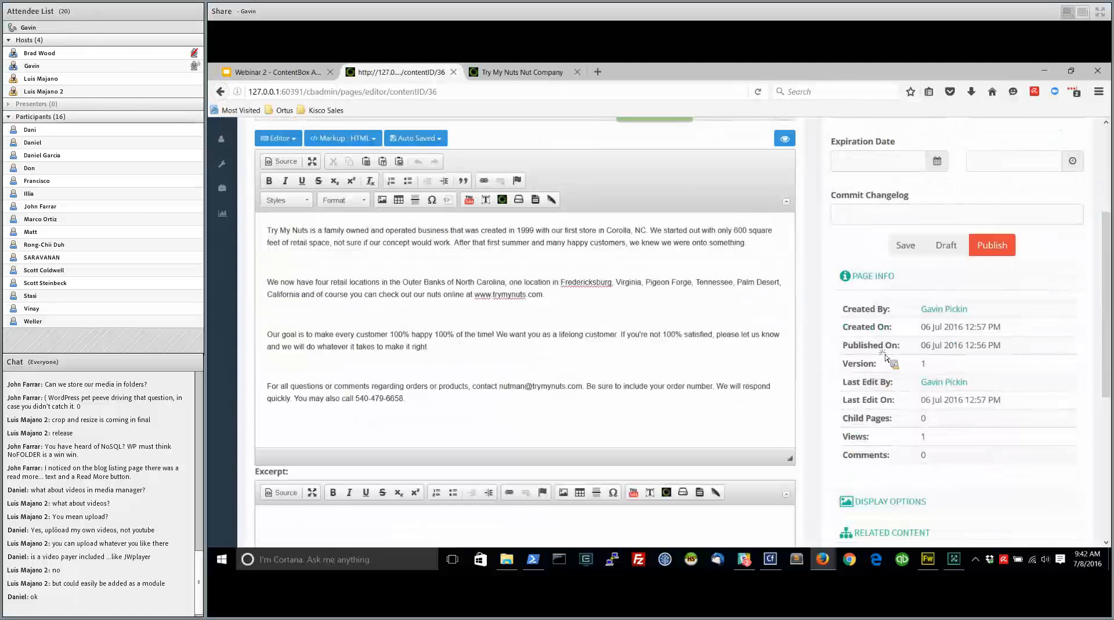
scroll(879, 349, down, 3)
click(866, 364)
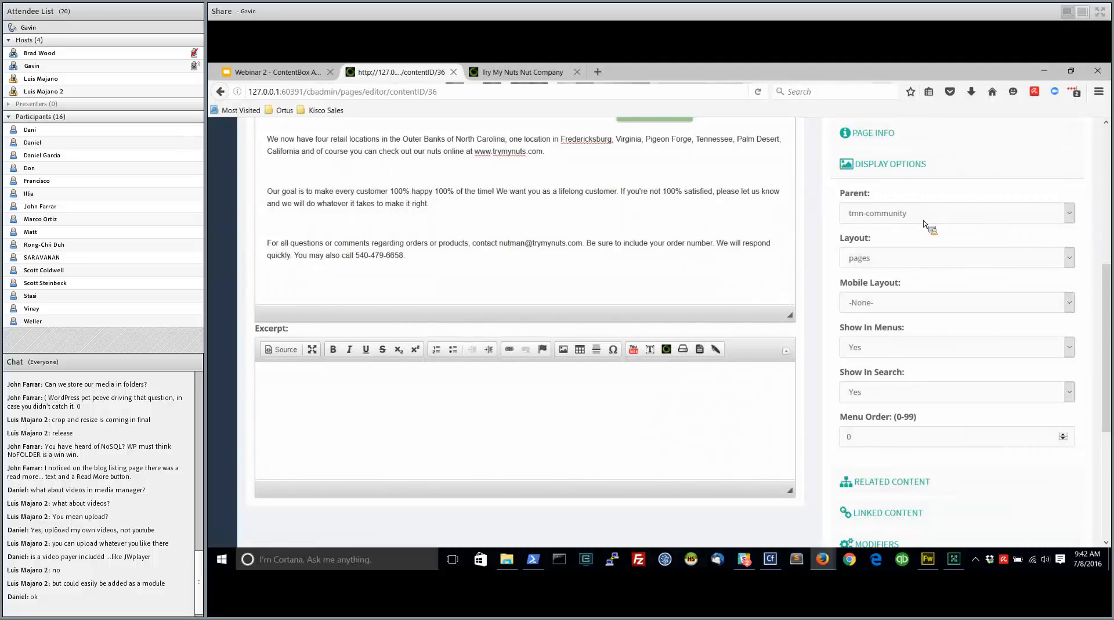
scroll(818, 296, up, 5)
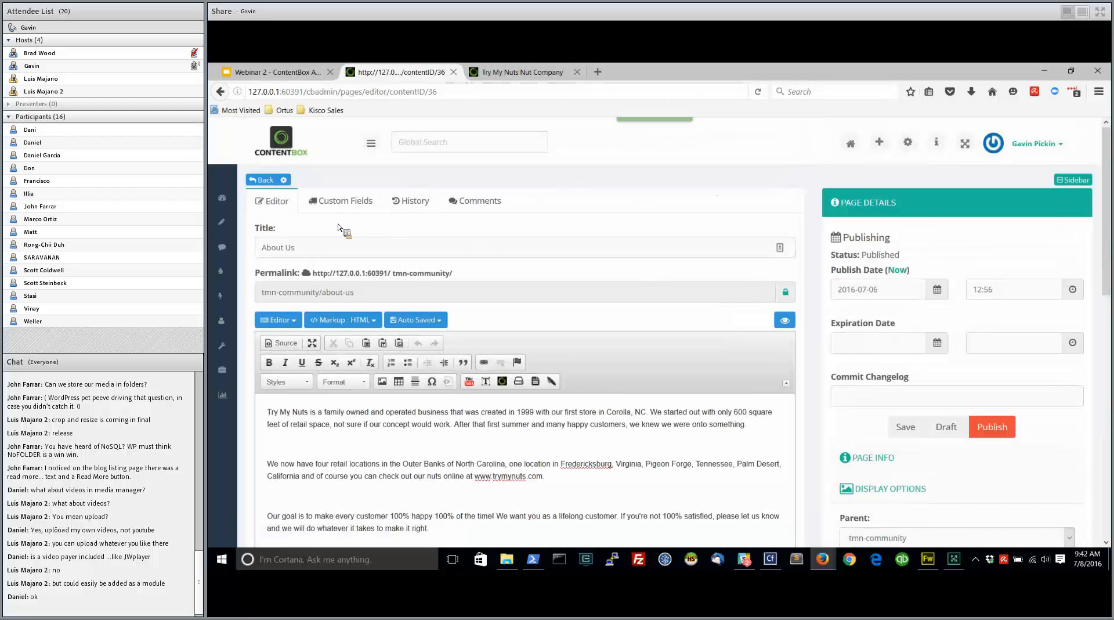
Go back to the Sitemap and open the Try My Nuts Nut Company page for editing at the empty line above the testimonial link
mouse_move(222, 221)
click(262, 241)
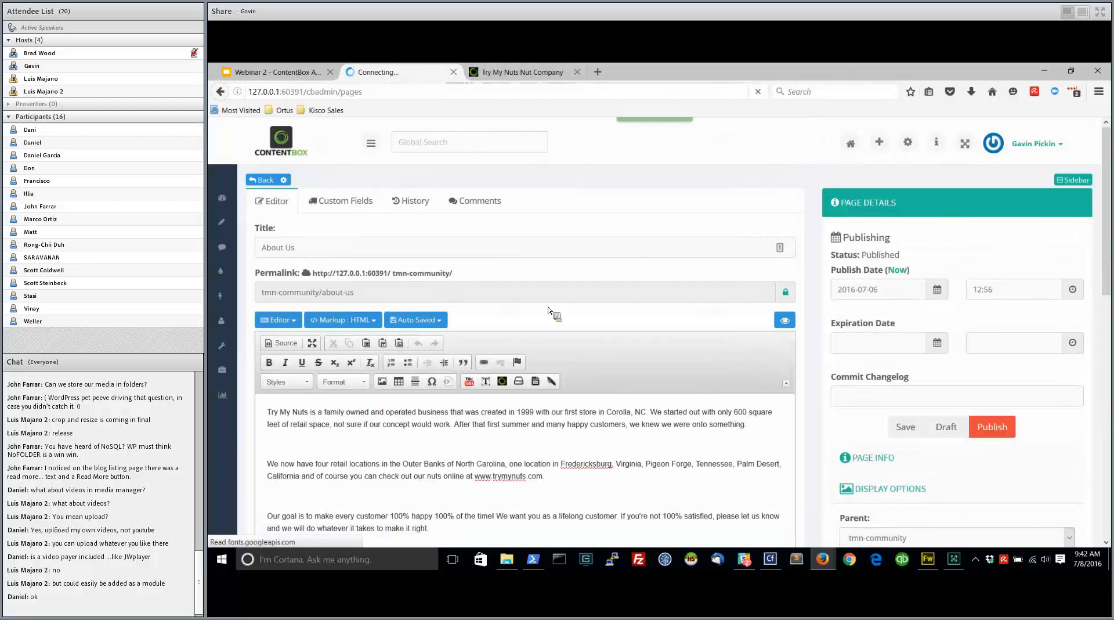
scroll(480, 385, down, 5)
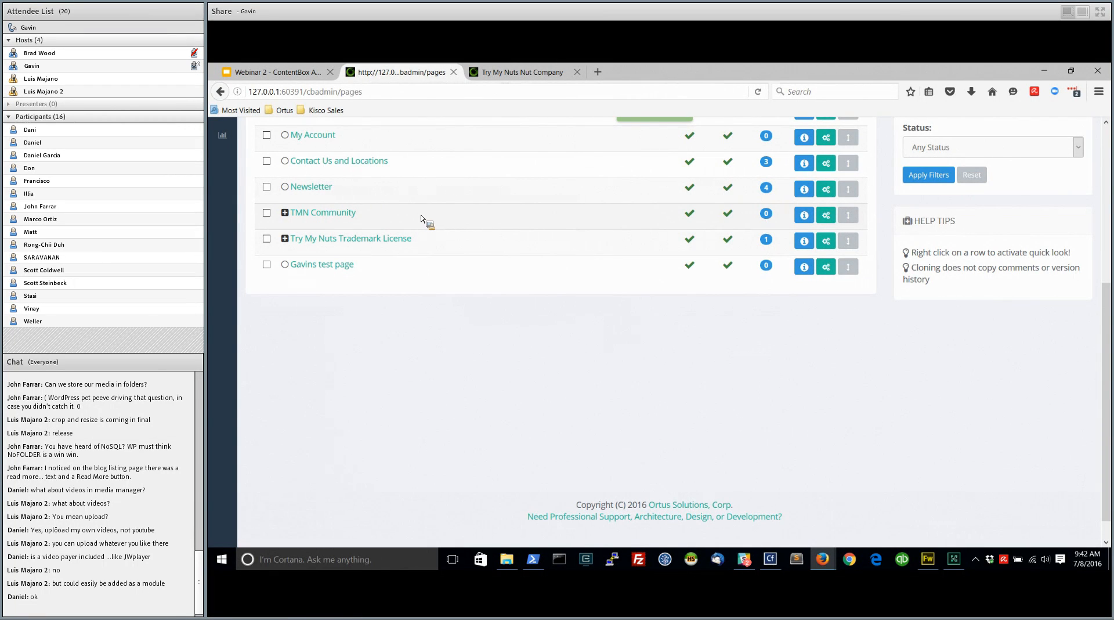
scroll(433, 219, up, 10)
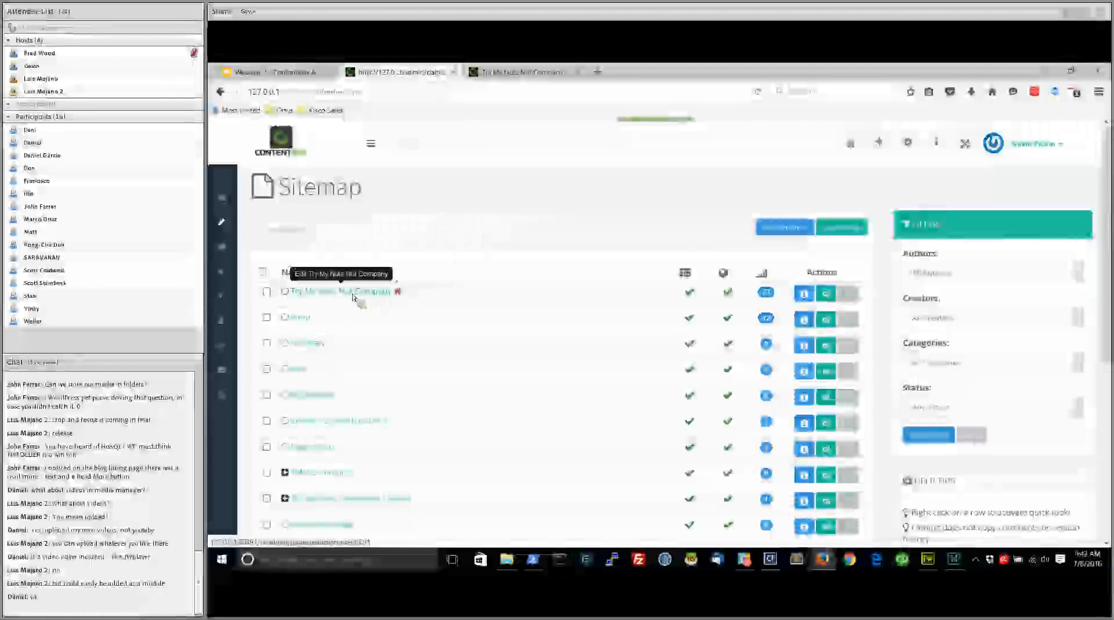
click(355, 293)
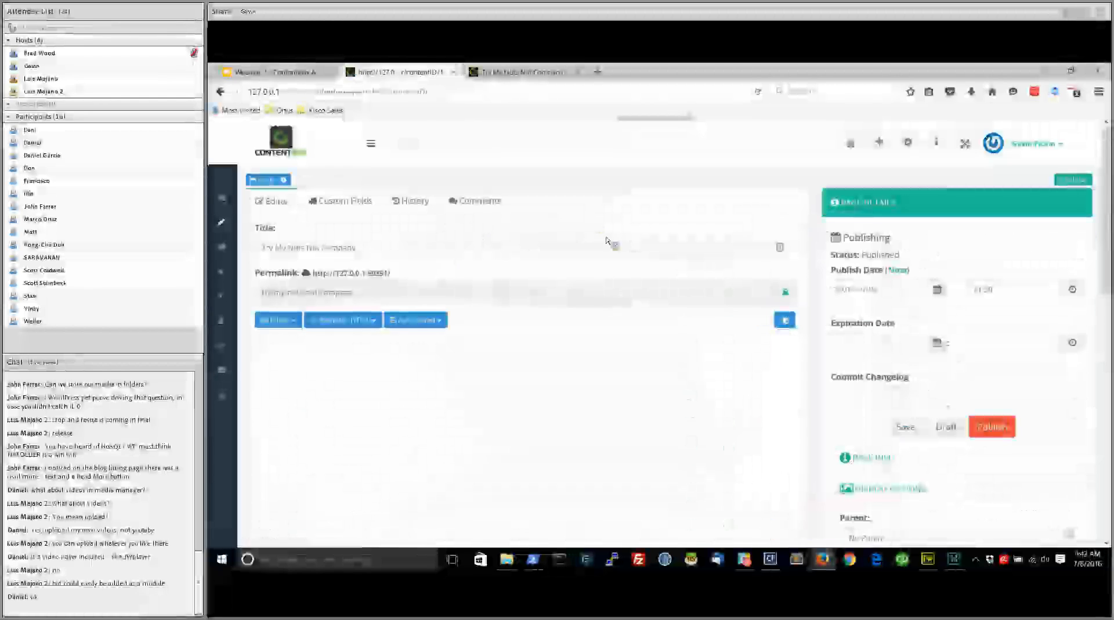
scroll(816, 369, down, 3)
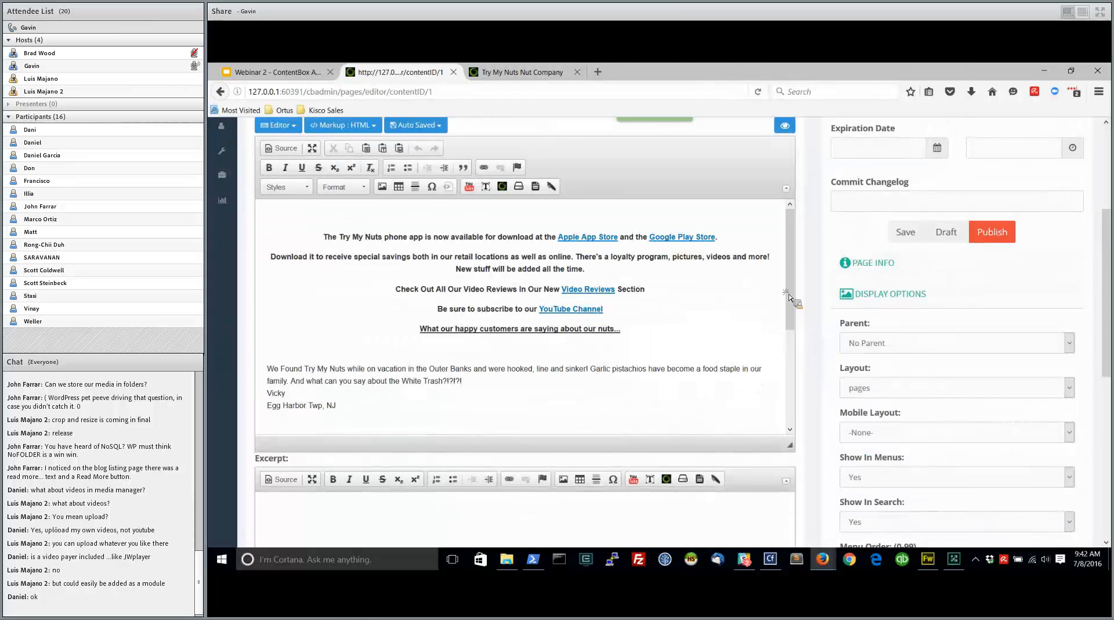
scroll(791, 290, down, 3)
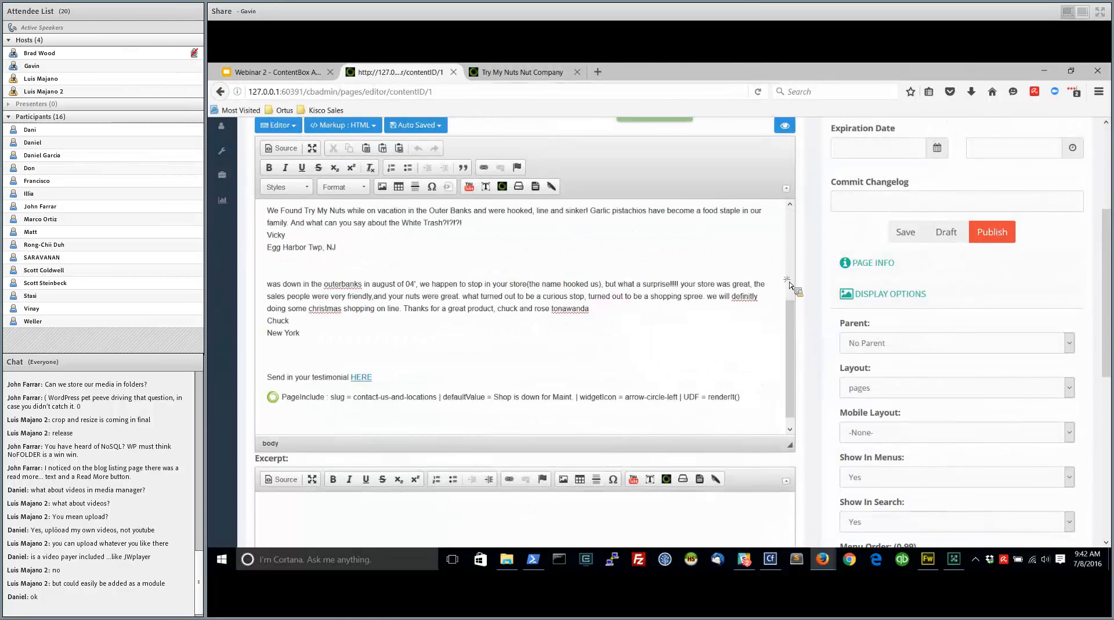
click(300, 353)
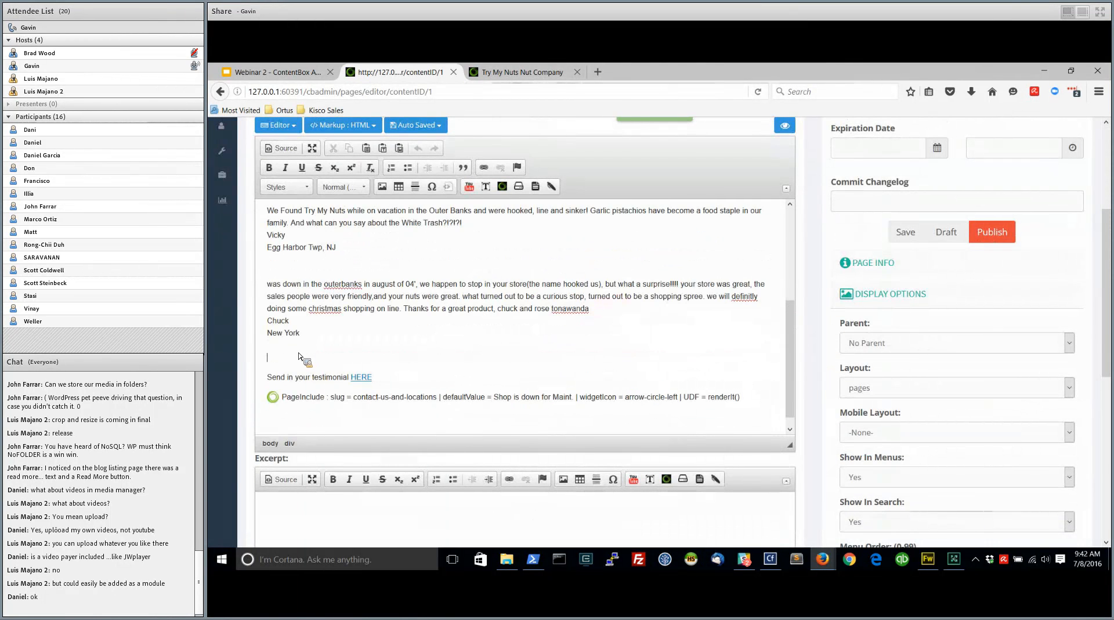
Try to insert a ContentStore widget from the Content category, check its slug choices and abandon the insertion
click(514, 186)
scroll(554, 314, down, 1)
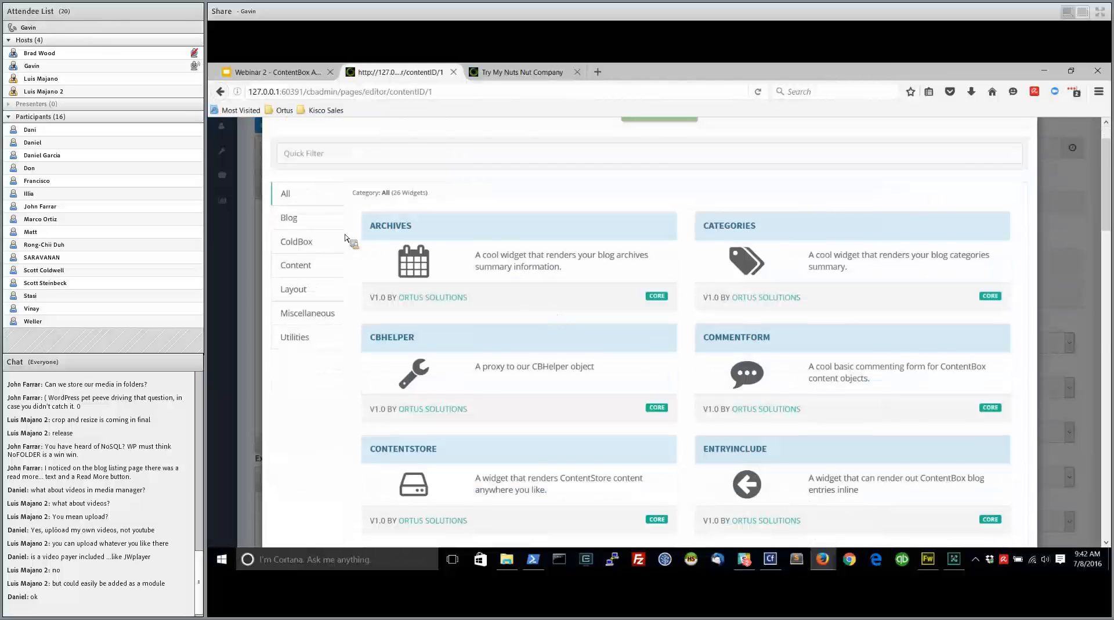
click(299, 245)
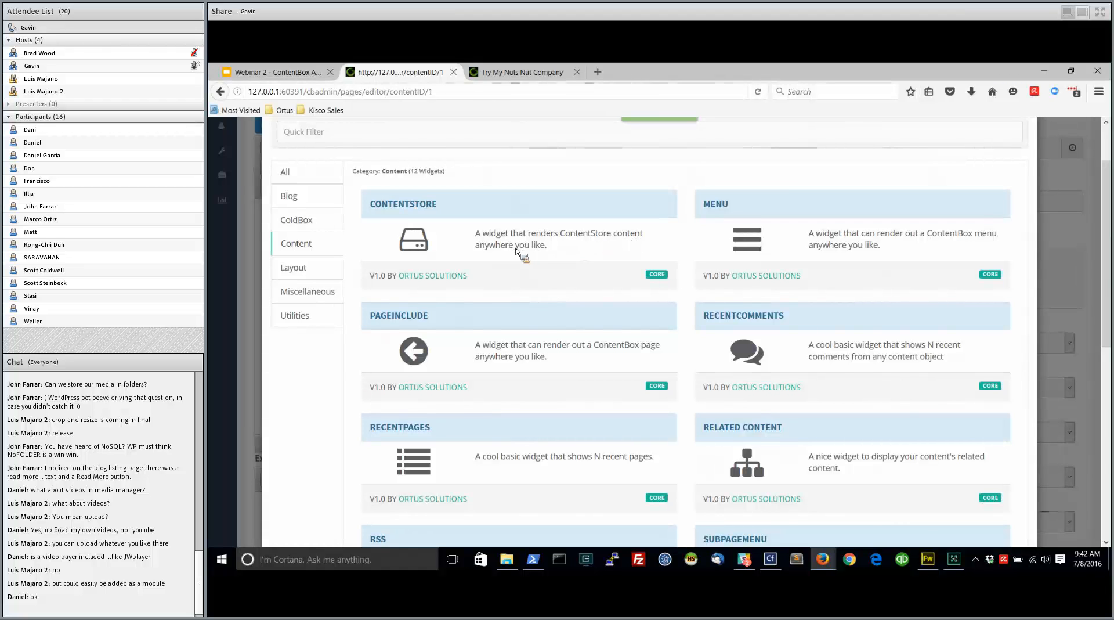
click(418, 245)
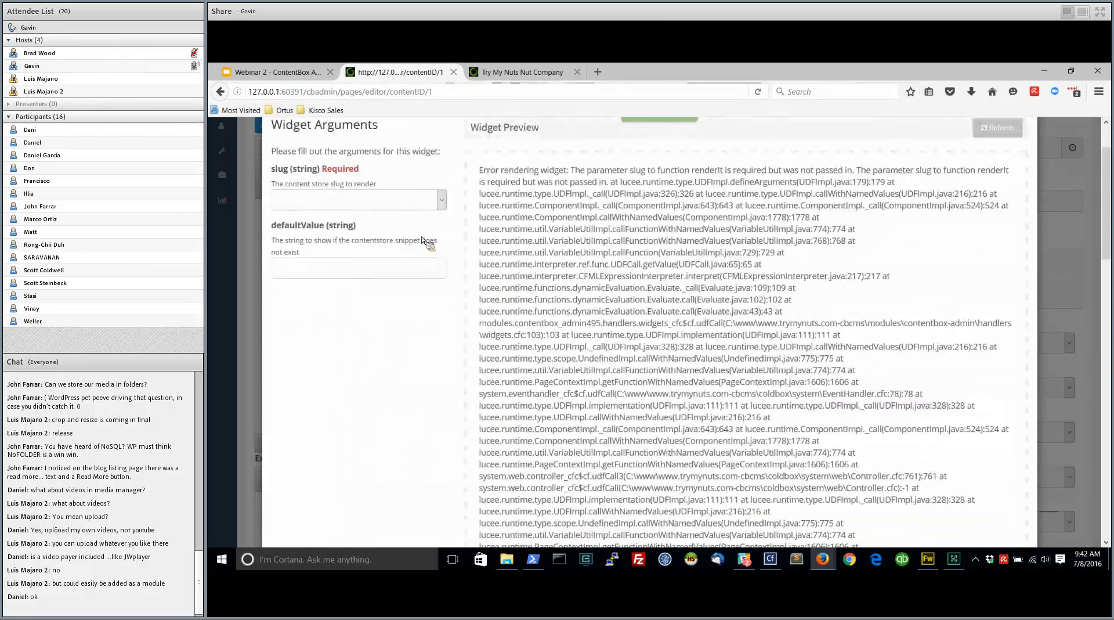
click(407, 208)
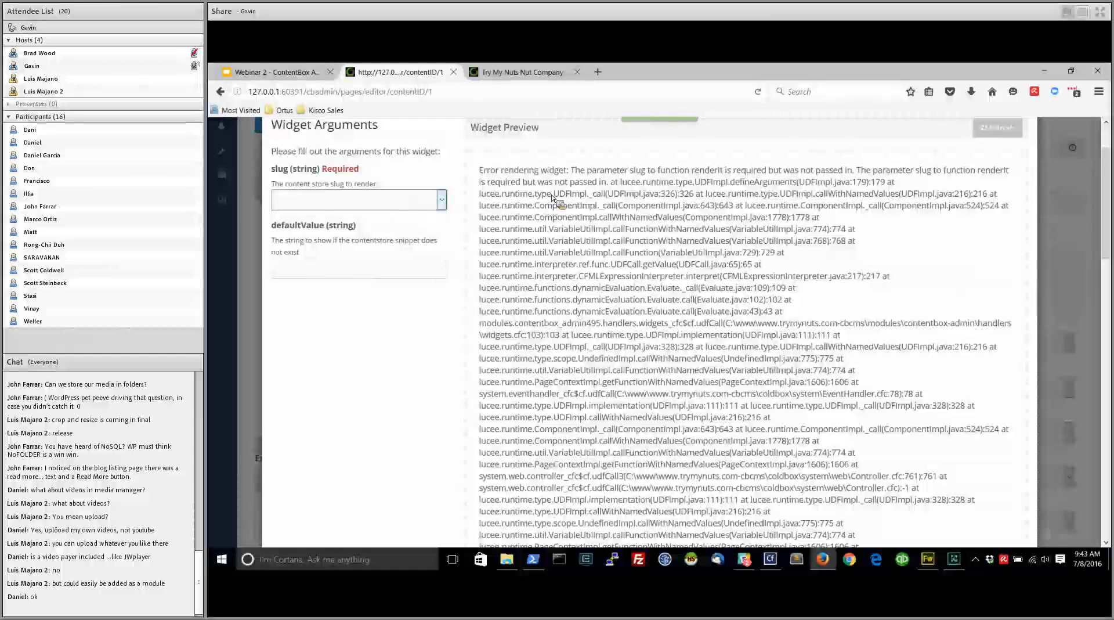
scroll(556, 288, up, 2)
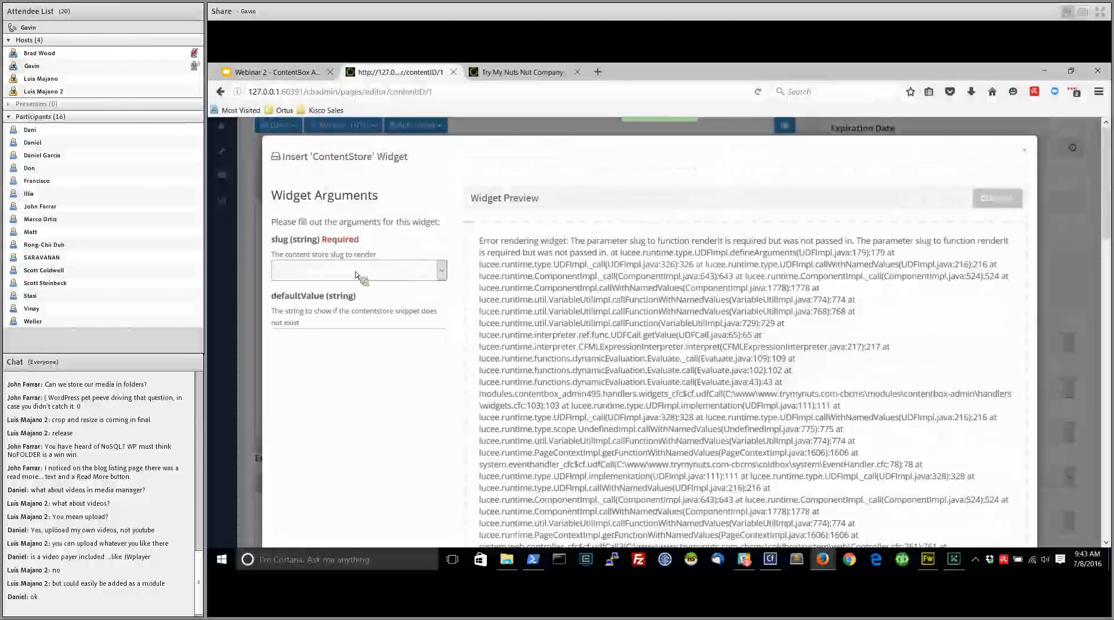
click(1025, 150)
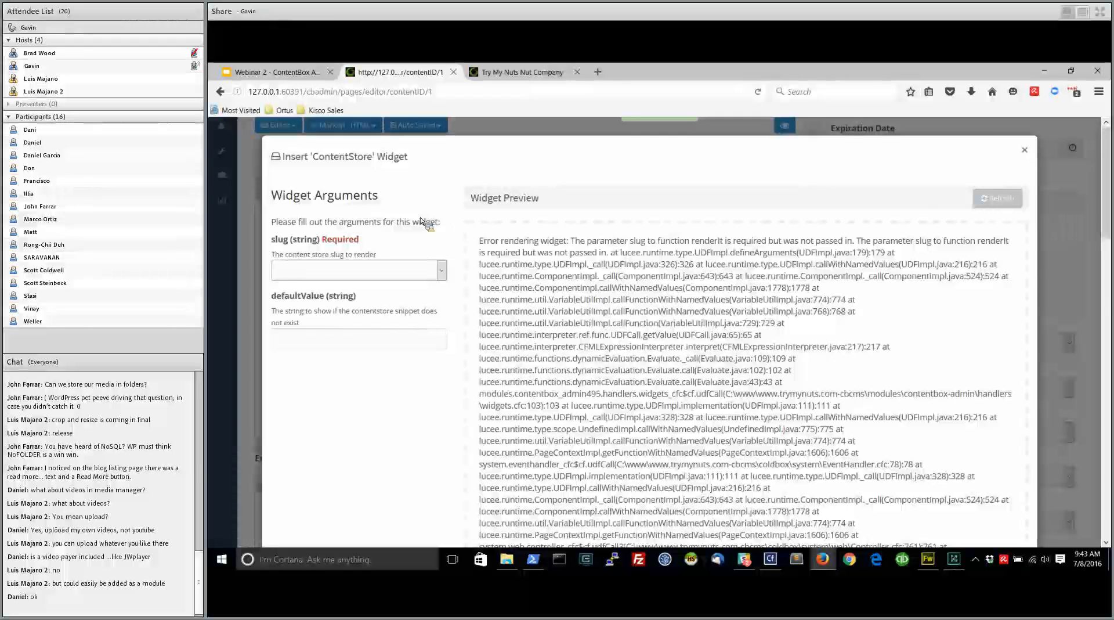
scroll(720, 284, up, 1)
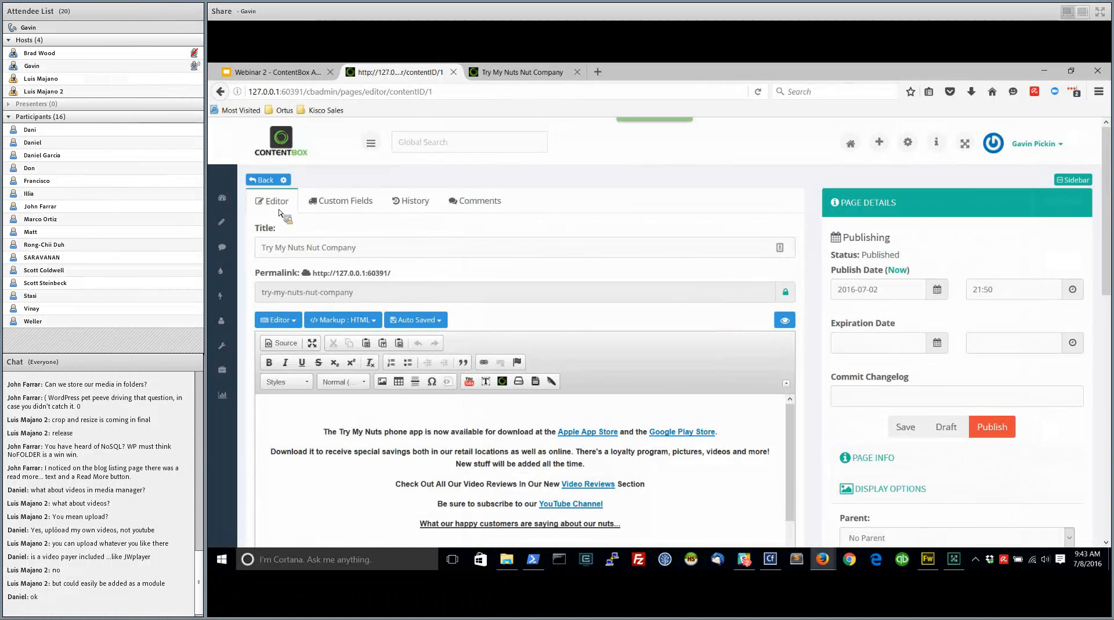
Create a new Content Store item titled "My special content" with the slug my-special-content
mouse_move(223, 223)
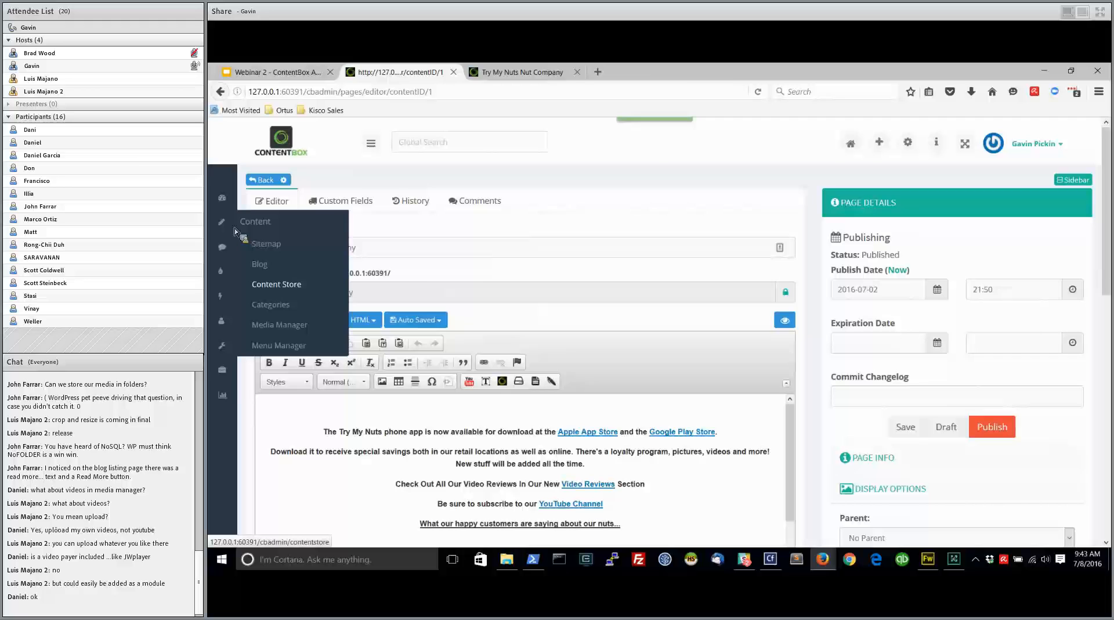
click(279, 287)
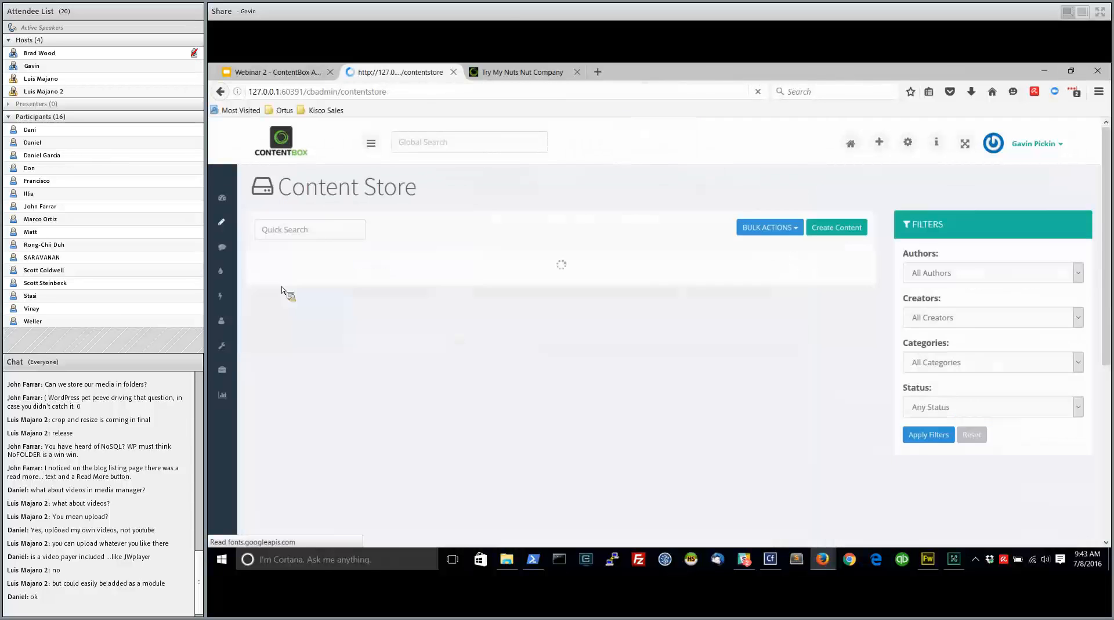
click(838, 228)
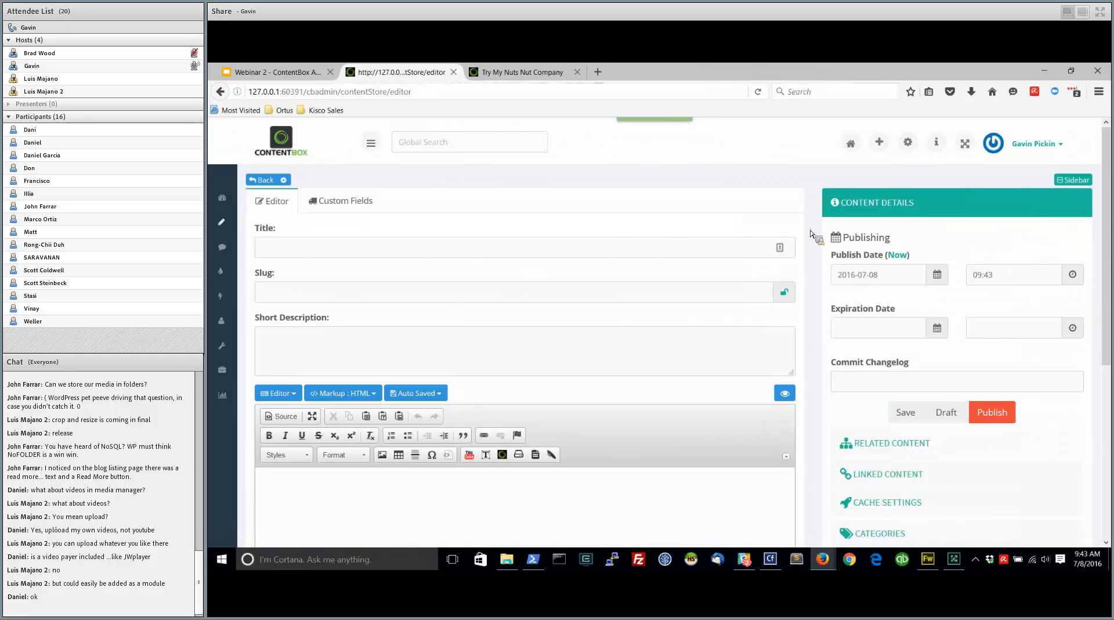
click(290, 249)
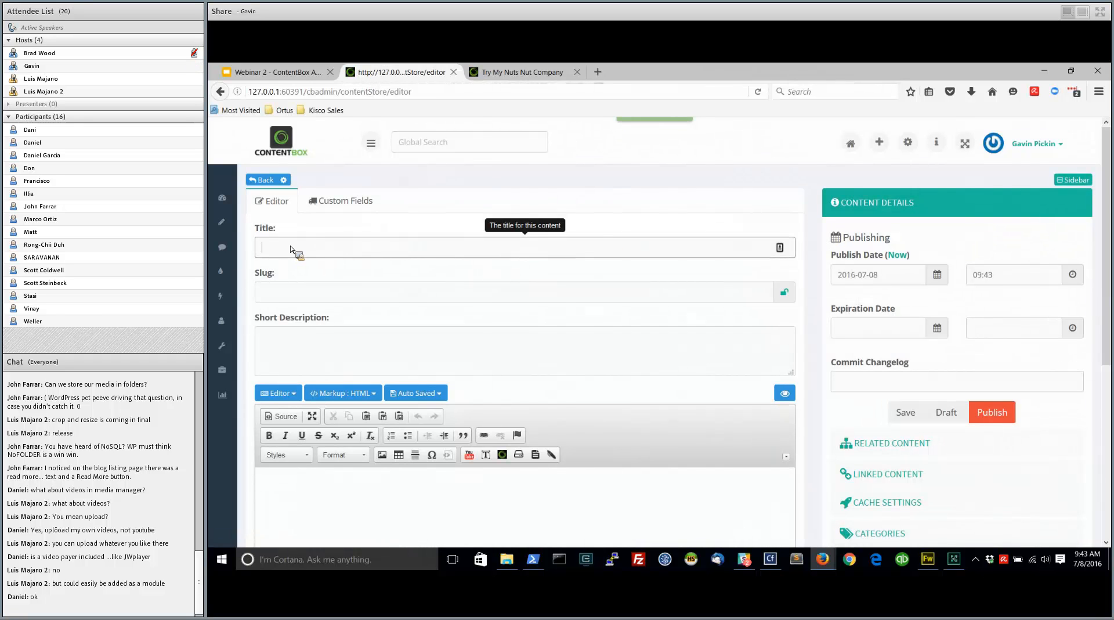
text(My special content)
key(Tab)
Set the item's short description to "This is my special content from the content store"
click(289, 348)
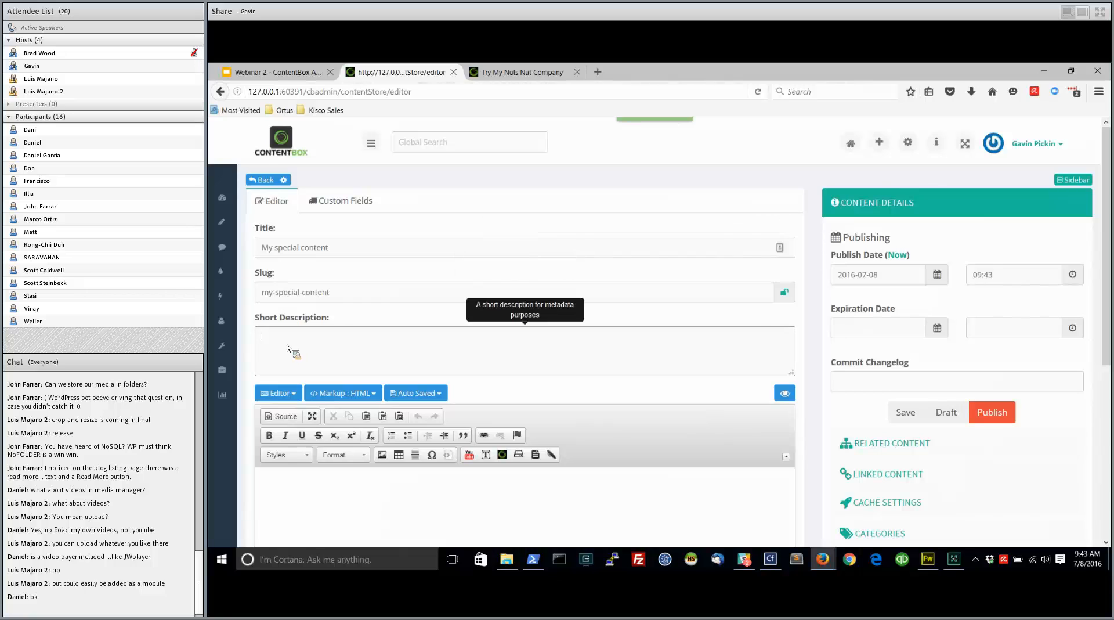
text(This is my special)
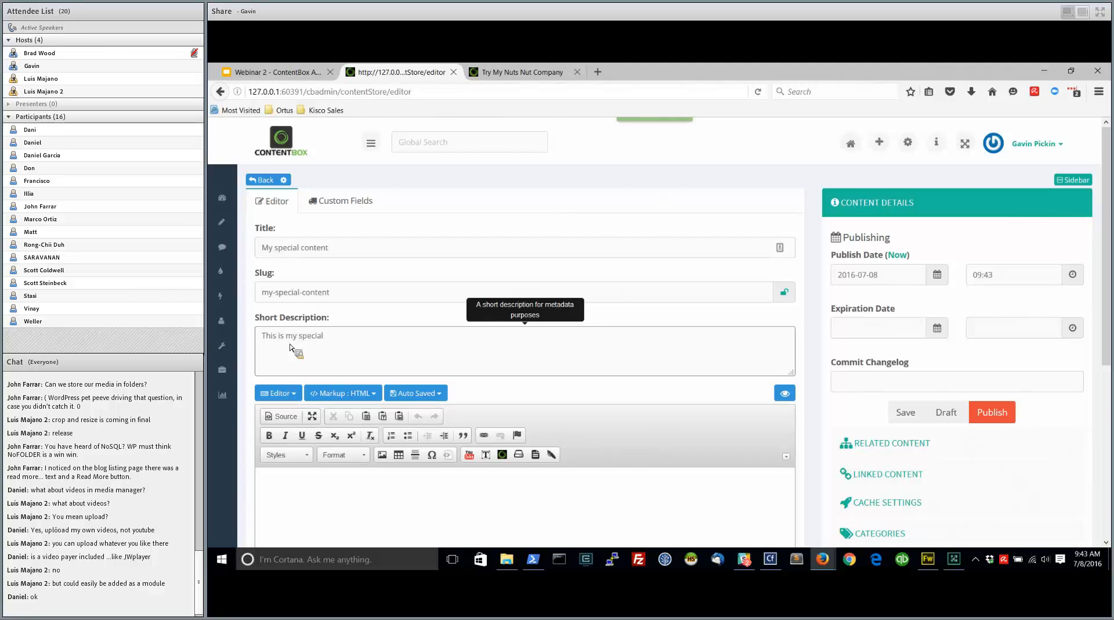
text(content fr)
text(om the content store)
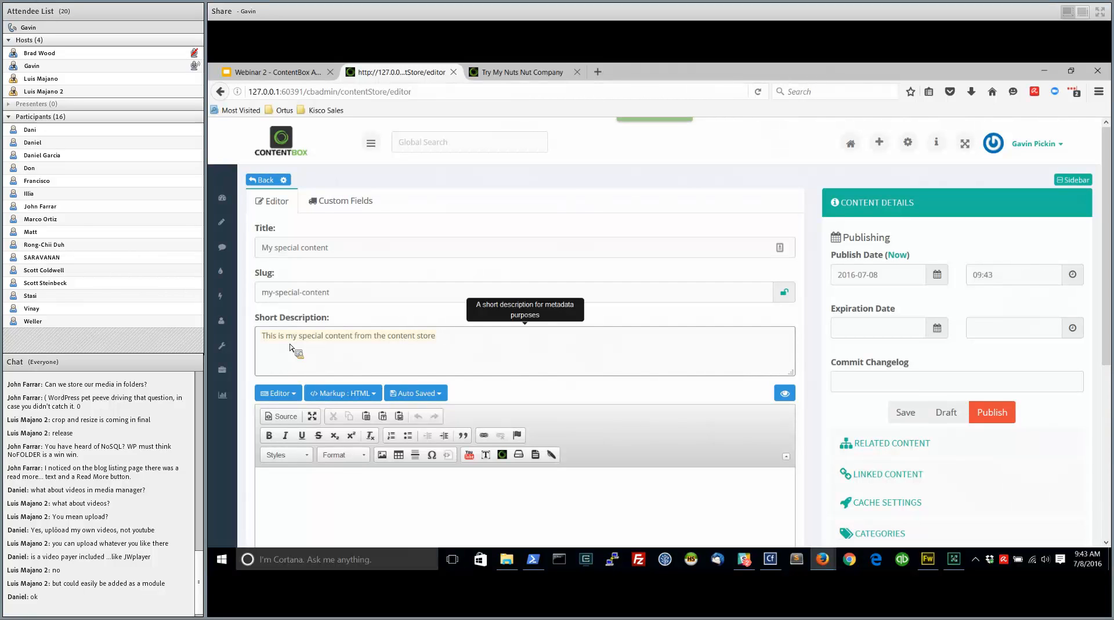
Fill the item's body with the sentence "This is my special content from the content store" pasted repeatedly
click(278, 496)
scroll(278, 497, down, 5)
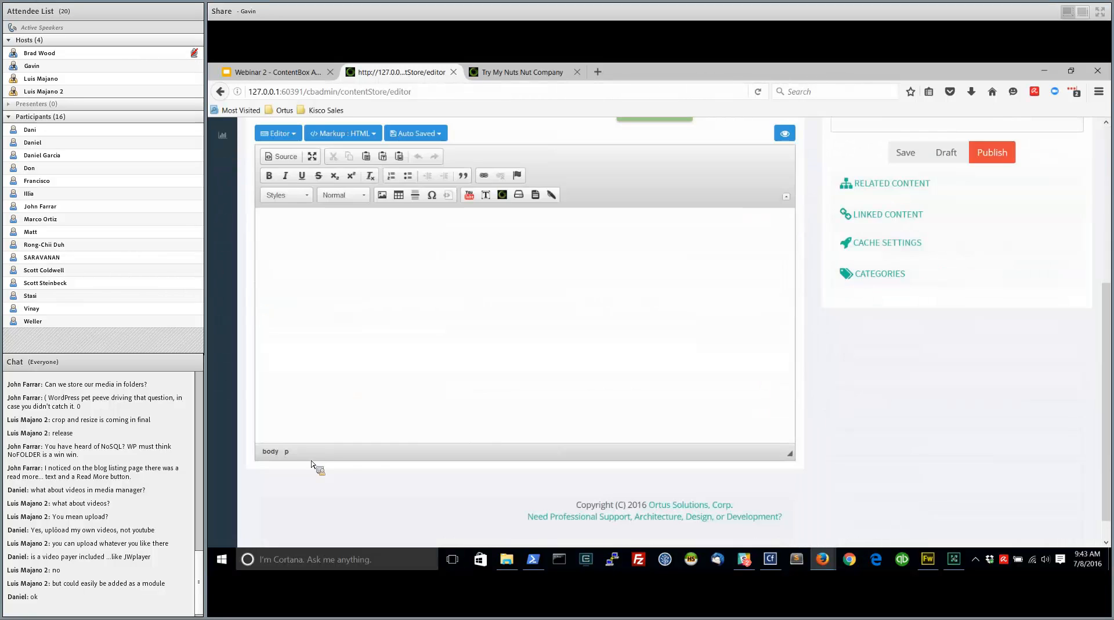
text(This is my special content from the content store)
key(ctrl+v)
key(ctrl+v)
key(ctrl+v)
key(ctrl+v)
key(ctrl+v)
key(ctrl+v)
key(ctrl+v)
key(ctrl+v)
key(ctrl+v)
key(ctrl+v)
key(ctrl+v)
key(ctrl+v)
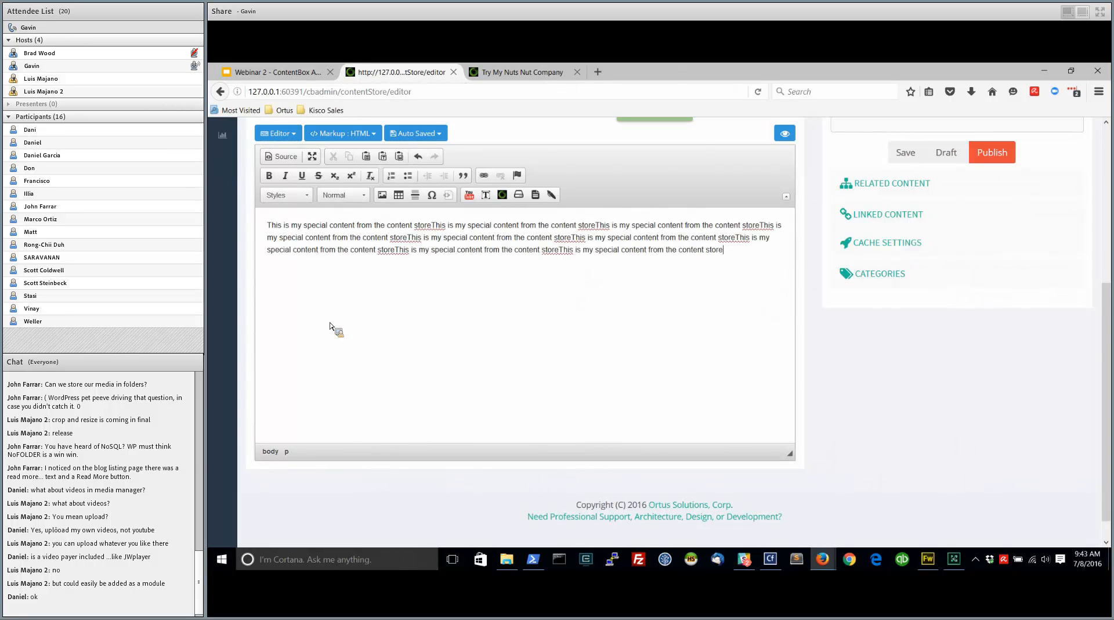
key(ctrl+v)
key(ctrl+v)
scroll(604, 394, up, 3)
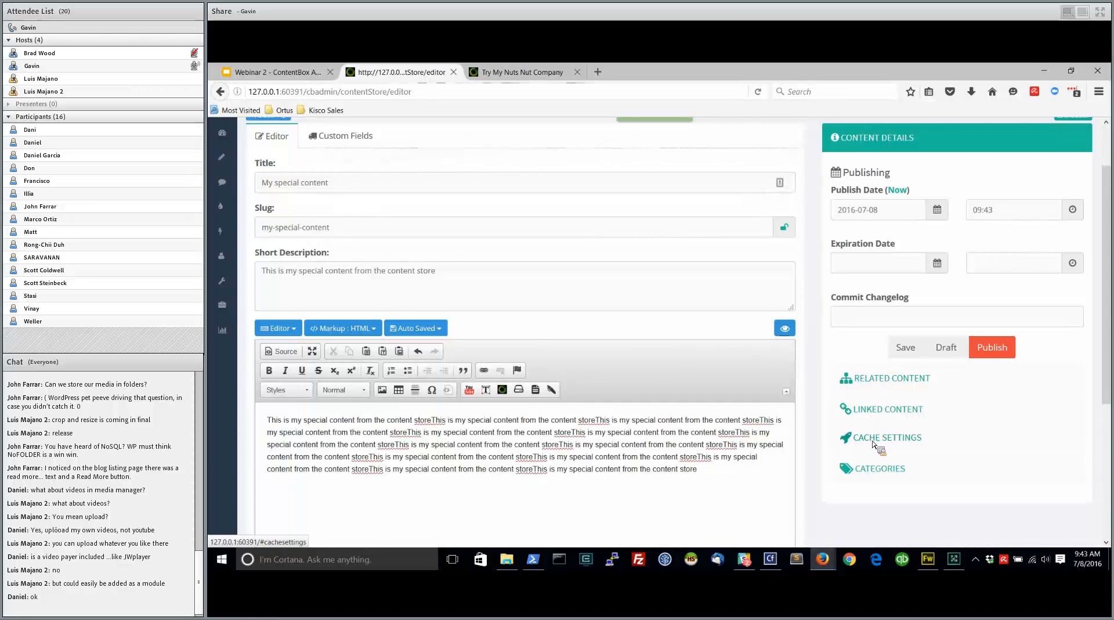
scroll(818, 371, up, 1)
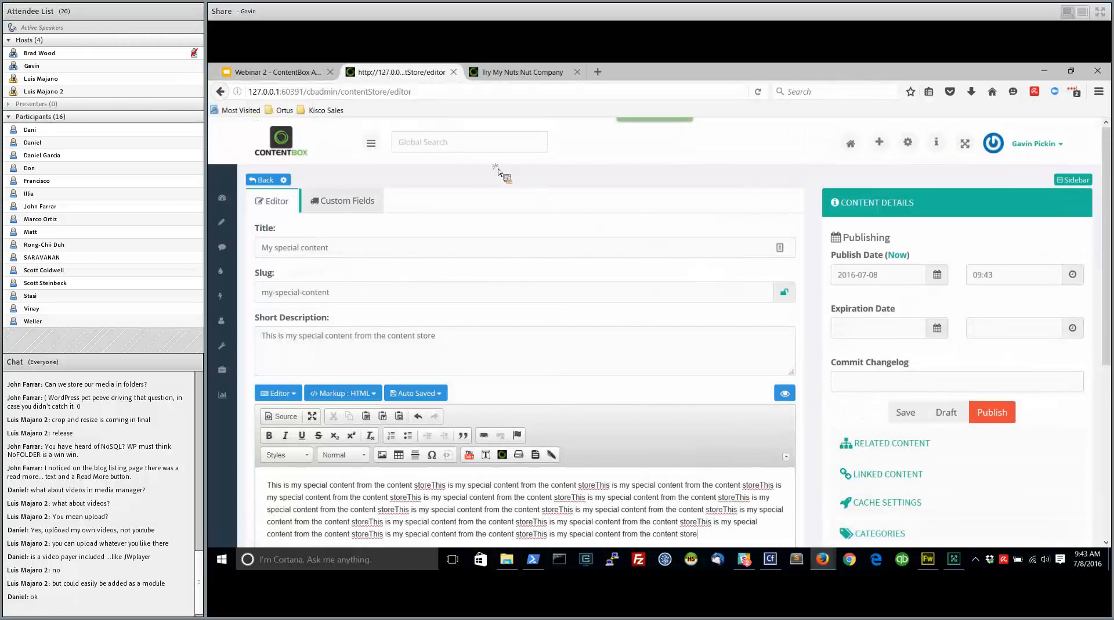
Add a custom field with the key Name to the content item and enter a person's name as its value
click(347, 200)
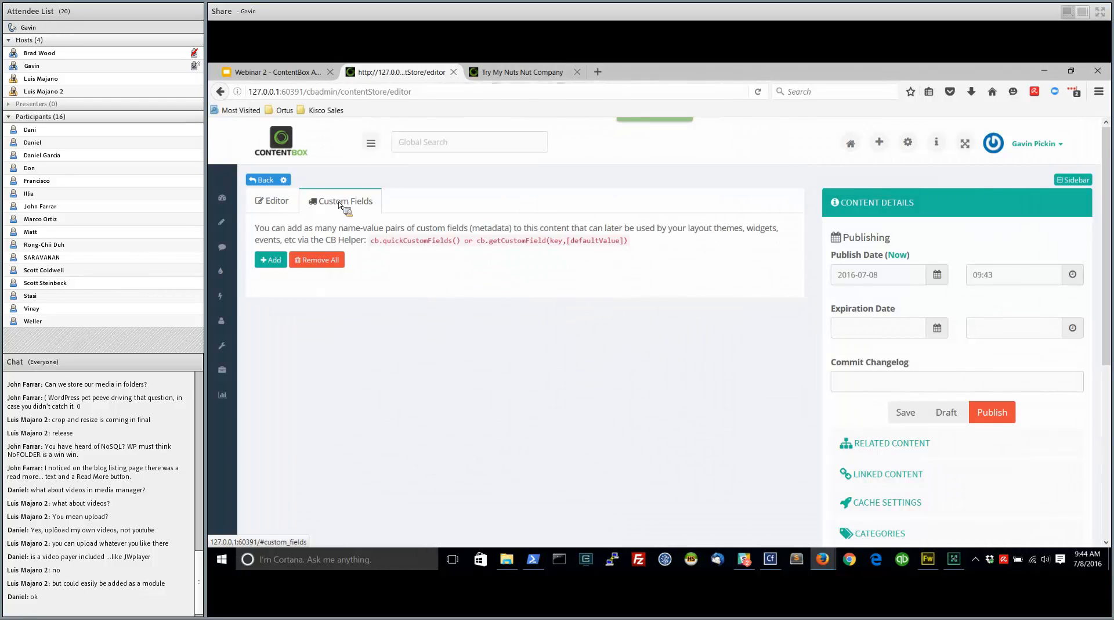
click(273, 263)
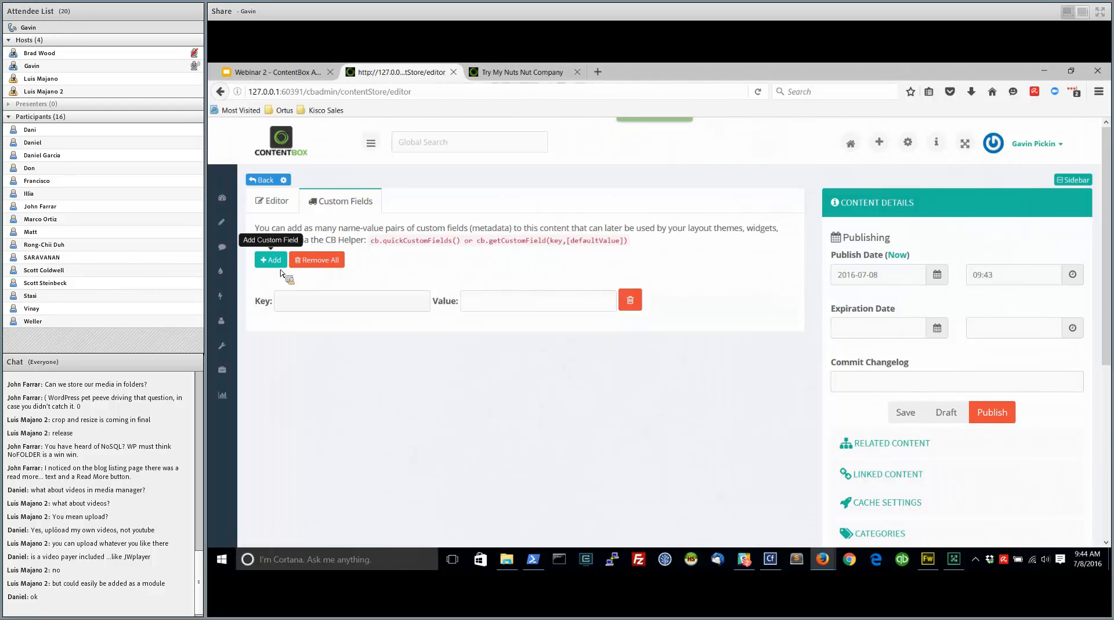
click(324, 311)
key(Tab)
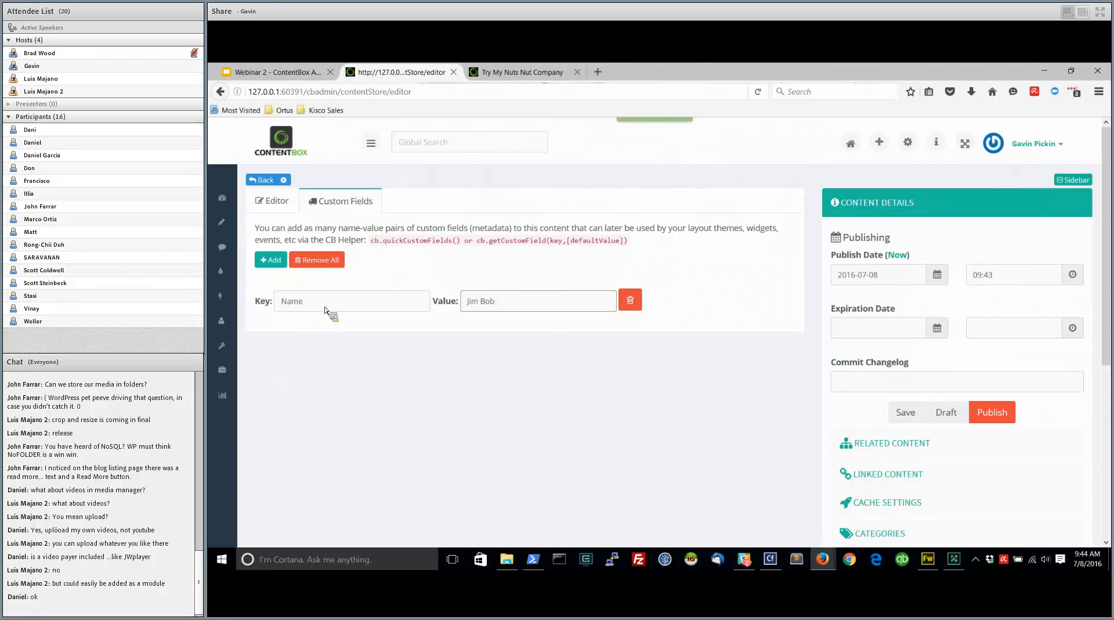
Add two more custom fields: Location with the value "Whiskey Flats, Ca", and Email with an e-mail address as its value
click(271, 259)
click(306, 338)
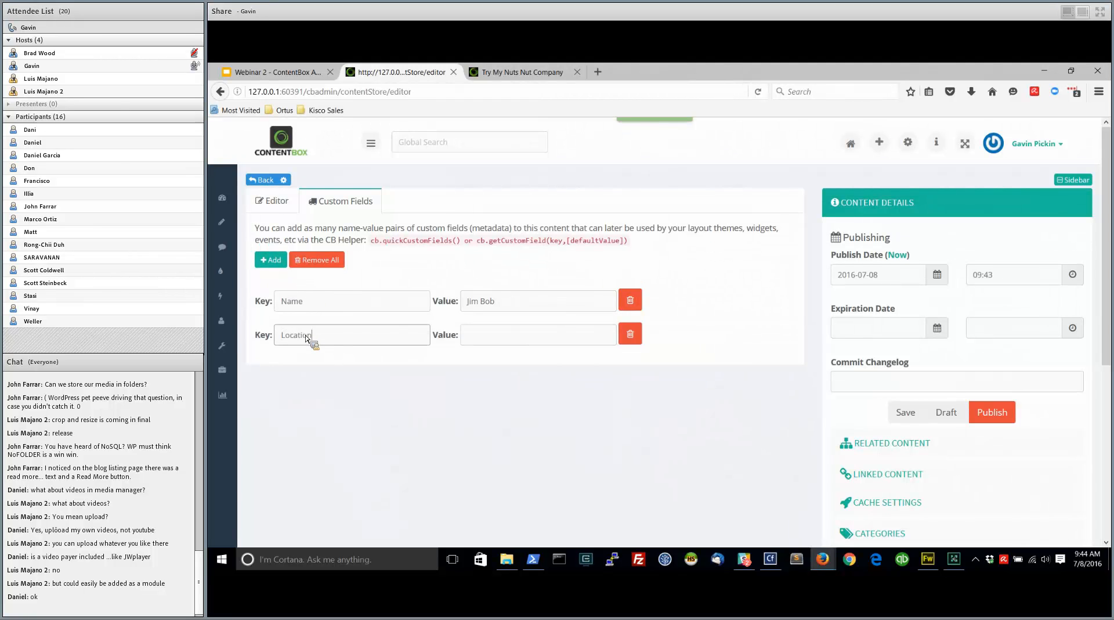
key(Tab)
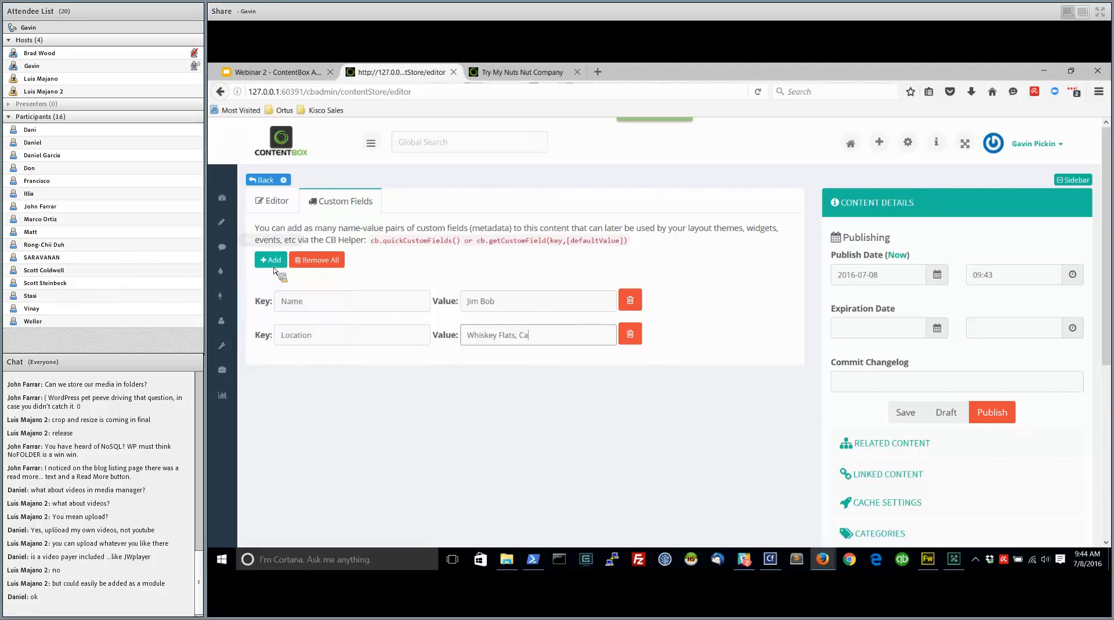
click(271, 260)
click(312, 371)
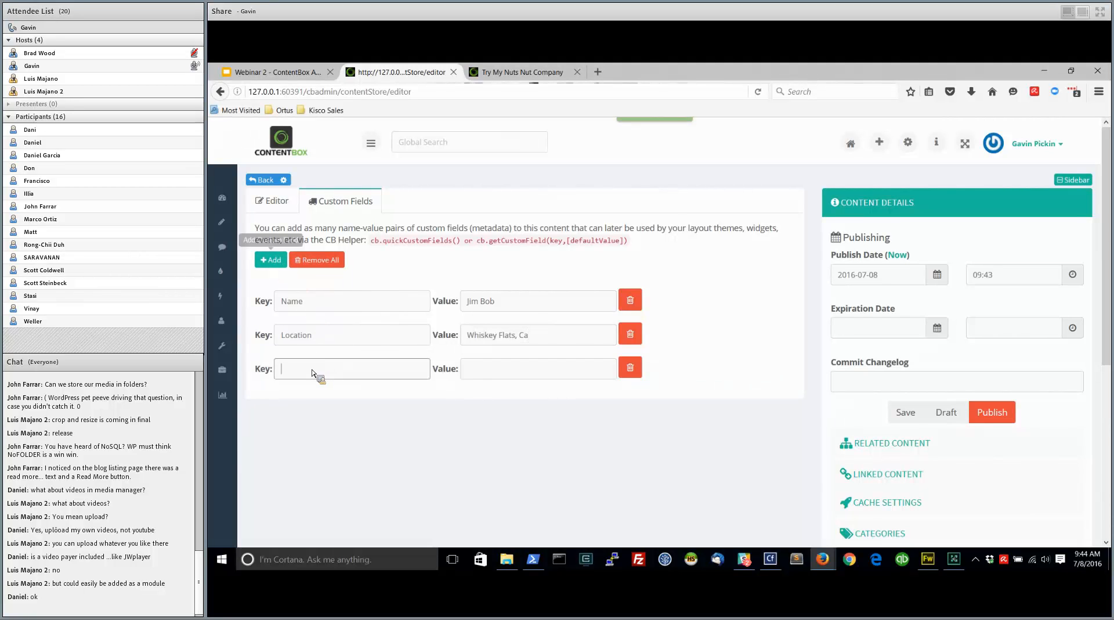
text(Email)
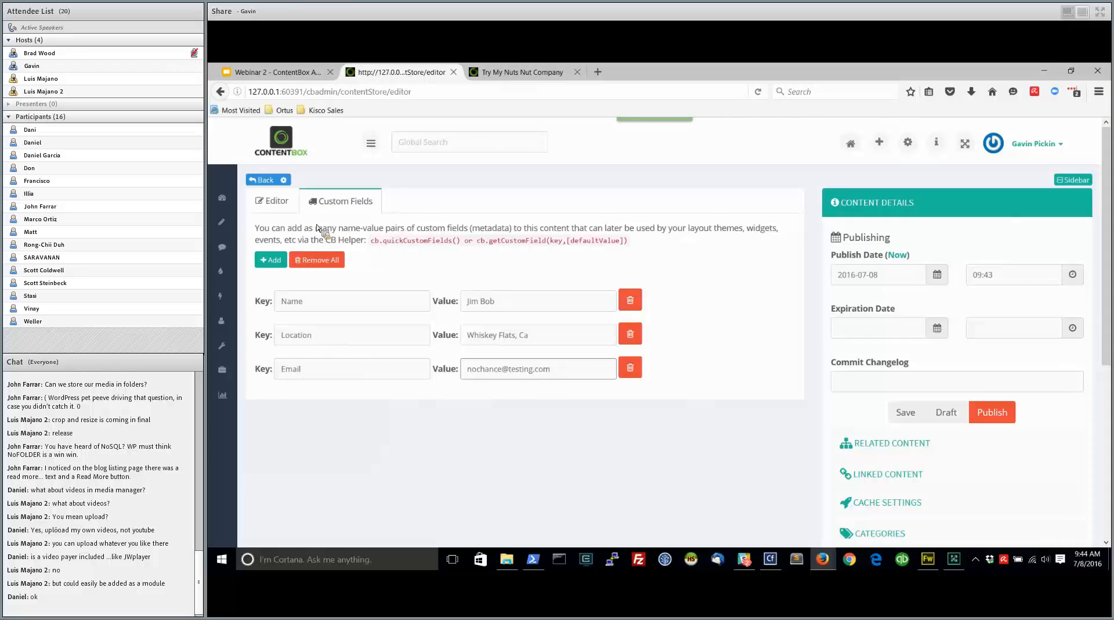
Review the content item's editor and custom fields, and publish "My special content"
click(284, 202)
click(346, 201)
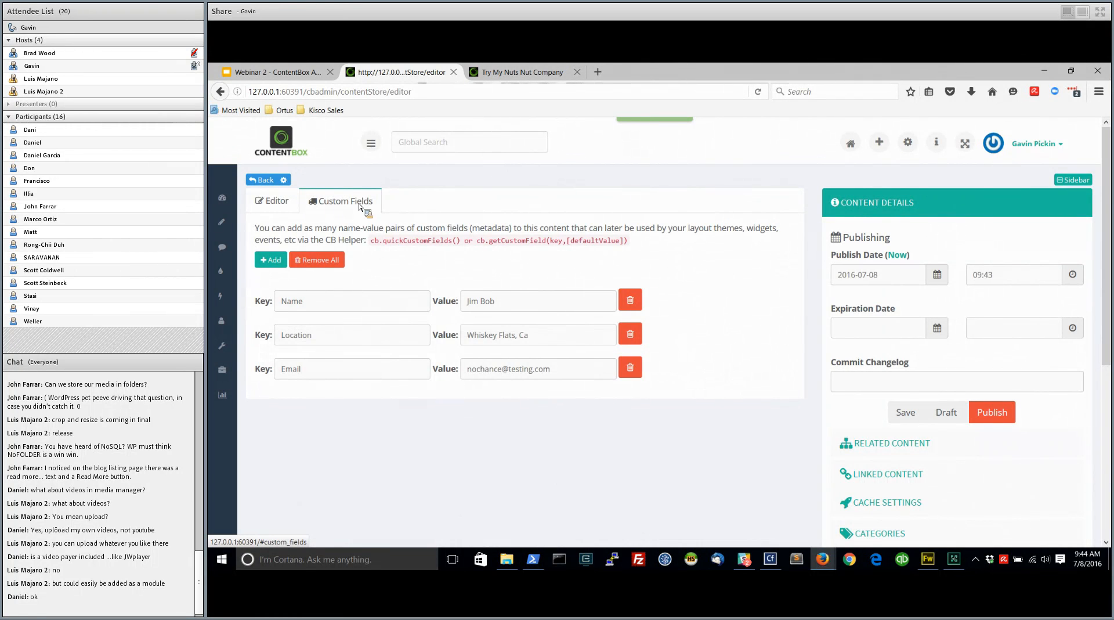
click(270, 201)
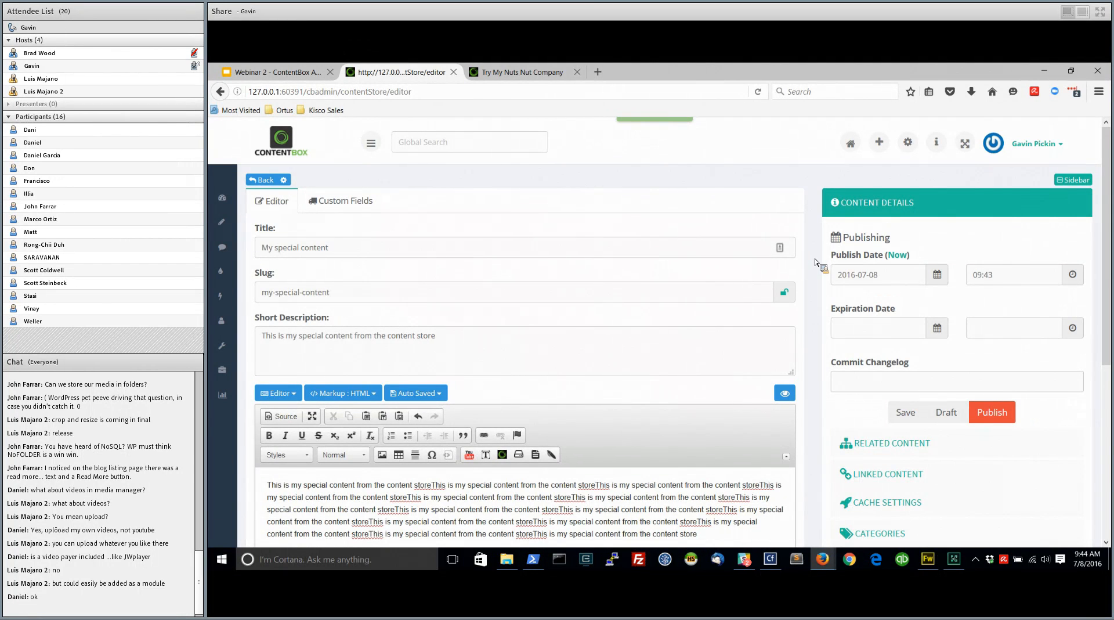
scroll(818, 341, down, 2)
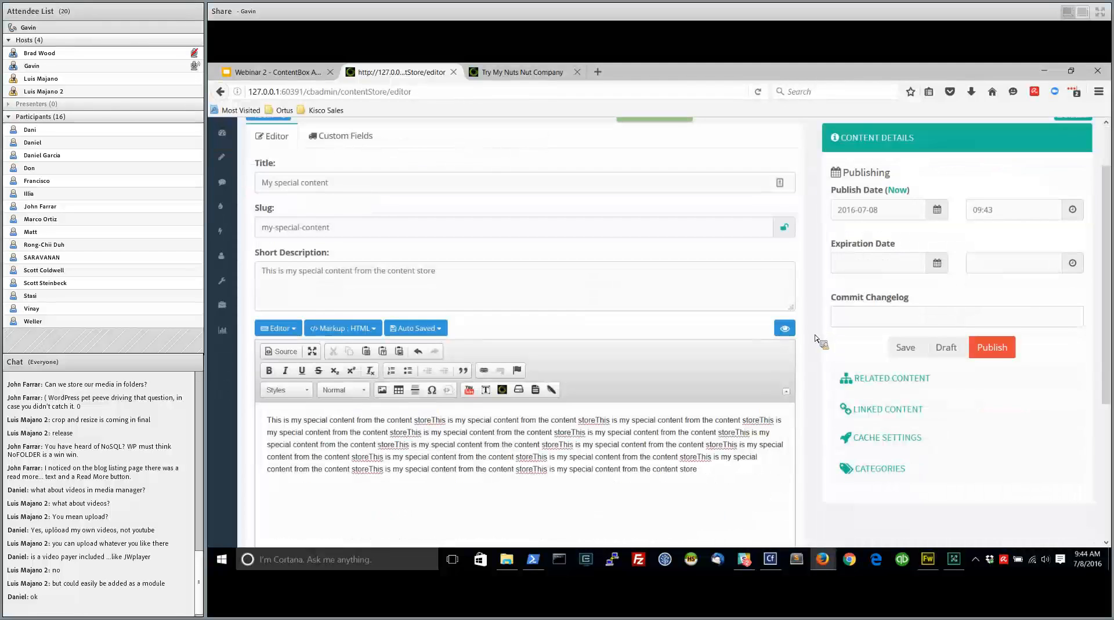
click(993, 347)
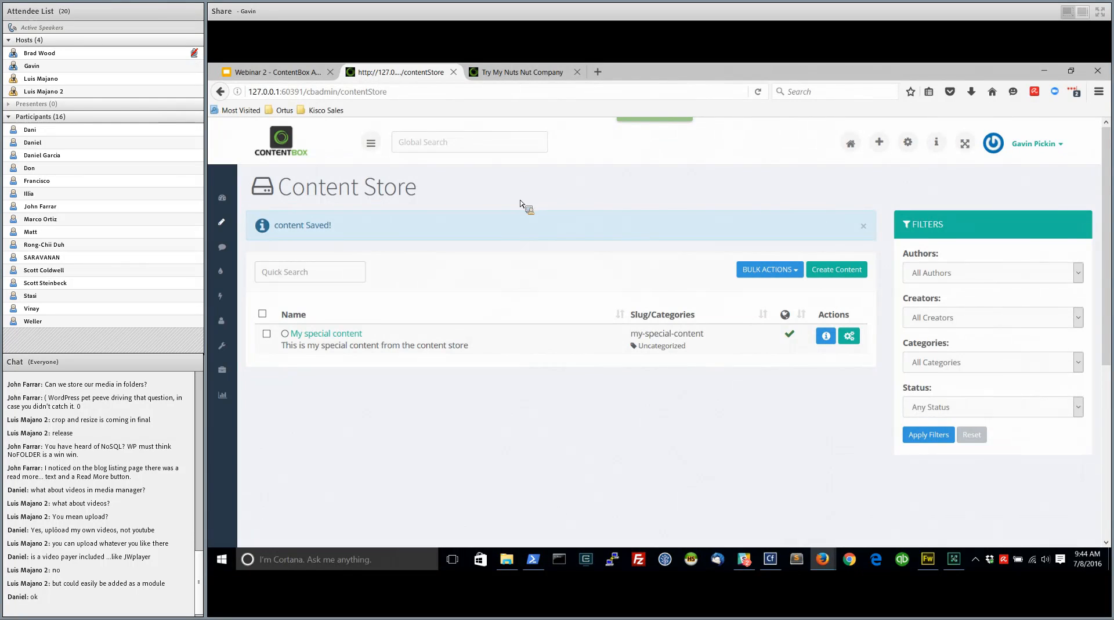
Go to the Sitemap and look into the Try My Nuts Nut Company page's editor, returning to the page list
mouse_move(226, 221)
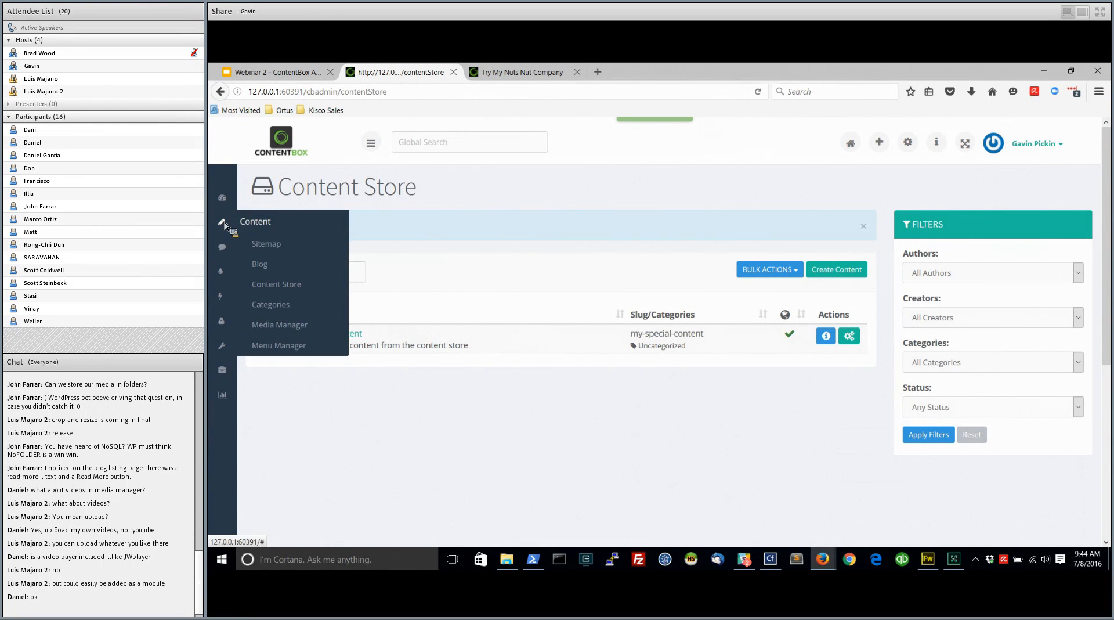
click(270, 243)
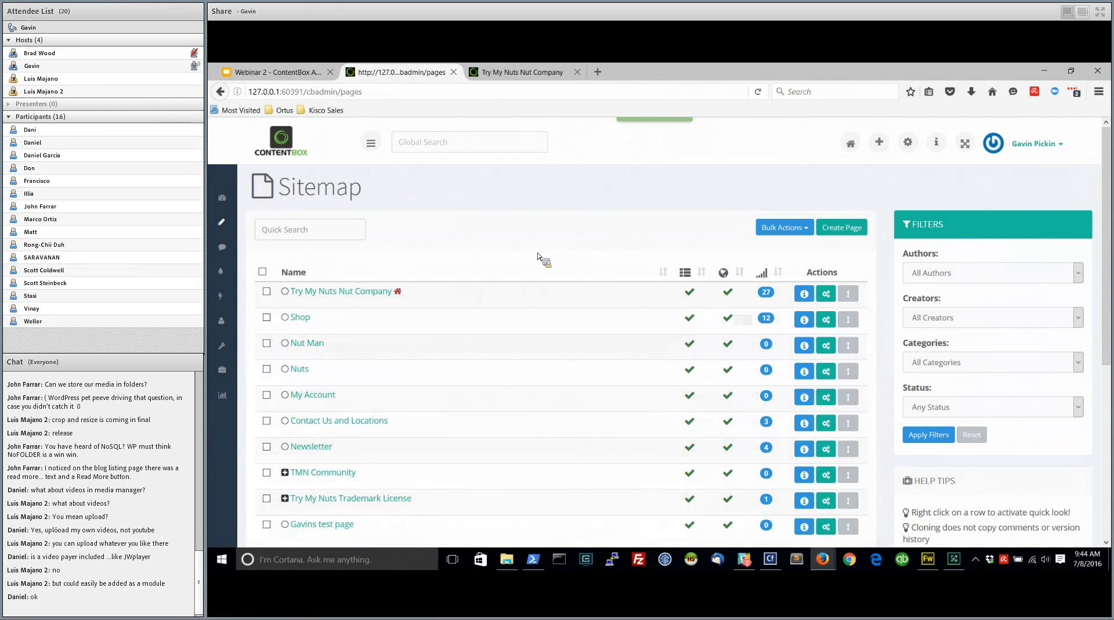
click(351, 291)
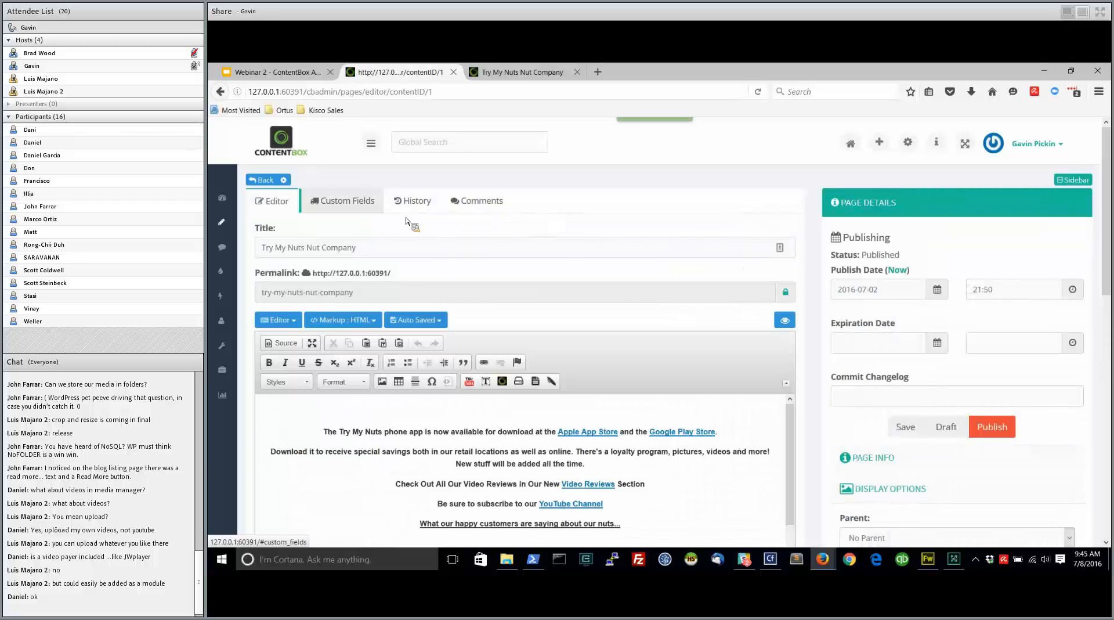
click(220, 91)
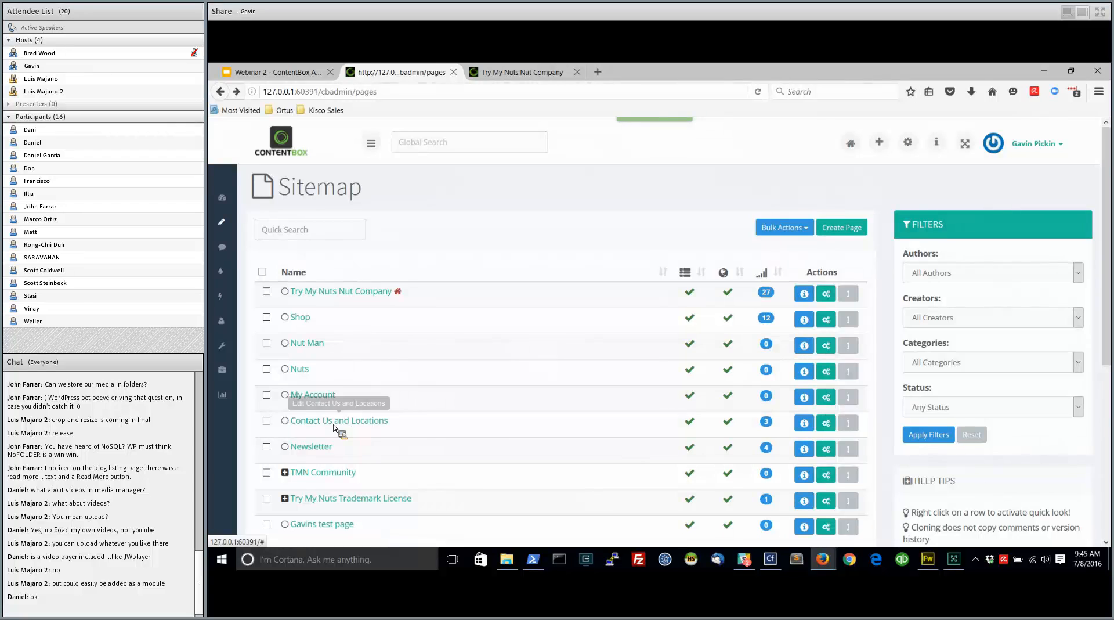
key(alt+Tab)
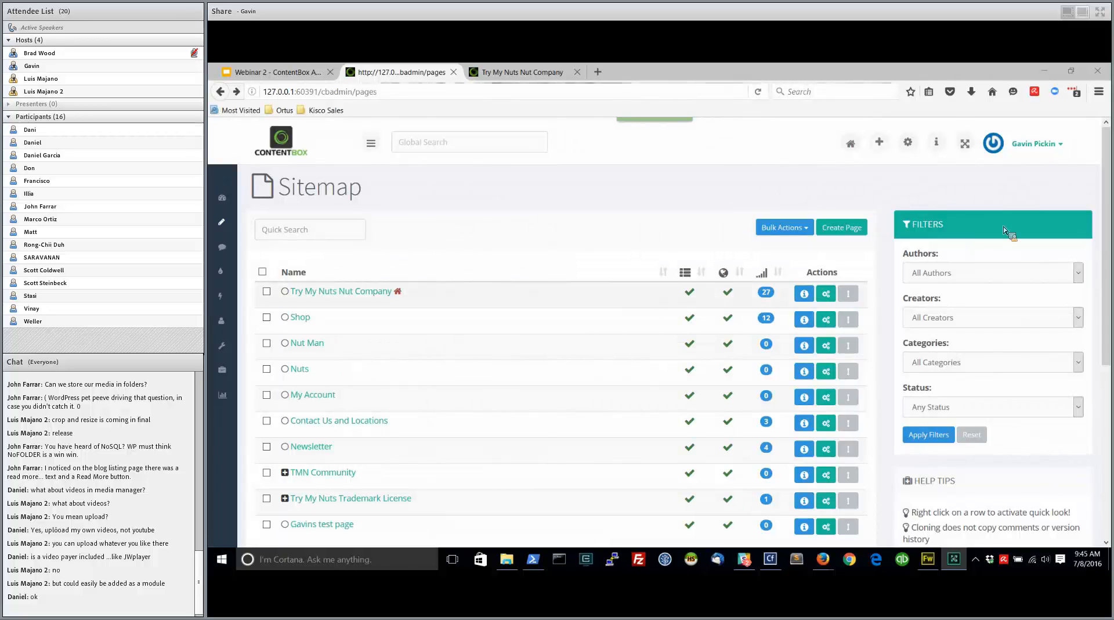
click(436, 256)
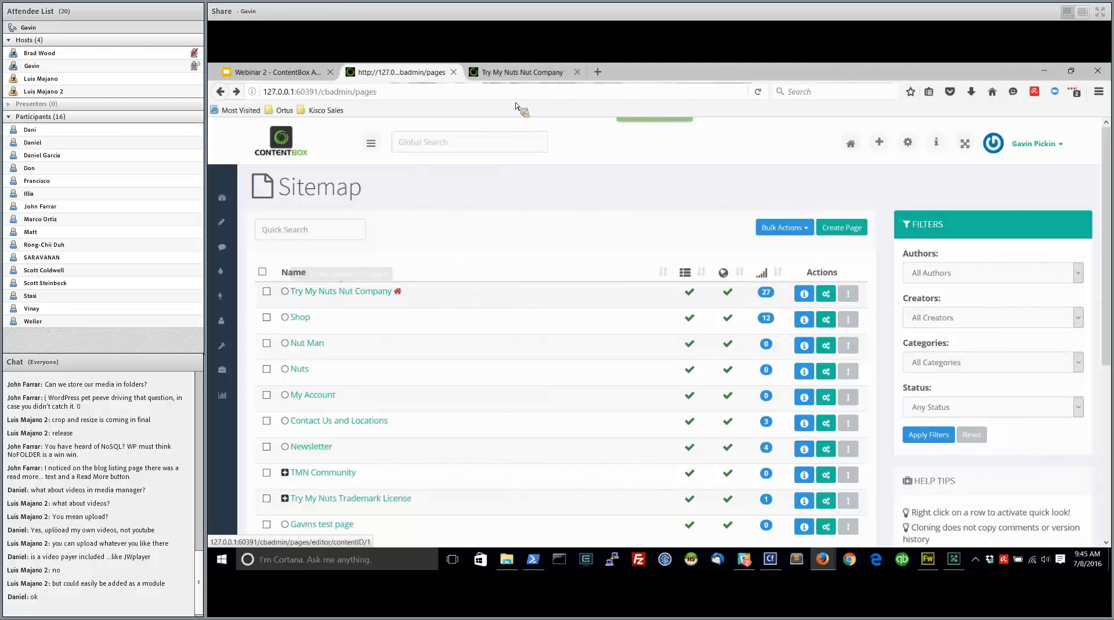
Check the contact and store locations section on the live Try My Nuts Nut Company page
click(531, 76)
scroll(294, 341, down, 10)
scroll(294, 341, down, 2)
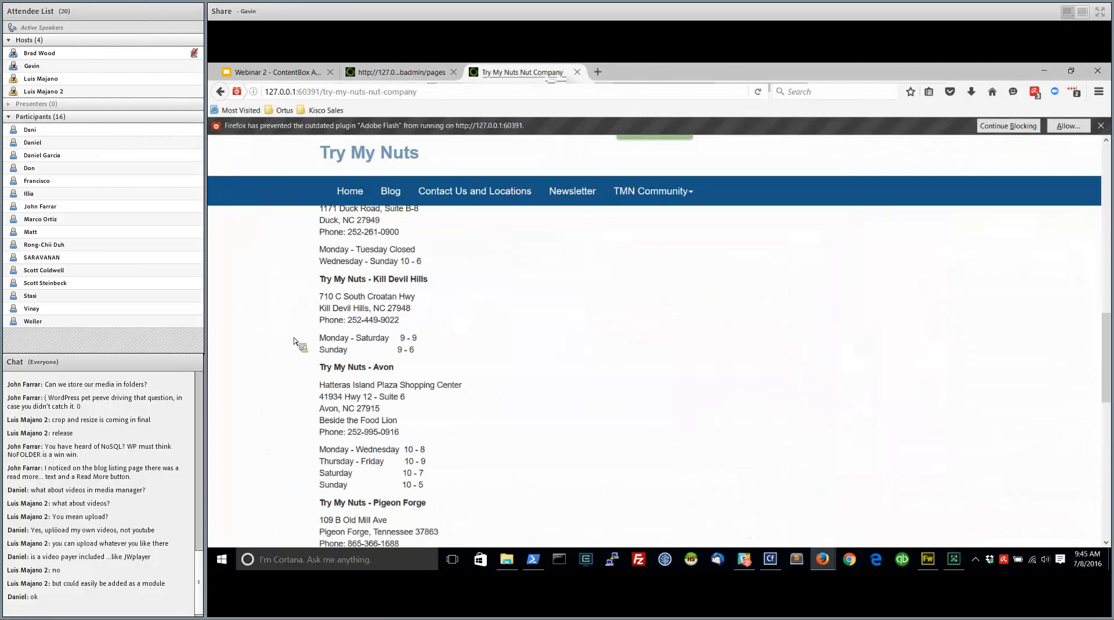
click(404, 72)
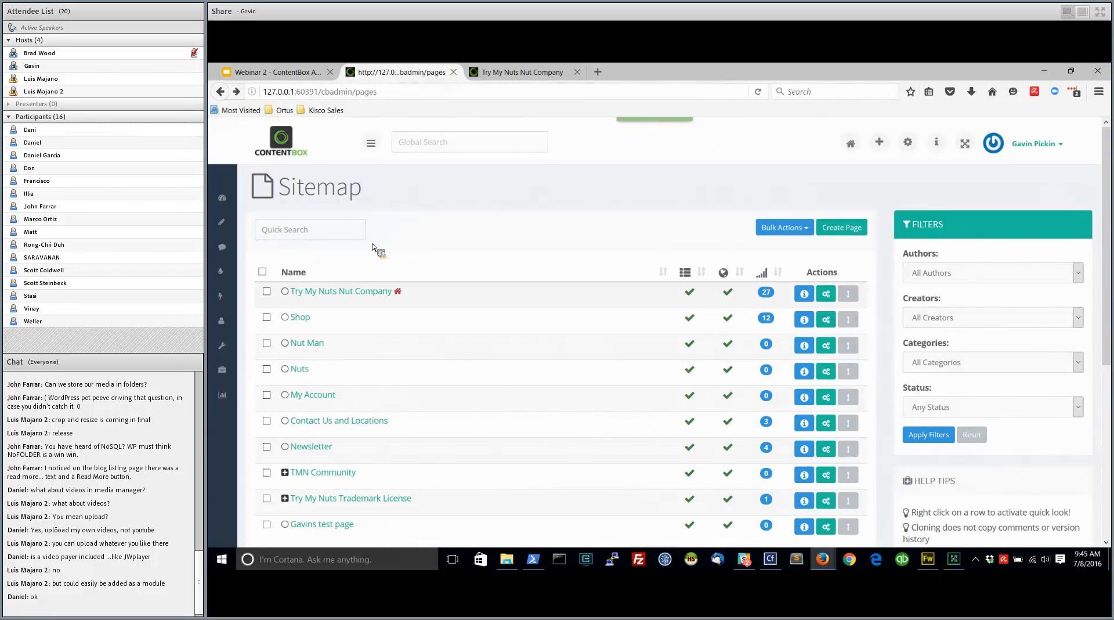
Open the Contact Us and Locations page for editing and add an empty line above the "Our email" line
click(342, 424)
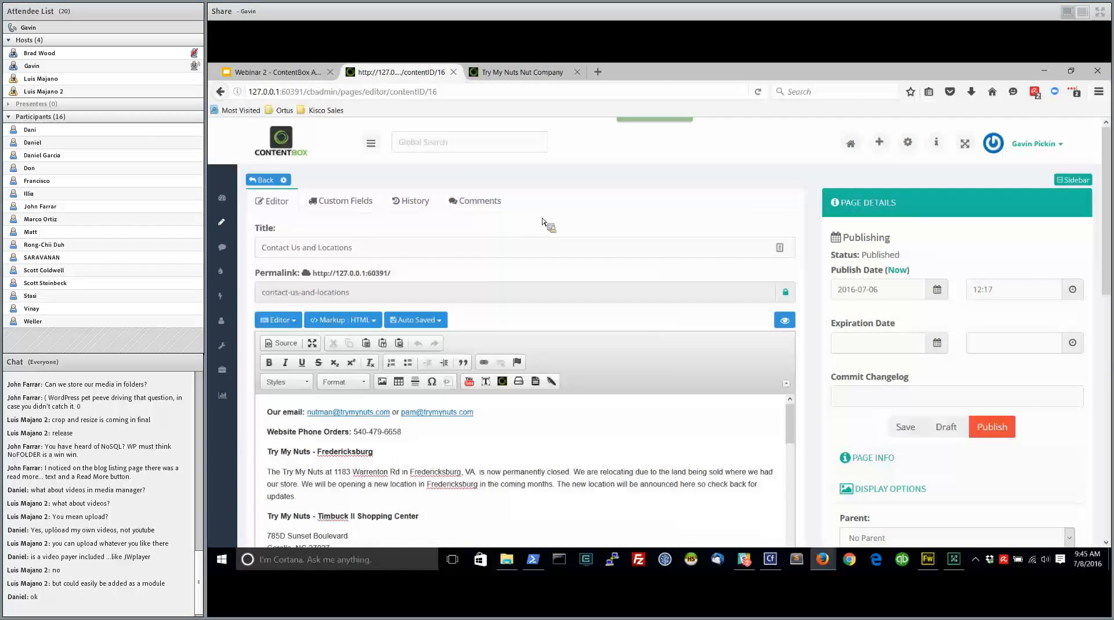
click(270, 413)
key(Return)
key(Up)
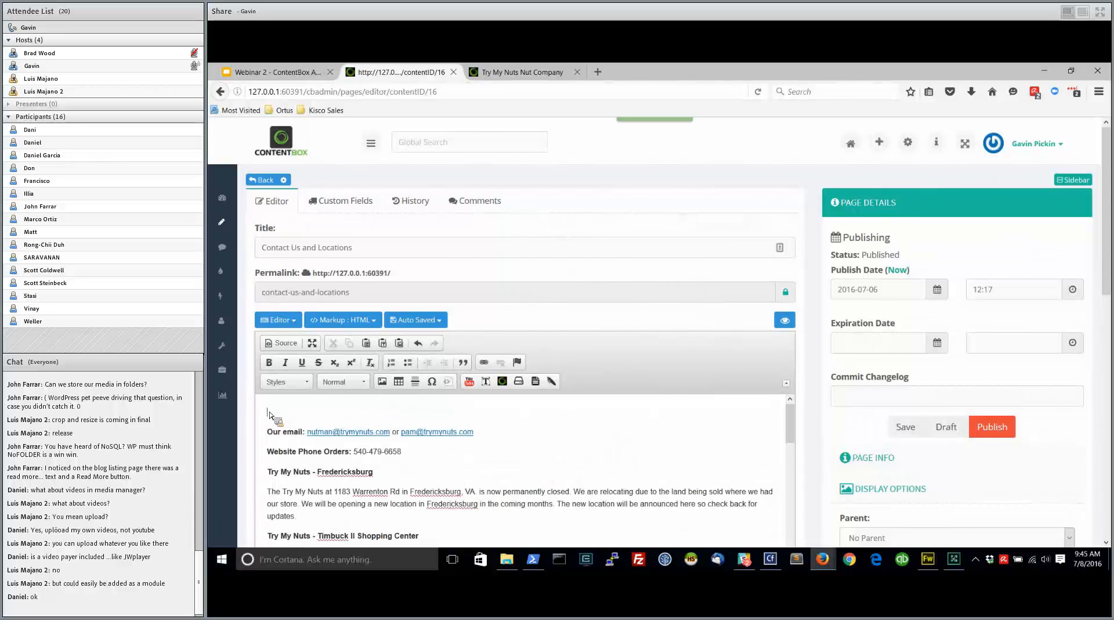
Insert a ContentStore widget with the slug my-special-content and no default value on the empty line, and publish the page
click(503, 382)
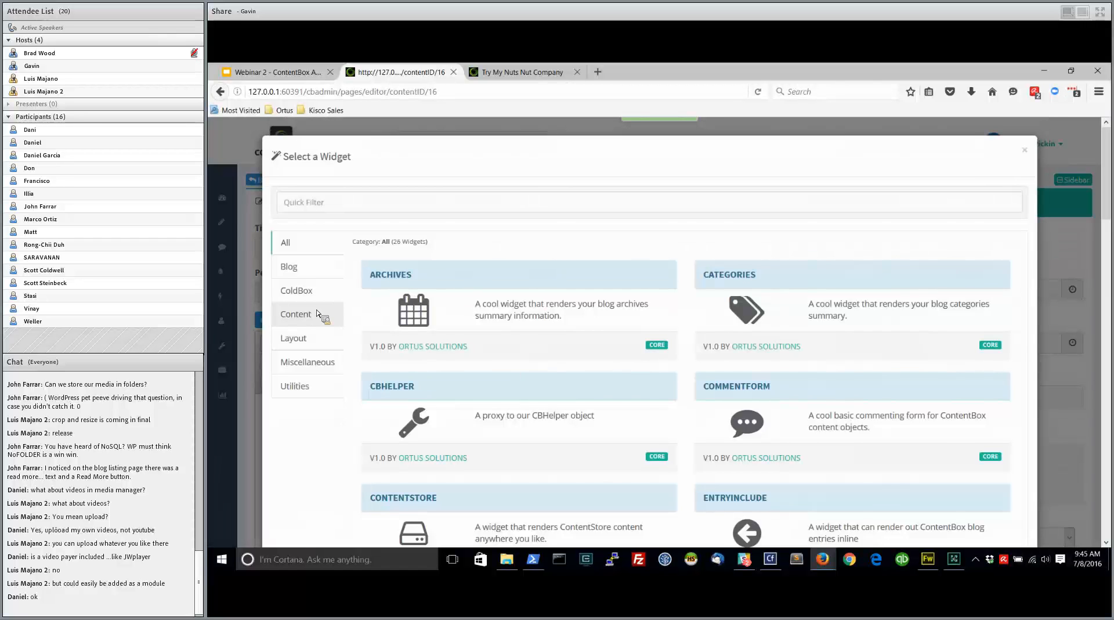
click(325, 314)
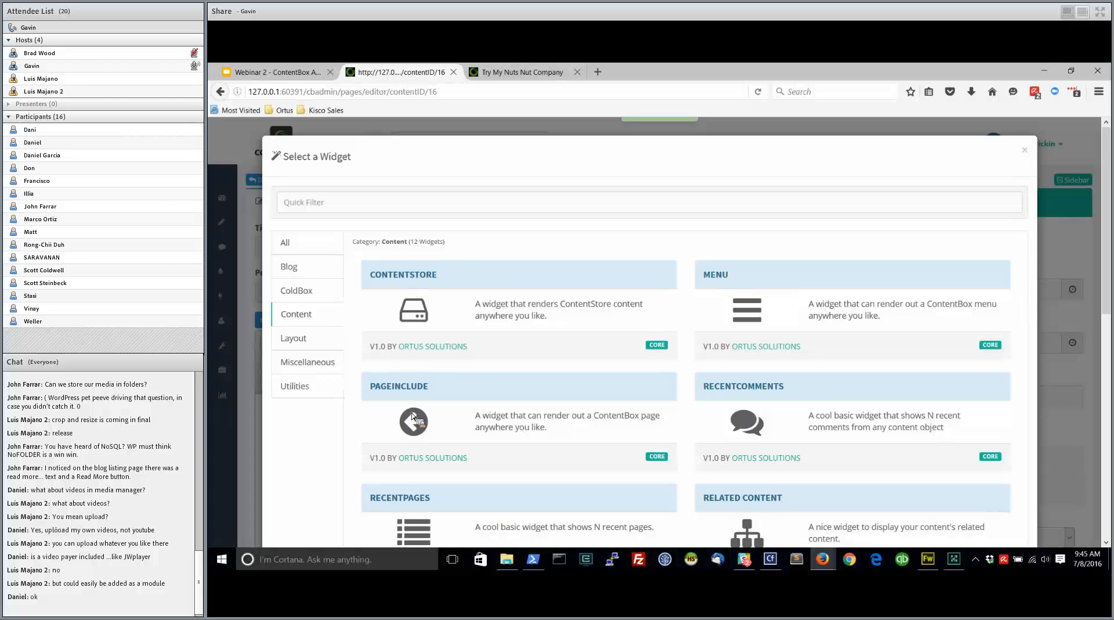
scroll(545, 398, down, 3)
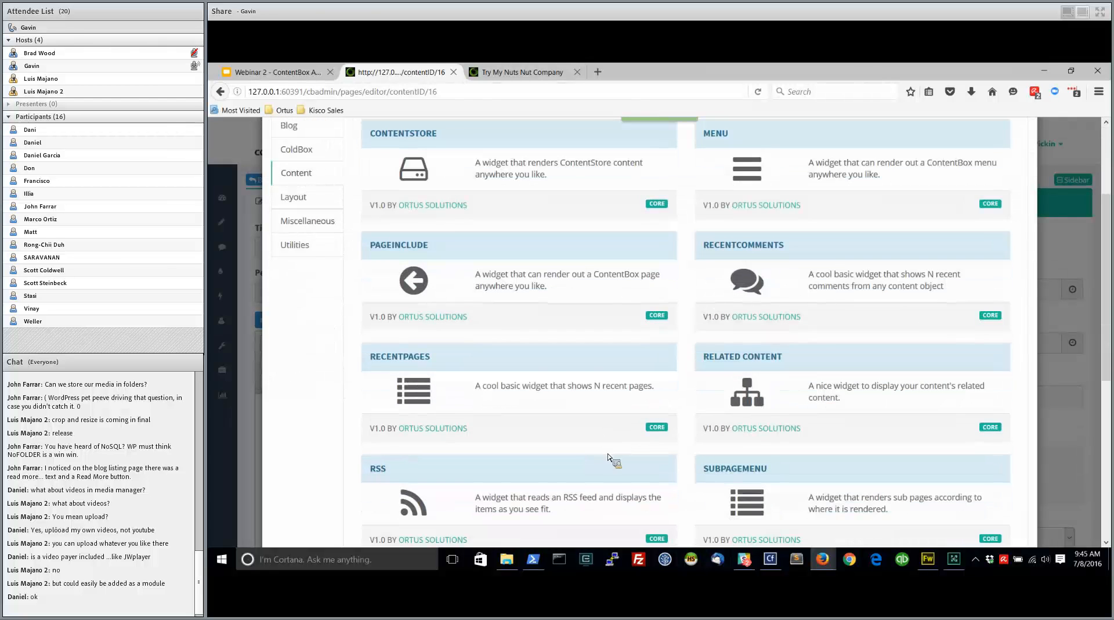
click(419, 252)
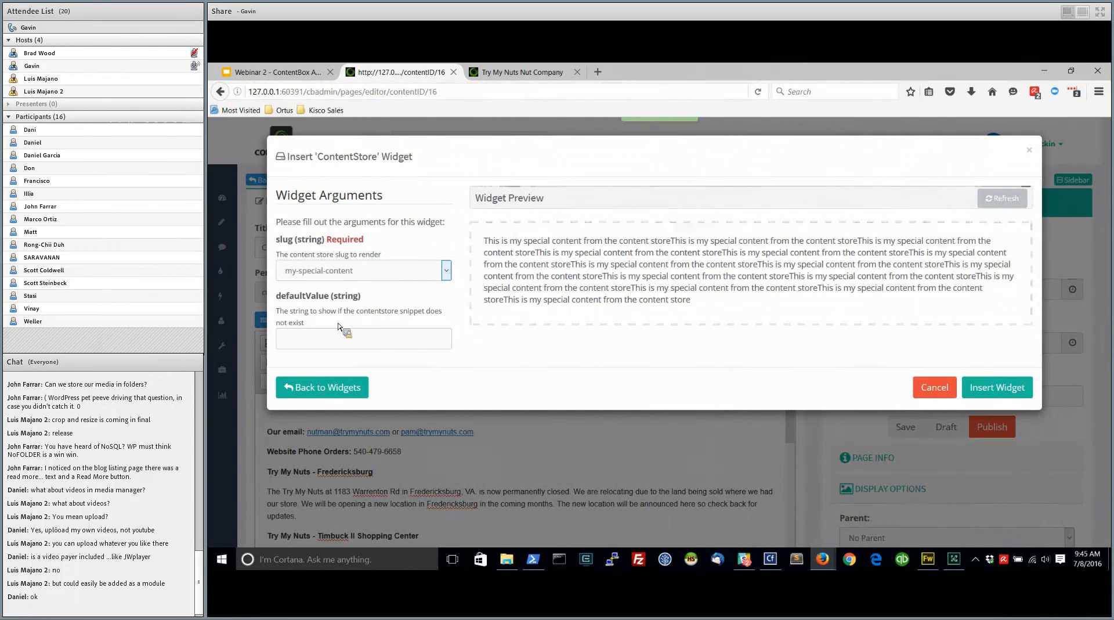
click(321, 342)
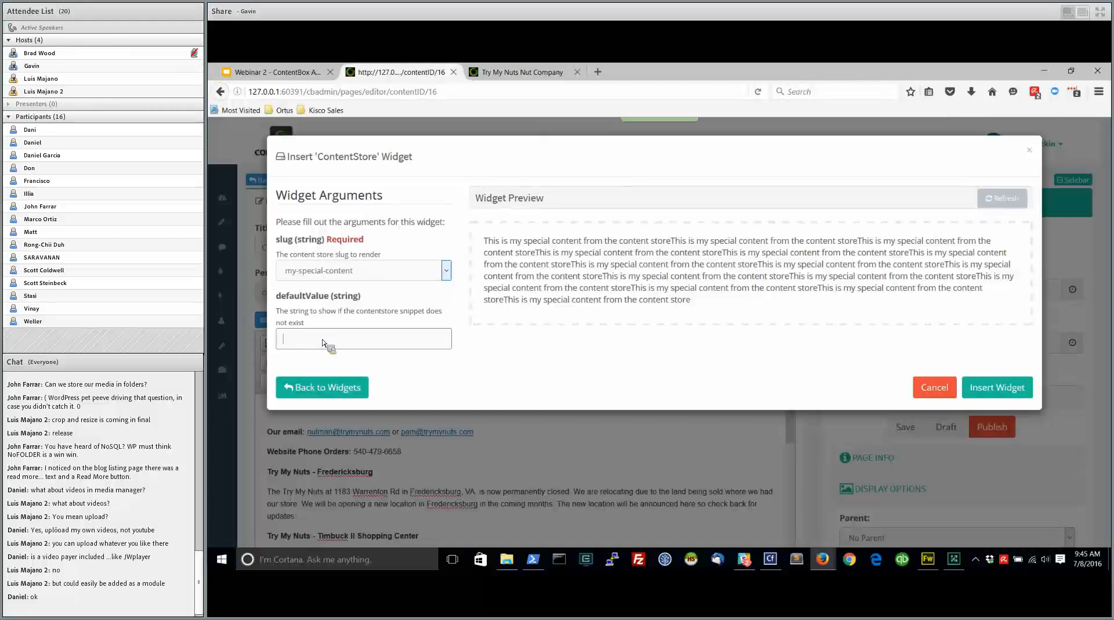
click(1010, 389)
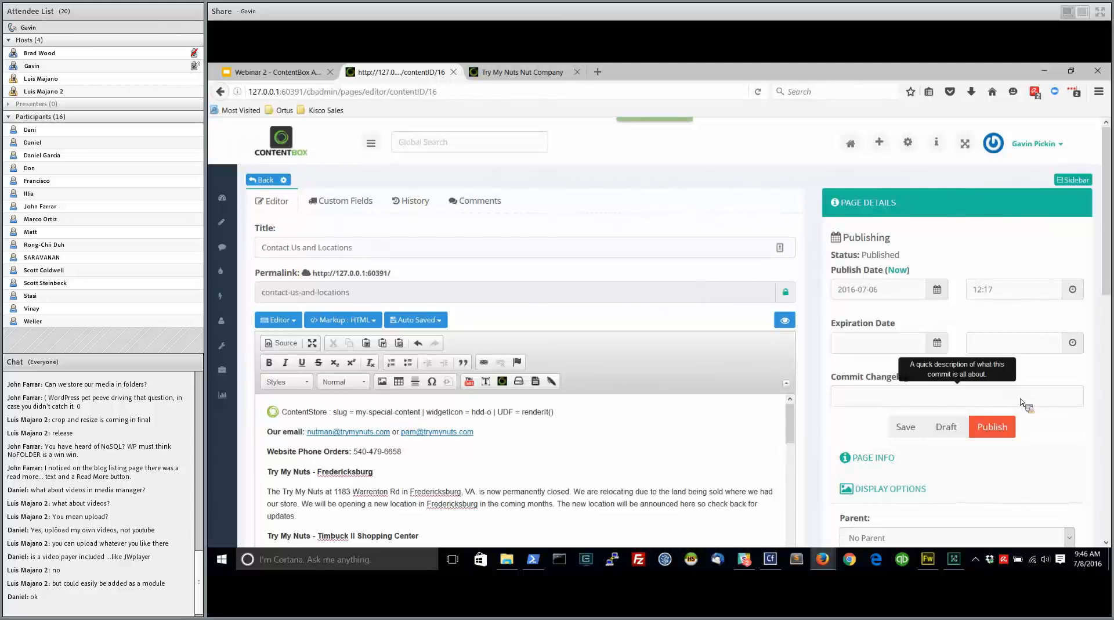
click(993, 426)
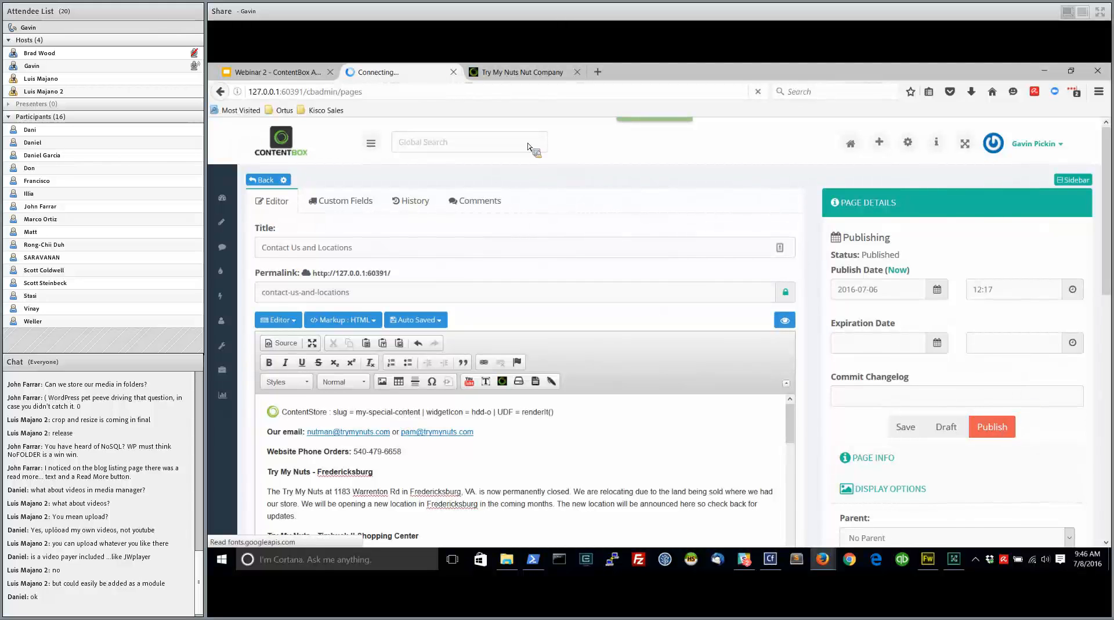
Reload the live Try My Nuts Nut Company page and examine its included contact section for the special content
click(527, 73)
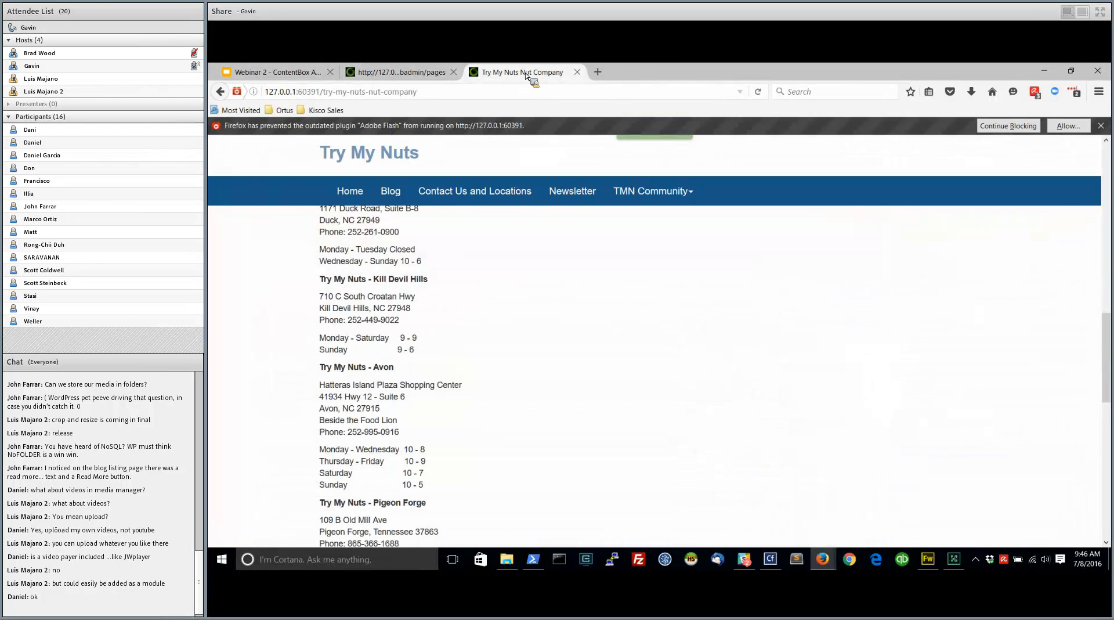
scroll(300, 314, up, 10)
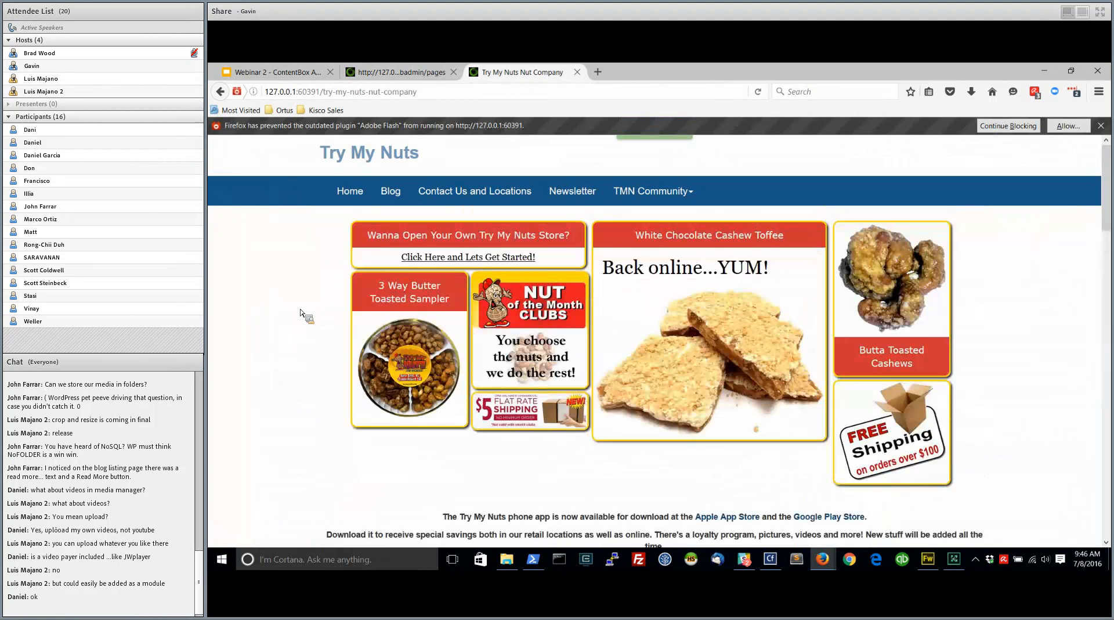
scroll(300, 313, down, 5)
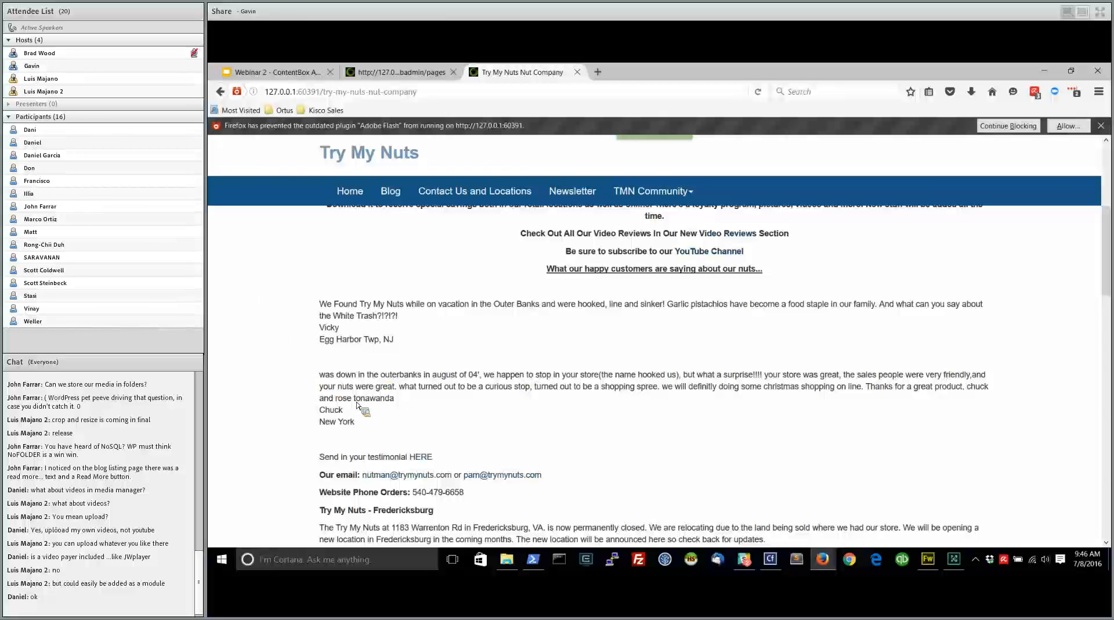
scroll(293, 269, up, 5)
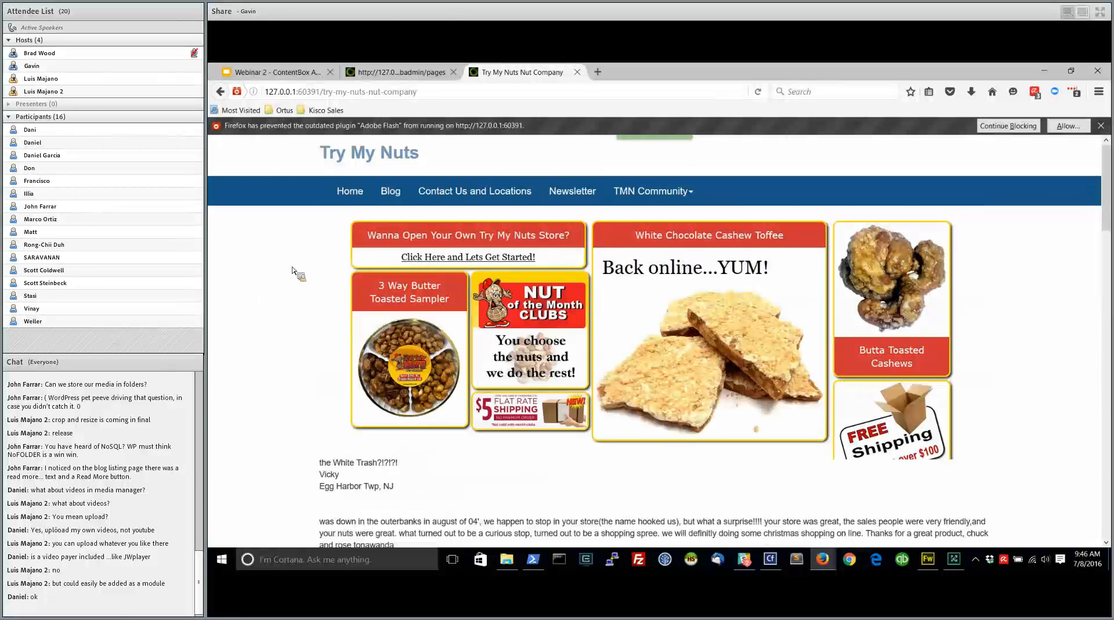
click(759, 91)
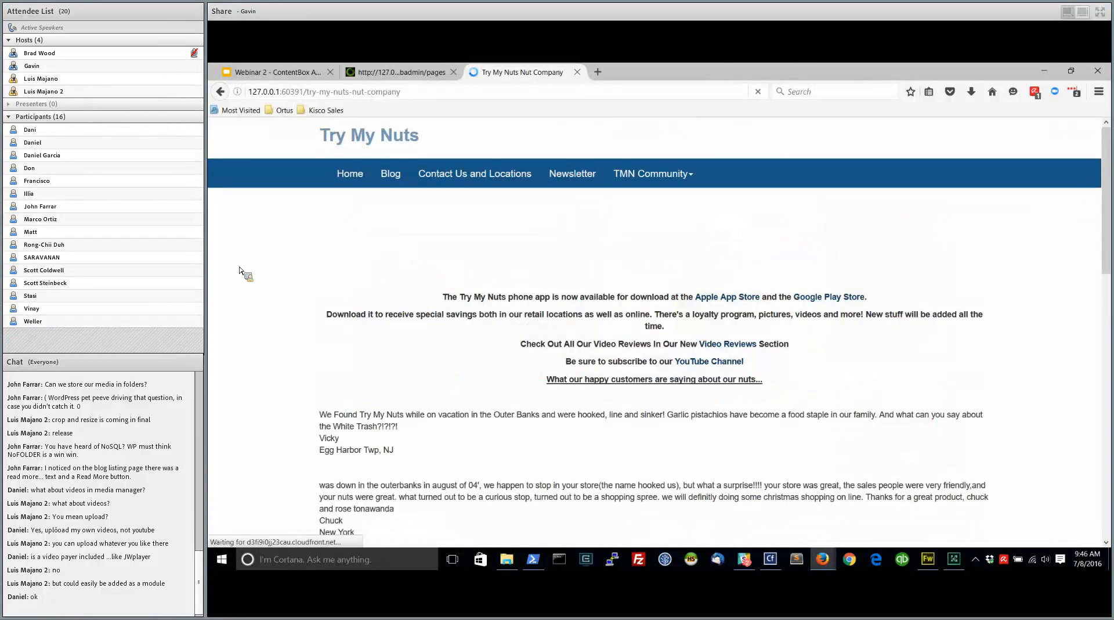
scroll(243, 270, down, 5)
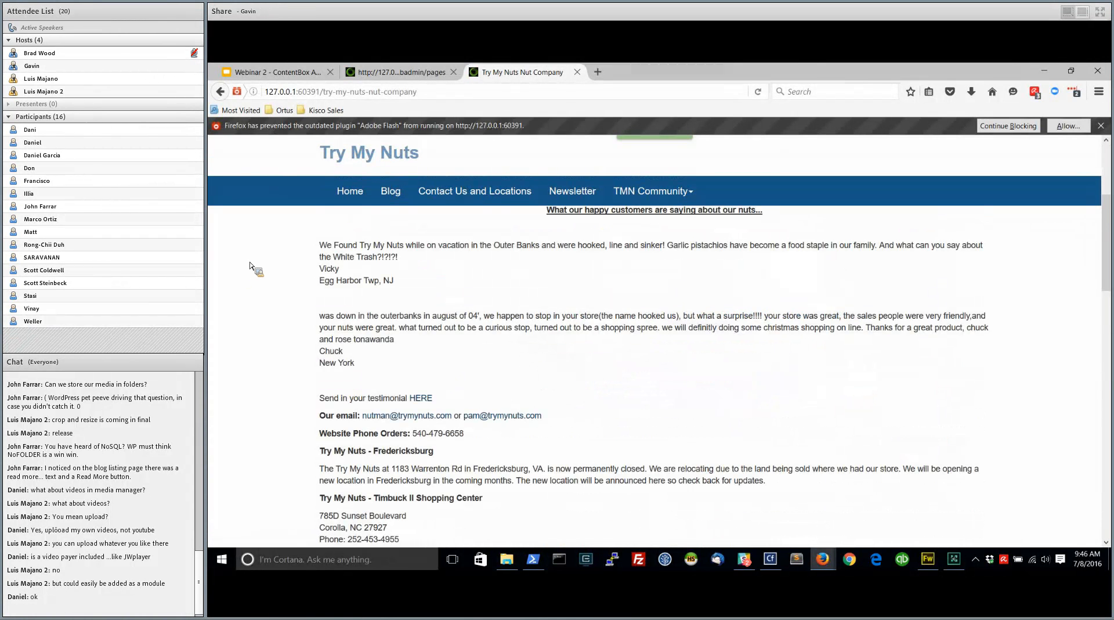
scroll(255, 264, down, 1)
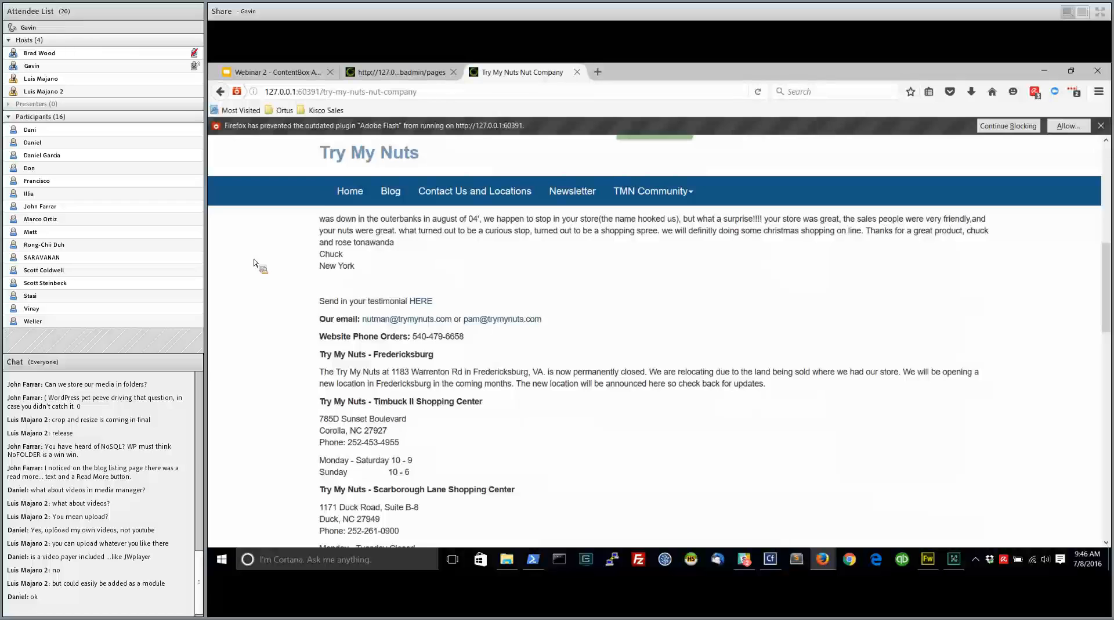
Recheck the contact section on the live Try My Nuts Nut Company page and open that page for editing
scroll(256, 264, up, 2)
scroll(255, 264, up, 1)
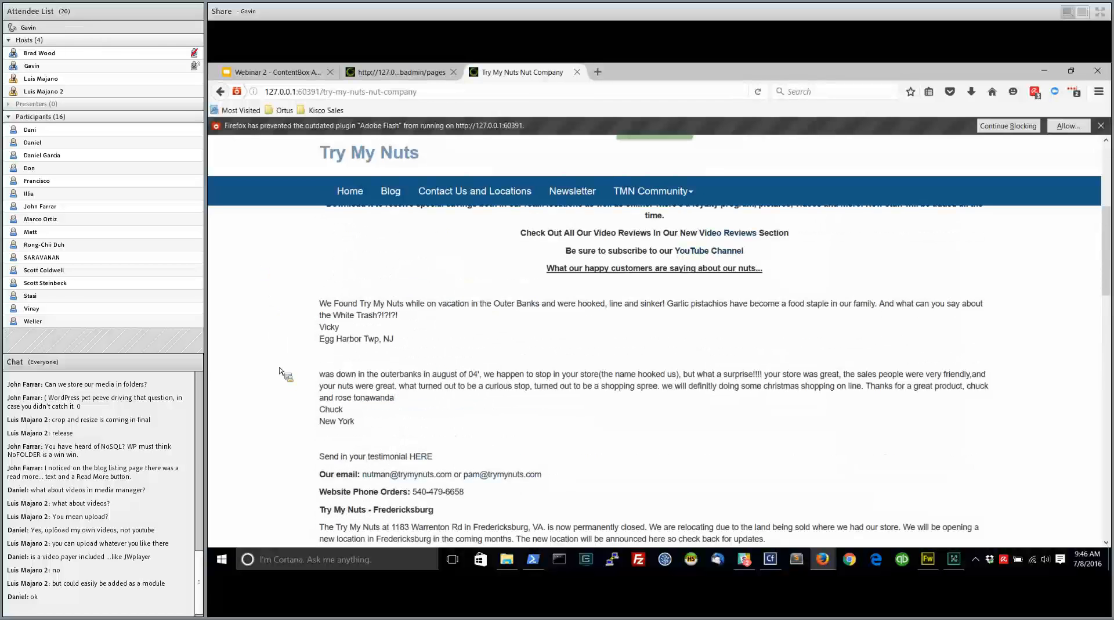
scroll(287, 372, down, 2)
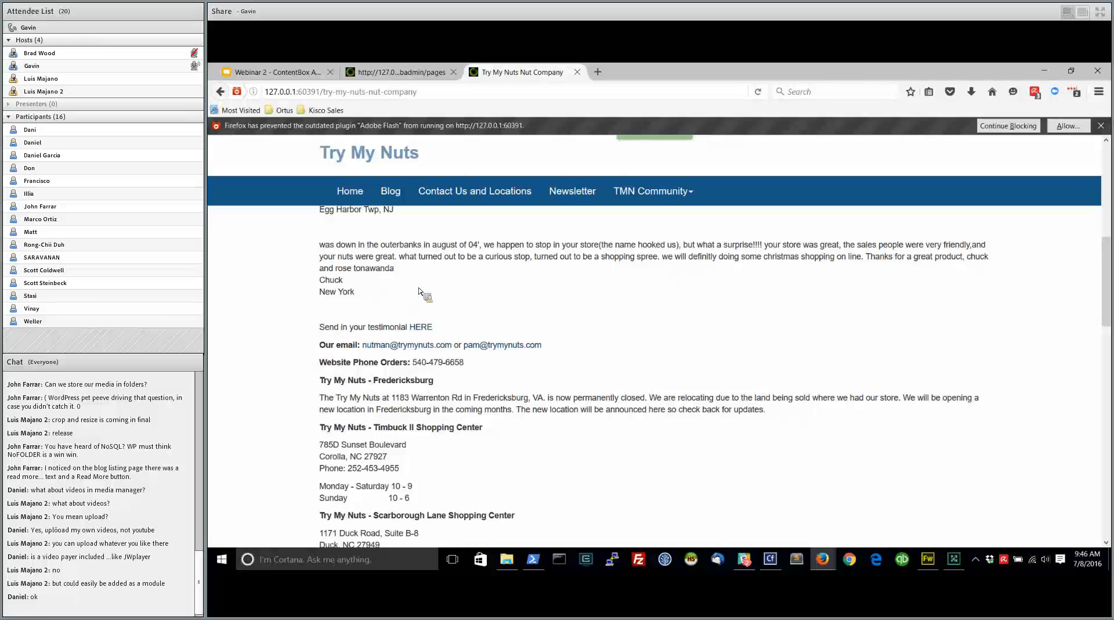
click(407, 74)
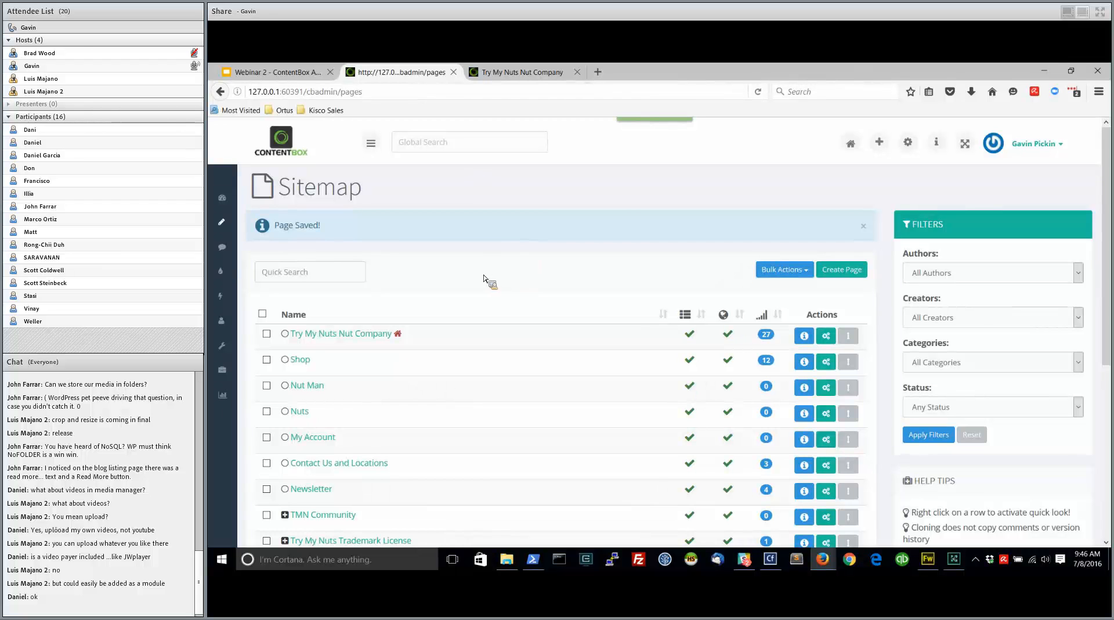
click(359, 335)
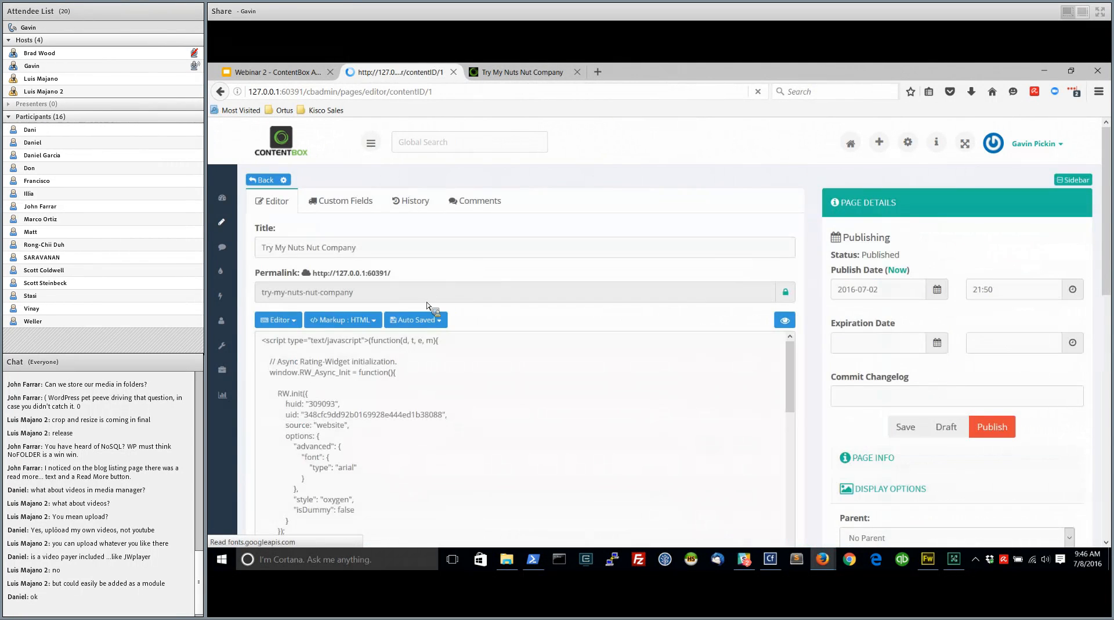
Open the live Contact Us and Locations page and highlight the special content paragraph above the "Our email" line
click(521, 73)
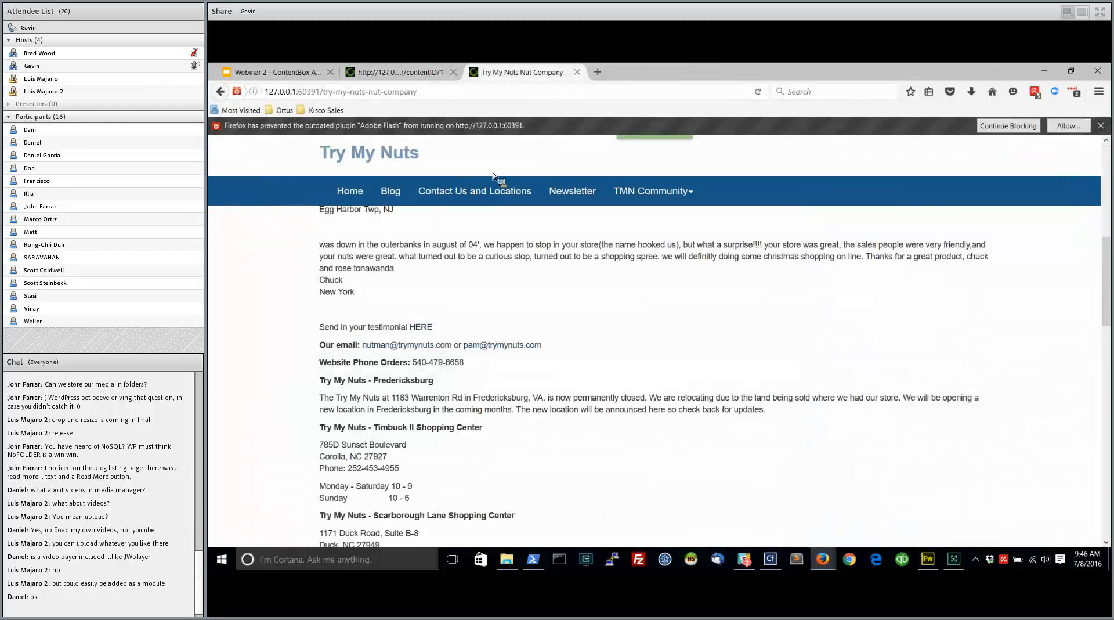
click(476, 192)
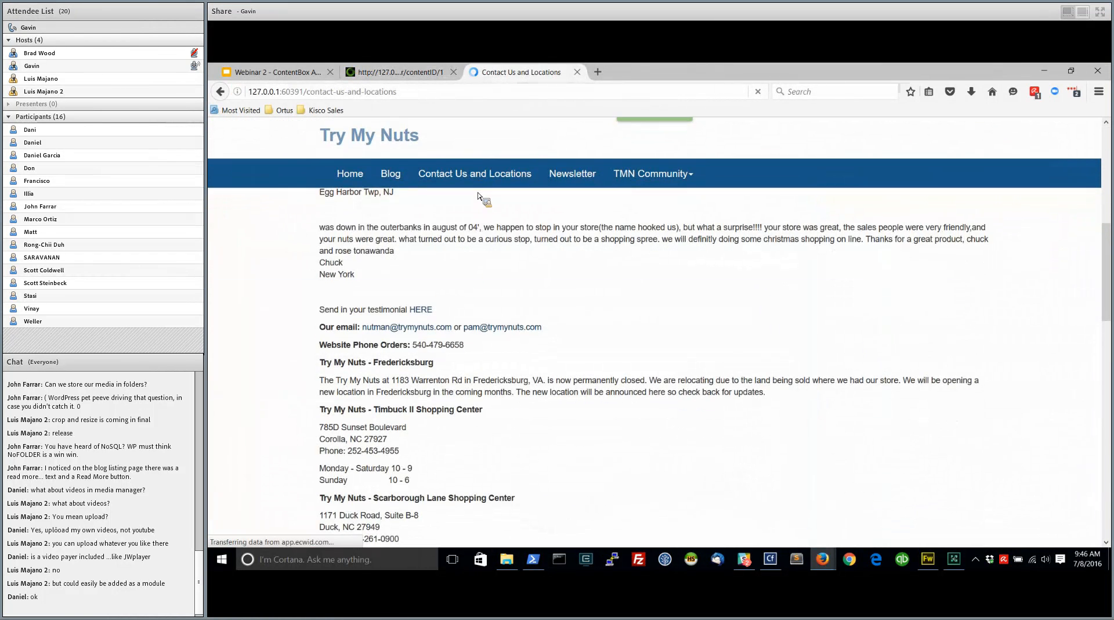
drag(624, 402, 331, 348)
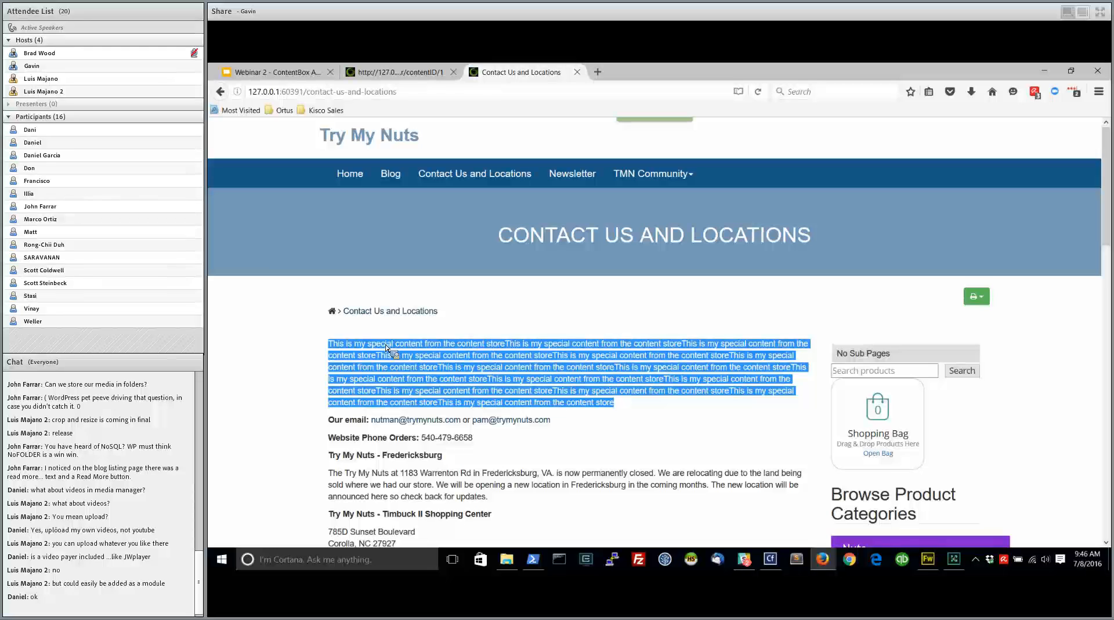
Open the Contact Us and Locations page for editing and add an empty line above the ContentStore widget
click(416, 74)
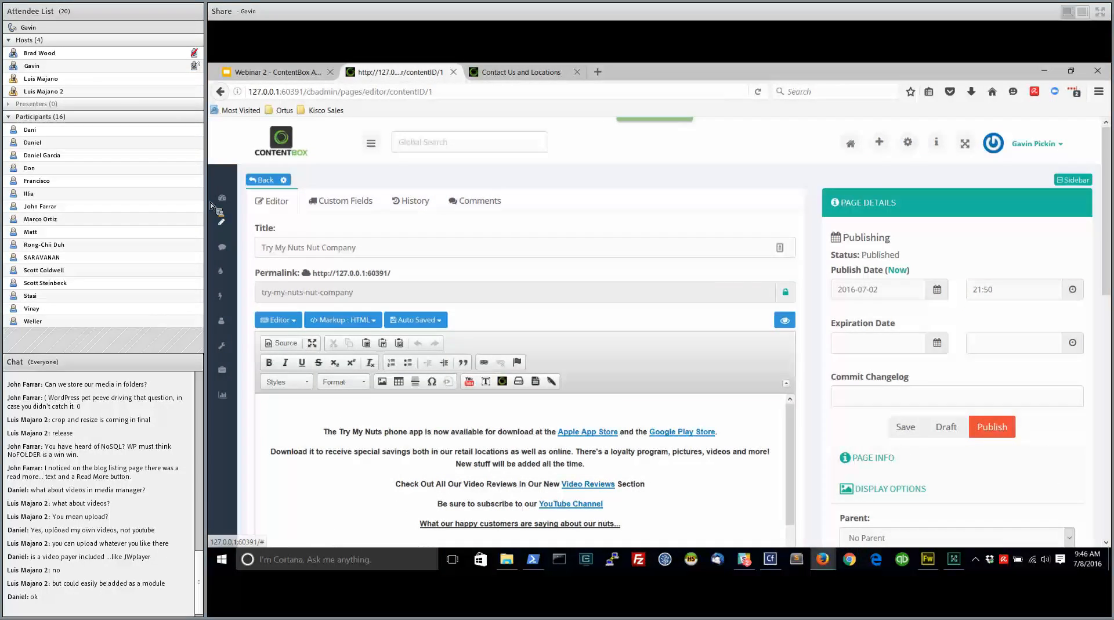
mouse_move(226, 220)
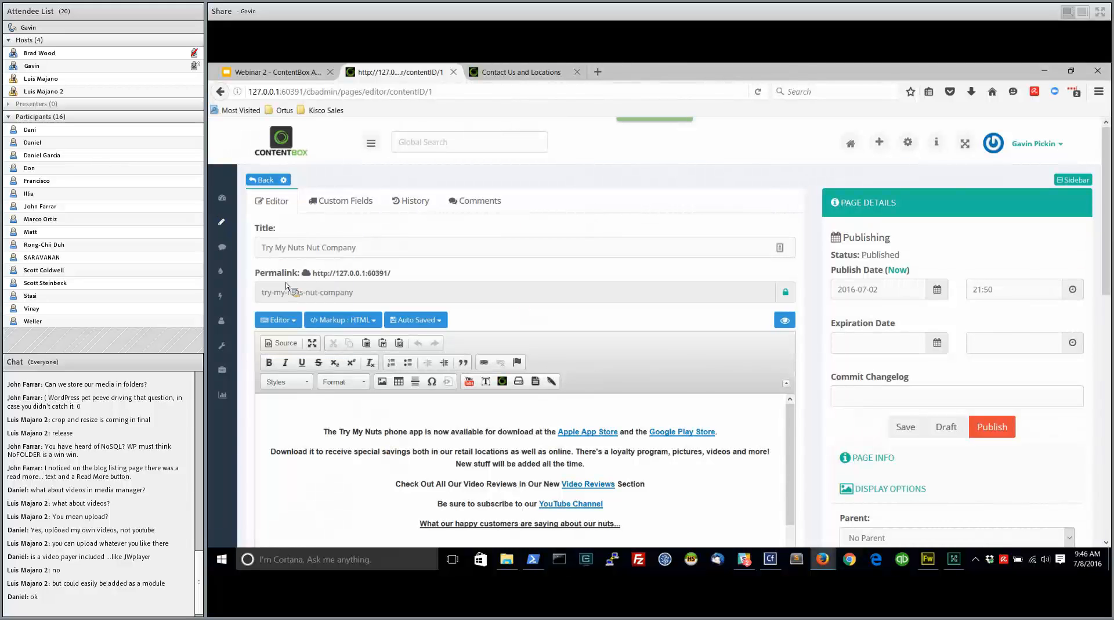
mouse_move(222, 222)
click(263, 244)
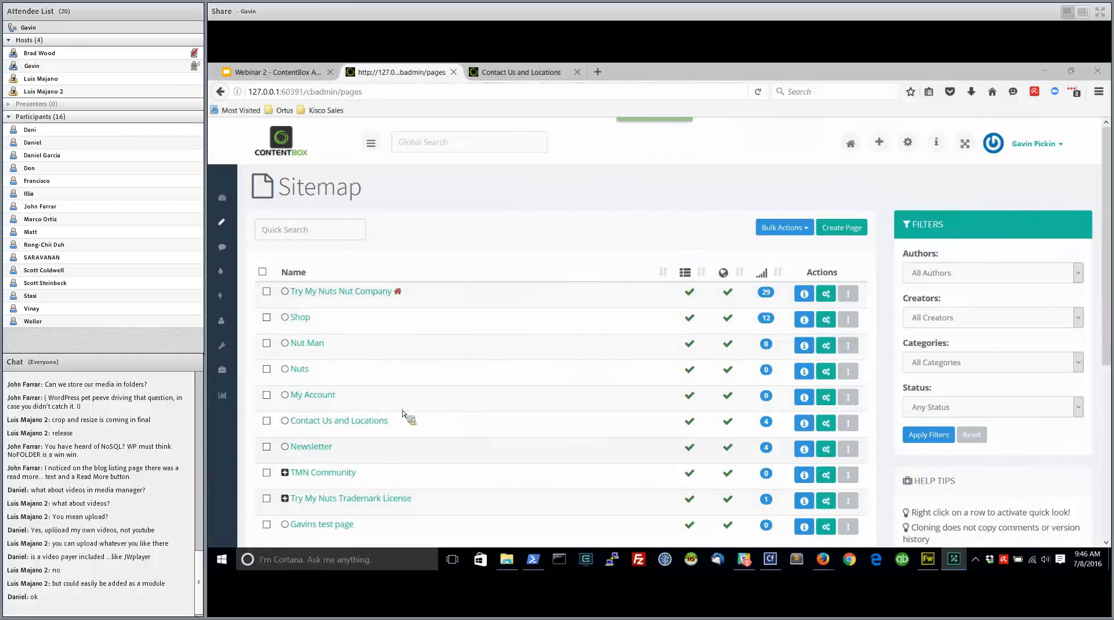
click(357, 425)
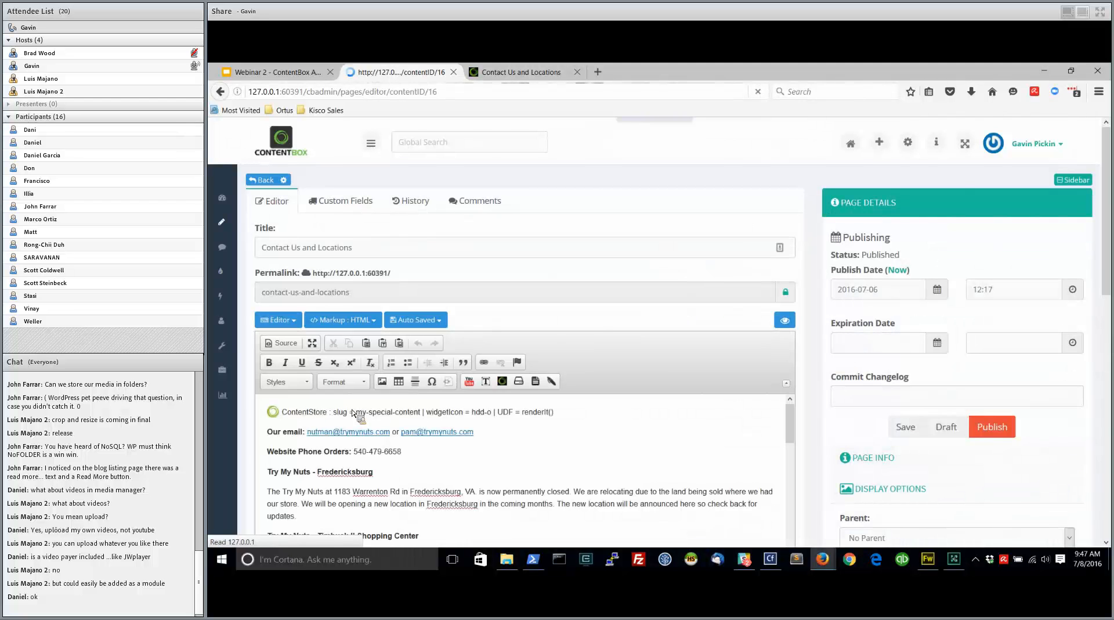
click(265, 416)
key(Return)
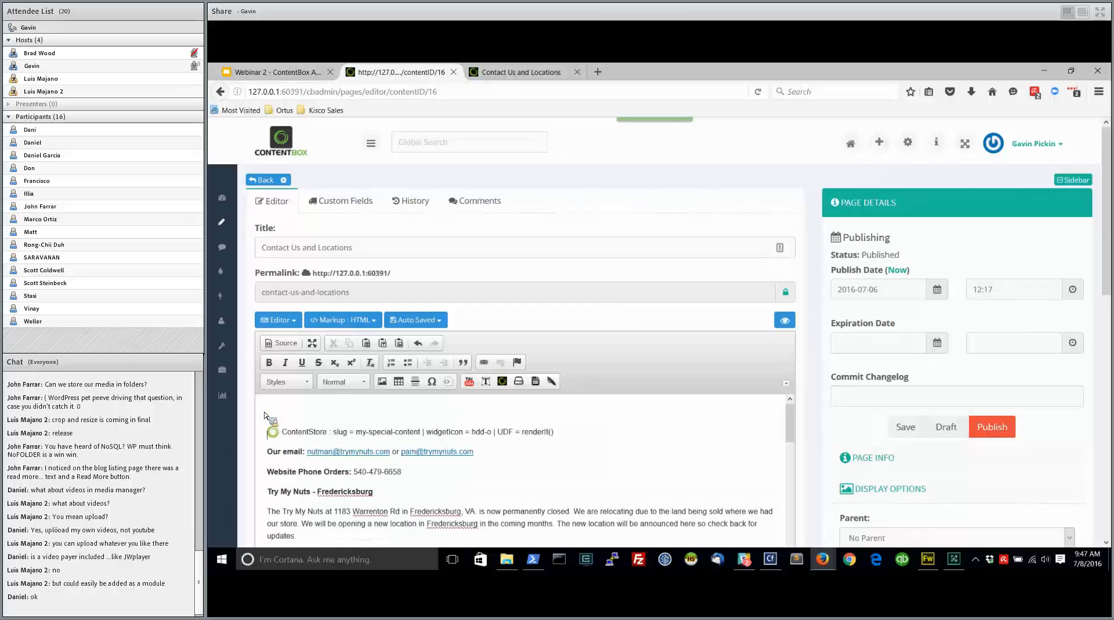
Browse the Content and ColdBox categories of insertable widgets and close the widget selection without inserting one
click(503, 381)
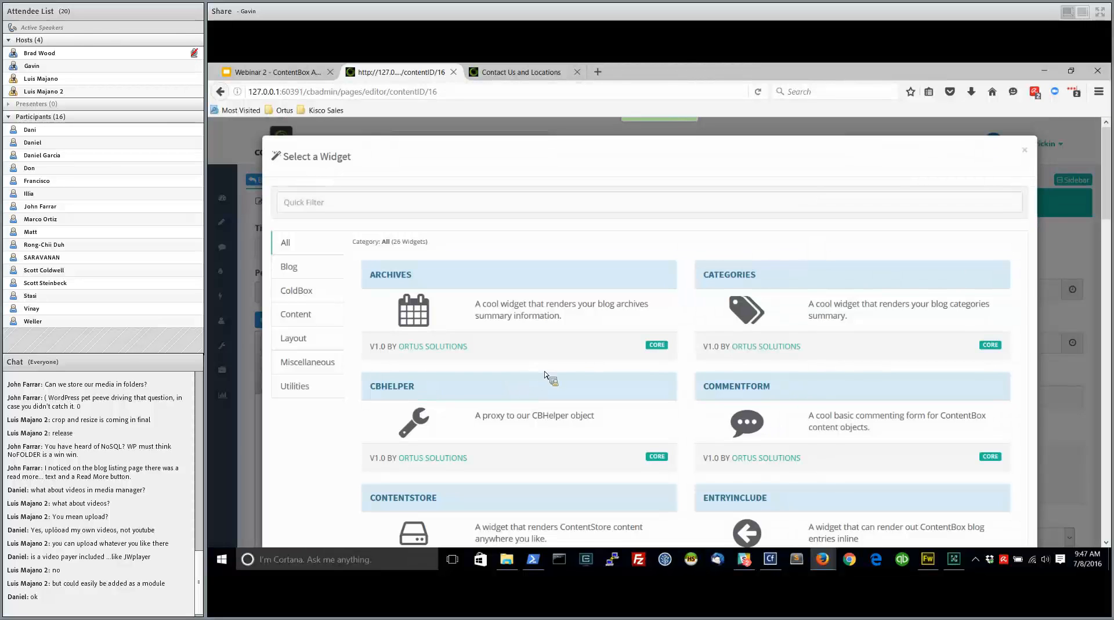
click(317, 317)
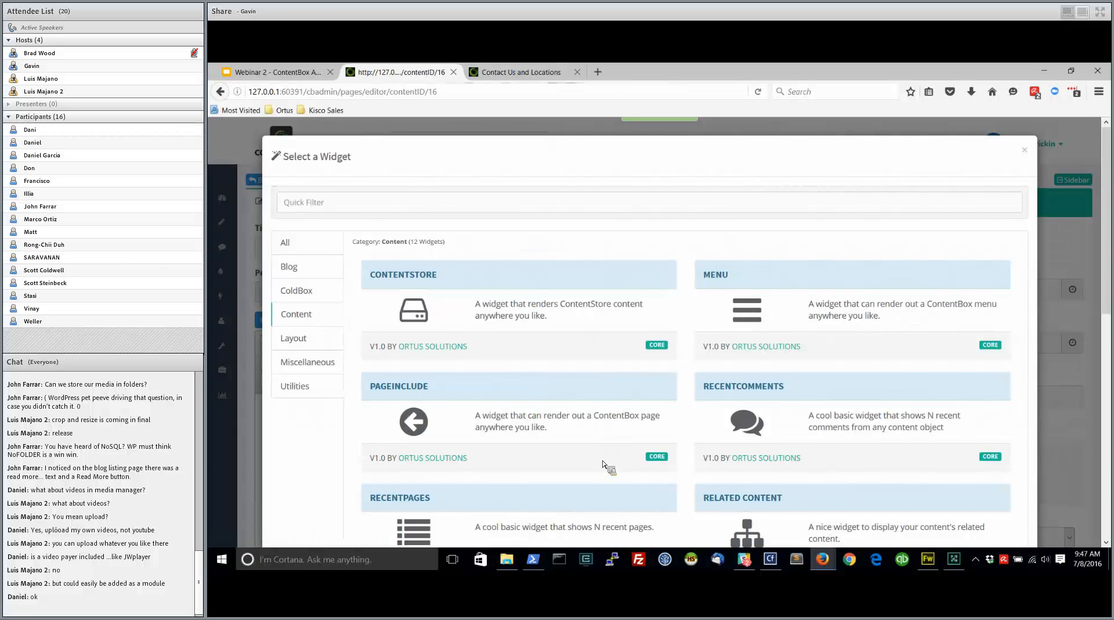
scroll(603, 464, down, 4)
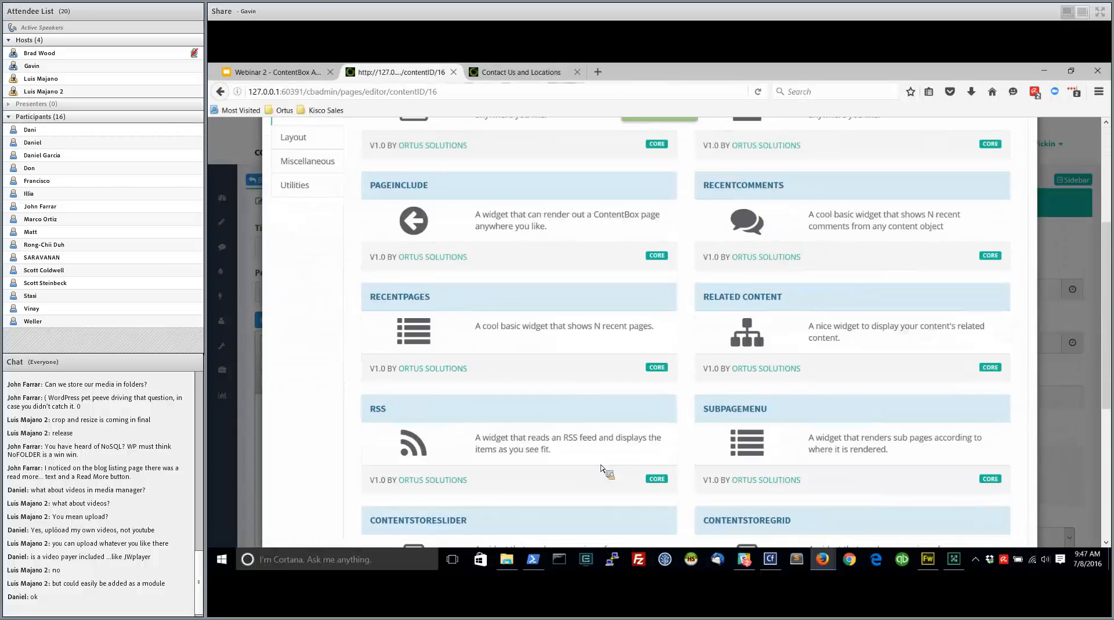
scroll(602, 468, down, 4)
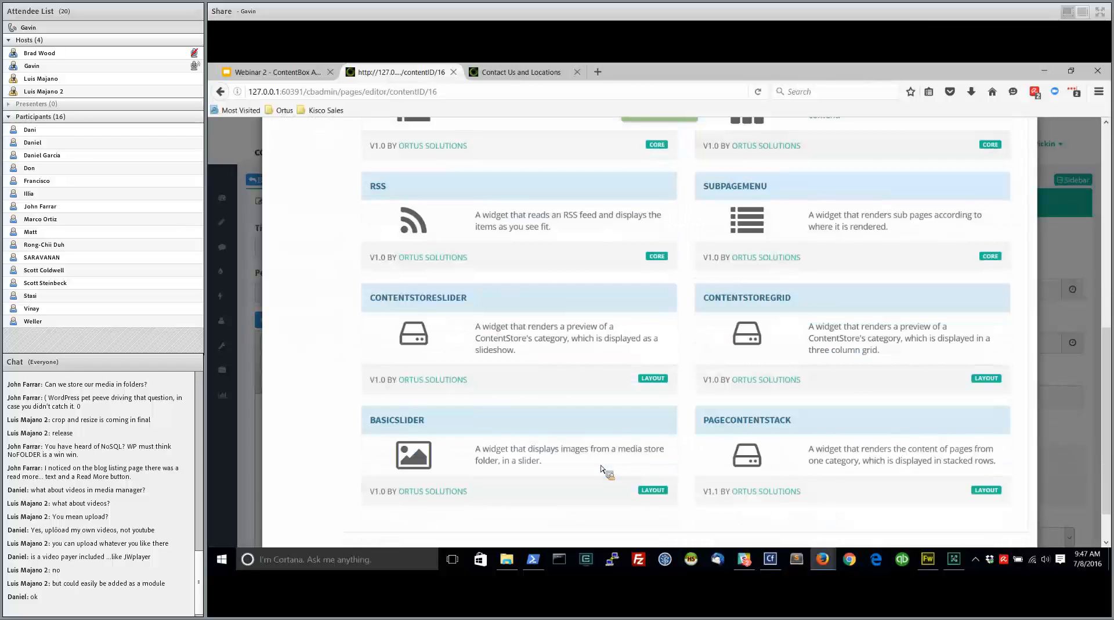
scroll(603, 469, up, 8)
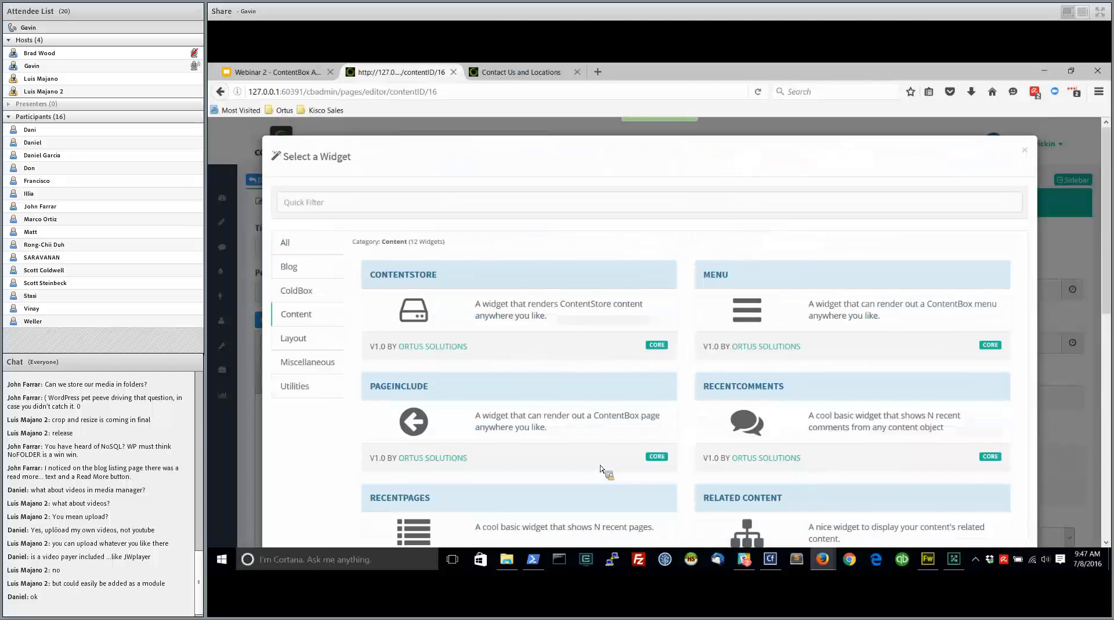
click(316, 293)
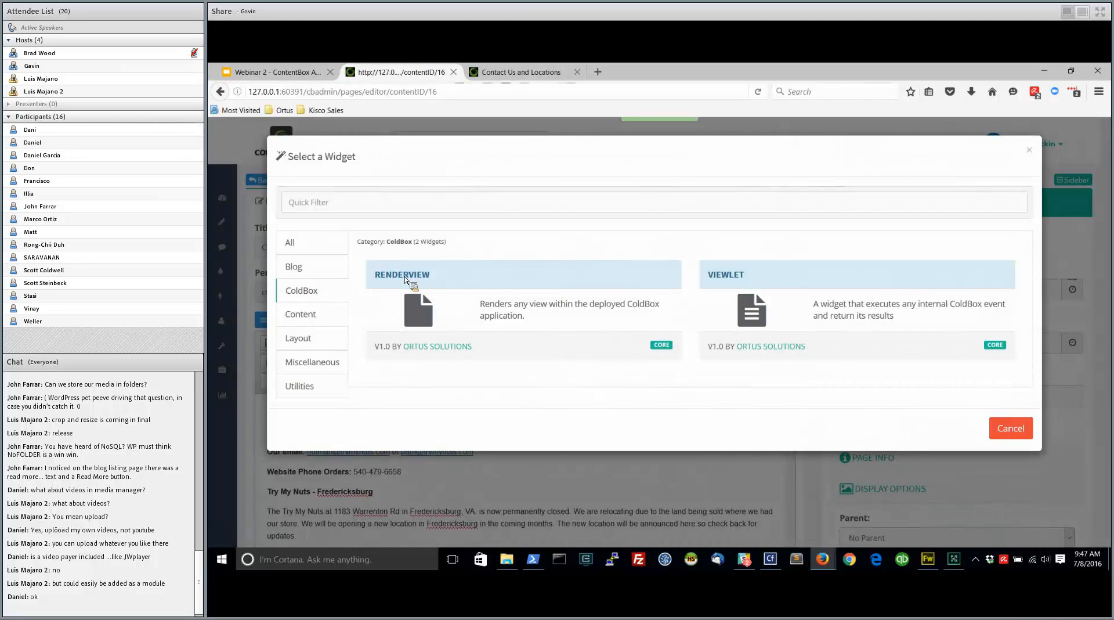
click(1030, 150)
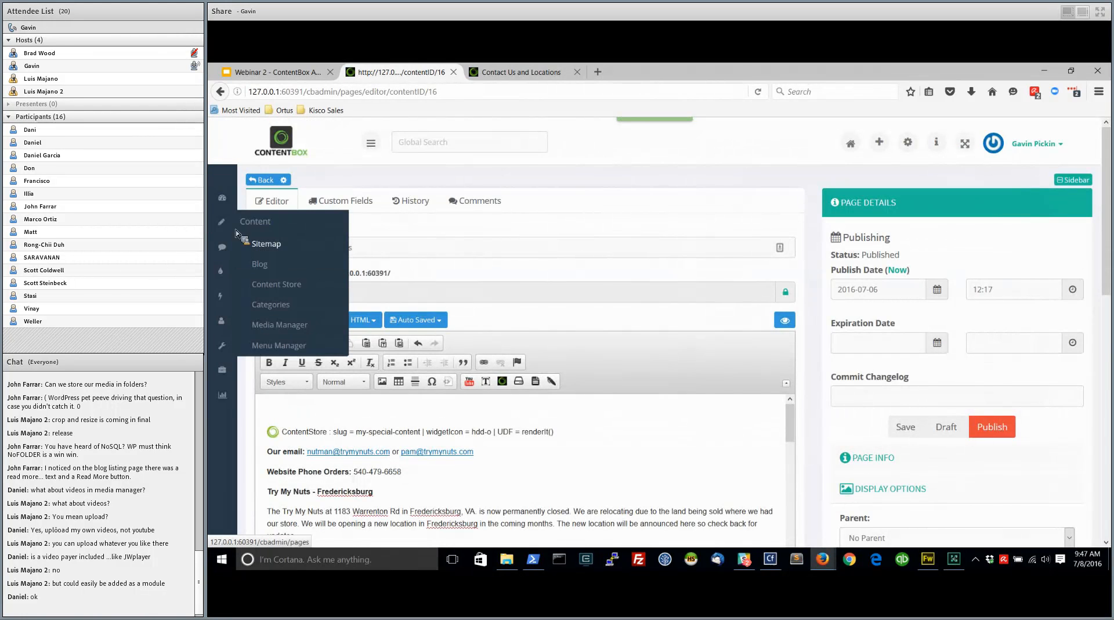
Leave the page without saving, open Try My Nuts Nut Company for editing, and go to the empty line above the testimonial link
click(285, 255)
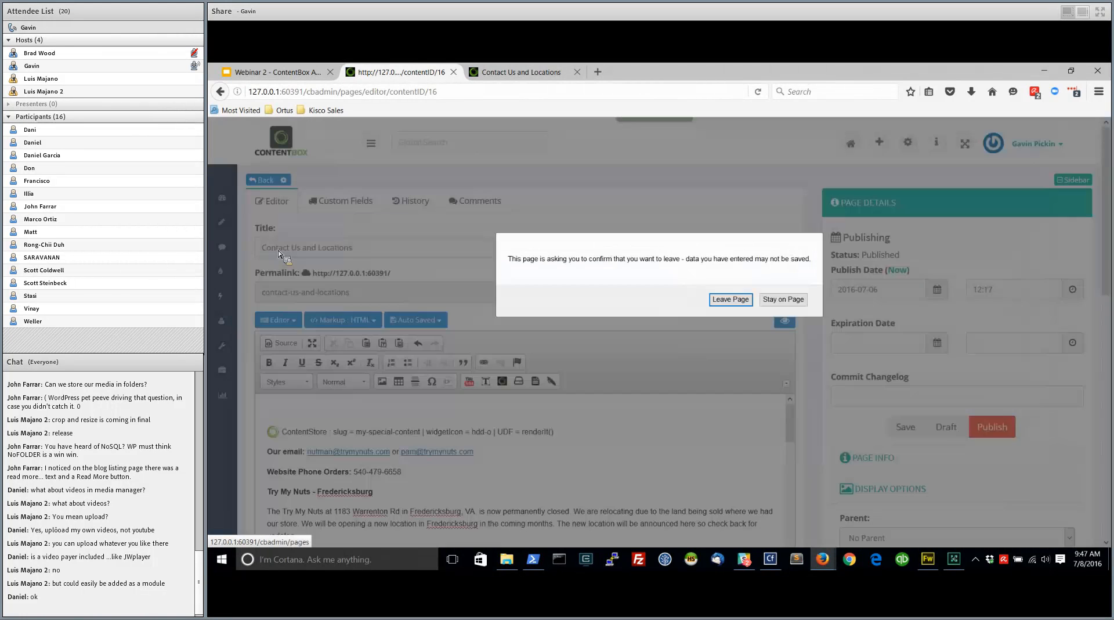
click(732, 300)
click(372, 294)
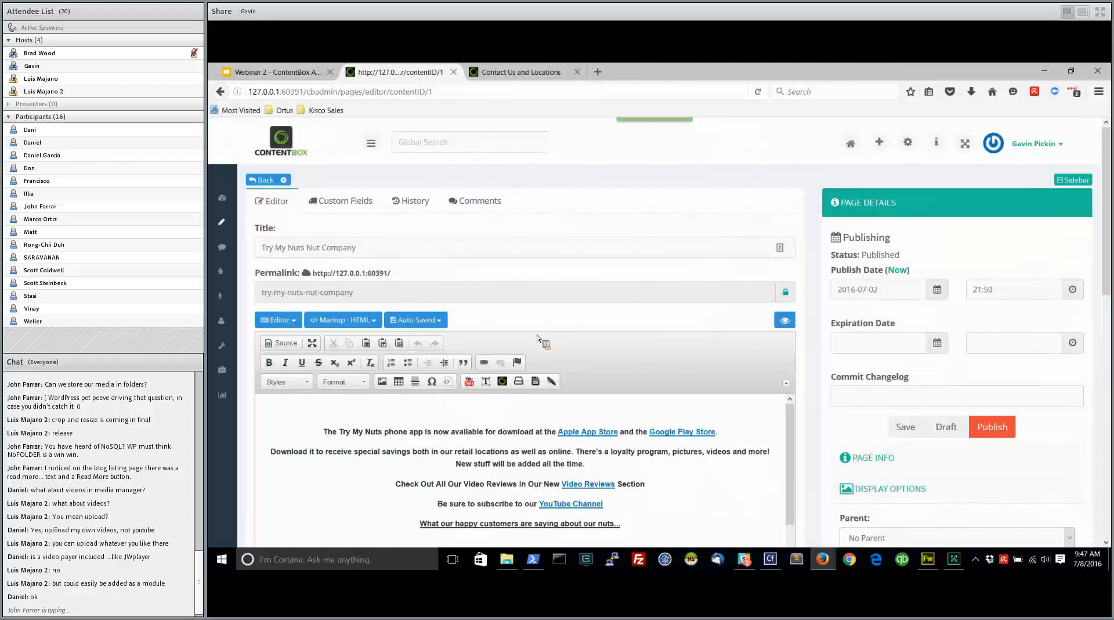
click(312, 416)
scroll(377, 447, down, 5)
scroll(300, 479, down, 4)
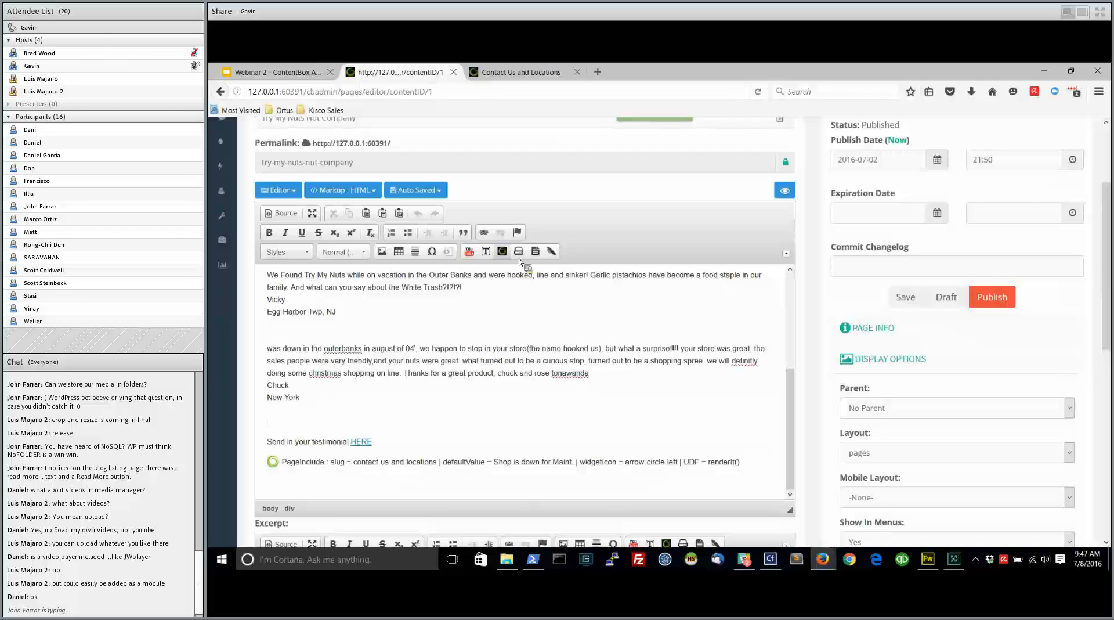
Review the arguments of the ColdBox Renderview widget and close it without inserting it
click(502, 252)
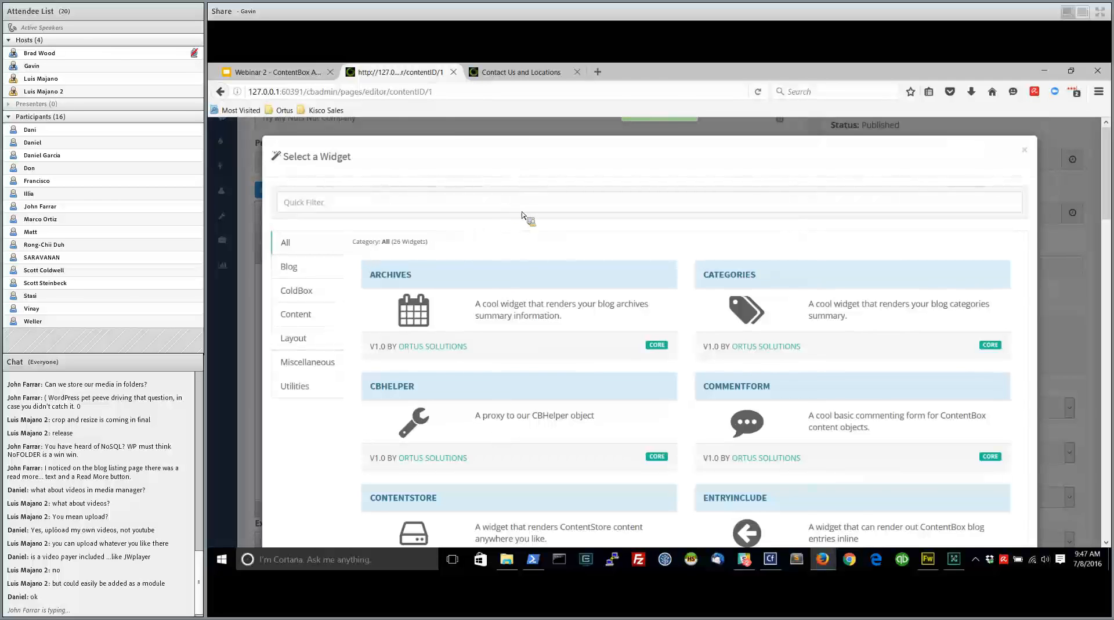
click(308, 290)
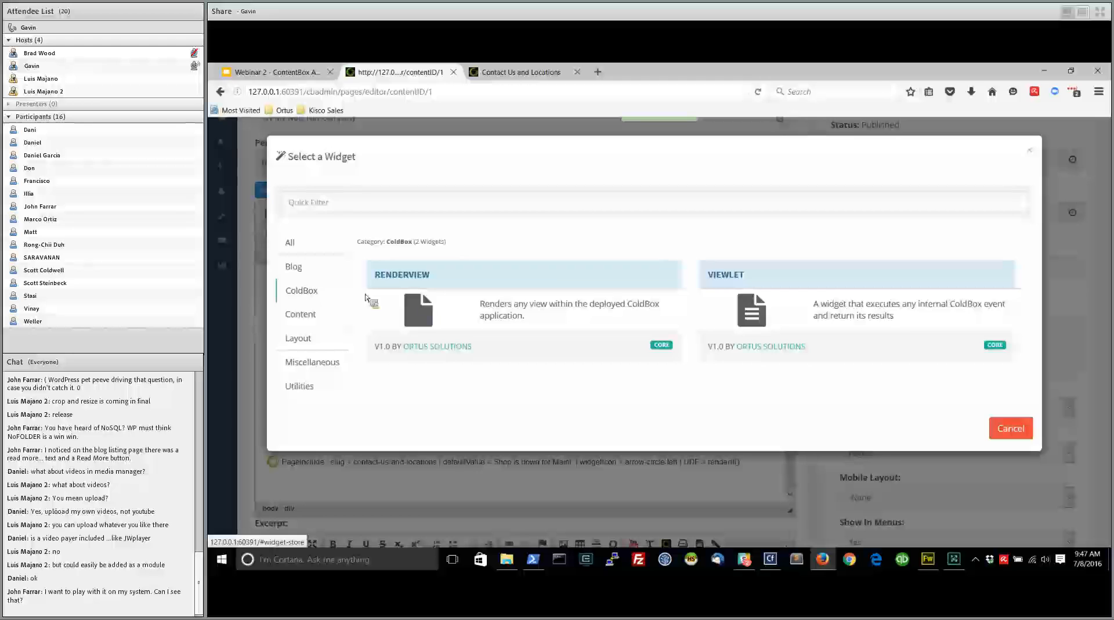
click(421, 313)
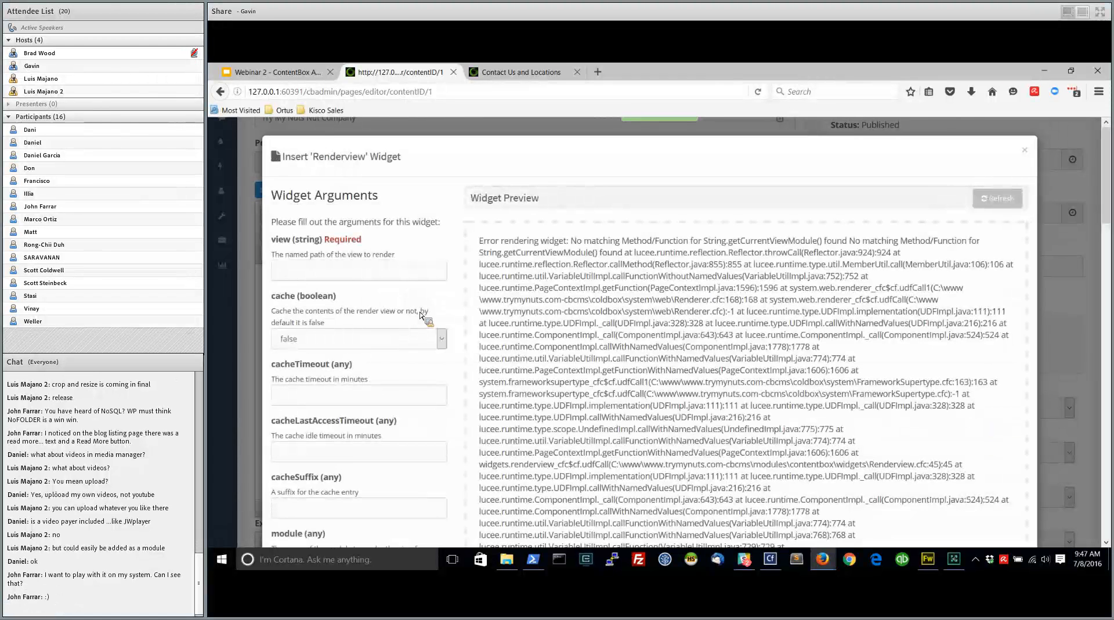
click(318, 272)
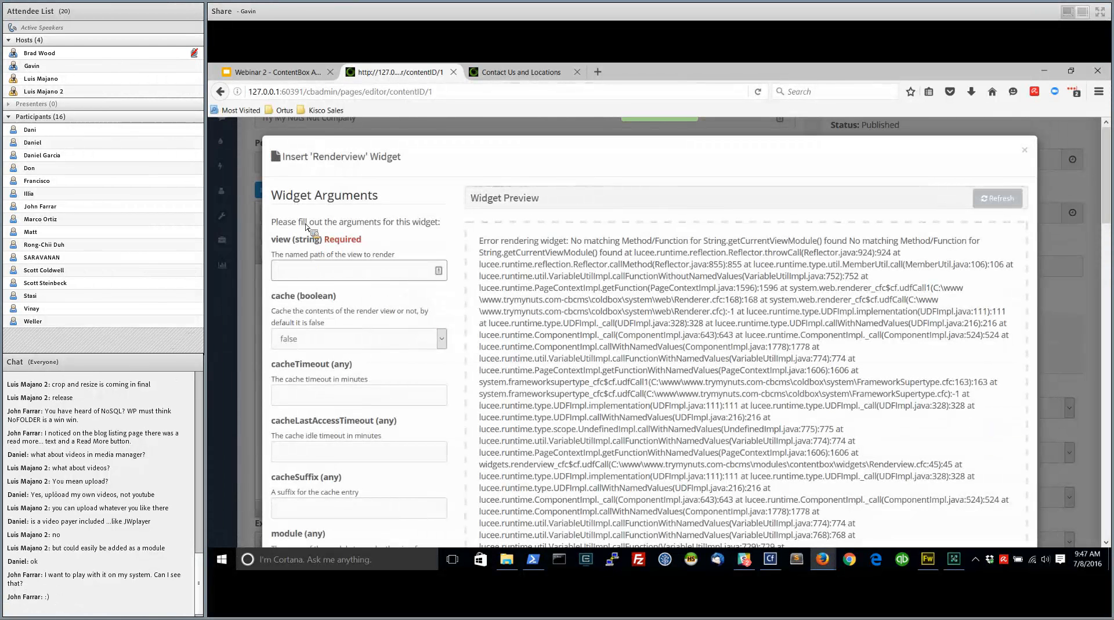
scroll(374, 395, down, 2)
scroll(371, 400, down, 1)
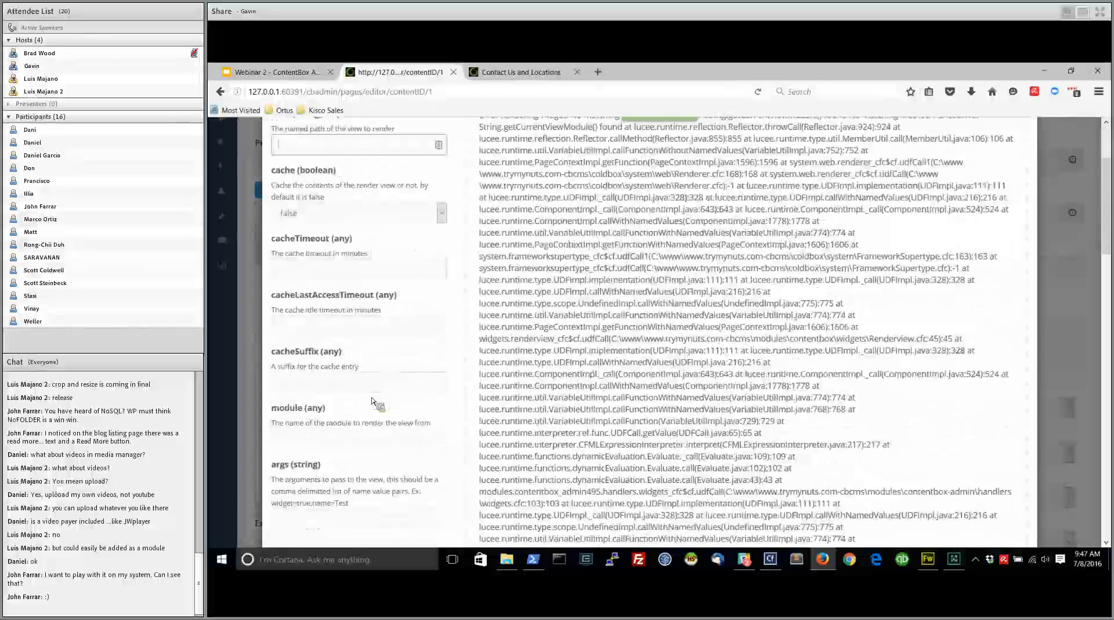
click(1041, 149)
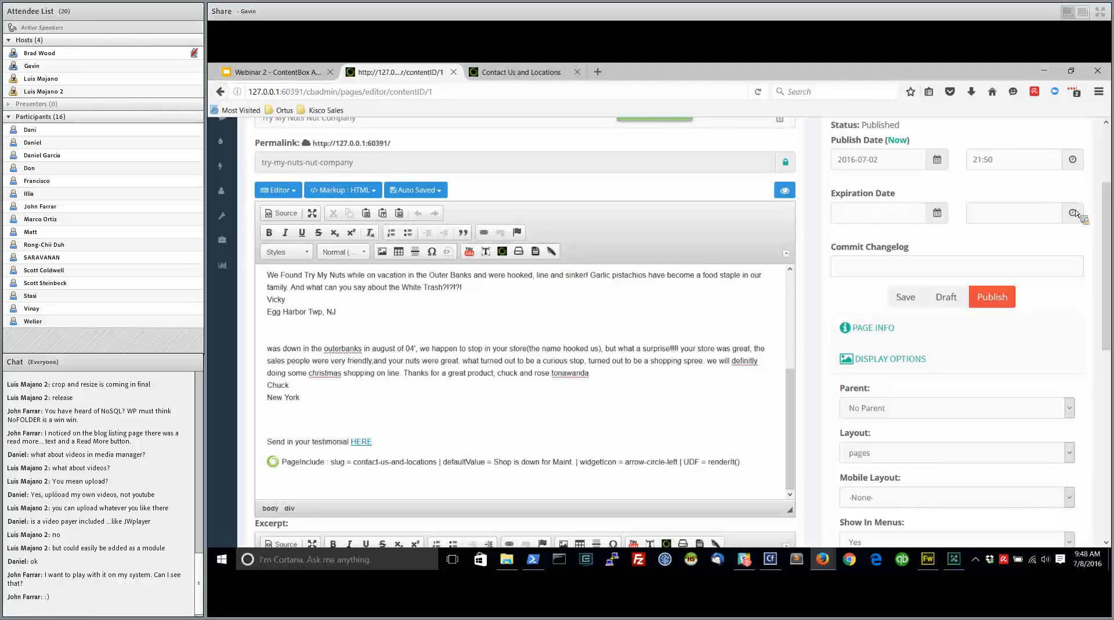
Expand the full admin navigation and open the site's Export Tools
scroll(839, 348, up, 3)
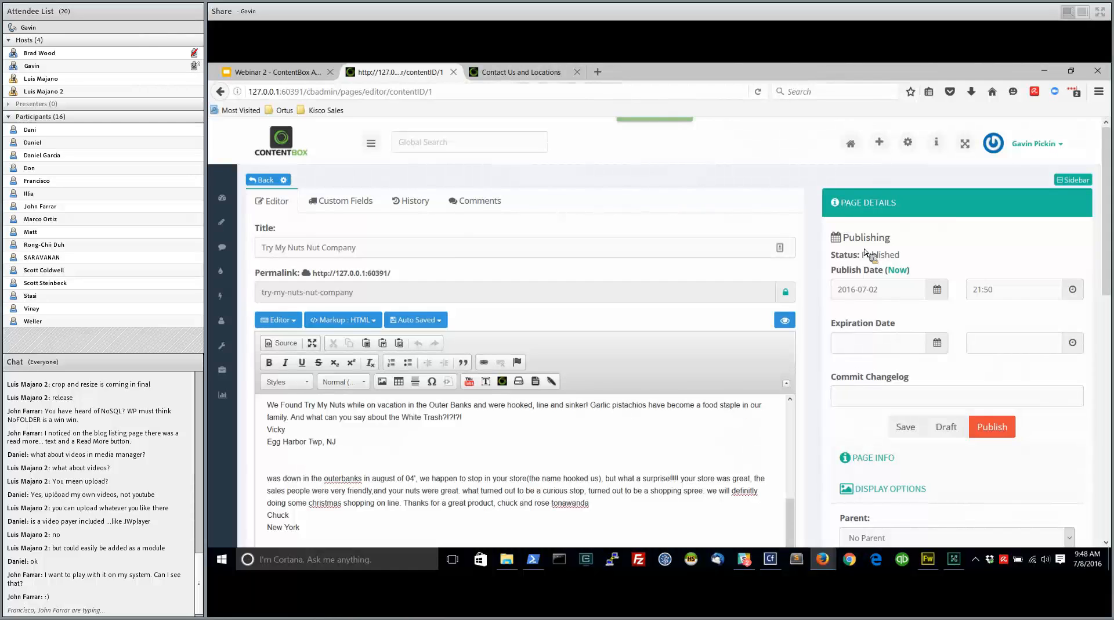
scroll(534, 157, down, 2)
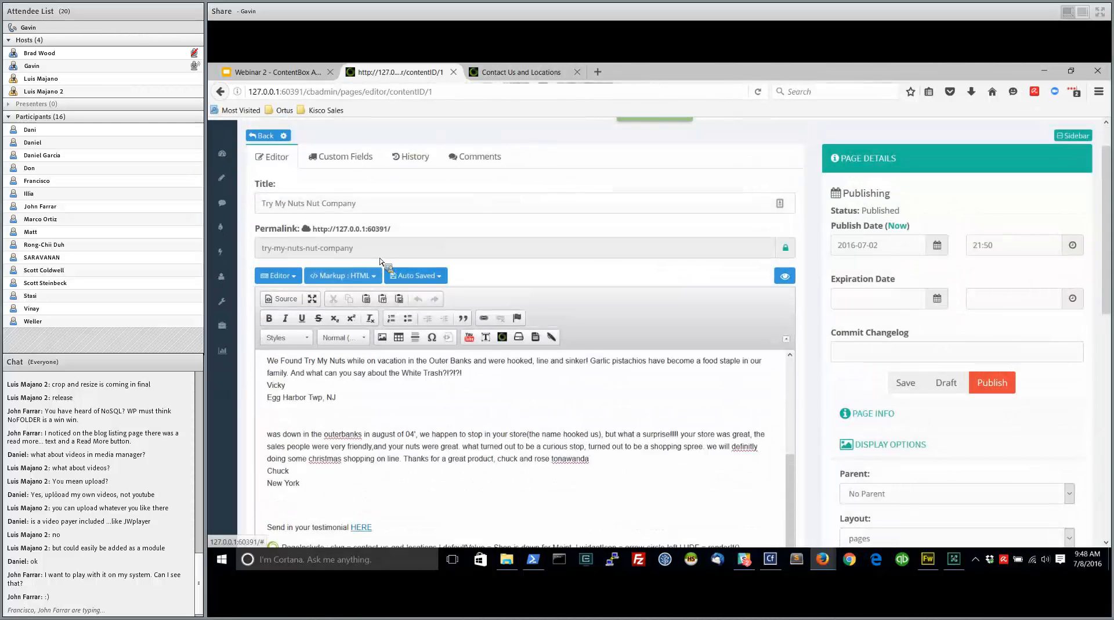
scroll(374, 145, up, 2)
click(374, 145)
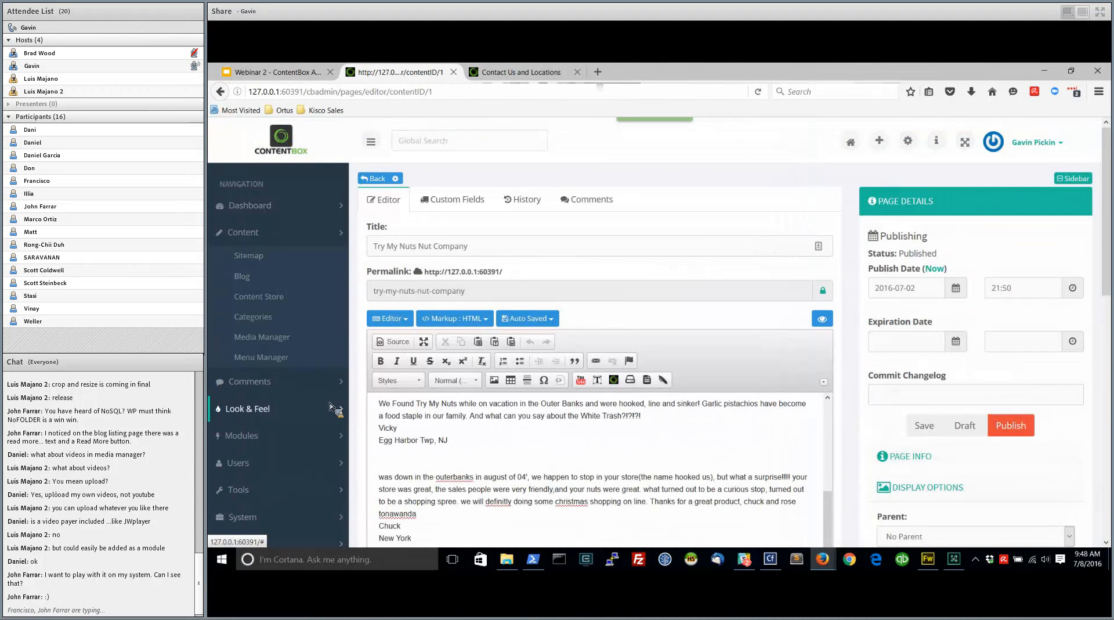
scroll(334, 404, down, 3)
click(259, 302)
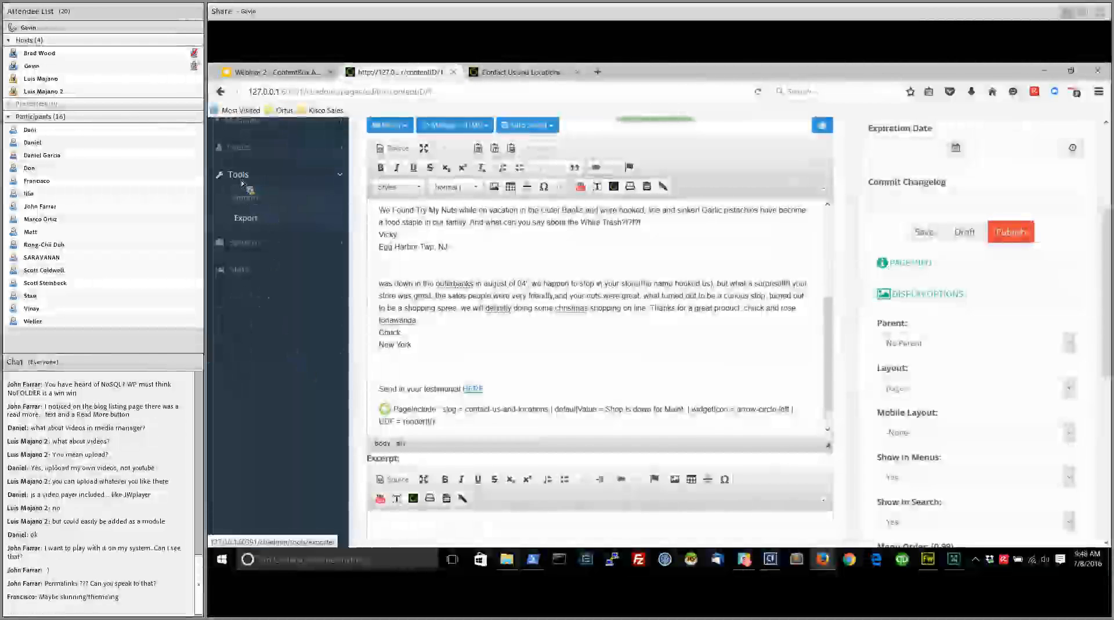
click(240, 222)
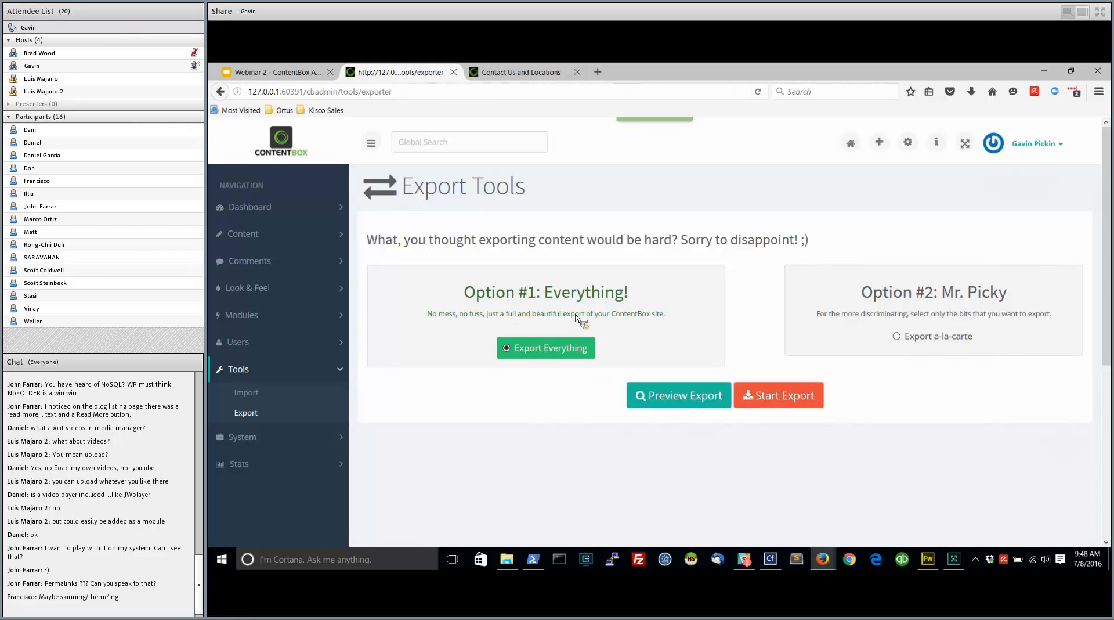
Switch the export to a-la-carte and review the content types that can be exported individually
click(898, 339)
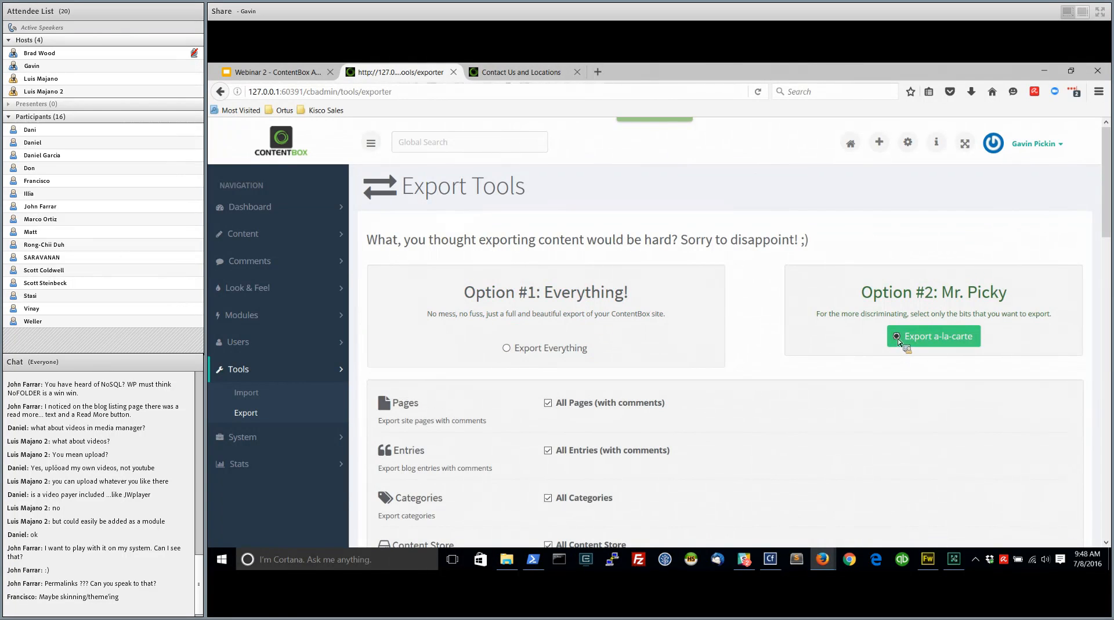
scroll(898, 341, down, 5)
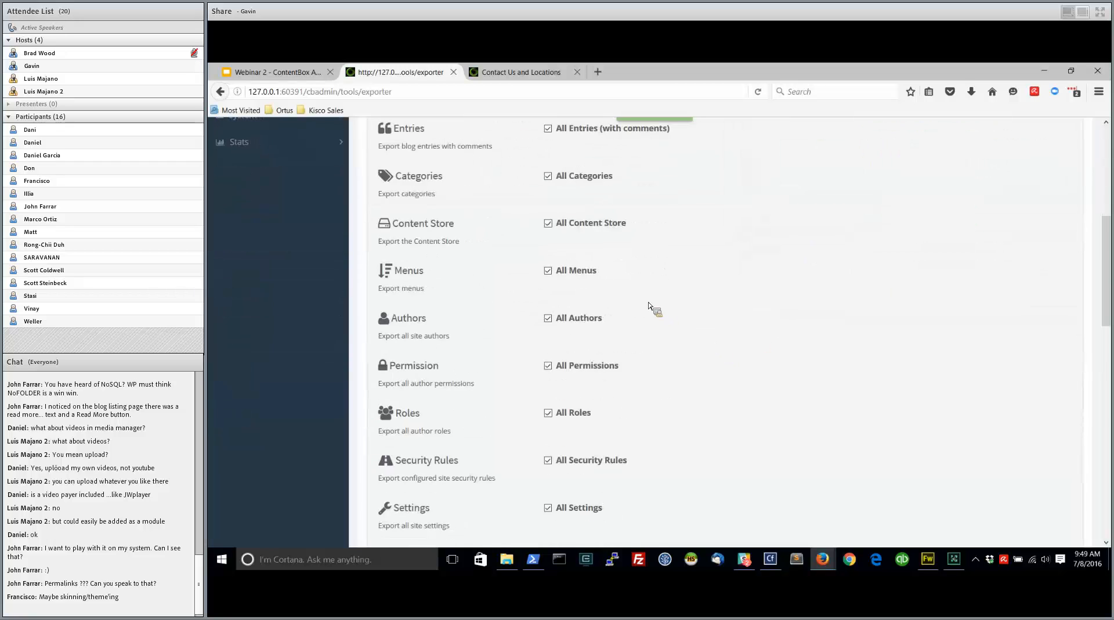
scroll(648, 302, down, 2)
scroll(480, 181, up, 2)
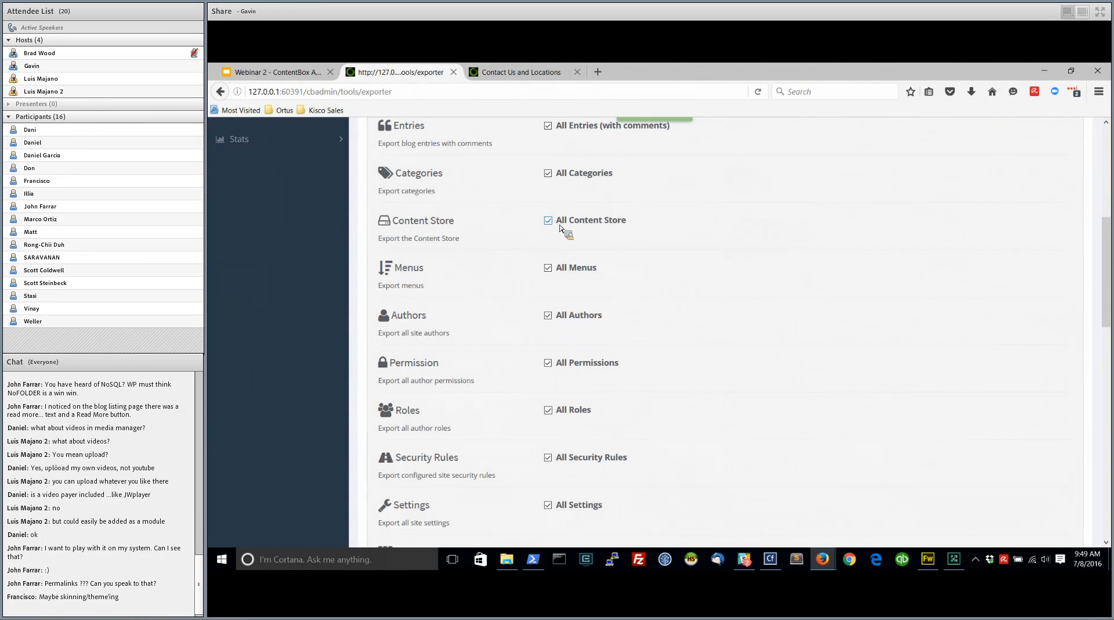
scroll(705, 296, up, 5)
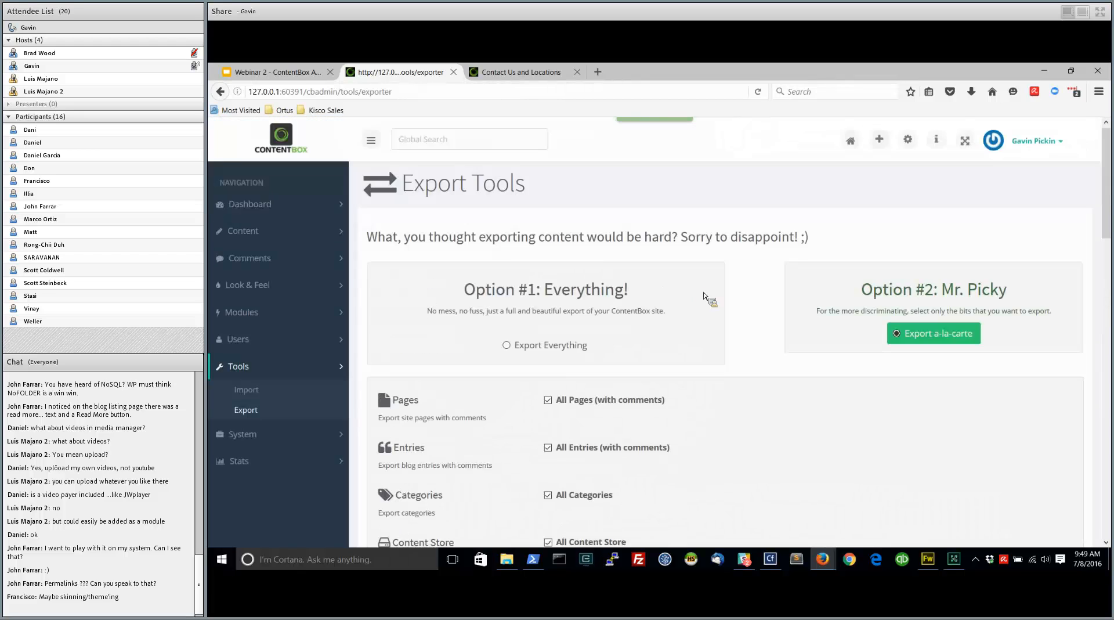
Select Export Everything, preview the content areas and formats in the full export, and close the preview
click(516, 346)
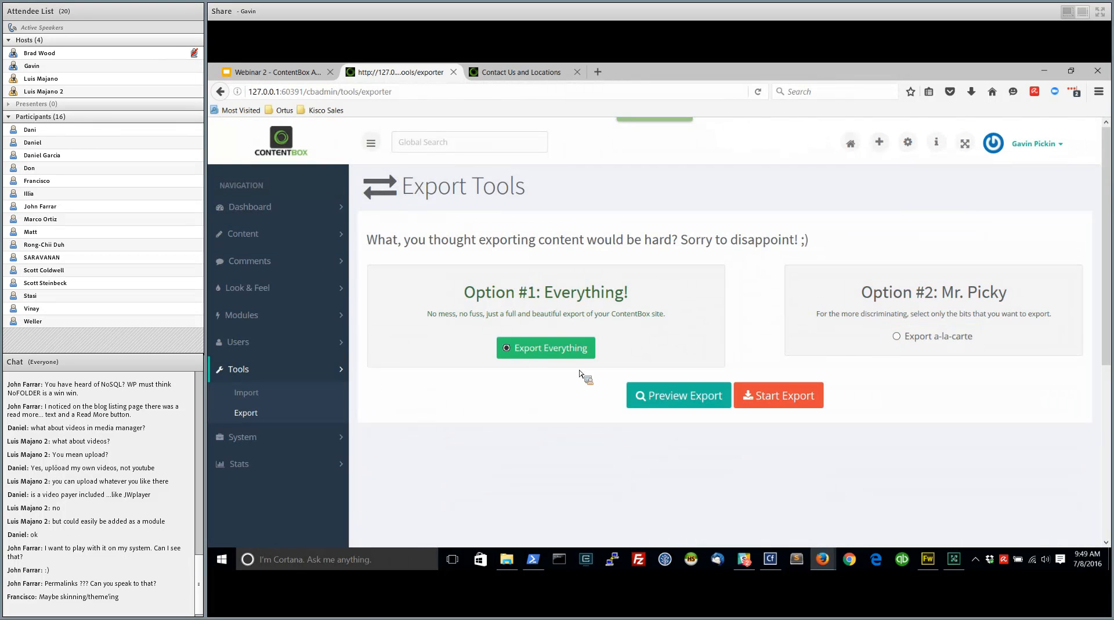
click(680, 396)
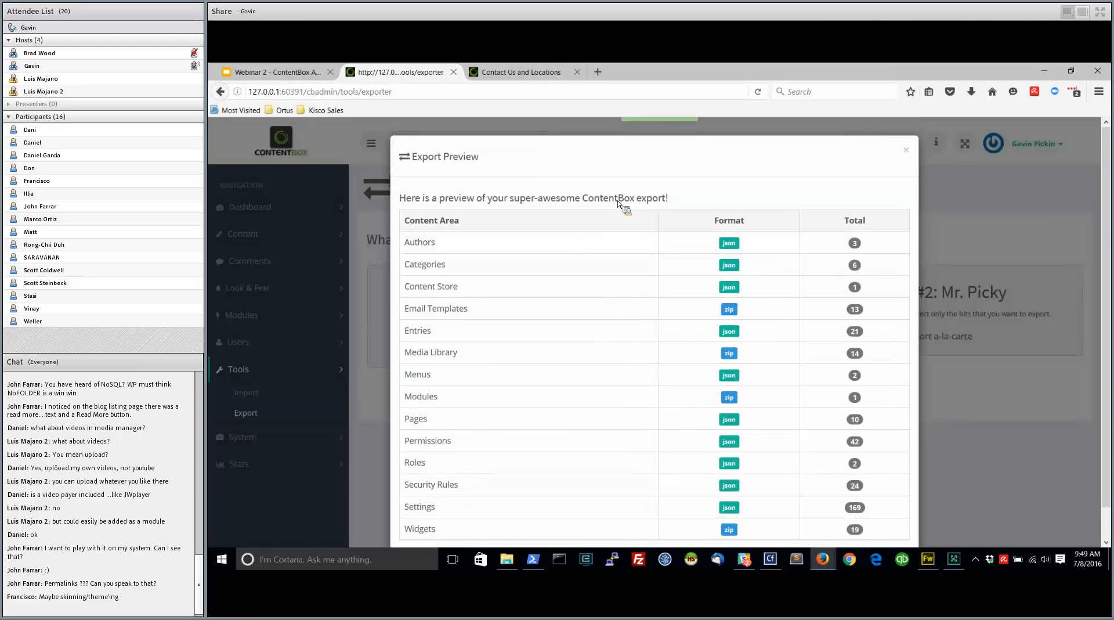
scroll(856, 268, down, 1)
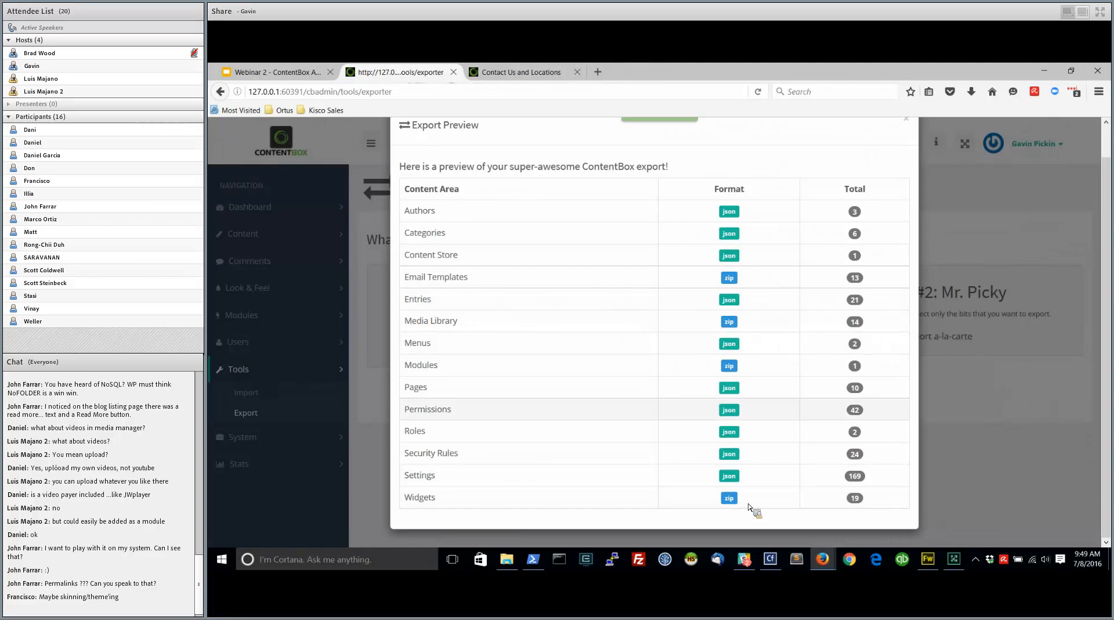
scroll(636, 339, up, 1)
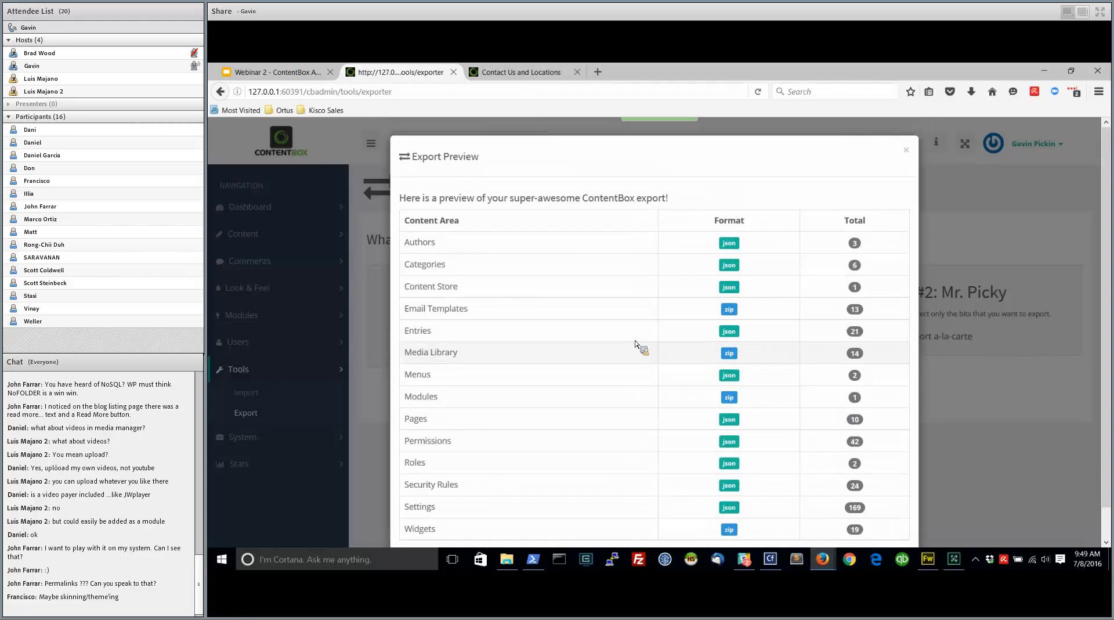
scroll(728, 285, down, 1)
scroll(780, 206, up, 1)
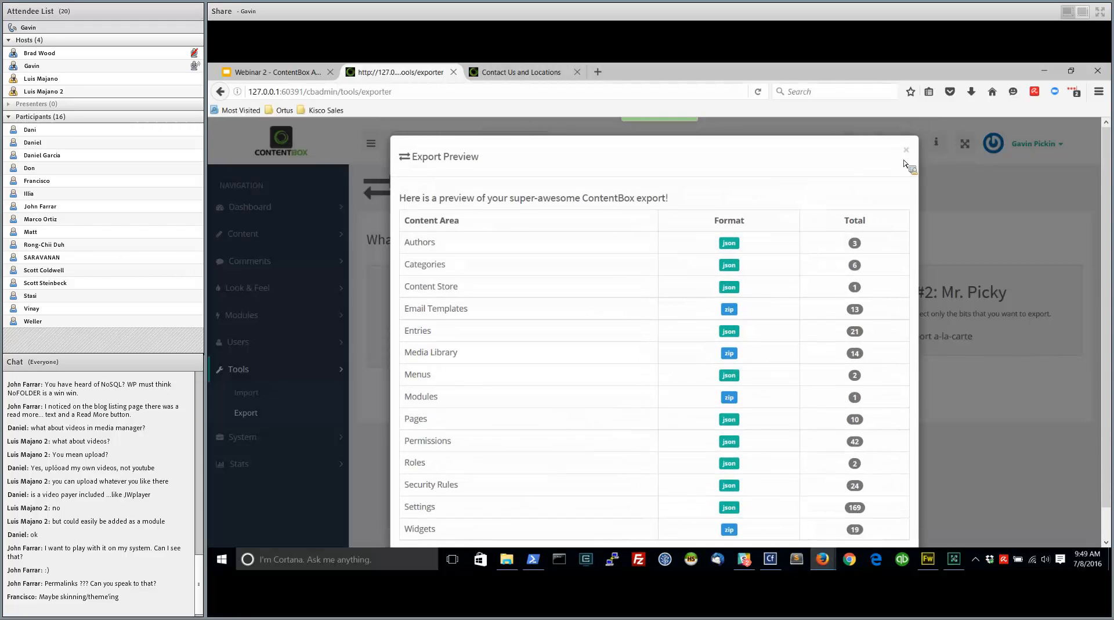
click(906, 151)
Run the full site export and dismiss the download of try-my-nuts.cbox without saving it
click(775, 400)
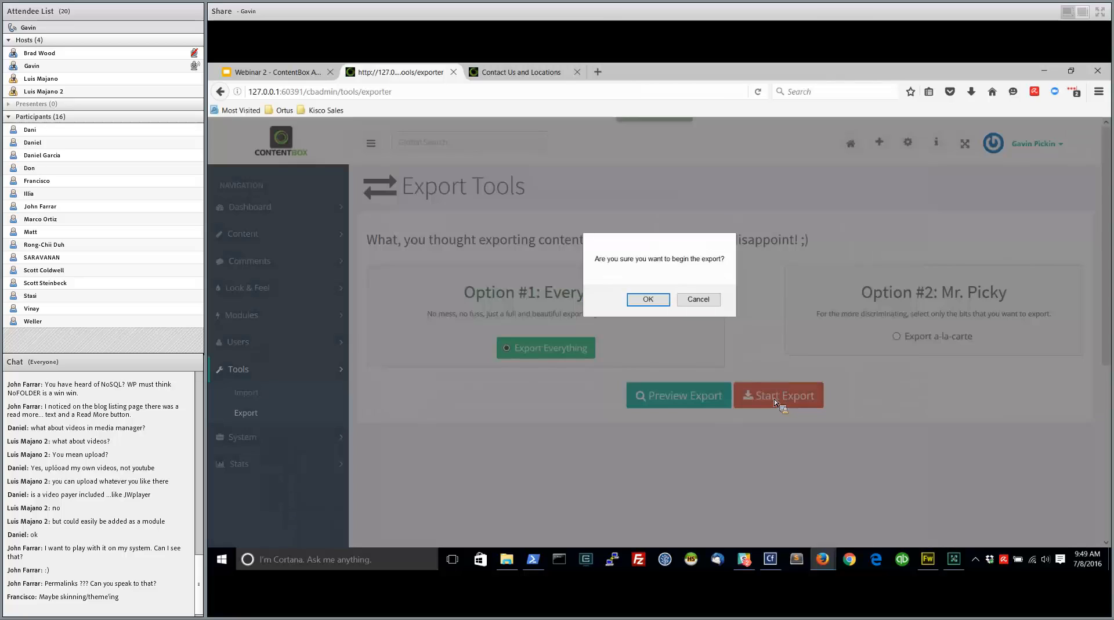
click(647, 299)
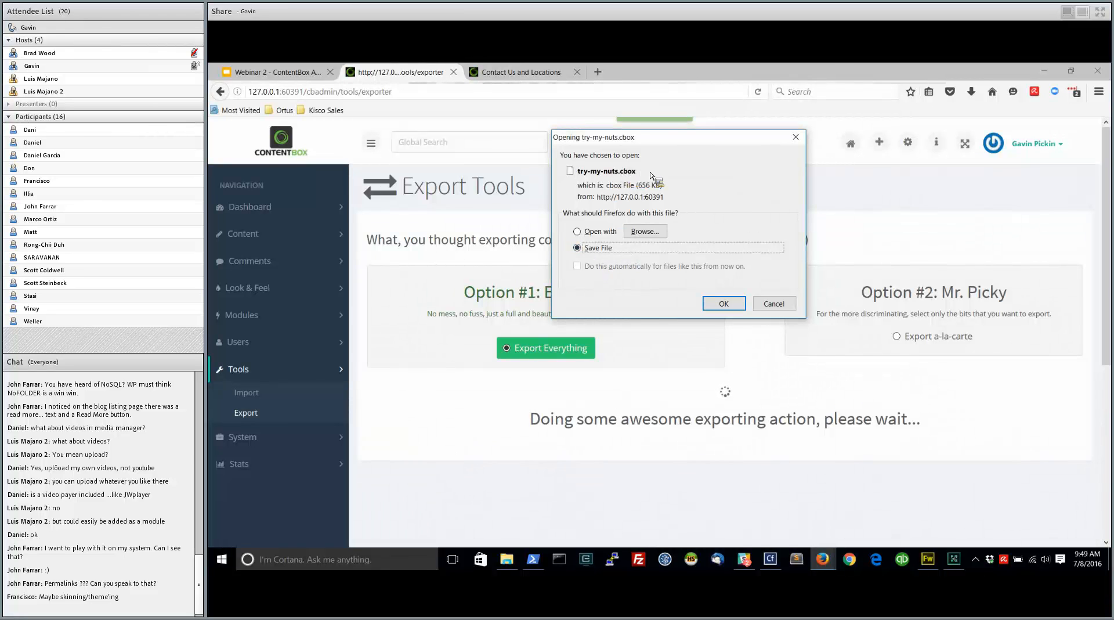
click(778, 306)
Open the Import Tools, bring up the file selection for a ContentBox package, and cancel it
click(254, 394)
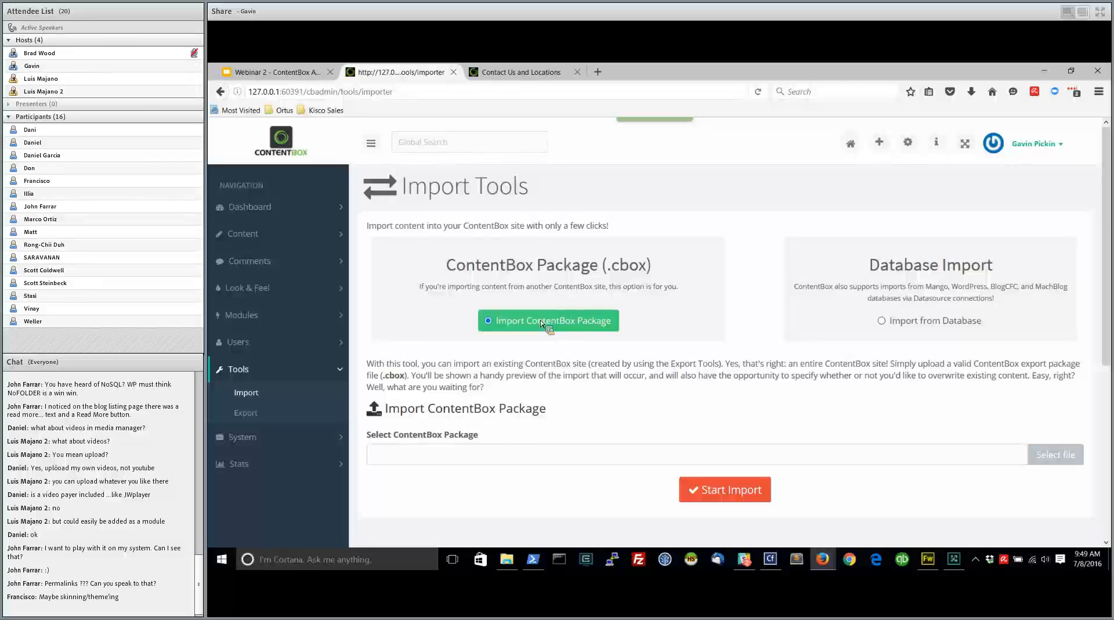
click(818, 456)
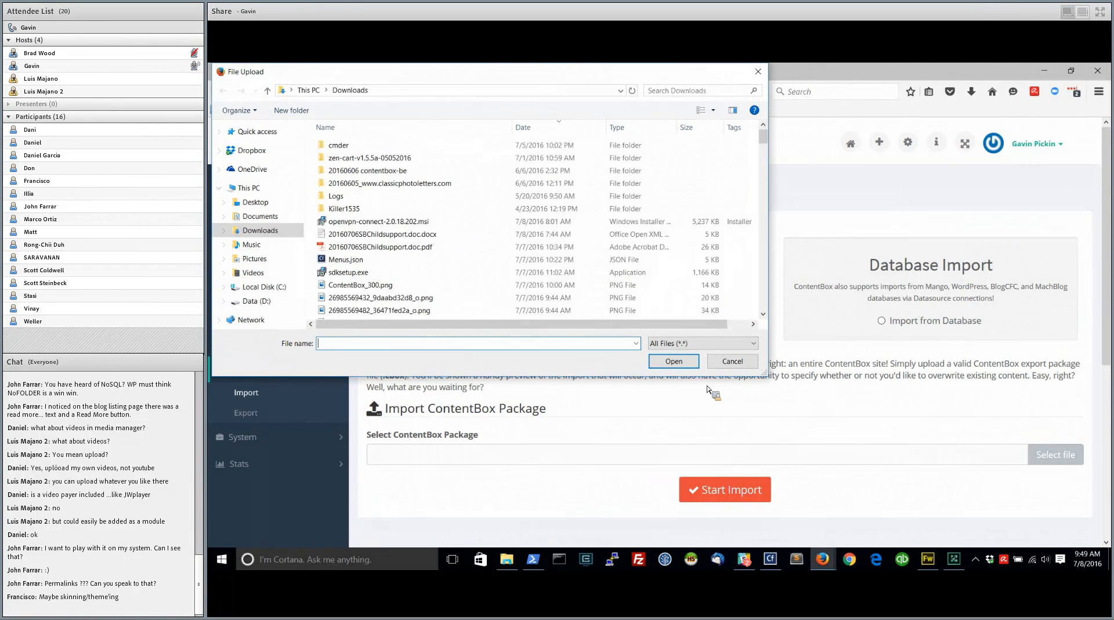
click(732, 361)
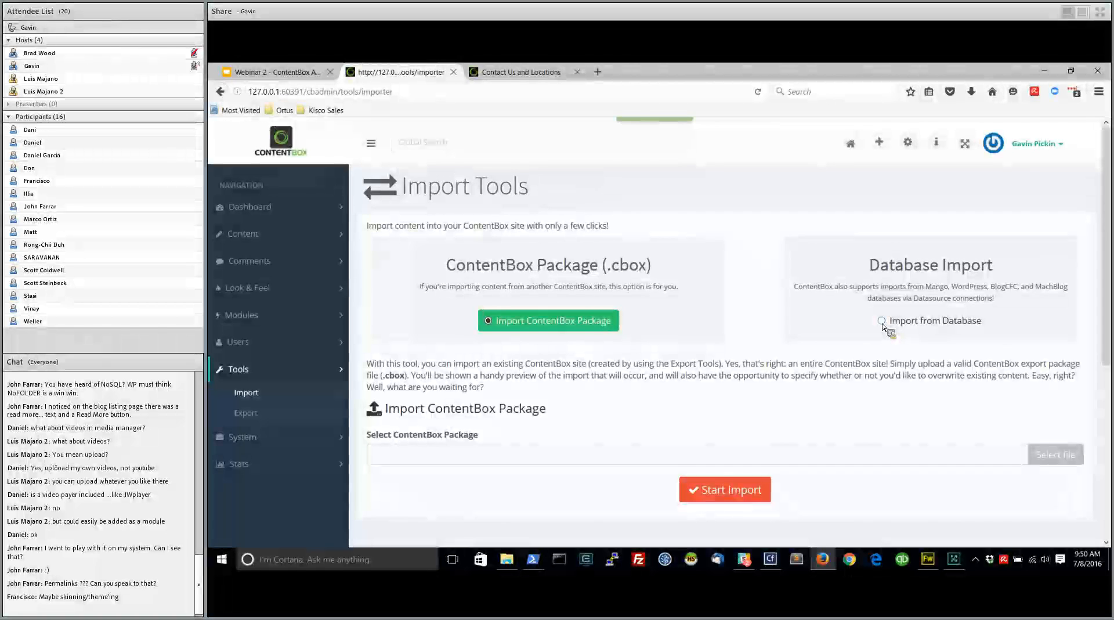
Choose Import from Database with WordPress as the importer source, and review its table prefix, author password and role options
click(882, 322)
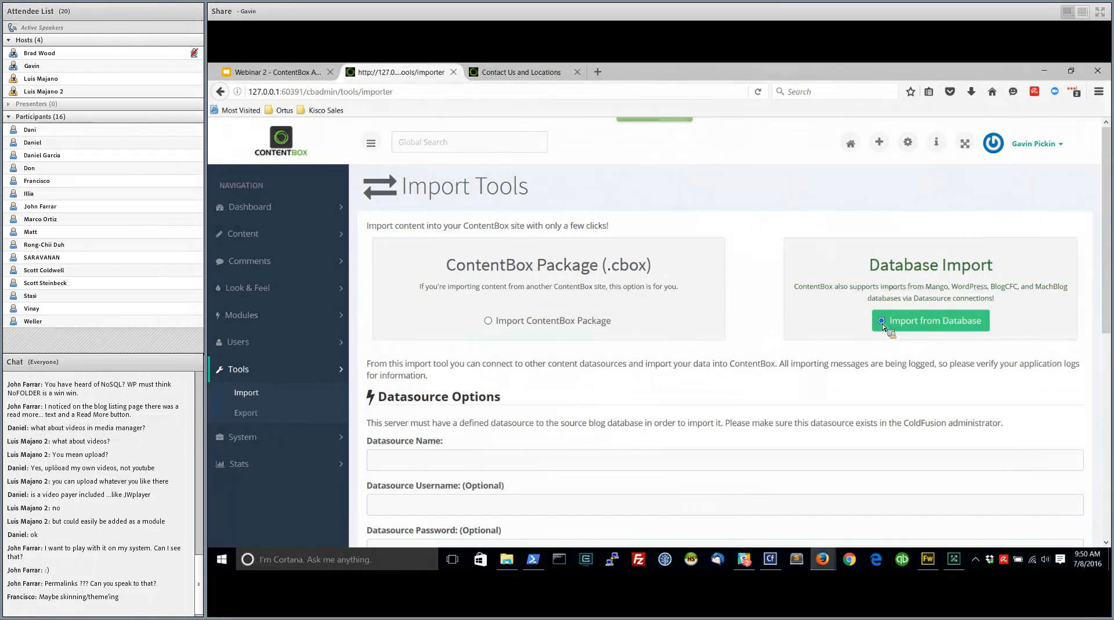
scroll(604, 448, down, 3)
scroll(561, 381, down, 5)
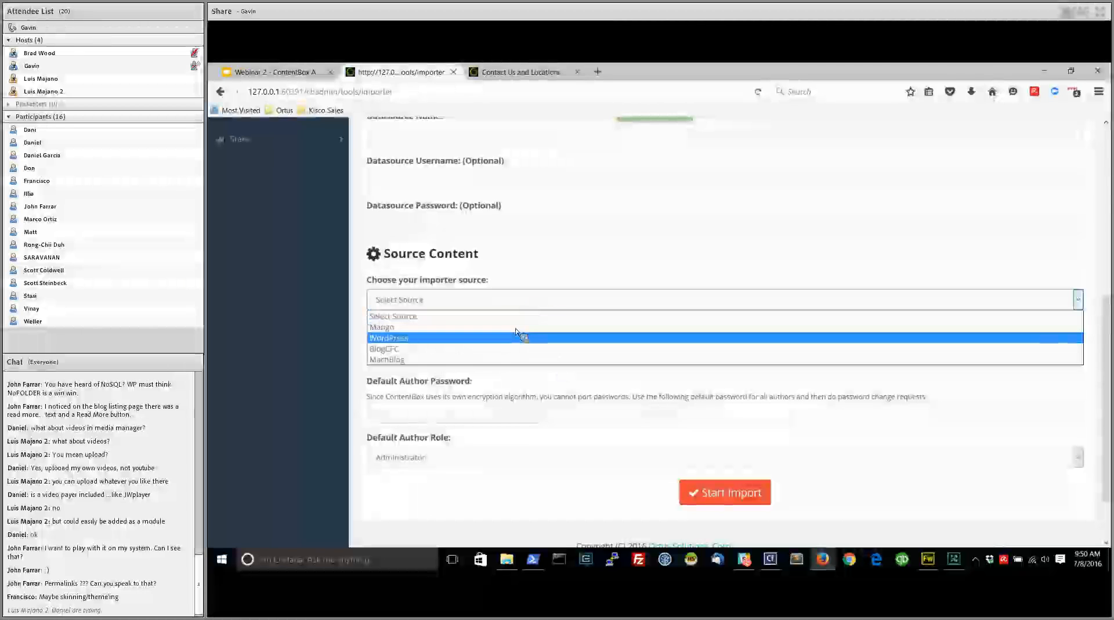
click(510, 338)
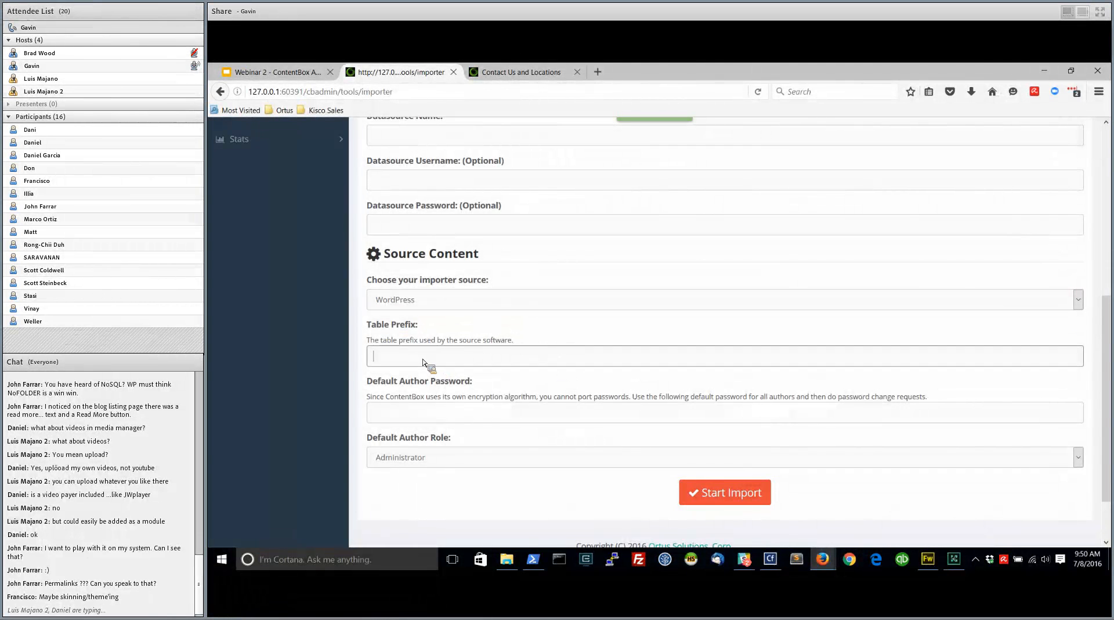
click(431, 418)
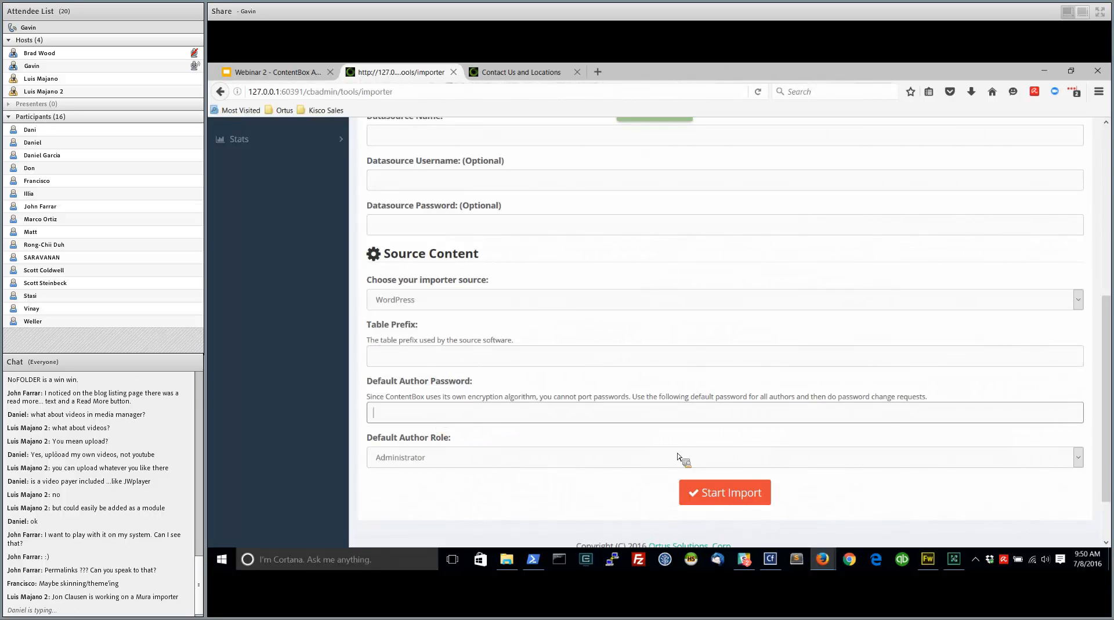
scroll(691, 458, up, 5)
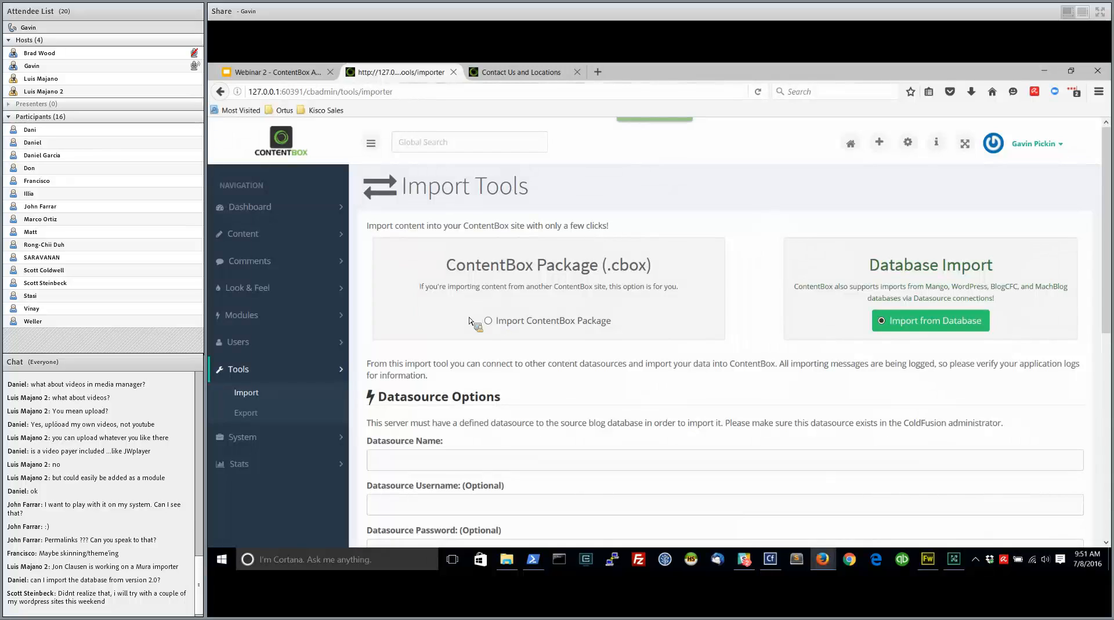
Open the Themes page under Look & Feel and review the details of the active Try My Nuts theme
click(258, 289)
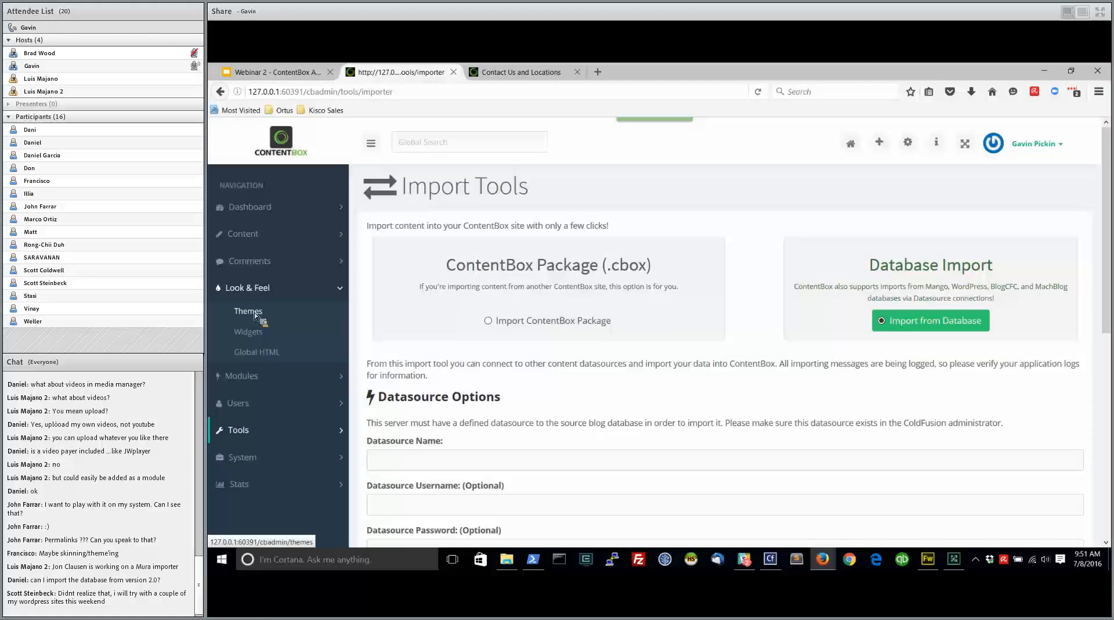
click(256, 315)
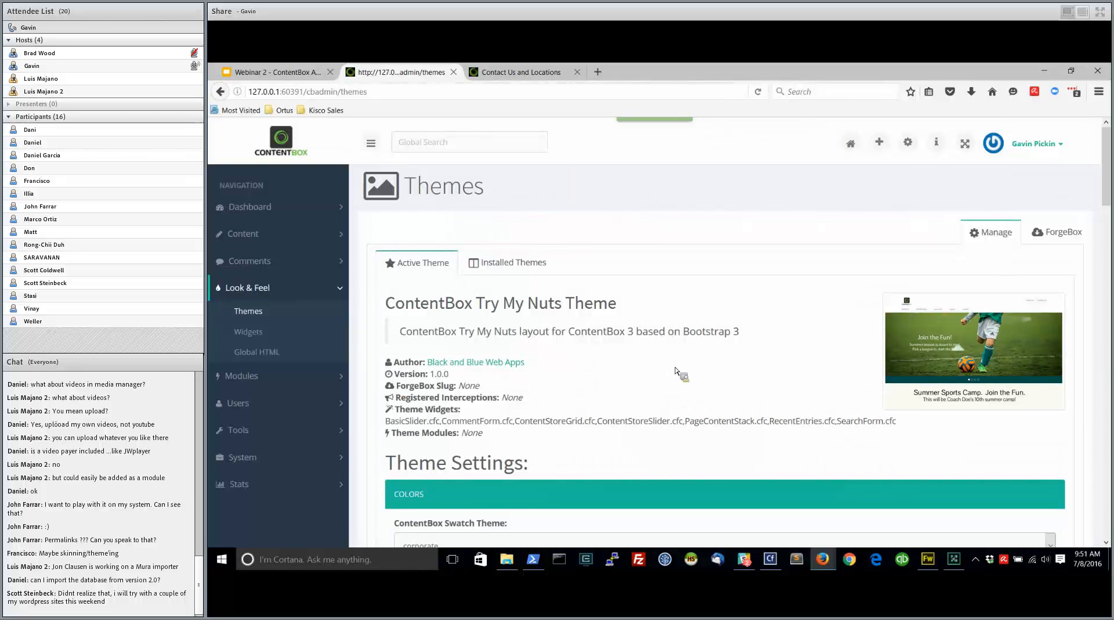
scroll(598, 432, down, 4)
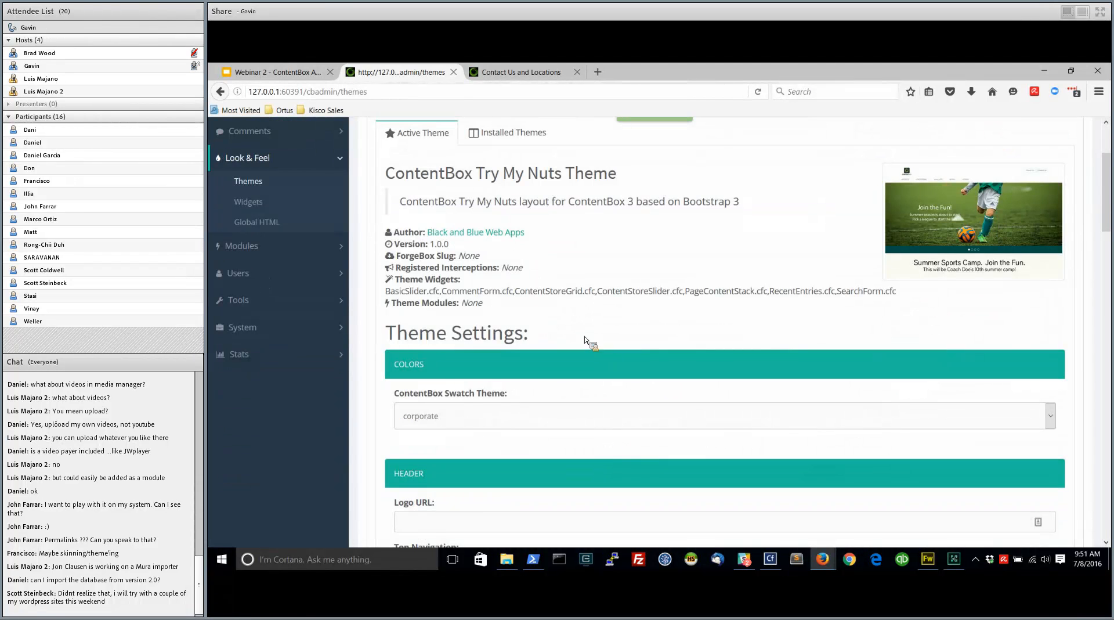
scroll(539, 317, up, 2)
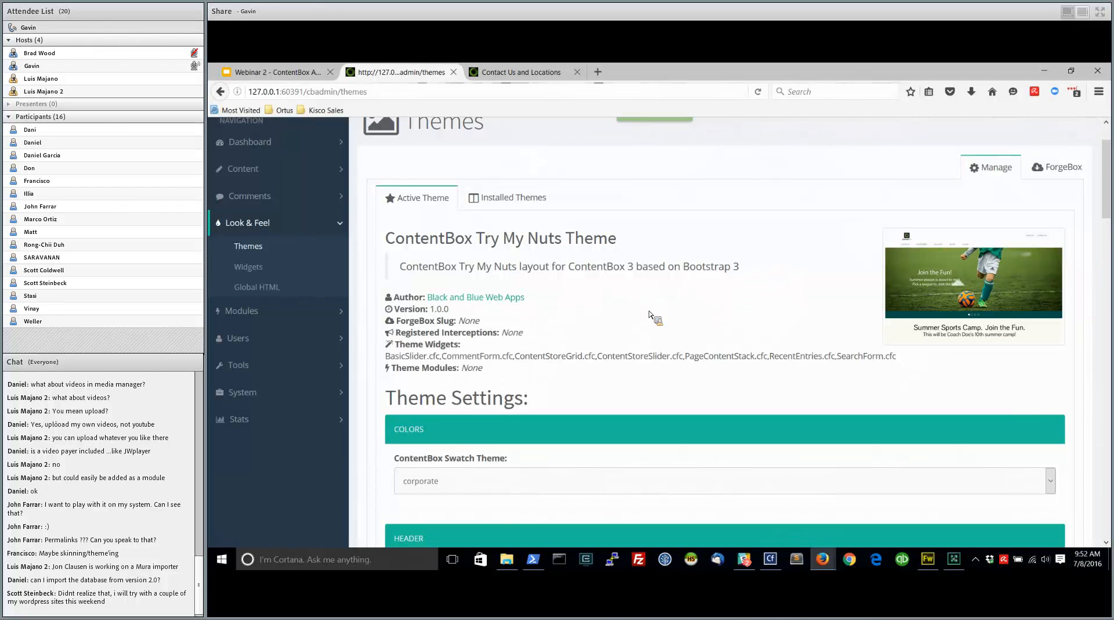
scroll(690, 318, down, 3)
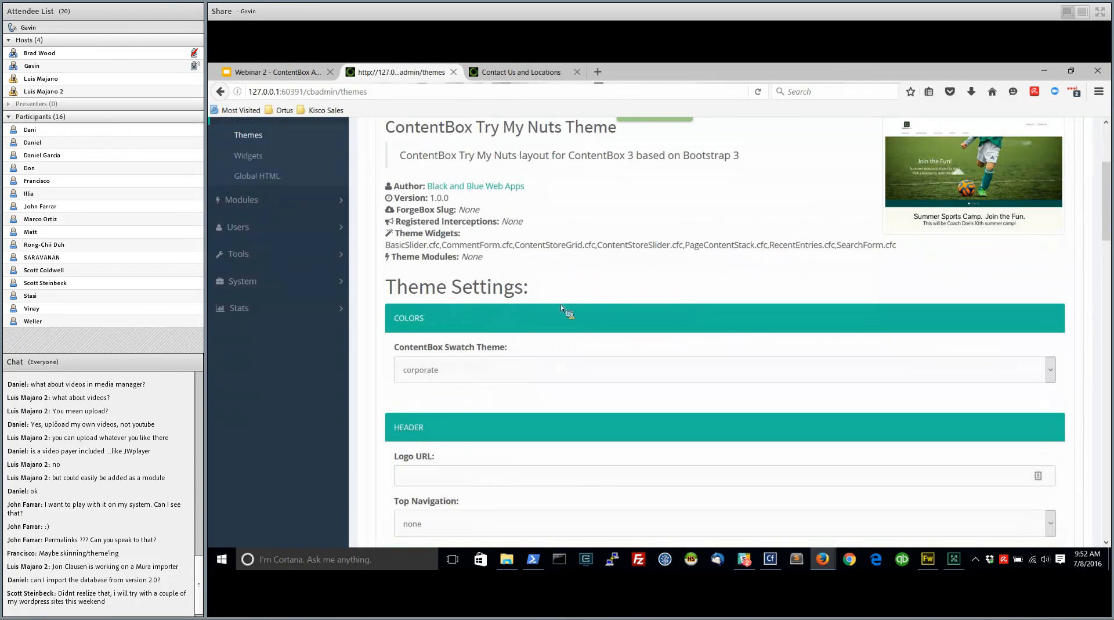
scroll(561, 308, up, 1)
drag(477, 173, 556, 177)
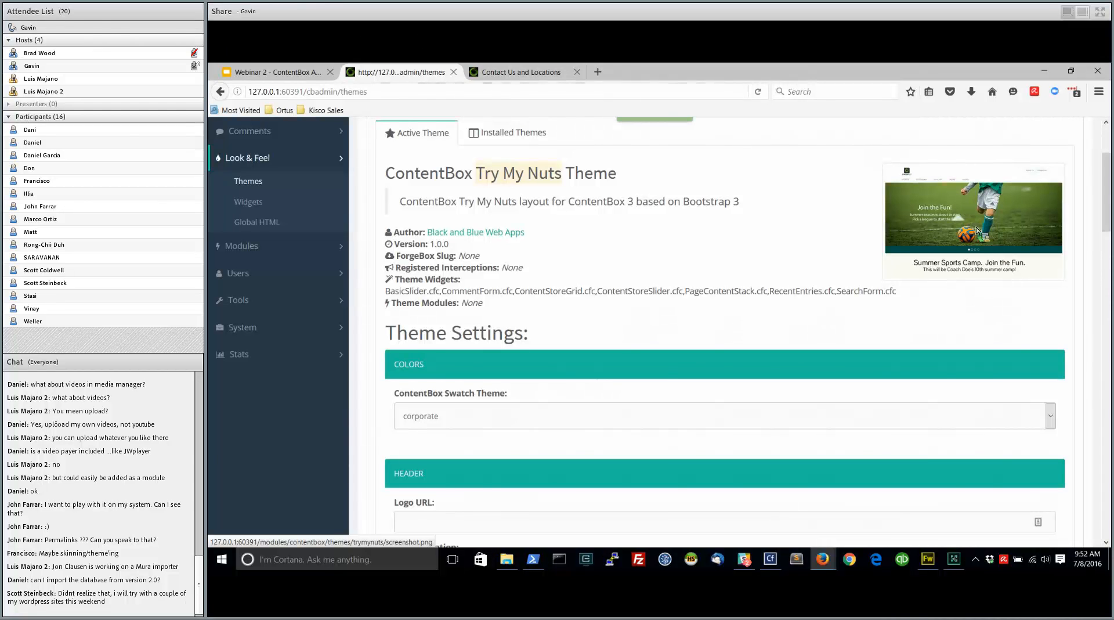
Set the ContentBox Swatch Theme to teetime, check the Contact Us page's current colors, and save the theme settings
scroll(720, 383, down, 3)
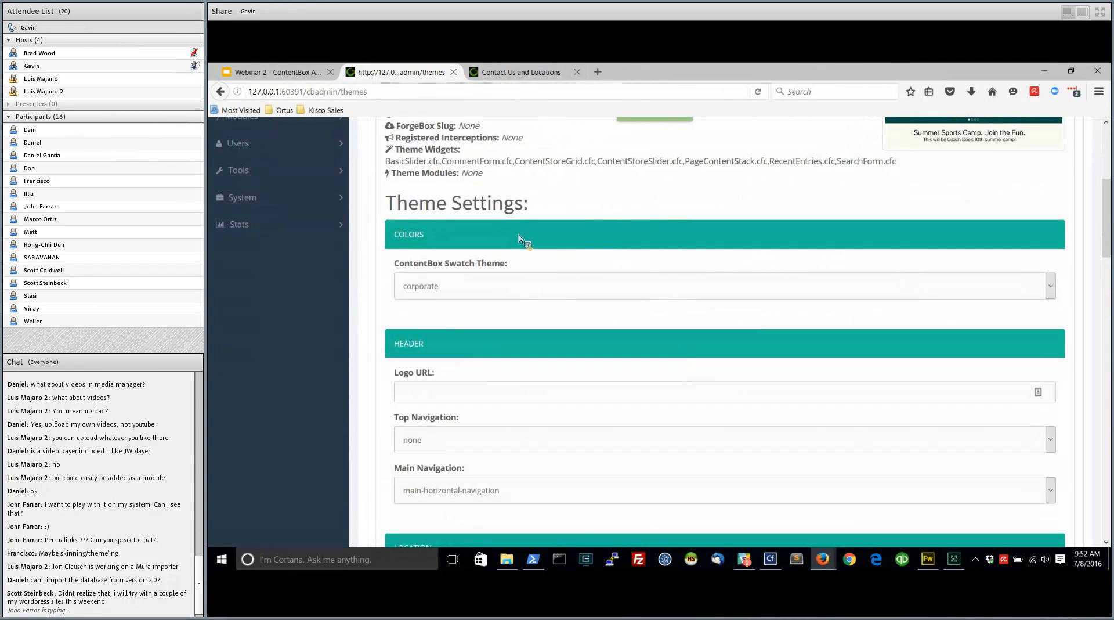
click(522, 284)
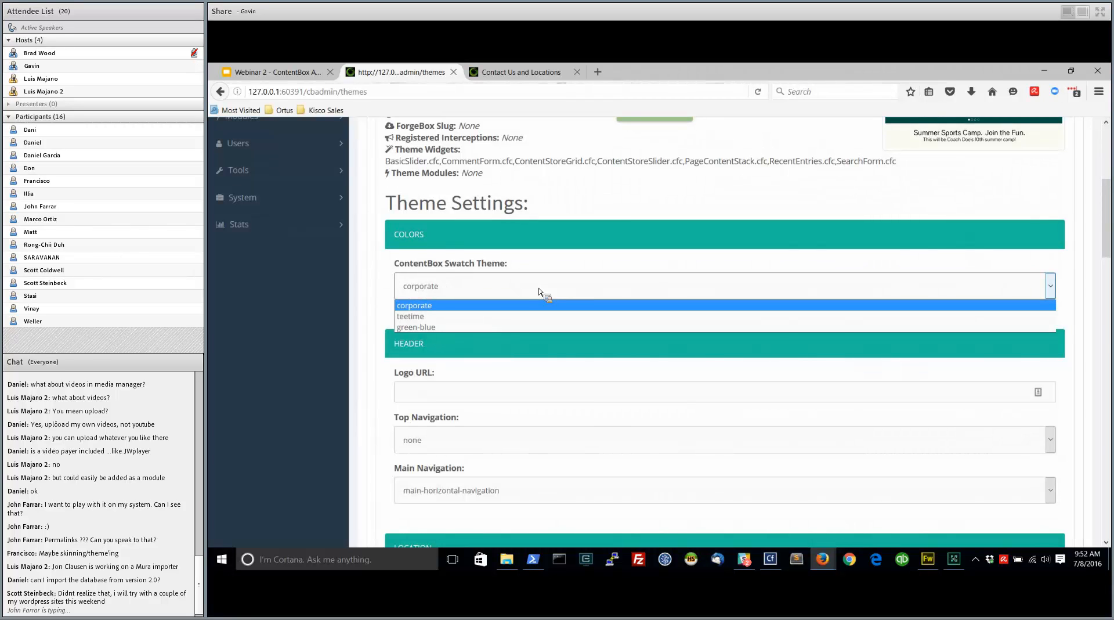
click(514, 322)
scroll(385, 348, down, 15)
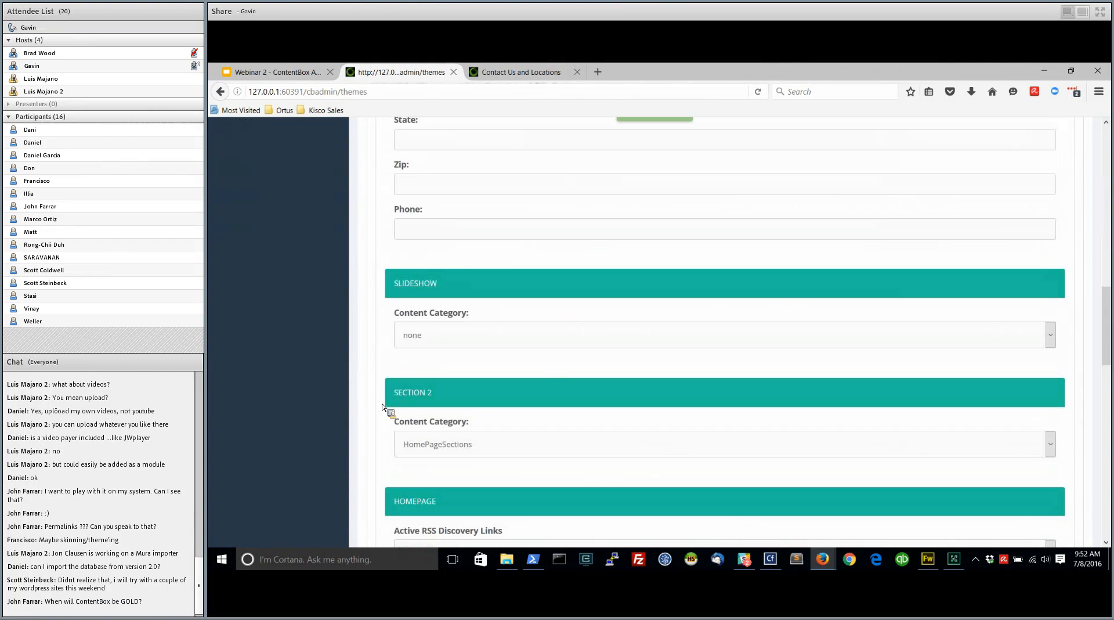
click(542, 71)
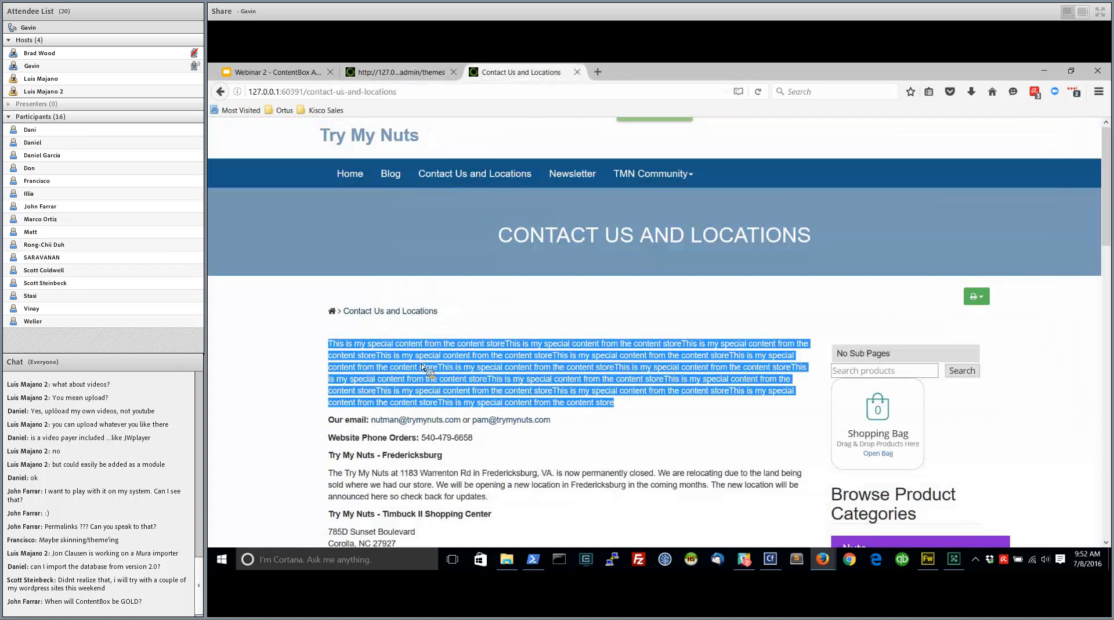
click(406, 72)
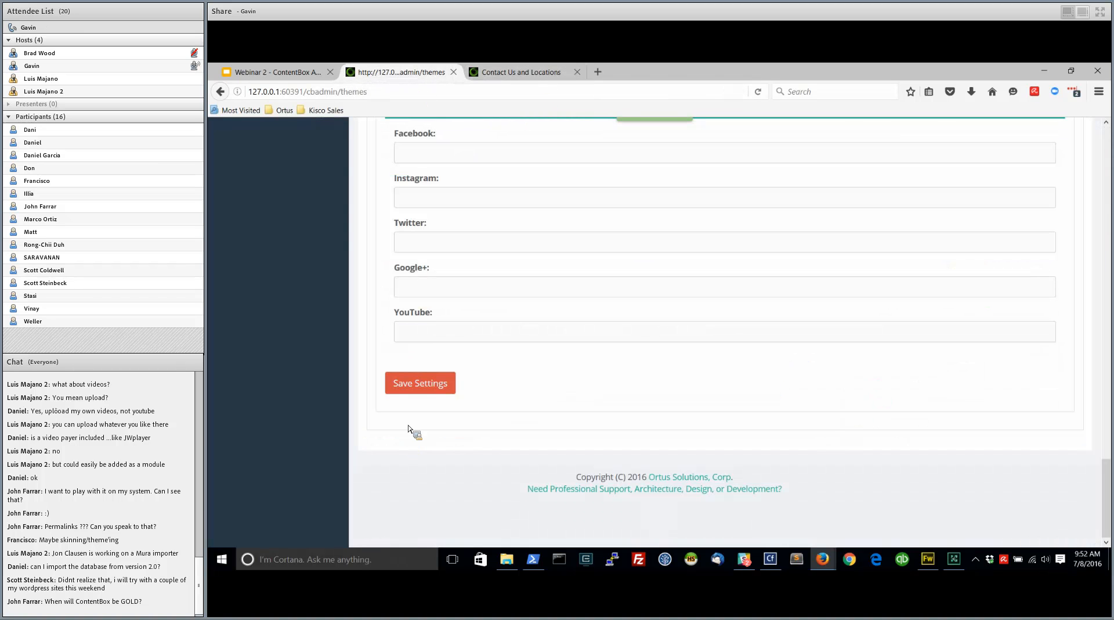
click(420, 388)
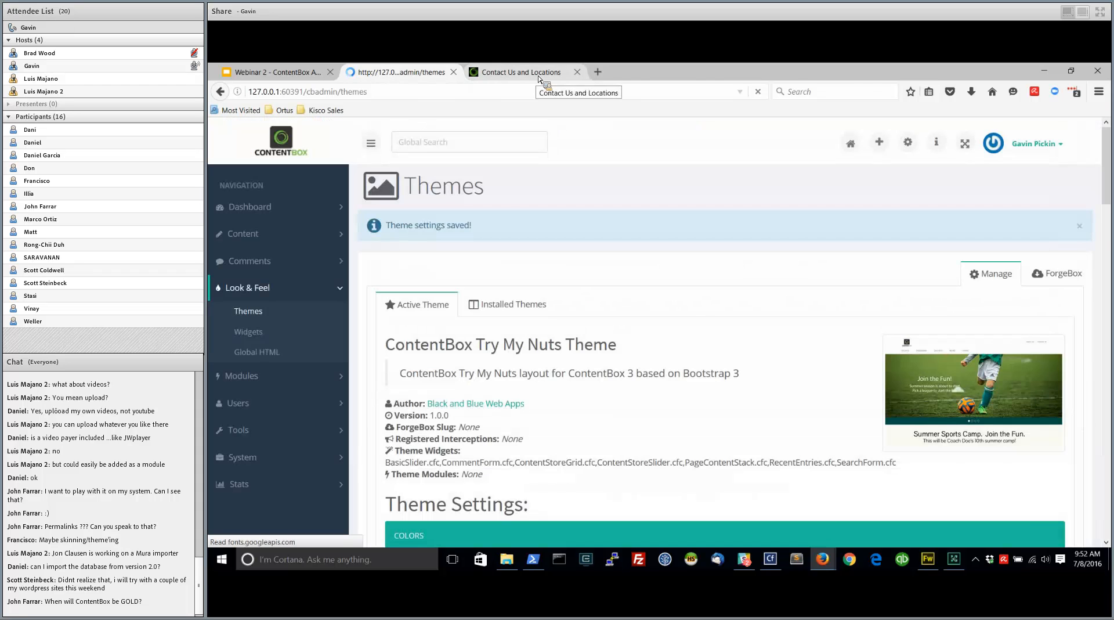
Reload the public Contact Us and Locations page and inspect its color scheme
click(544, 74)
click(758, 91)
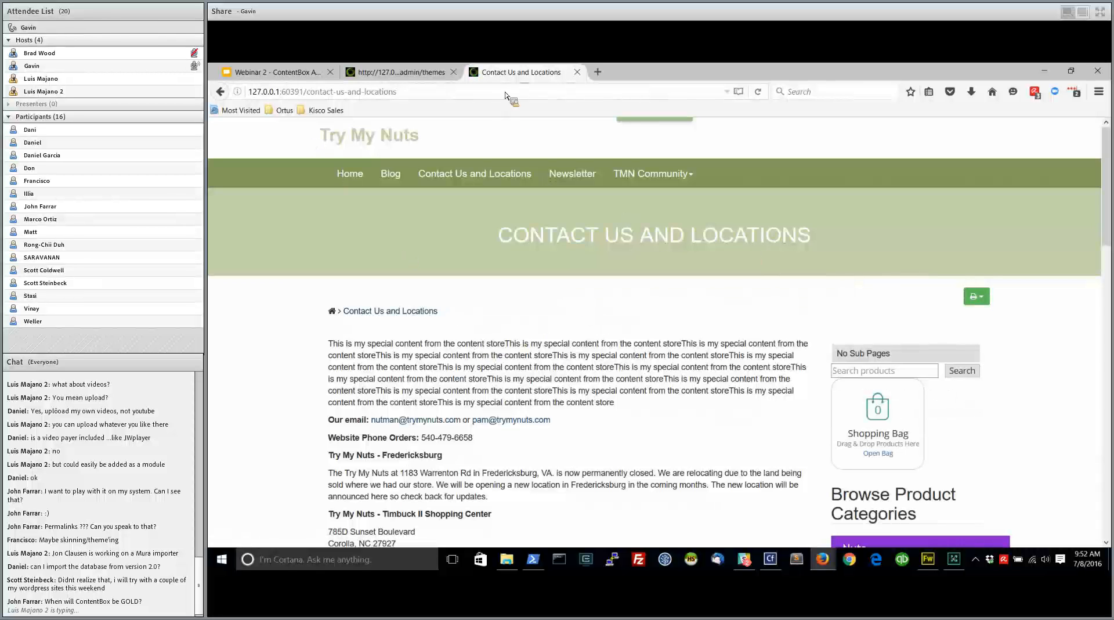
scroll(784, 517, down, 4)
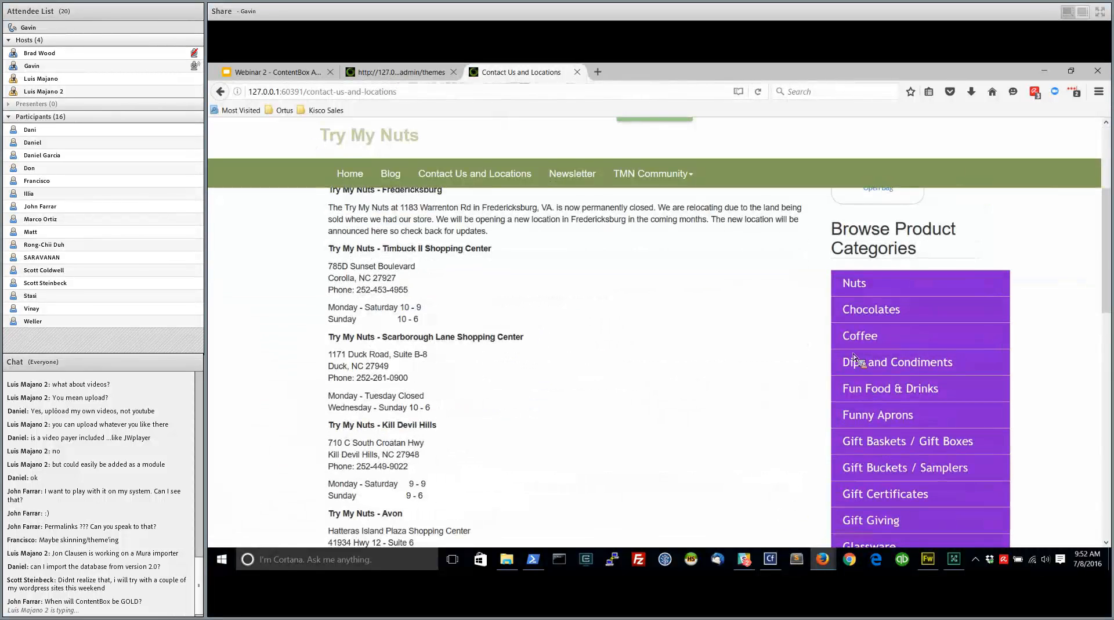
scroll(771, 430, up, 4)
Set the theme's Main Navigation to tmn-community, save the settings, and check the menu on the reloaded public Contact Us and Locations page
click(403, 74)
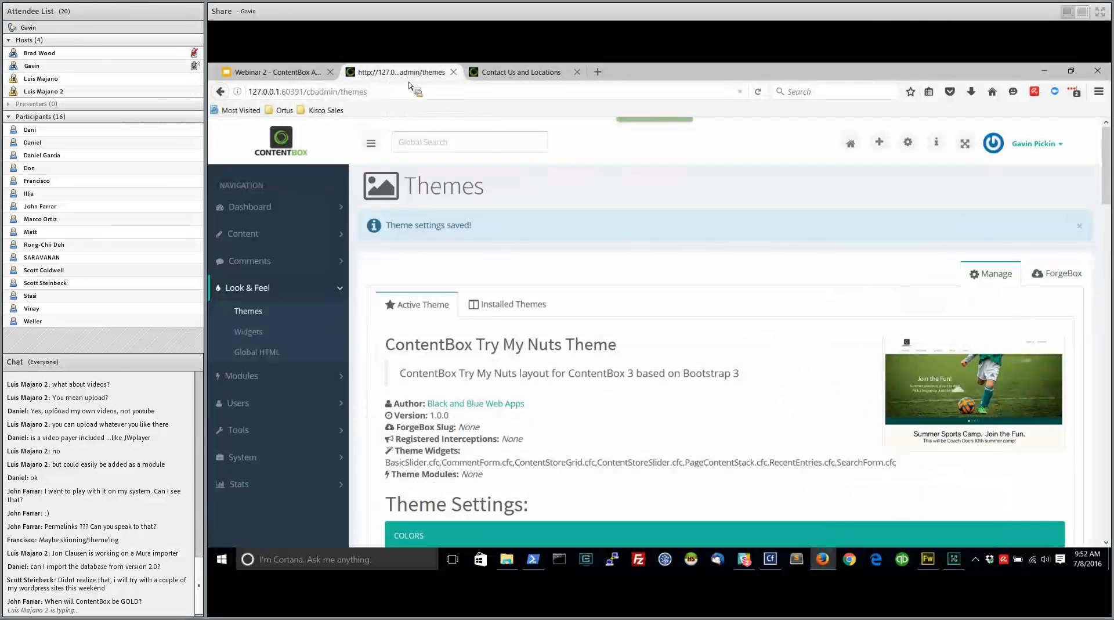
scroll(534, 451, down, 7)
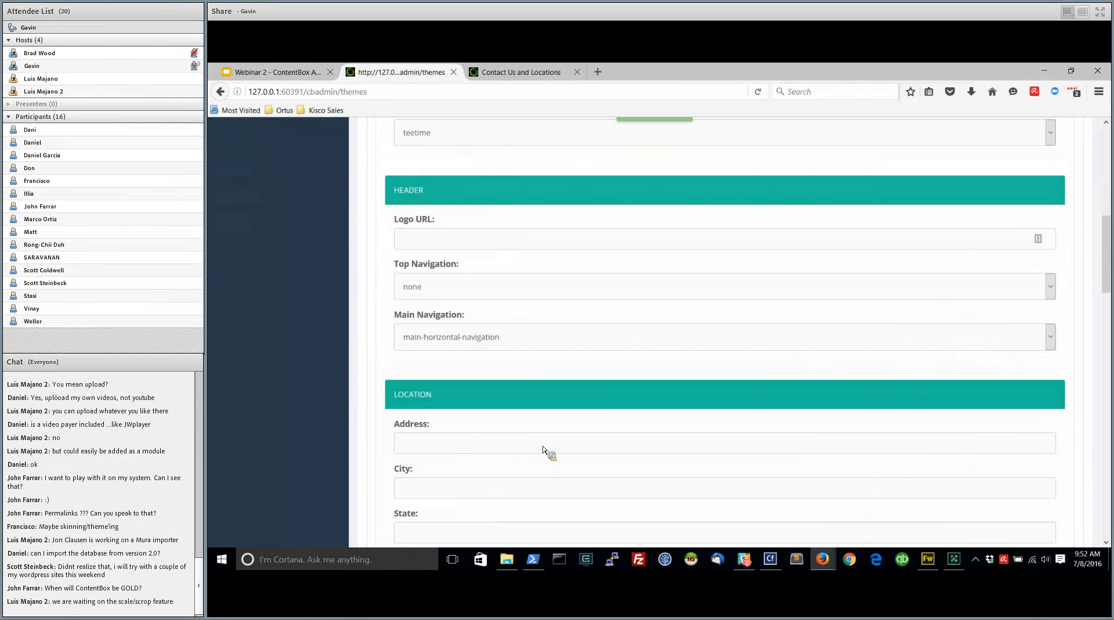
click(440, 244)
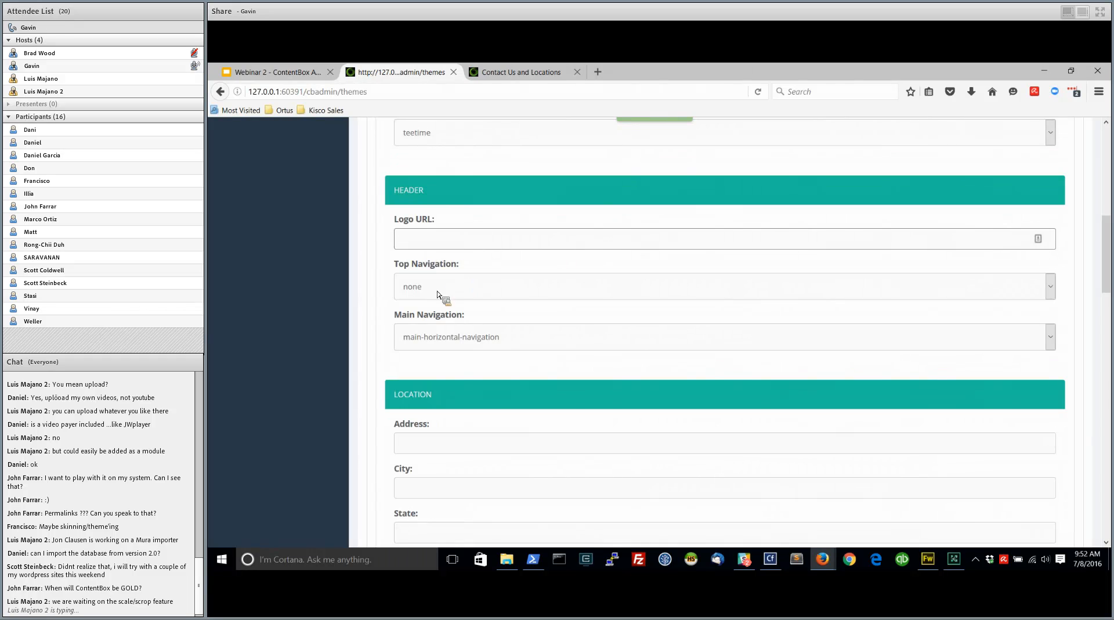
click(503, 342)
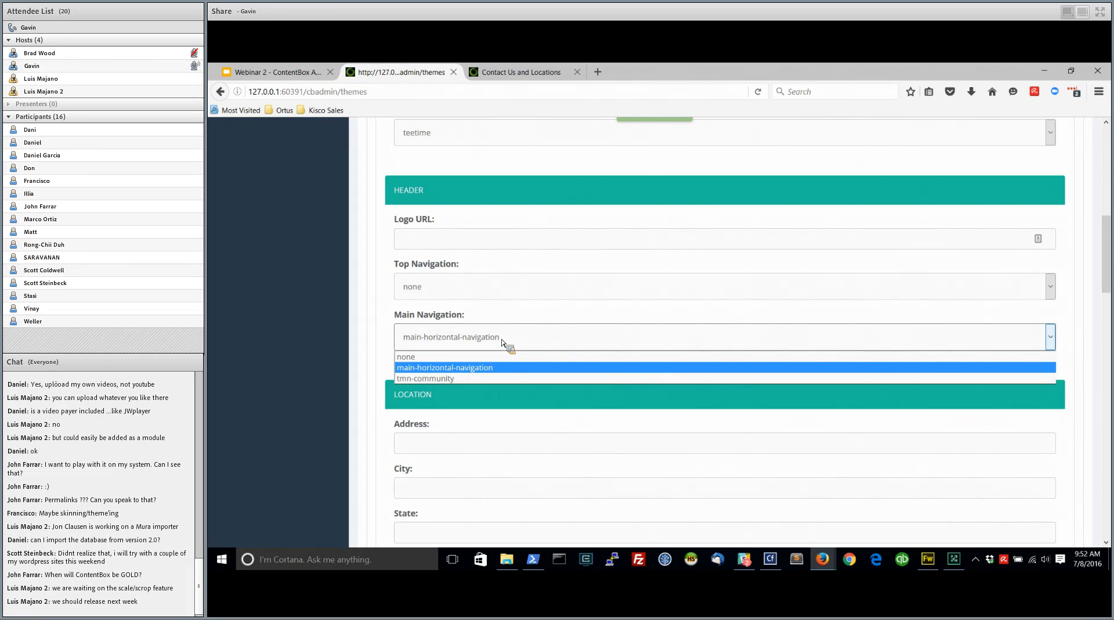
click(502, 343)
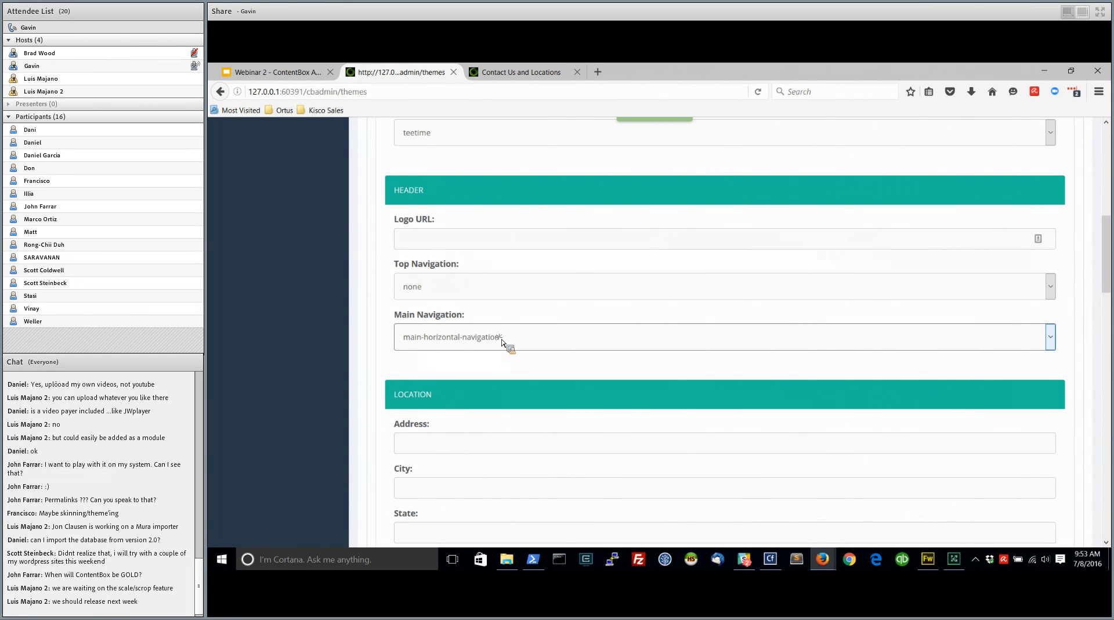
click(503, 341)
click(467, 380)
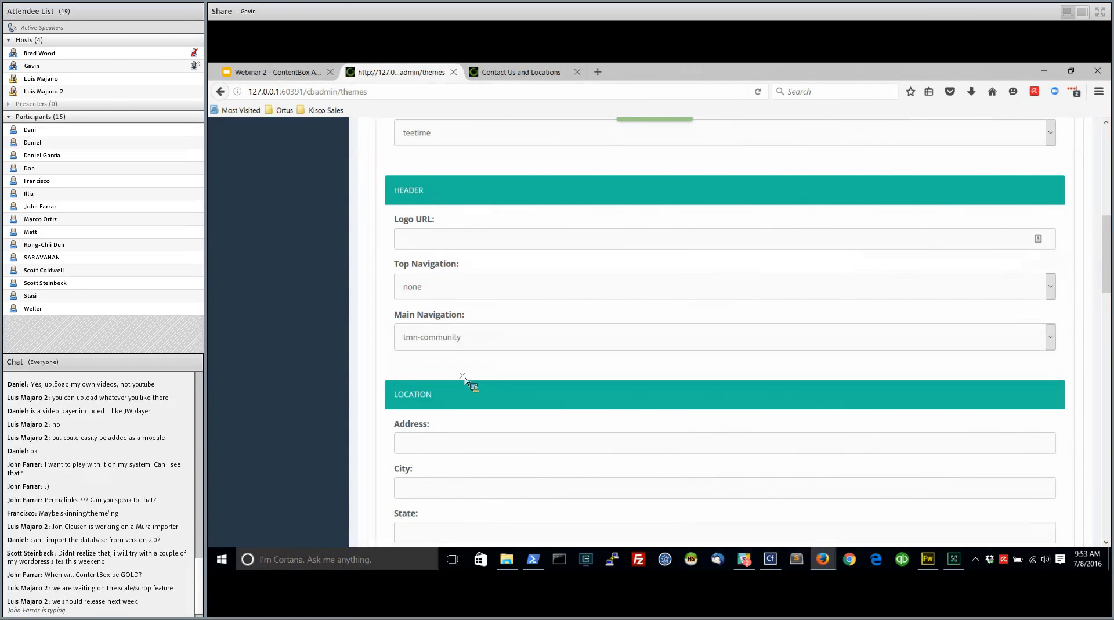
scroll(383, 354, down, 15)
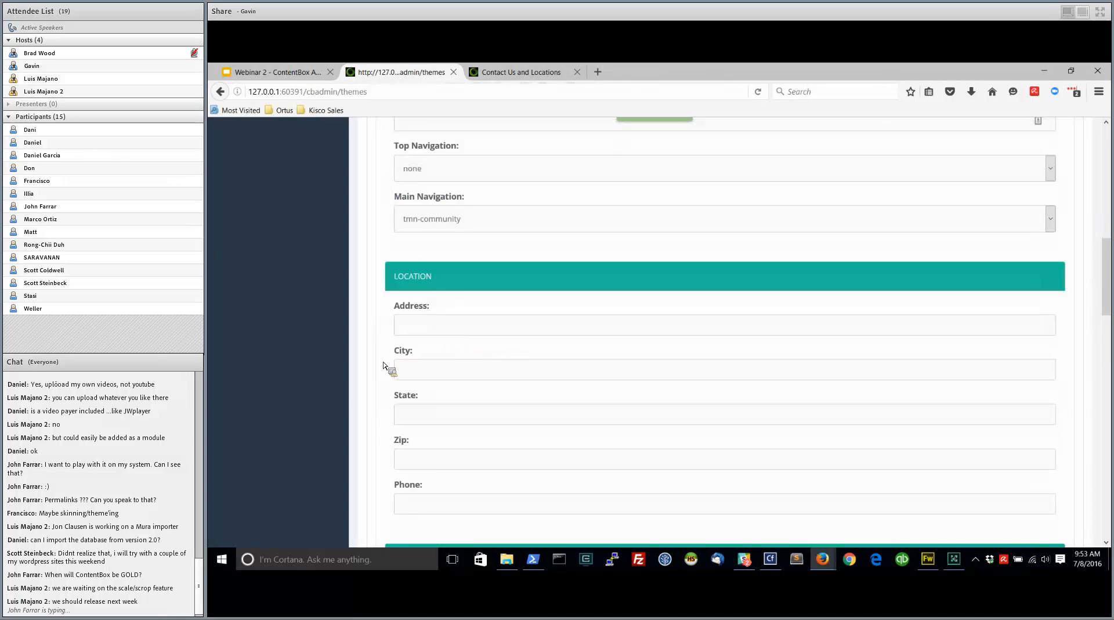
click(397, 376)
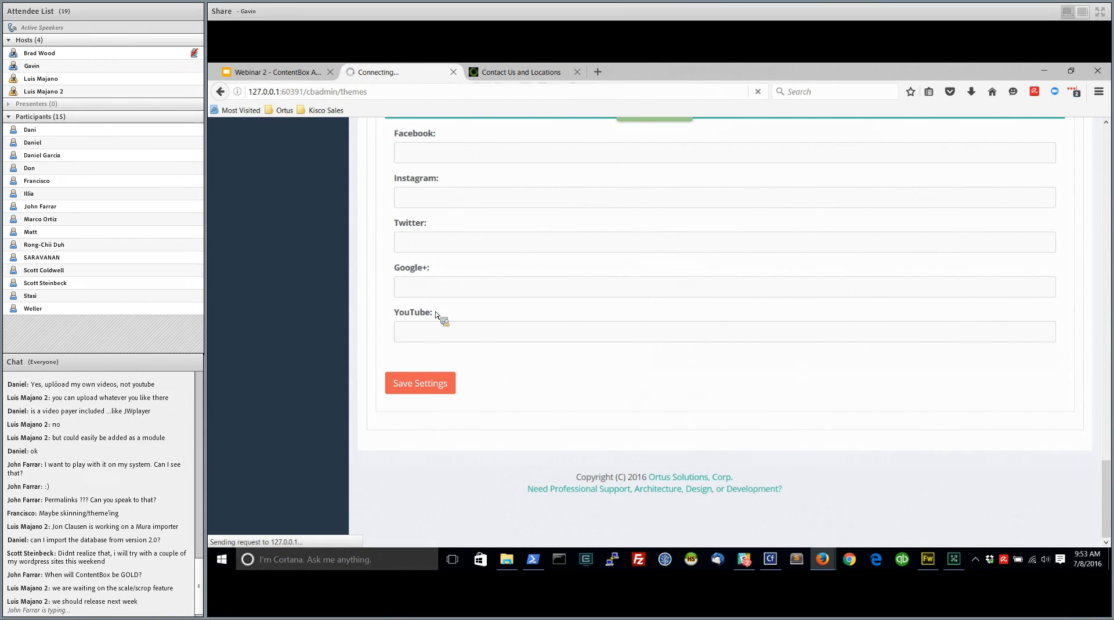
click(537, 74)
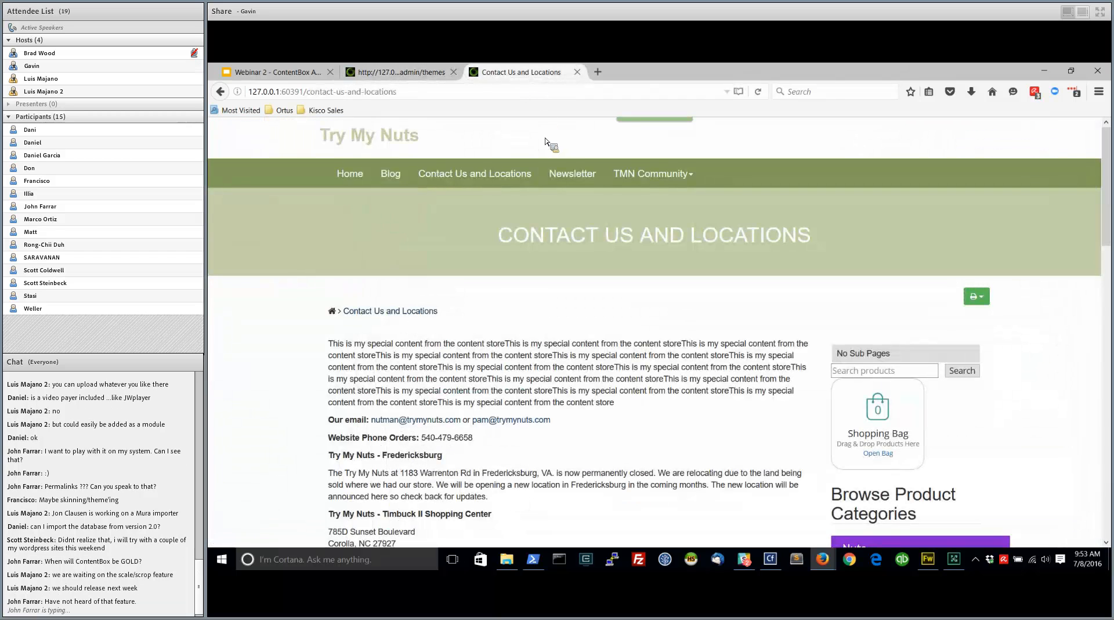
click(758, 93)
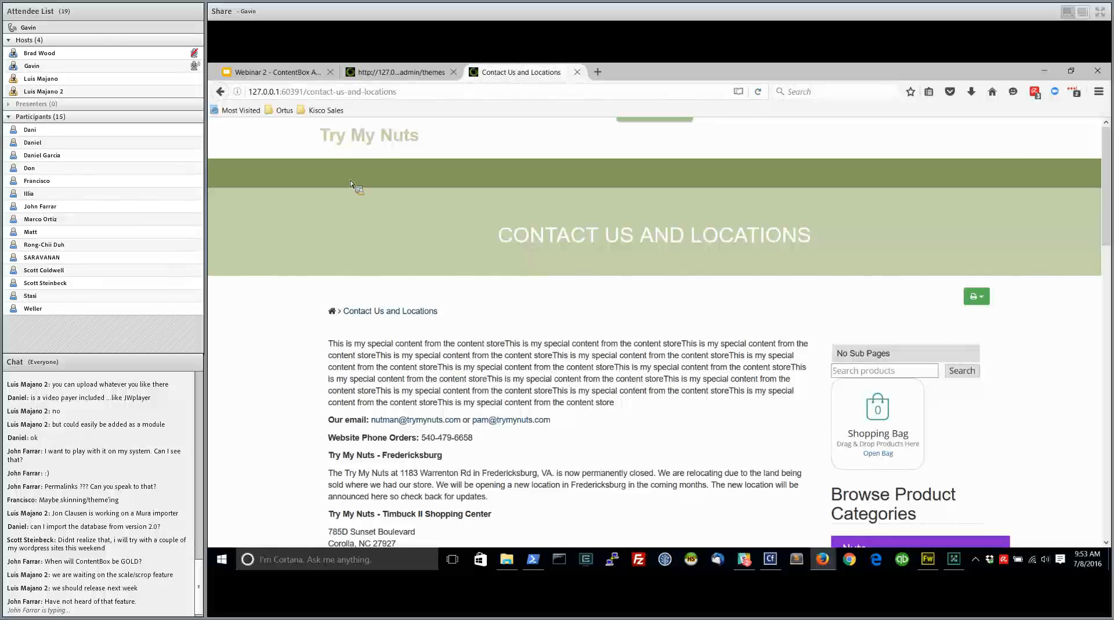
Set the theme's Main Navigation back to main-horizontal-navigation and save the theme settings
click(399, 72)
scroll(432, 328, down, 10)
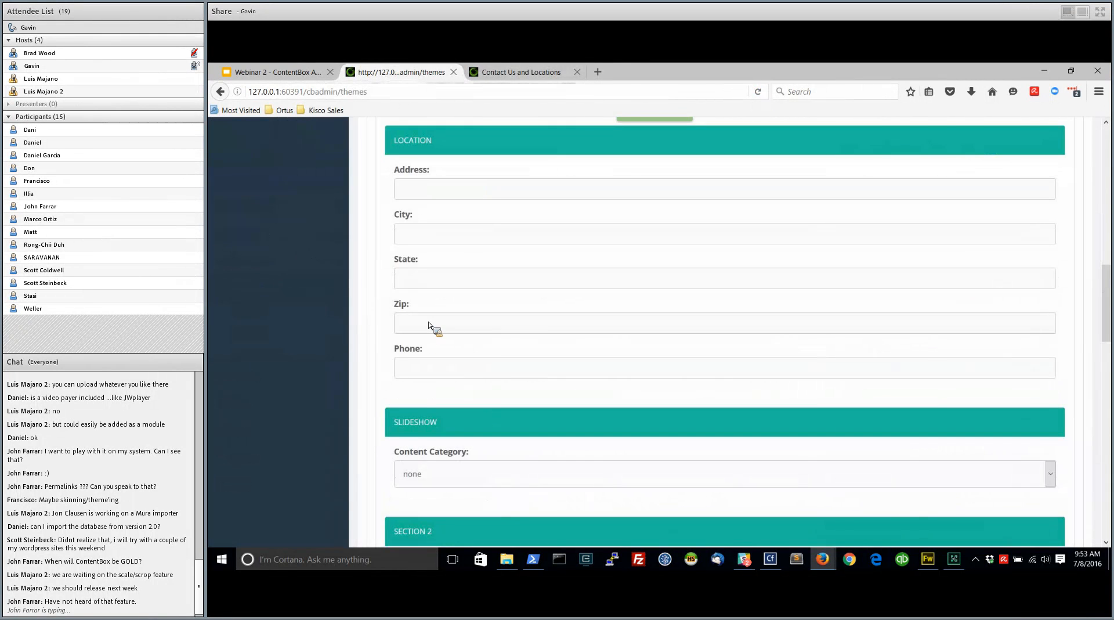
scroll(433, 328, up, 3)
click(459, 269)
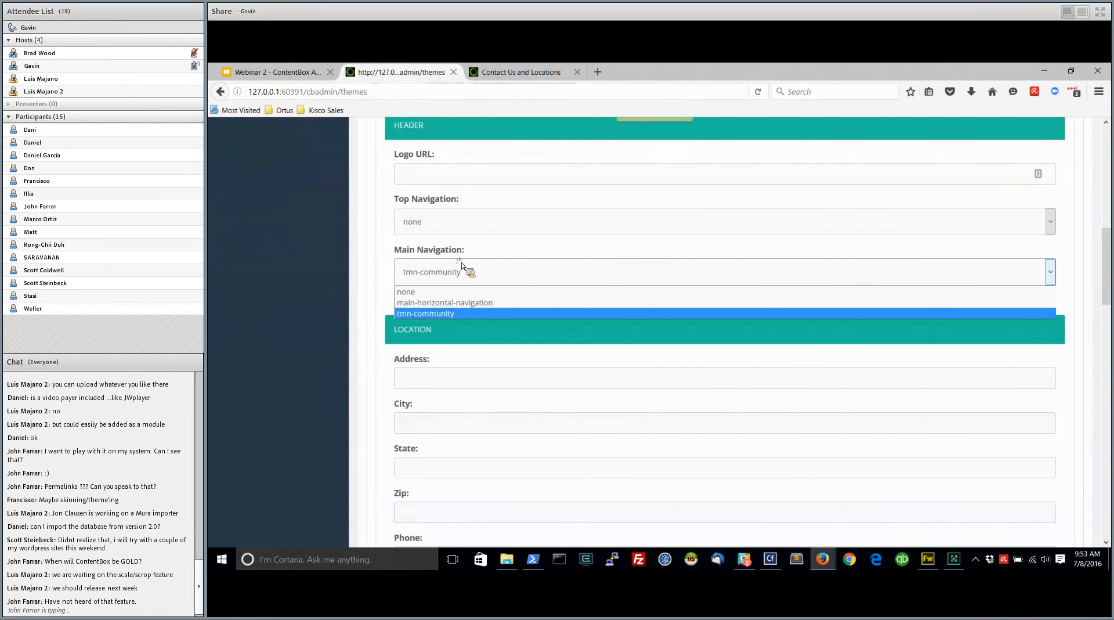
click(439, 305)
scroll(368, 296, down, 10)
click(428, 390)
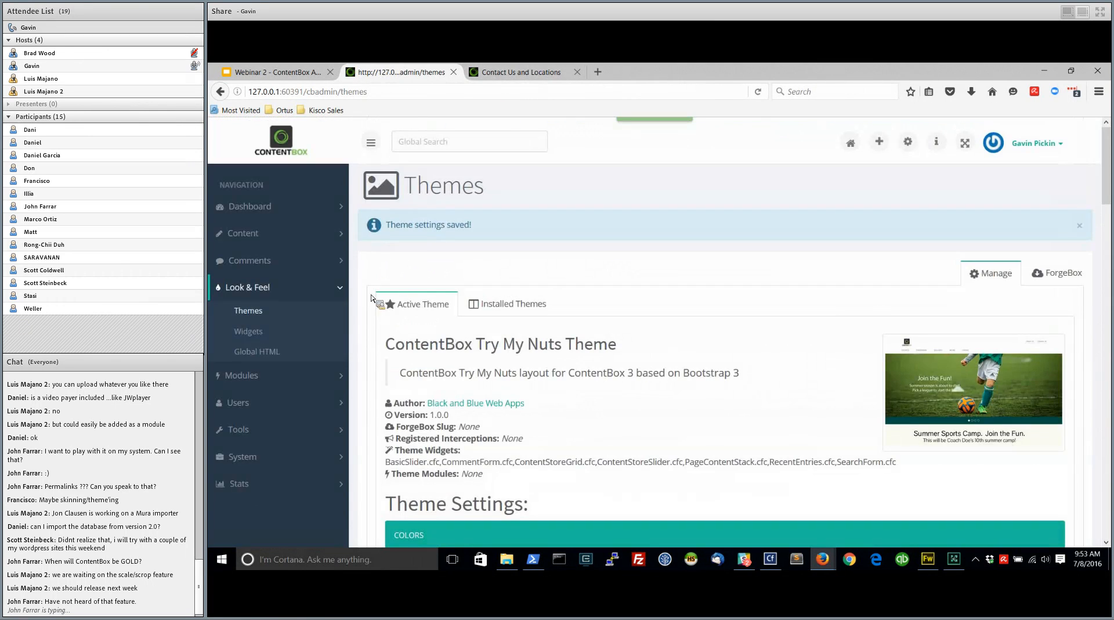
Set the theme's Main Navigation to none, save the settings, and check the menu on the reloaded public Contact Us and Locations page
scroll(372, 298, down, 5)
click(428, 467)
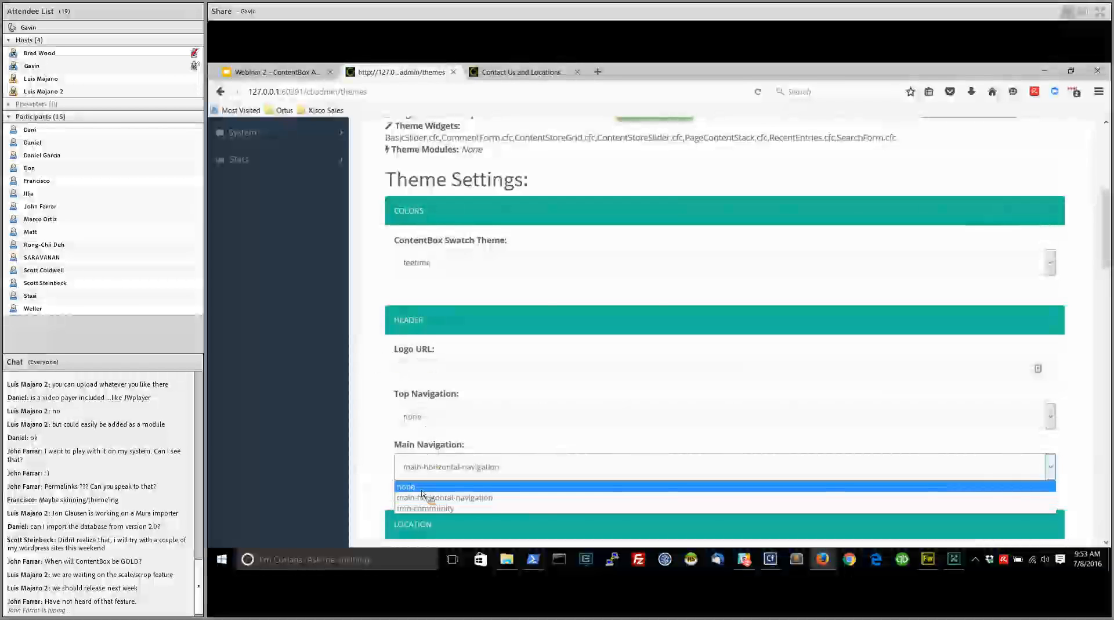
click(422, 491)
scroll(375, 372, down, 10)
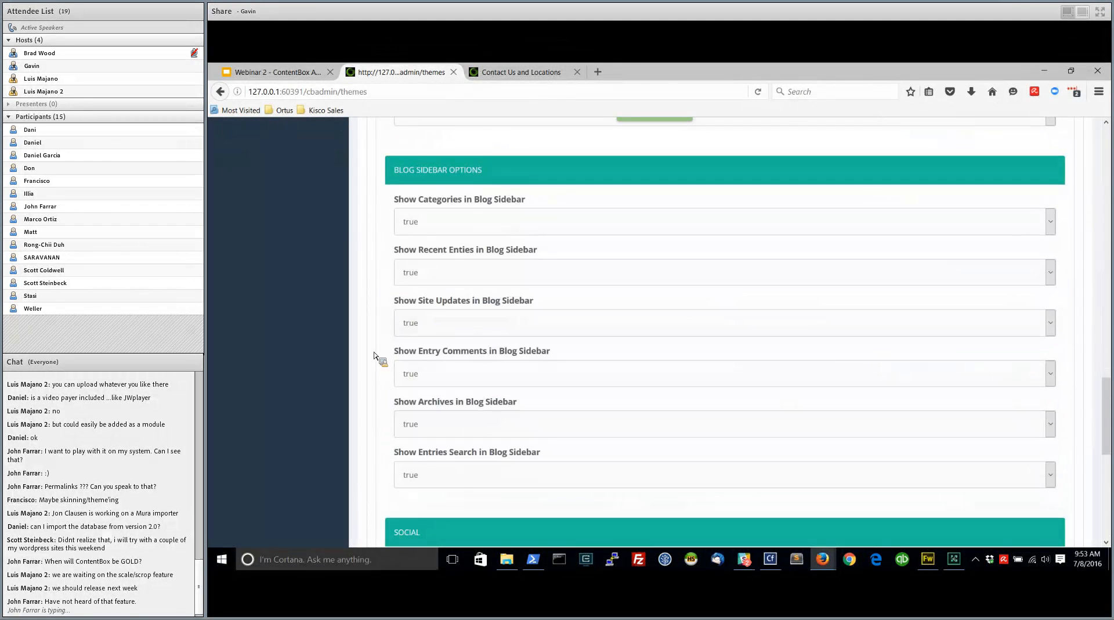
scroll(374, 355, down, 7)
click(431, 389)
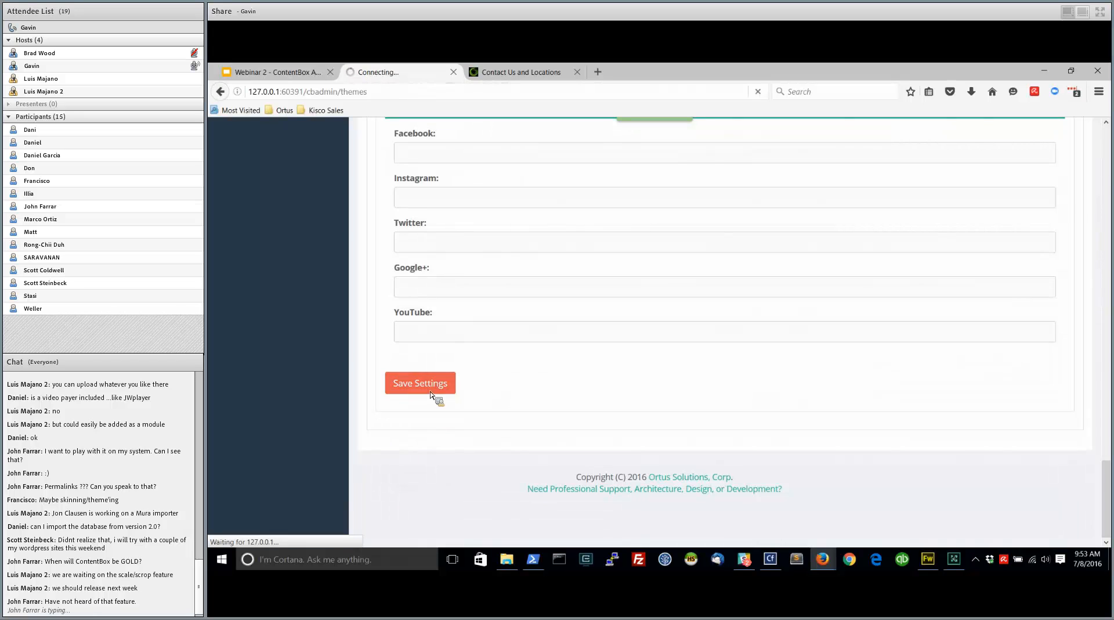
click(520, 75)
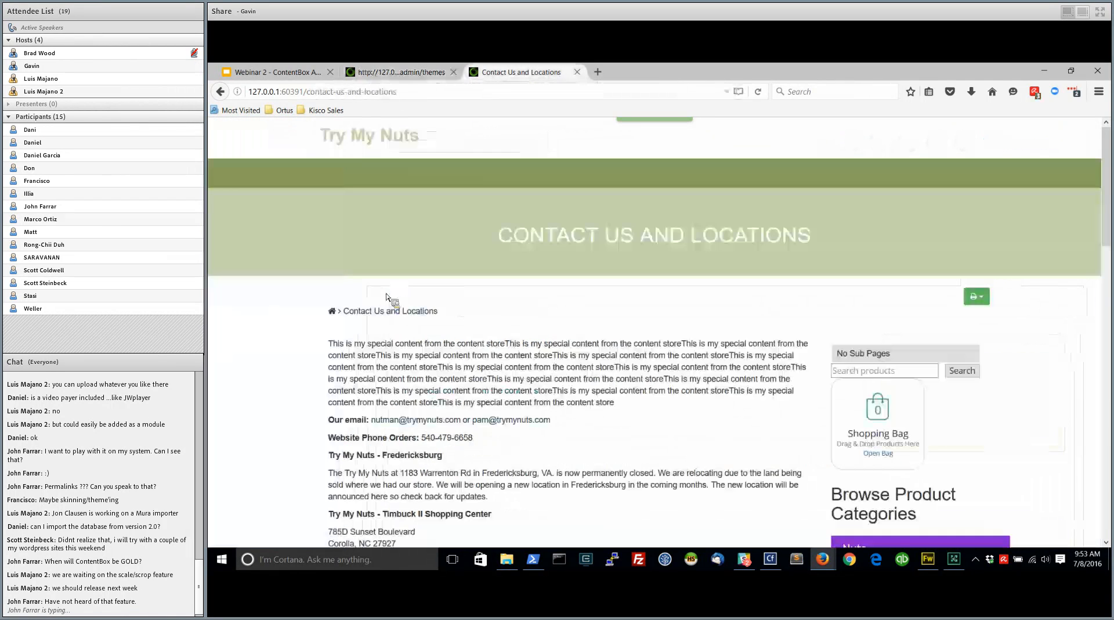
click(763, 94)
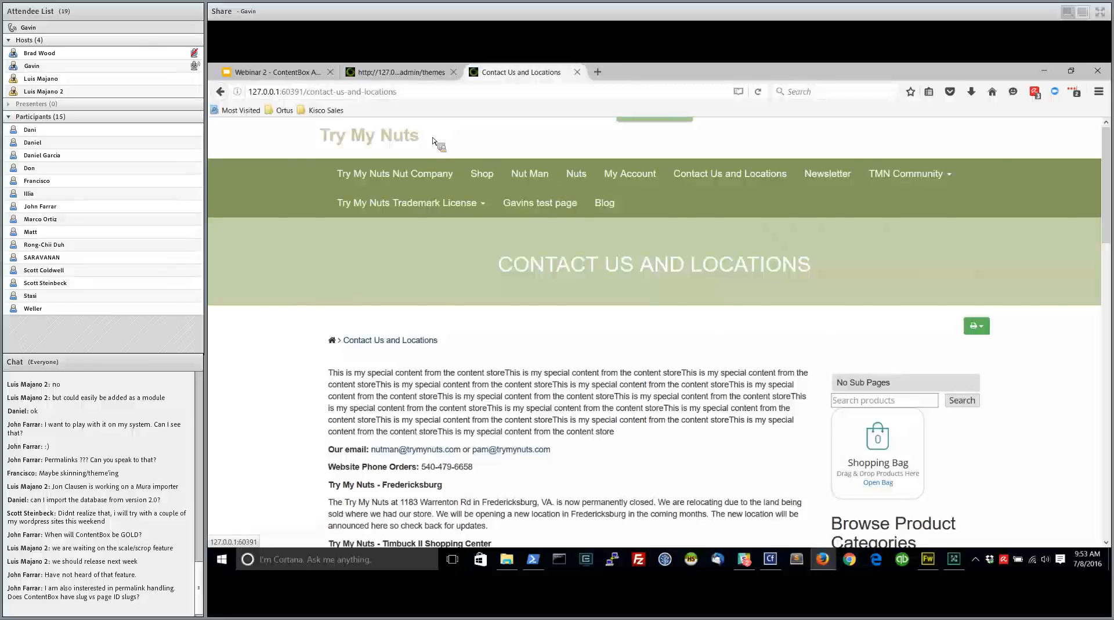
Compare the Sitemap's page list with the public site's navigation and open the test page from that navigation
click(410, 74)
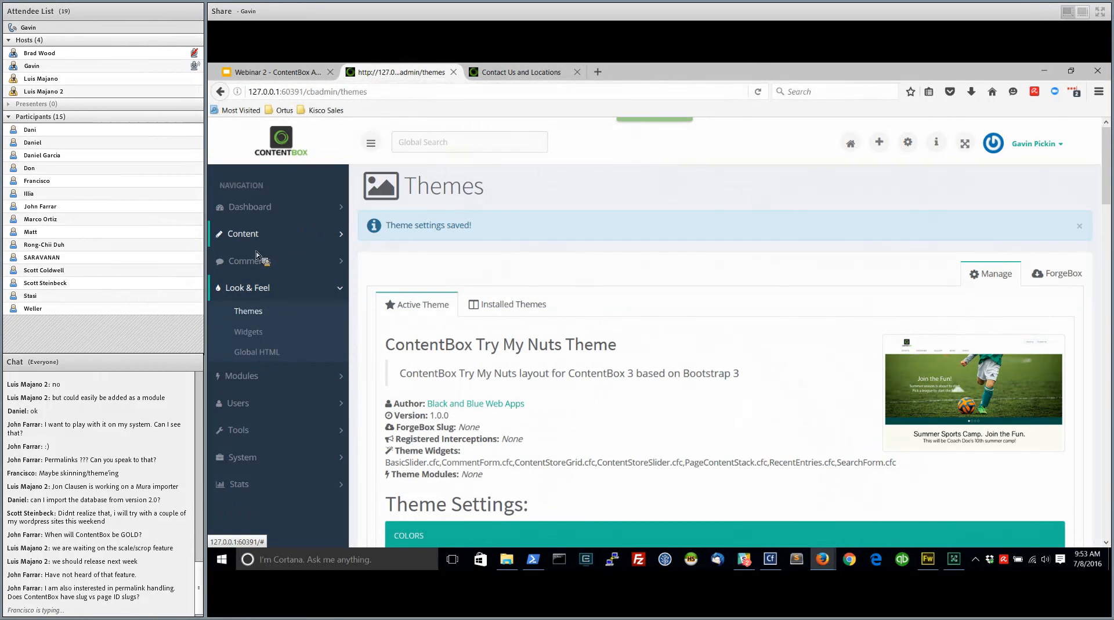
click(256, 233)
click(299, 257)
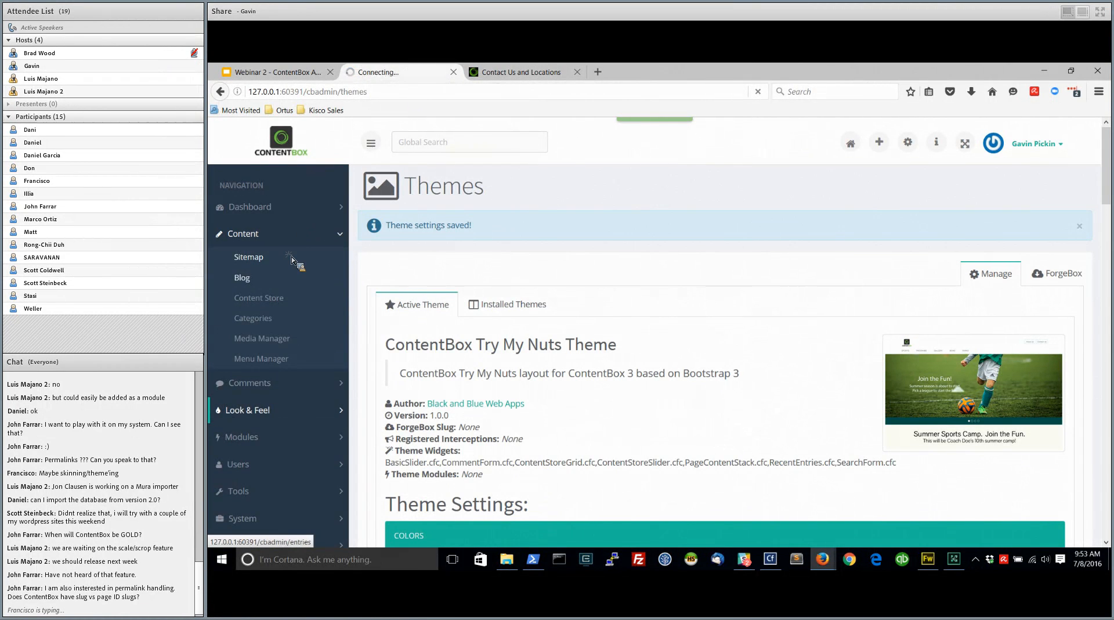
scroll(533, 279, down, 3)
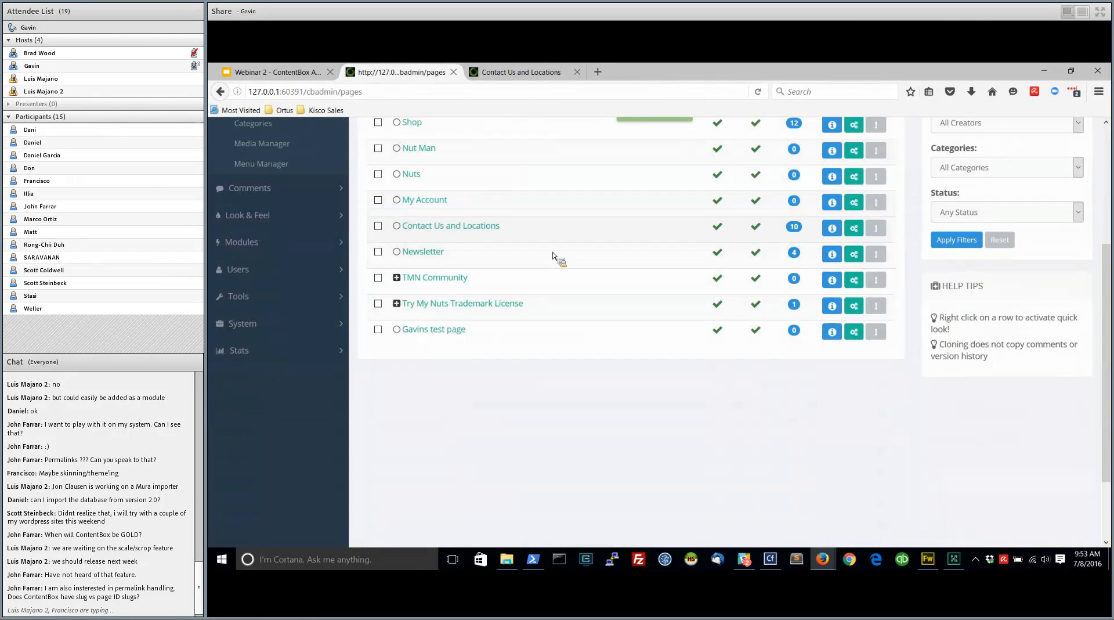
scroll(546, 304, up, 2)
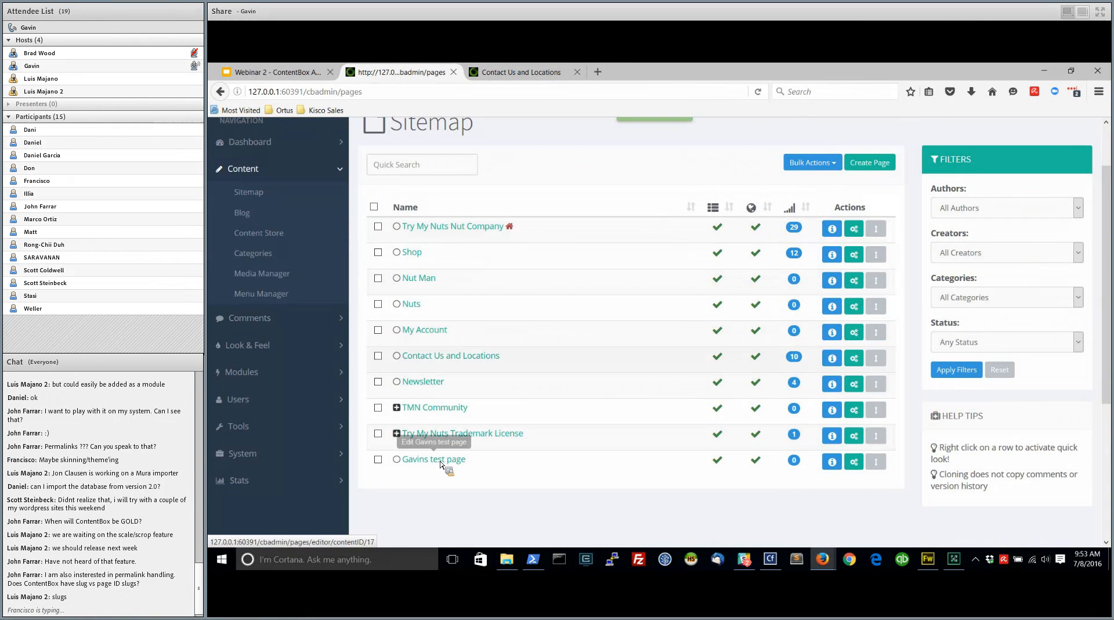
click(543, 71)
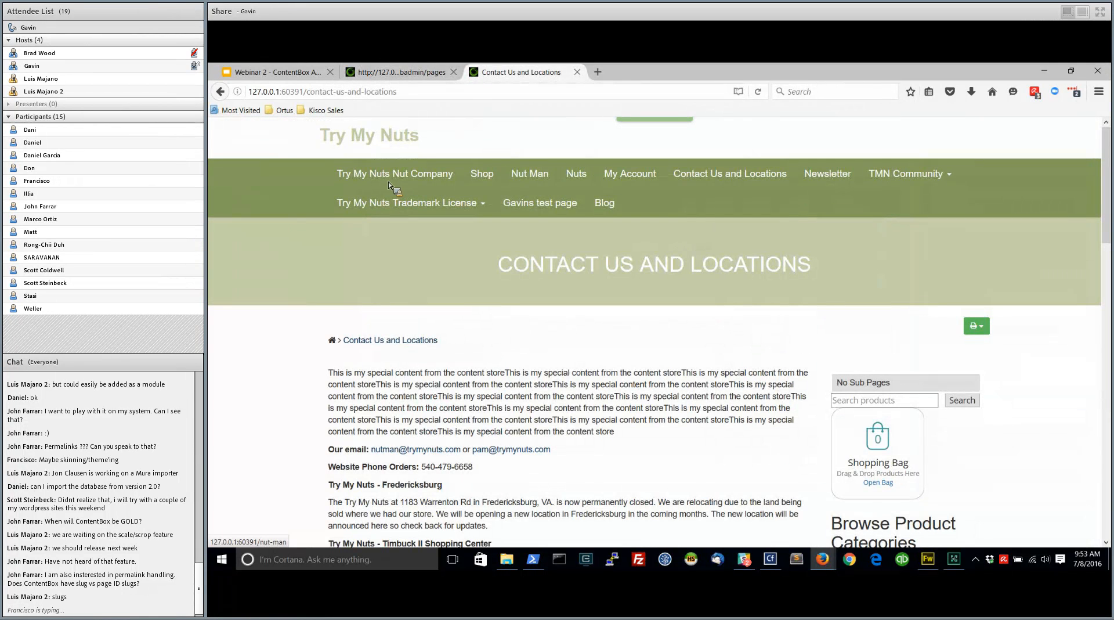
click(556, 203)
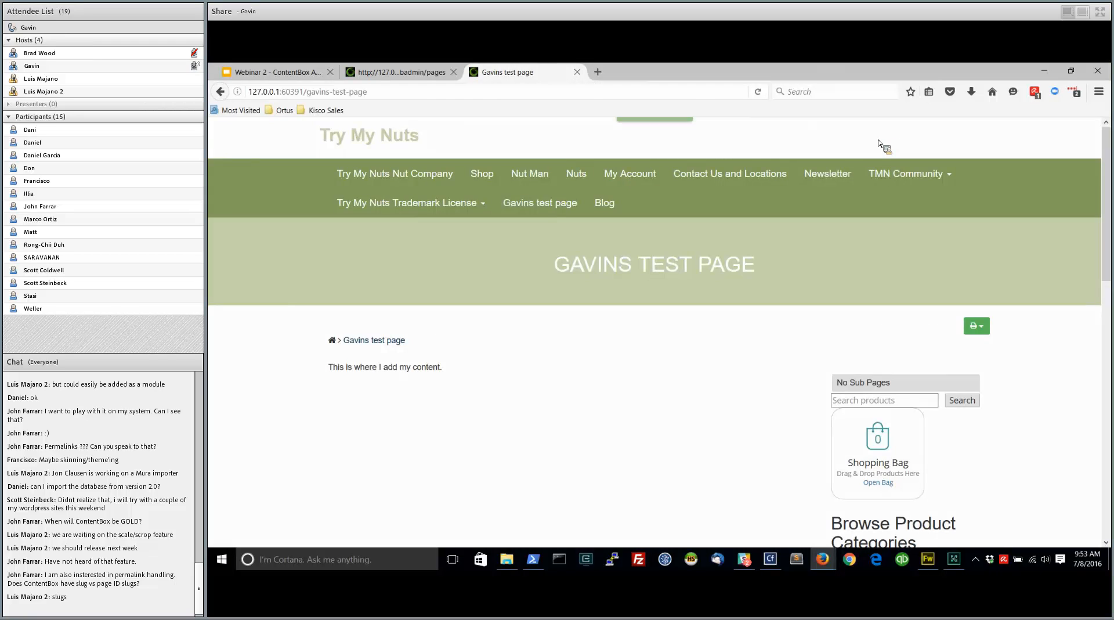
Open the TMN Community menu from the Menu Manager for editing and review its items in the Menu Sandbox
click(401, 72)
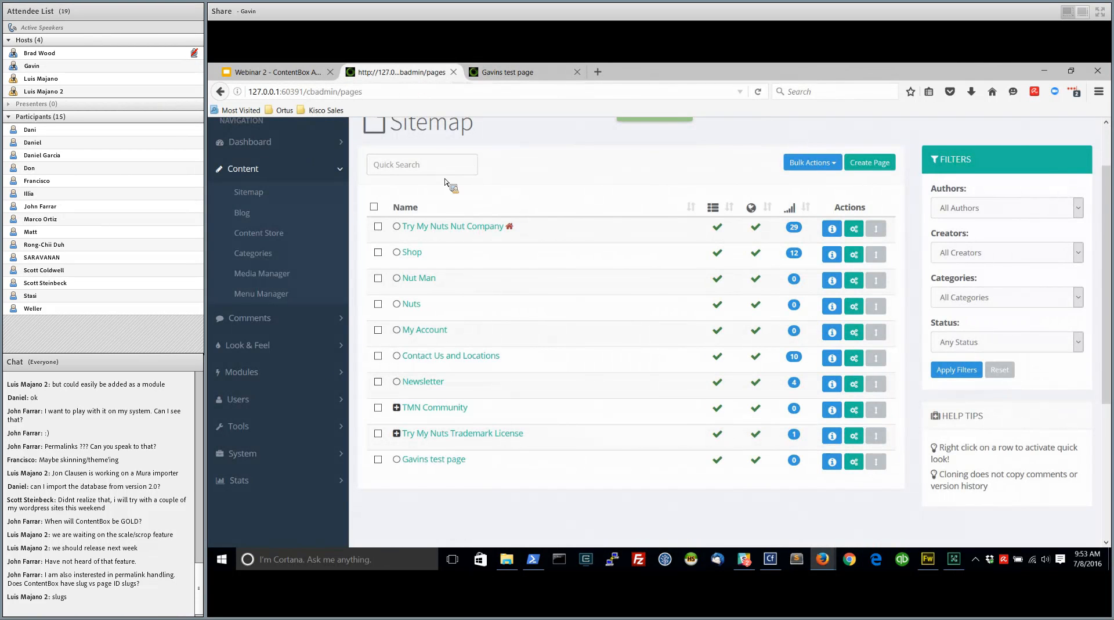
click(280, 297)
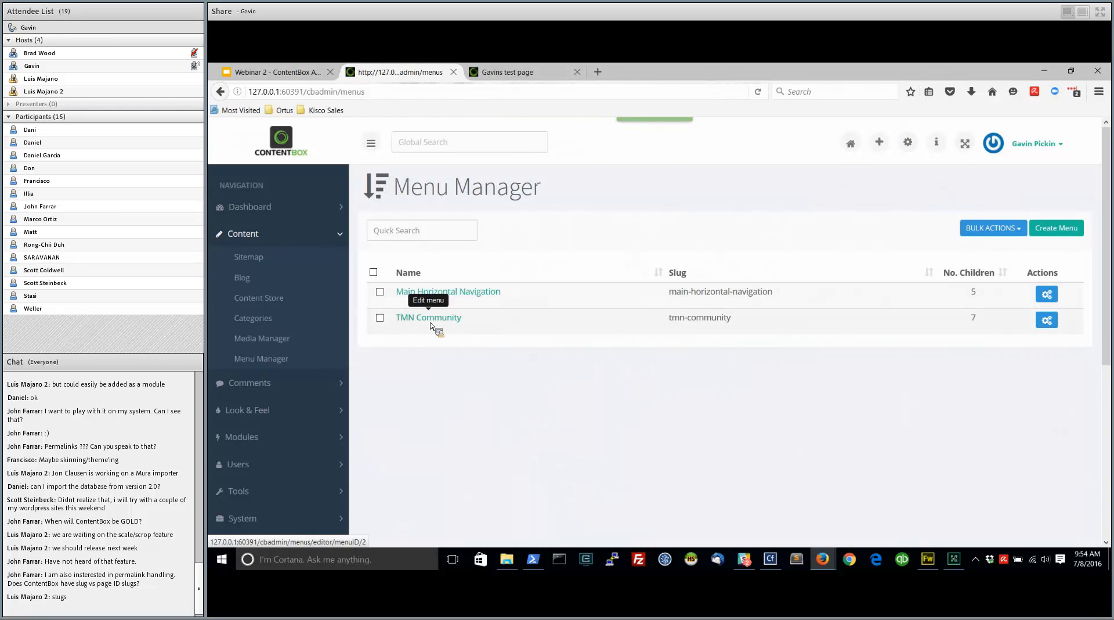
click(1048, 321)
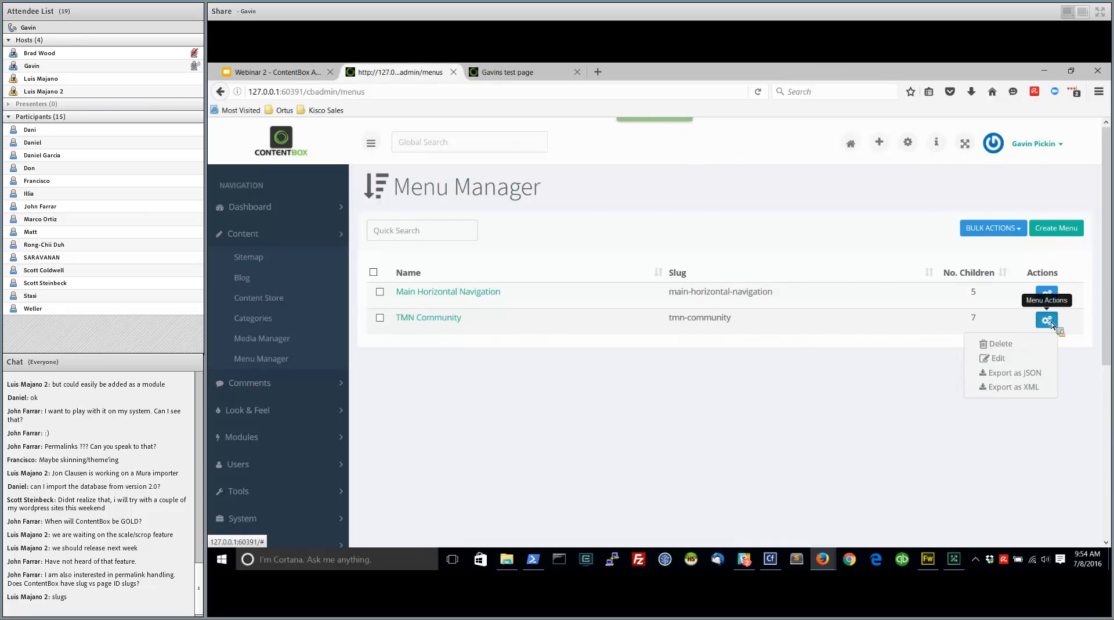
click(1001, 358)
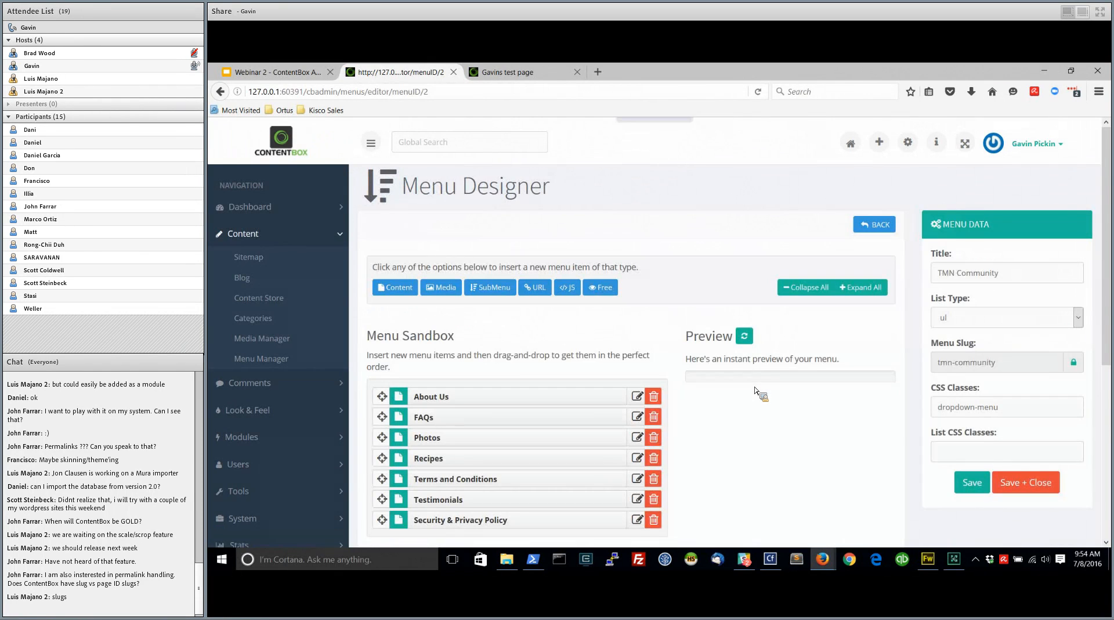
scroll(741, 348, down, 2)
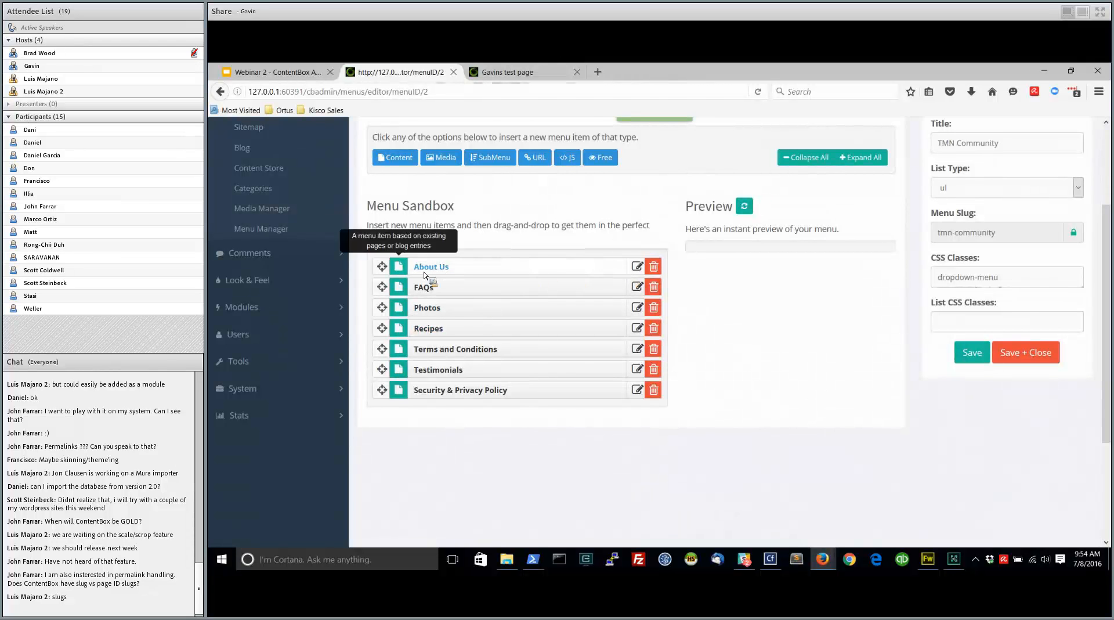
Open the About Us menu item's details and browse the blog entries and pages that can be selected as its content
click(637, 266)
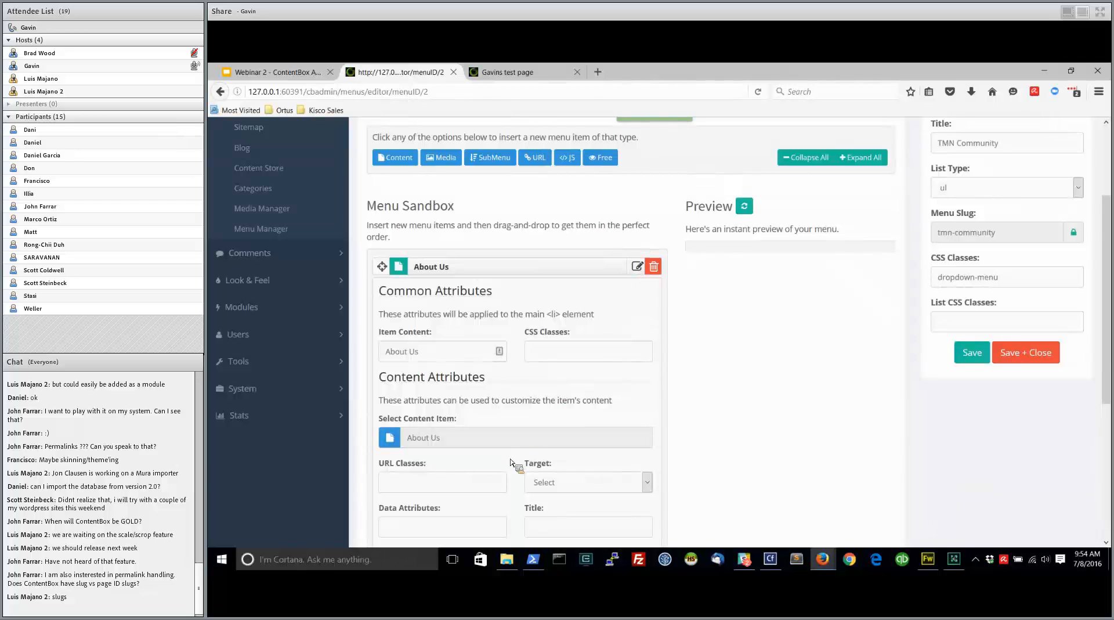
click(637, 265)
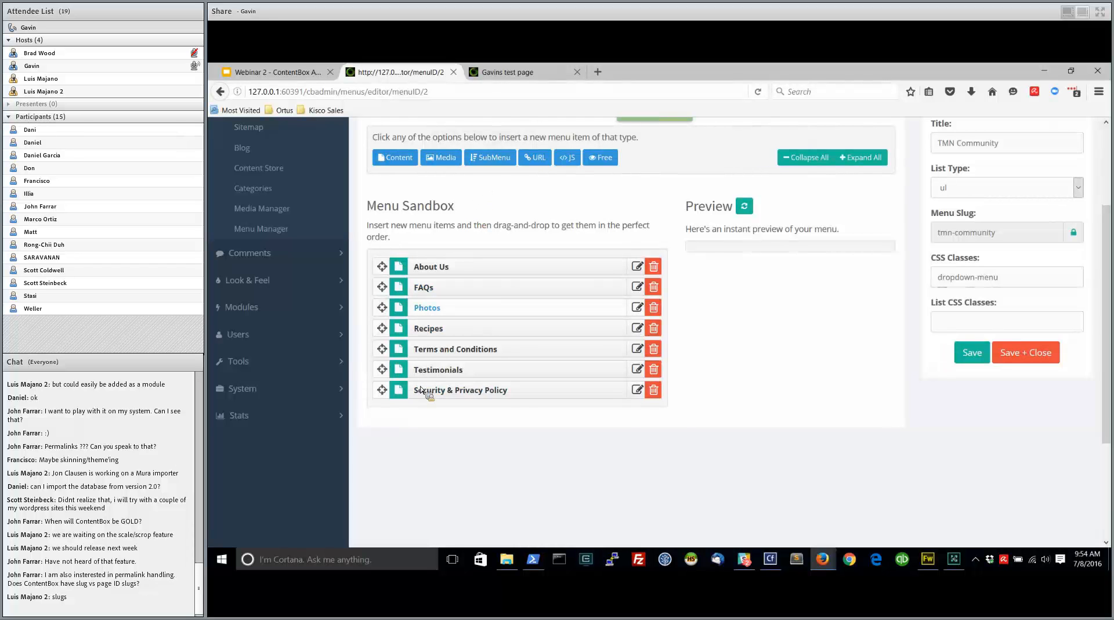
click(639, 268)
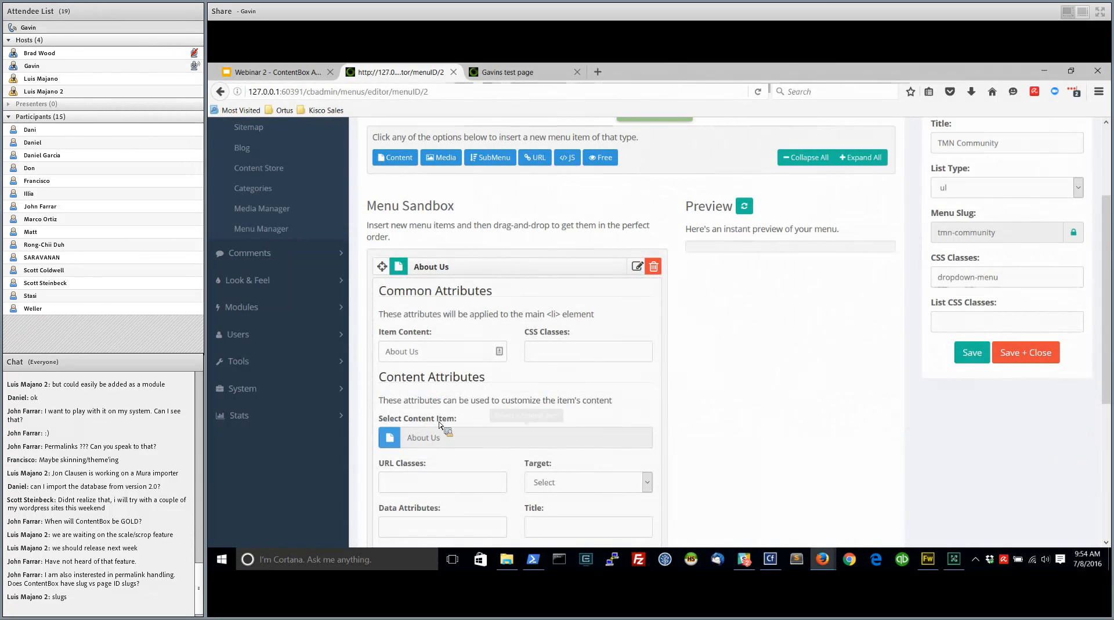
click(391, 437)
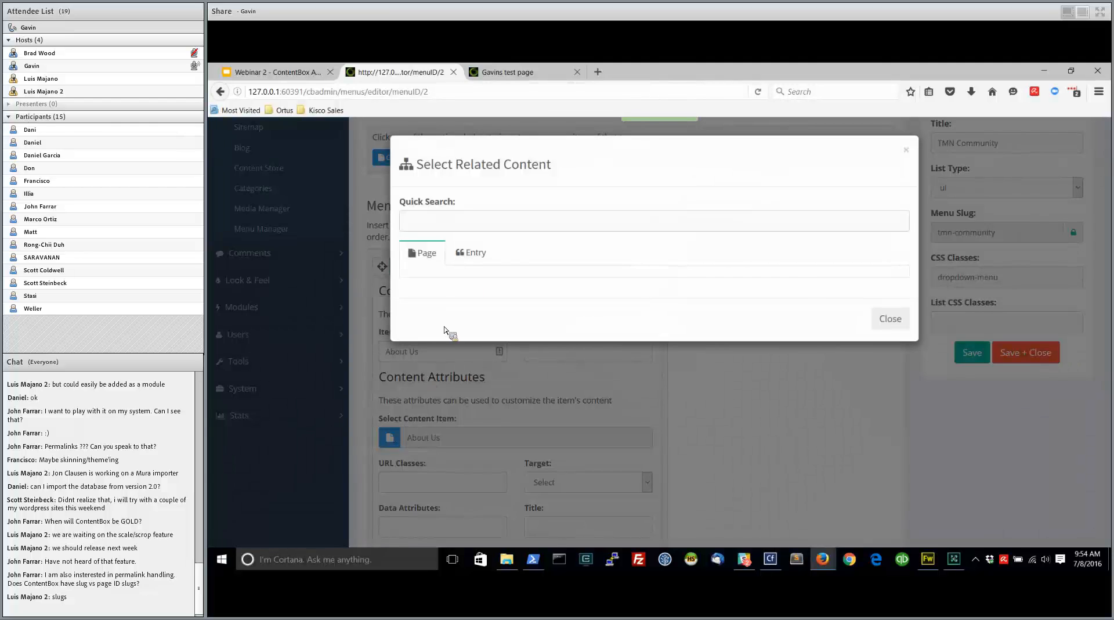
click(486, 255)
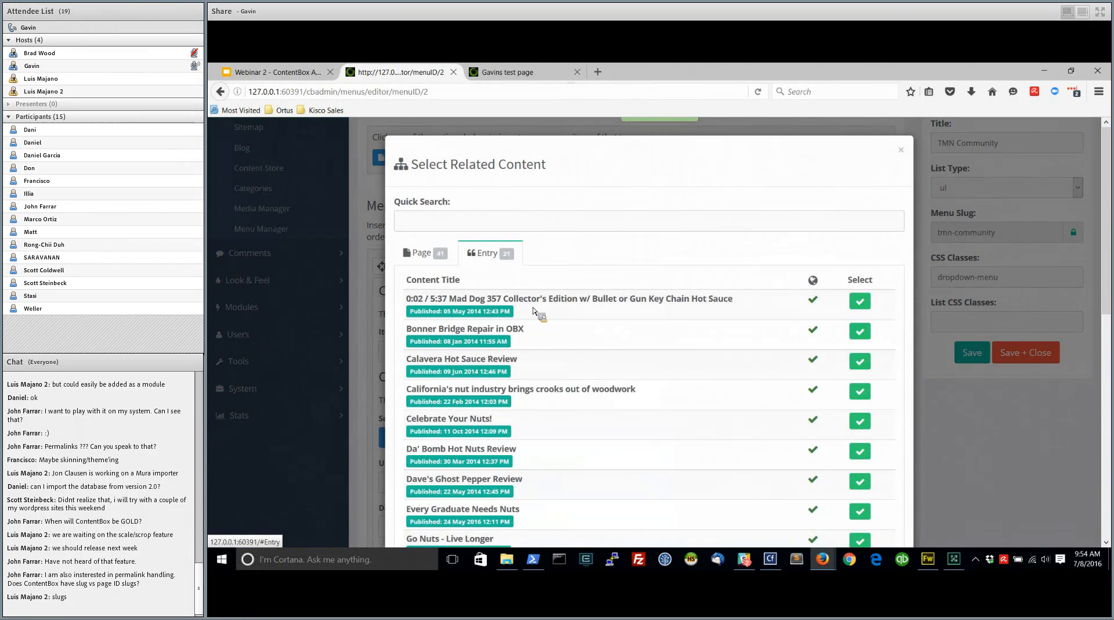
click(430, 252)
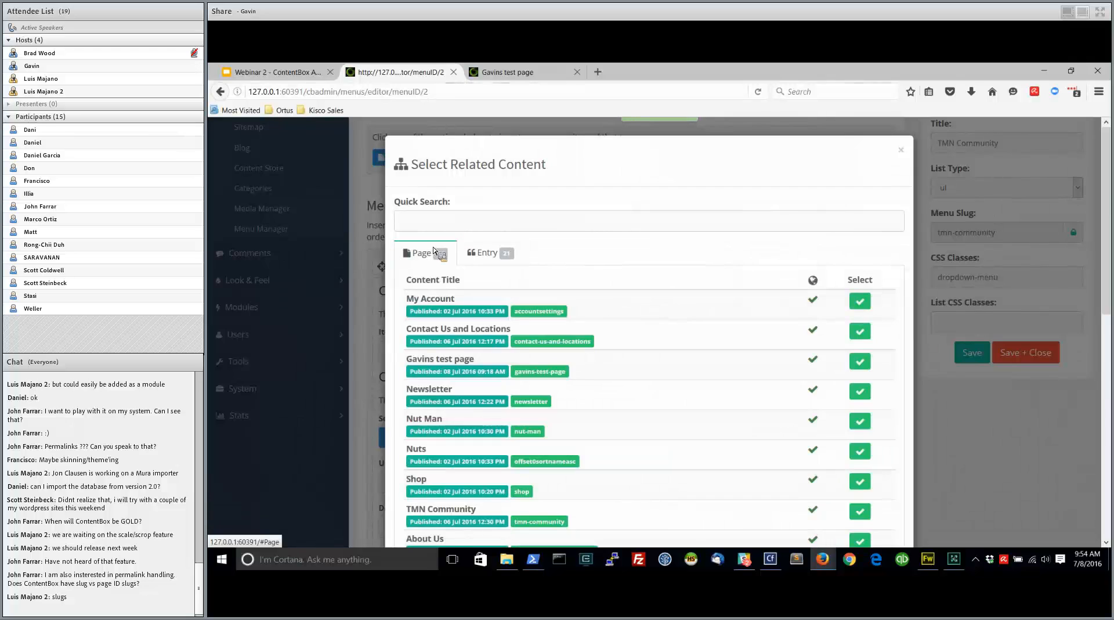
Search the selectable related content for "ab", and close the selection and the About Us details without choosing anything
click(453, 221)
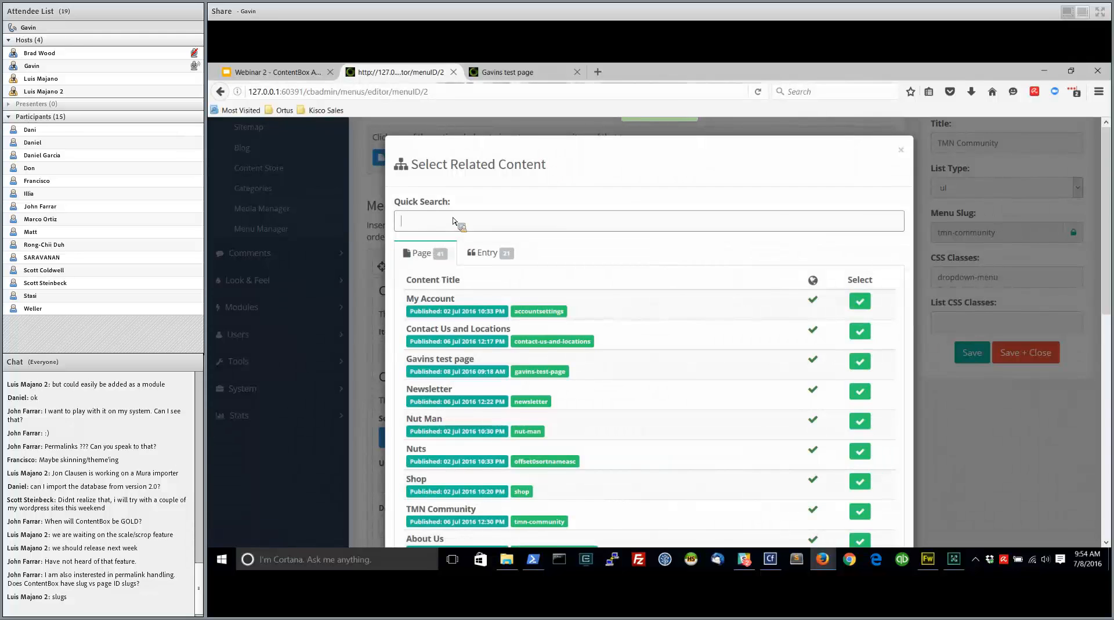
text(ab)
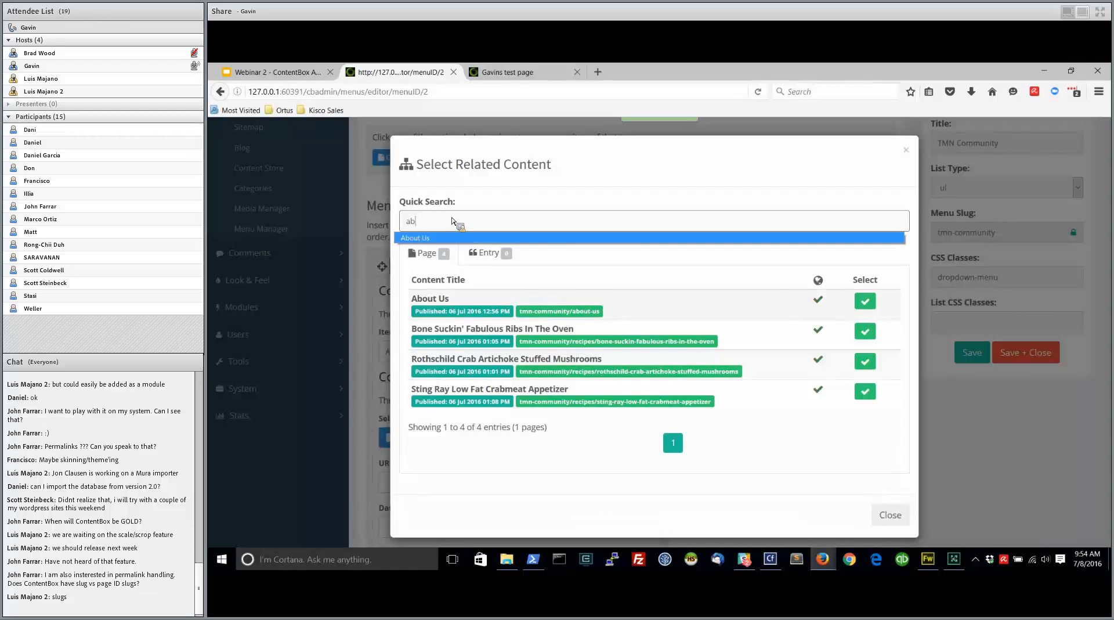
click(906, 511)
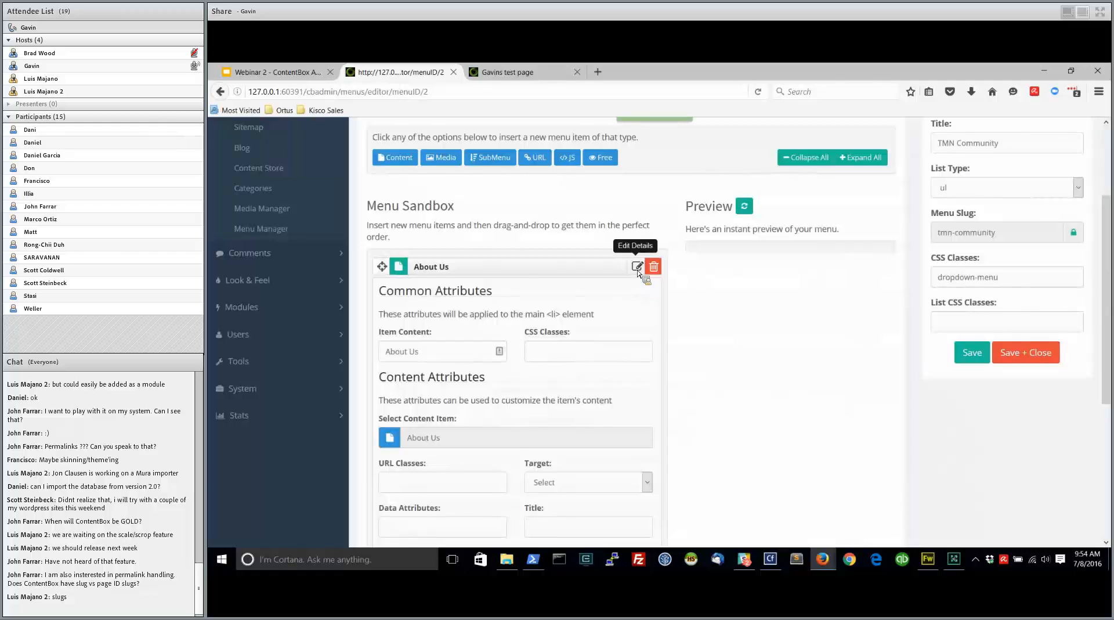
click(637, 267)
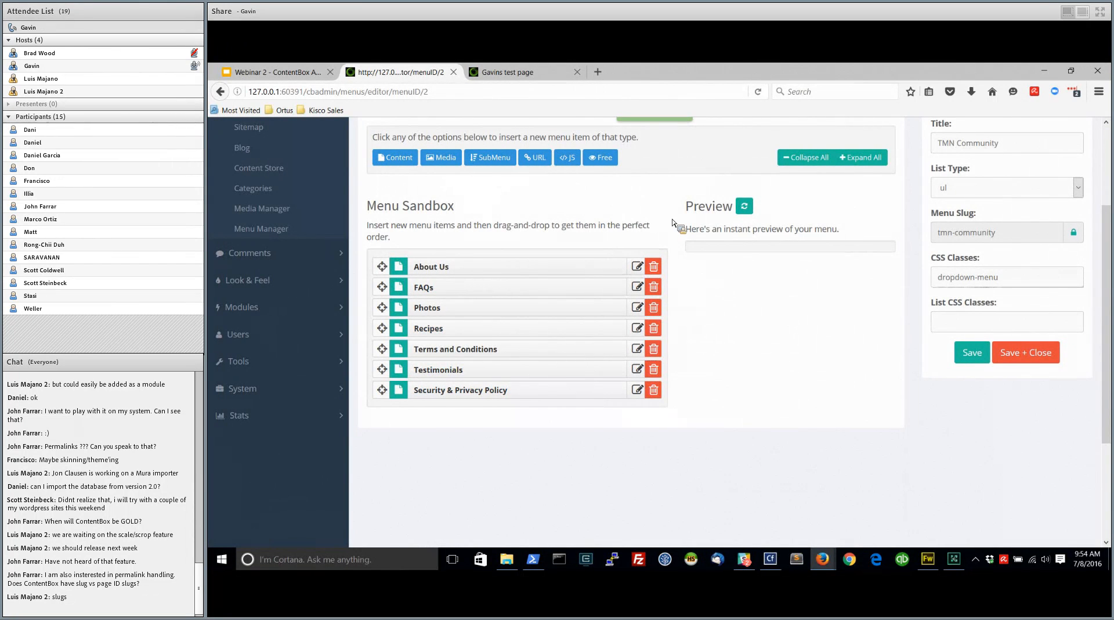
click(536, 158)
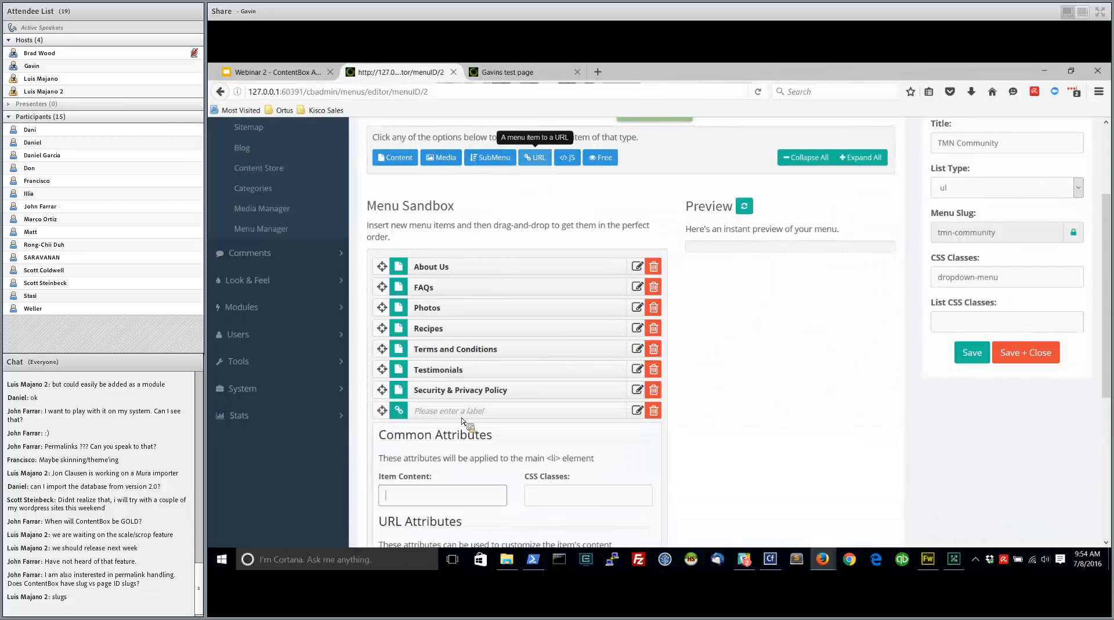
scroll(462, 441, down, 3)
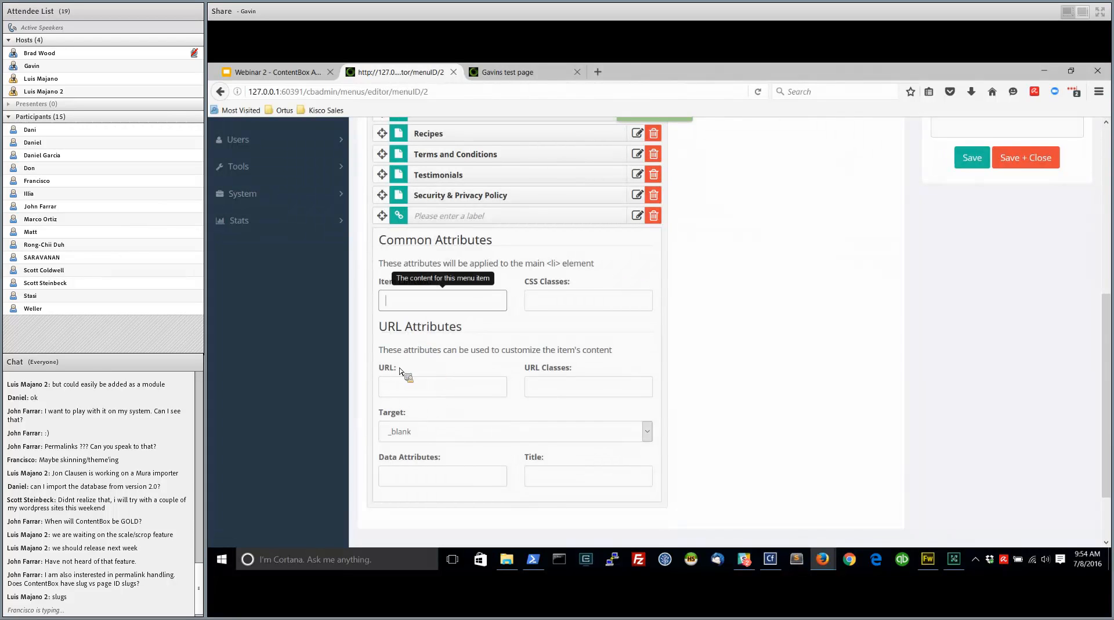
click(397, 390)
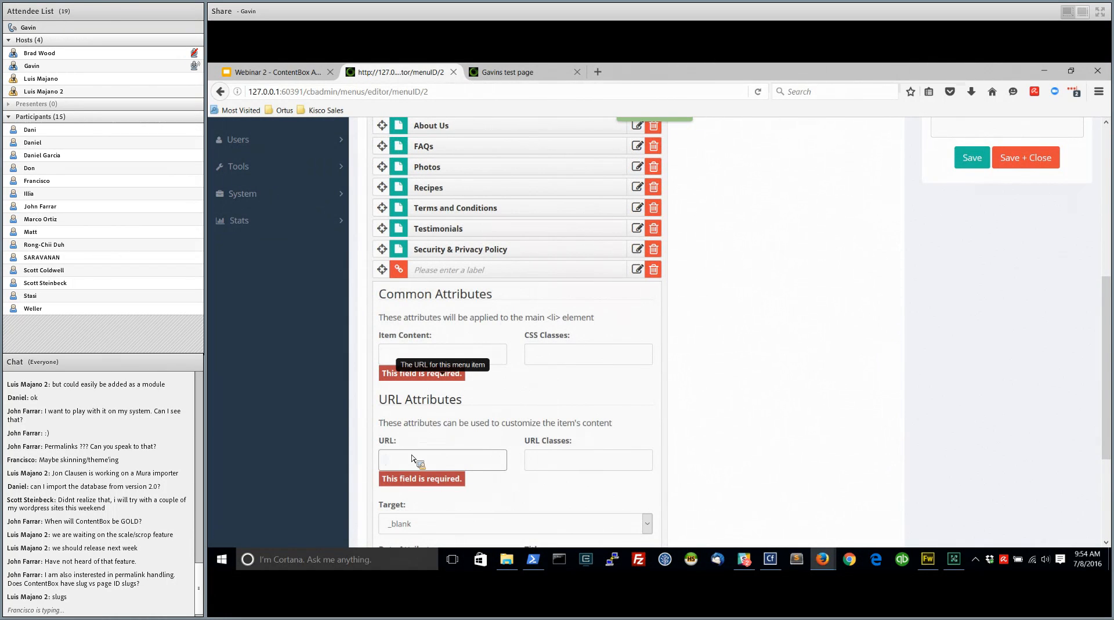
text(http://)
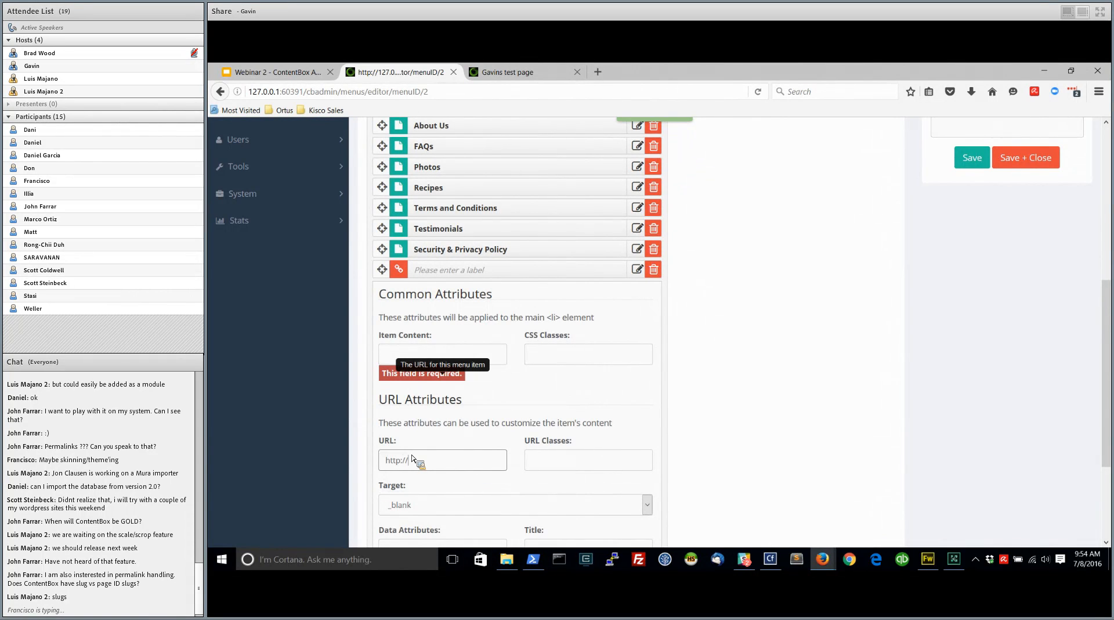
text(www.youtube.com)
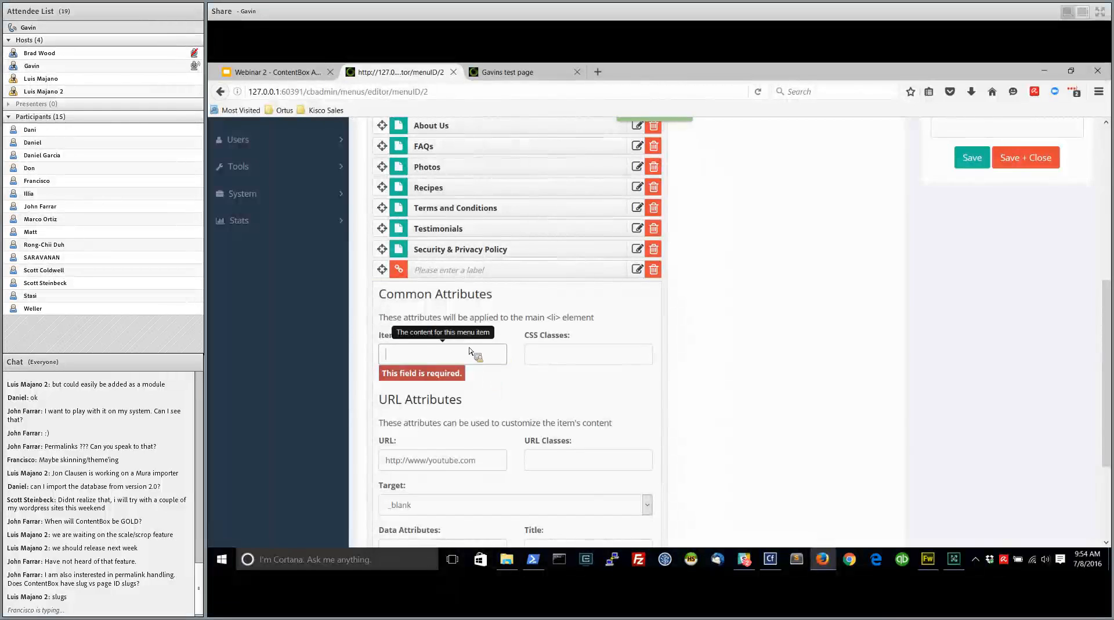
text(Youtube)
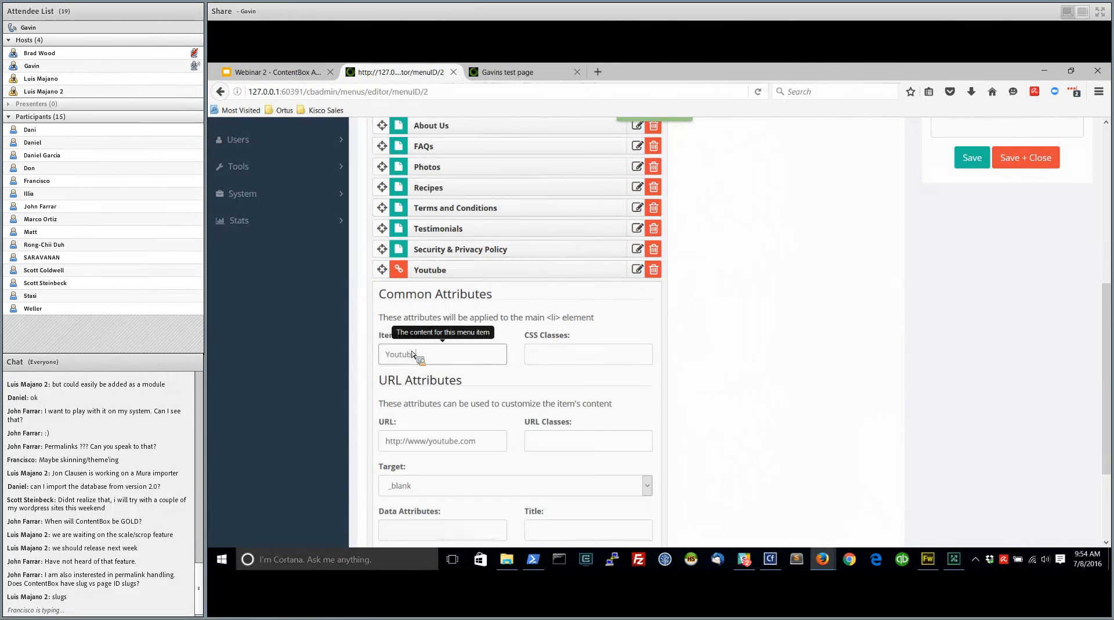
text( Channel)
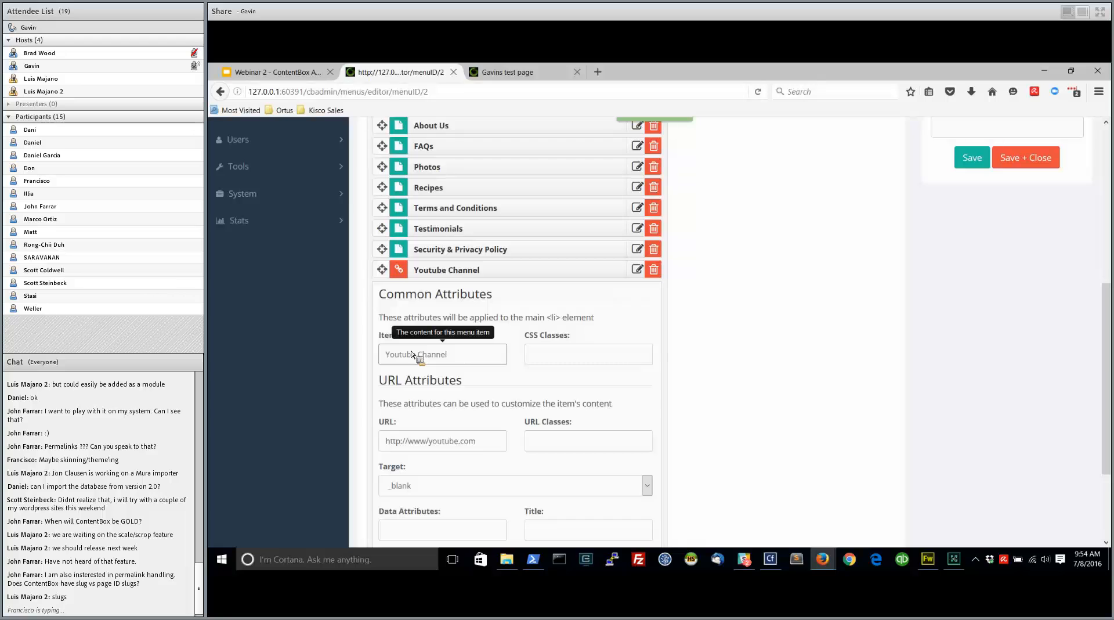
Review the Youtube Channel item's remaining attributes, collapse its details, and save the TMN Community menu
click(575, 357)
scroll(577, 356, down, 2)
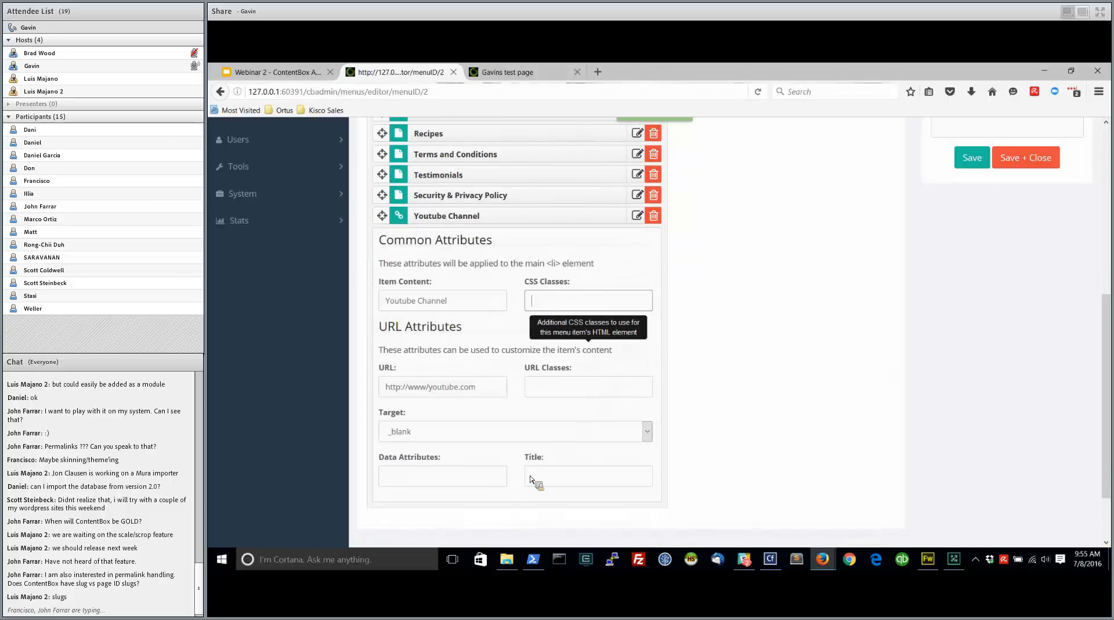
scroll(504, 302, up, 5)
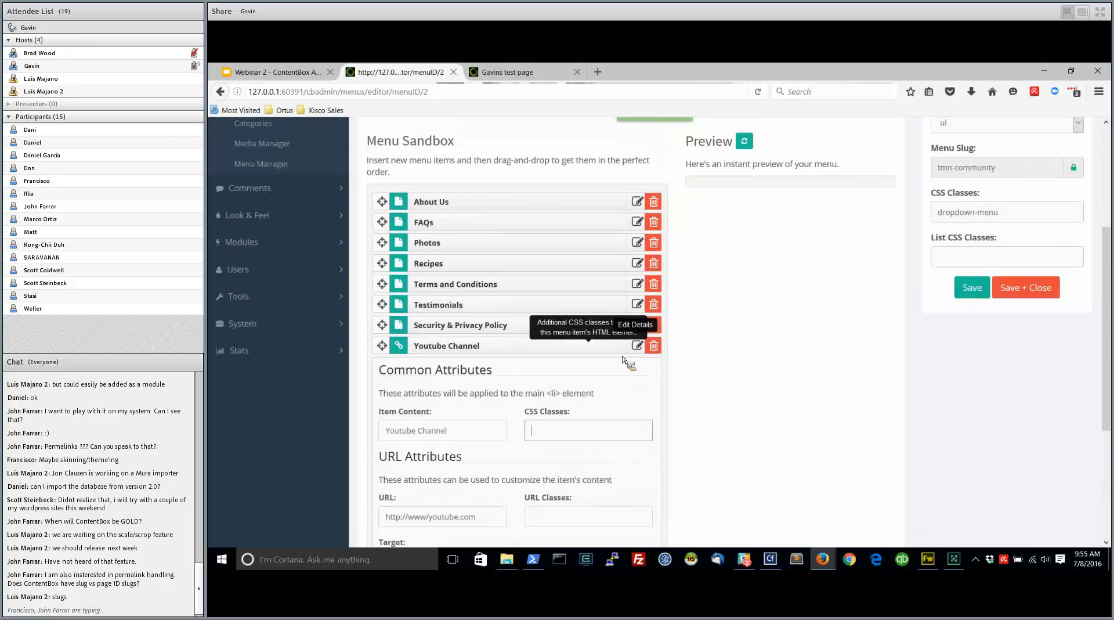
click(637, 346)
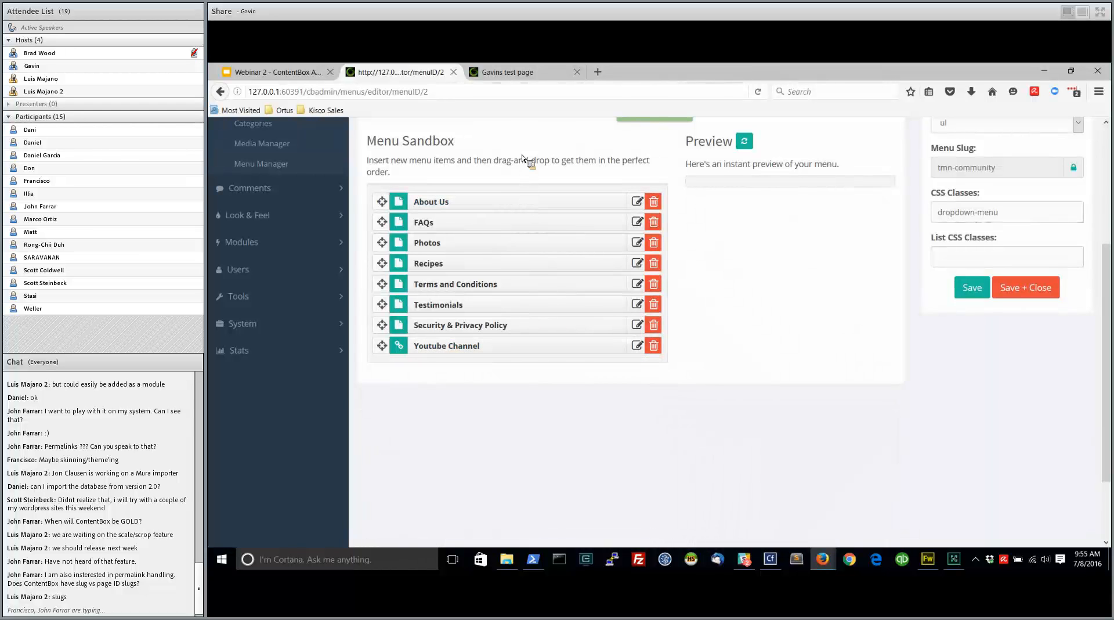
scroll(558, 243, up, 1)
scroll(568, 264, up, 5)
click(1013, 486)
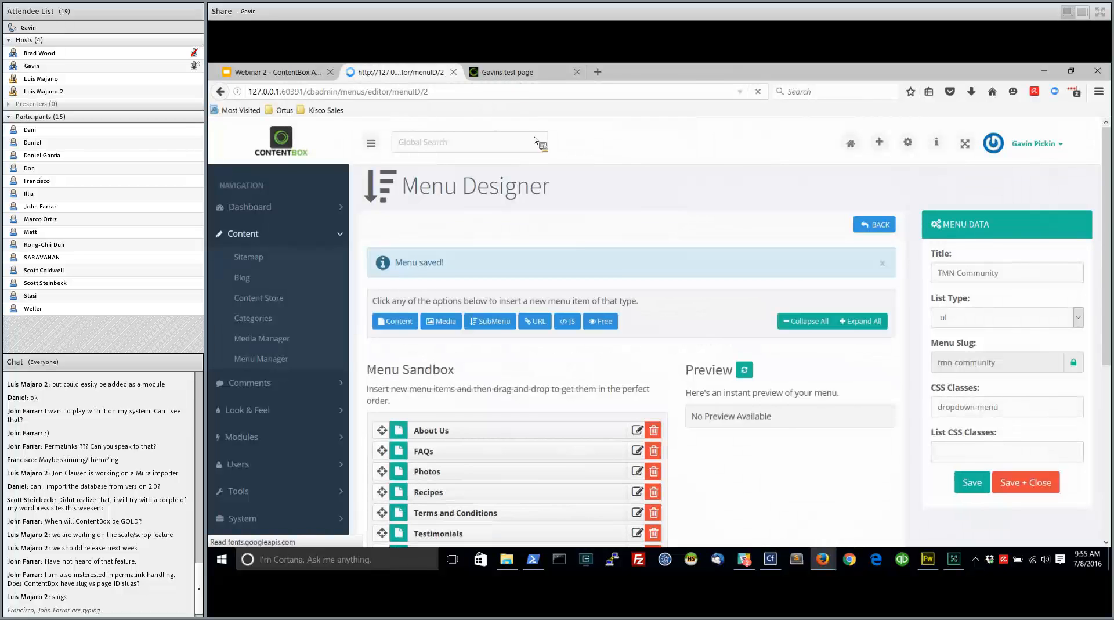
Check the navigation on the public test page and open the Main Horizontal Navigation menu from the Menu Manager for editing
click(525, 75)
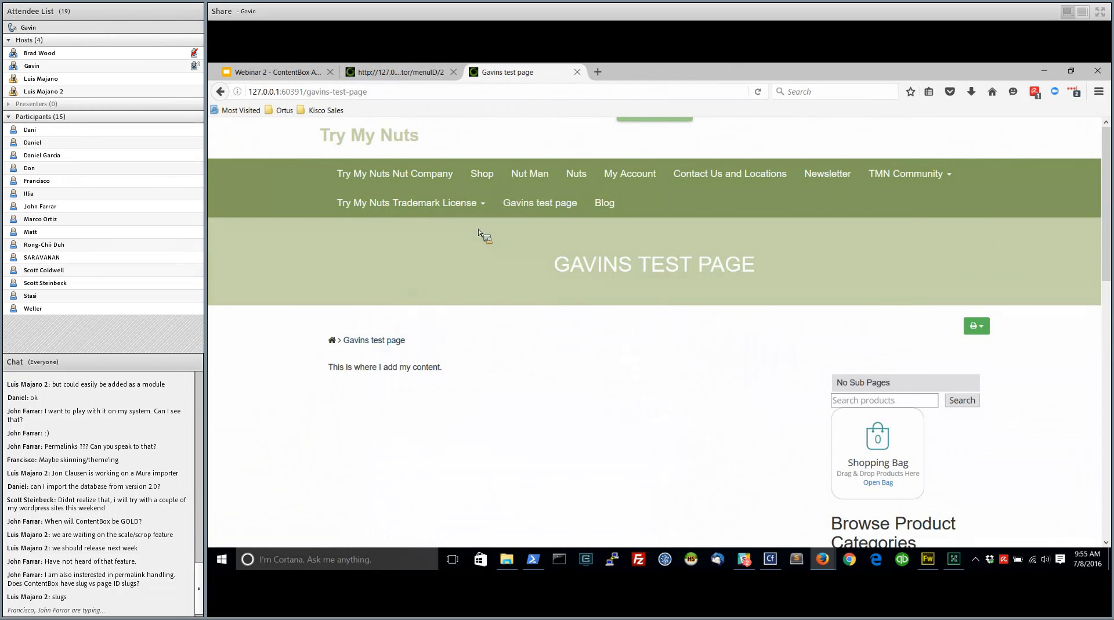
click(398, 72)
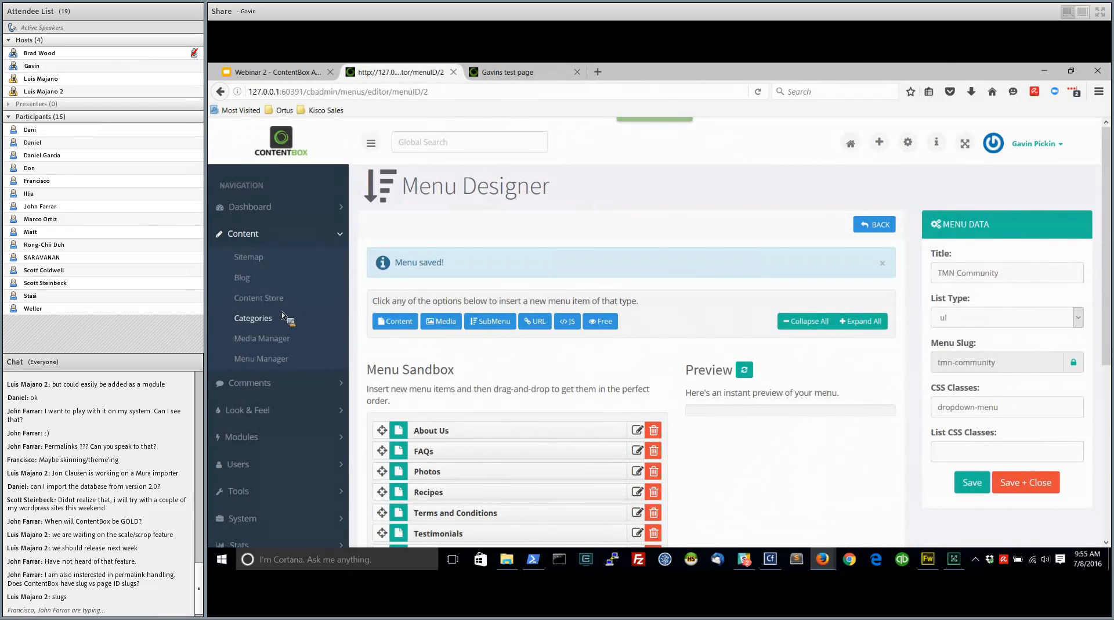
click(259, 354)
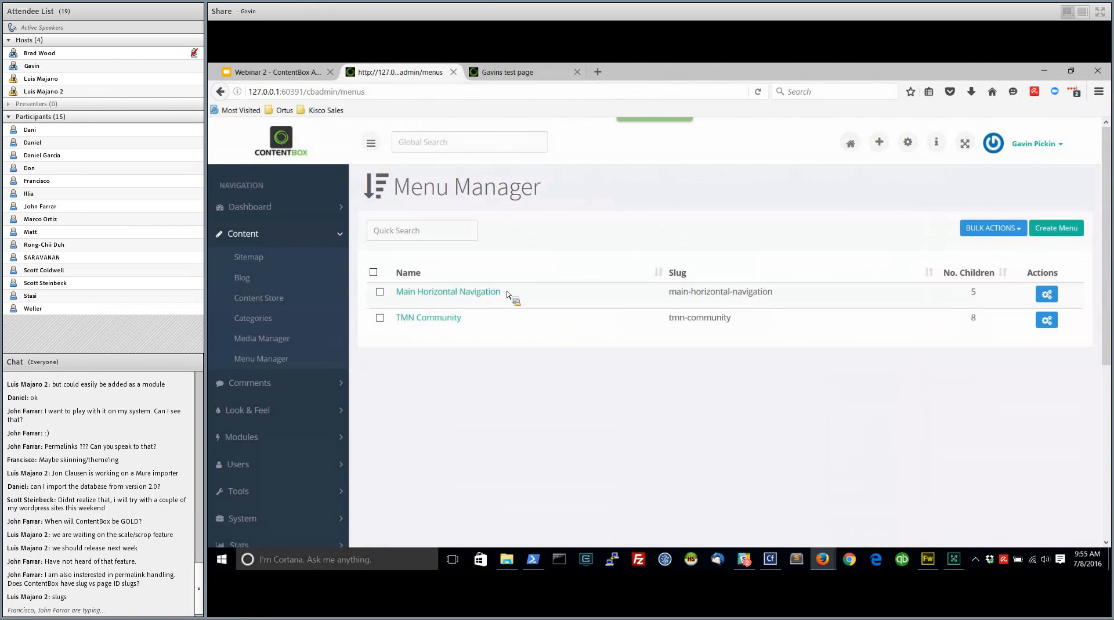
click(1047, 295)
click(998, 332)
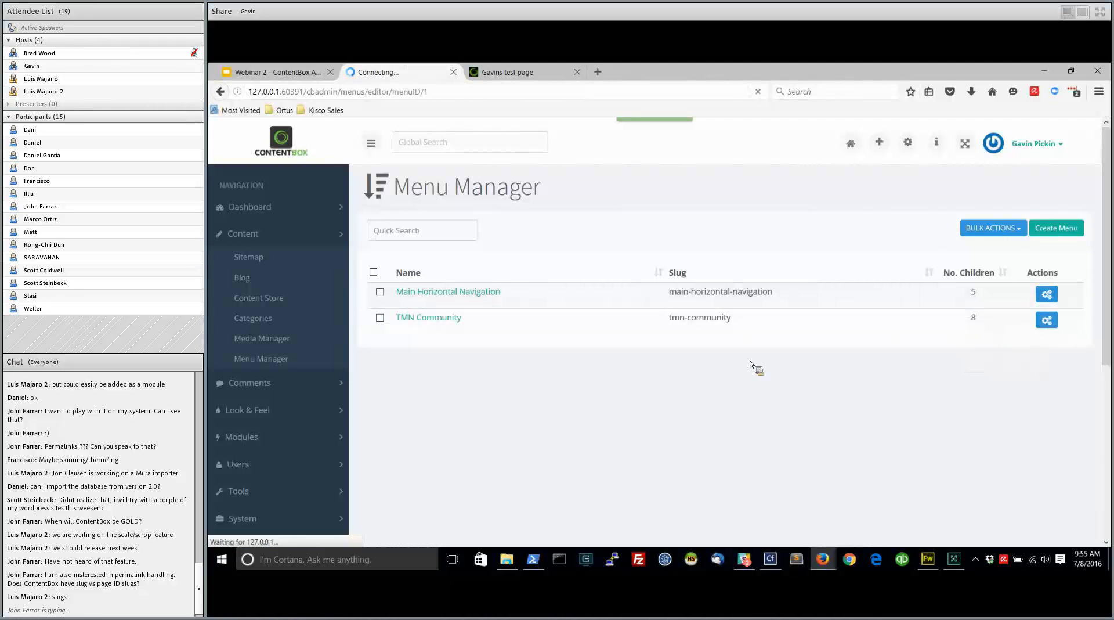
scroll(473, 316, down, 3)
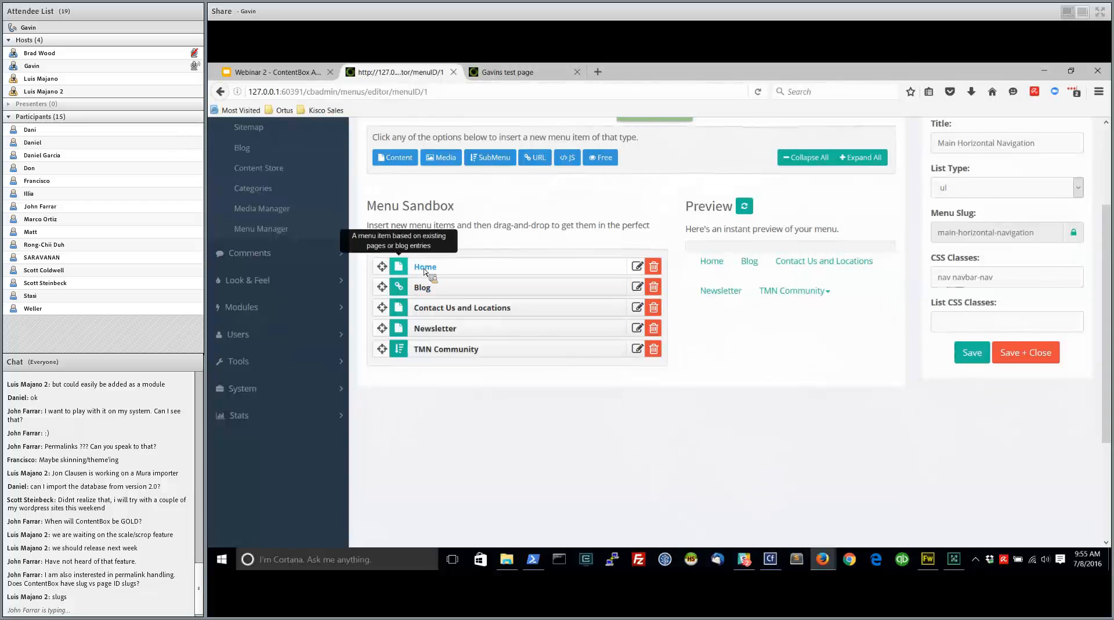
Examine the URL attributes of the Blog item and the submenu attributes of the TMN Community item
mouse_move(402, 270)
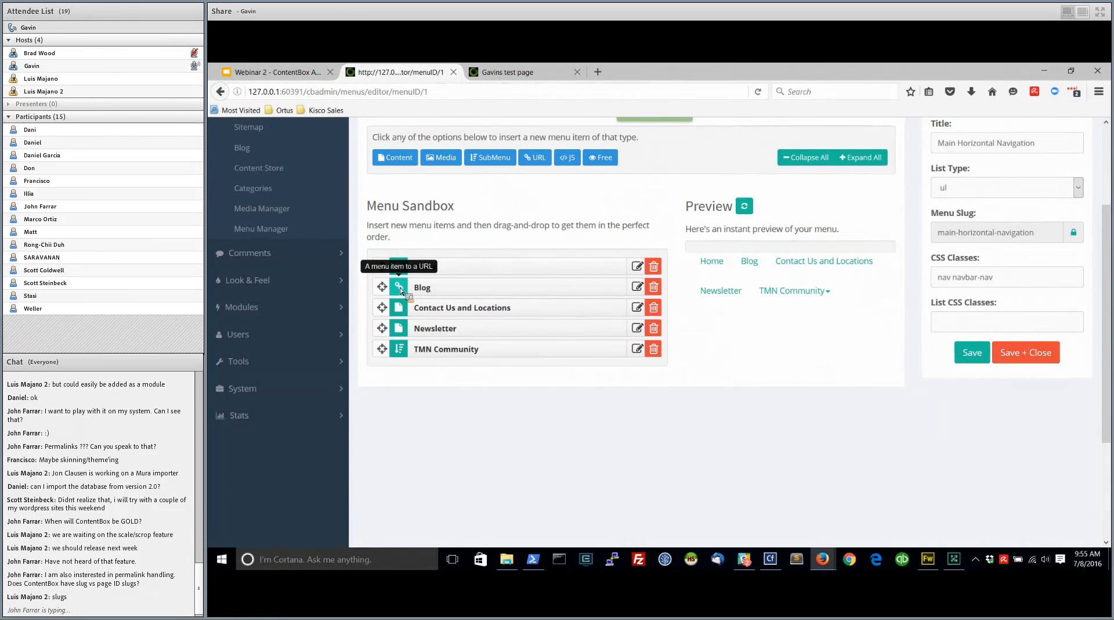
click(637, 286)
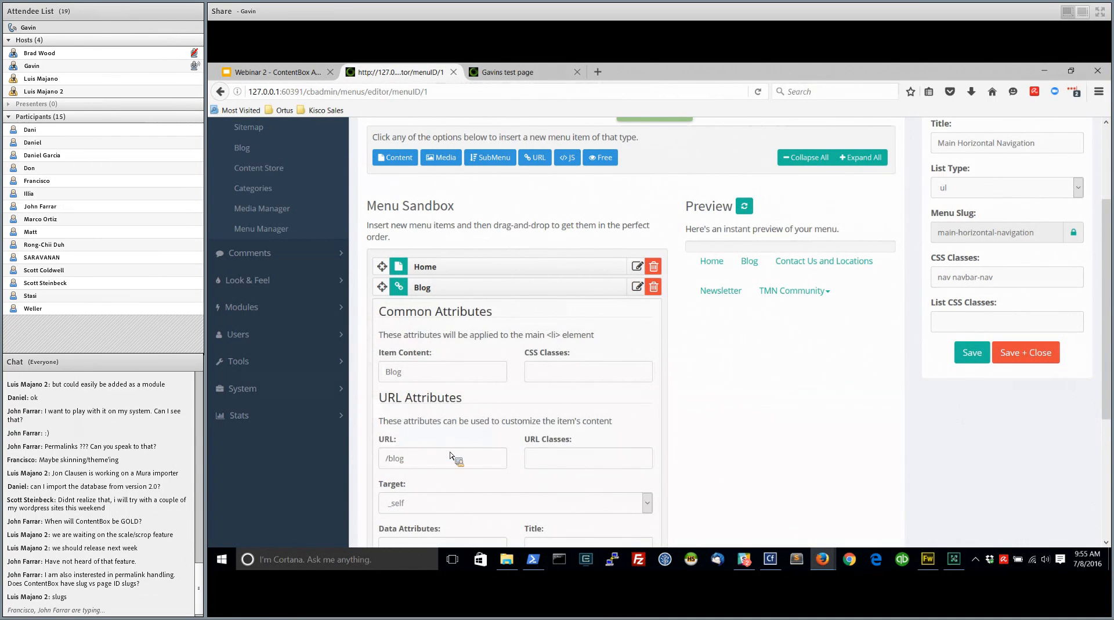
click(637, 286)
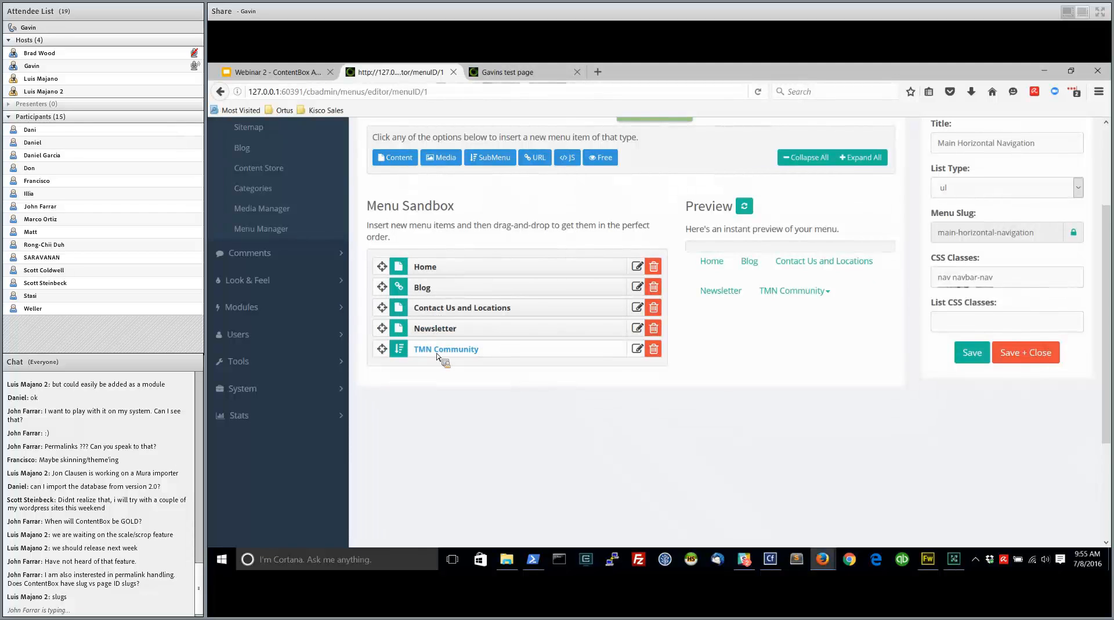
click(637, 358)
scroll(601, 459, down, 2)
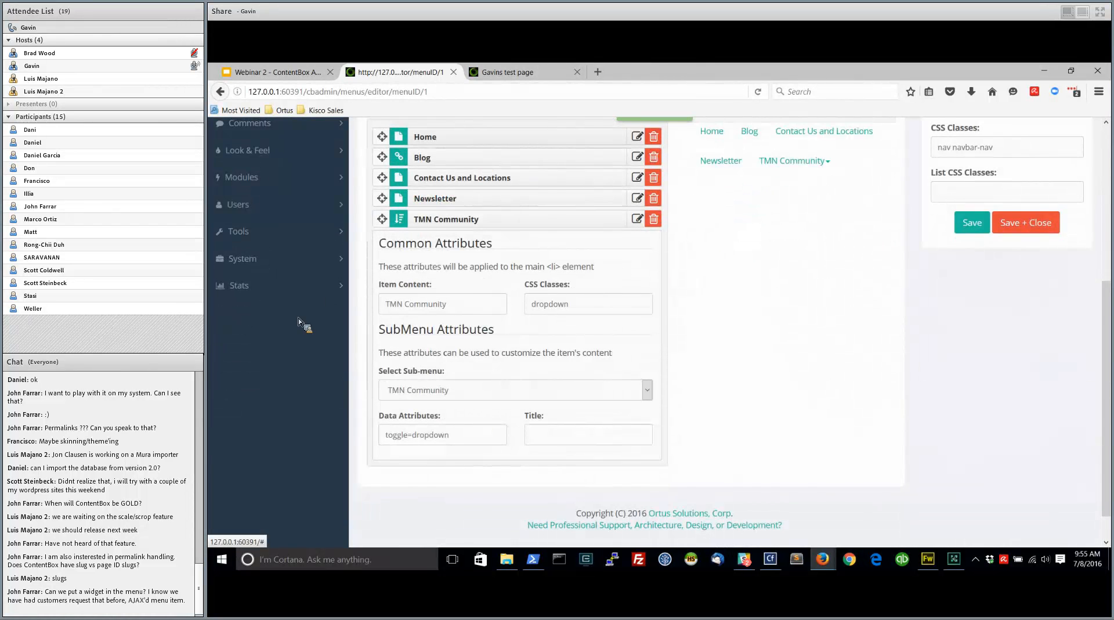
Open the Themes page and check the current navigation on the public test page before returning to the theme settings
scroll(278, 366, up, 3)
click(279, 345)
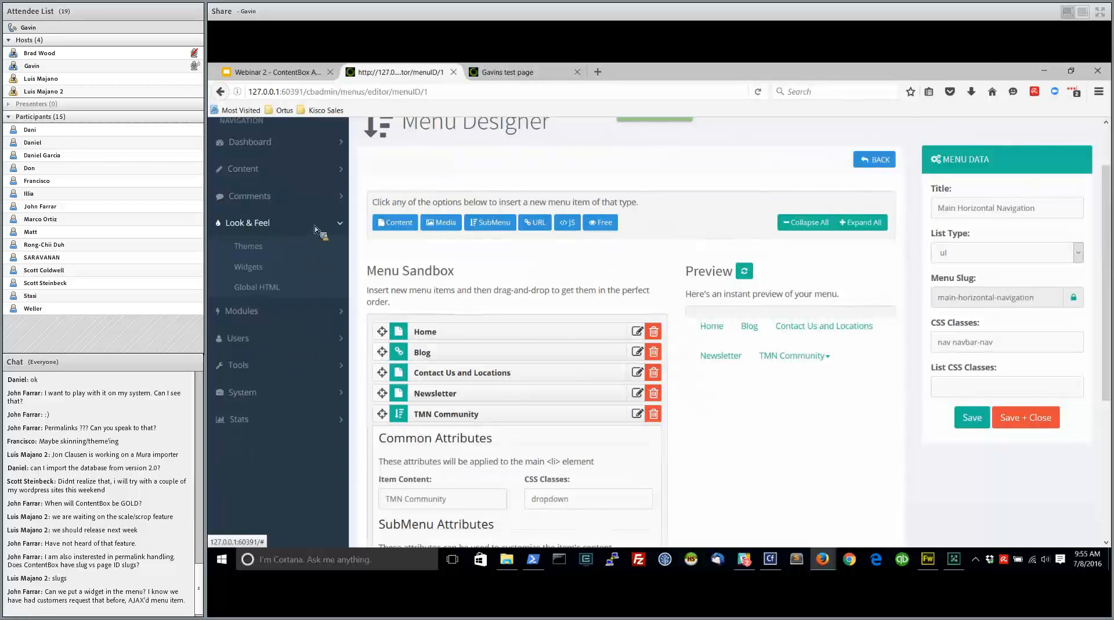
click(273, 248)
click(503, 72)
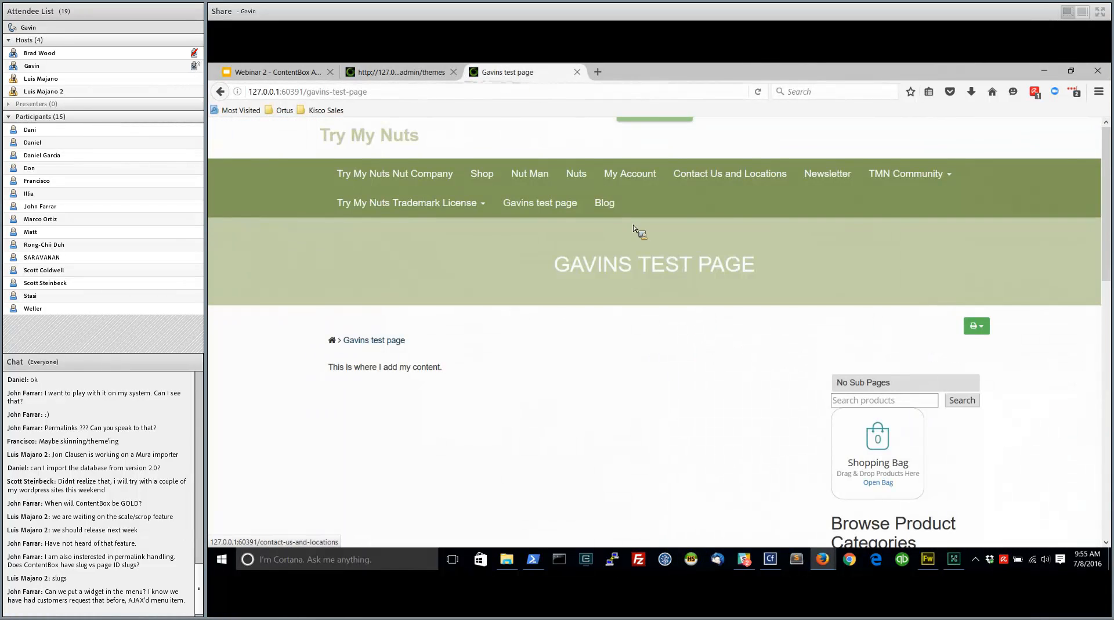
click(401, 72)
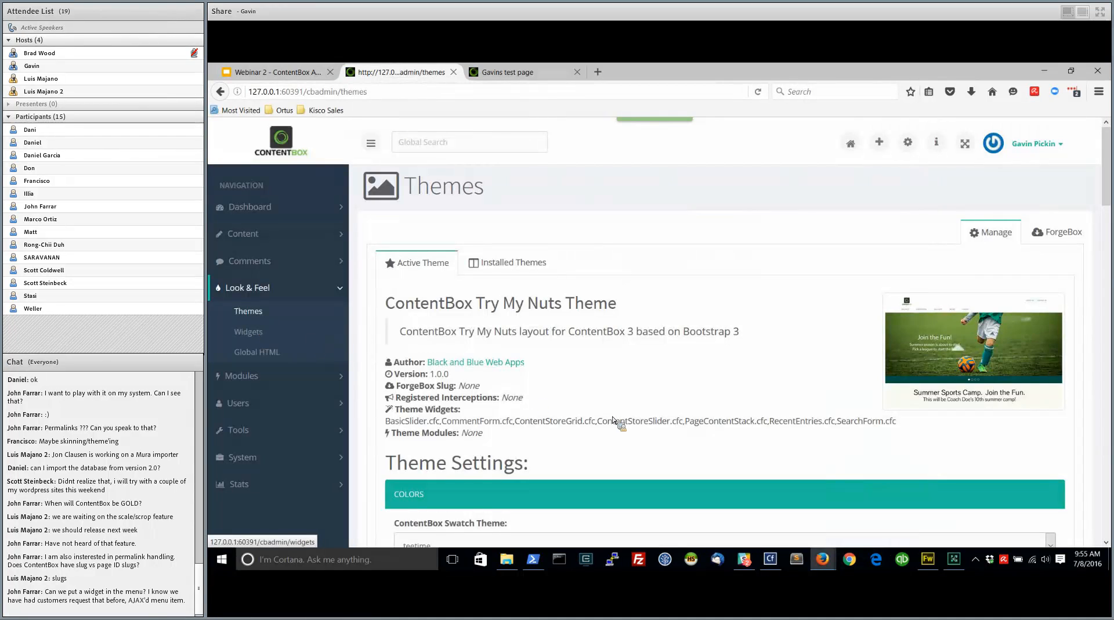
Set the theme's Main Navigation to main-horizontal-navigation and save the theme settings
scroll(580, 421, down, 4)
scroll(539, 439, down, 3)
click(473, 362)
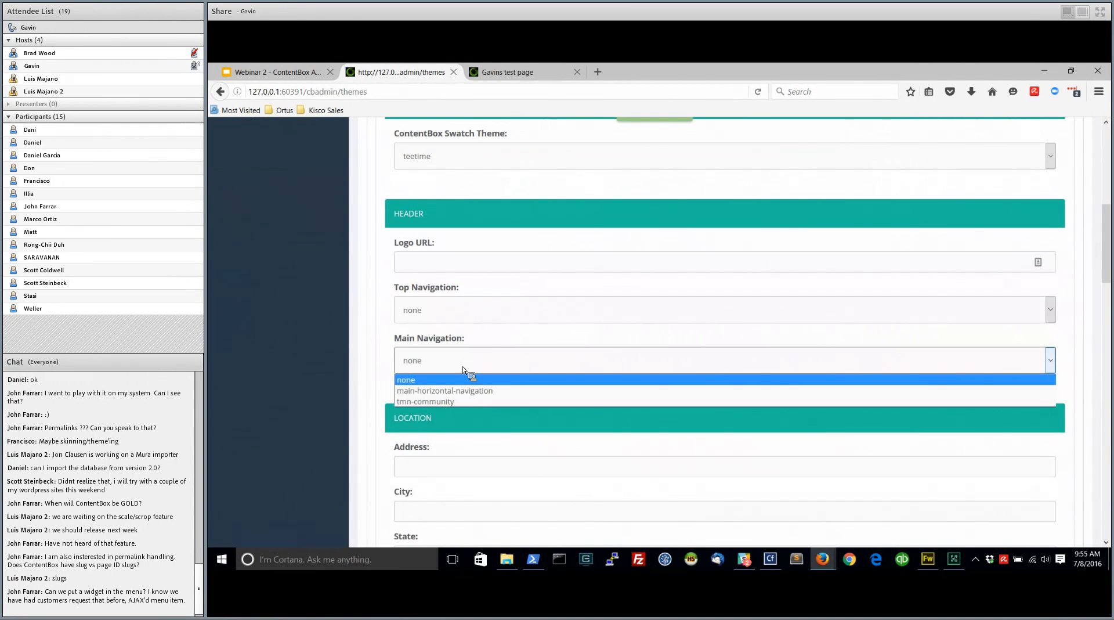
click(444, 388)
scroll(392, 394, down, 15)
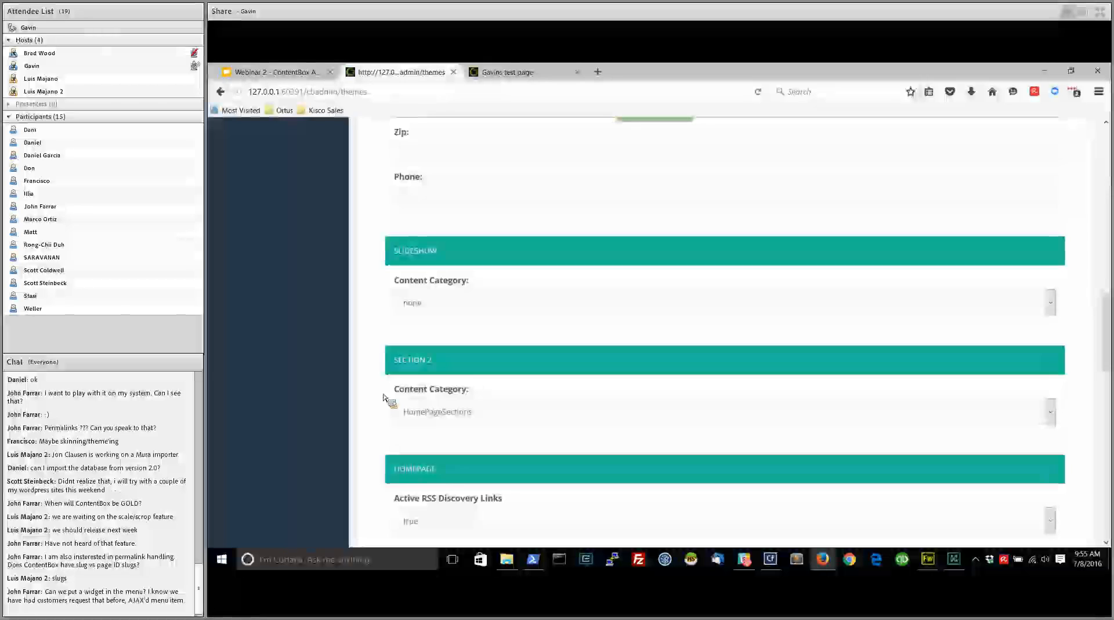
click(390, 428)
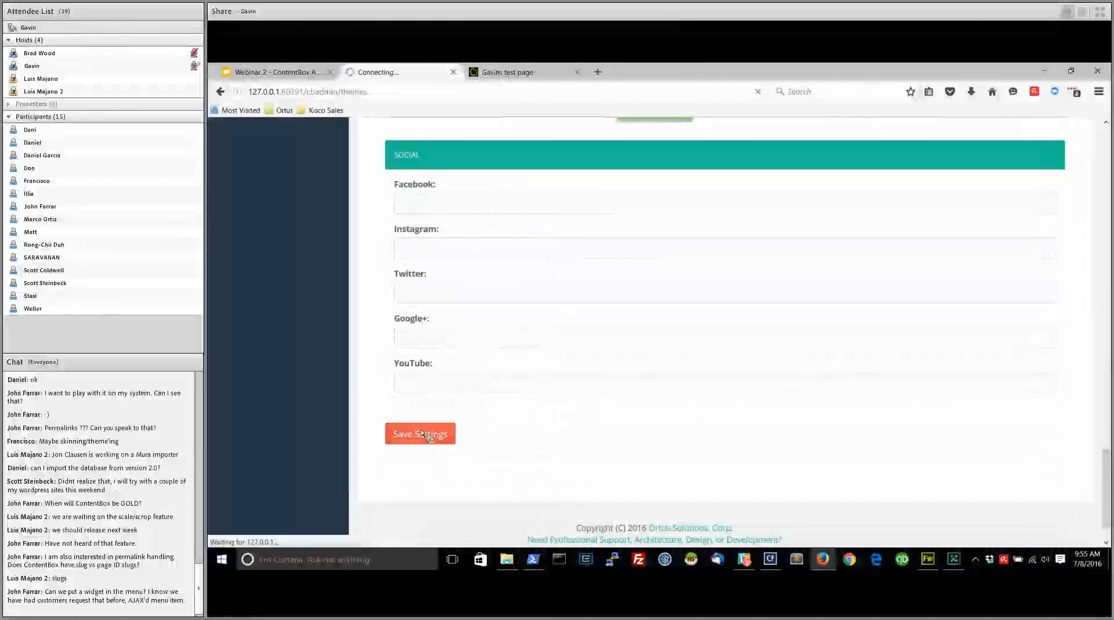
Reload the public test page and check its main navigation, including the TMN Community submenu
click(525, 73)
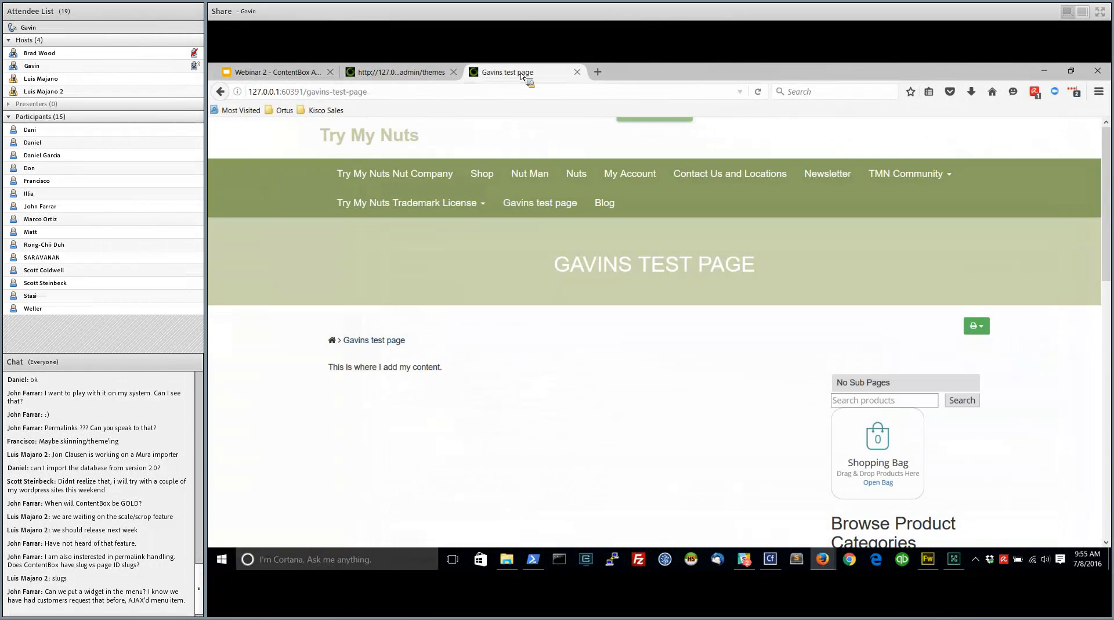
click(758, 92)
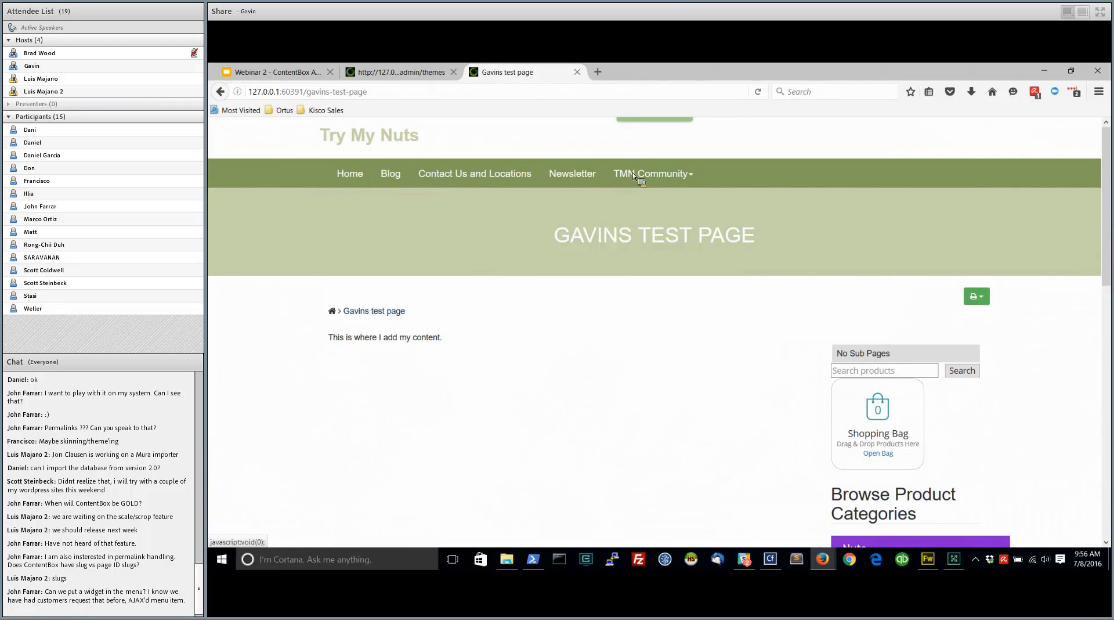
click(695, 176)
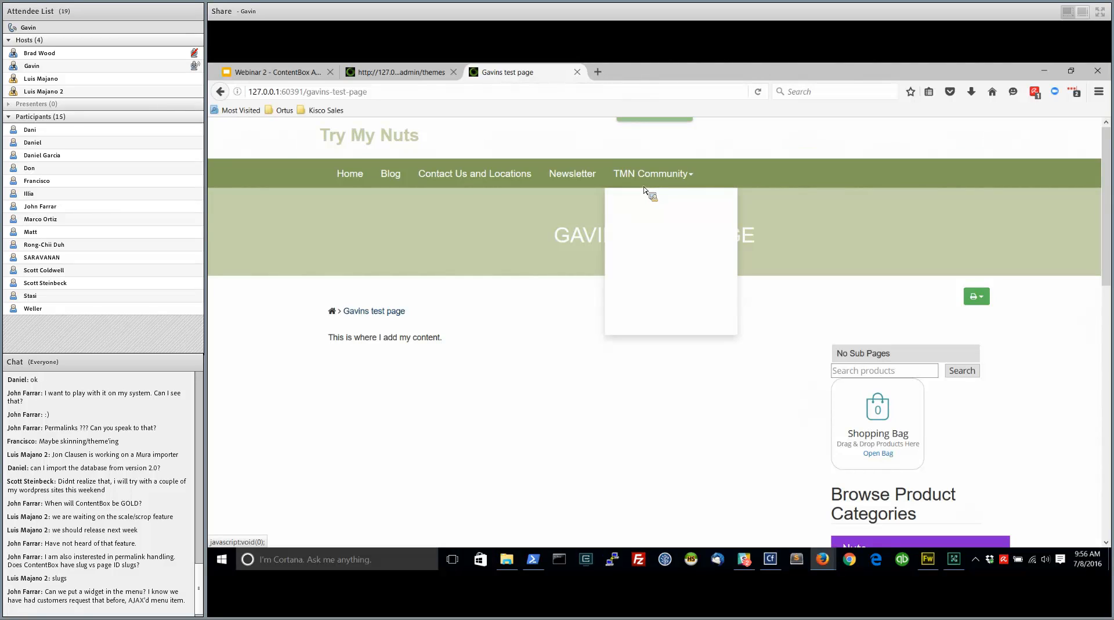
click(252, 210)
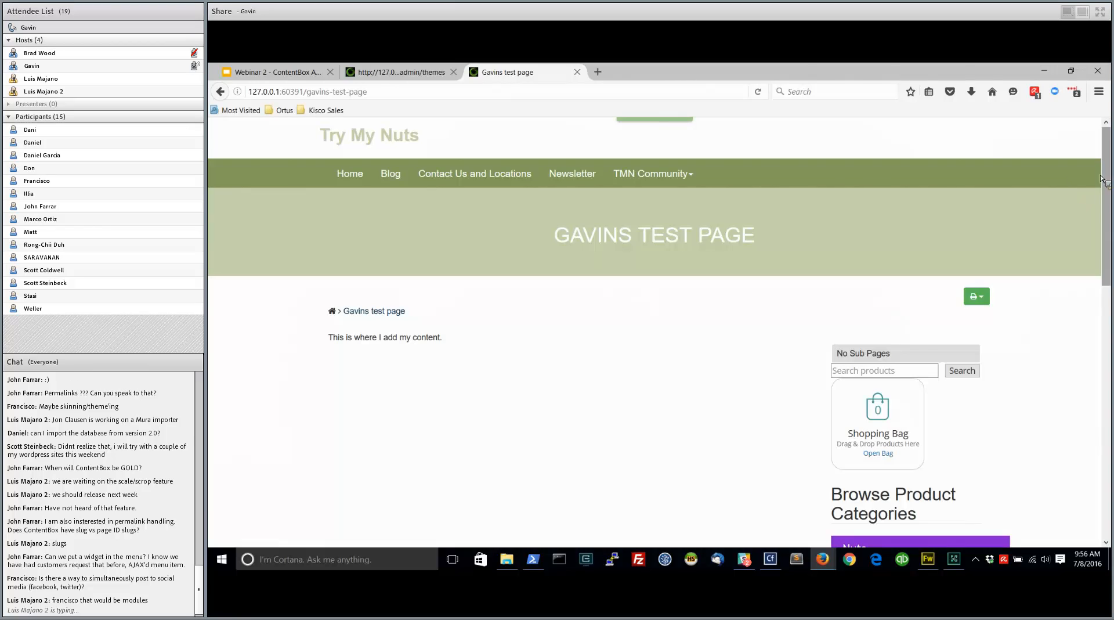
Return to the theme settings and review the Colors, Header and Location fields
click(400, 74)
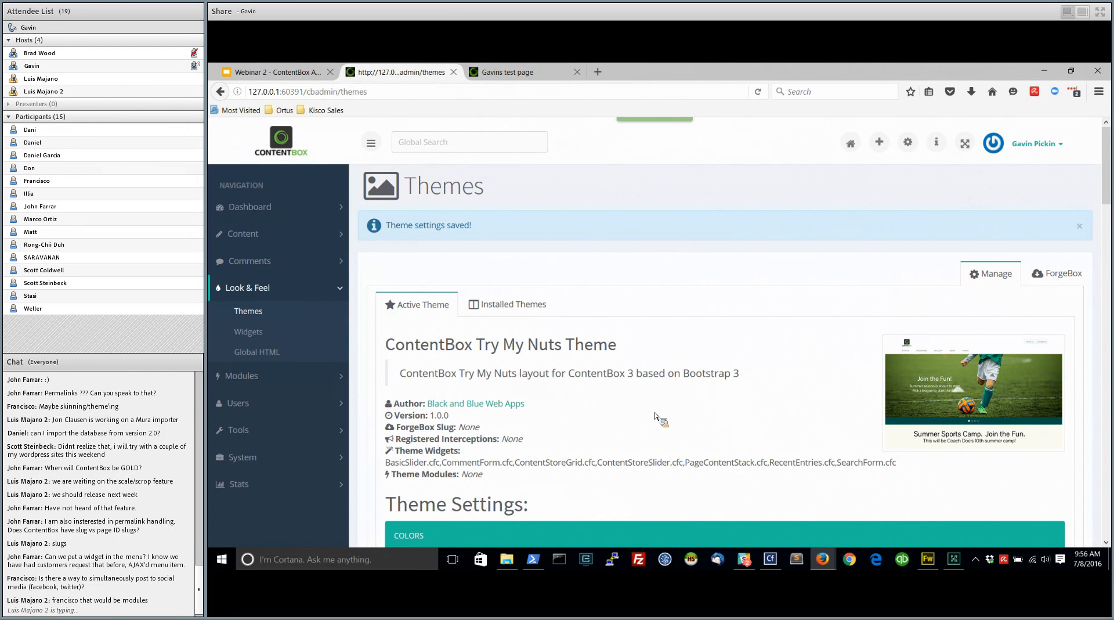
scroll(701, 308, down, 3)
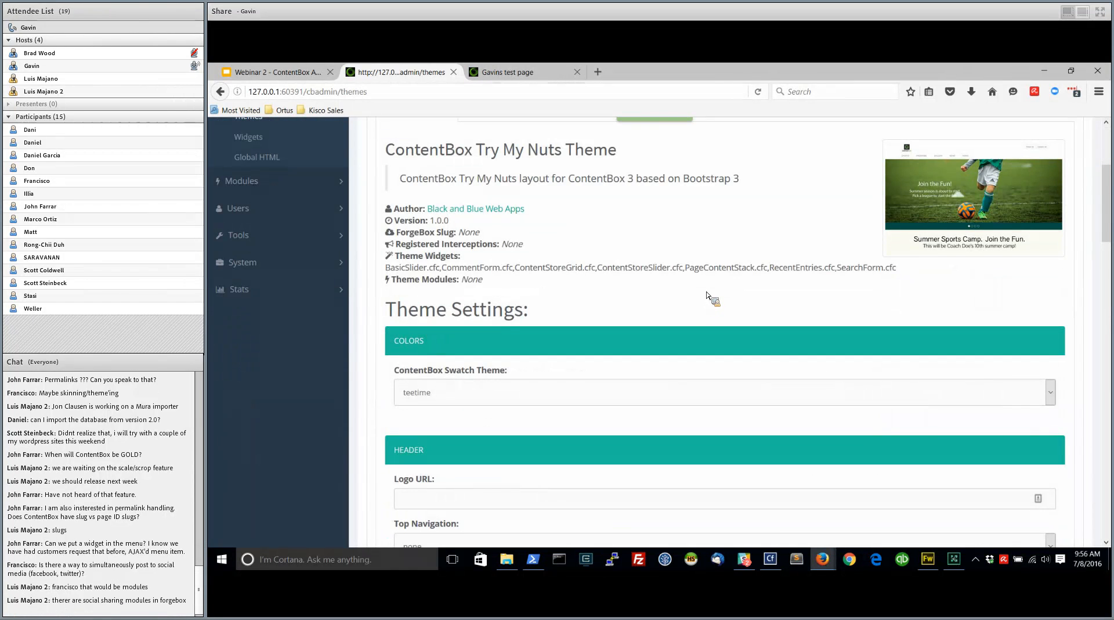
scroll(656, 325, down, 1)
scroll(645, 374, down, 3)
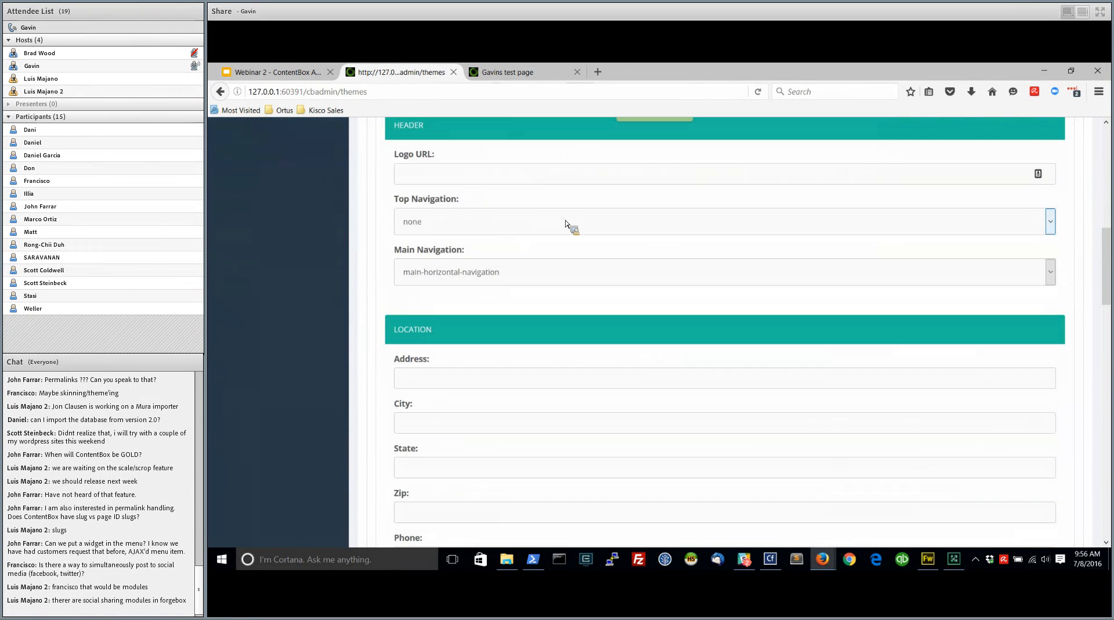
scroll(419, 185, down, 2)
click(457, 254)
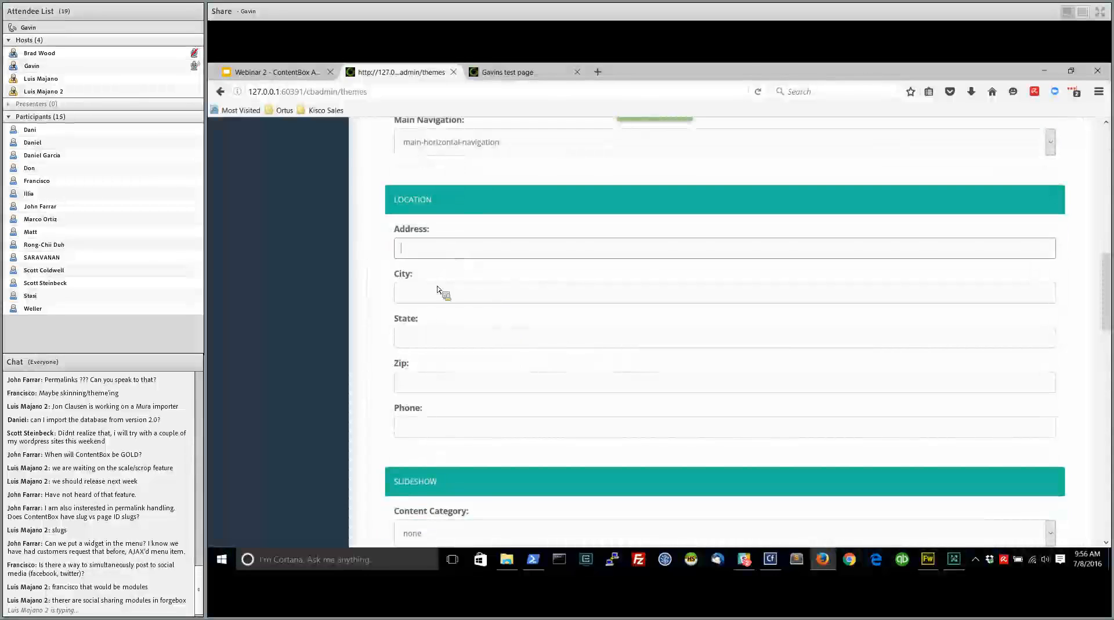
key(Tab)
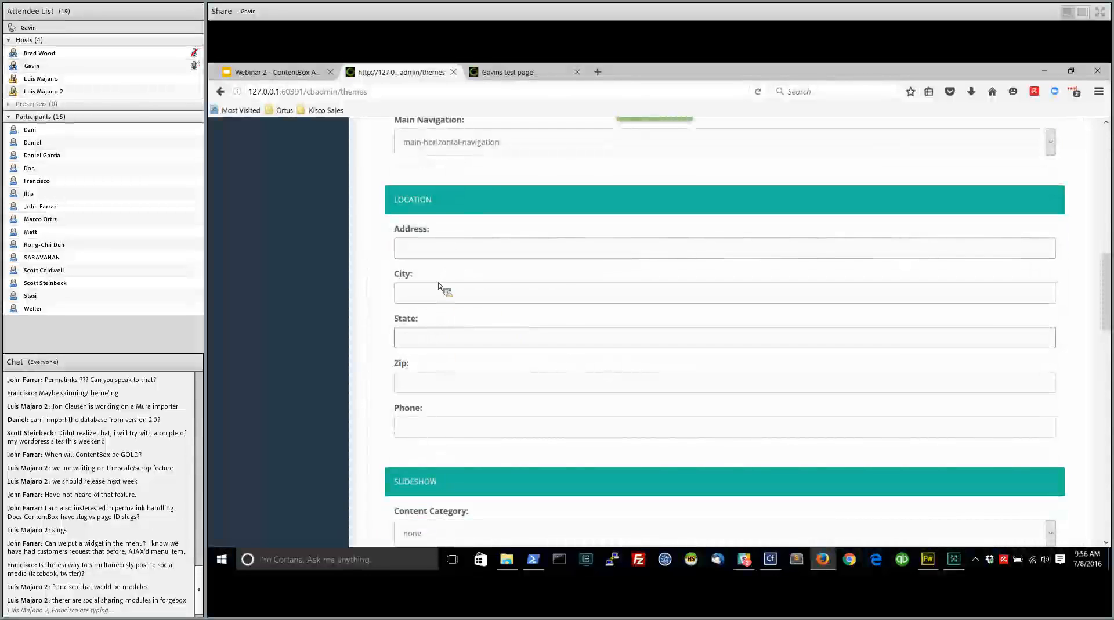
click(446, 248)
scroll(450, 455, down, 6)
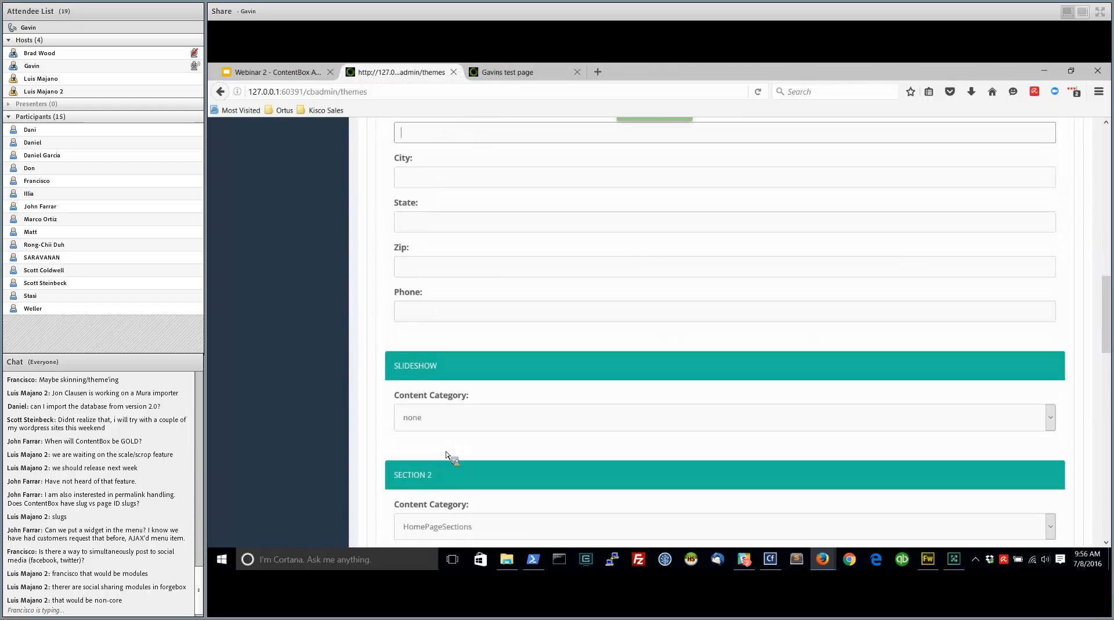
Examine the content category choices offered for the theme's Slideshow and Section 2 settings
click(471, 206)
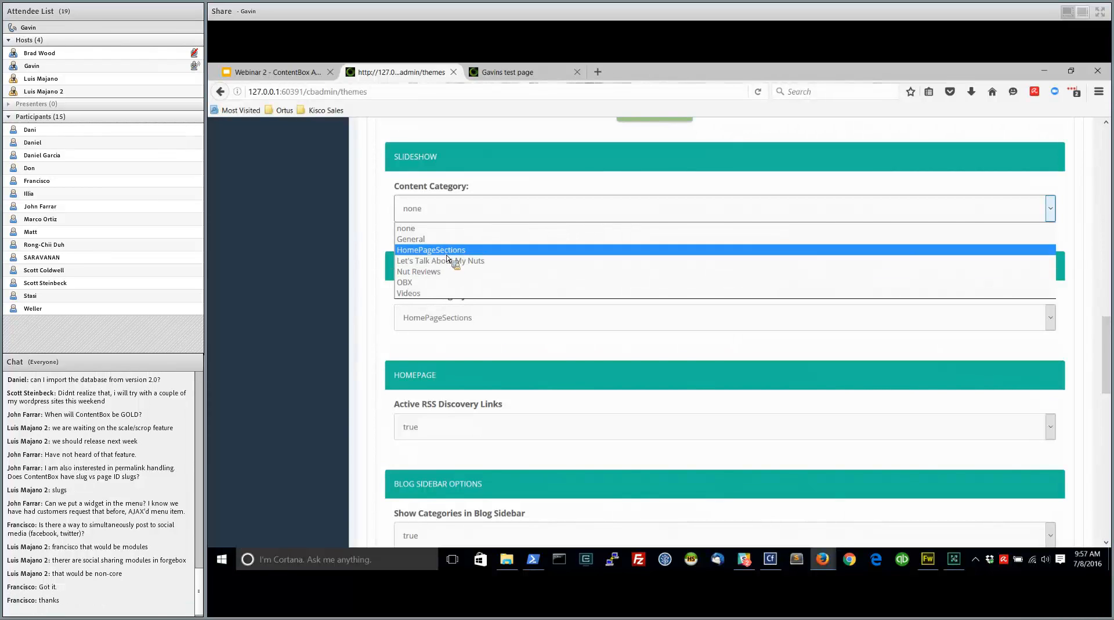
click(403, 177)
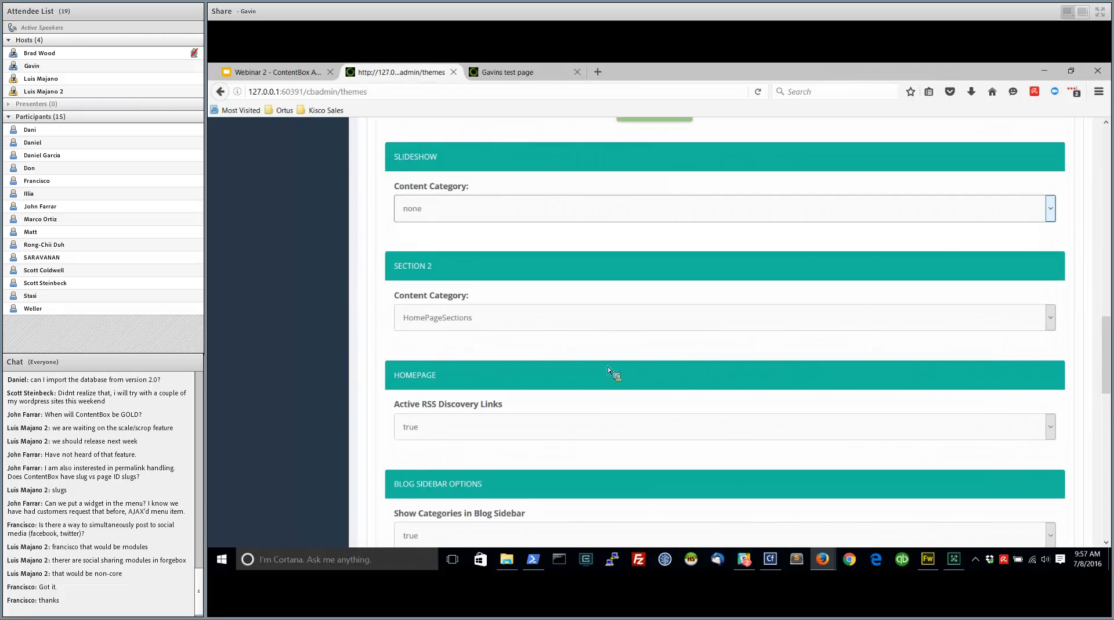
scroll(518, 328, down, 2)
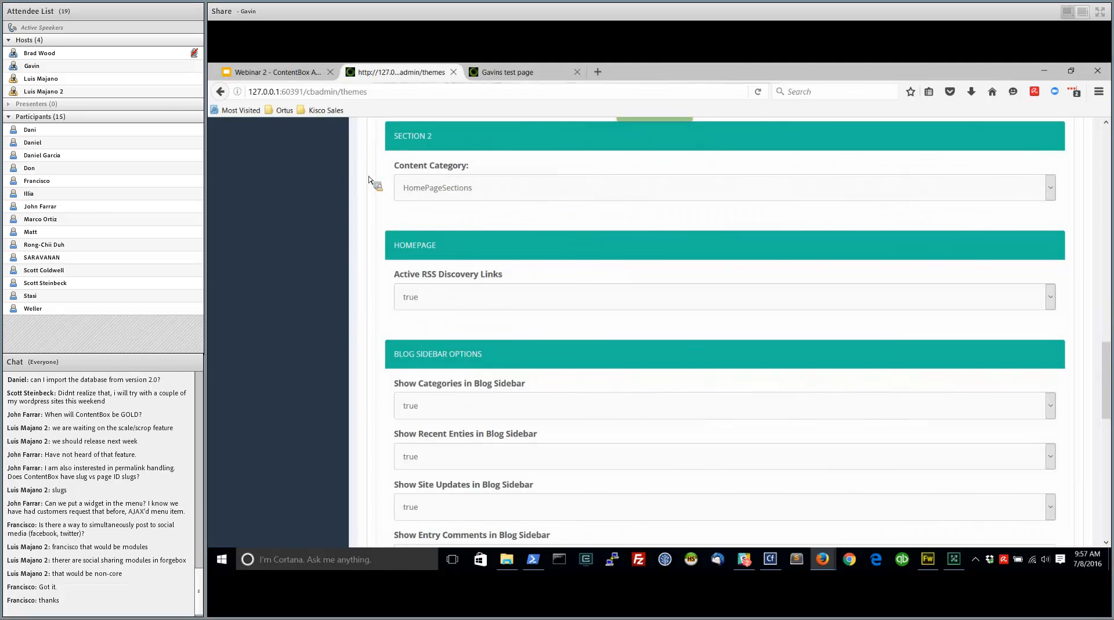
scroll(387, 200, up, 2)
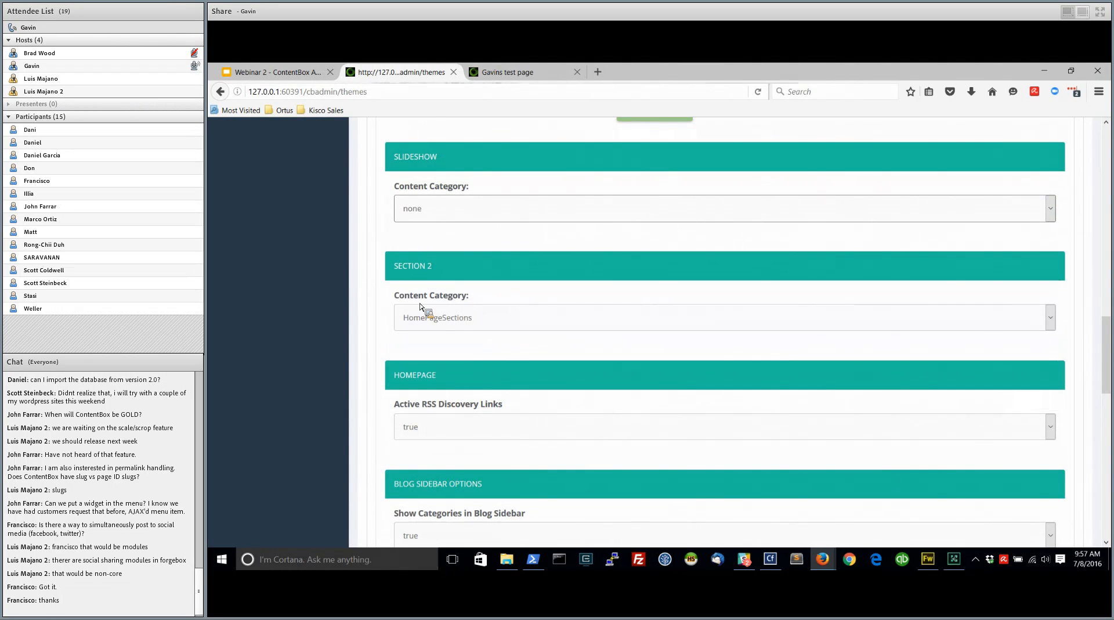
click(473, 323)
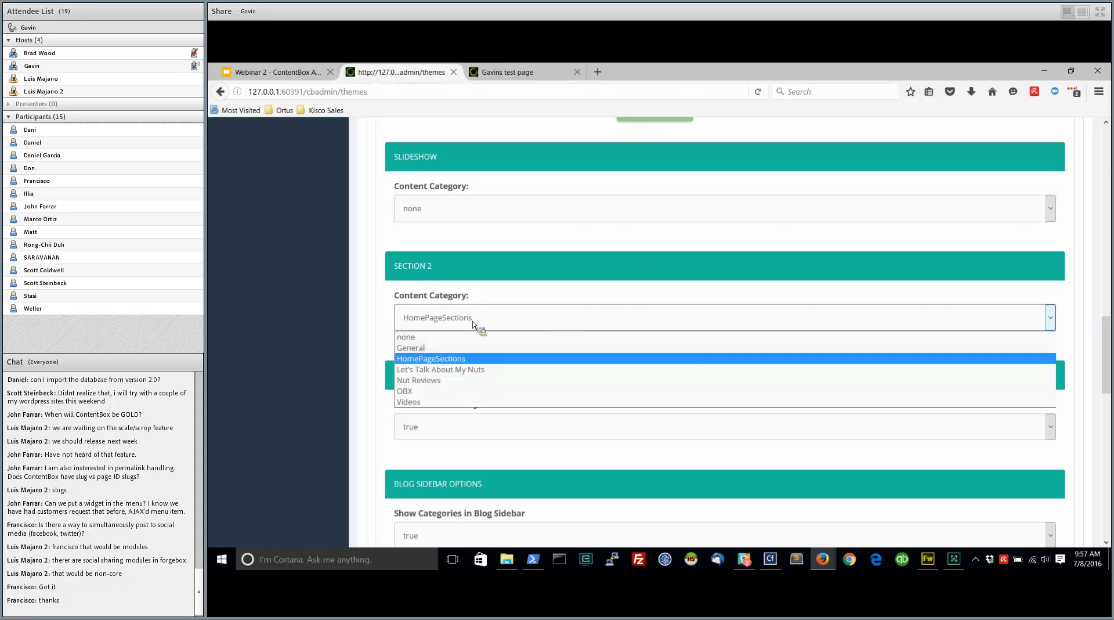
click(473, 323)
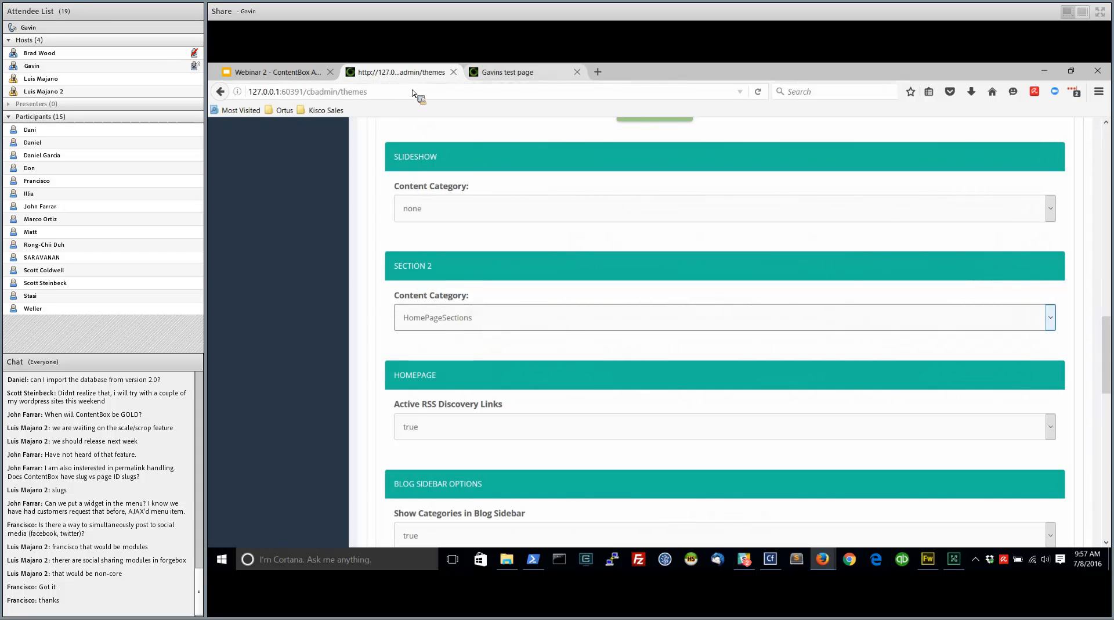
Open the Home page of the public site and look over its content sections
click(514, 74)
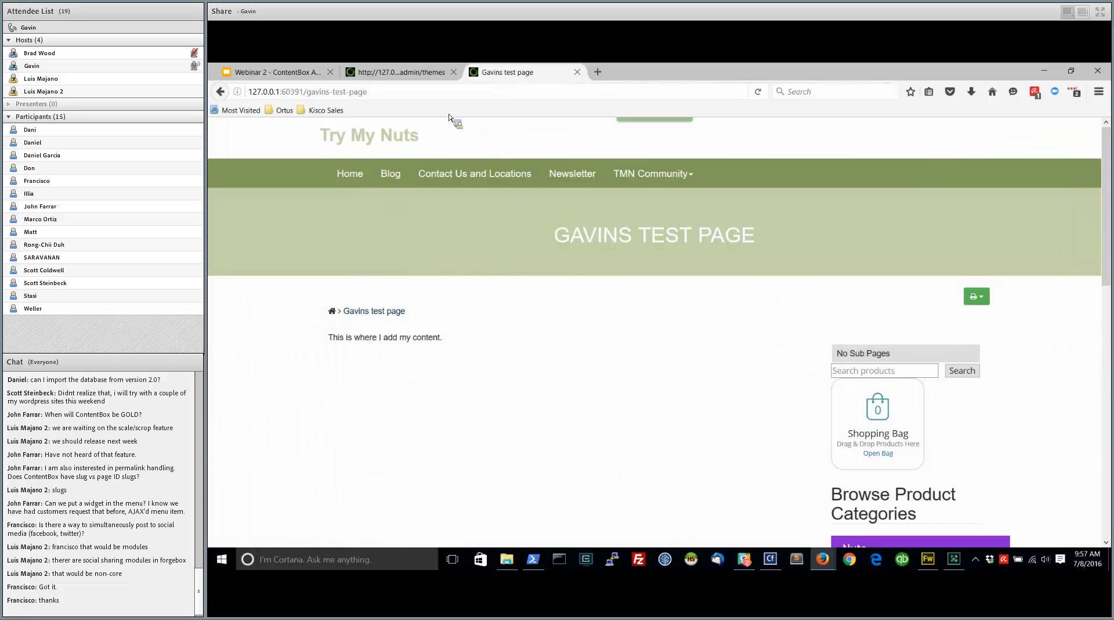
click(356, 177)
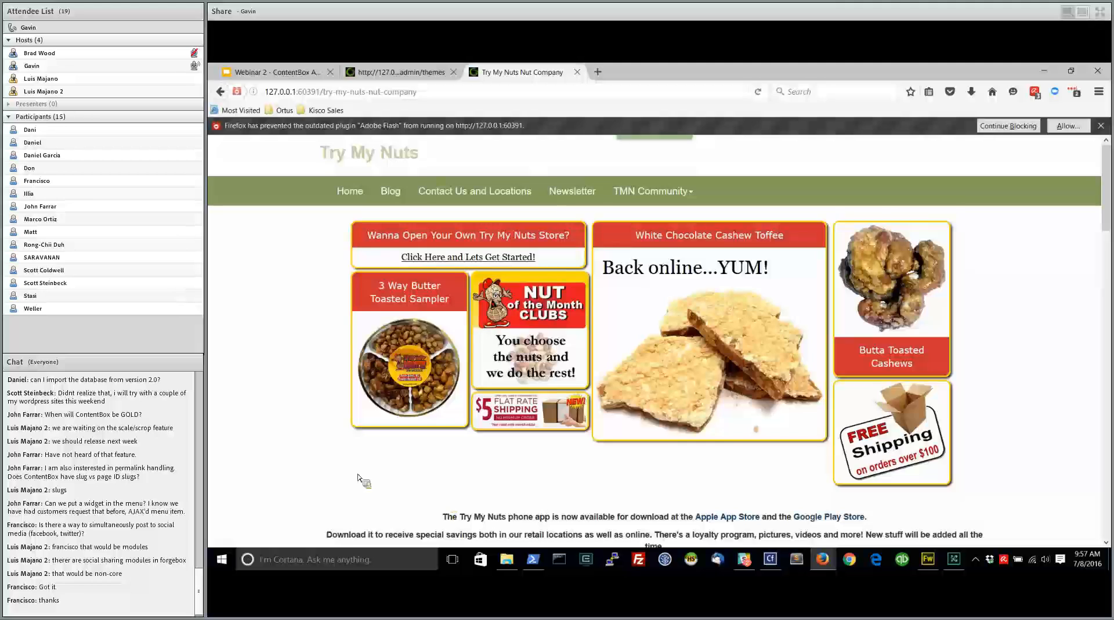
scroll(360, 470, down, 5)
scroll(603, 432, up, 3)
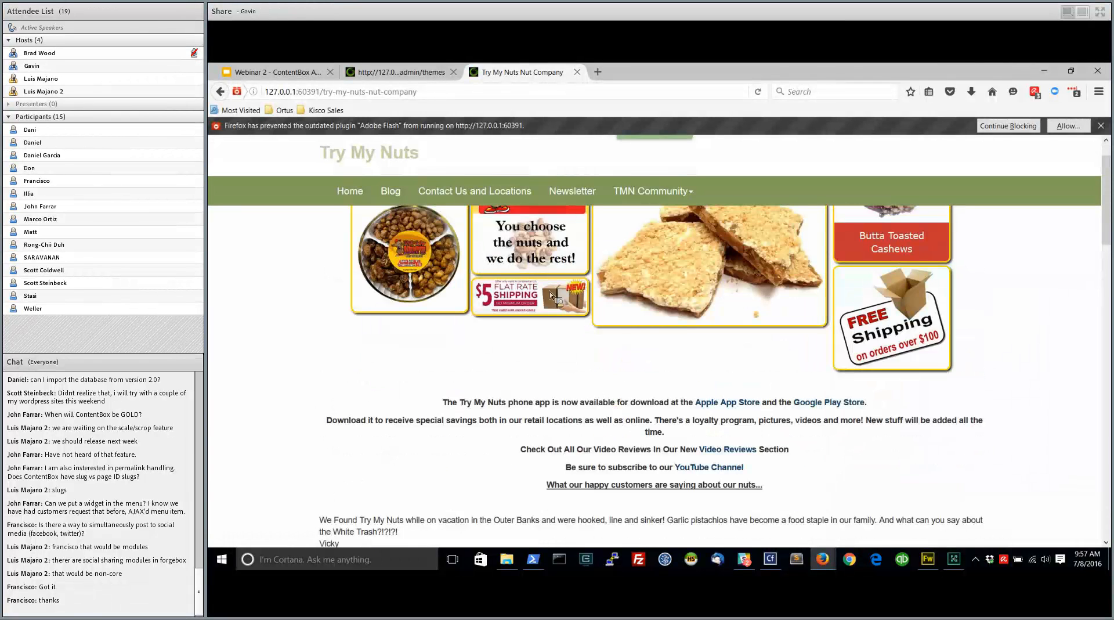
Set the theme's Section 2 content category to none and save the theme settings
click(407, 73)
click(487, 318)
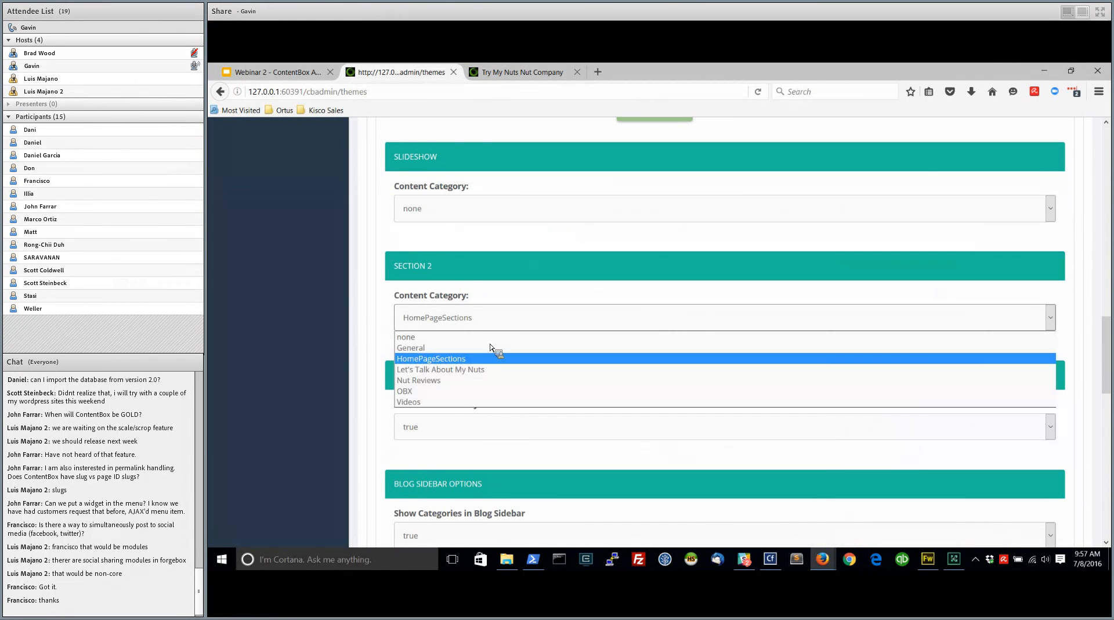
click(491, 337)
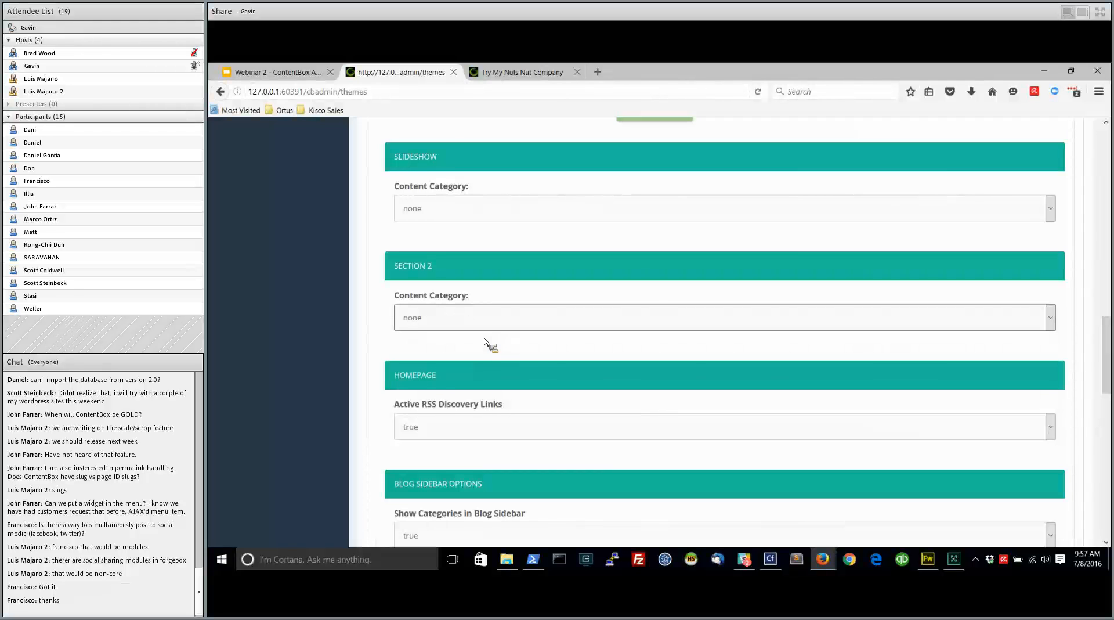
scroll(441, 406, down, 10)
click(422, 390)
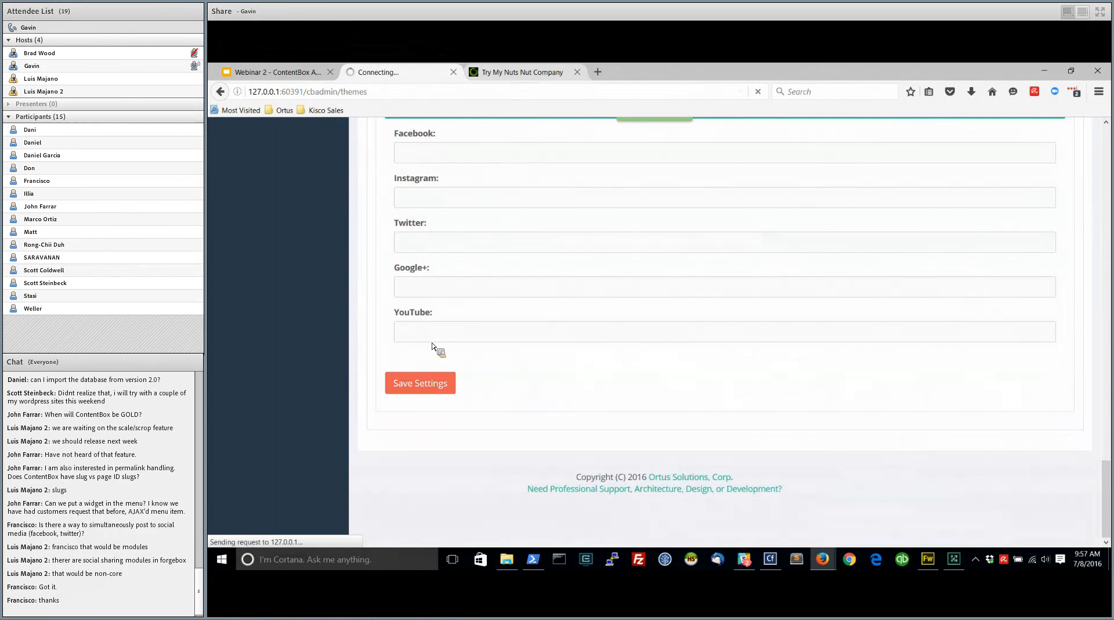
Reload the public home page to check the effect of the removed category, and return to the theme settings
click(524, 75)
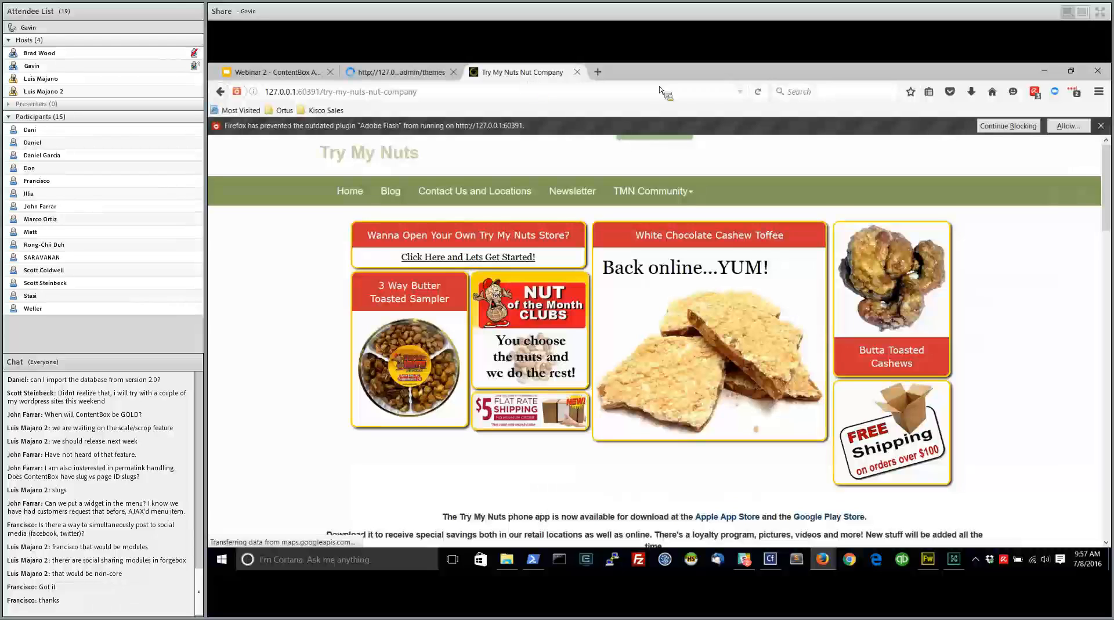
click(759, 91)
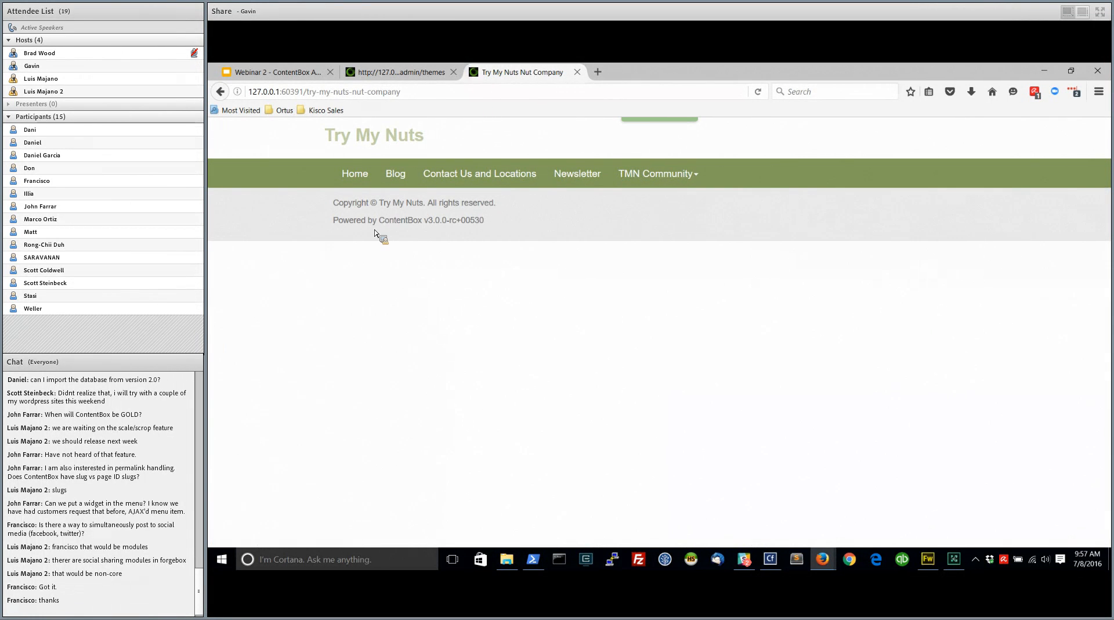
click(402, 72)
Set the theme's Section 2 content category to Nut Reviews and save the theme settings
scroll(436, 392, down, 15)
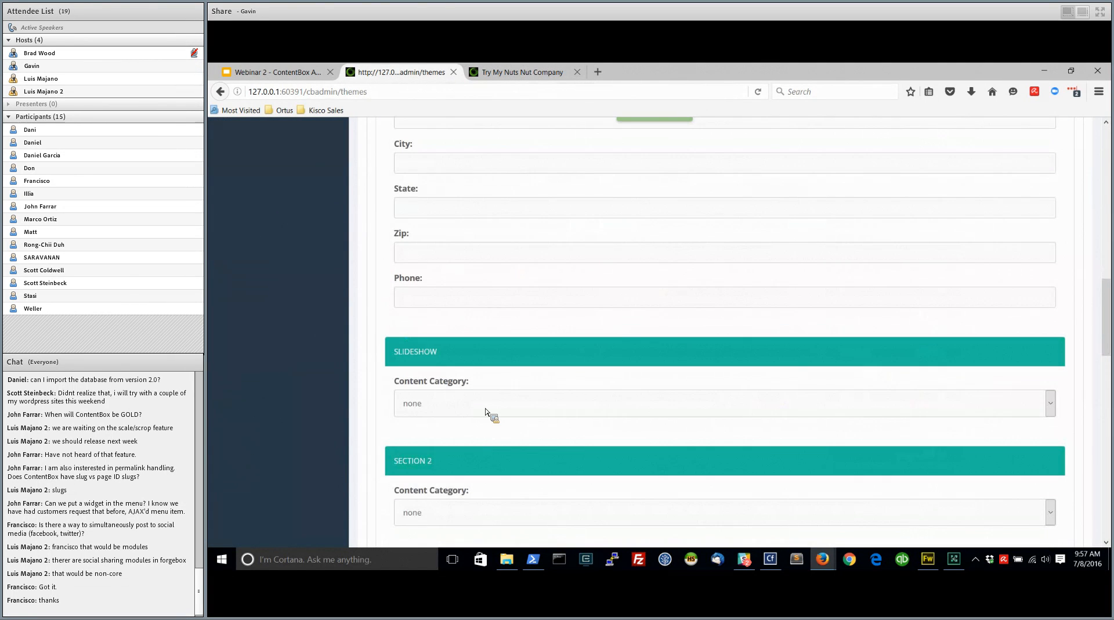
scroll(468, 472, down, 3)
click(501, 393)
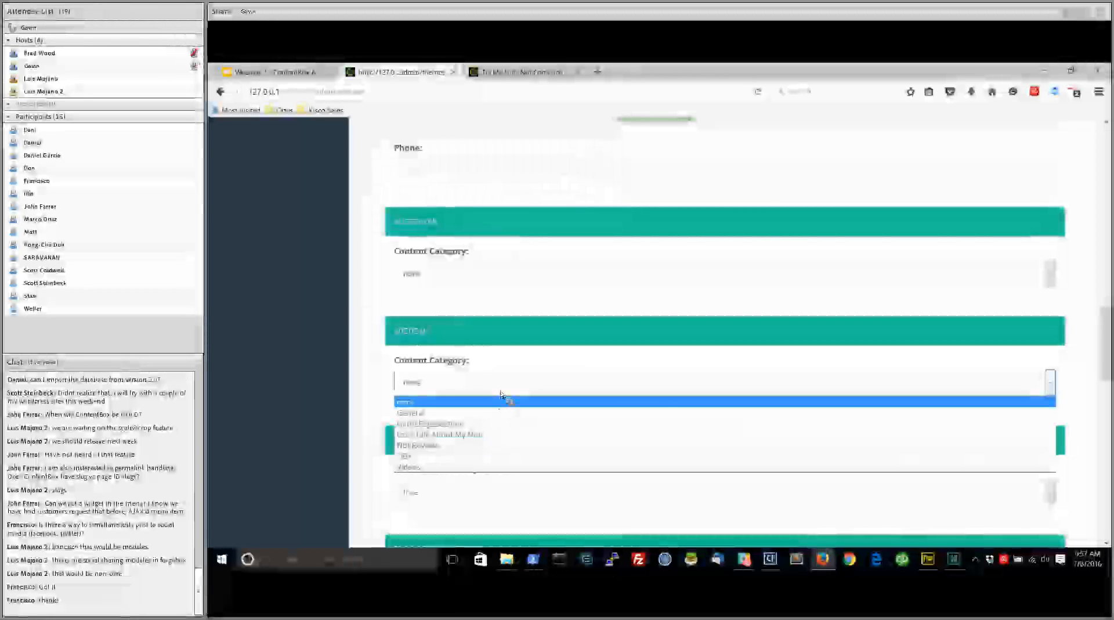
click(459, 445)
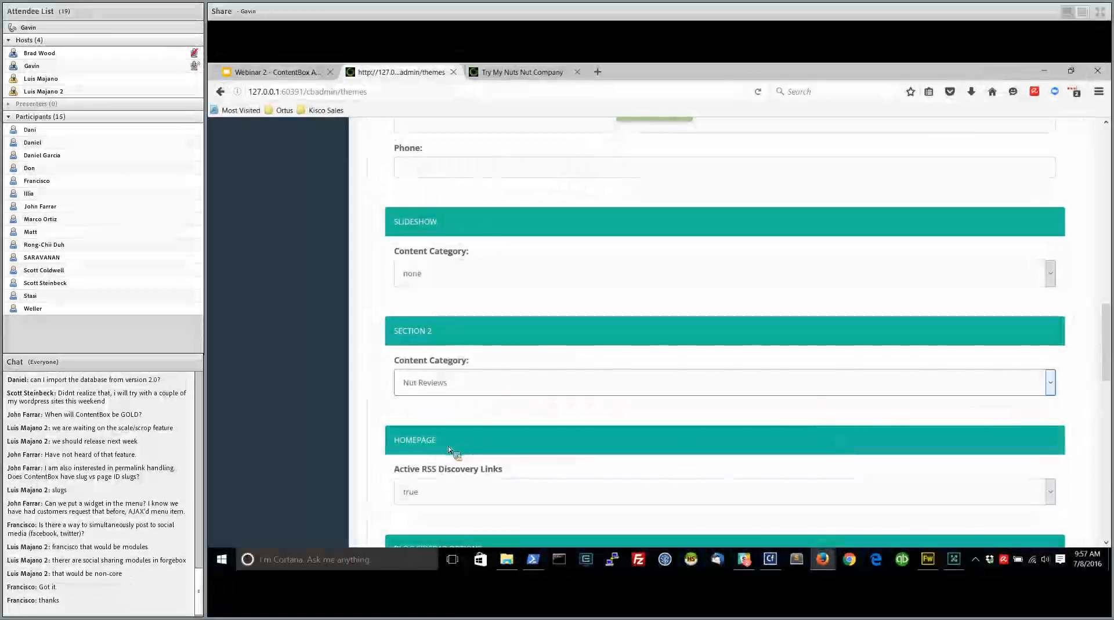
scroll(383, 446, down, 10)
click(428, 388)
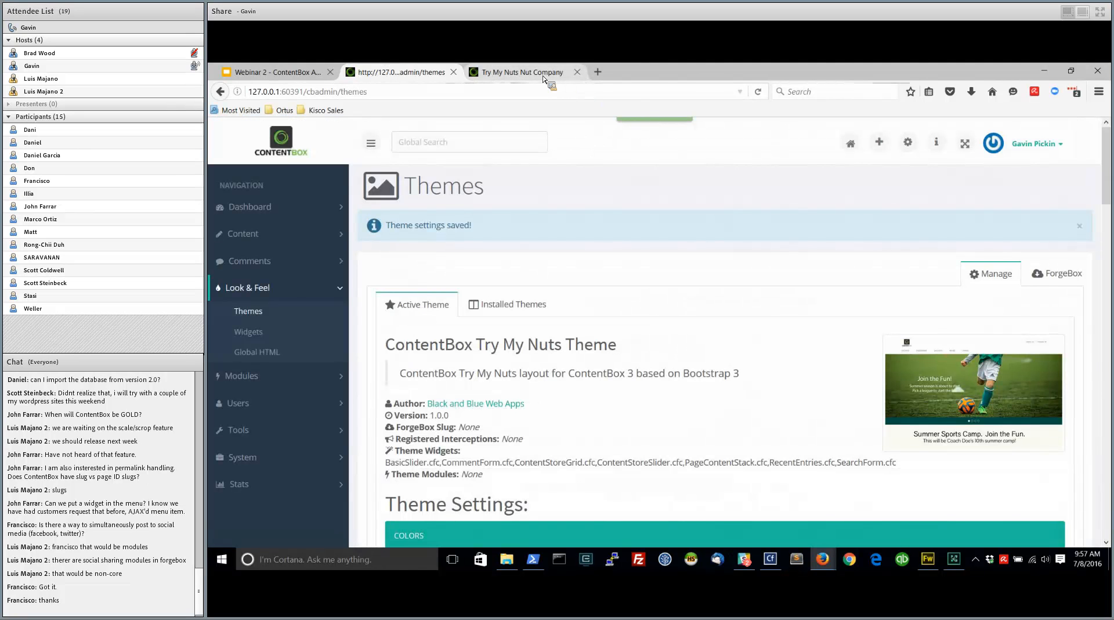
Reload the public home page to check the Nut Reviews section, and return to the Themes page
click(540, 74)
click(758, 92)
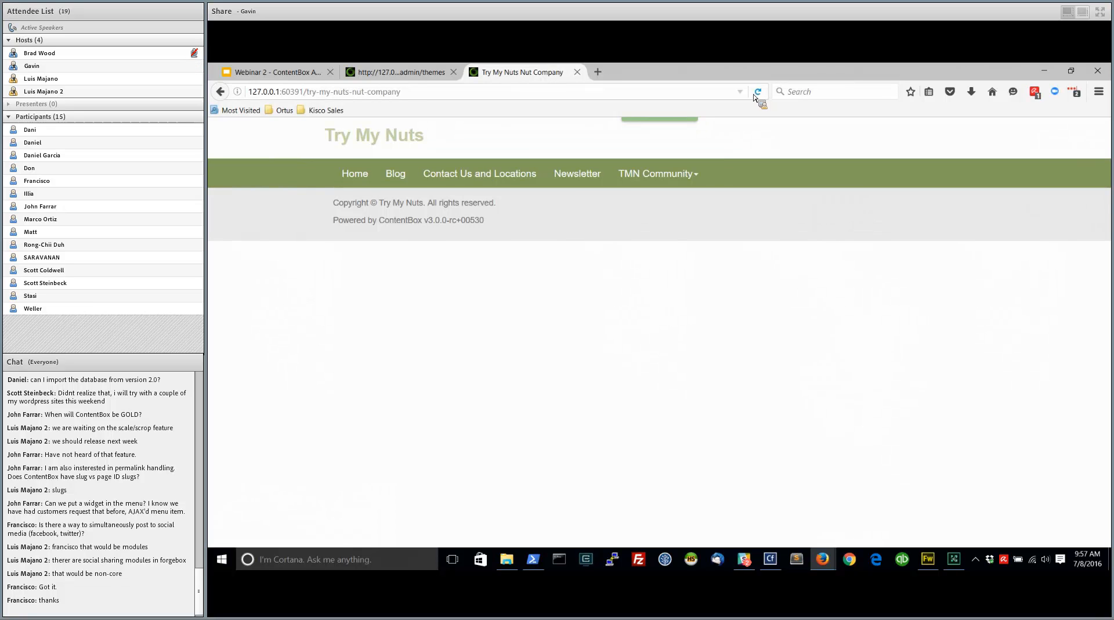
click(430, 72)
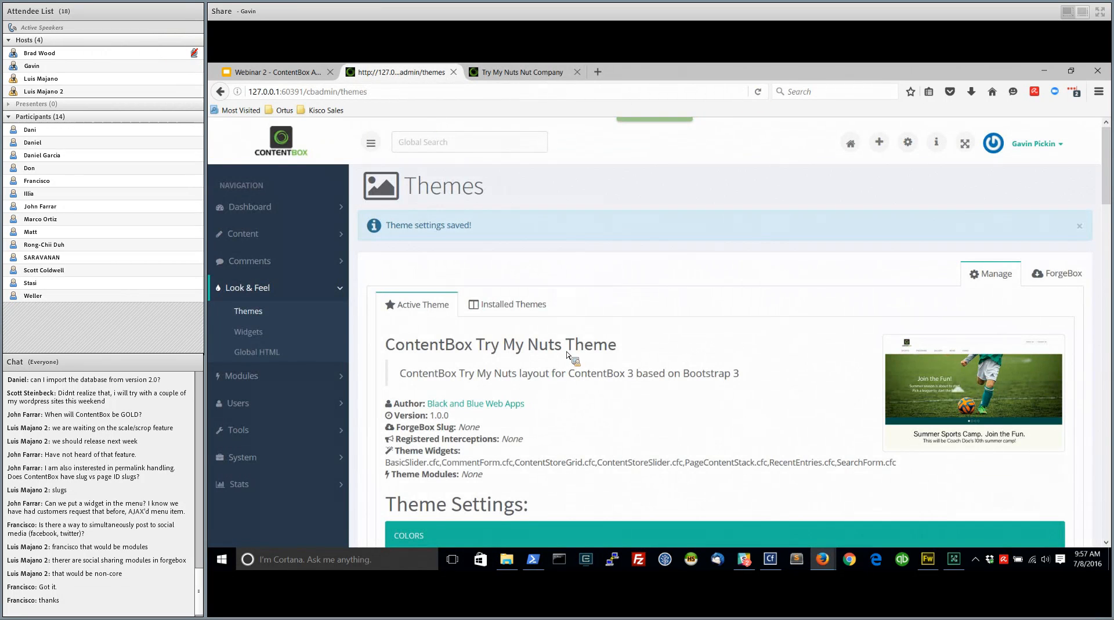
Open the content sitemap and start editing the personal test page listed last
scroll(567, 355, down, 3)
scroll(557, 351, up, 3)
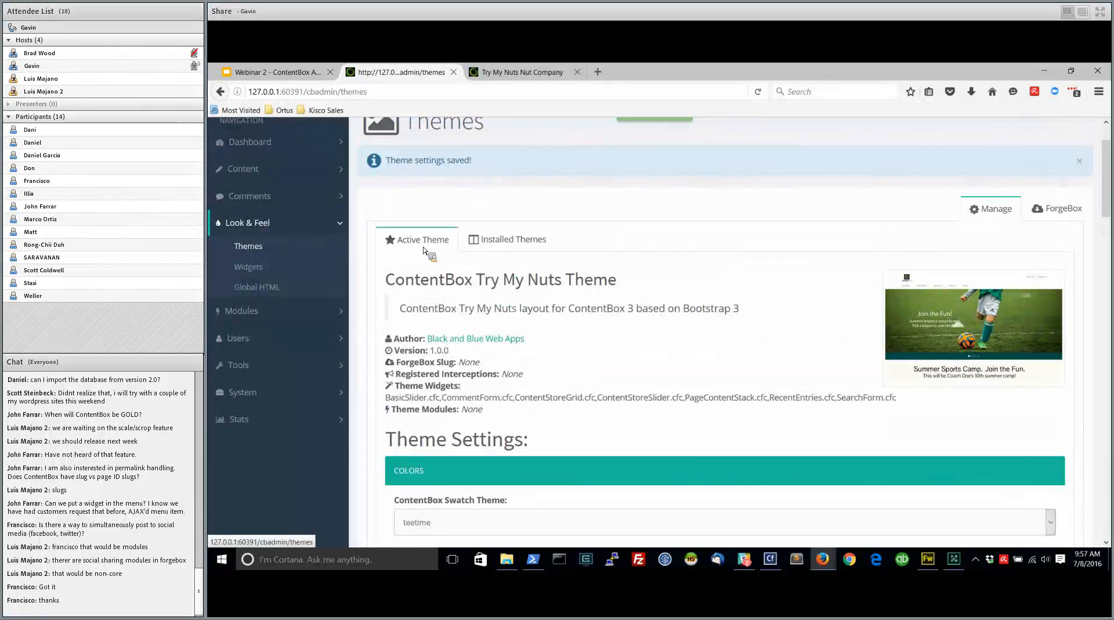
click(254, 171)
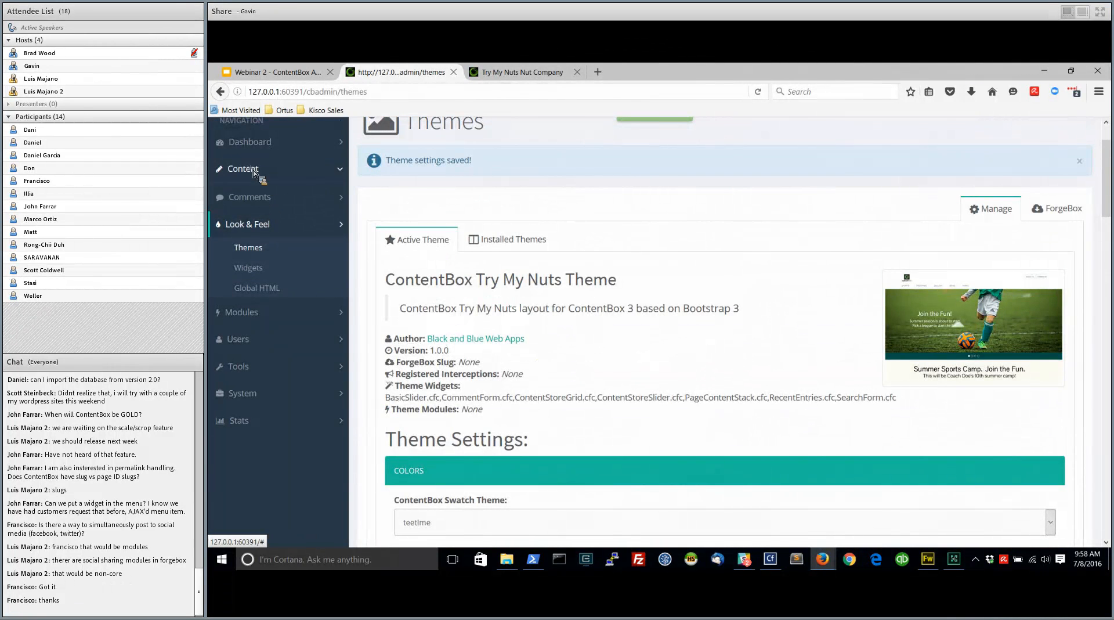
click(255, 192)
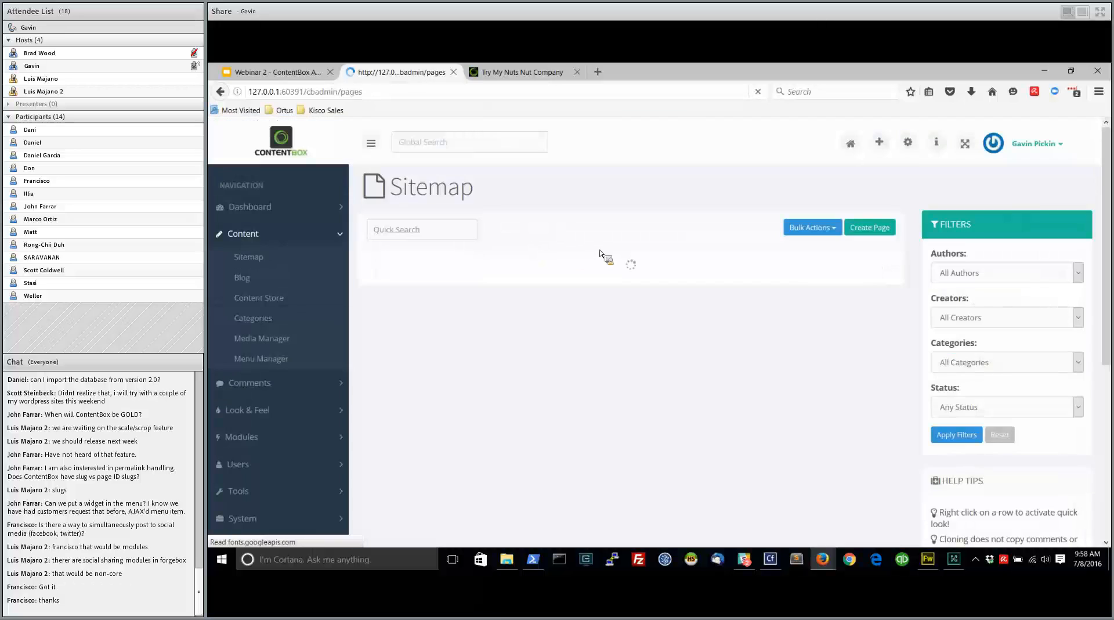
scroll(610, 406, down, 1)
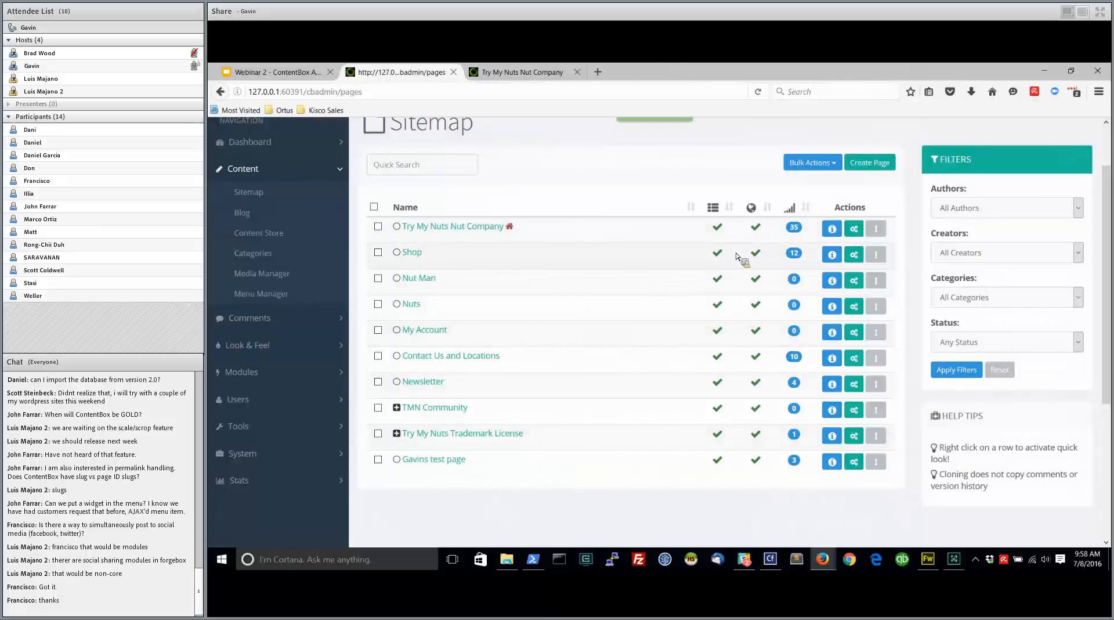
click(857, 232)
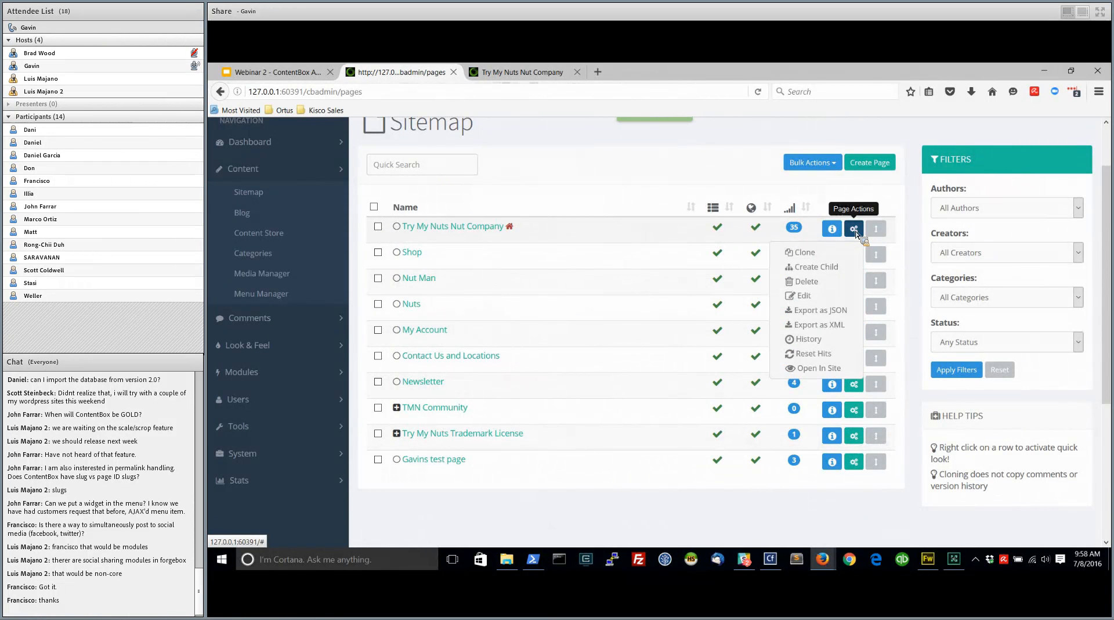
click(628, 178)
click(857, 468)
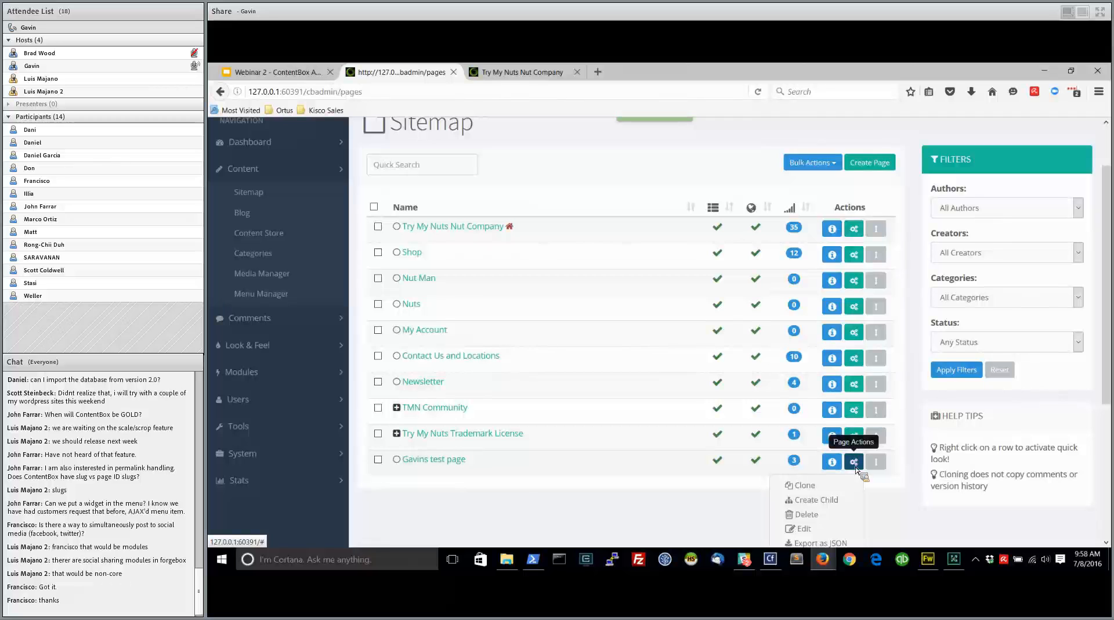
click(809, 529)
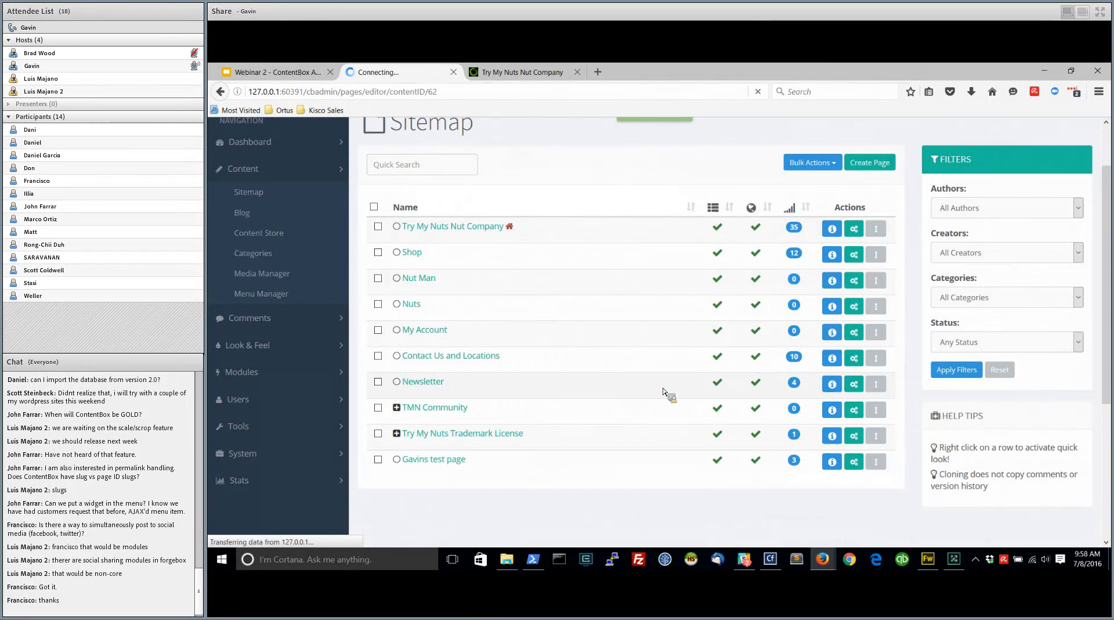
Assign the OBX, Nut Reviews and Let's Talk About My Nuts categories to the test page and publish it
scroll(928, 480, down, 10)
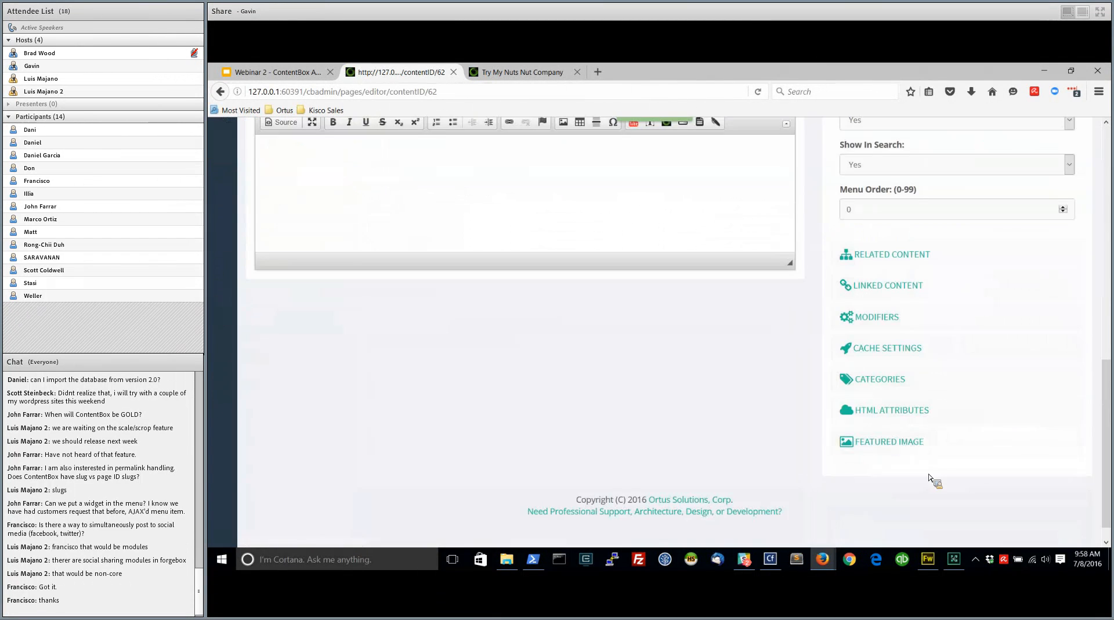
click(871, 355)
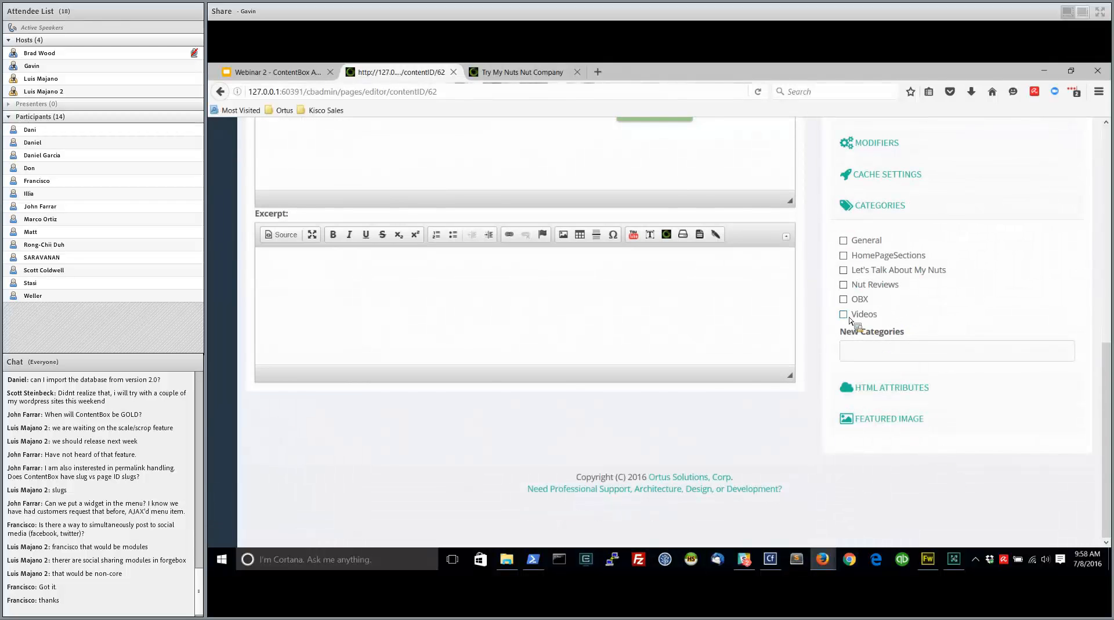
click(844, 299)
click(843, 285)
click(844, 270)
scroll(836, 453, up, 10)
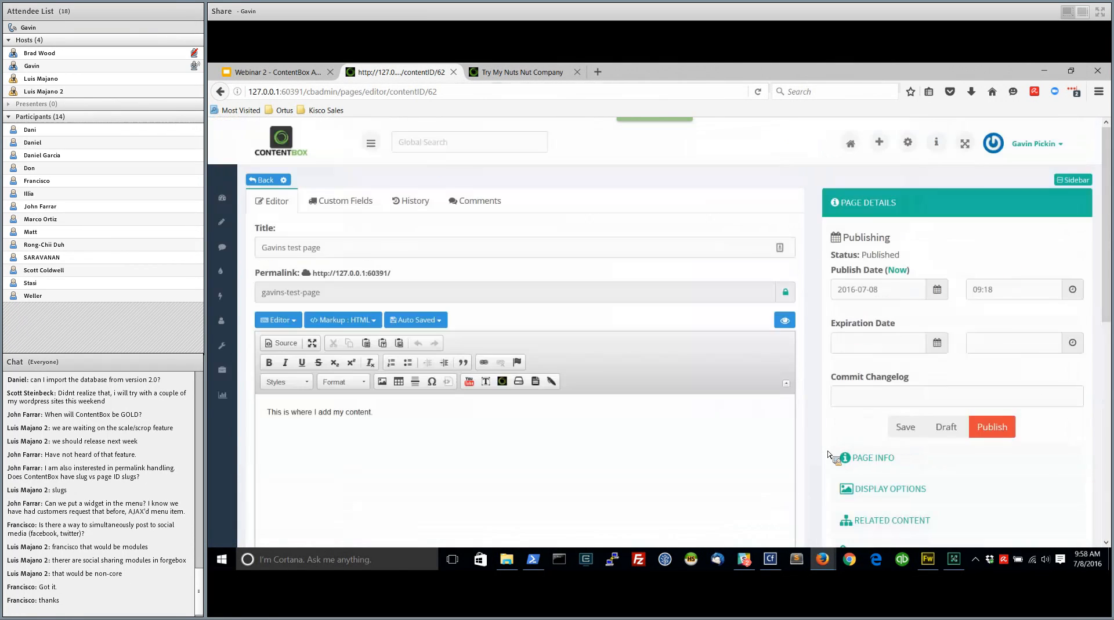
click(986, 418)
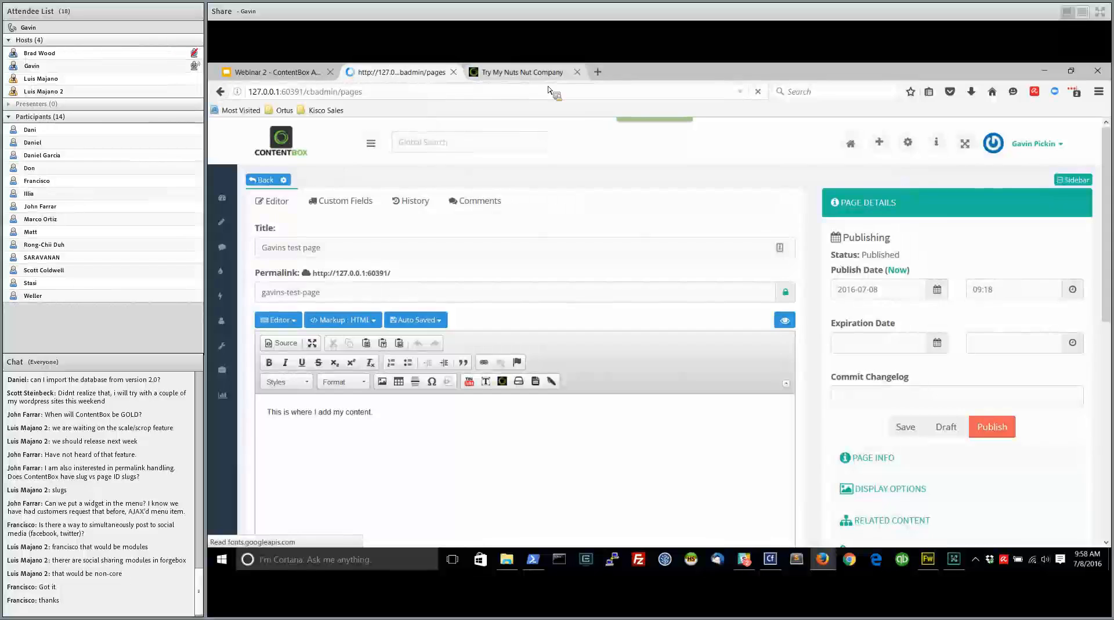
Reload the public home page to check for the test page's content, and return to the sitemap
click(521, 81)
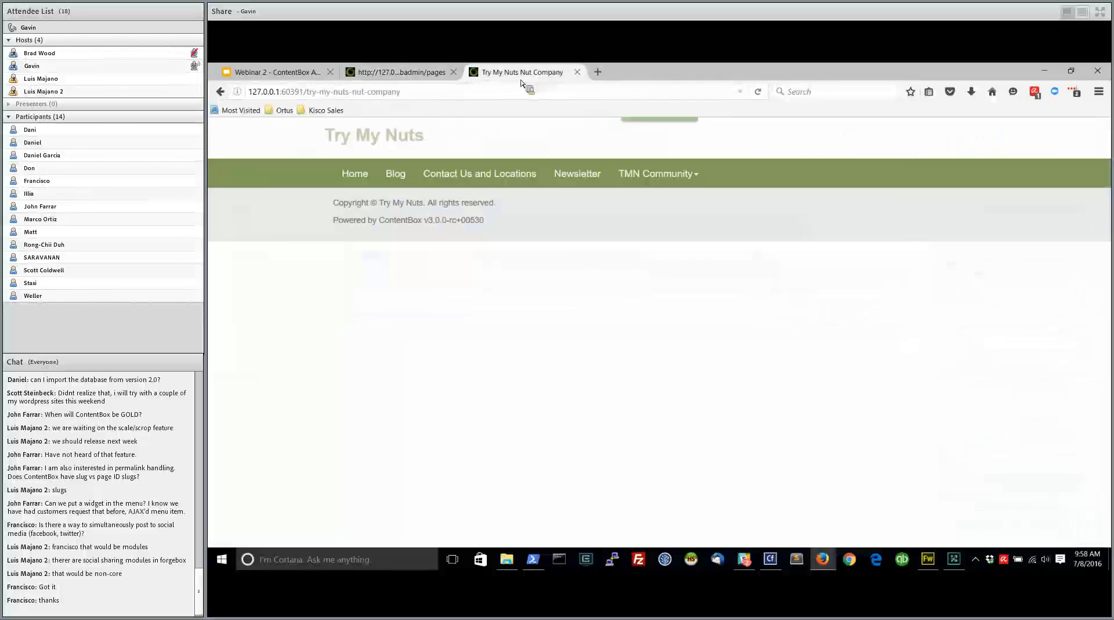
click(761, 95)
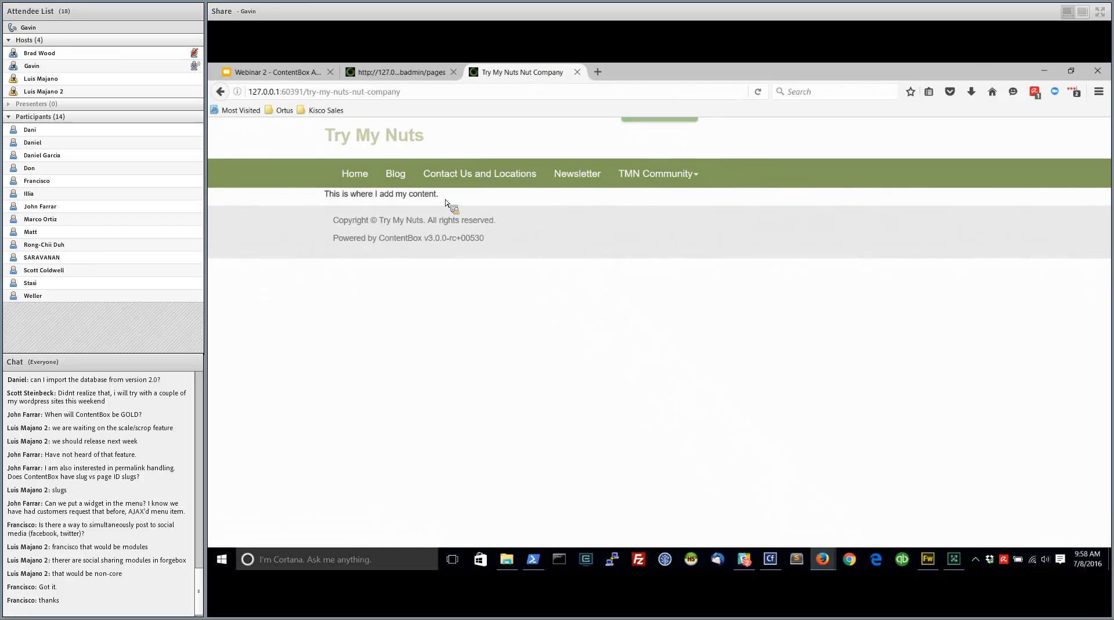
click(418, 73)
Assign General, Let's Talk About My Nuts, Nut Reviews, OBX and Videos to the Contact Us and Locations page and publish it
scroll(543, 369, down, 3)
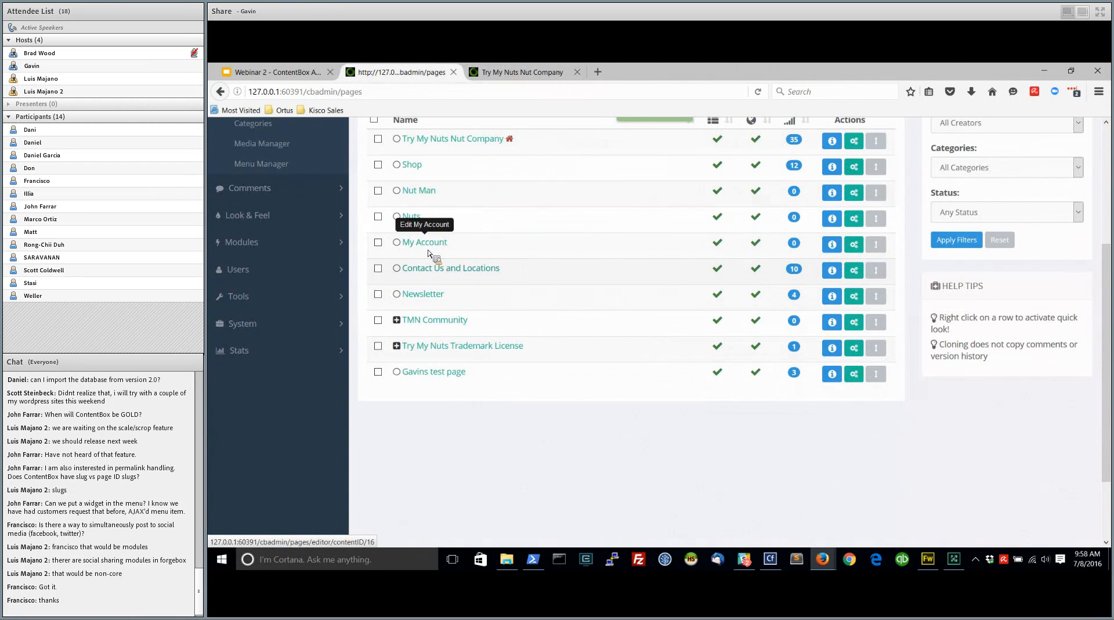
click(462, 271)
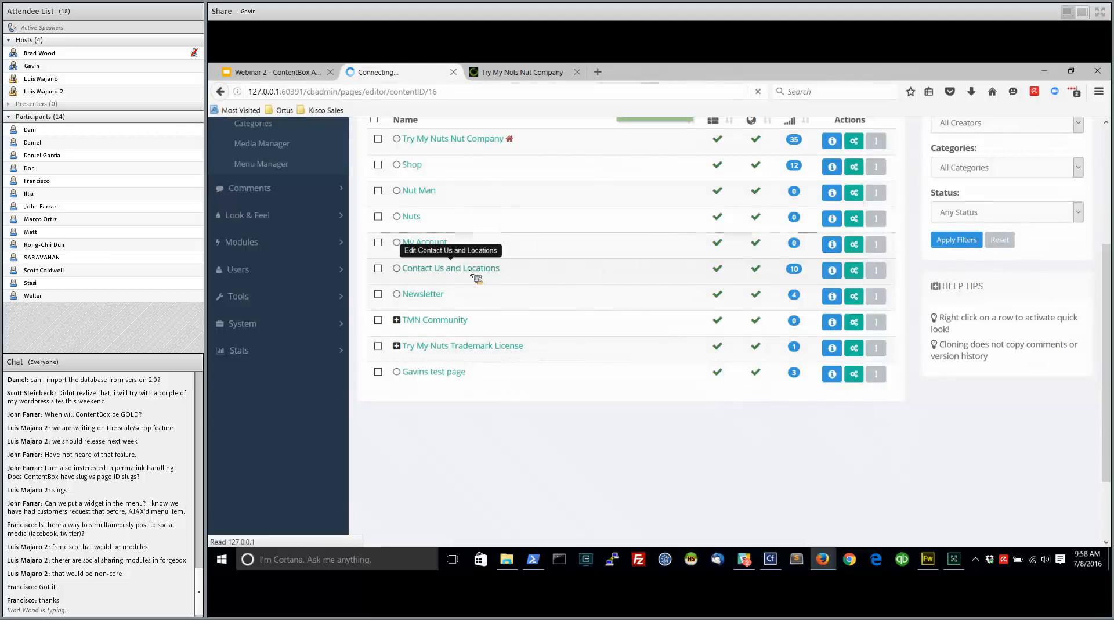
scroll(845, 455, down, 10)
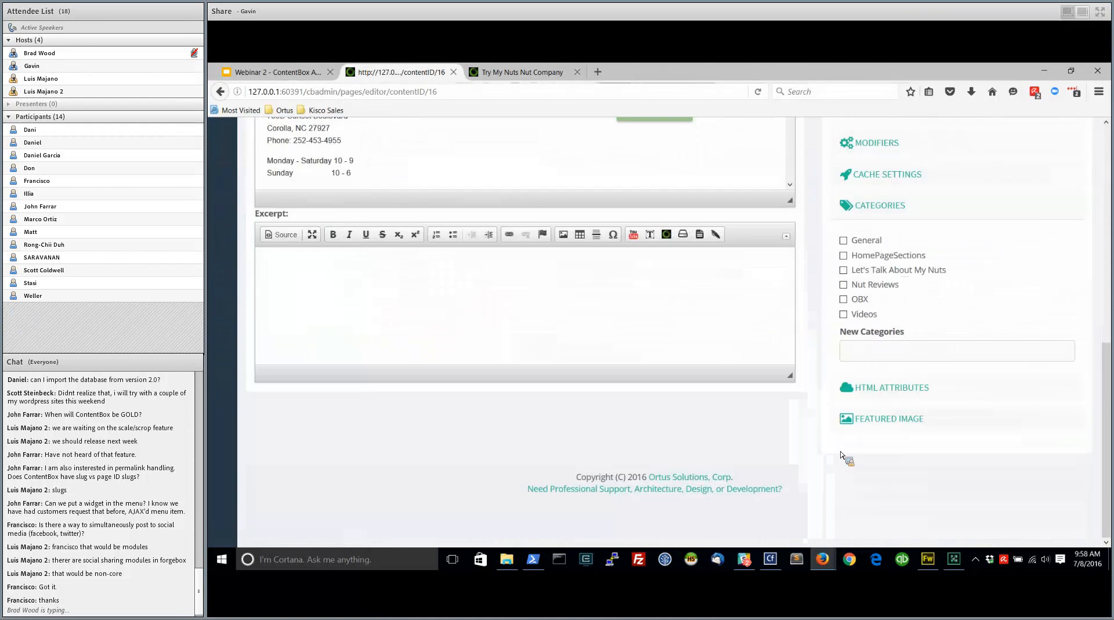
click(843, 299)
click(843, 314)
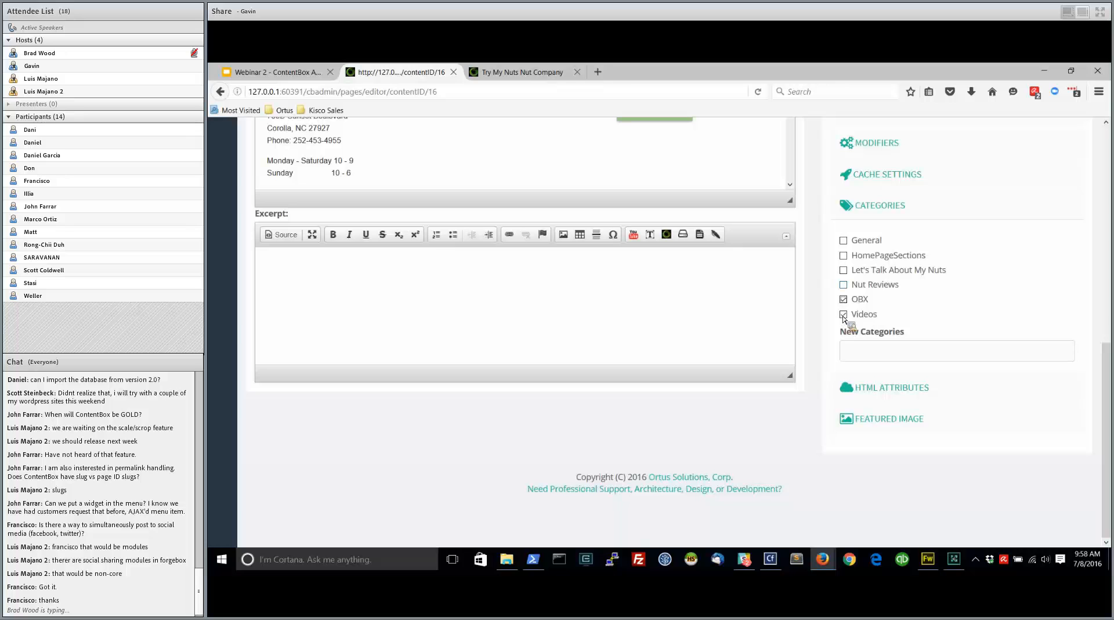
click(843, 284)
click(843, 270)
click(843, 240)
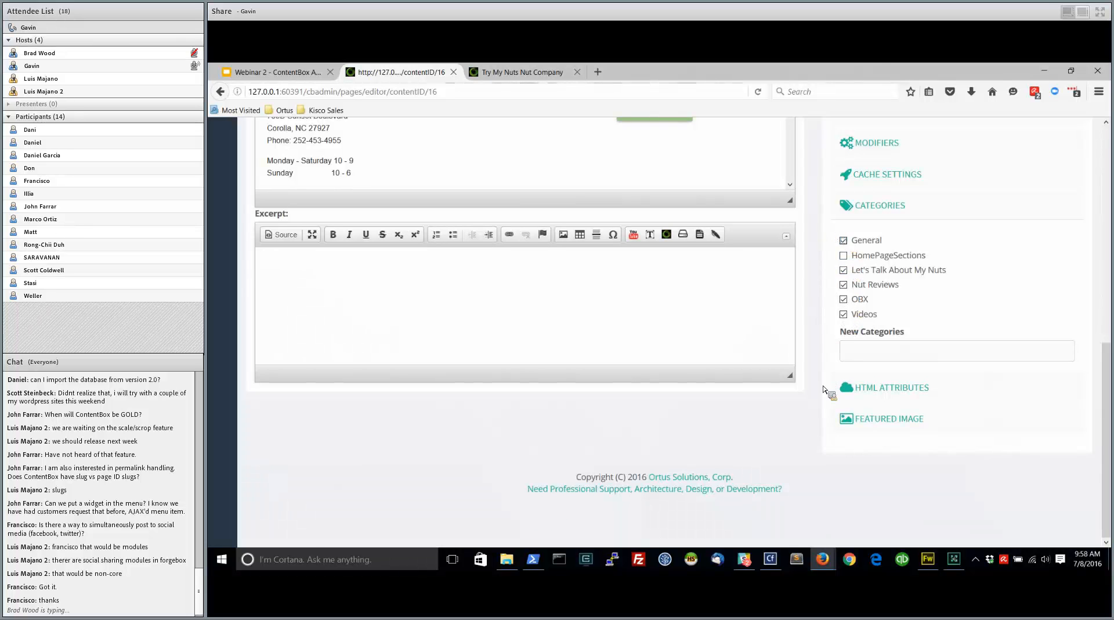
scroll(829, 393, up, 10)
click(992, 426)
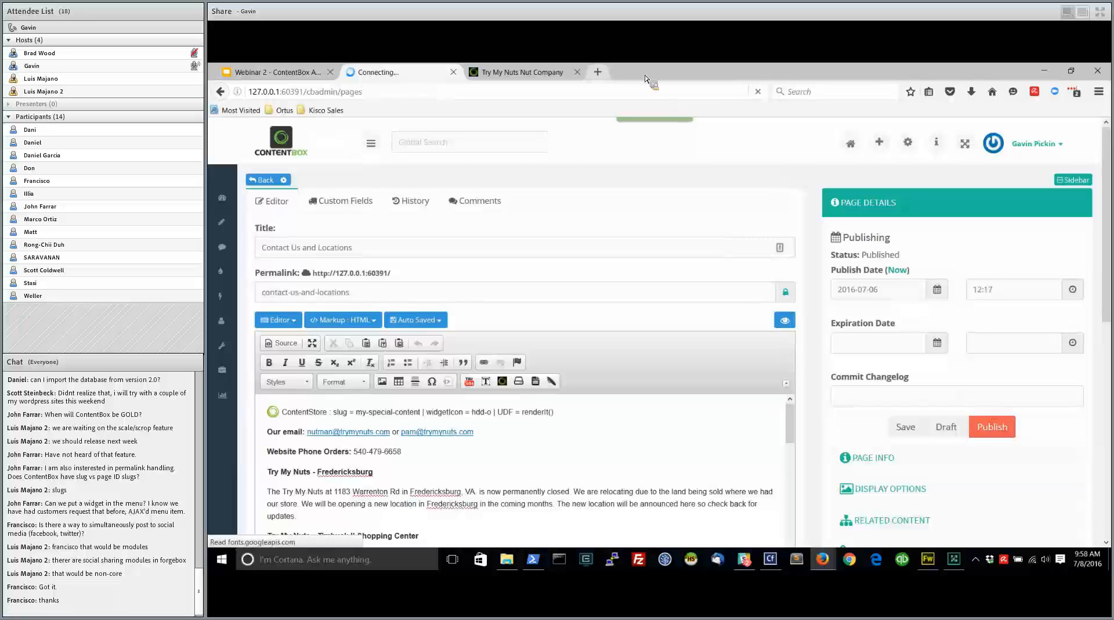
Reload the public home page to check for the Contact Us and Locations content, and return to the sitemap
click(529, 75)
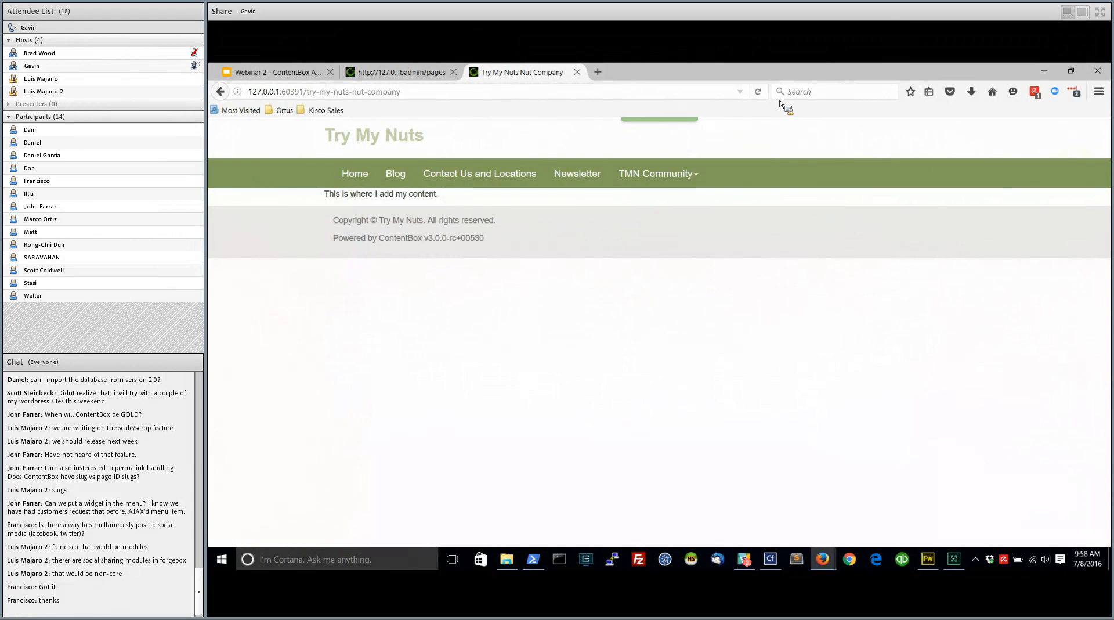
click(758, 91)
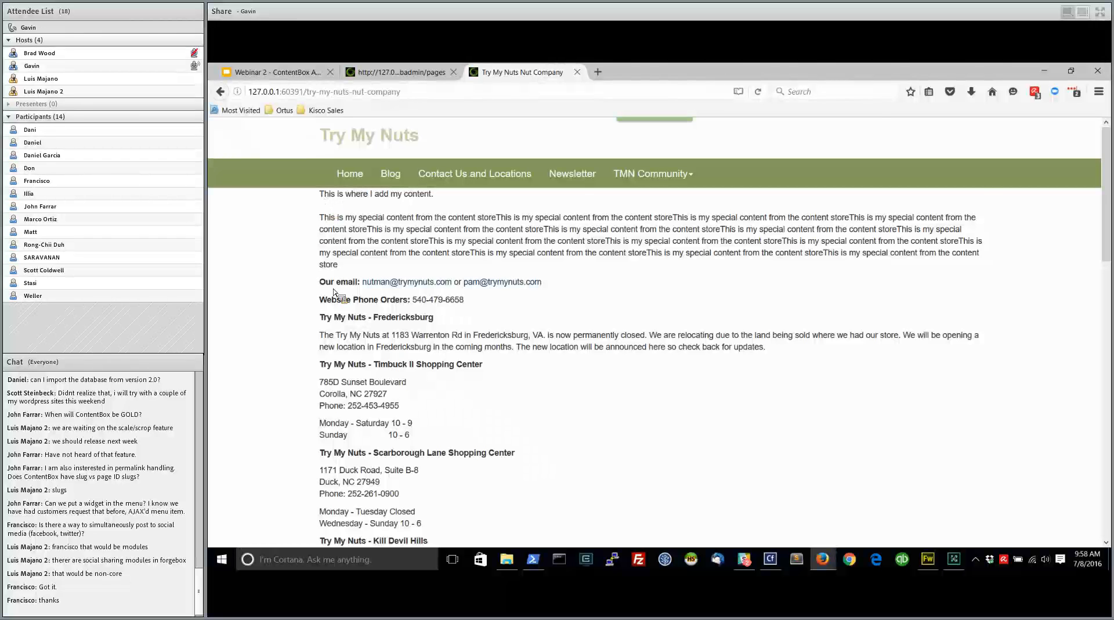
scroll(348, 428, down, 5)
scroll(349, 432, up, 5)
click(415, 73)
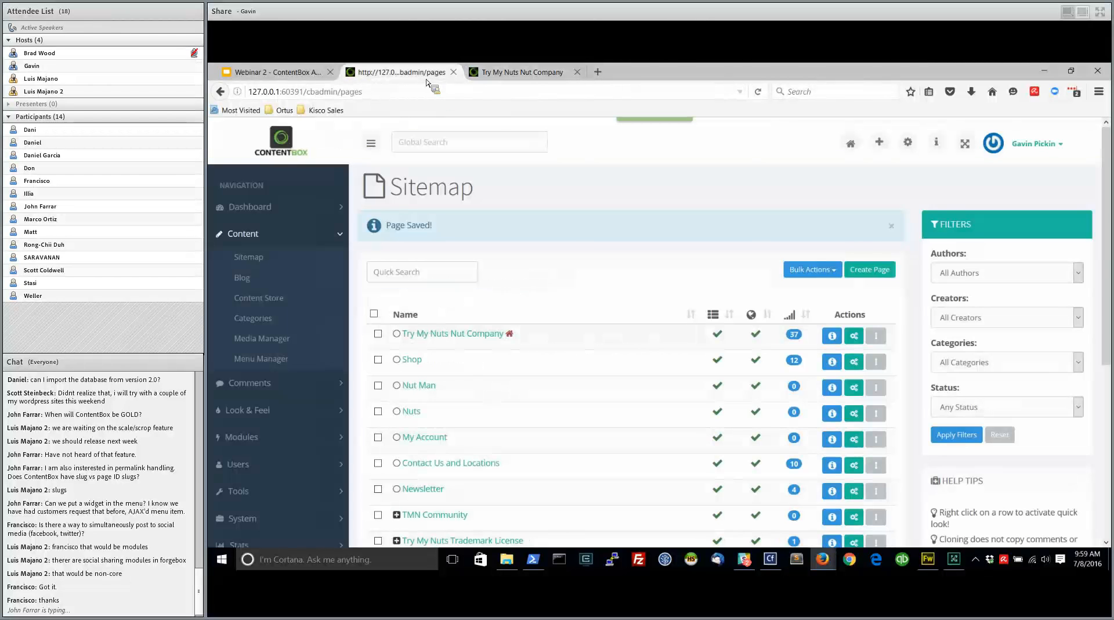
Open the active theme's settings and set the Section 2 content category to HomePageSections
click(247, 410)
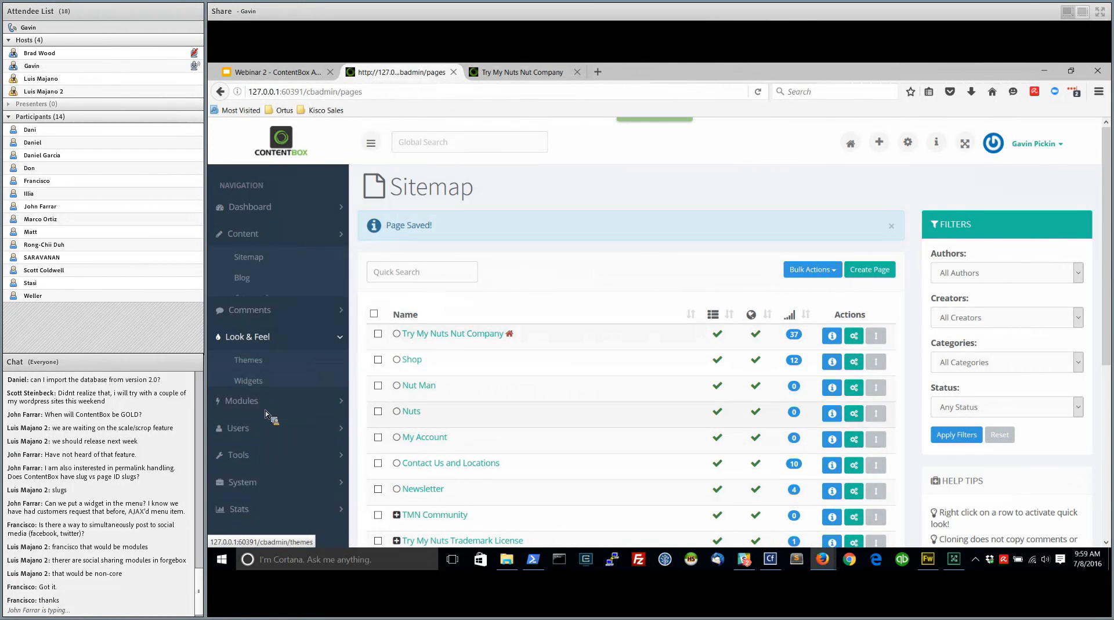
click(255, 313)
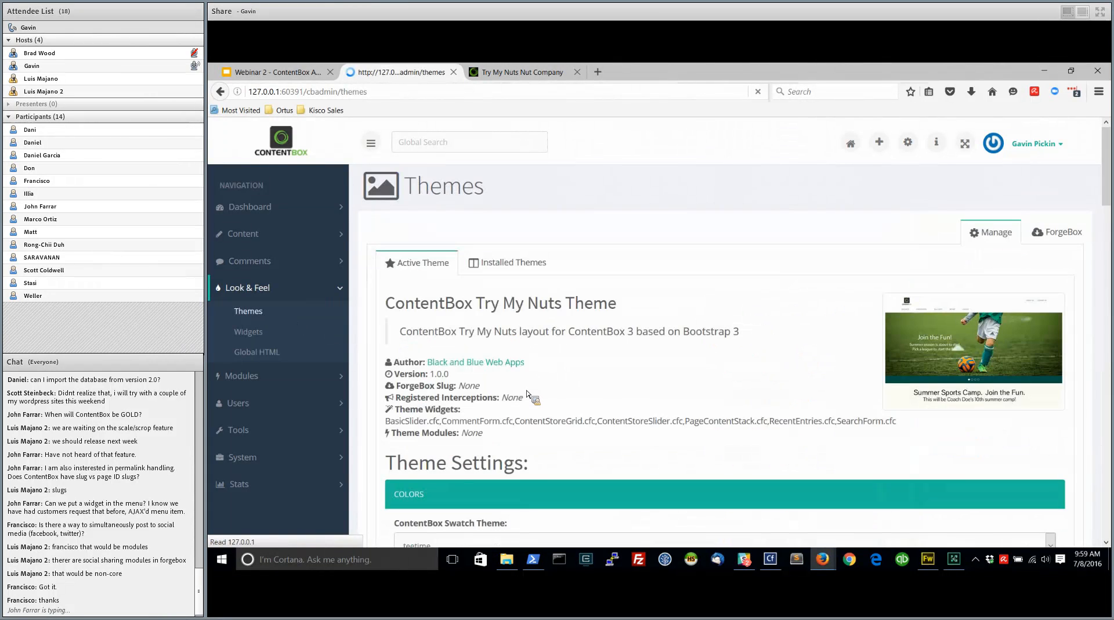
scroll(540, 406, down, 3)
scroll(546, 417, down, 10)
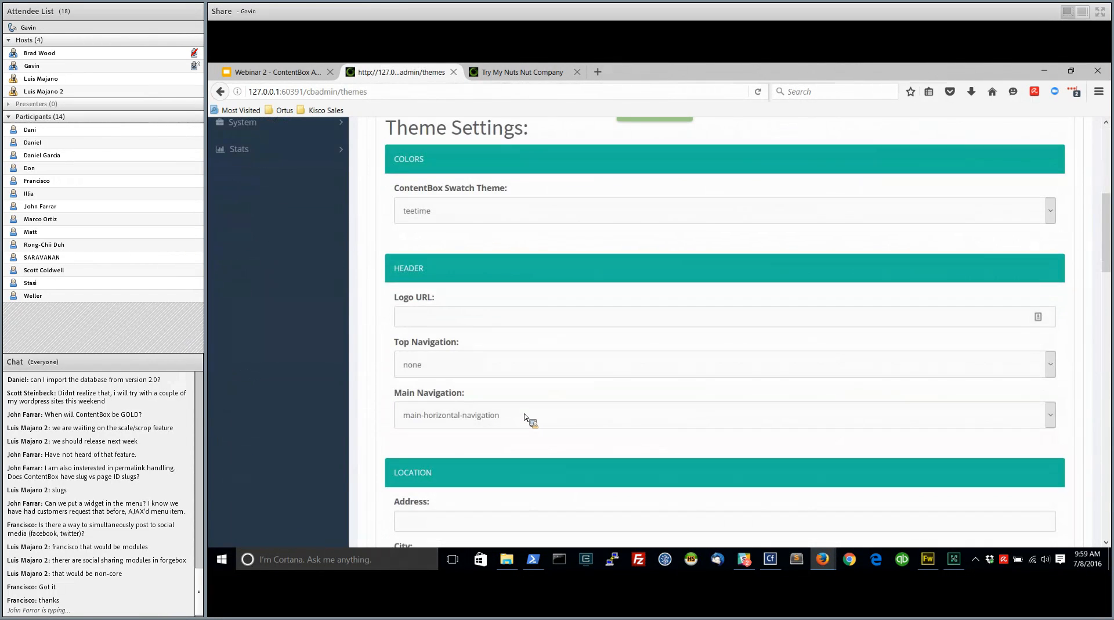
click(476, 479)
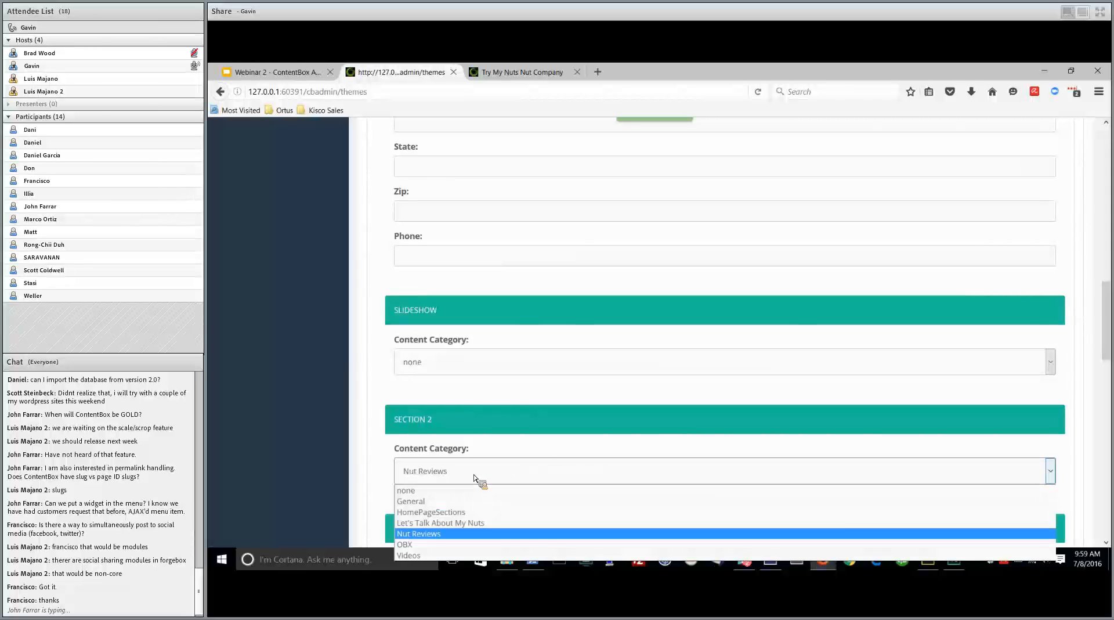
click(442, 514)
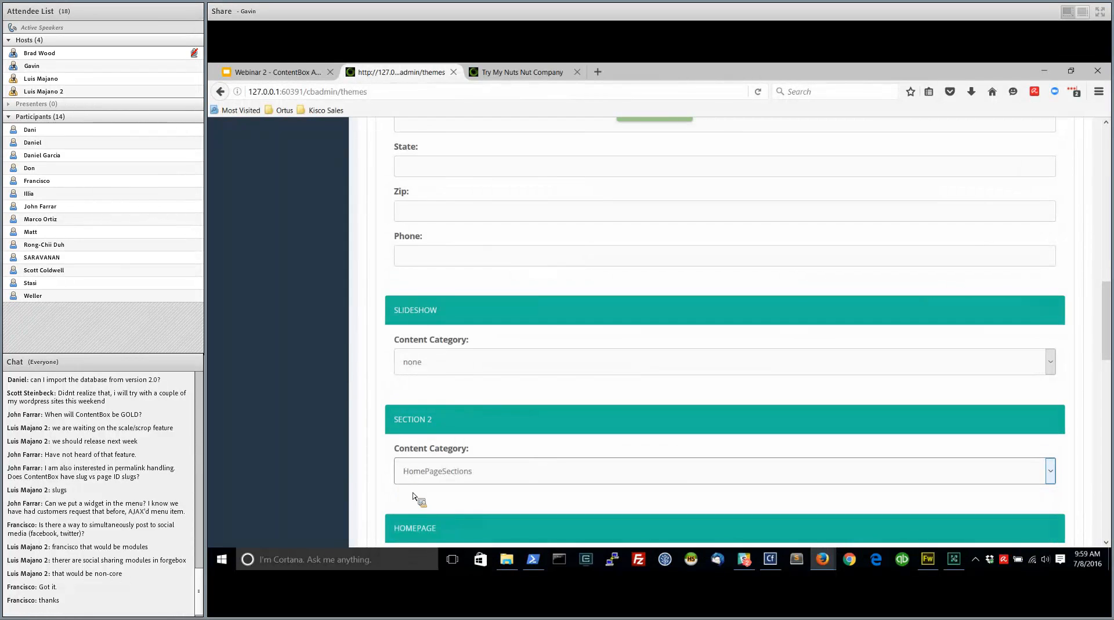
Review the homepage, blog sidebar and social options of the theme, and save the theme settings
scroll(377, 457, down, 1)
scroll(376, 455, down, 4)
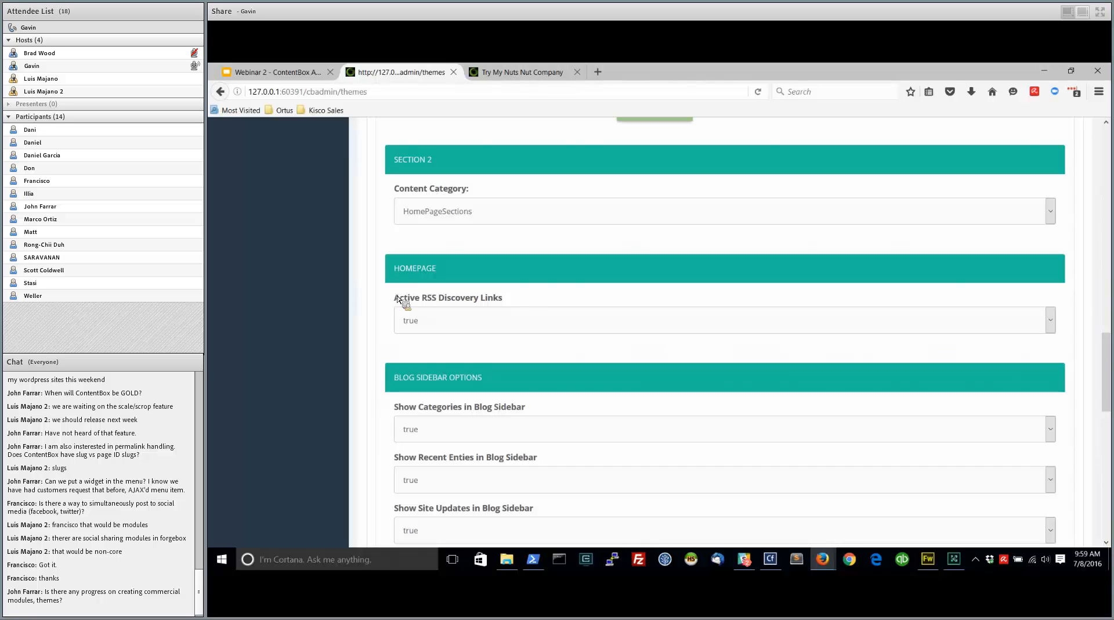
scroll(510, 277, down, 3)
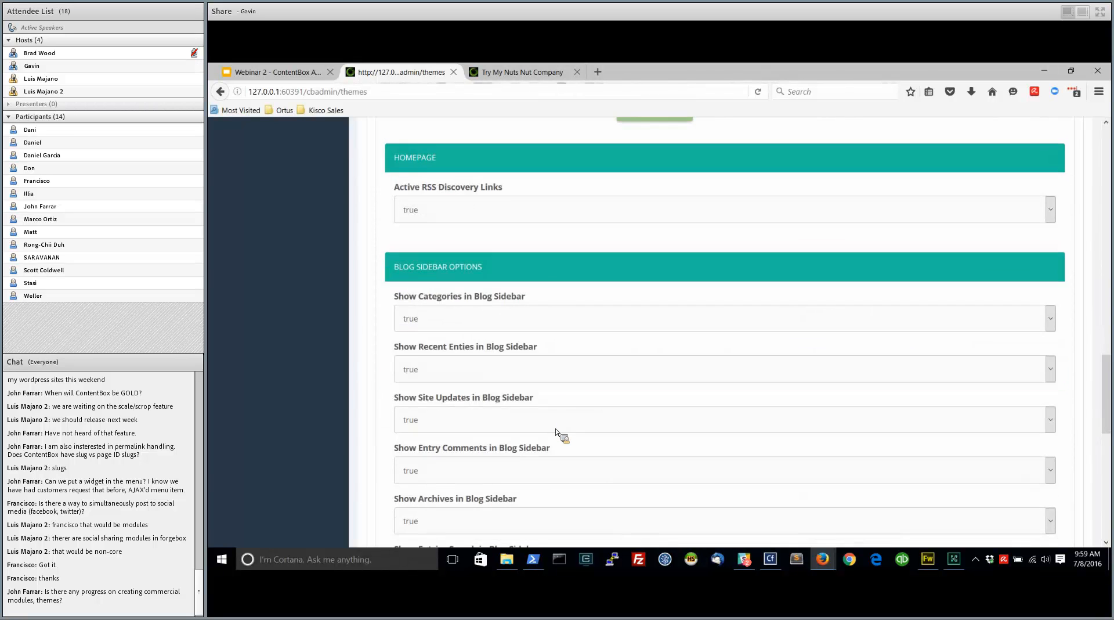
scroll(495, 392, down, 3)
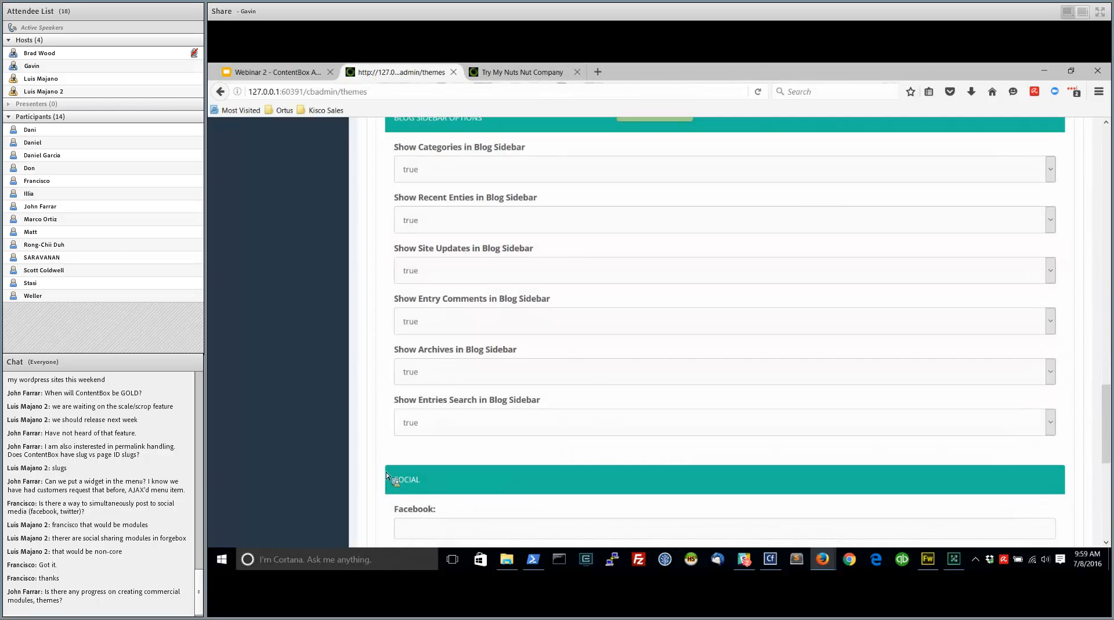
scroll(388, 430, down, 5)
scroll(388, 438, down, 2)
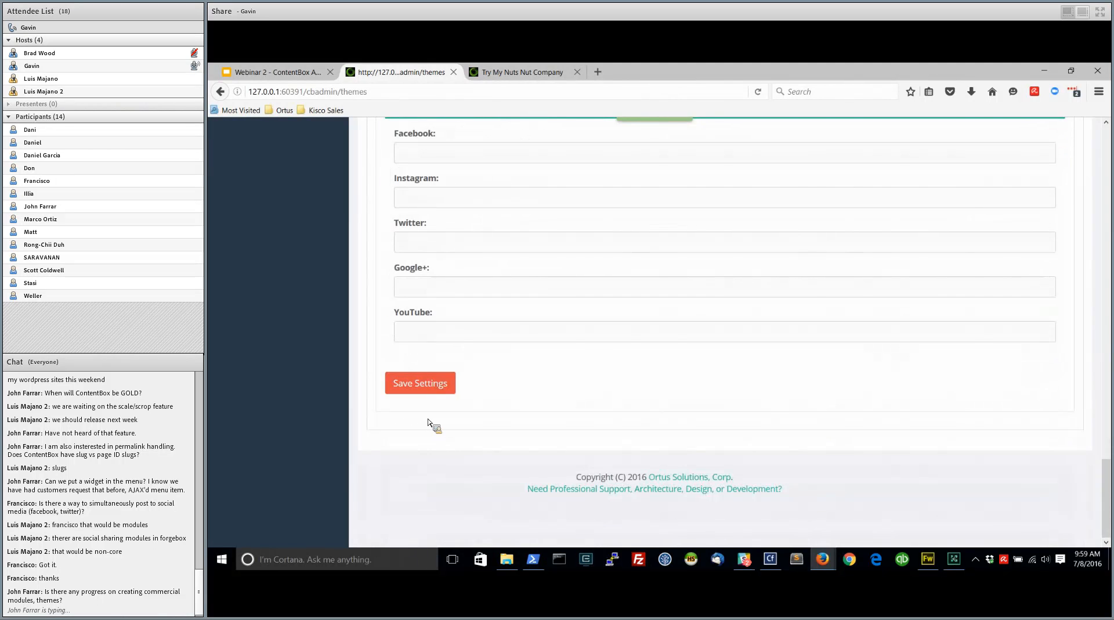
click(420, 386)
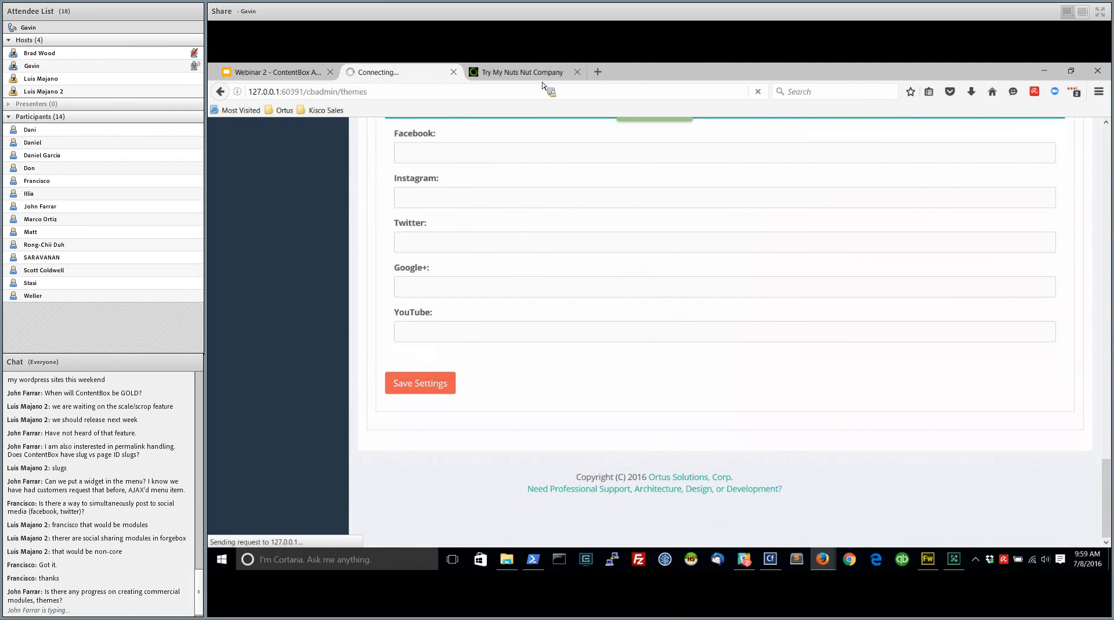
Open the public site's blog and examine which sections its sidebar shows
click(523, 72)
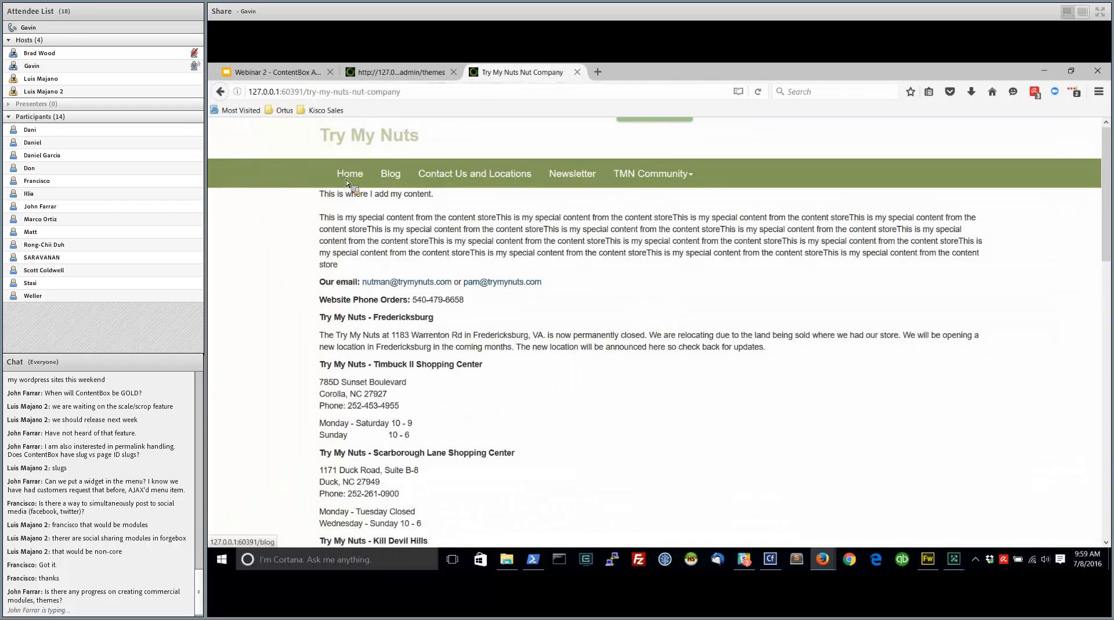
click(390, 174)
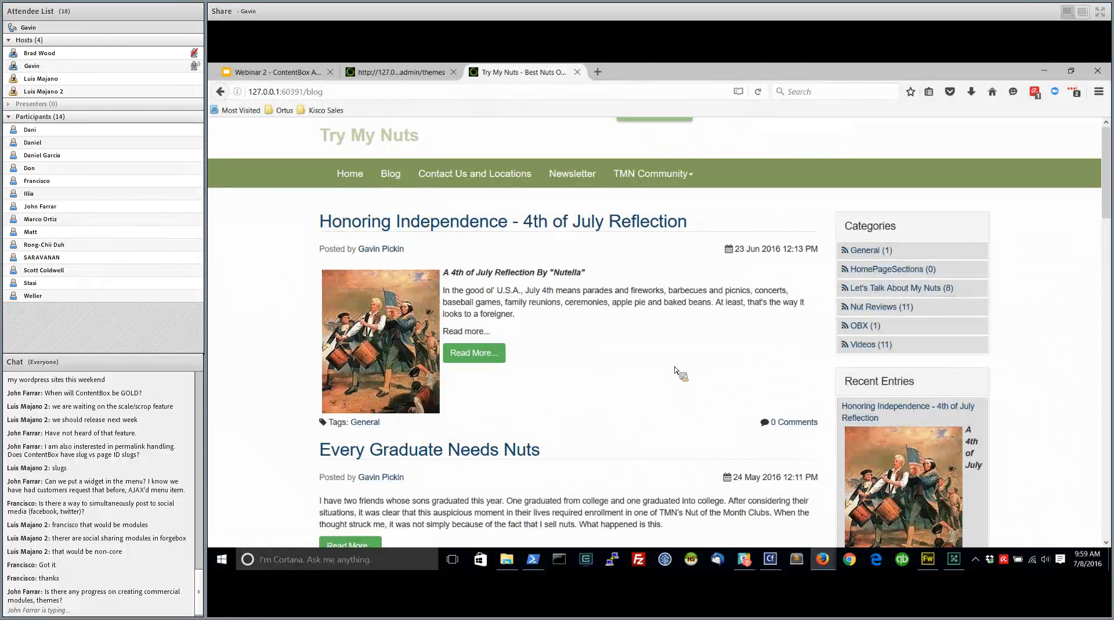
scroll(791, 515, down, 15)
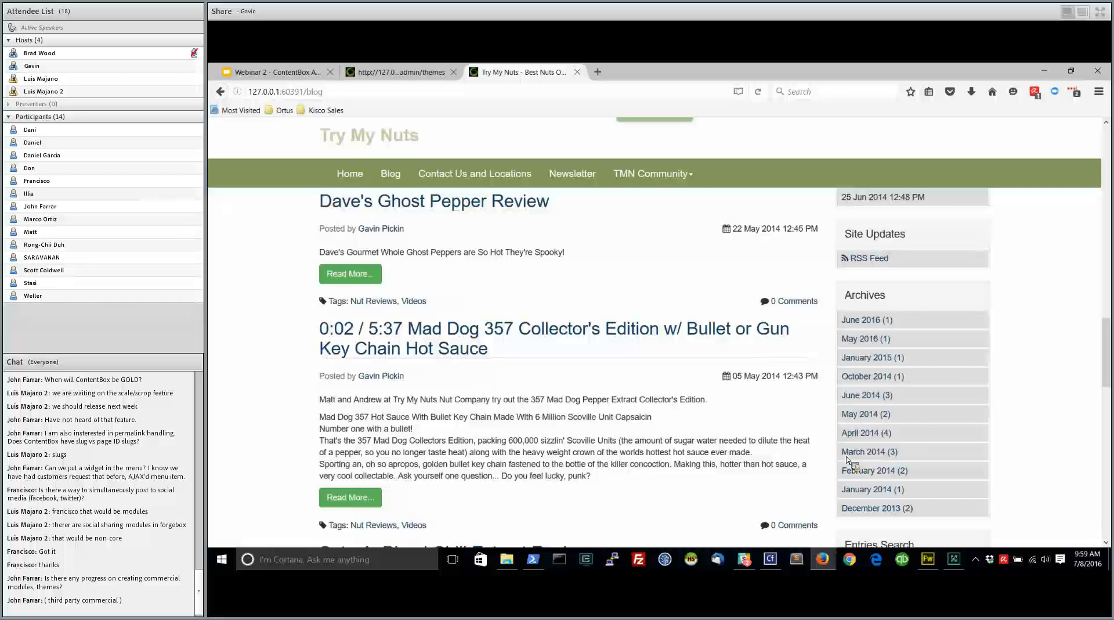
In the theme's blog sidebar options, set Show Recent Entries, Show Site Updates and Show Entry Comments to false
scroll(811, 372, up, 5)
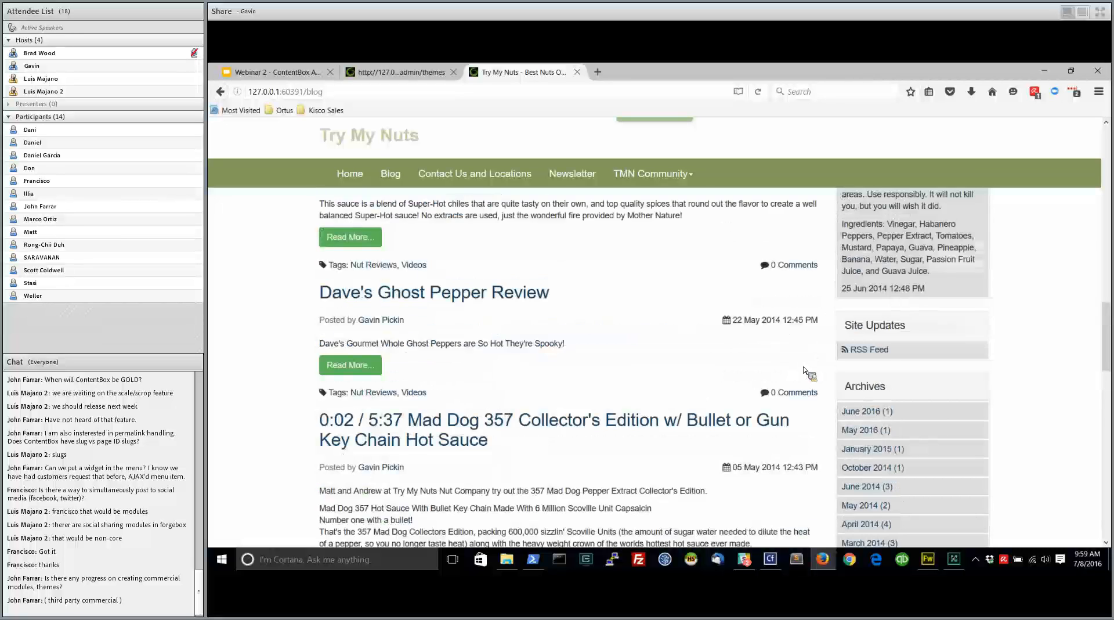
scroll(836, 462, up, 6)
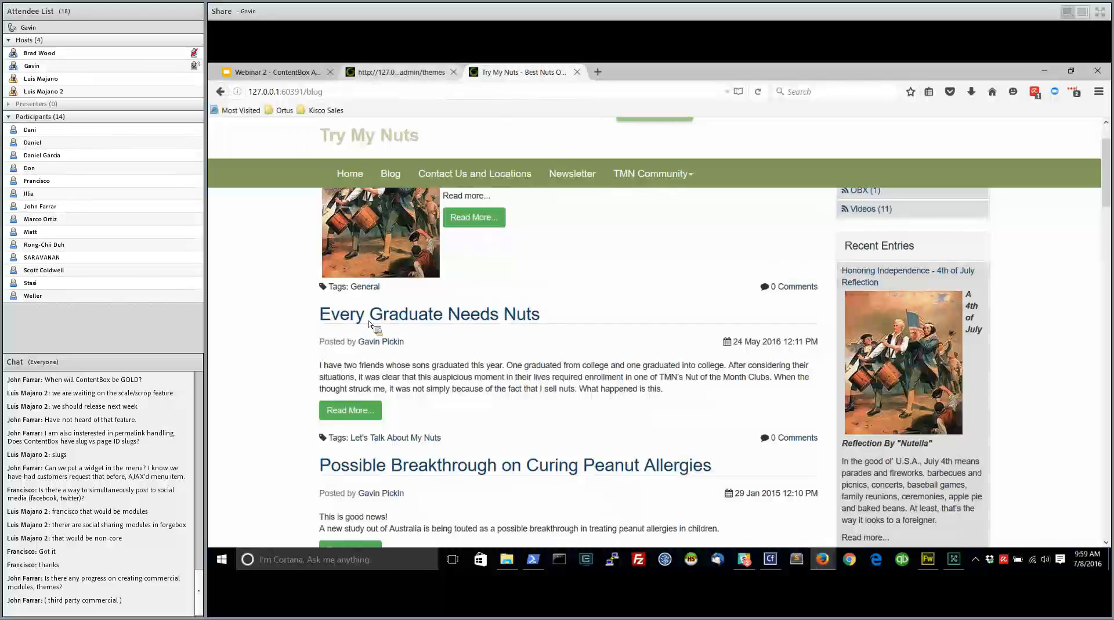
key(ctrl+shift+Tab)
scroll(487, 461, down, 20)
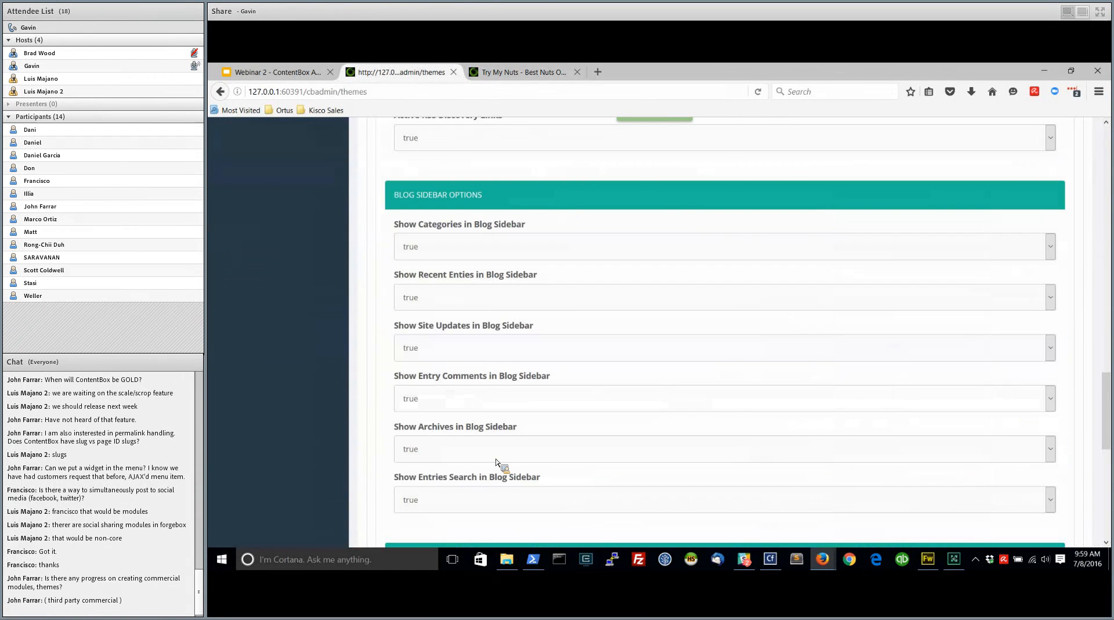
scroll(500, 462, down, 1)
click(487, 261)
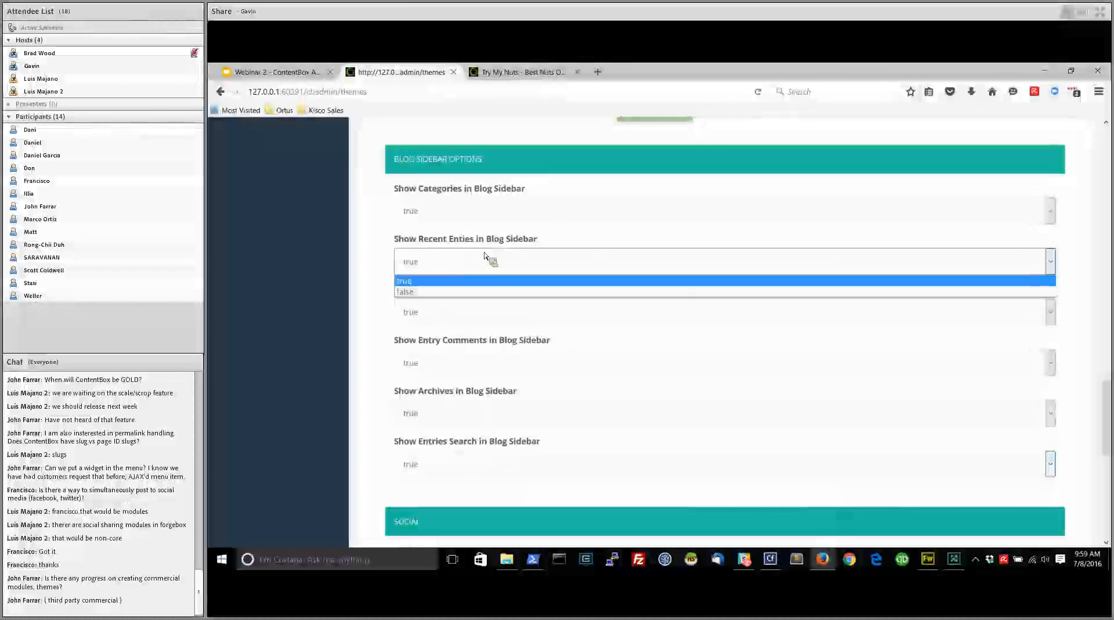
click(461, 292)
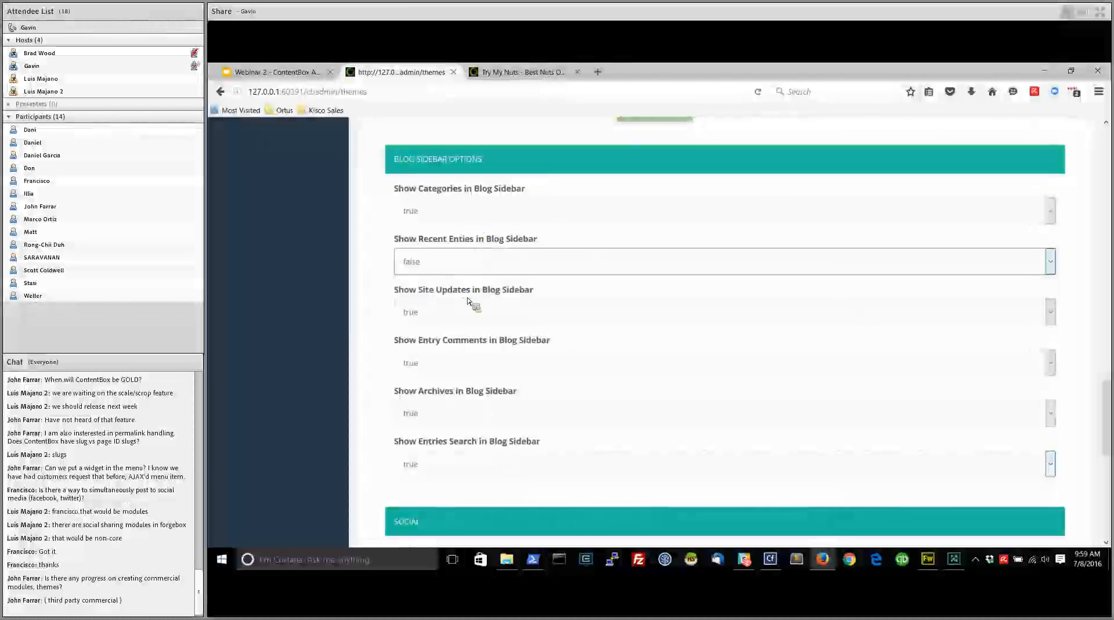
click(477, 314)
click(463, 349)
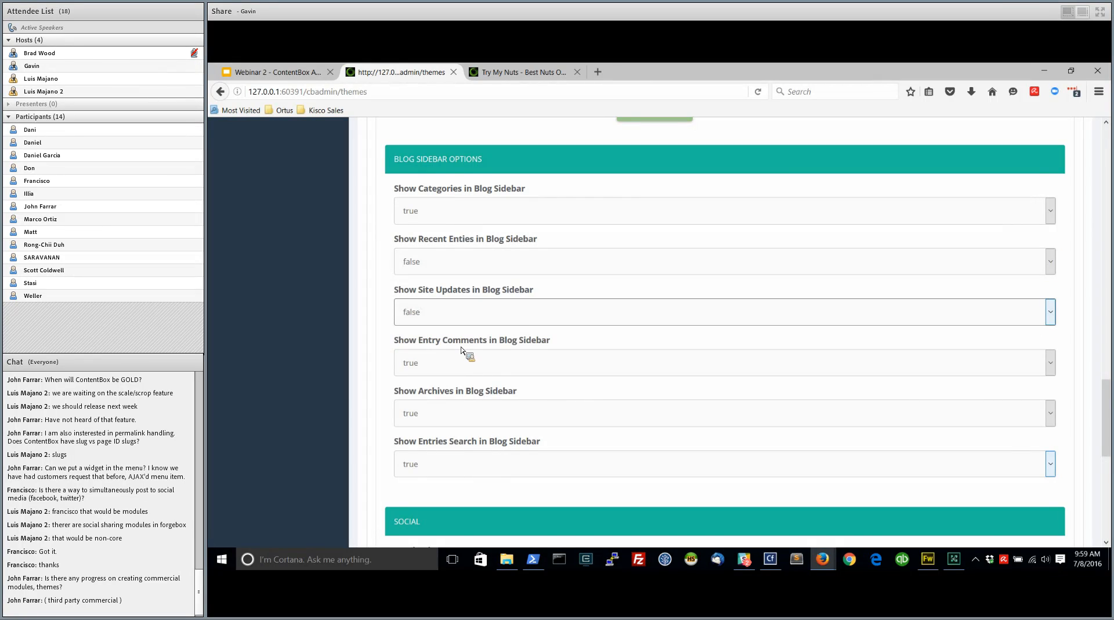
click(464, 362)
click(463, 390)
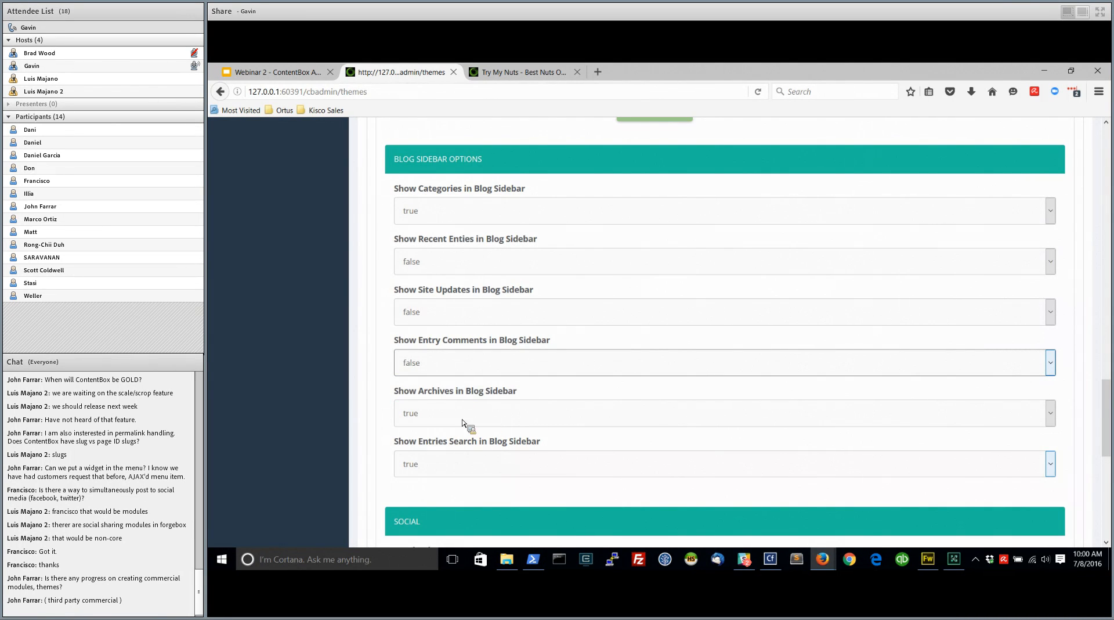
Set Show Entries Search in Blog Sidebar to false and save the theme settings
click(444, 462)
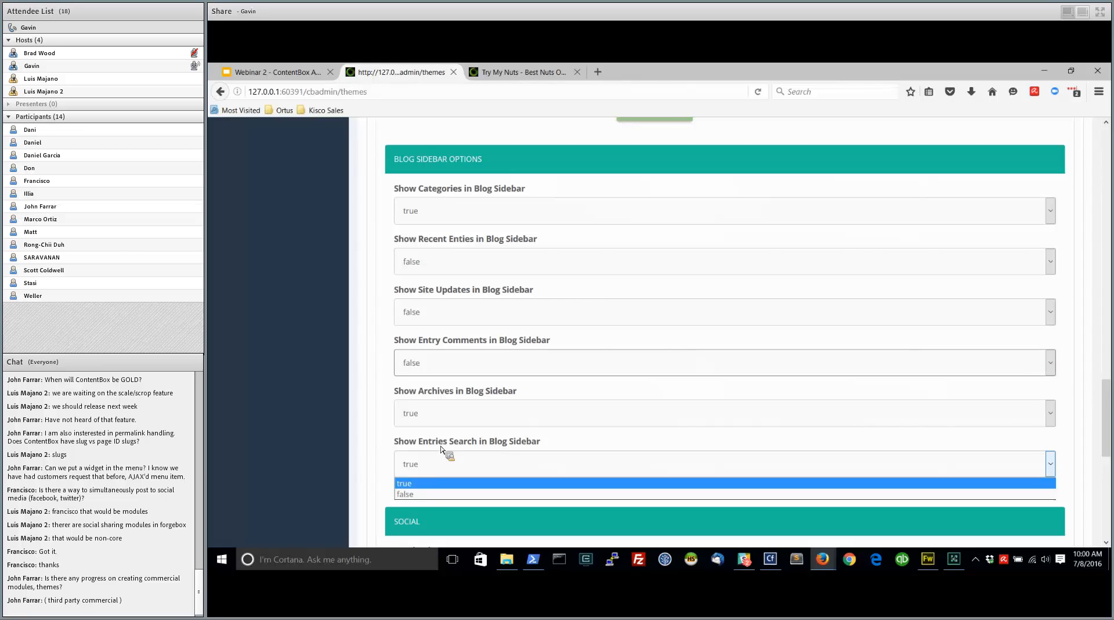
click(422, 494)
scroll(389, 479, down, 10)
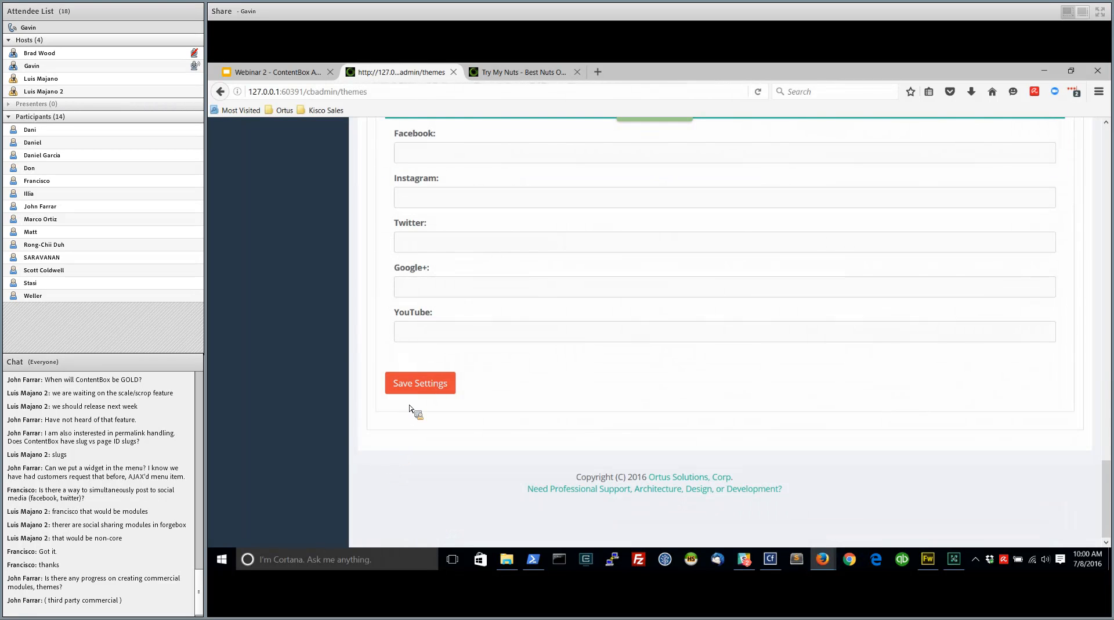
click(421, 383)
Reload the public blog page and check which sections its sidebar shows
click(536, 74)
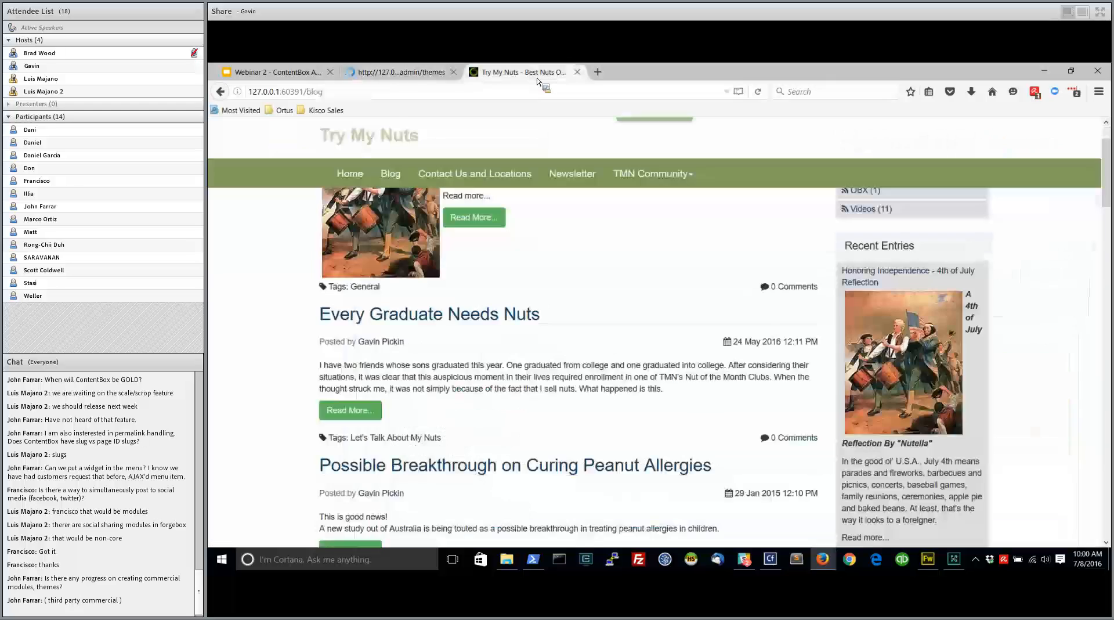
click(759, 93)
scroll(1016, 370, up, 2)
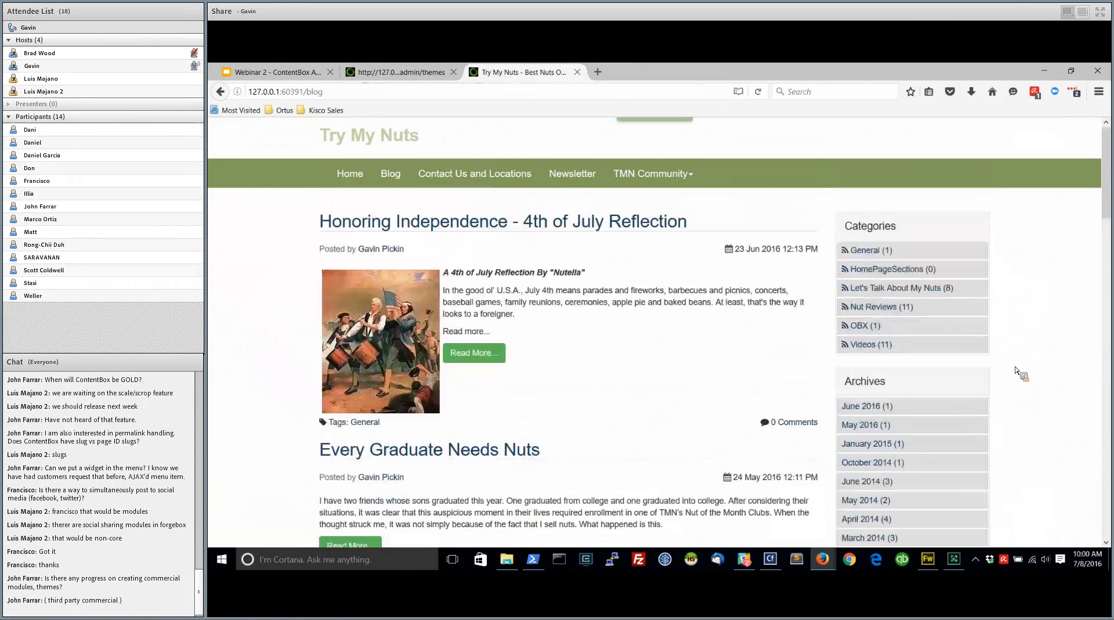
scroll(992, 430, down, 2)
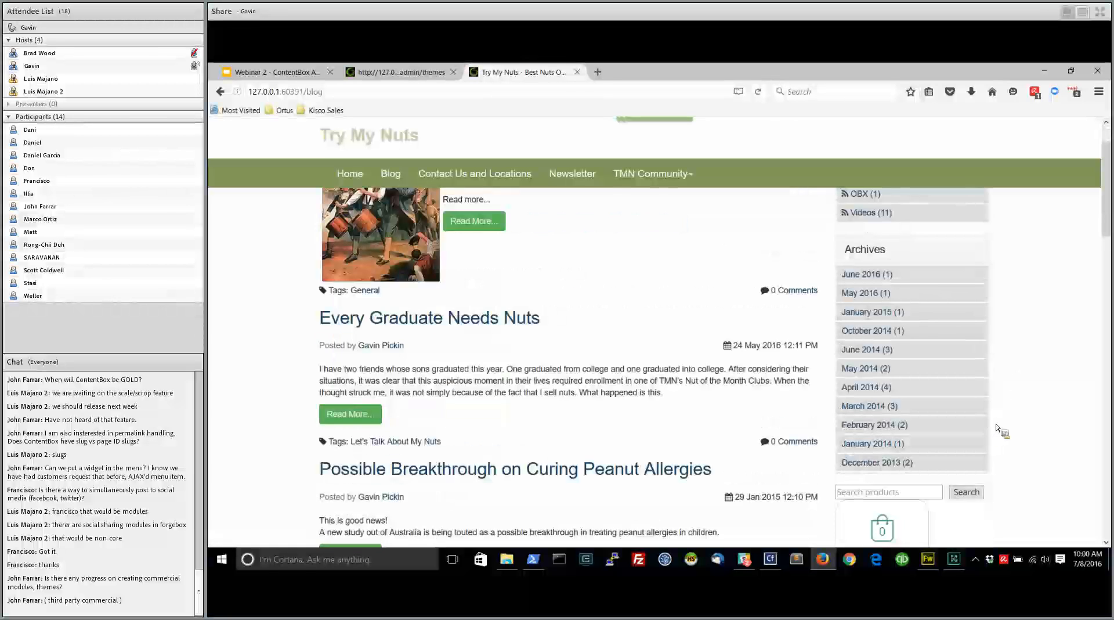
scroll(996, 428, up, 2)
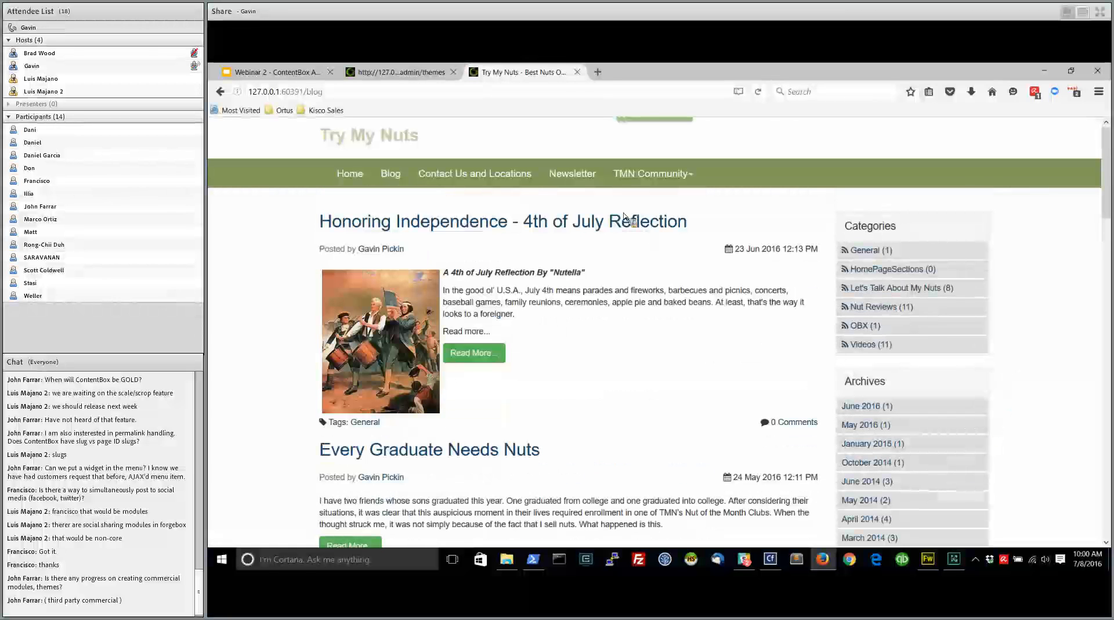
Return to the theme administration and review the active theme's settings, from the section and sidebar options to the header and theme details
click(406, 74)
scroll(533, 364, down, 20)
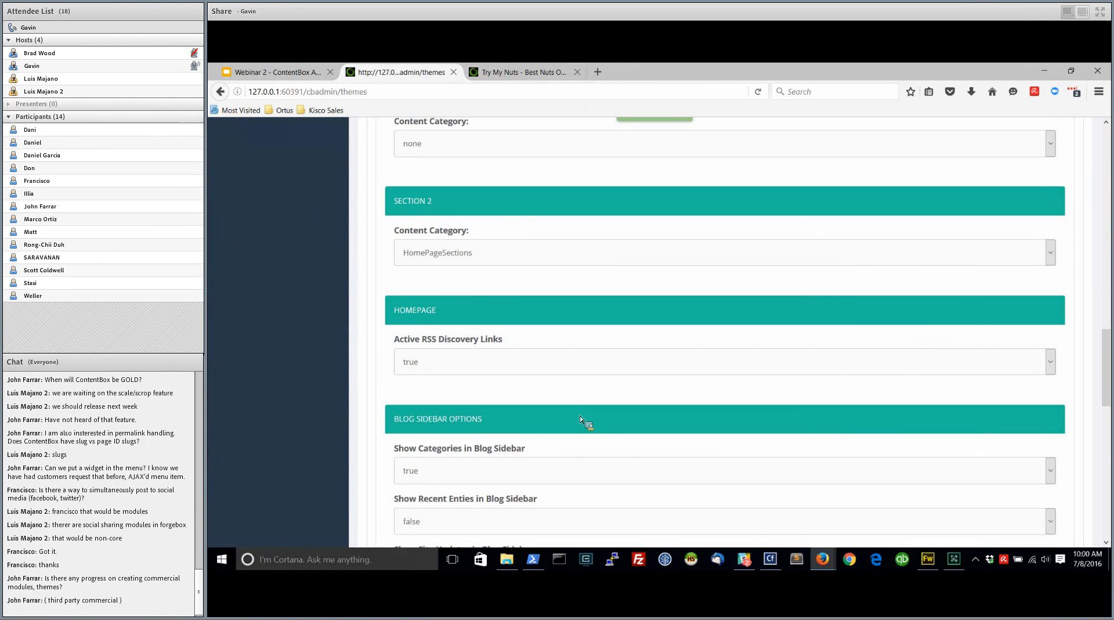
scroll(582, 419, down, 4)
scroll(604, 431, down, 2)
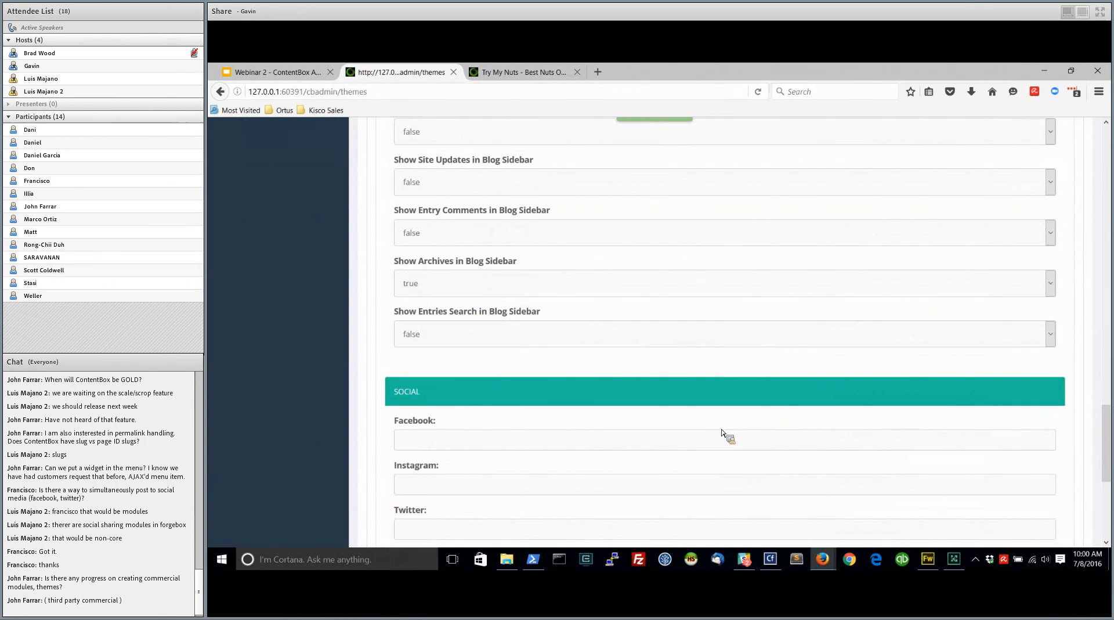
scroll(667, 435, up, 10)
scroll(587, 398, up, 5)
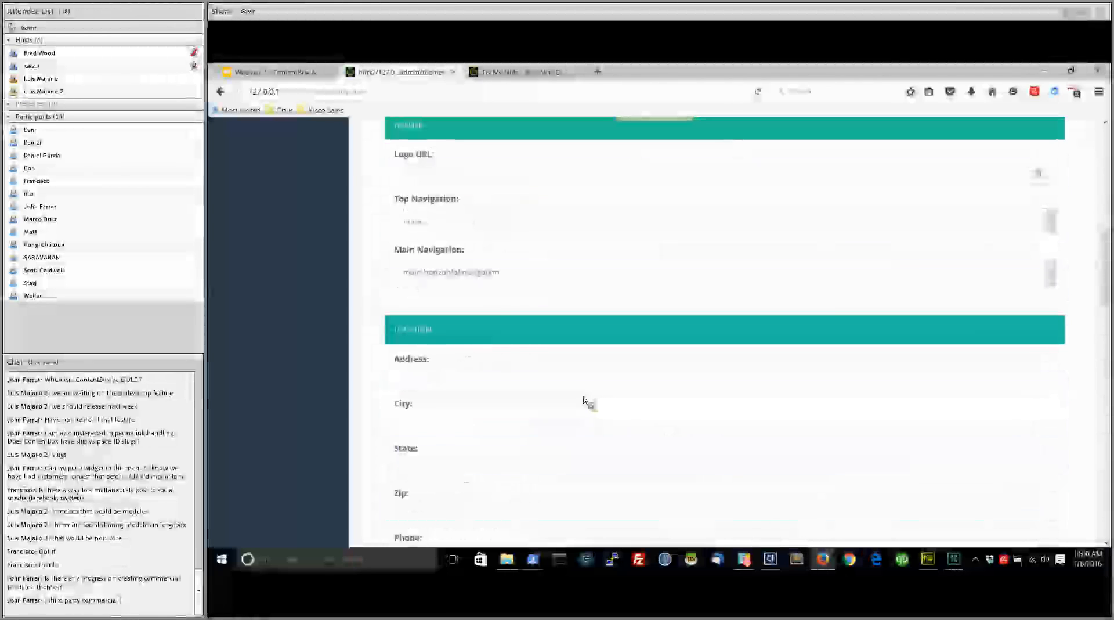
scroll(473, 368, up, 6)
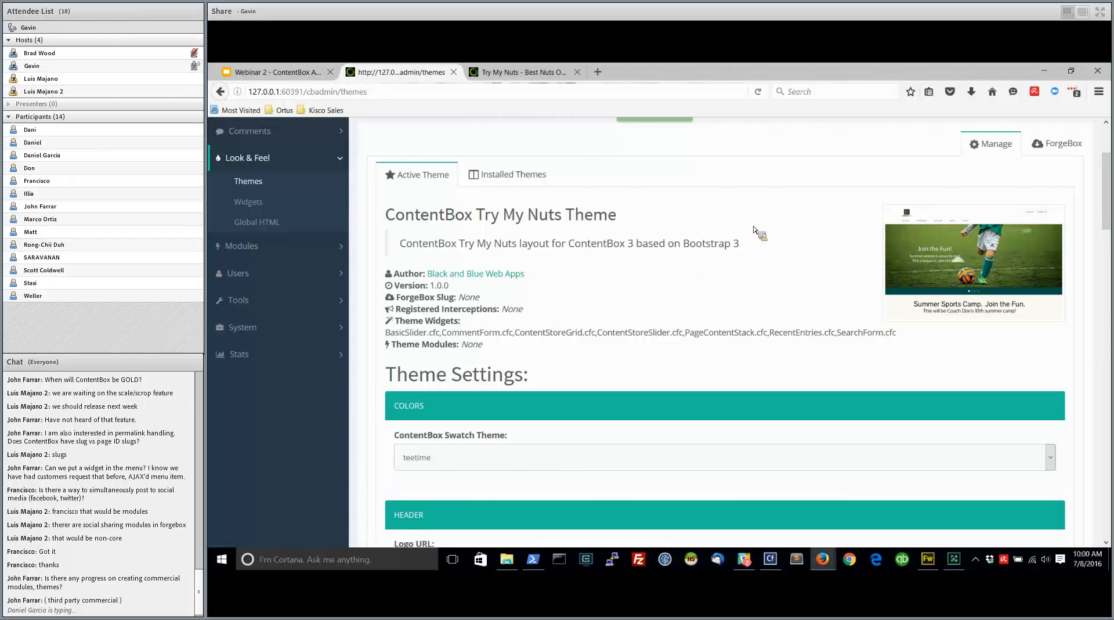
scroll(1068, 149, up, 3)
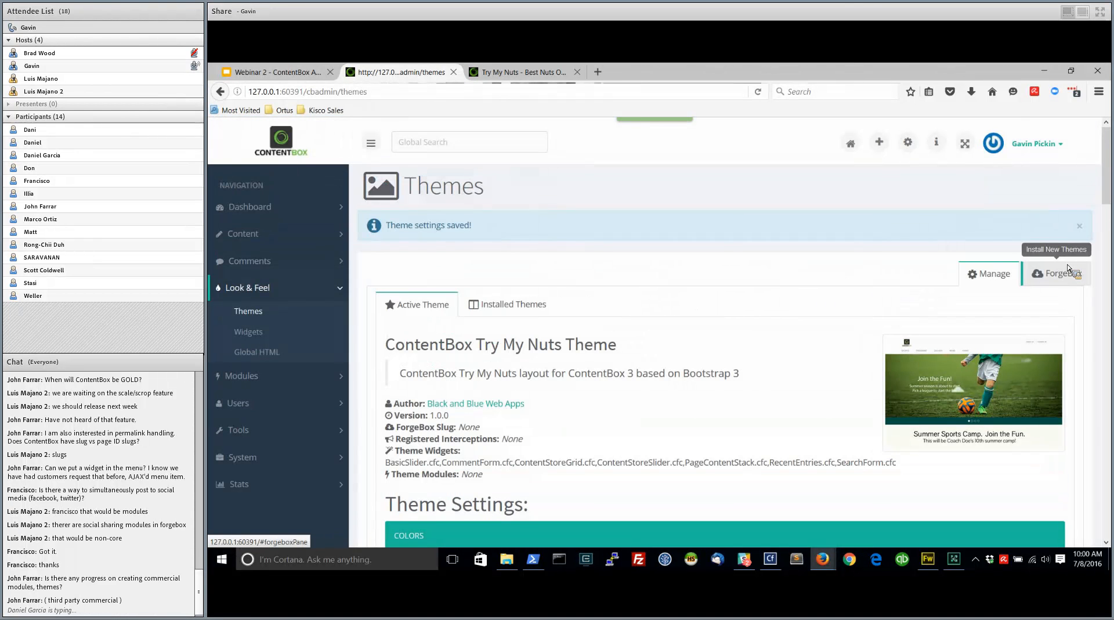
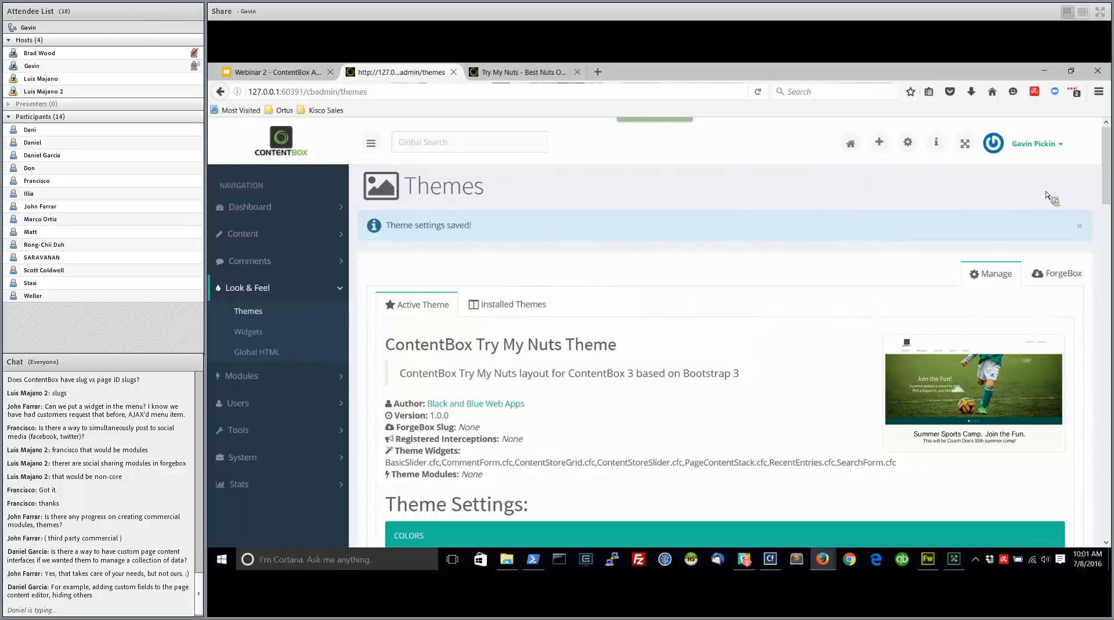
Start a new Content Store item, review its editor and custom fields, and return to the content list without saving
click(286, 237)
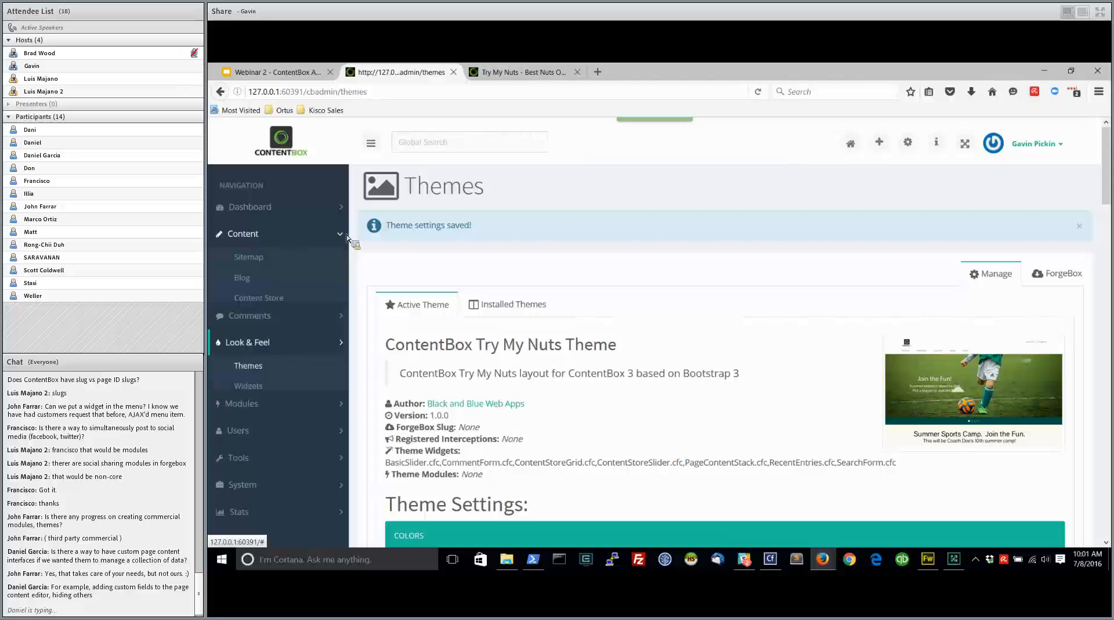
click(267, 300)
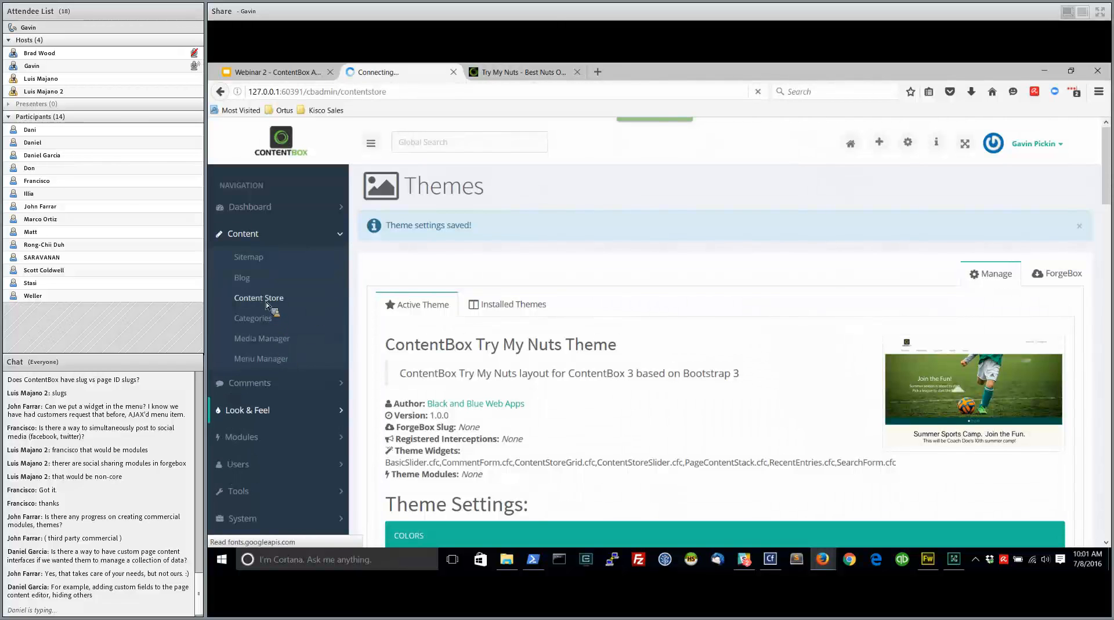
click(864, 228)
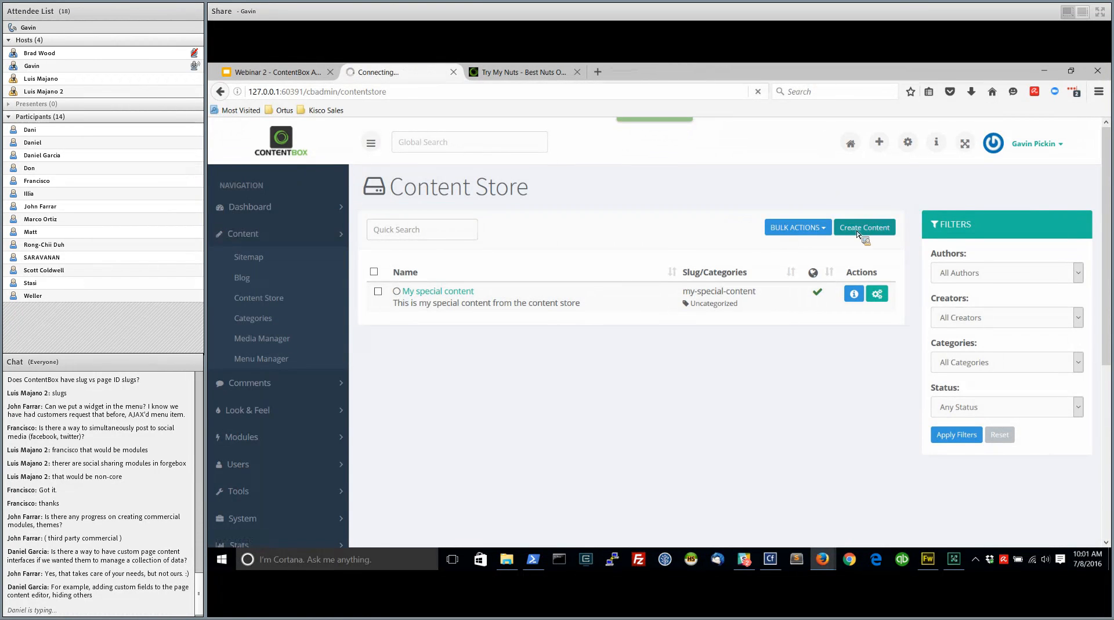
click(347, 201)
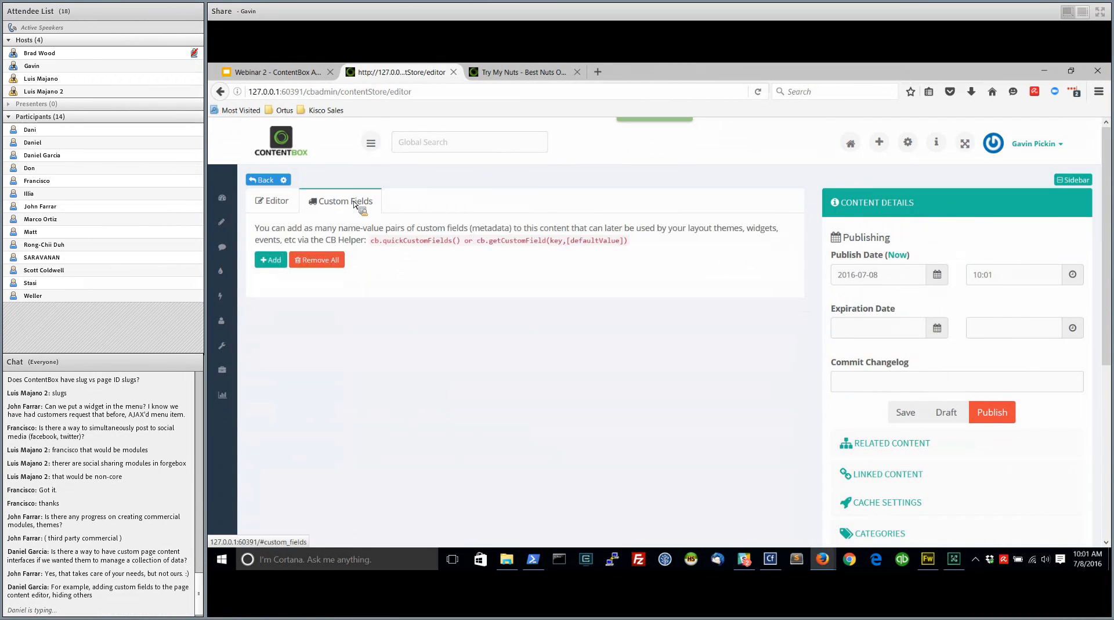
click(273, 203)
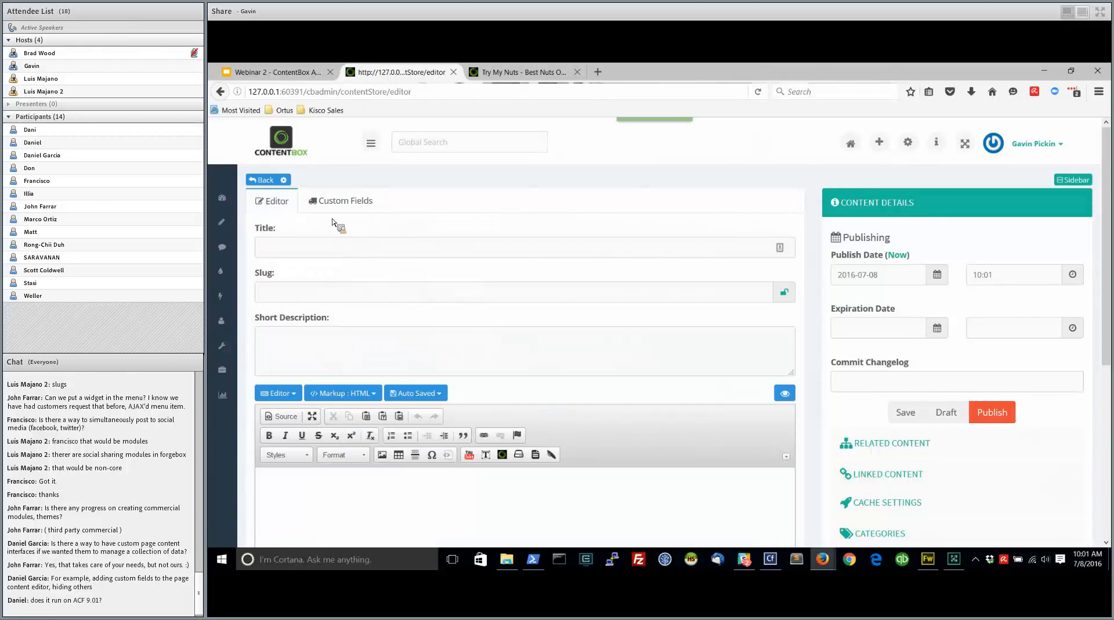
click(349, 201)
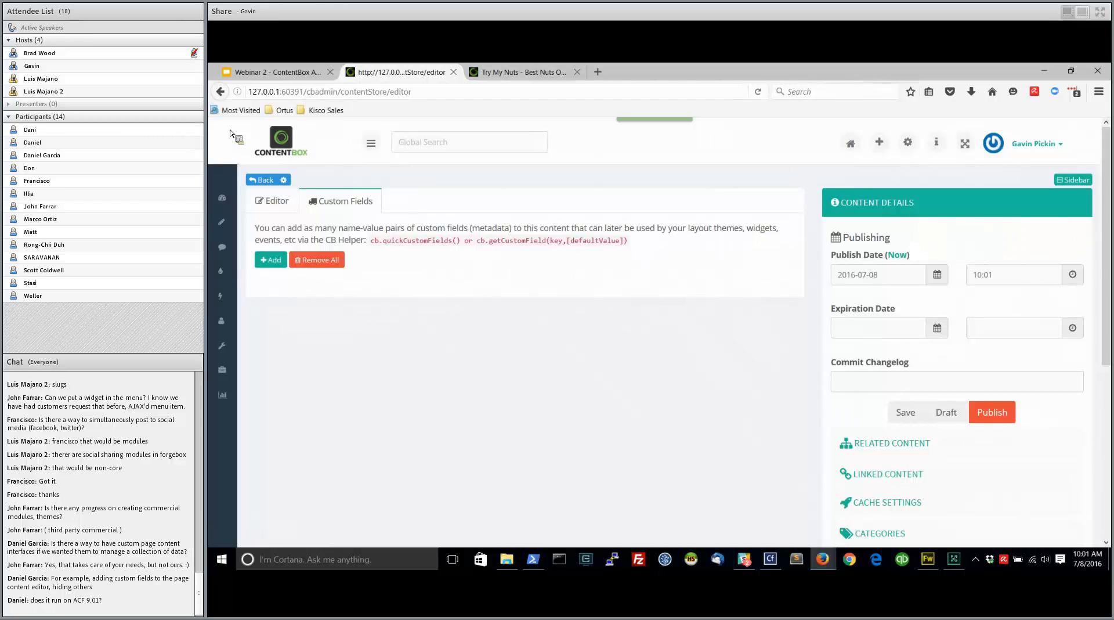
click(262, 180)
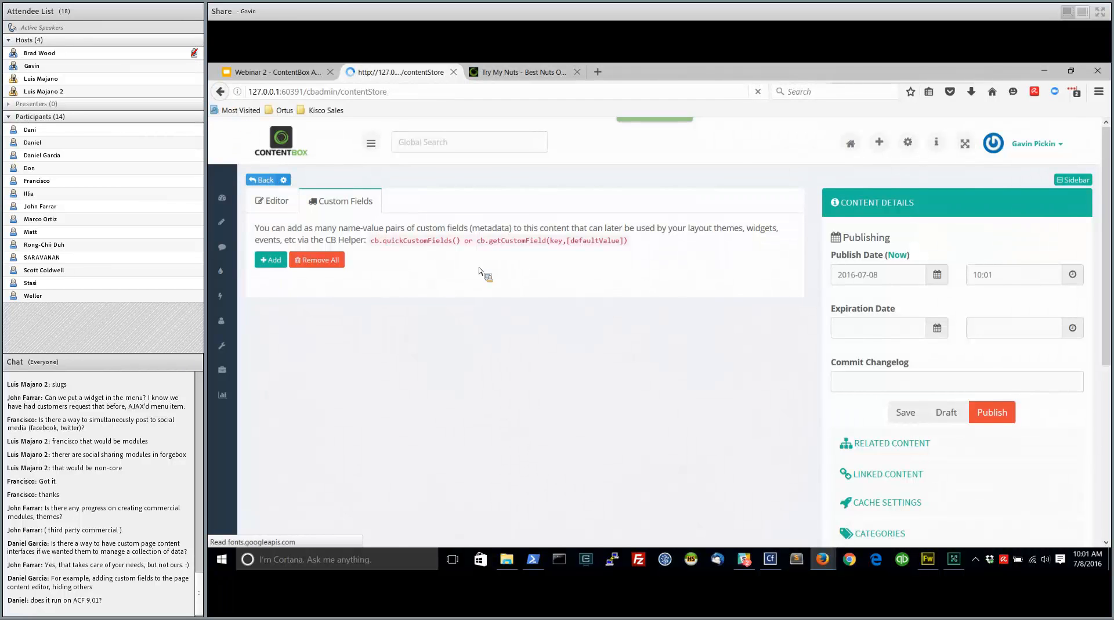
Clone the content item "My special content" with the title "My special content oioih"
click(877, 294)
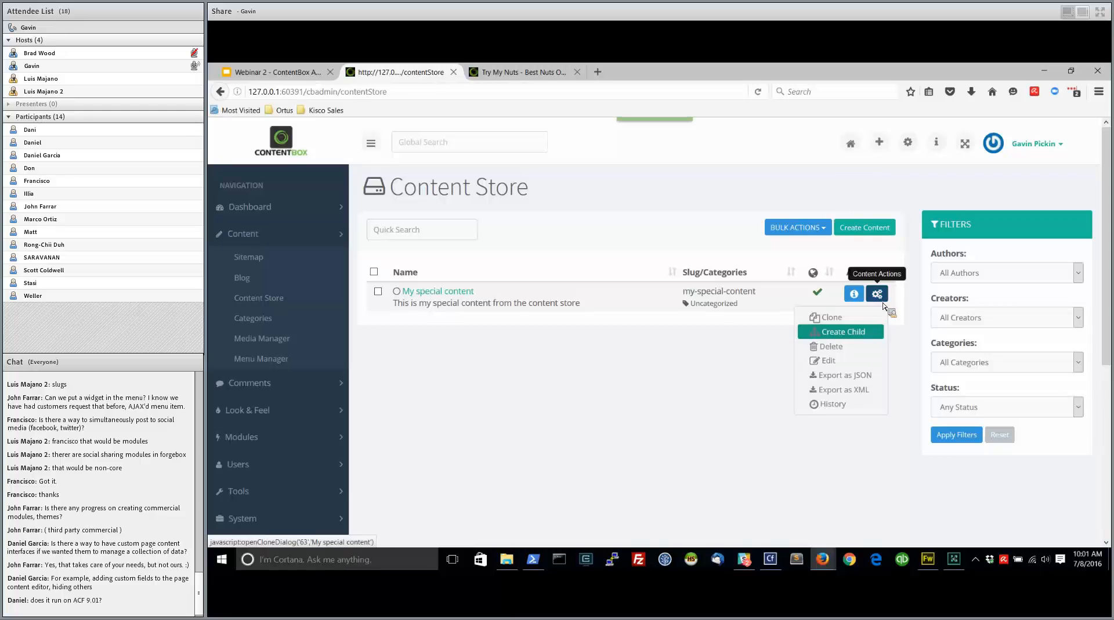
click(830, 317)
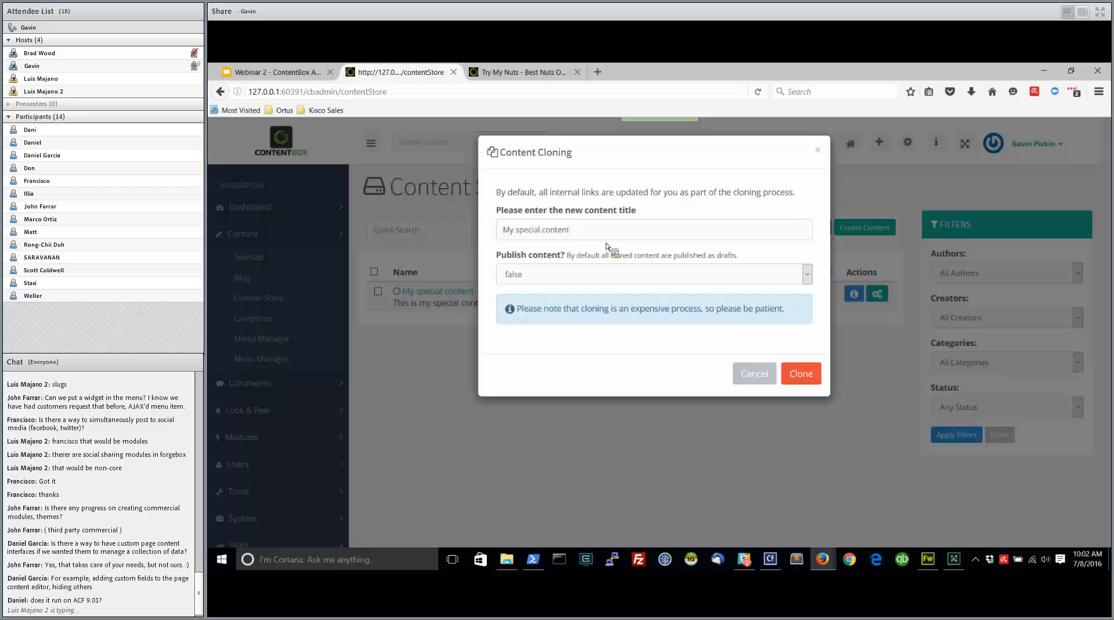
click(593, 234)
text(oioih)
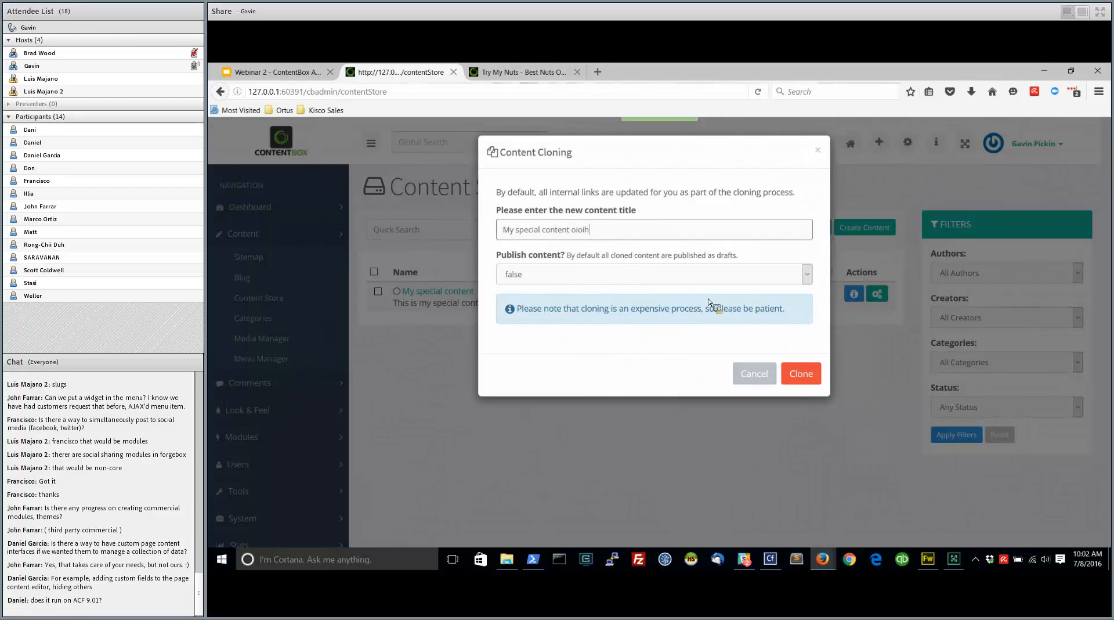
click(802, 375)
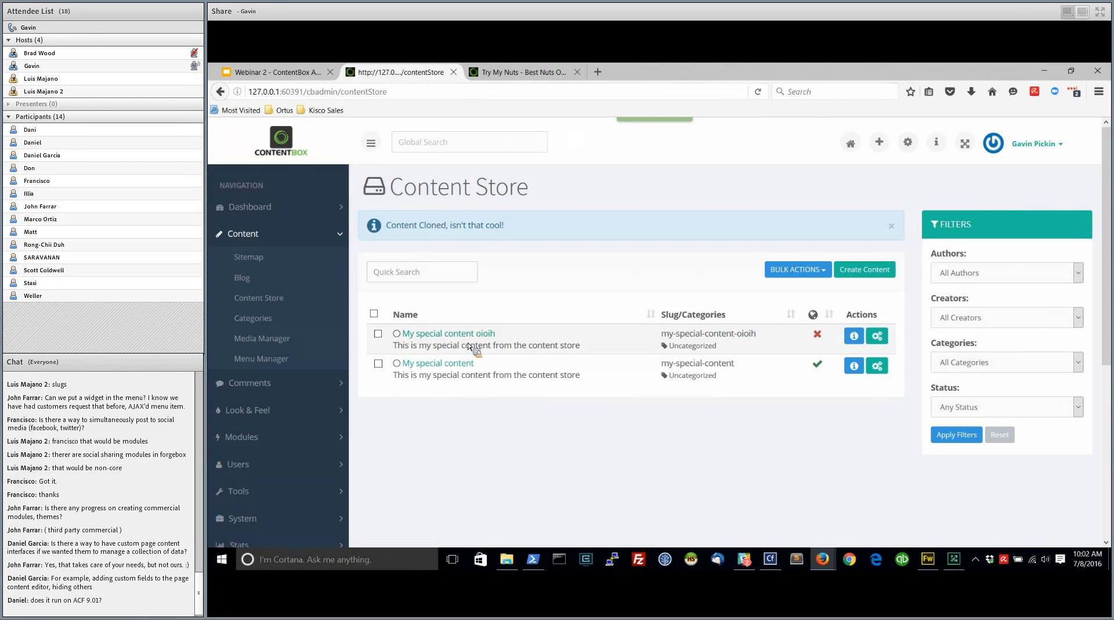
Open the cloned content item for editing and check its custom fields and editor content
click(877, 336)
click(828, 402)
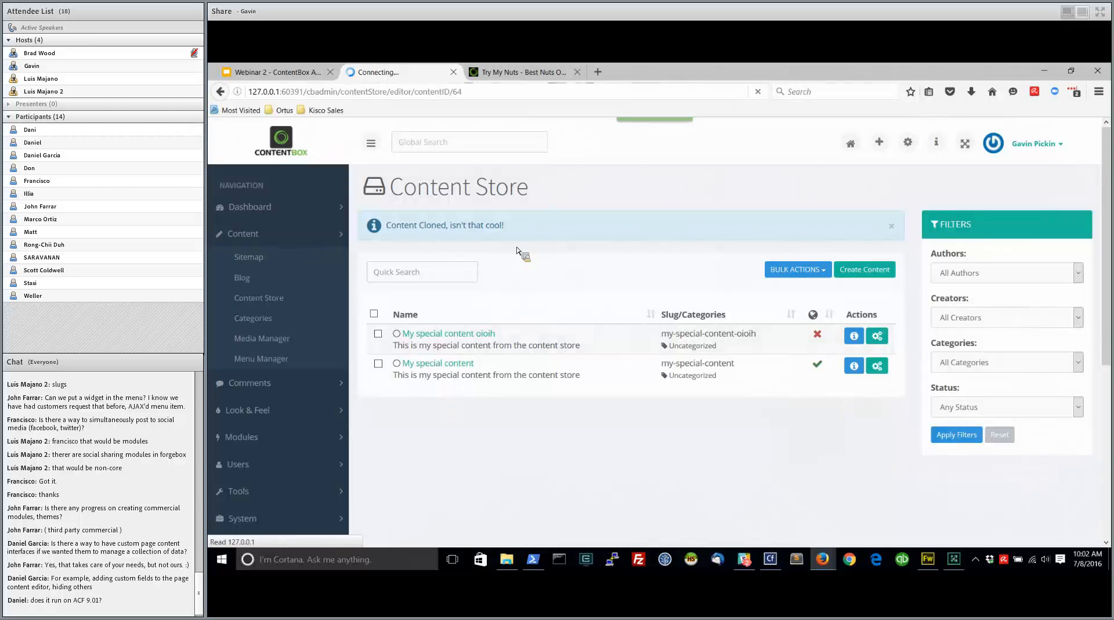
click(354, 202)
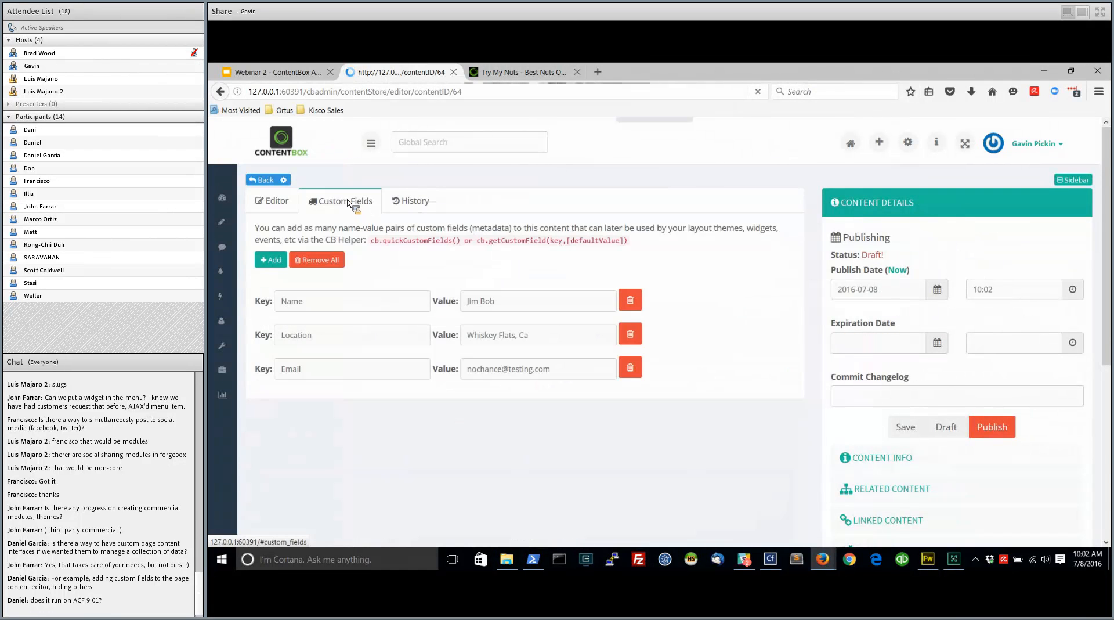
click(273, 203)
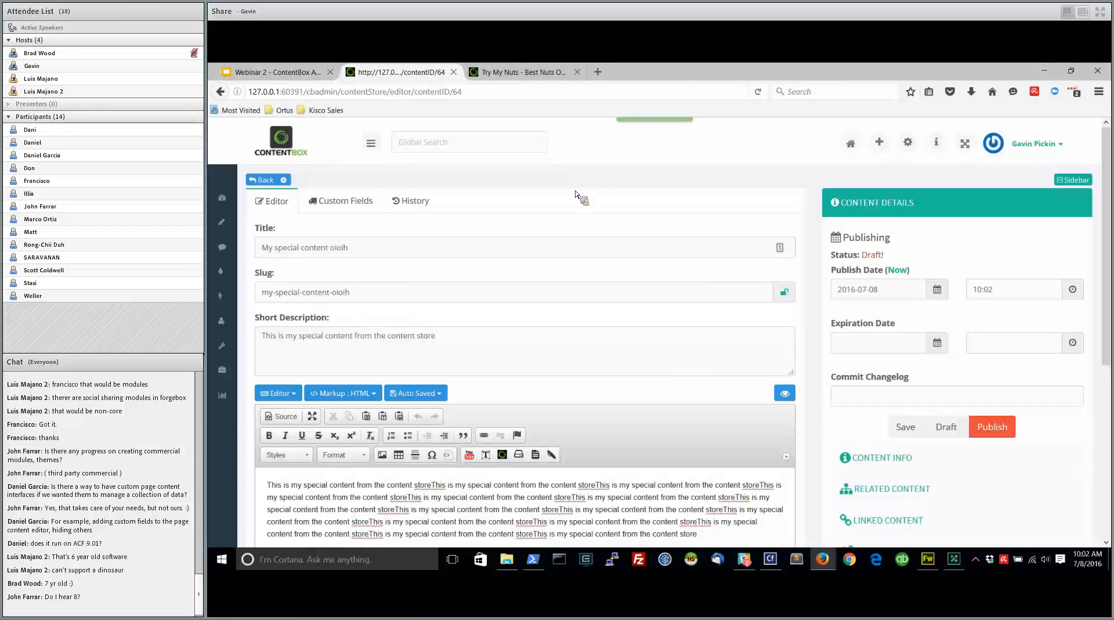
Open the Auto Updates page to view the update channels and installed components
mouse_move(225, 200)
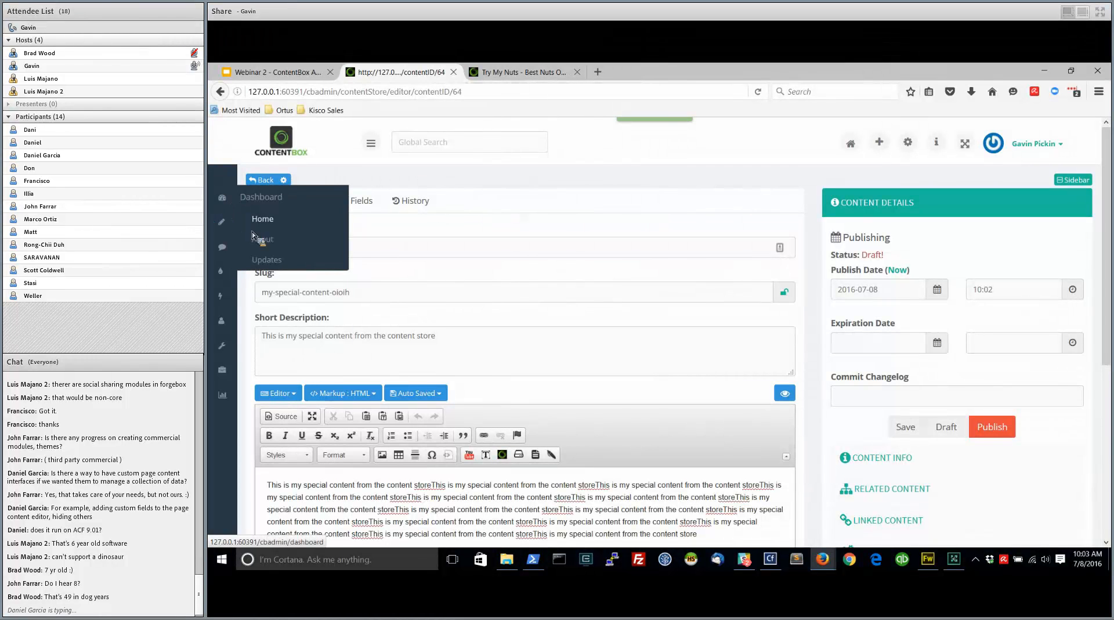
click(266, 260)
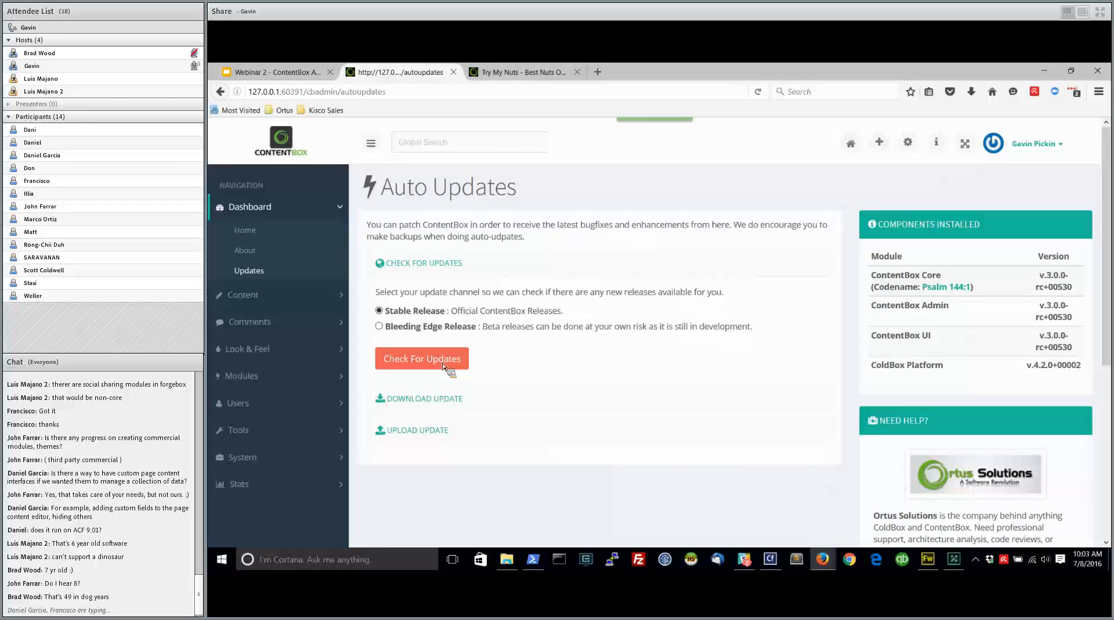
Switch to the Google Slides presentation and advance from the User Administration slide to the Learn More slide
mouse_move(823, 559)
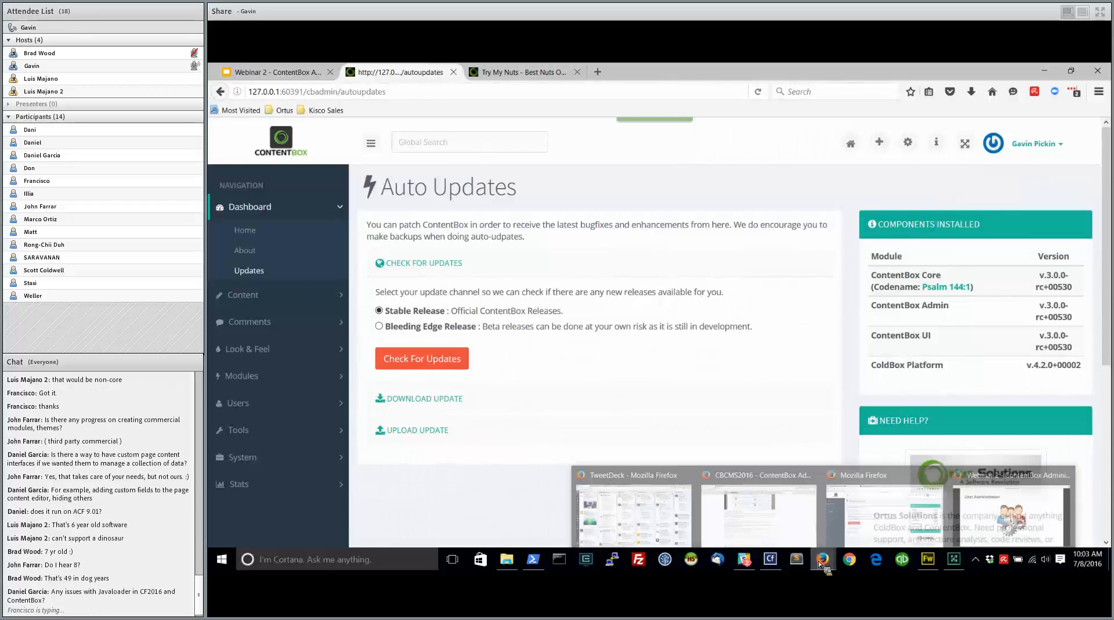
click(971, 522)
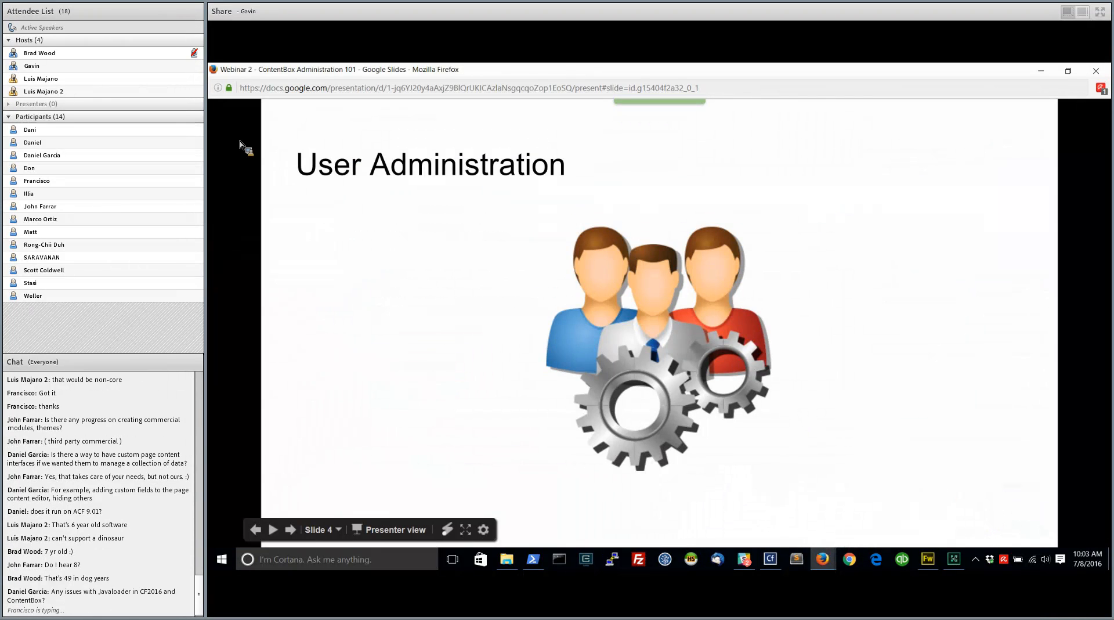
click(406, 243)
click(350, 252)
click(340, 235)
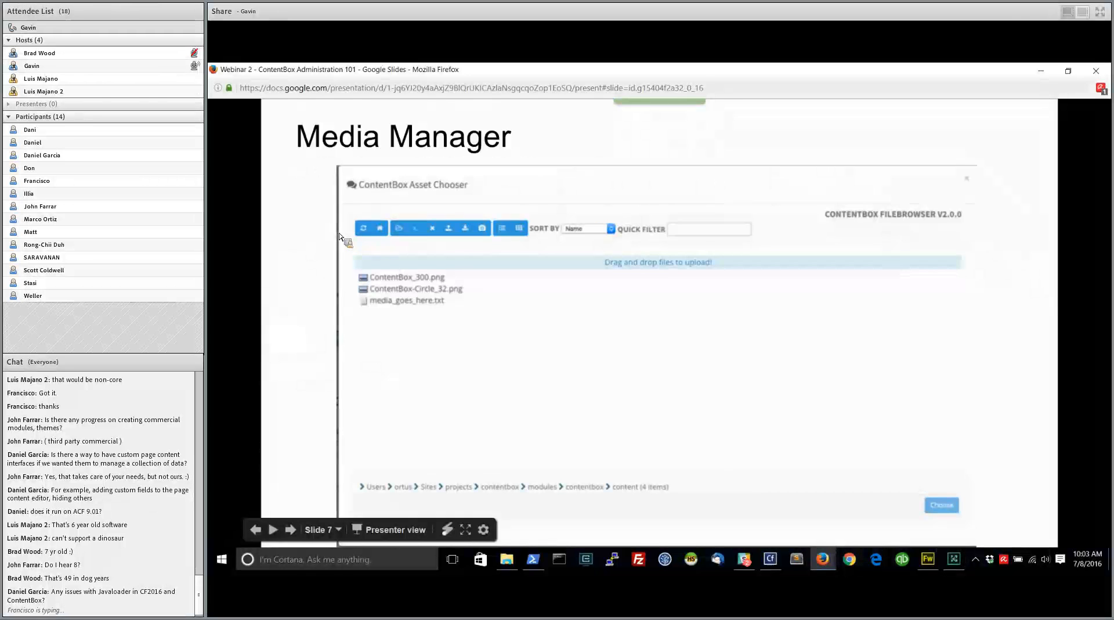
click(325, 226)
click(302, 216)
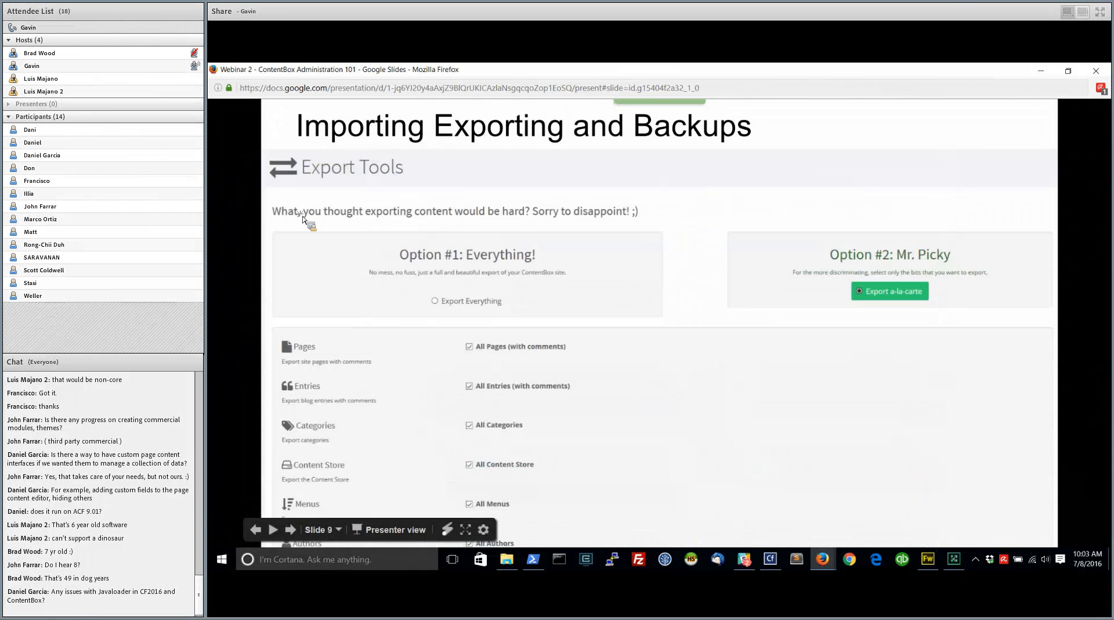
click(325, 254)
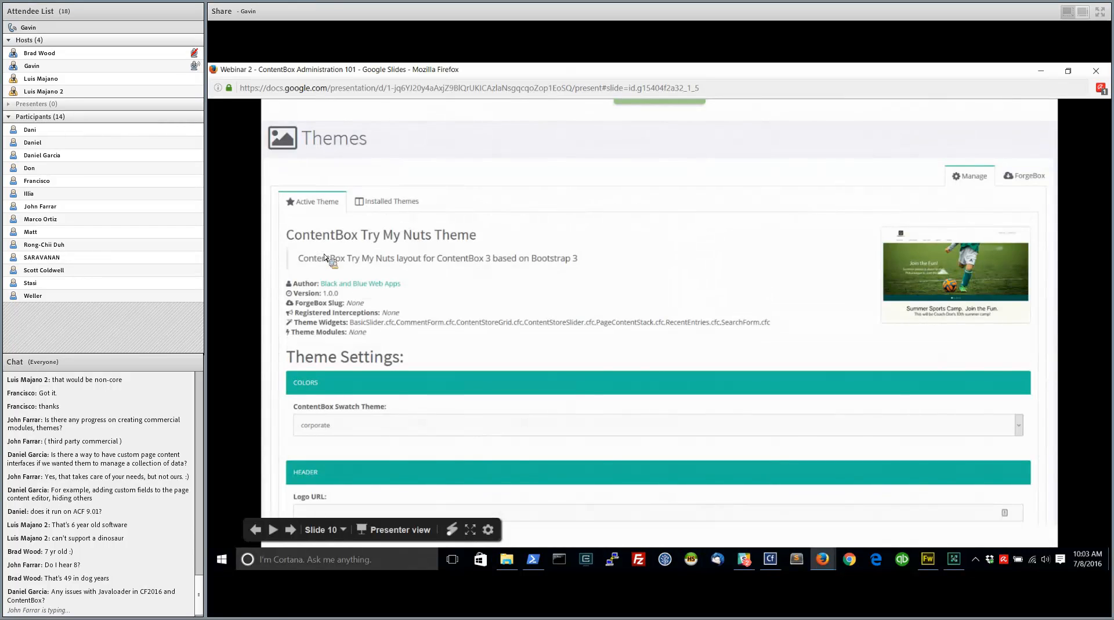
click(481, 222)
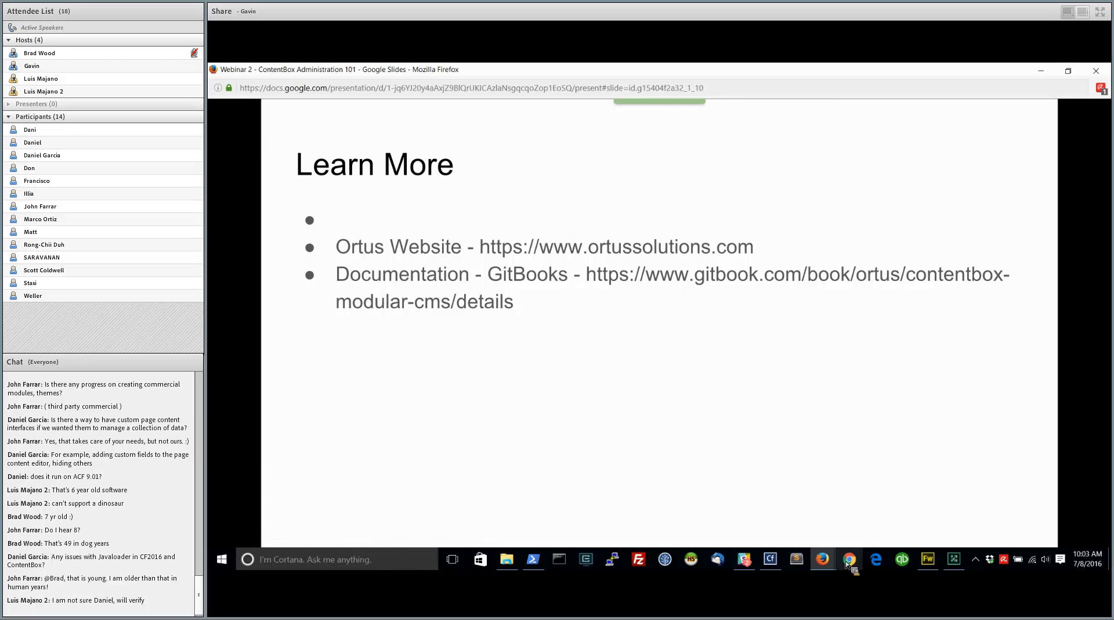
click(828, 563)
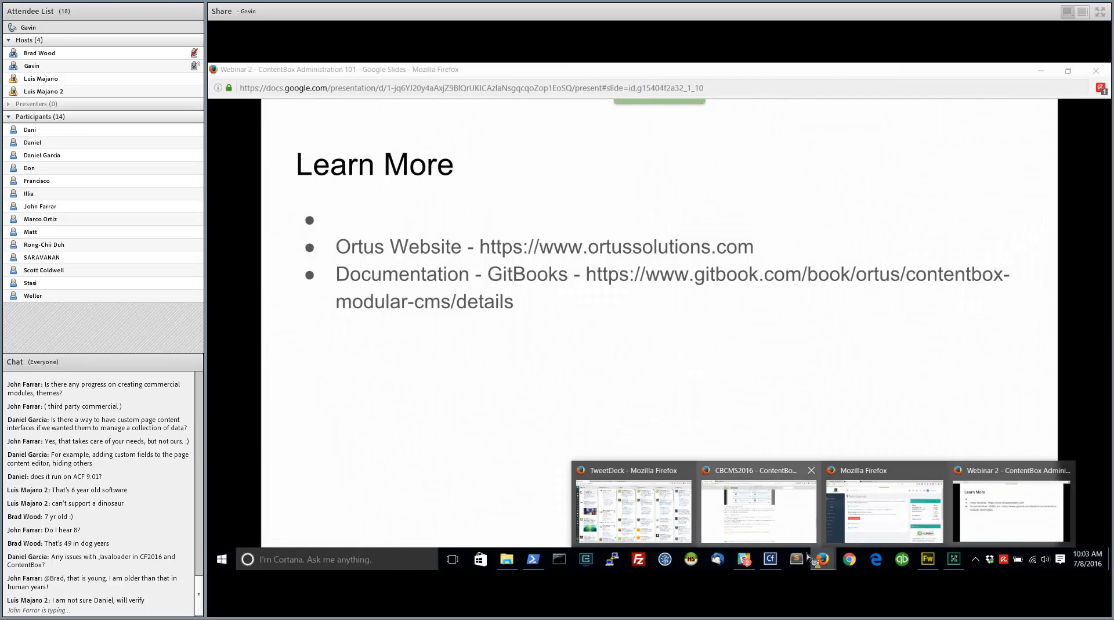
click(705, 515)
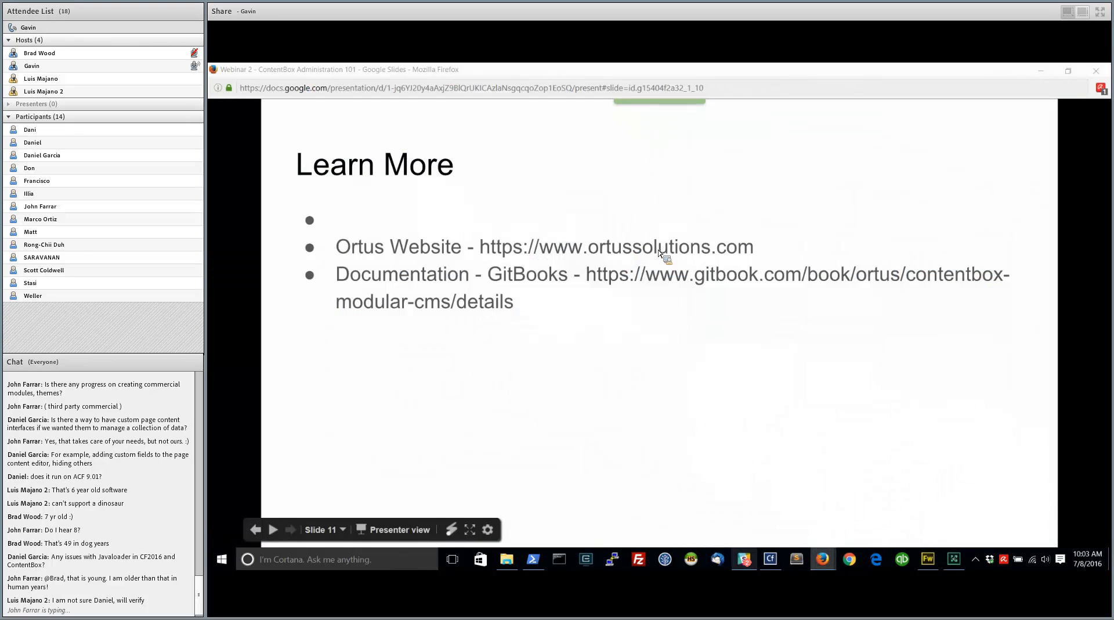
mouse_move(823, 560)
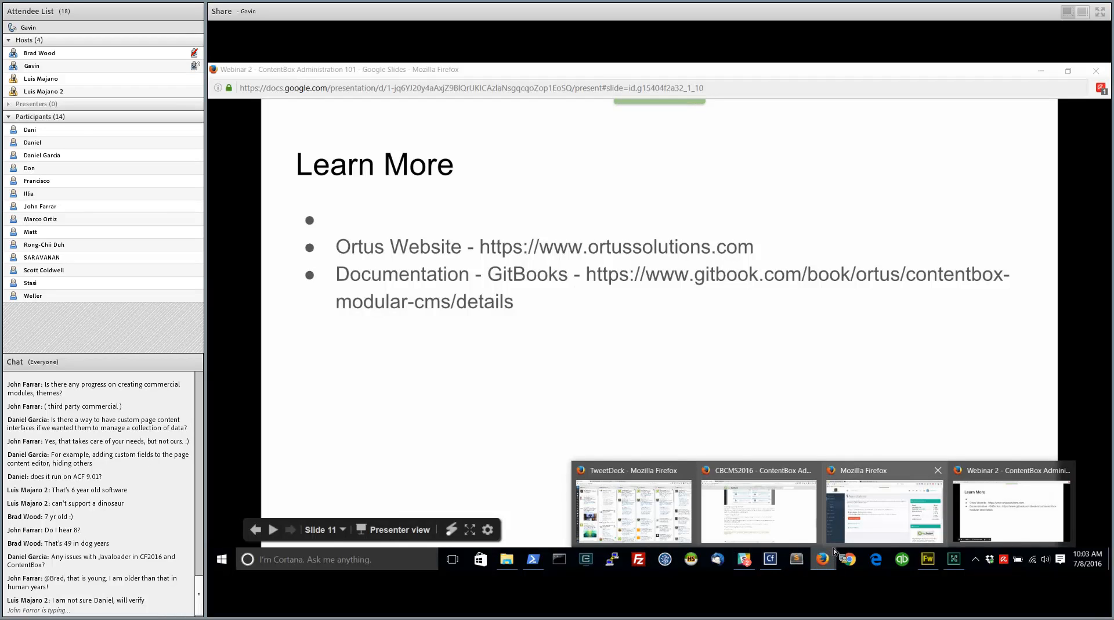
click(1015, 519)
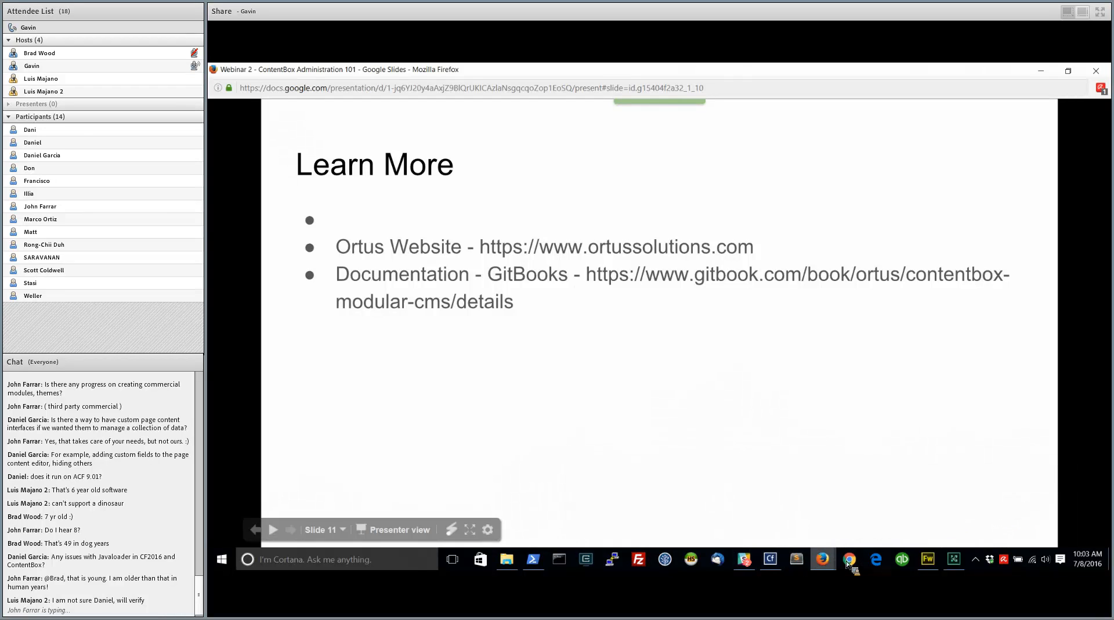
Return to the browser window with the site administration and open the ContentBox Modular CMS GitBook for reading in a new tab
mouse_move(833, 562)
click(885, 508)
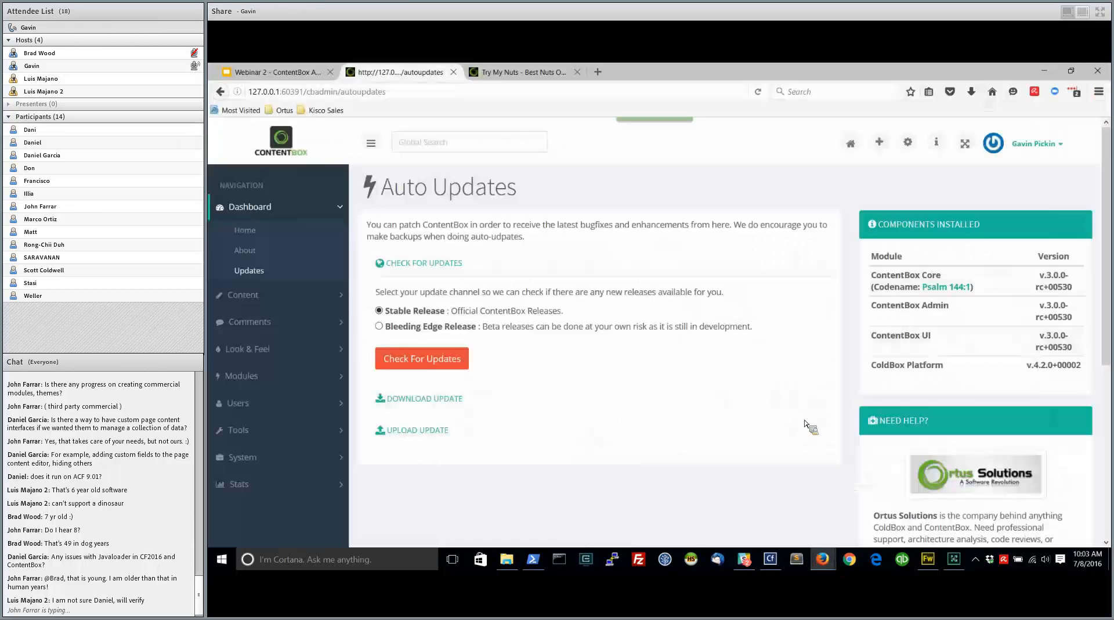
click(598, 72)
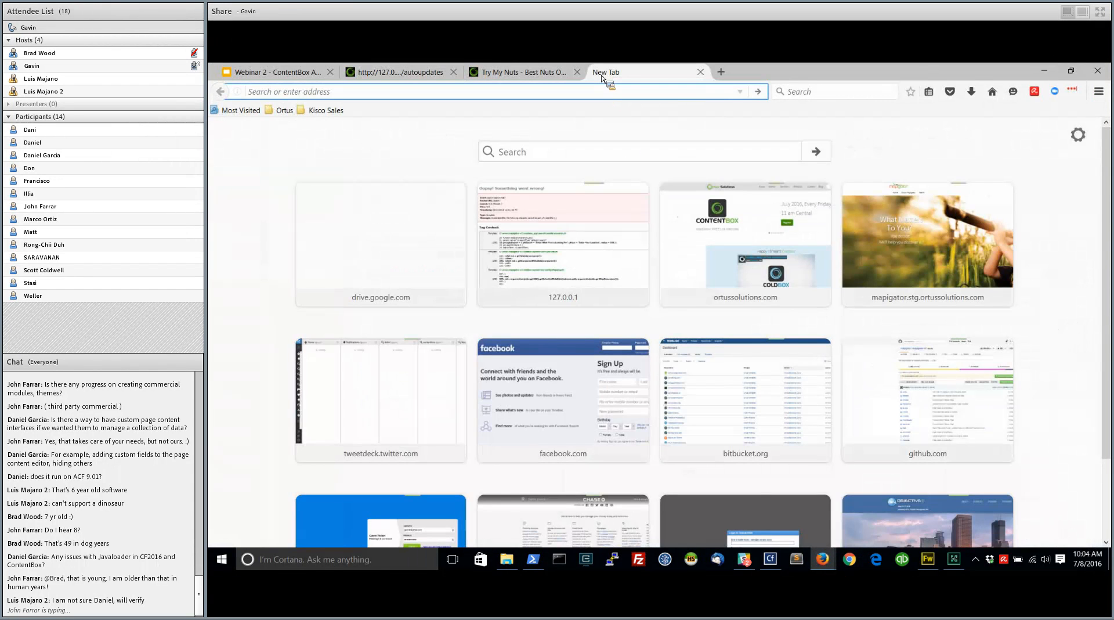
text(gitbook.com/)
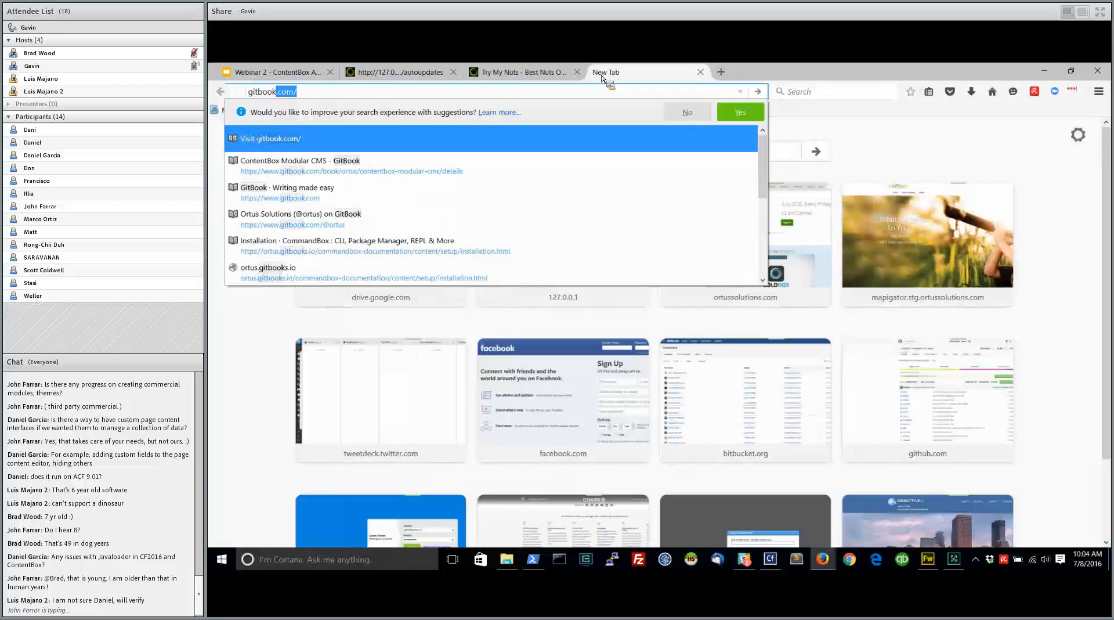
key(Down)
key(Return)
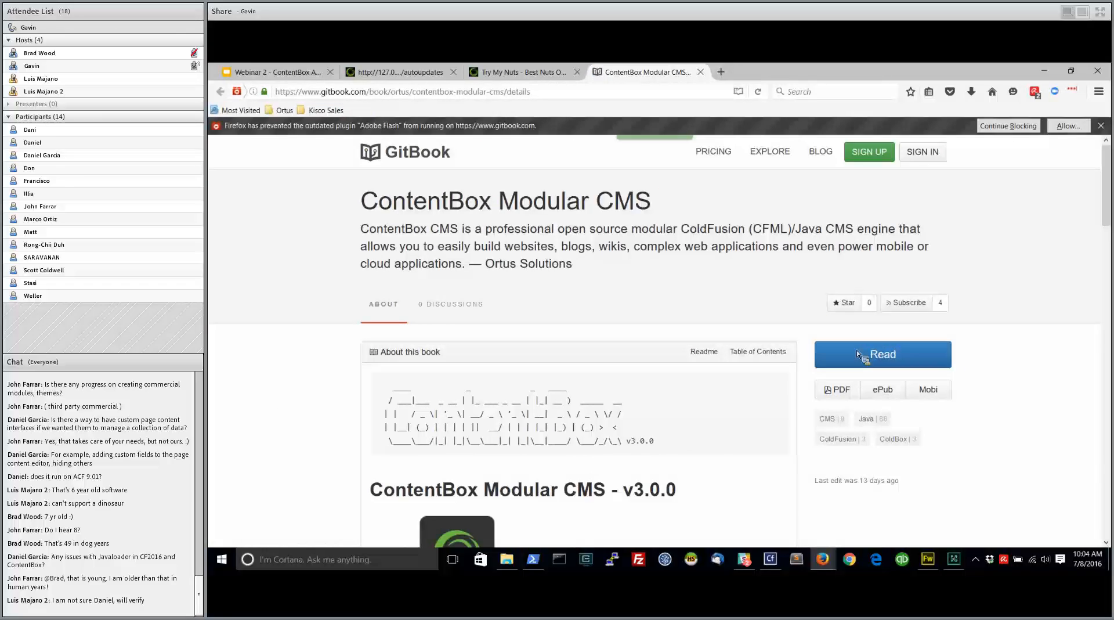
click(883, 359)
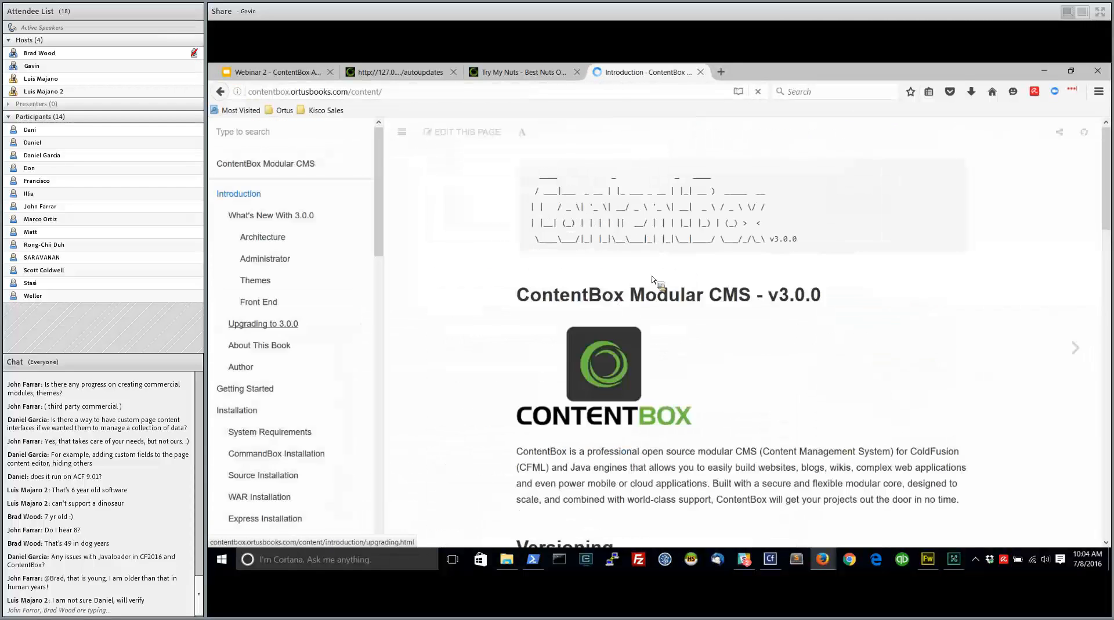
Browse the documentation's What's New With 3.0.0 section, including its Architecture, Administrator and Themes topics
click(284, 216)
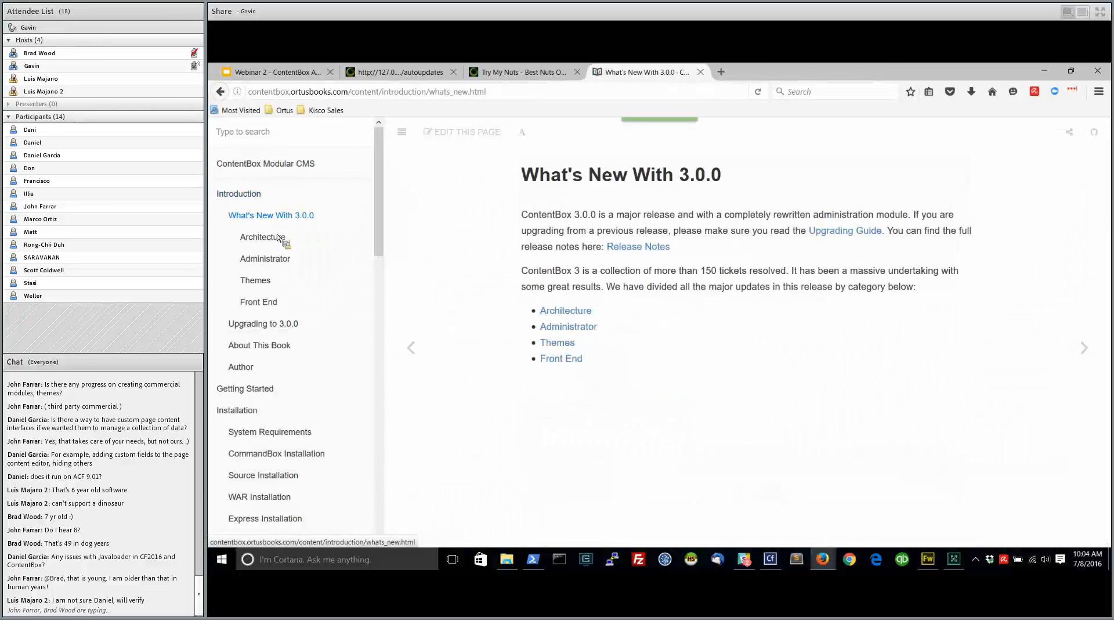
click(276, 238)
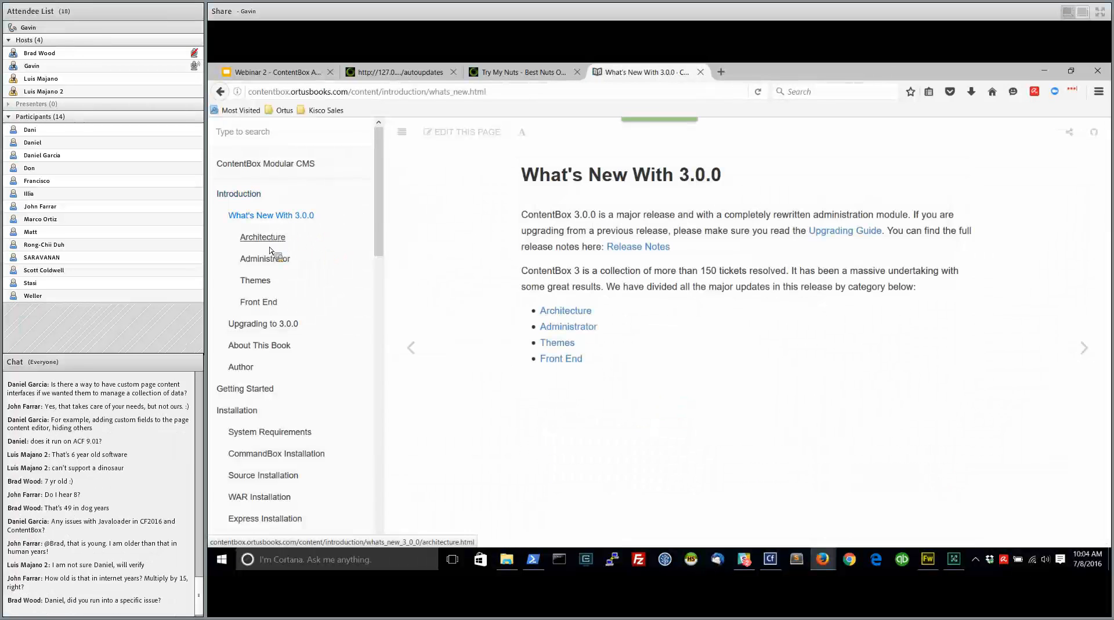
click(266, 259)
click(256, 281)
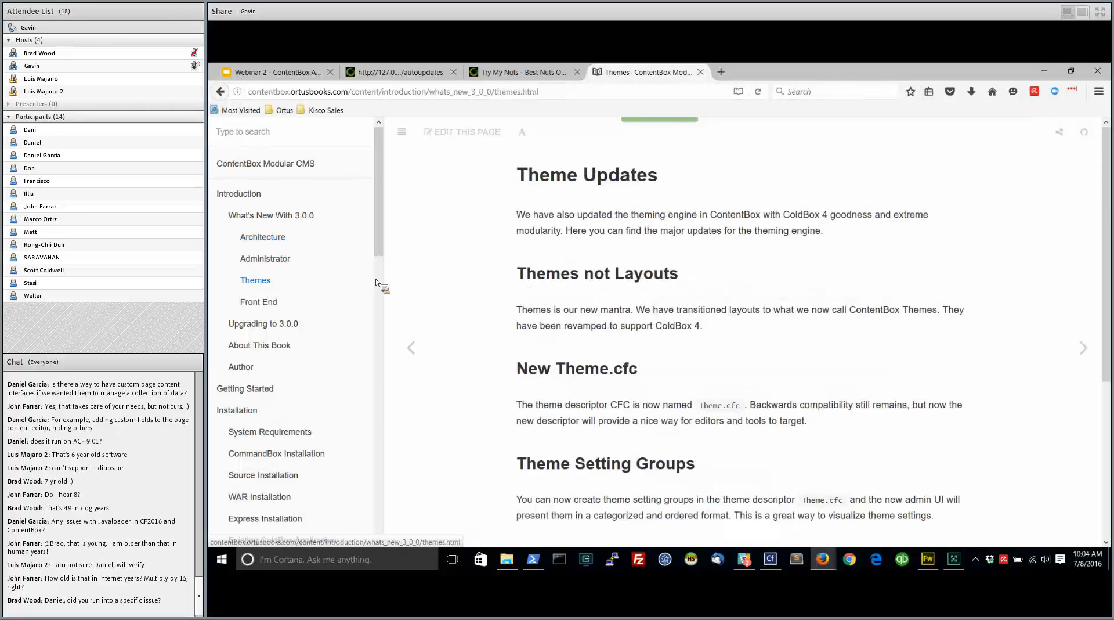
scroll(331, 348, down, 1)
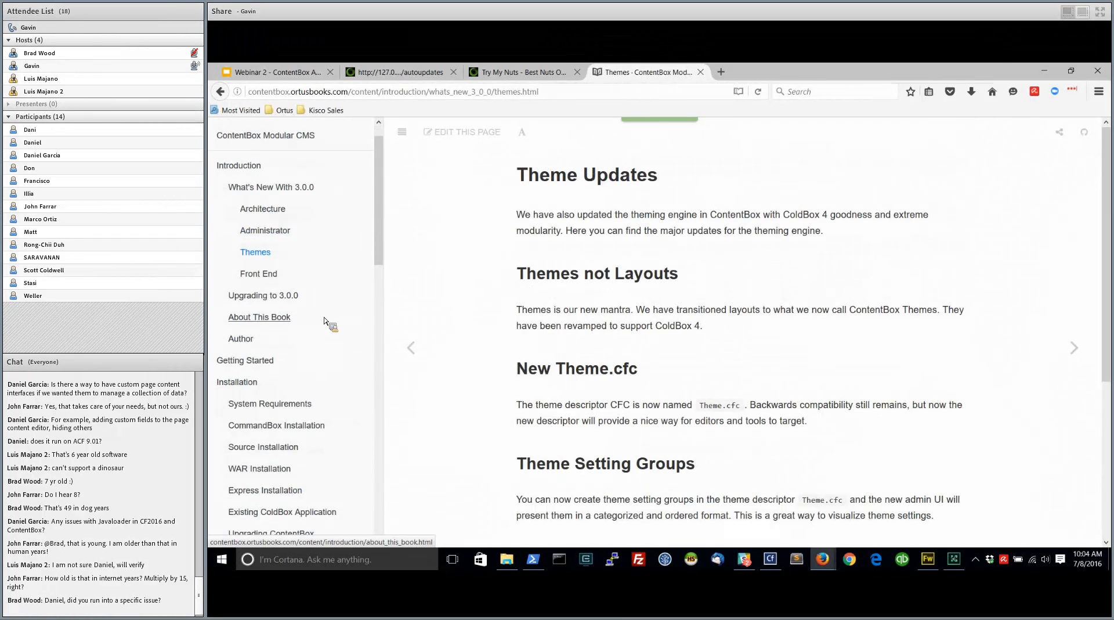
Open the documentation's Upgrading to 3.0.0 guide and read through the backup and CBCMS3 Updater download steps
click(273, 297)
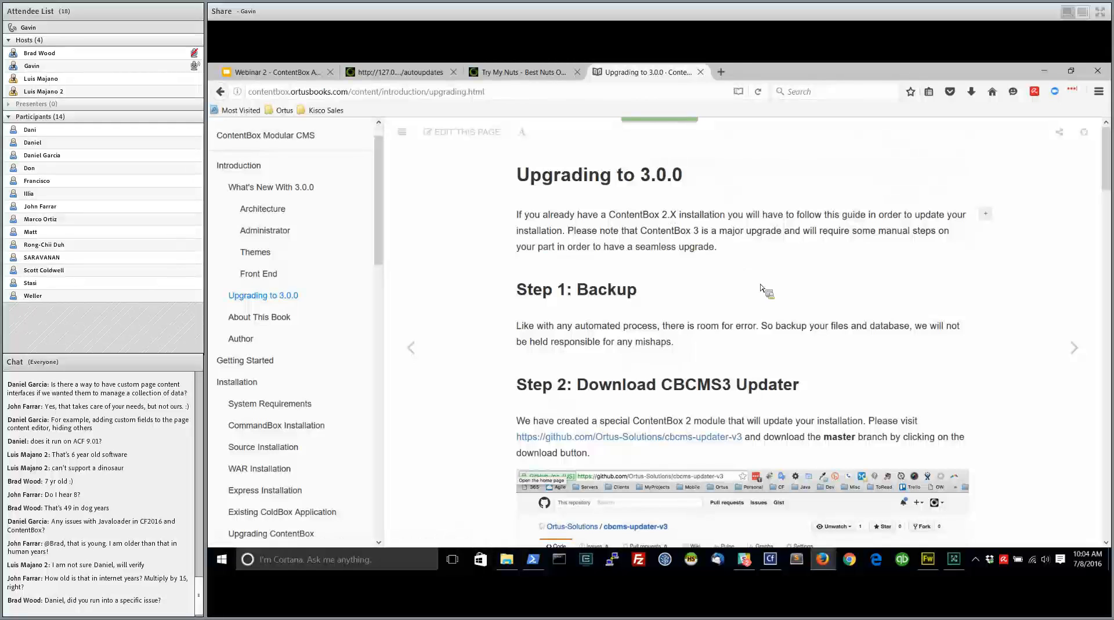
scroll(464, 321, down, 1)
scroll(464, 321, down, 5)
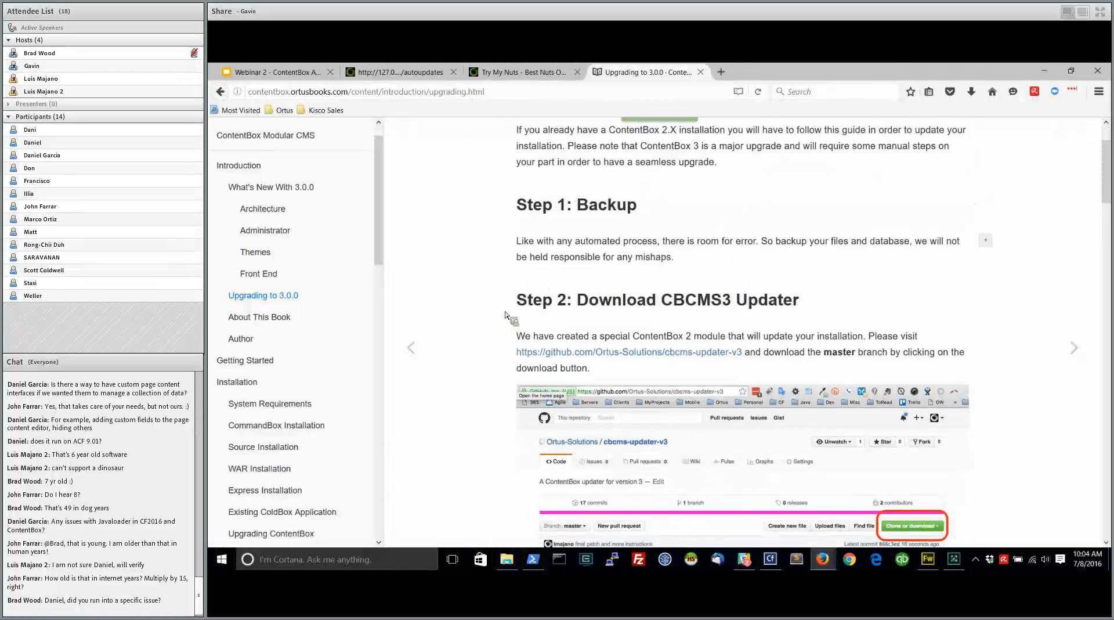
scroll(318, 353, down, 2)
scroll(322, 308, down, 3)
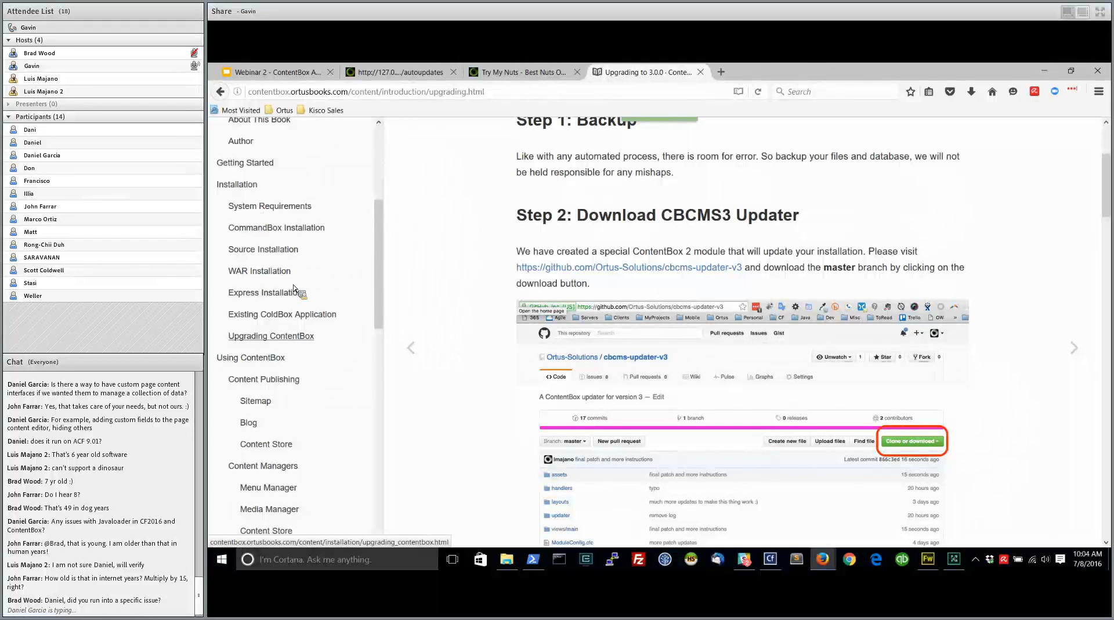
Look through the documentation's table of contents from Installation to Recipes and return to its beginning
scroll(331, 355, down, 3)
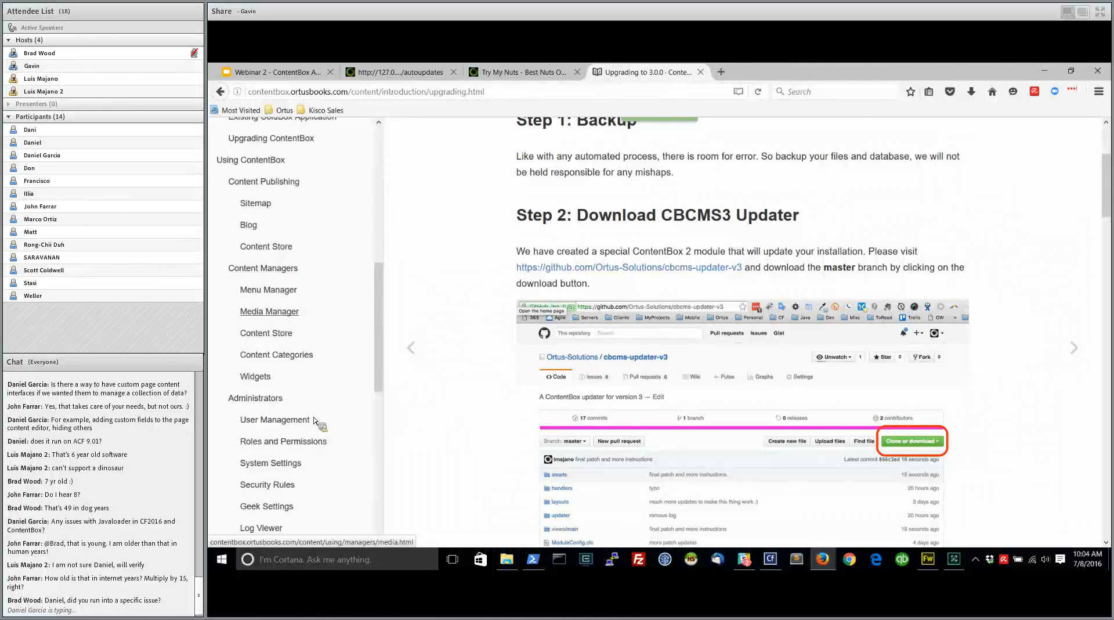
scroll(314, 420, down, 3)
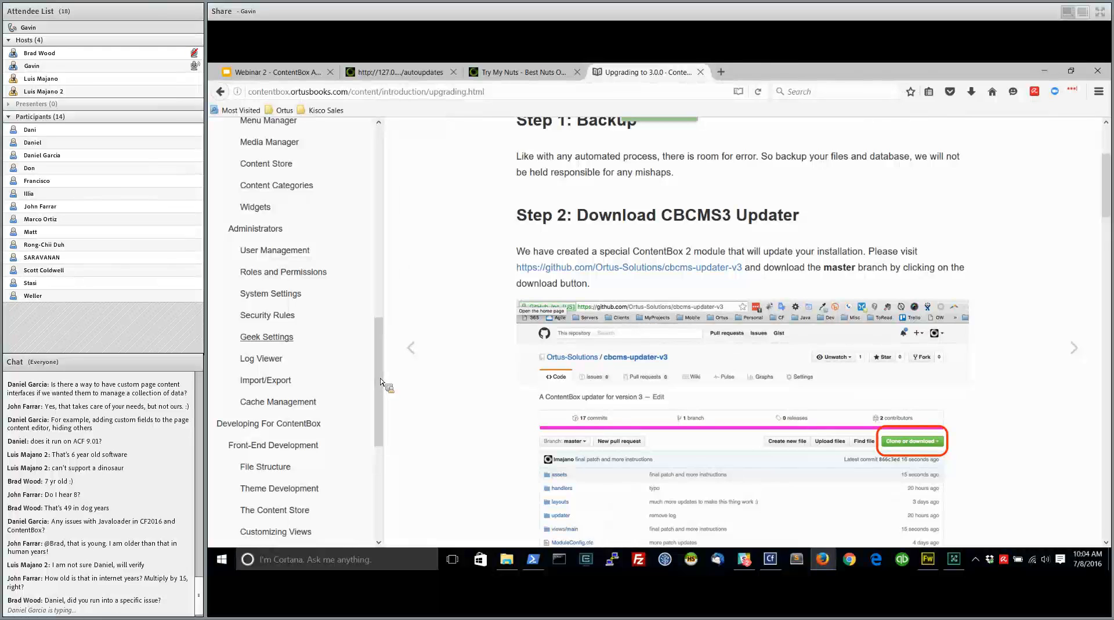
scroll(382, 395, down, 3)
scroll(383, 400, down, 2)
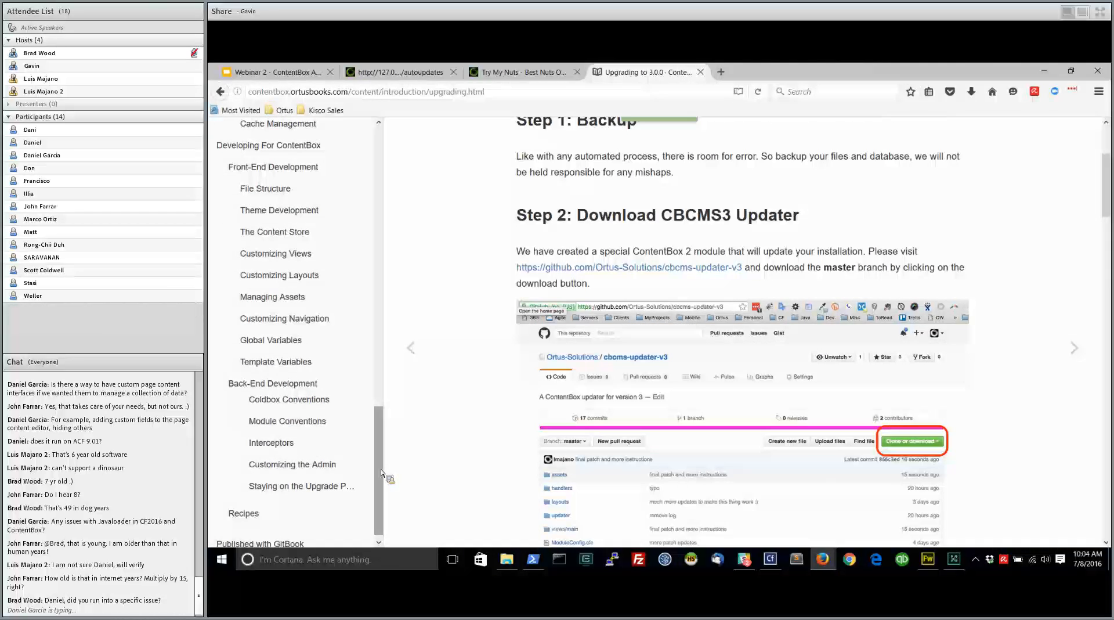
drag(383, 476, 383, 197)
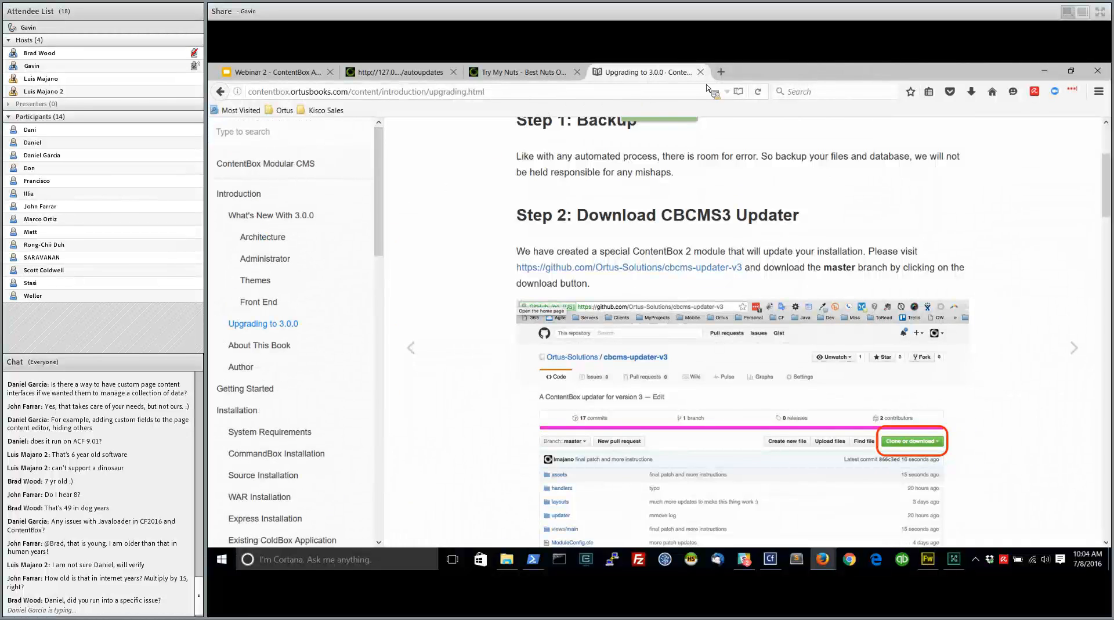
Open ortussolutions.com in a new tab and go to its ContentBox product page
click(725, 72)
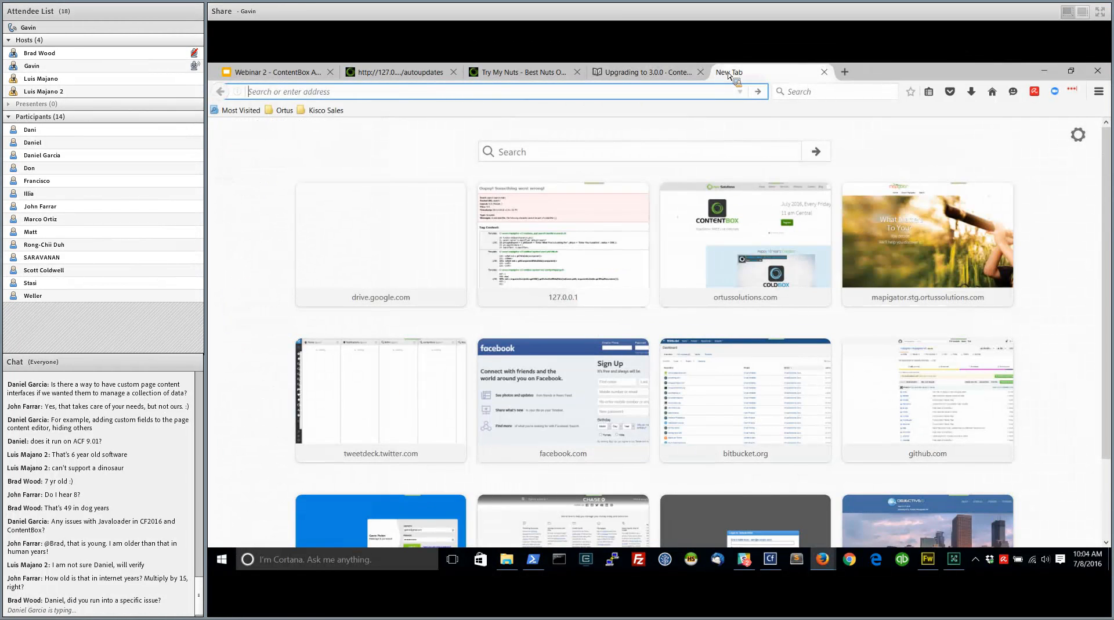
text(ortussolutions.com/)
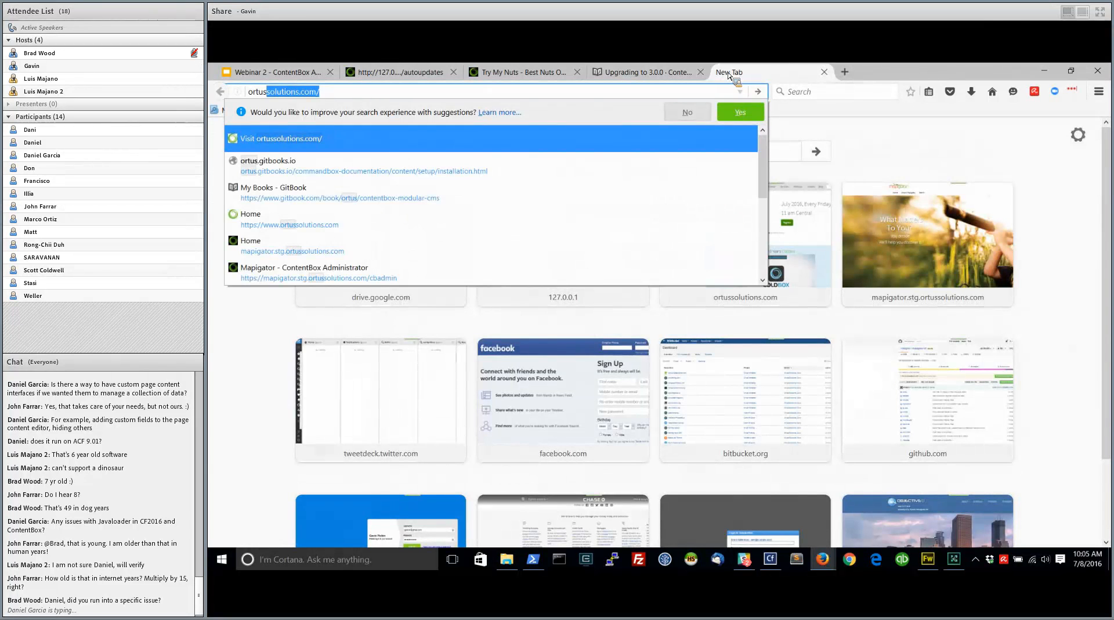
key(Return)
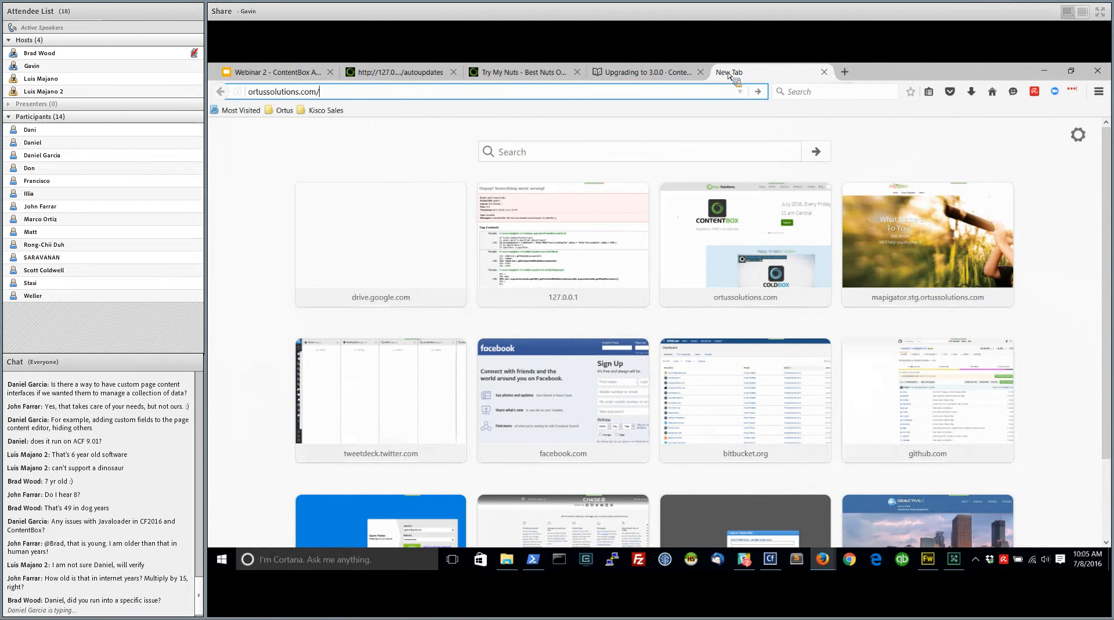
key(Return)
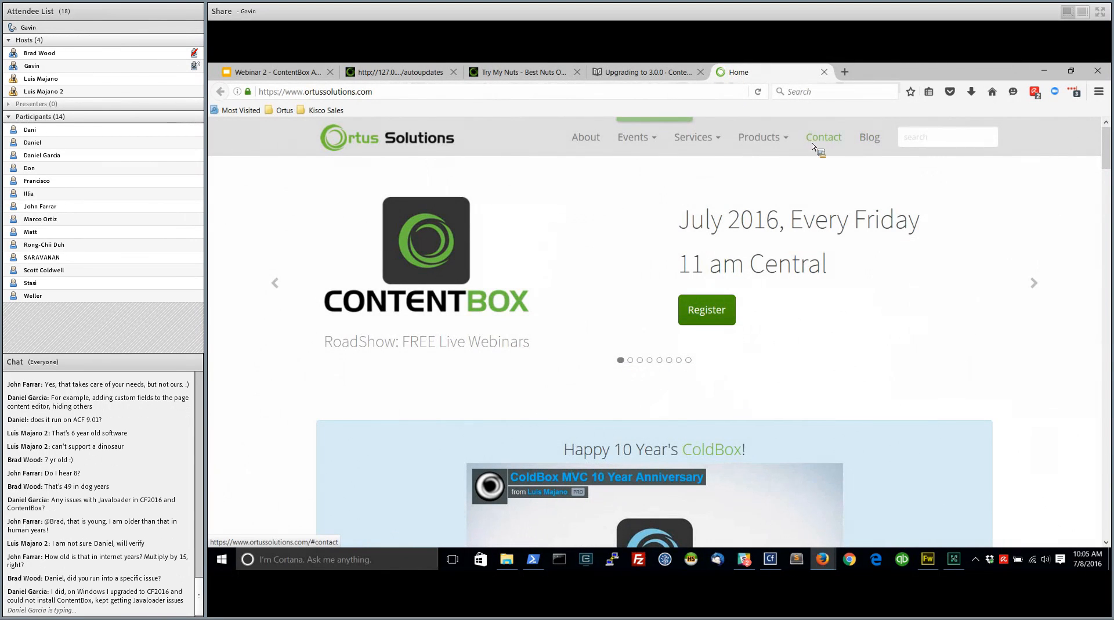
click(754, 149)
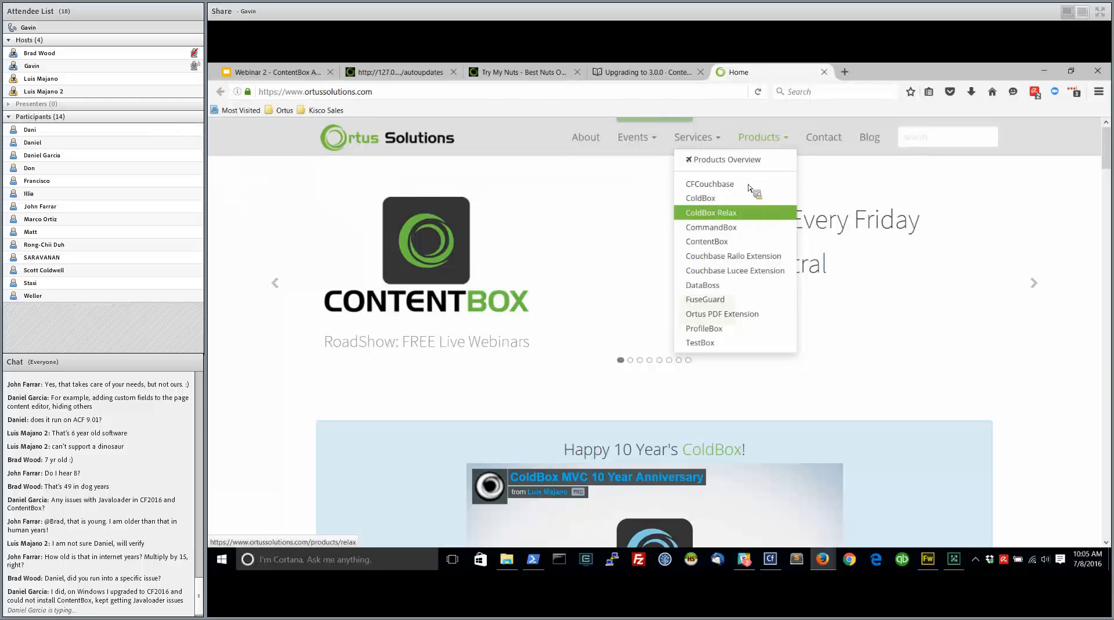
click(726, 248)
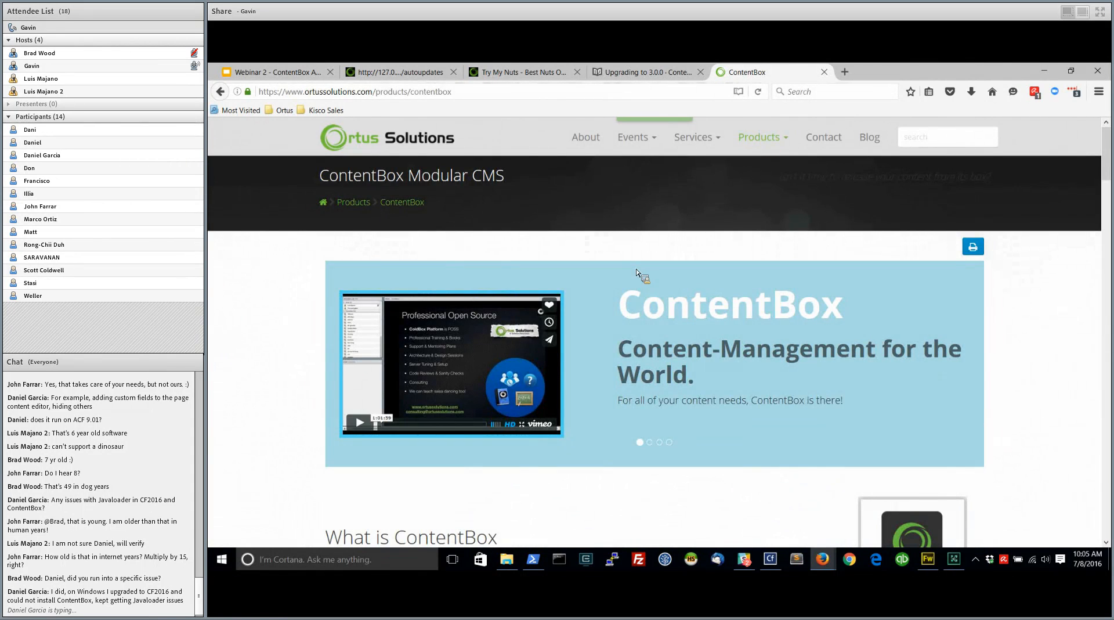
View the product page's Installation section and highlight the Bleeding Edge command "box install contentbox-be && box server start"
scroll(631, 276, down, 3)
scroll(617, 281, down, 6)
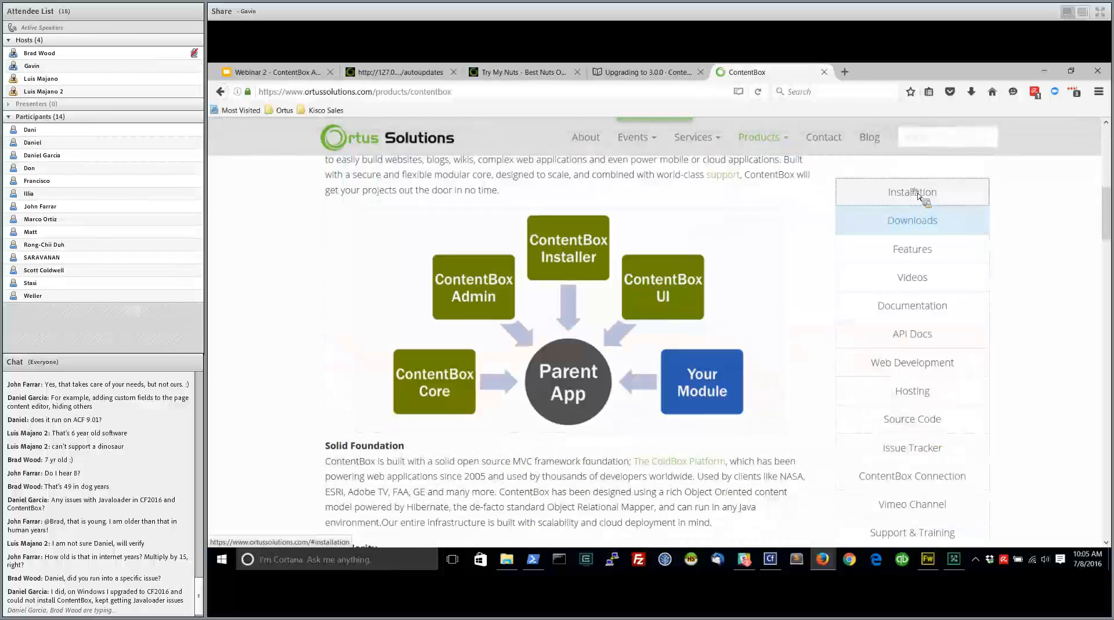
scroll(913, 200, down, 4)
scroll(473, 383, down, 6)
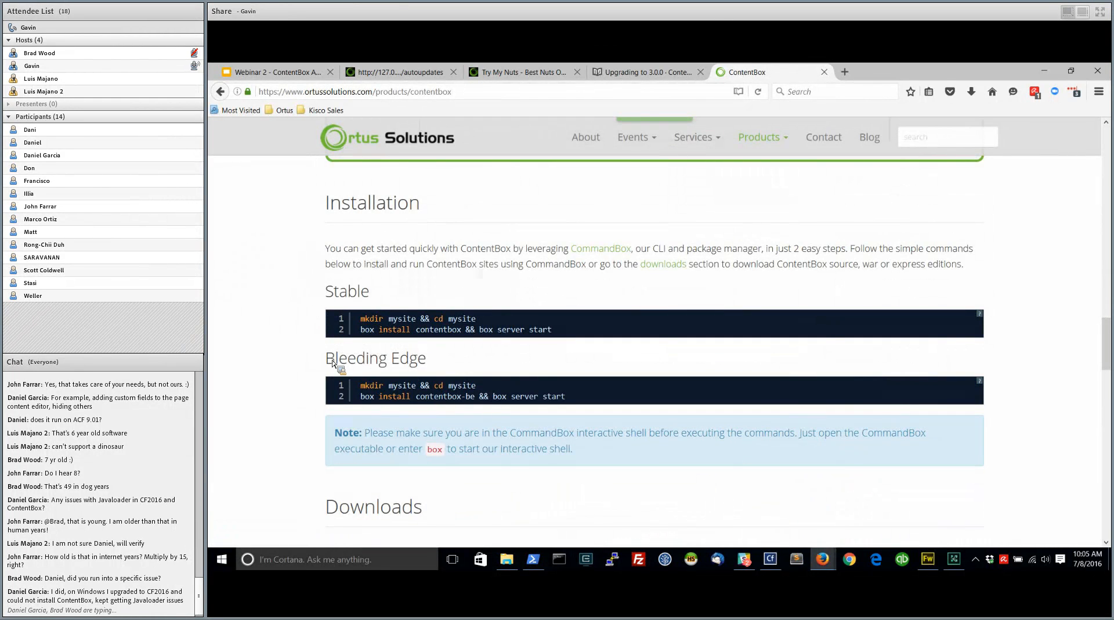
drag(568, 400, 382, 404)
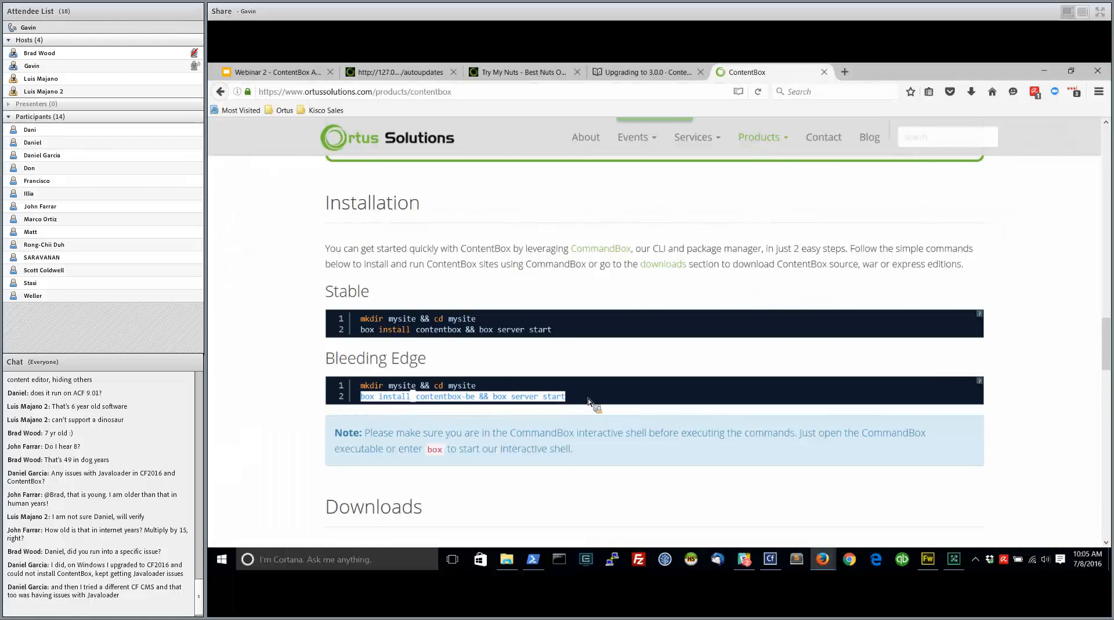
click(293, 352)
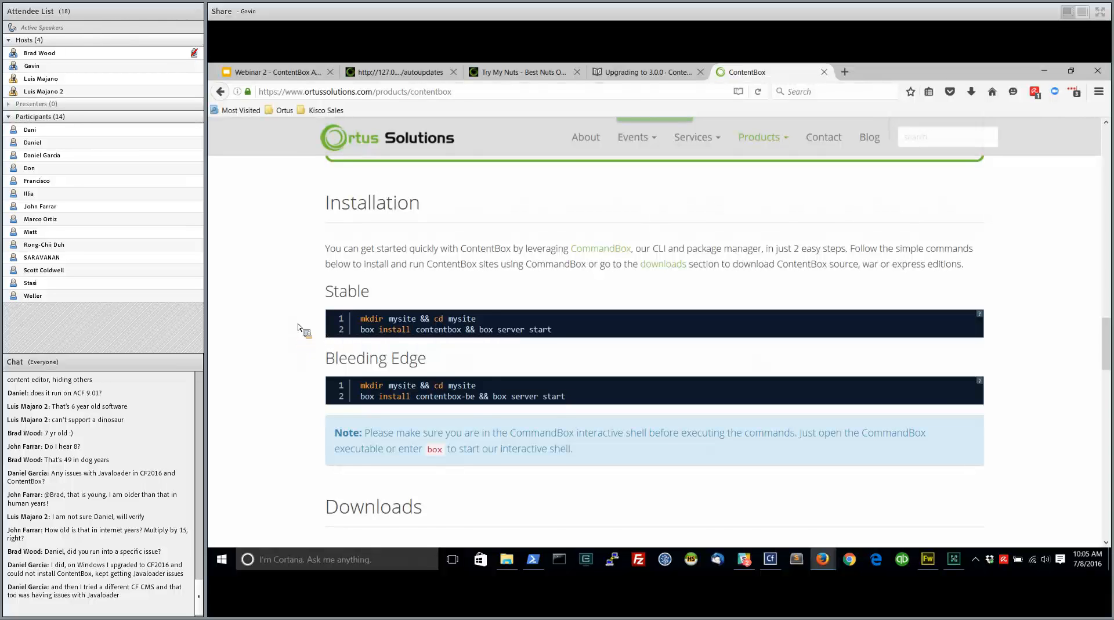
Look through the product page's Downloads, Web Development and Our Services sections and return to its beginning
scroll(299, 328, down, 2)
scroll(299, 330, down, 5)
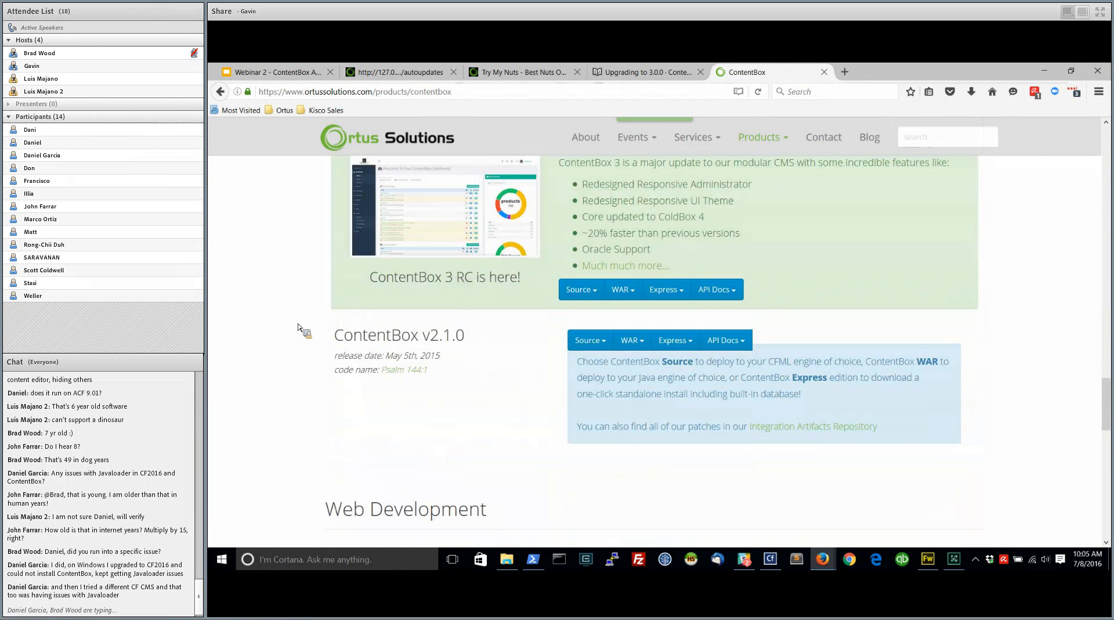
scroll(299, 329, down, 2)
scroll(299, 329, down, 5)
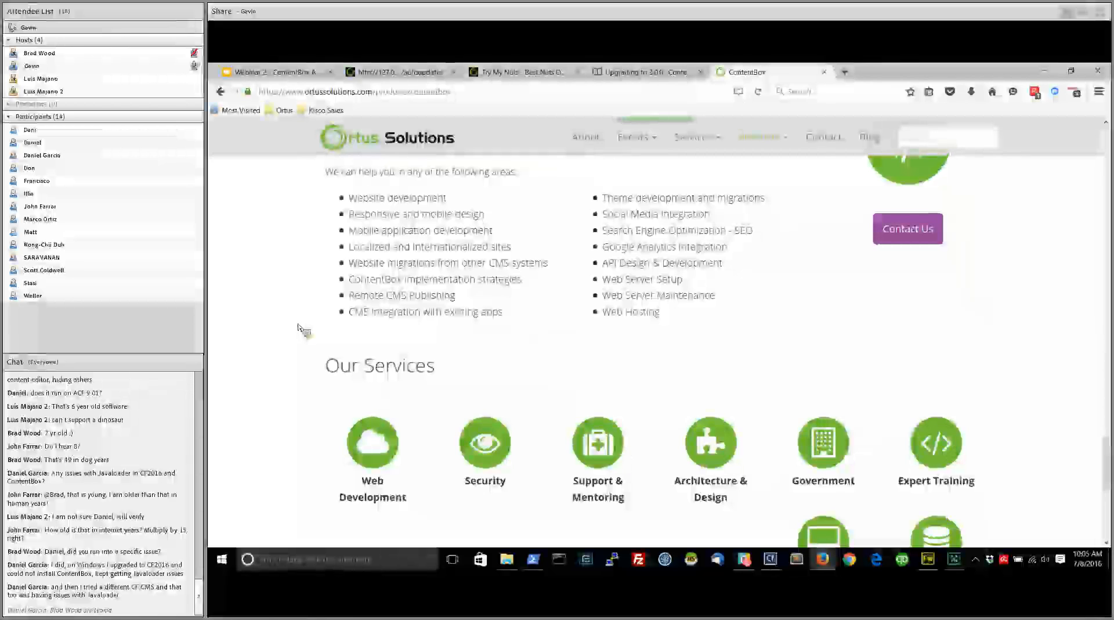
scroll(302, 328, down, 3)
scroll(581, 374, up, 15)
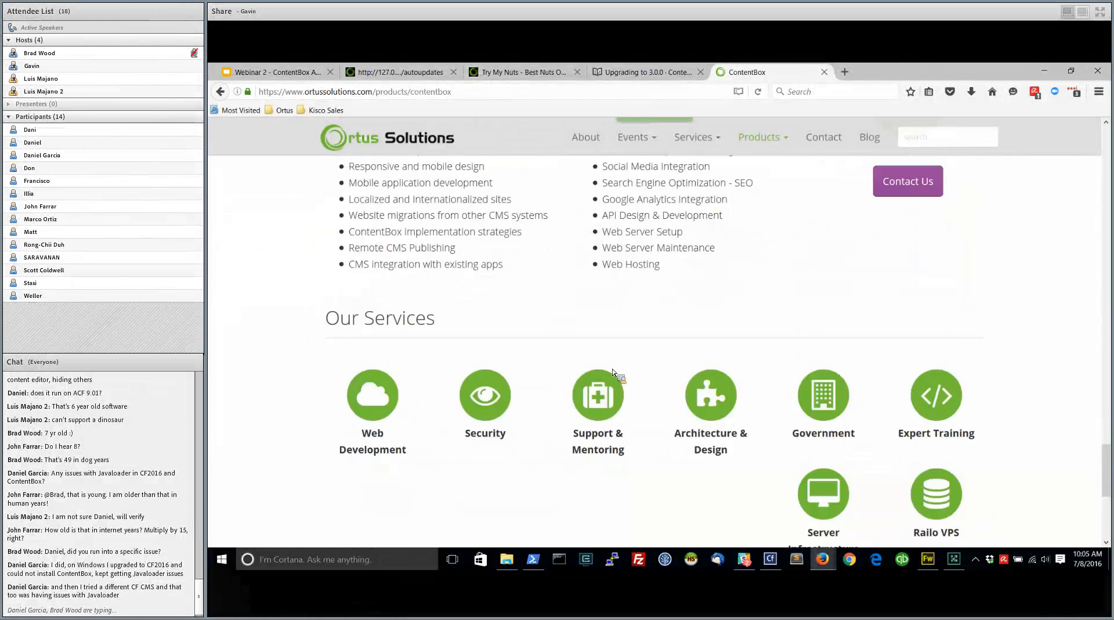
scroll(615, 372, up, 10)
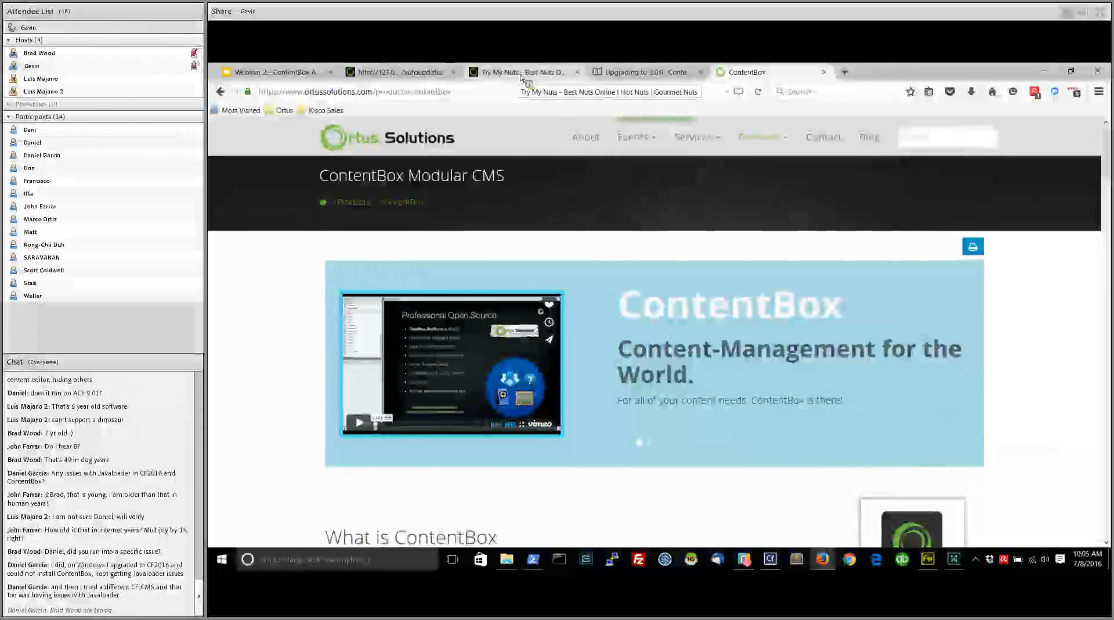
Return to the site administration's browser tab and open the Comments inbox
click(401, 72)
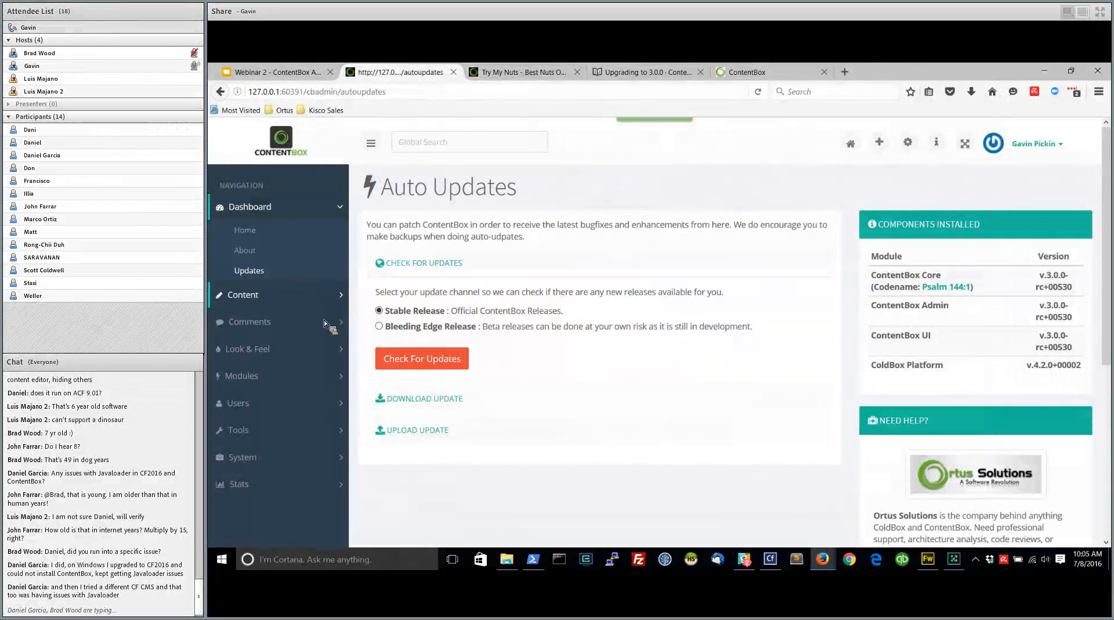
click(298, 322)
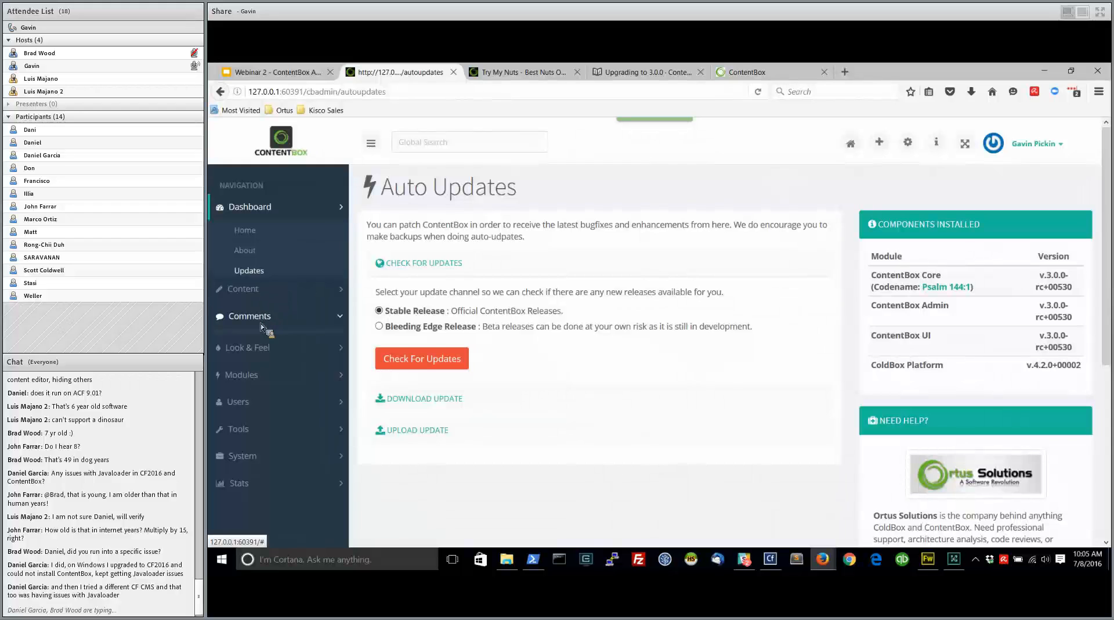
click(250, 286)
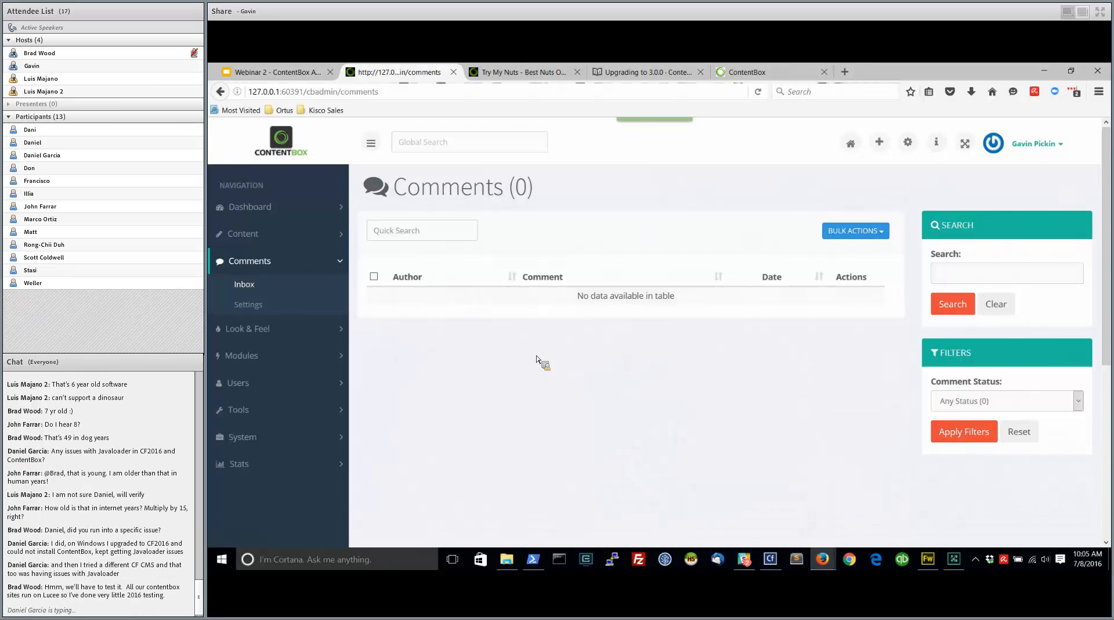
View the Widgets page and the Themes page of the Look & Feel section
click(235, 329)
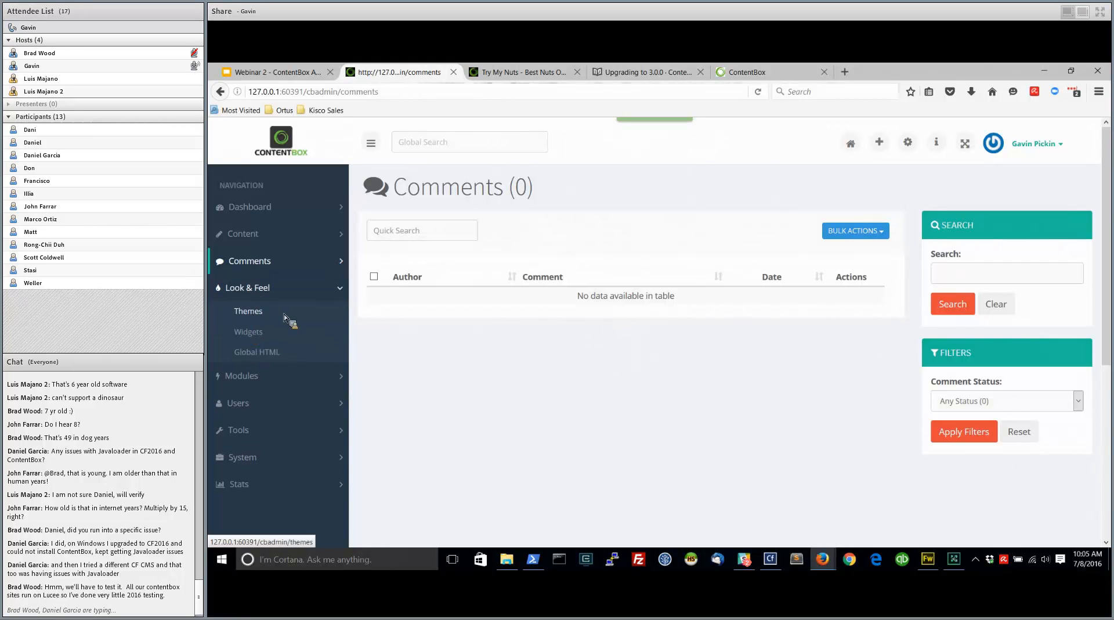
click(249, 337)
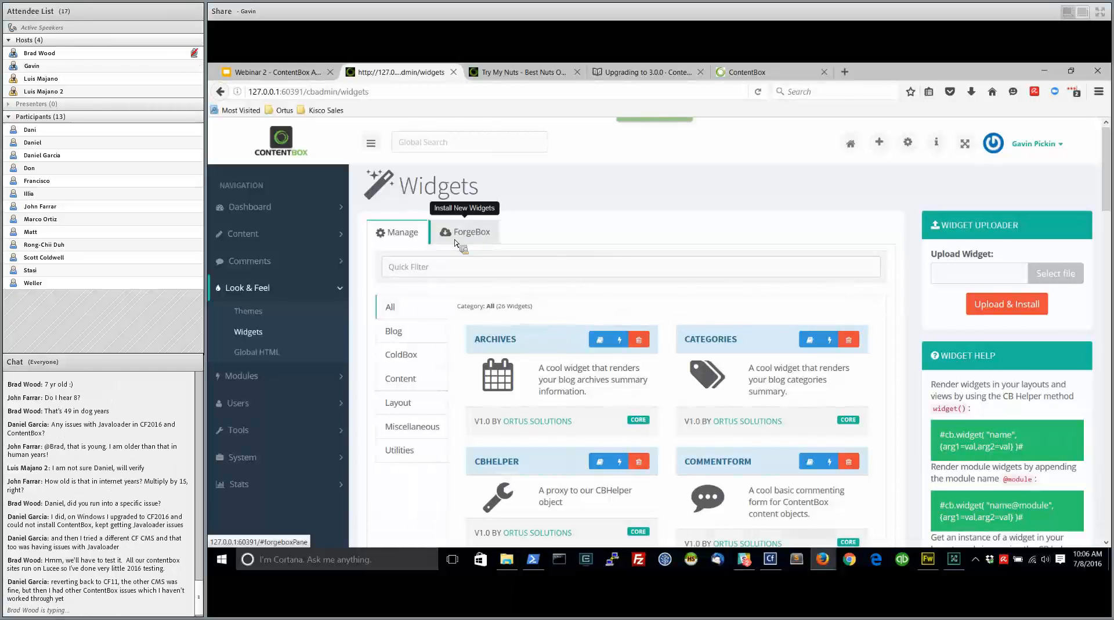
click(289, 302)
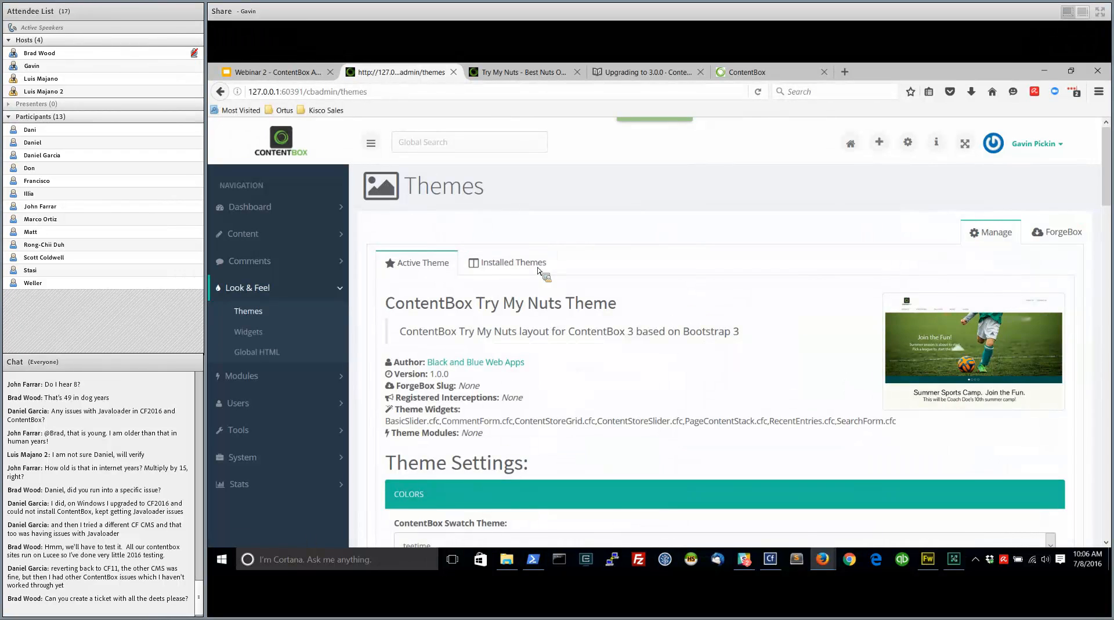
Open the Modules management page and look into the Users and Tools navigation sections
click(248, 377)
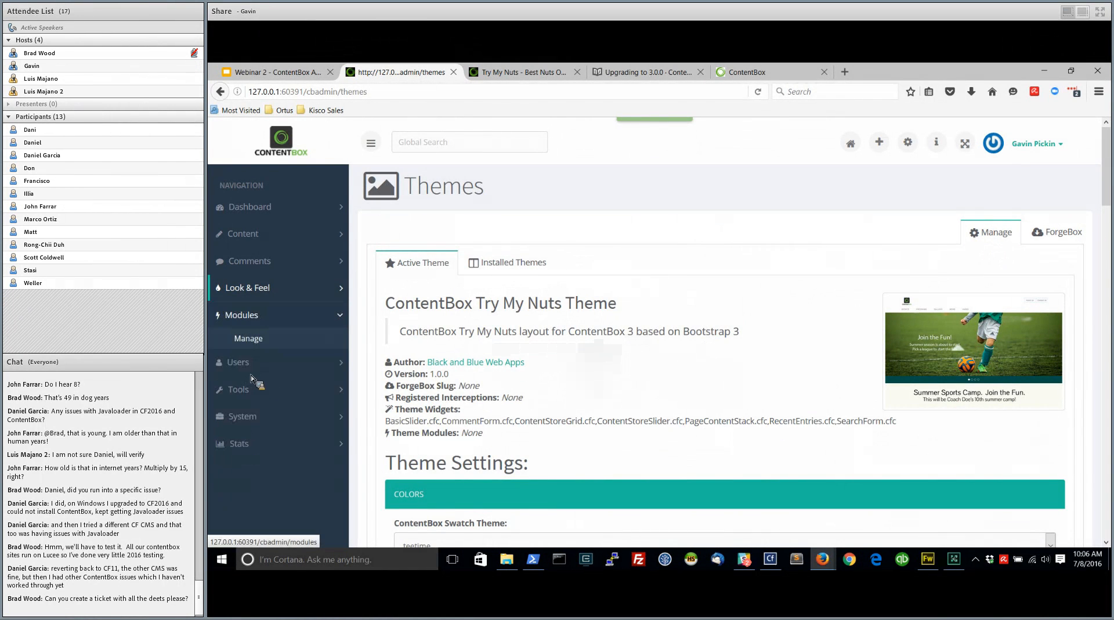
click(252, 340)
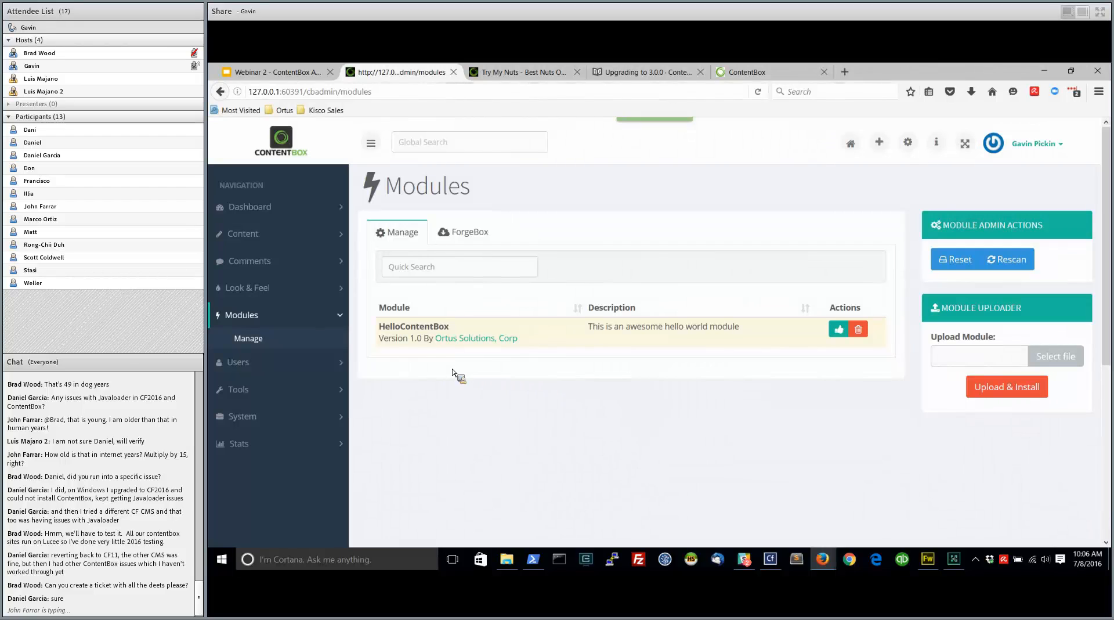
click(271, 361)
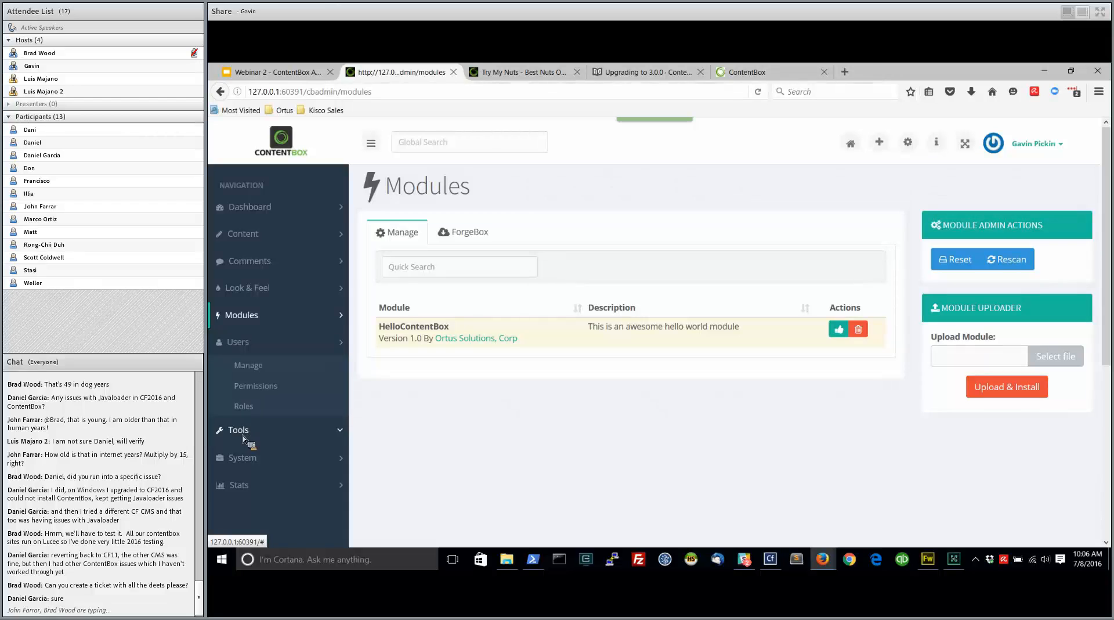
click(264, 429)
Open the system's ContentBox Settings and review the Site Options, including the page choices for Home Page Displays
click(250, 444)
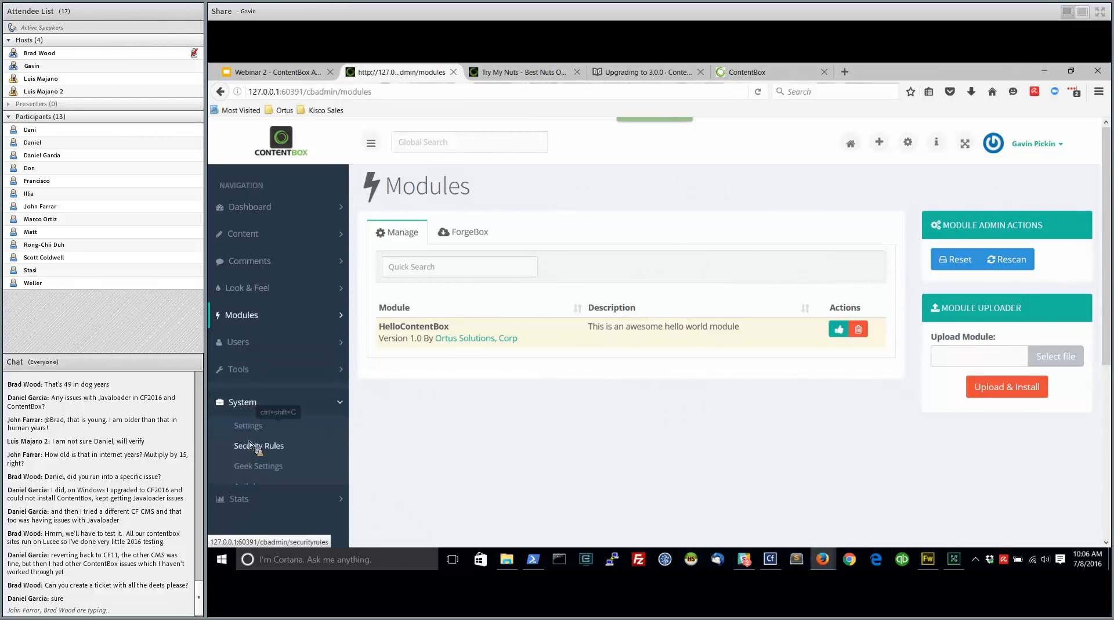
click(250, 427)
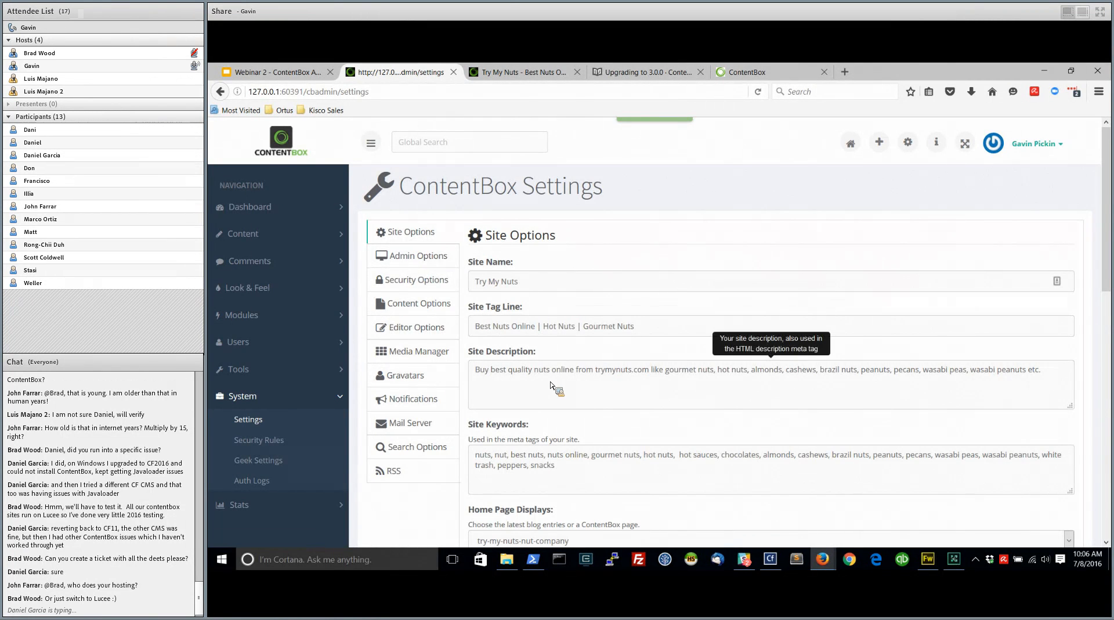
scroll(586, 459, down, 2)
click(586, 415)
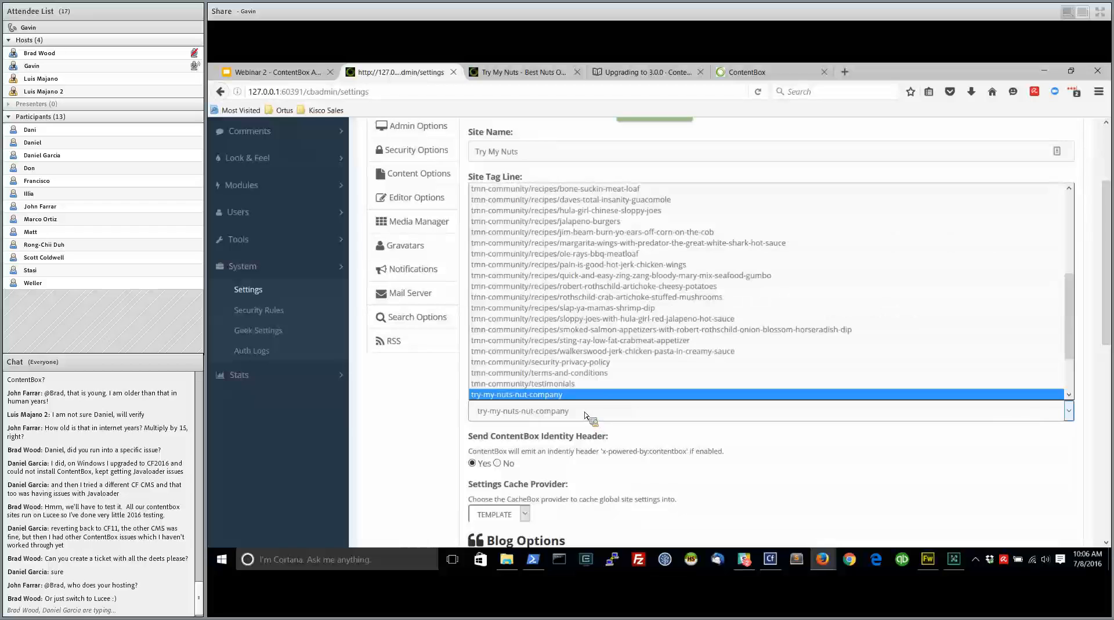
click(577, 418)
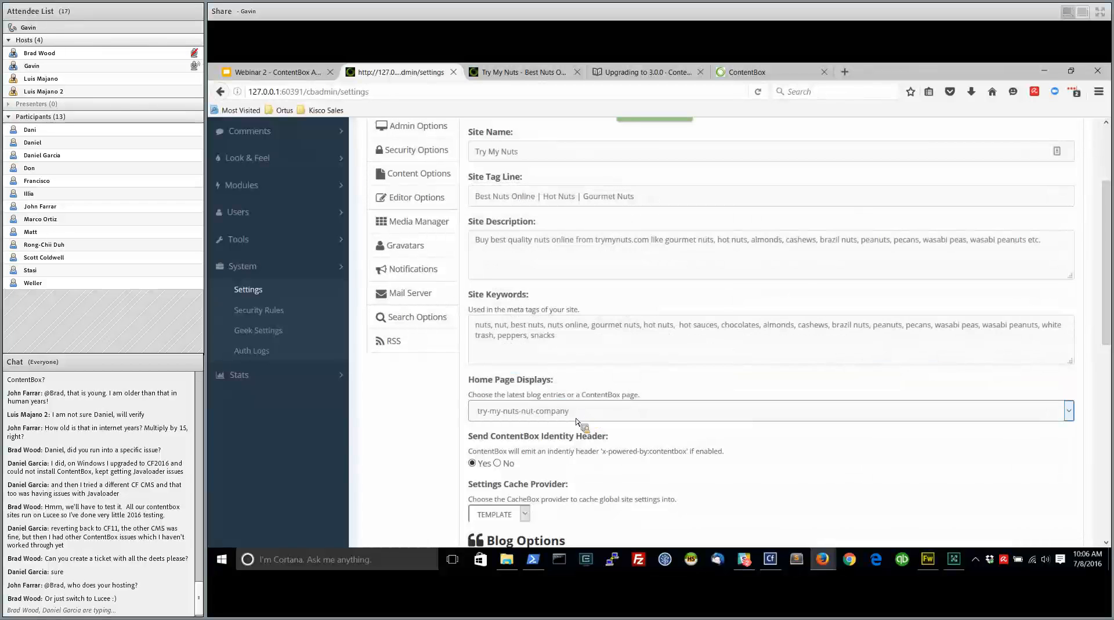
scroll(531, 444, down, 2)
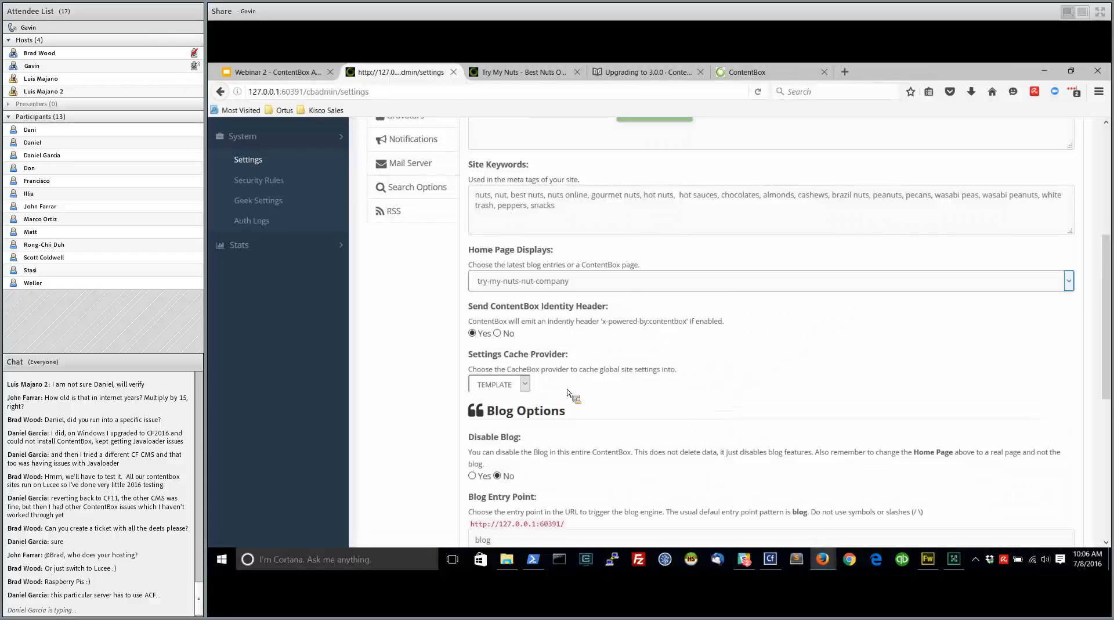
Review the Blog Options and Site Maintenance settings within the Site Options
scroll(569, 397, down, 2)
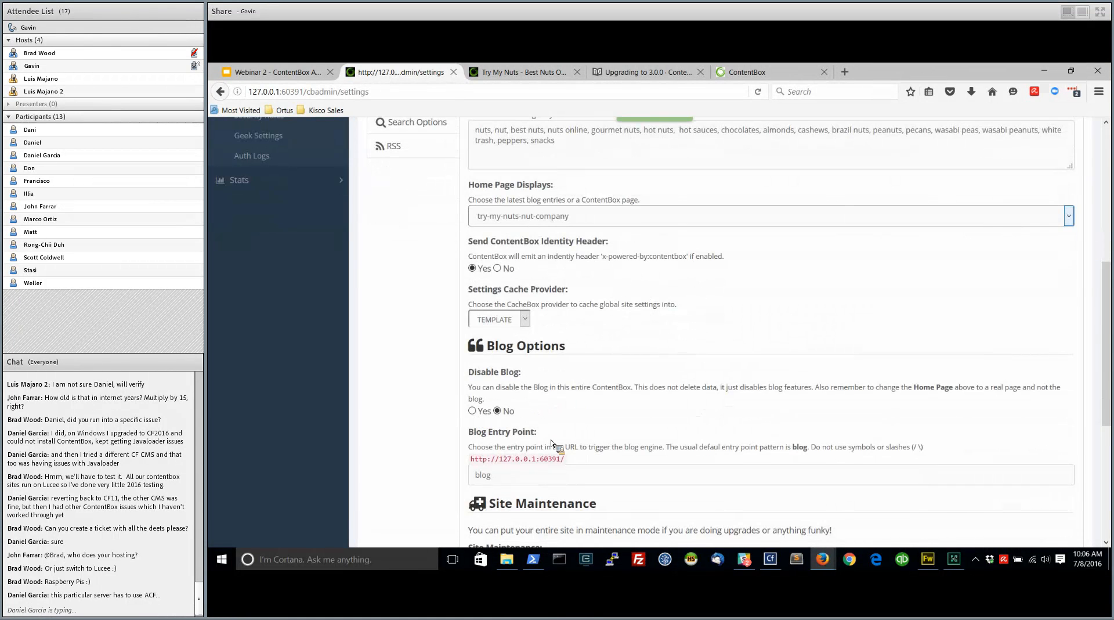
scroll(553, 443, down, 3)
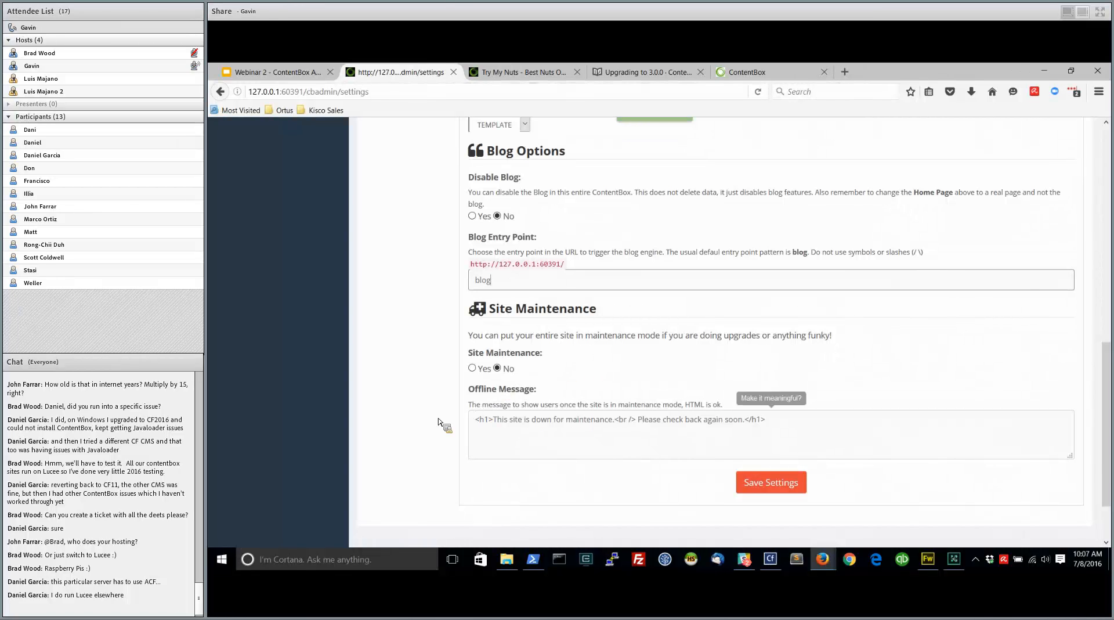
scroll(430, 416, up, 15)
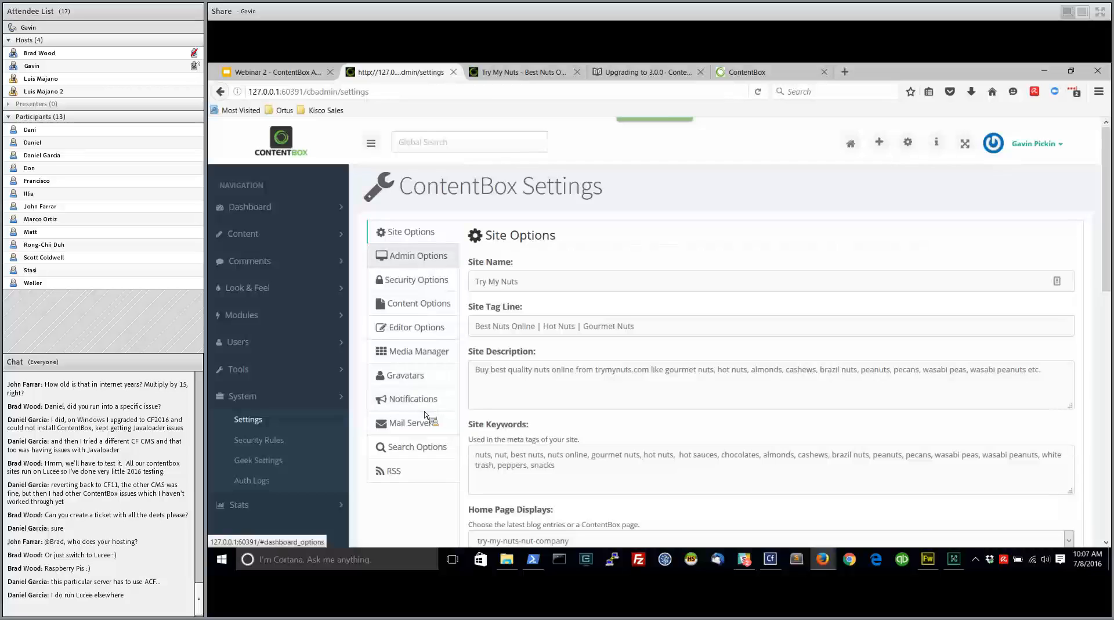
Open the Admin Options and review the Dashboard Options and Paging Options
click(426, 261)
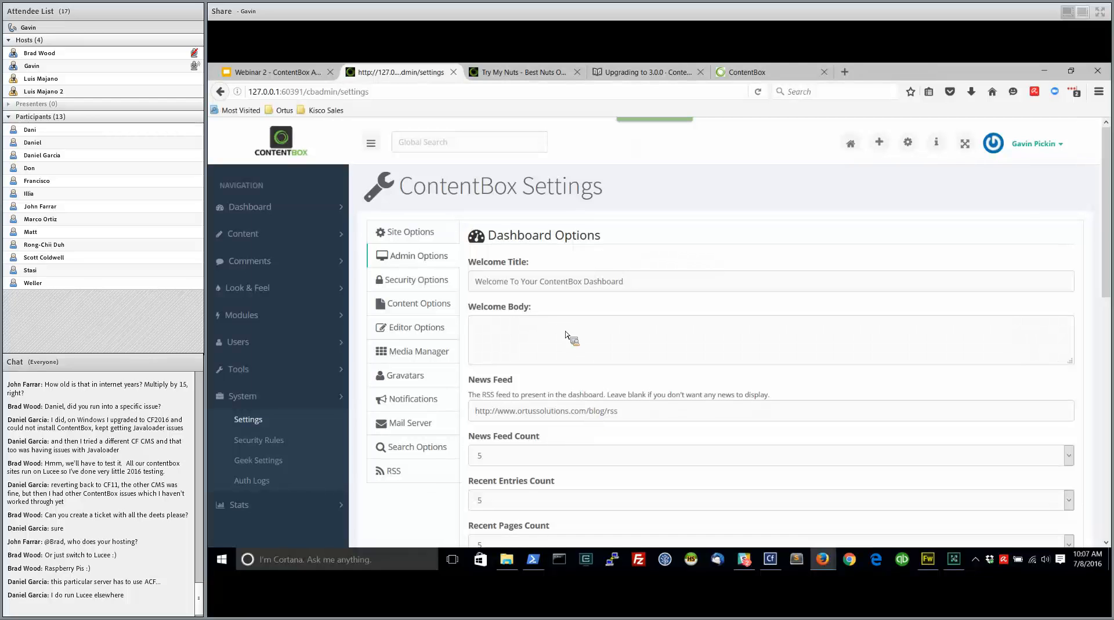
scroll(644, 421, down, 2)
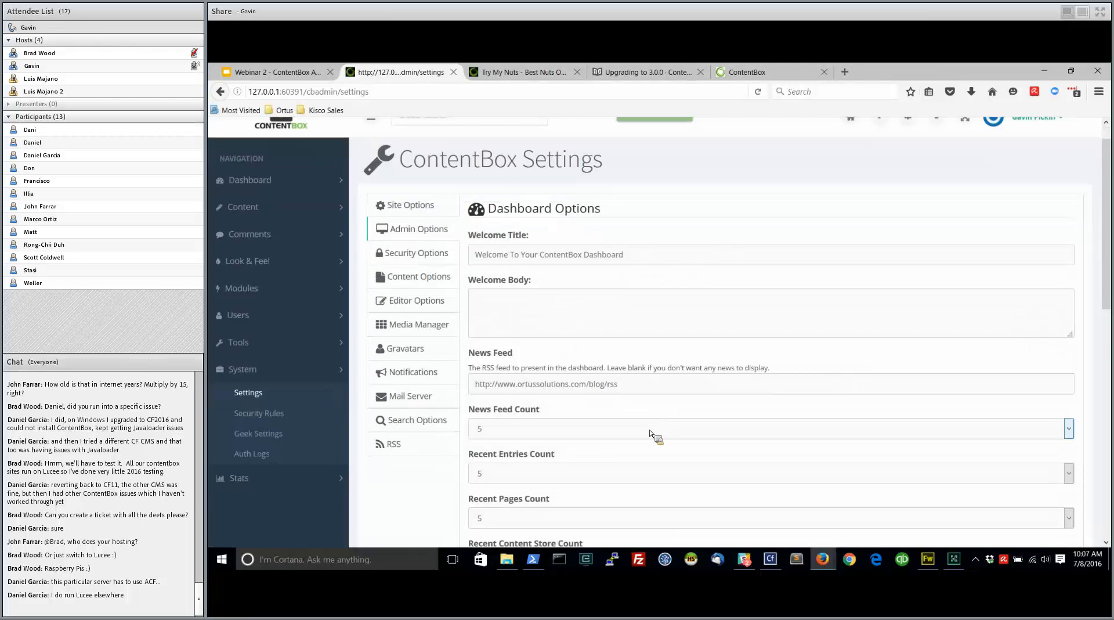
scroll(635, 454, down, 2)
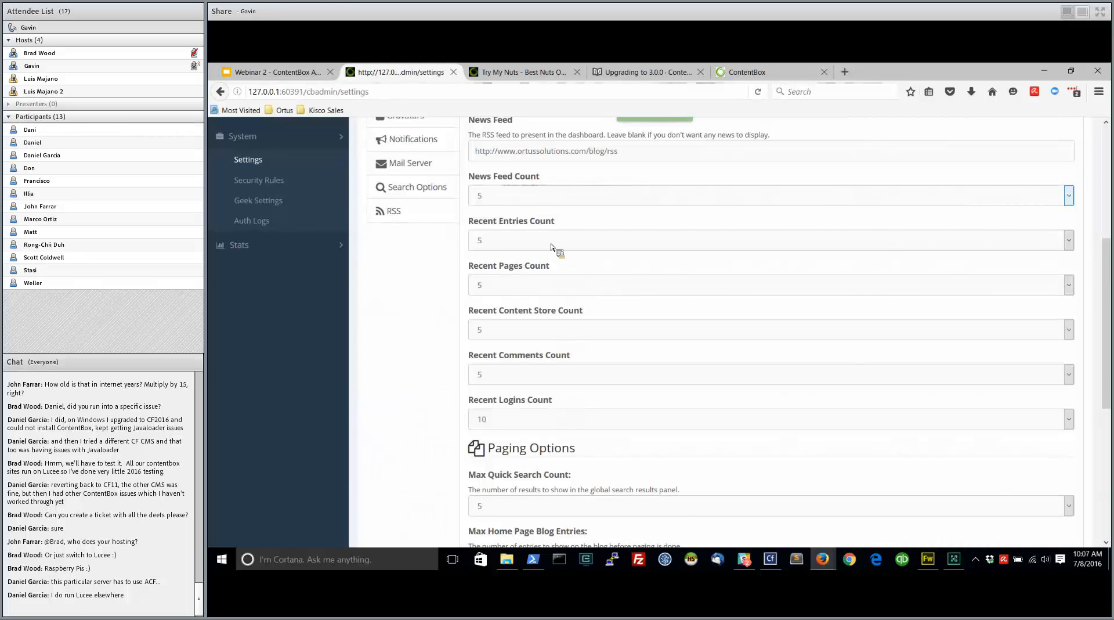
scroll(557, 256, down, 3)
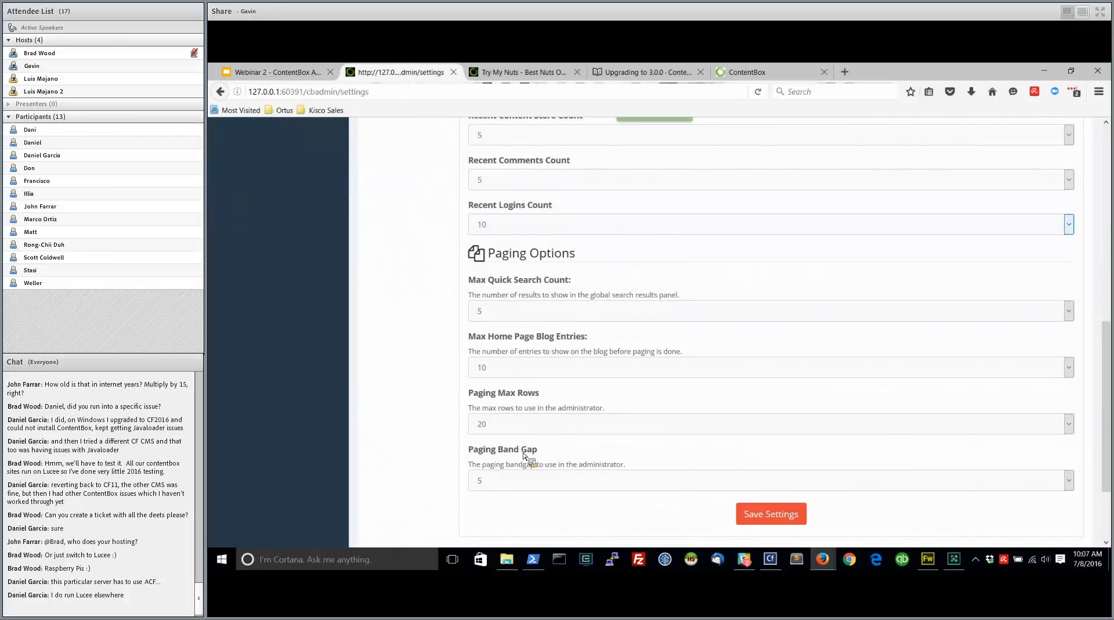
Open the Security Options and review the Login Tracker, Rate Limiter and SSL Encryption settings
scroll(544, 432, up, 10)
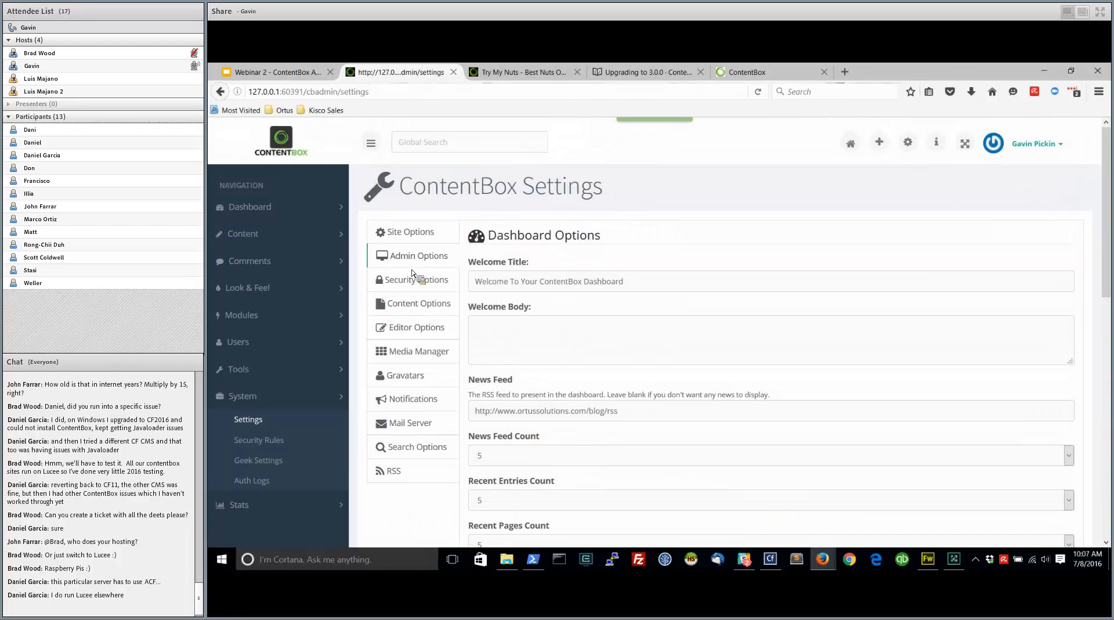
click(408, 280)
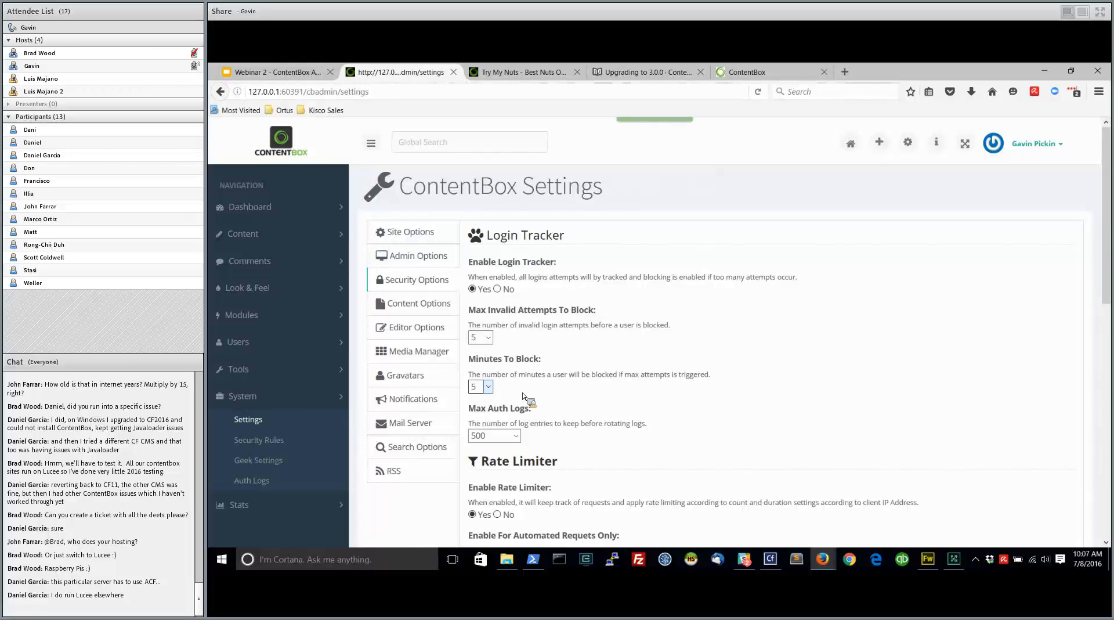
scroll(555, 376, down, 5)
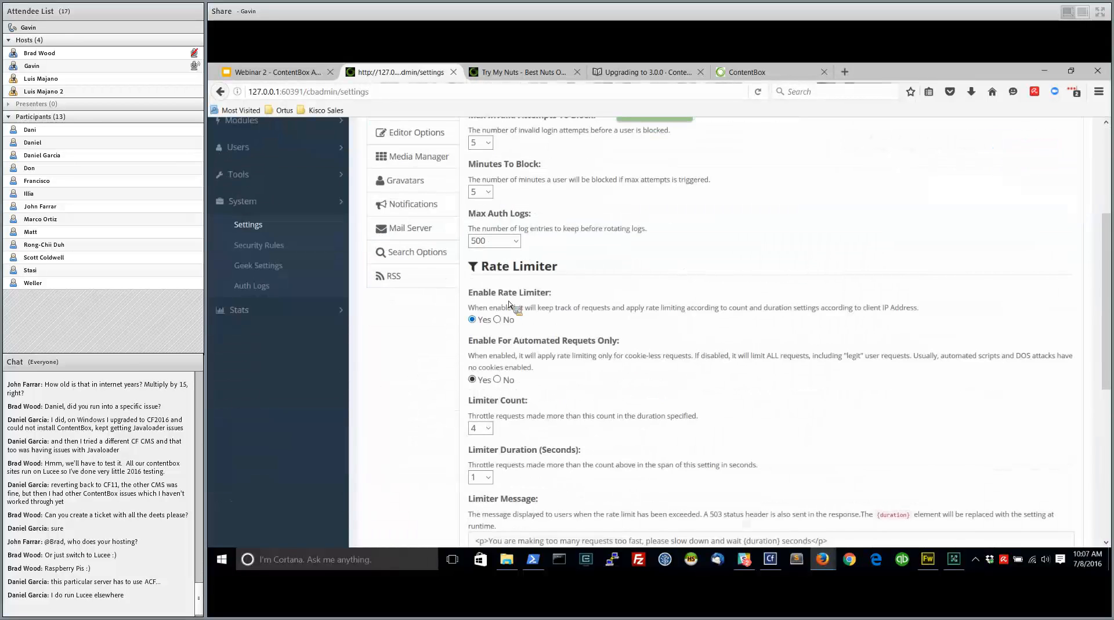
scroll(526, 250, up, 2)
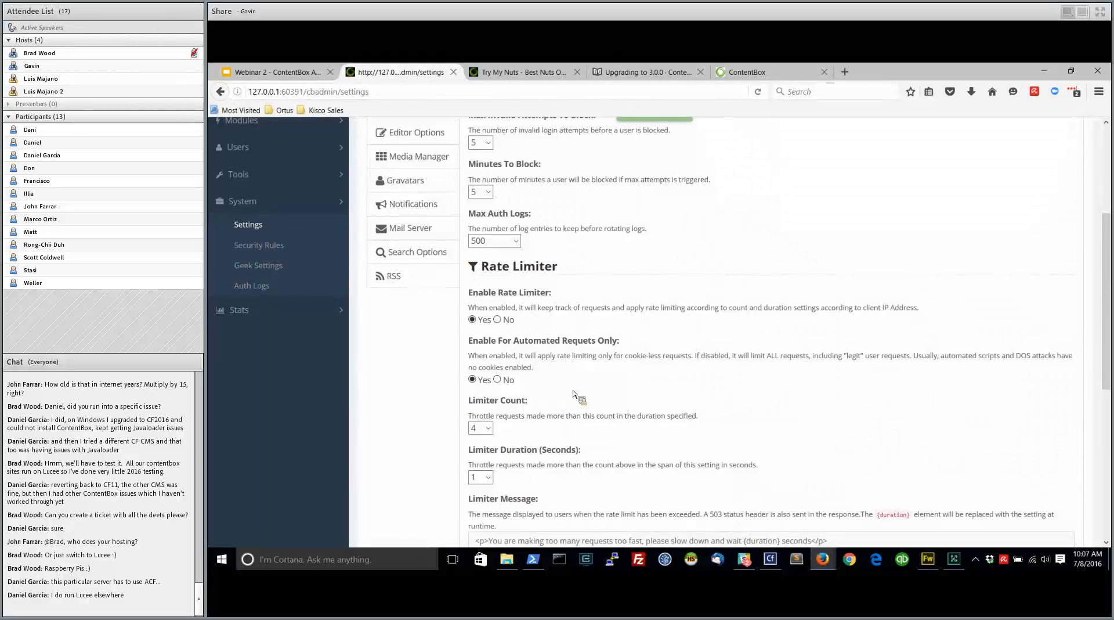
scroll(574, 395, down, 5)
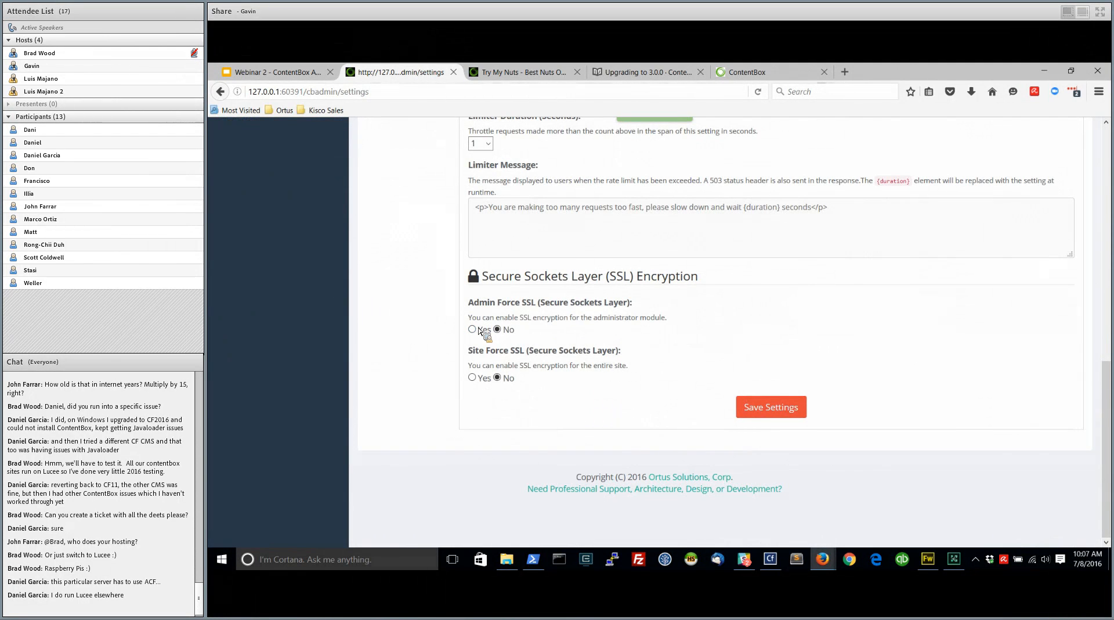
Review the Content Options with their stats tracking, and open the Editor Options
scroll(572, 353, up, 6)
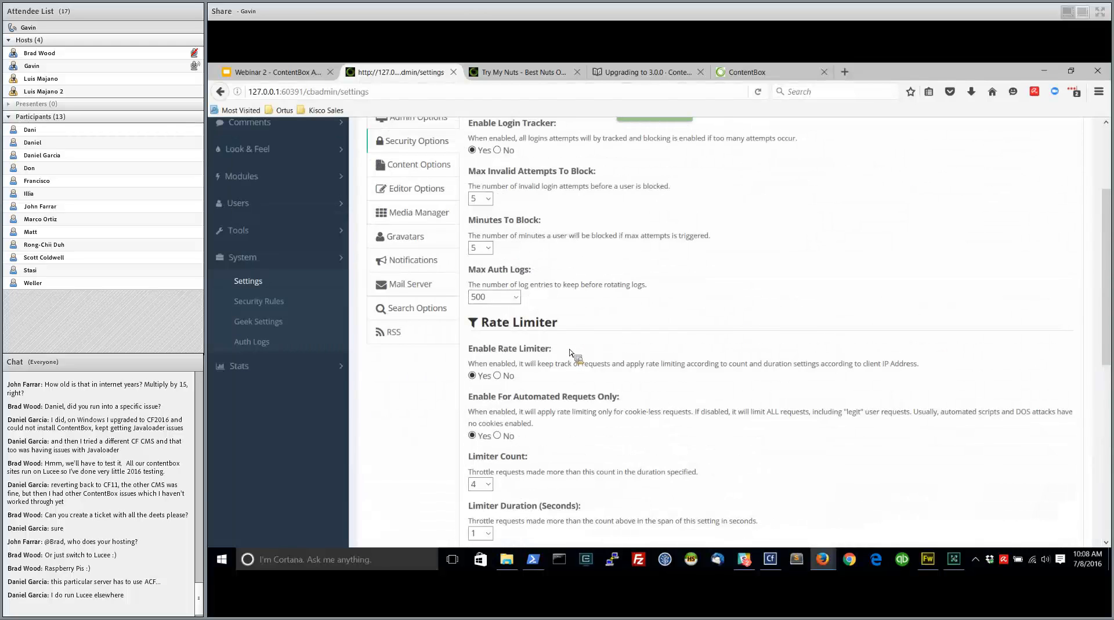
scroll(572, 353, up, 3)
click(416, 305)
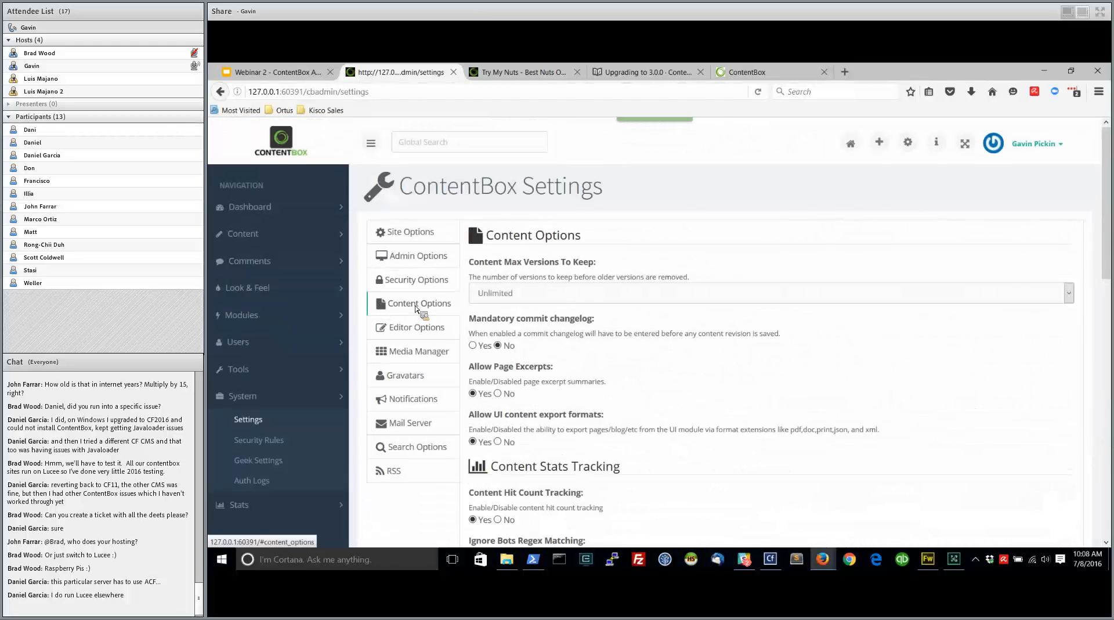
scroll(536, 337, down, 3)
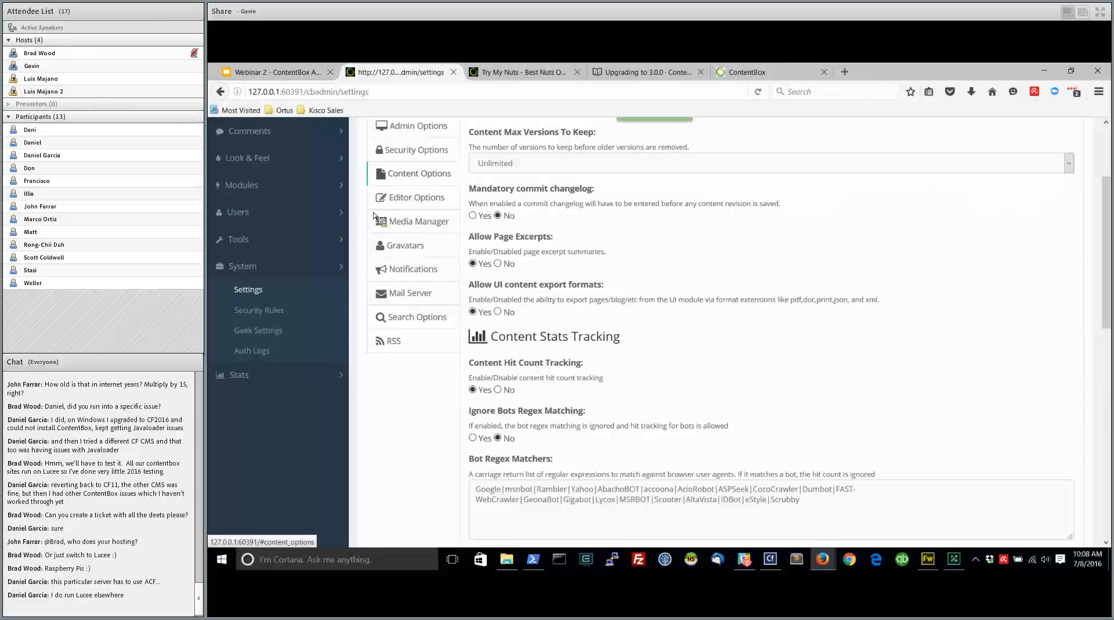
click(401, 198)
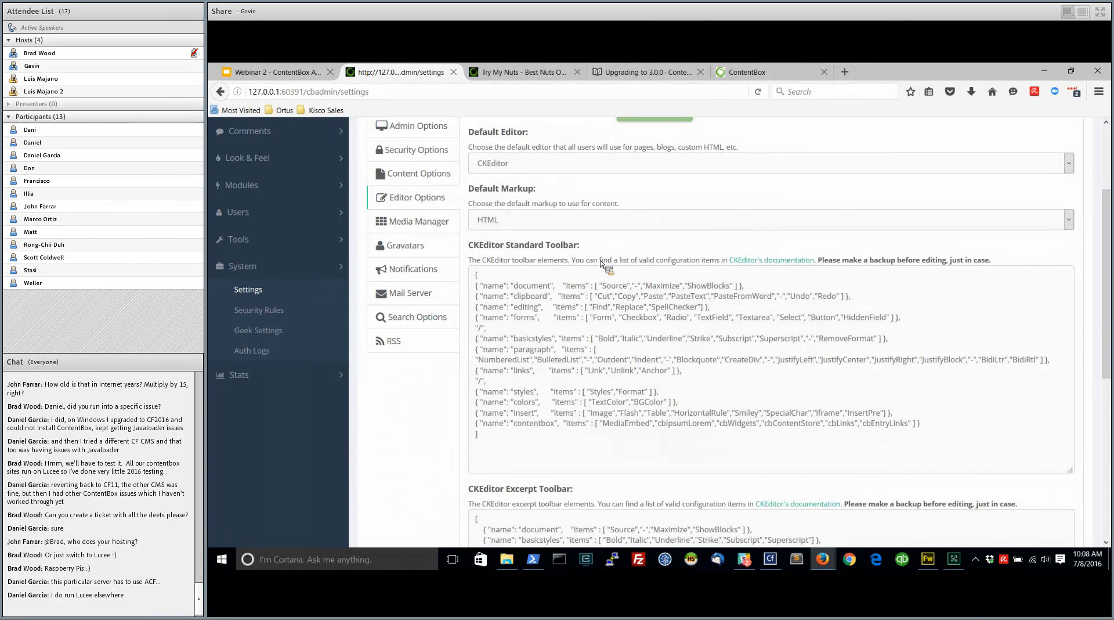
Open the Media Manager settings and review the media providers and the FileBrowser Options
scroll(633, 261, up, 3)
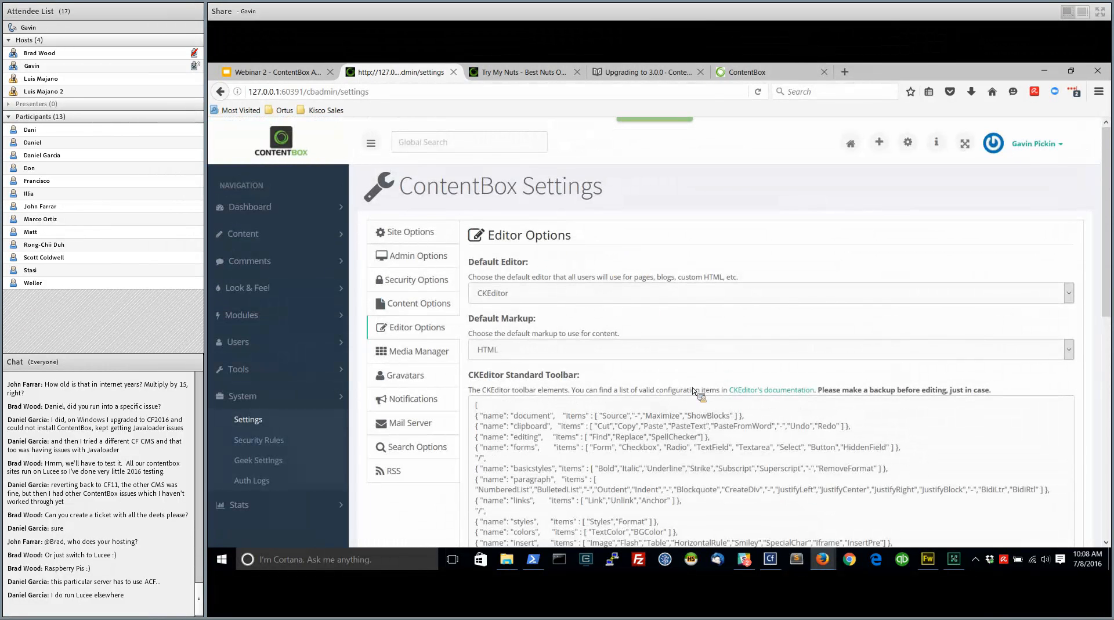
click(417, 351)
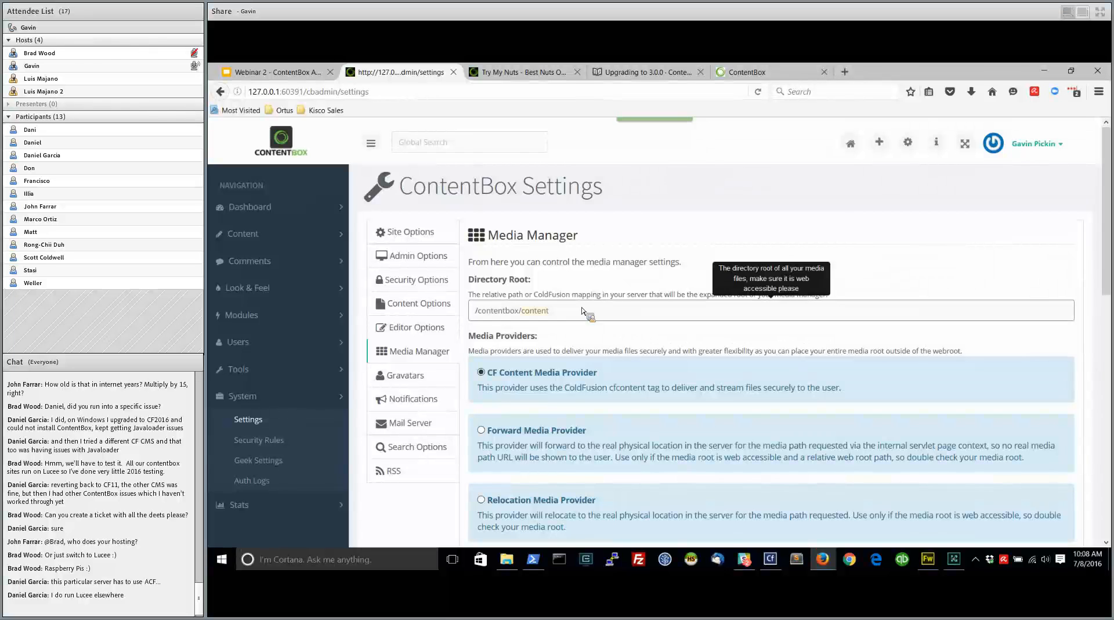
scroll(604, 372, down, 3)
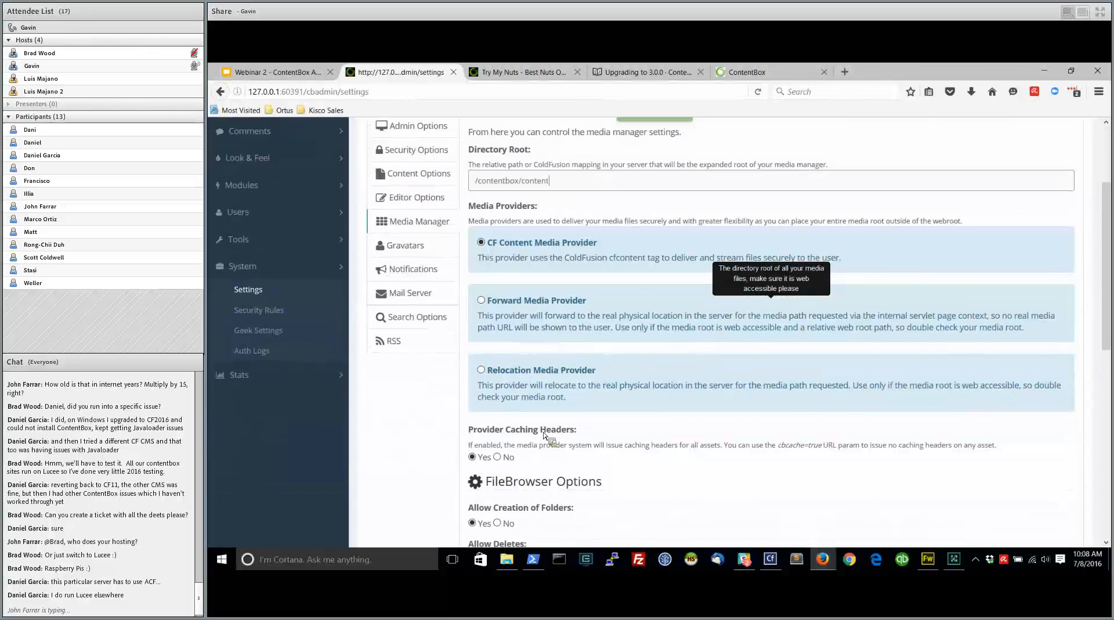
scroll(628, 435, down, 3)
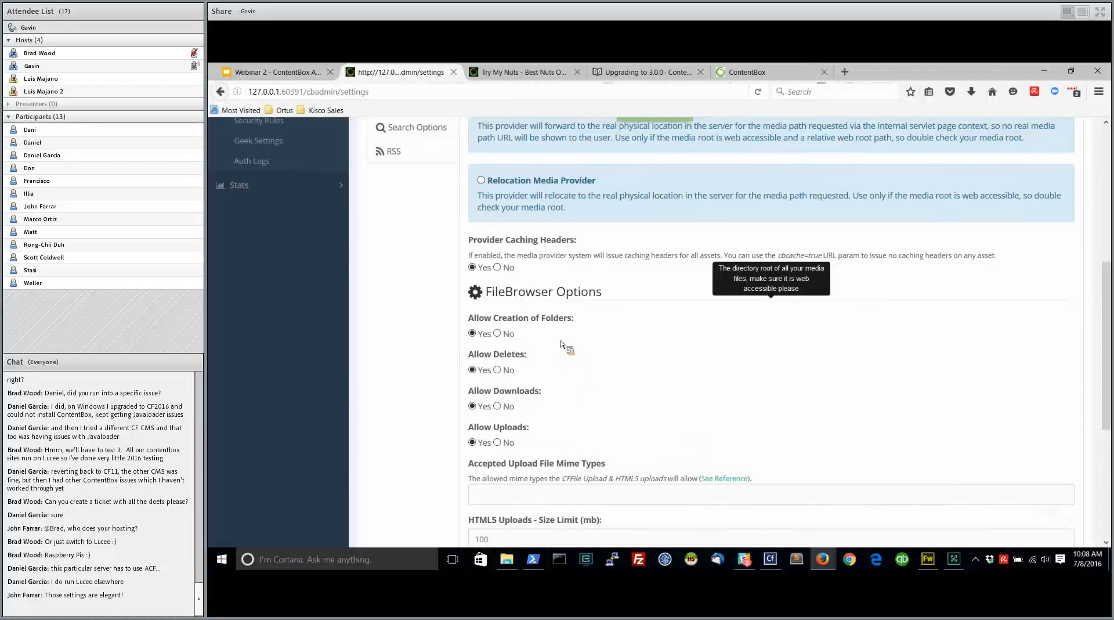
View the Gravatars settings and review the Notifications settings
scroll(567, 346, up, 3)
click(421, 238)
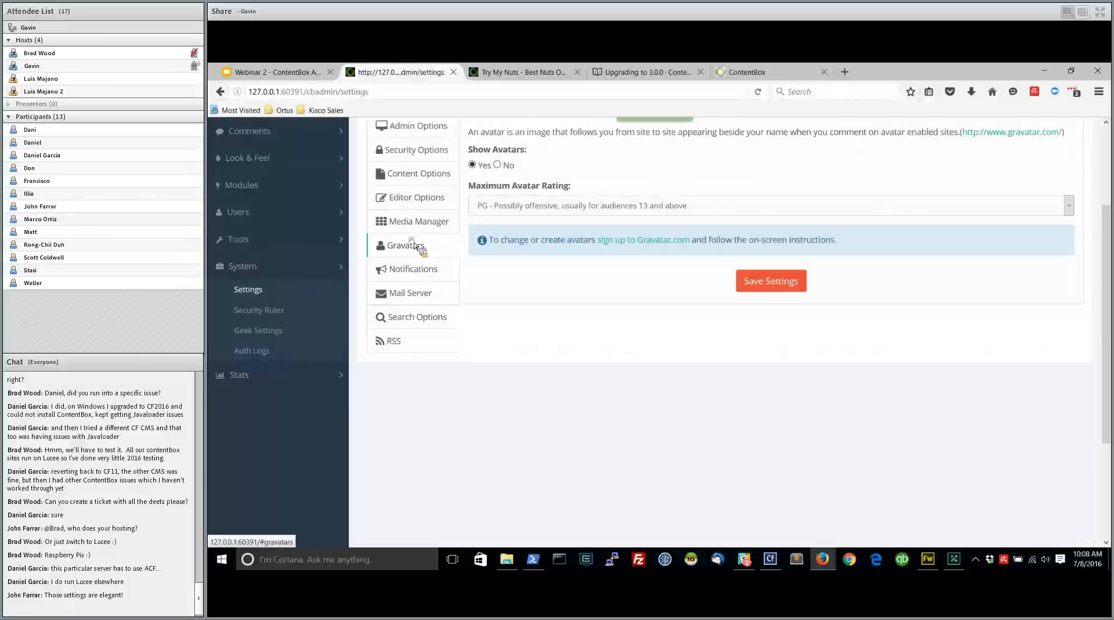
scroll(549, 186, up, 3)
scroll(593, 261, up, 1)
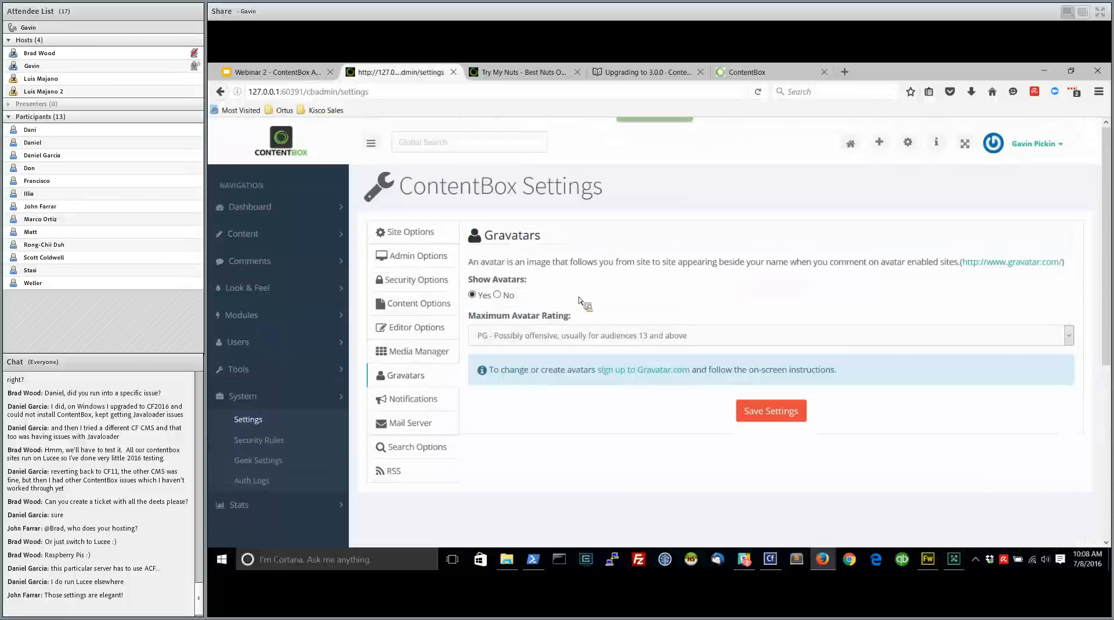
click(412, 399)
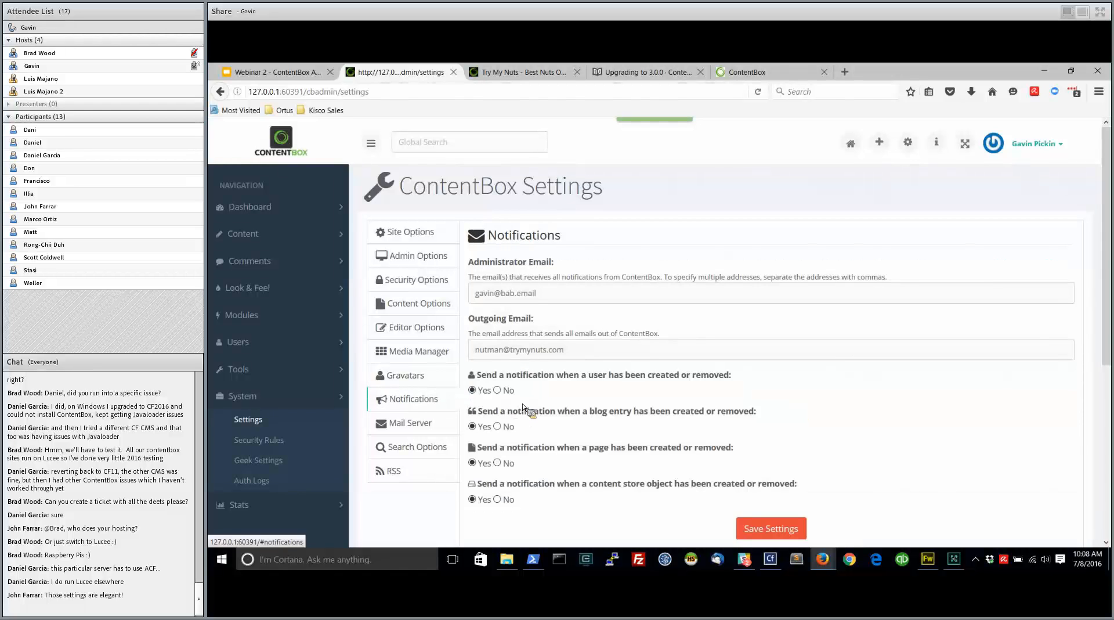
scroll(578, 400, down, 6)
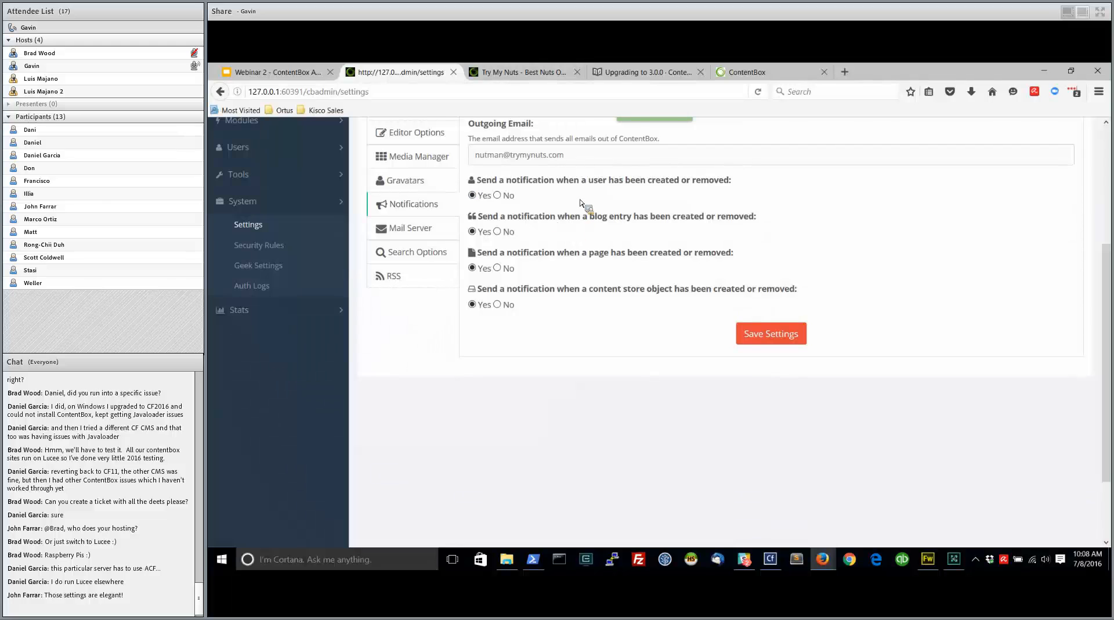
View the Mail Server settings and the Search Options
scroll(580, 203, up, 2)
click(411, 292)
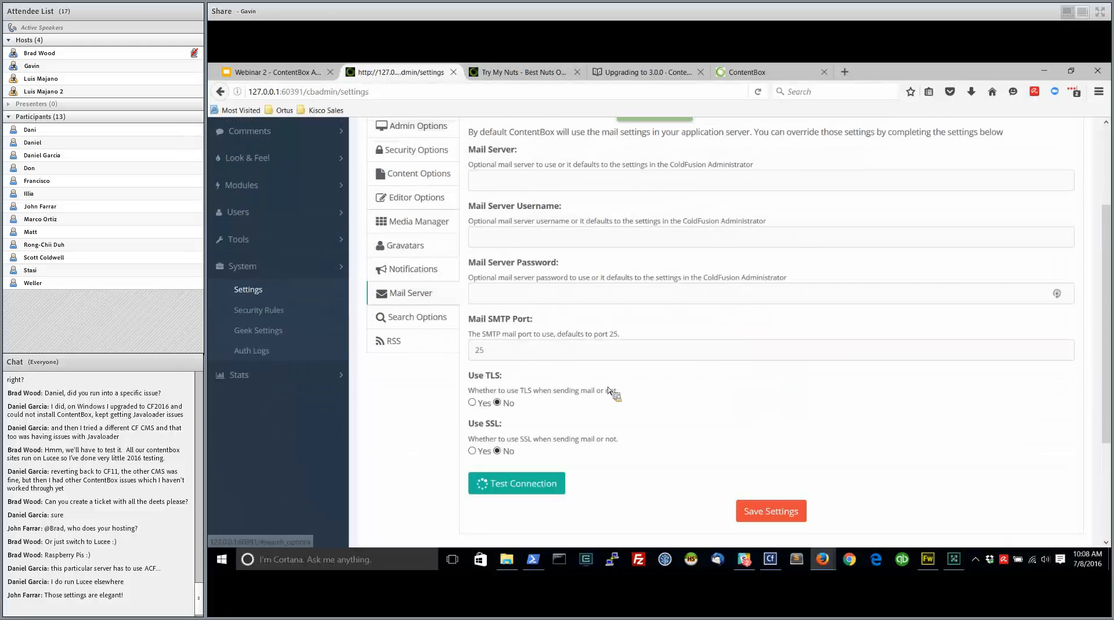
scroll(610, 391, up, 2)
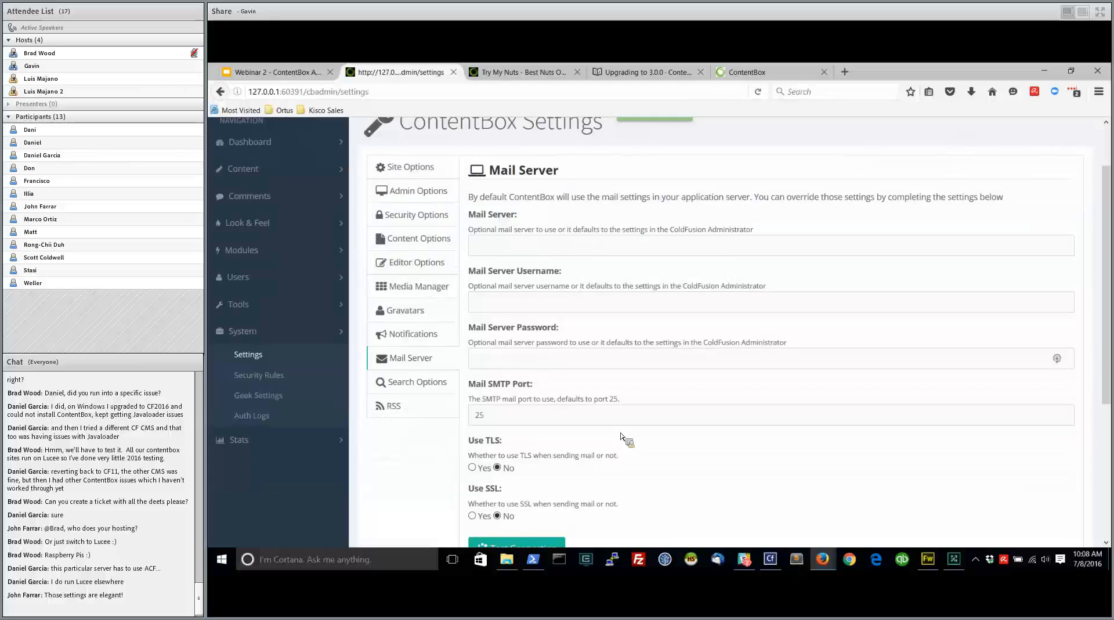
click(413, 382)
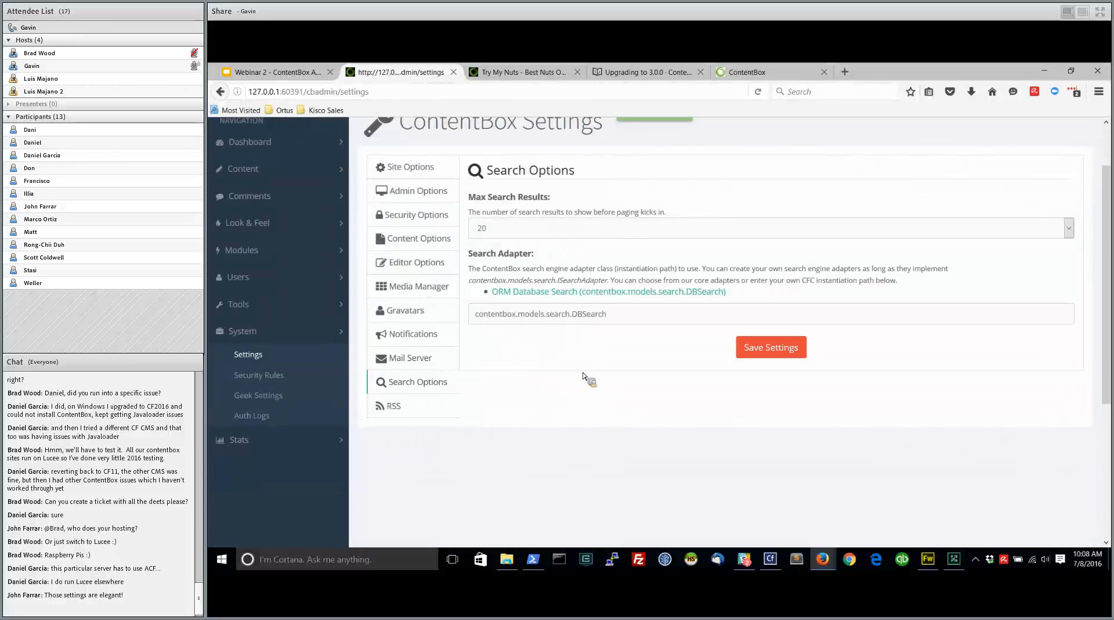
Open the RSS settings and review the feed options and RSS Caching
click(406, 405)
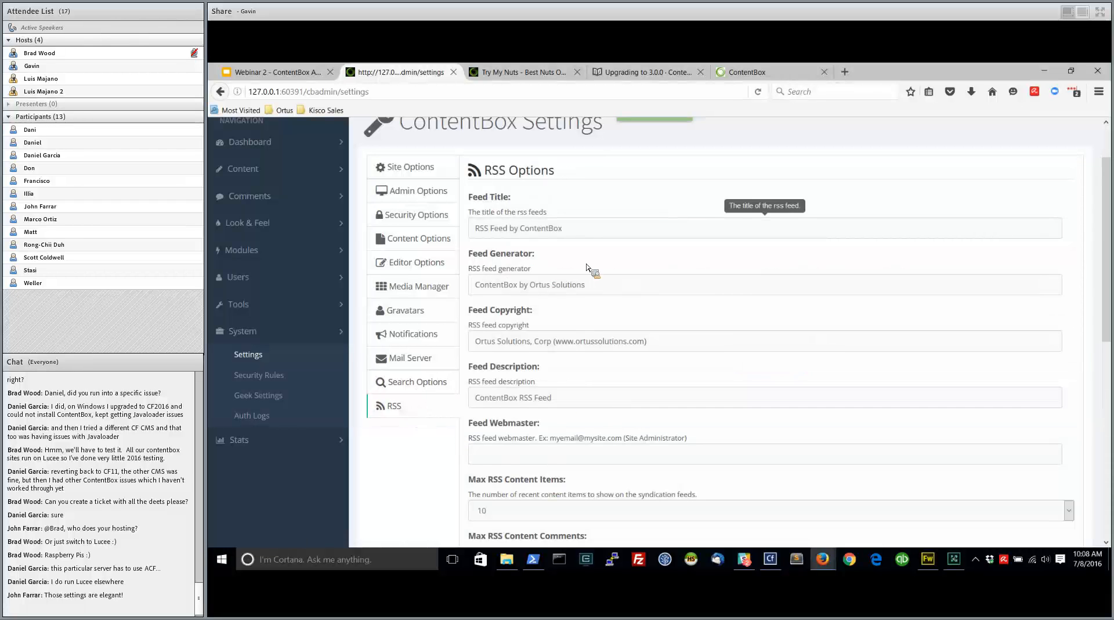
scroll(634, 414, down, 3)
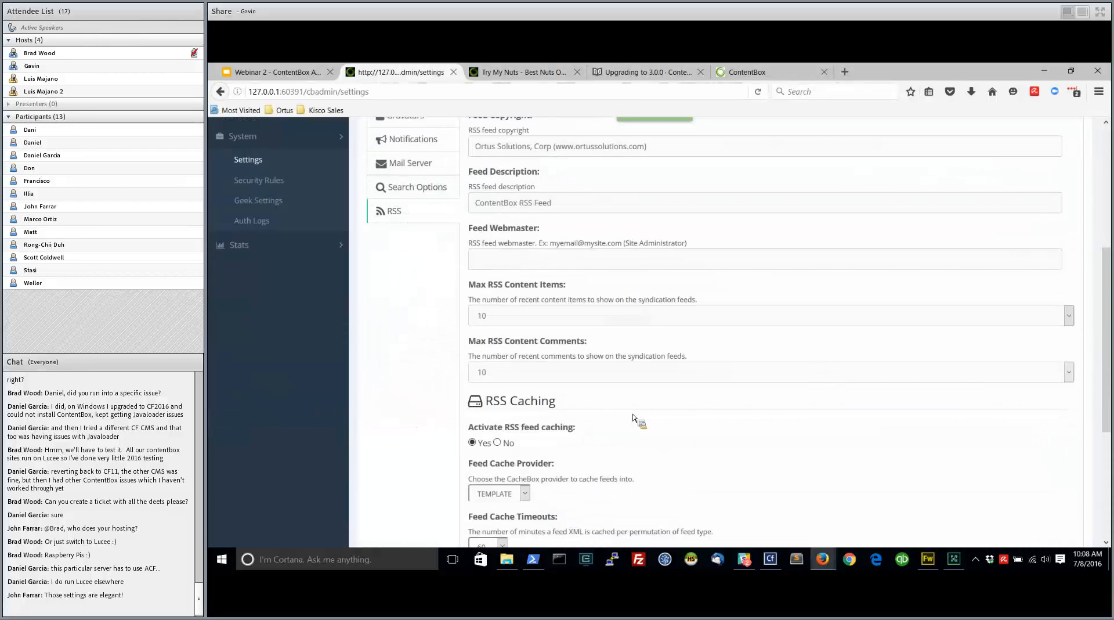
scroll(639, 416, down, 3)
Open the system's Geek Settings and view the raw settings list, the WireBox objects and the CacheBox monitor
scroll(642, 418, up, 10)
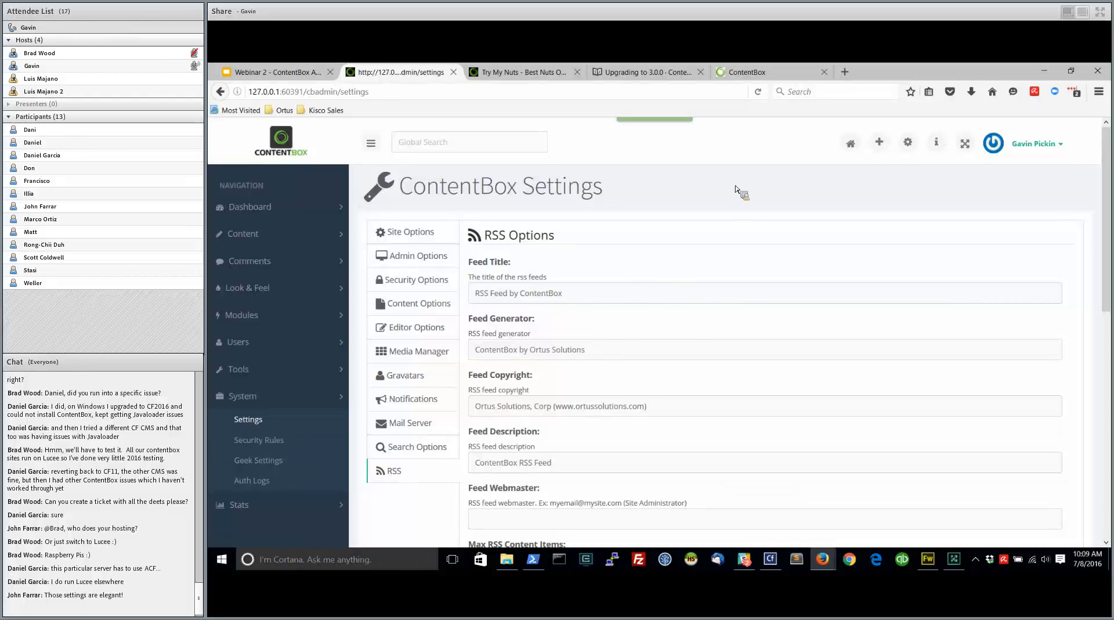
click(254, 461)
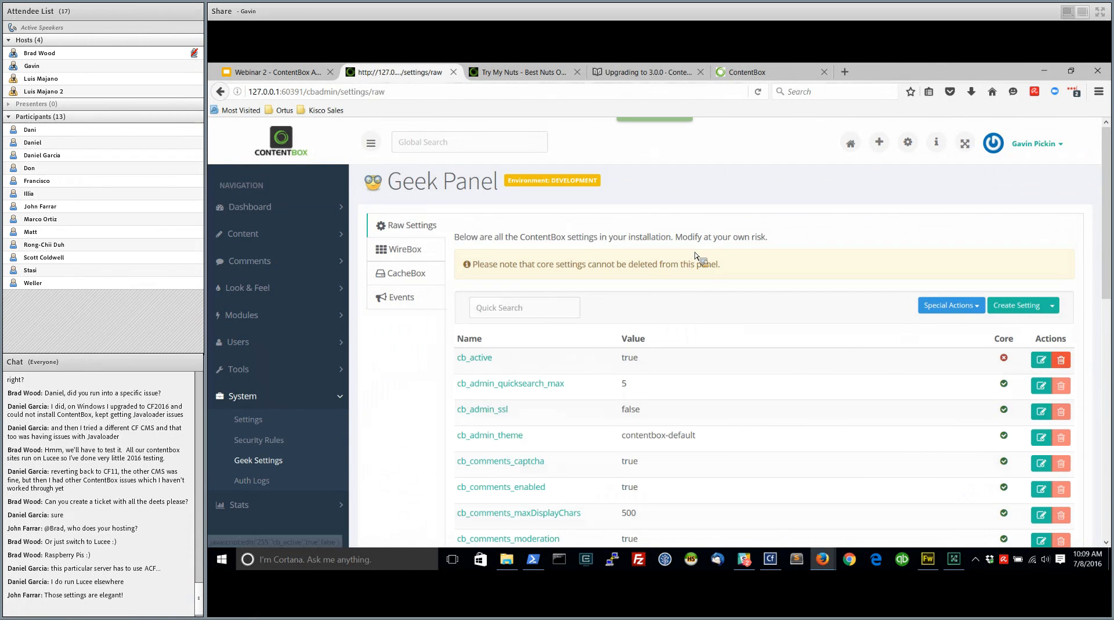
scroll(713, 303, down, 4)
scroll(606, 343, down, 3)
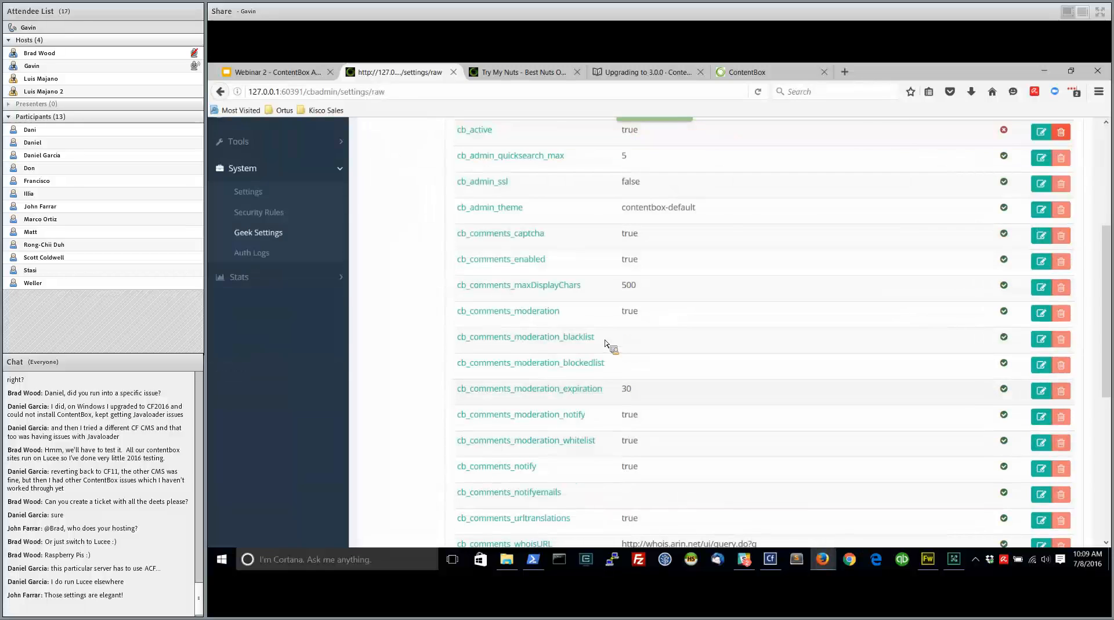
scroll(603, 343, up, 7)
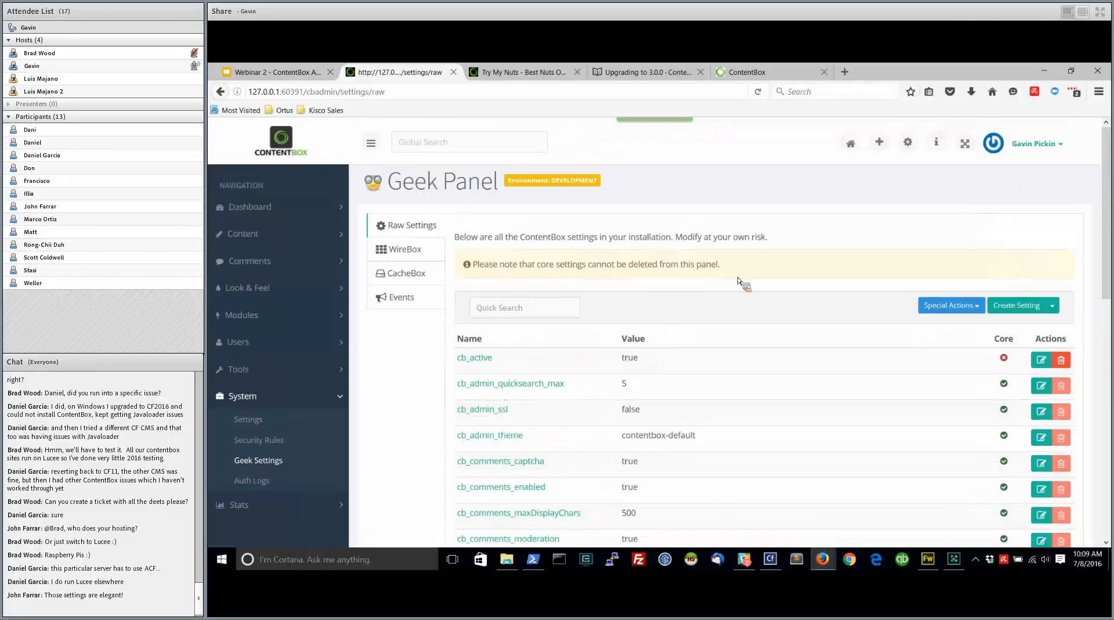
click(415, 252)
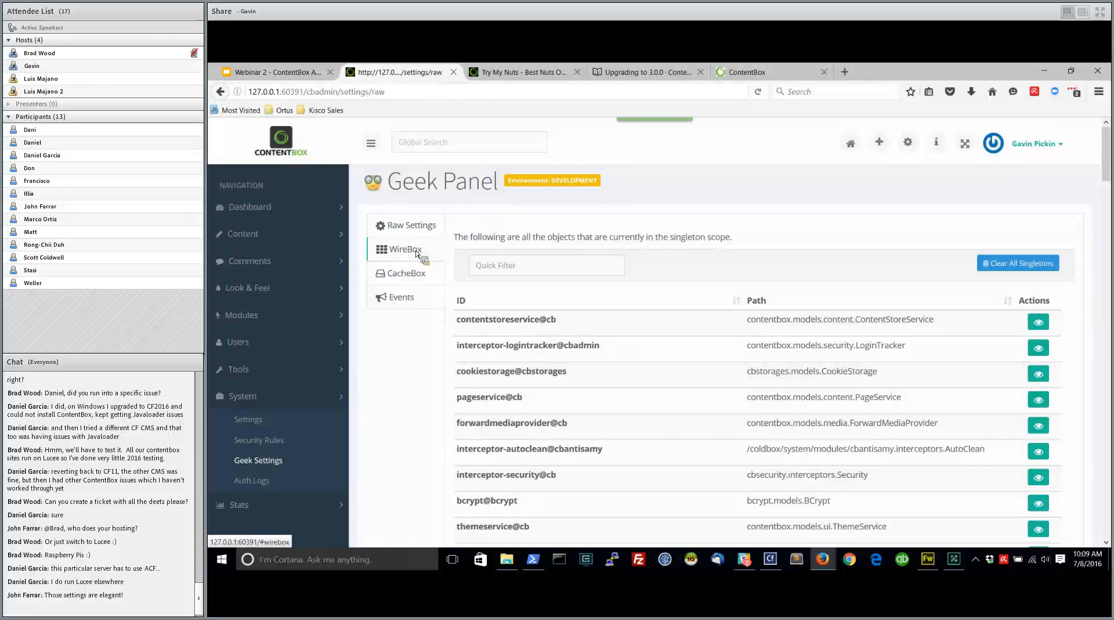
click(406, 274)
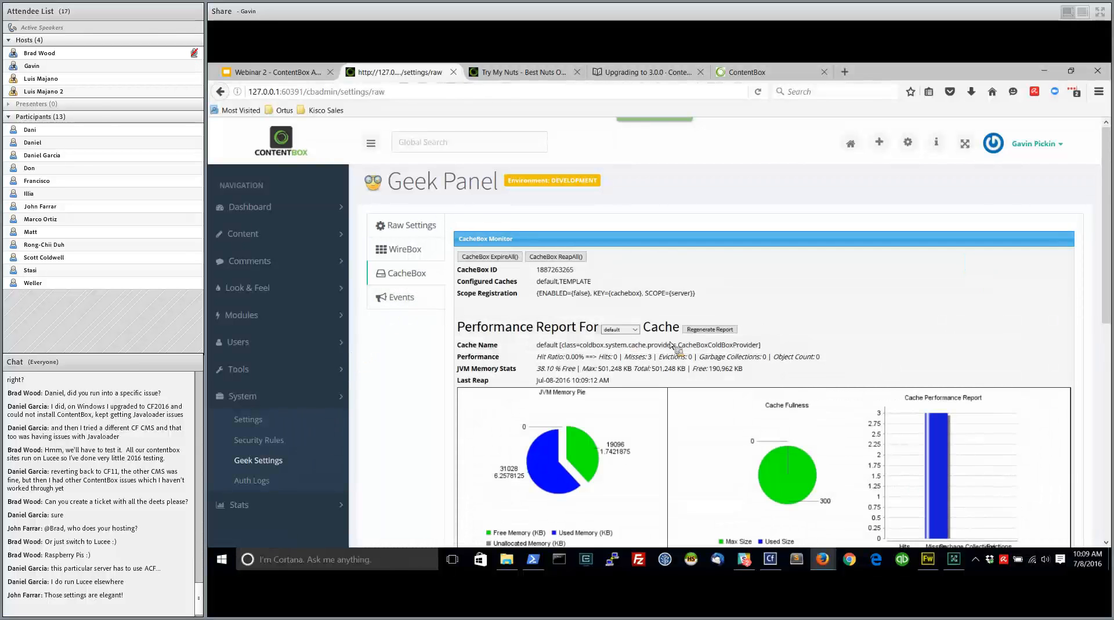
Review the CacheBox performance report and the registered interception events in the Geek Panel
scroll(668, 347, down, 3)
scroll(662, 325, up, 3)
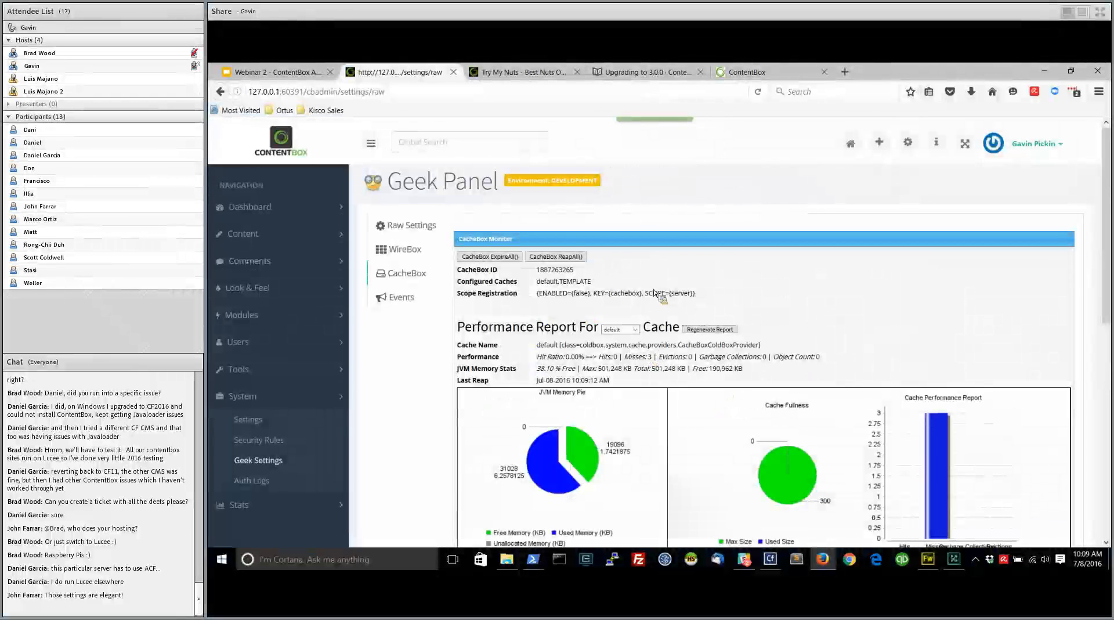
click(401, 298)
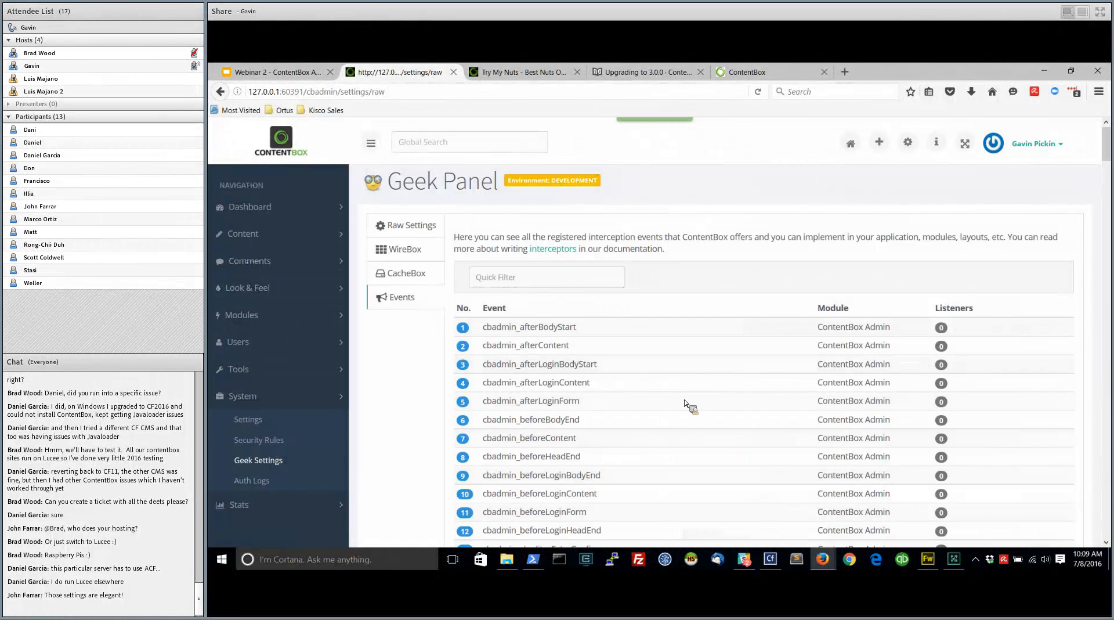
scroll(674, 409, down, 10)
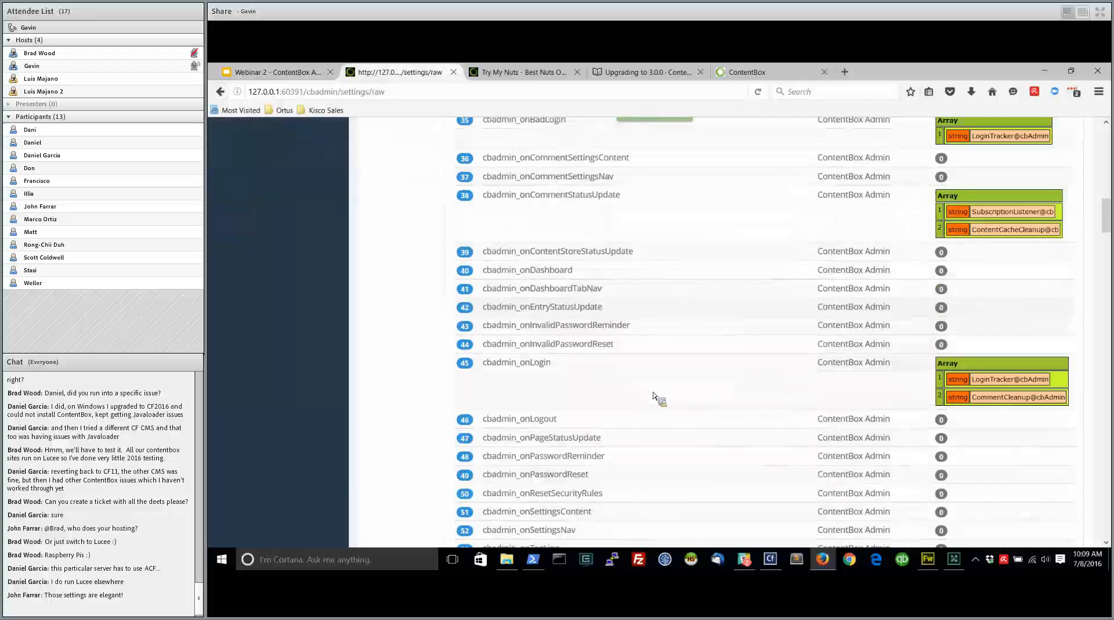
scroll(687, 444, up, 3)
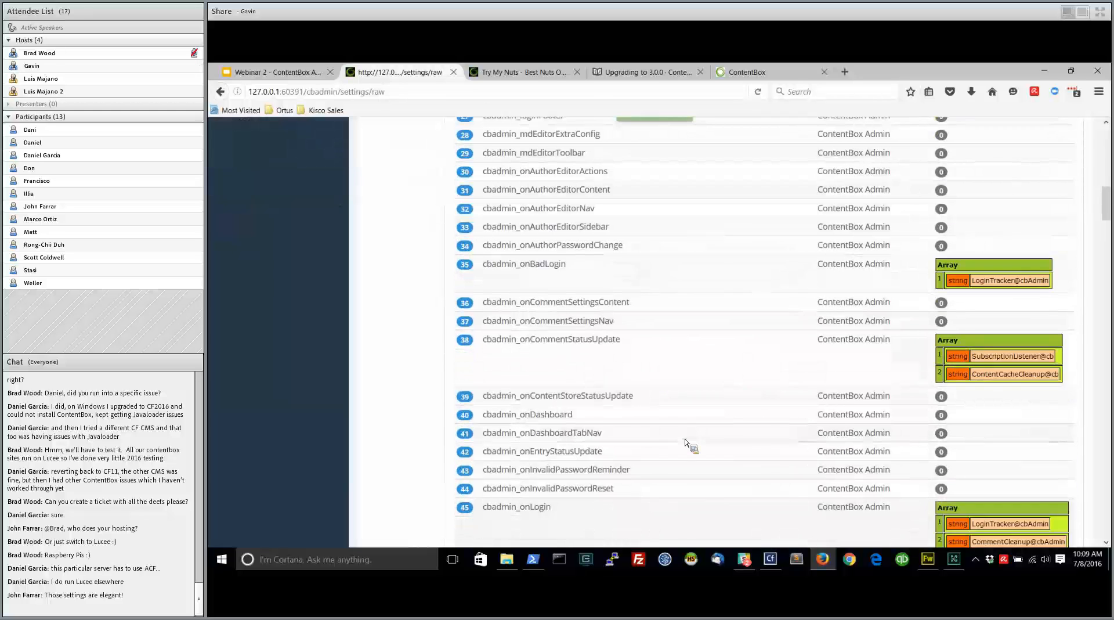
View the system's authentication logs and the Subscribers page under Stats
scroll(686, 446, up, 10)
click(256, 481)
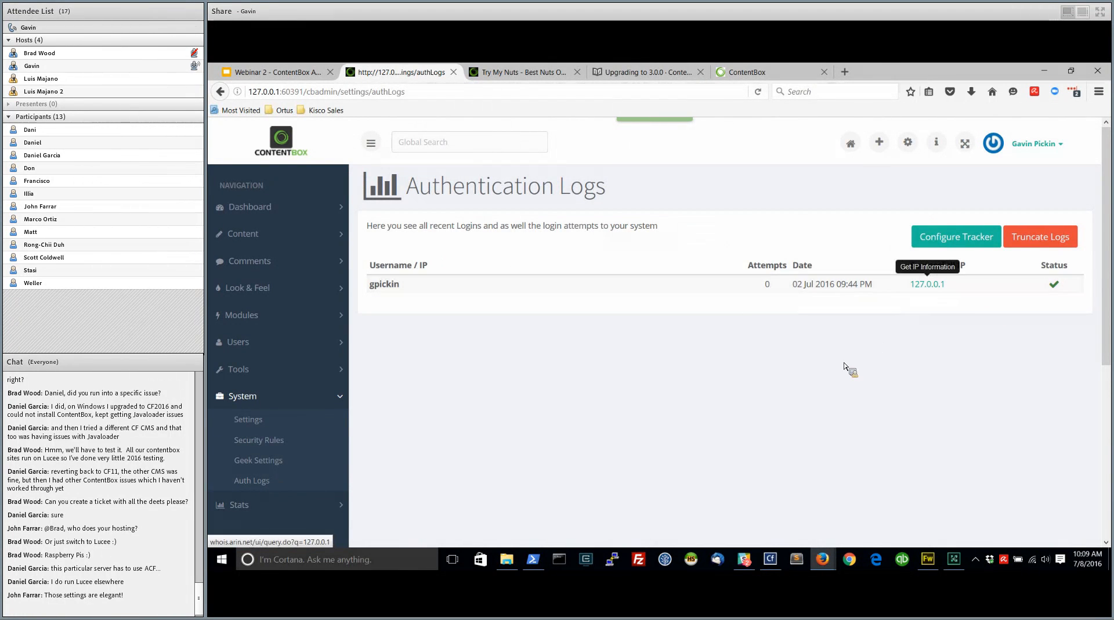
click(266, 514)
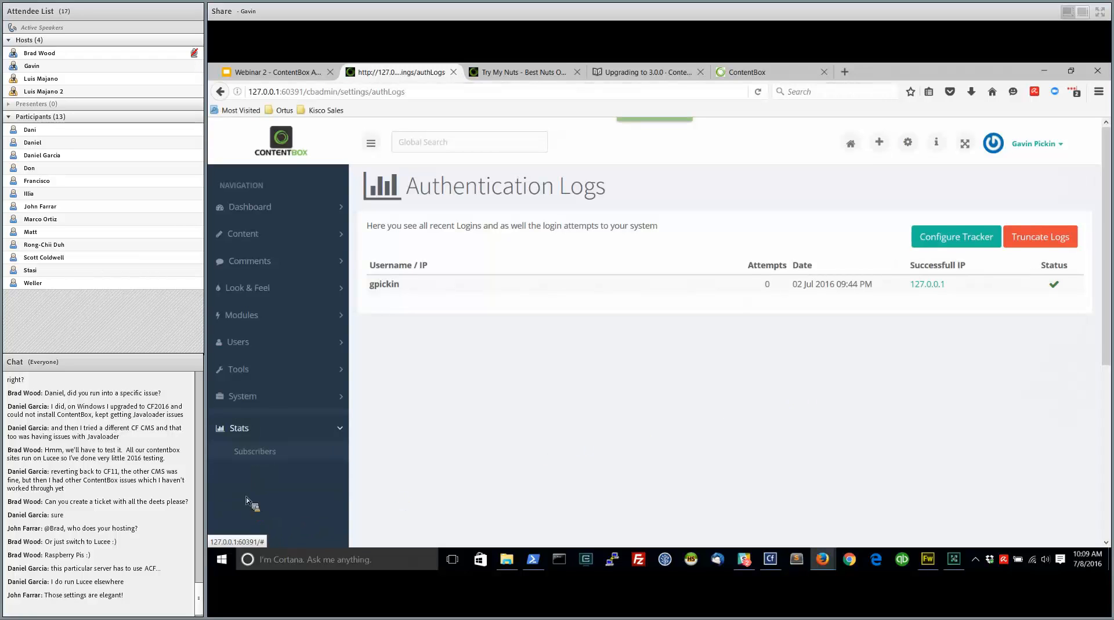
click(255, 448)
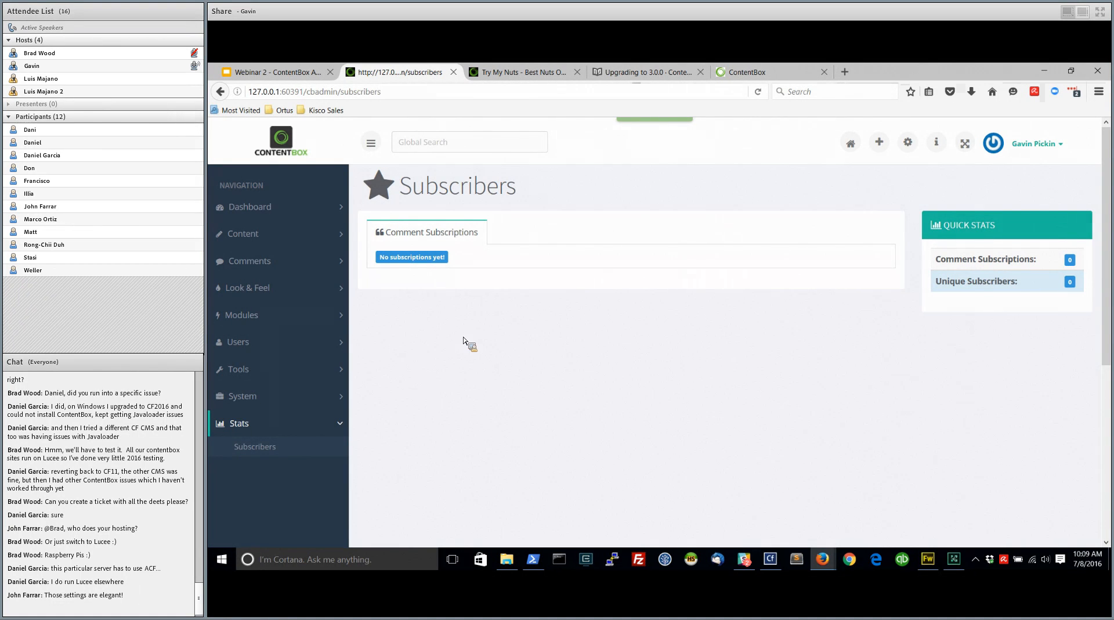
click(246, 427)
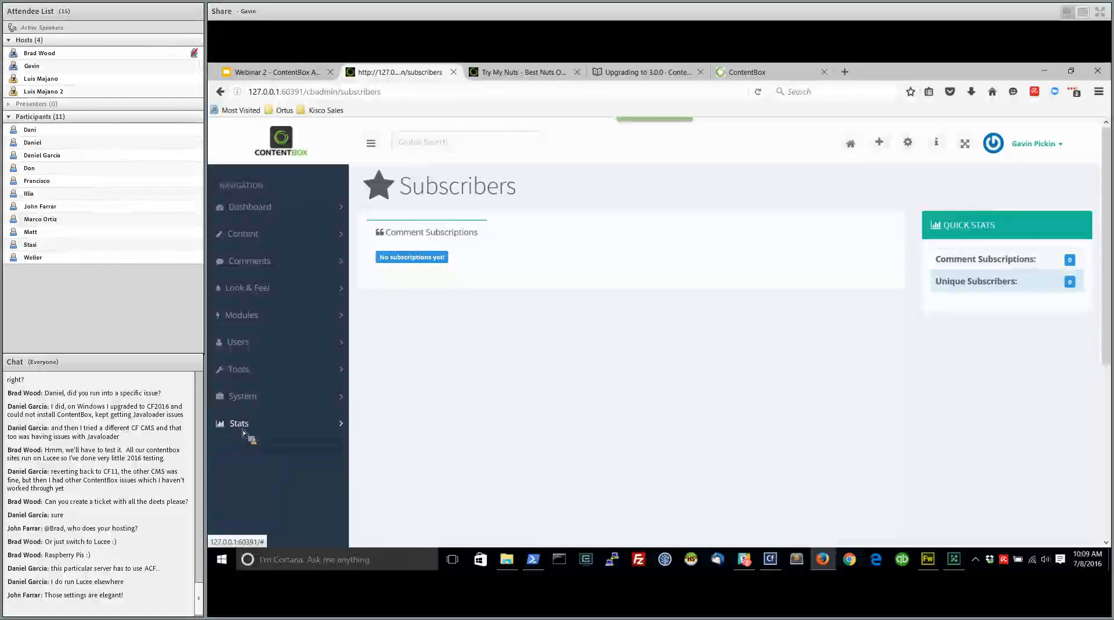